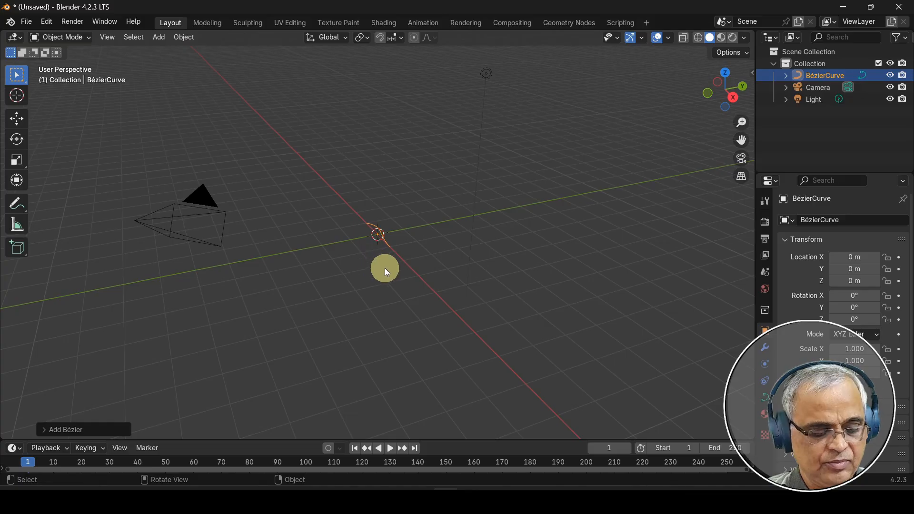
Step: Scale the Bézier curve's control points up about 6.07 times in Edit Mode, working from the top view, and check the curve's dimensions
key("Tab")
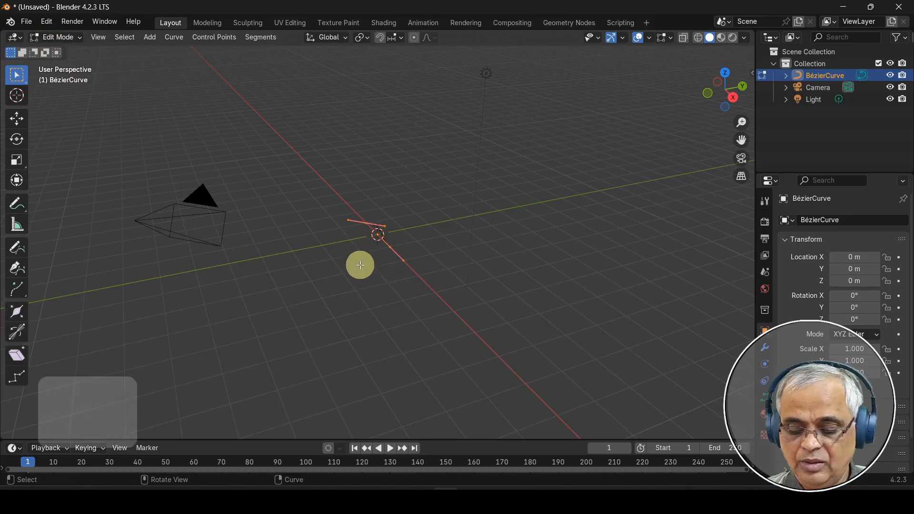
key("KP_7")
scroll(377, 269, "up", 2)
scroll(377, 274, "down", 2)
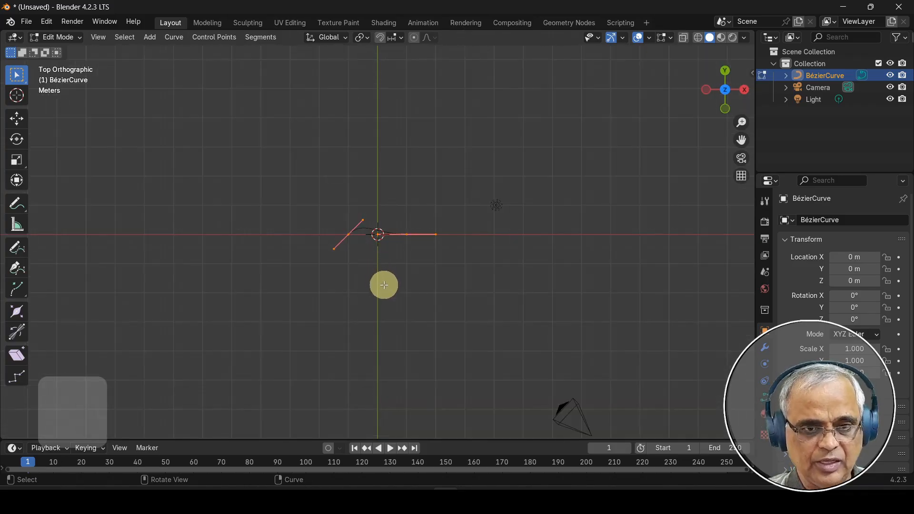
key("s")
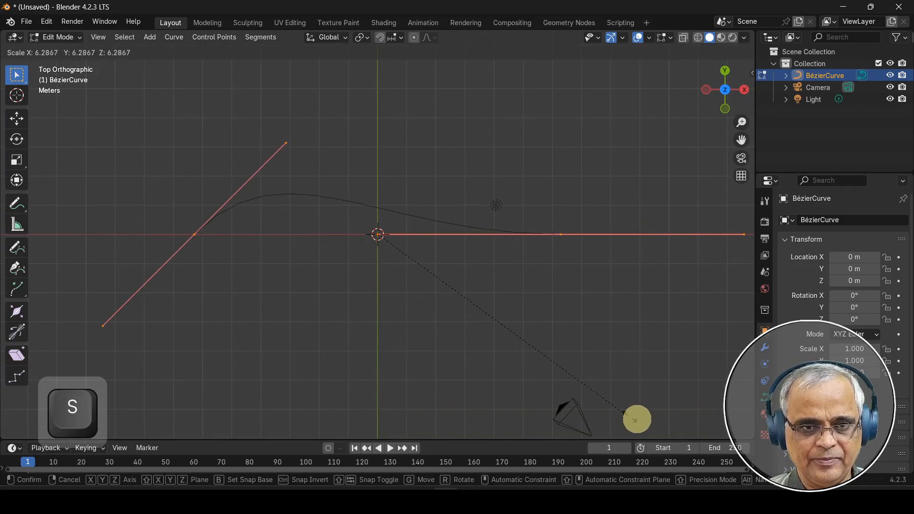
left_click(612, 414)
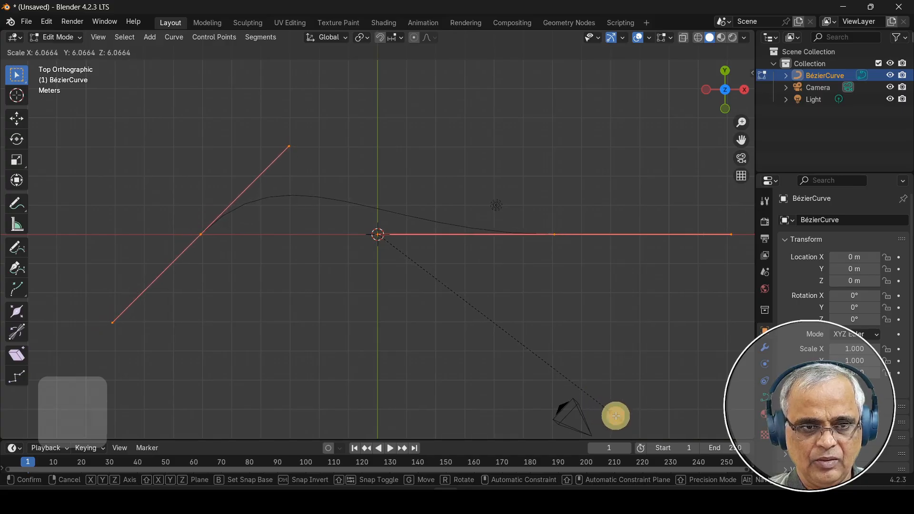
scroll(406, 318, "down", 5)
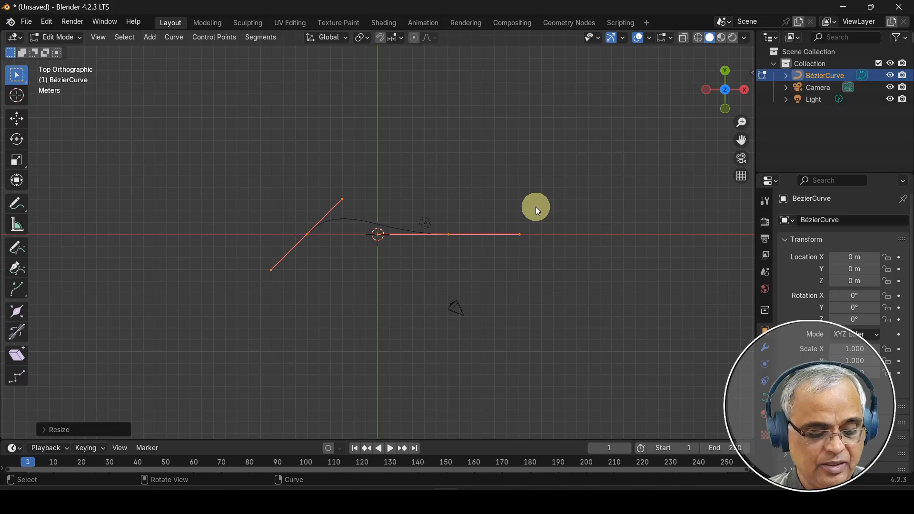
key("Tab")
key("n")
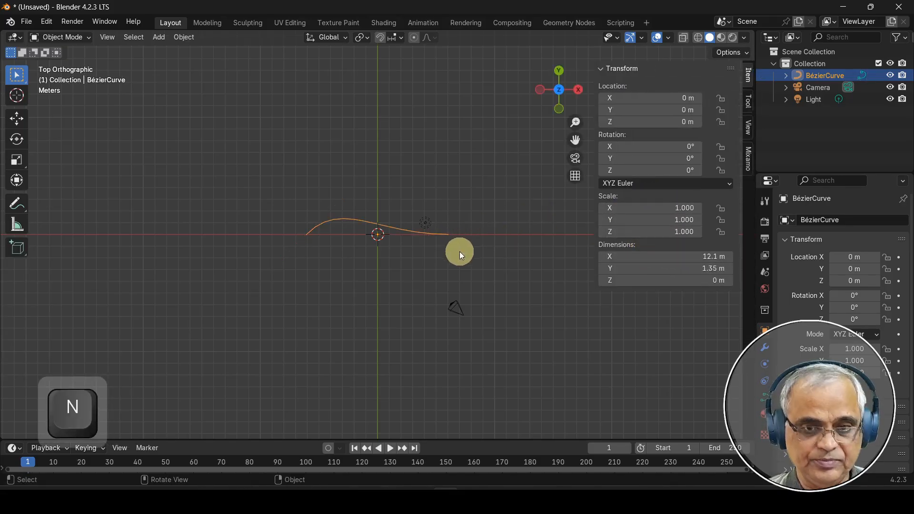
key("n")
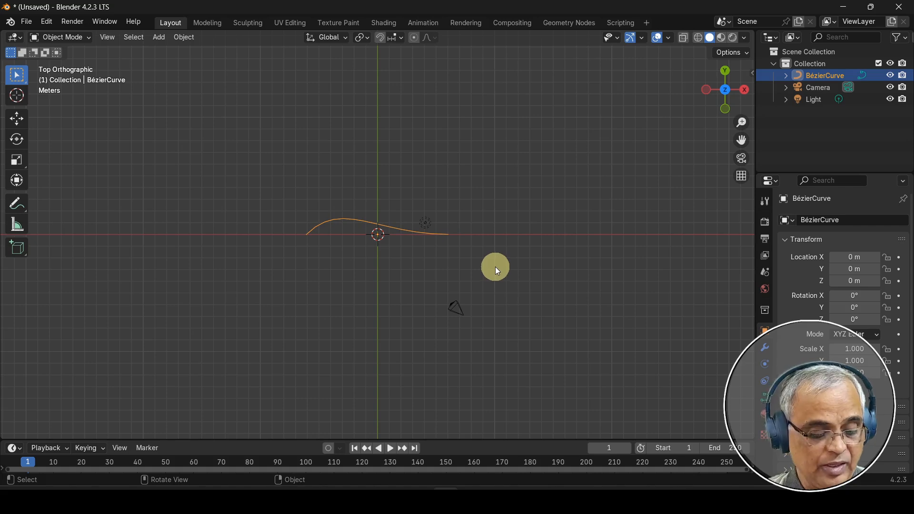
scroll(419, 263, "up", 2)
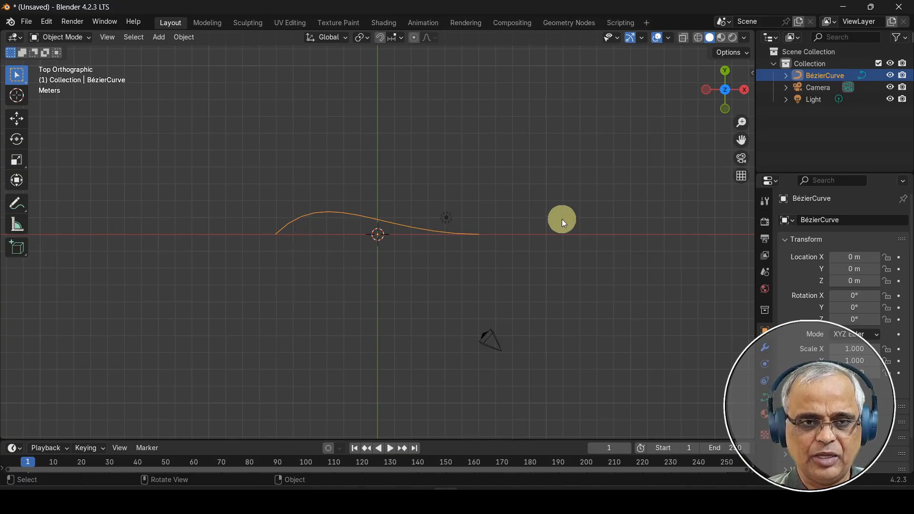
Step: Deselect the curve and add a mesh plane at the origin with a size of 5 m
left_click(550, 192)
key("shift+a")
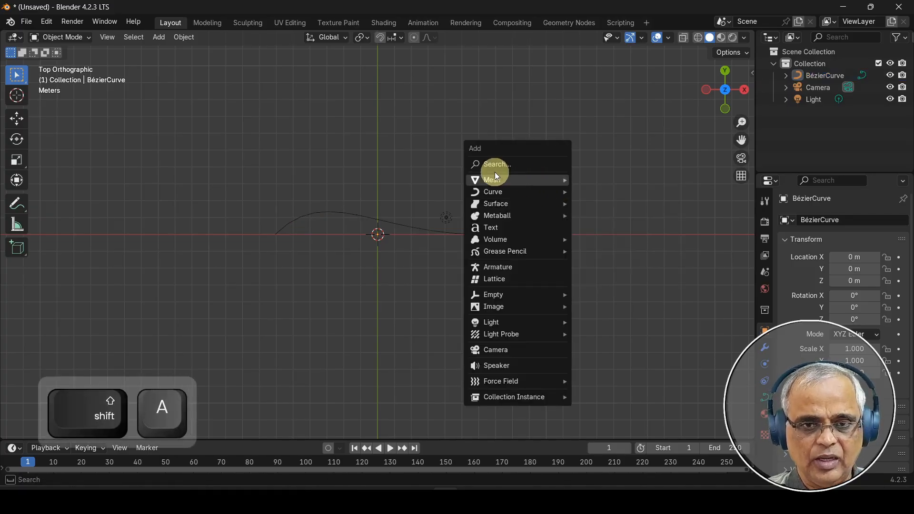
mouse_move(499, 181)
left_click(604, 180)
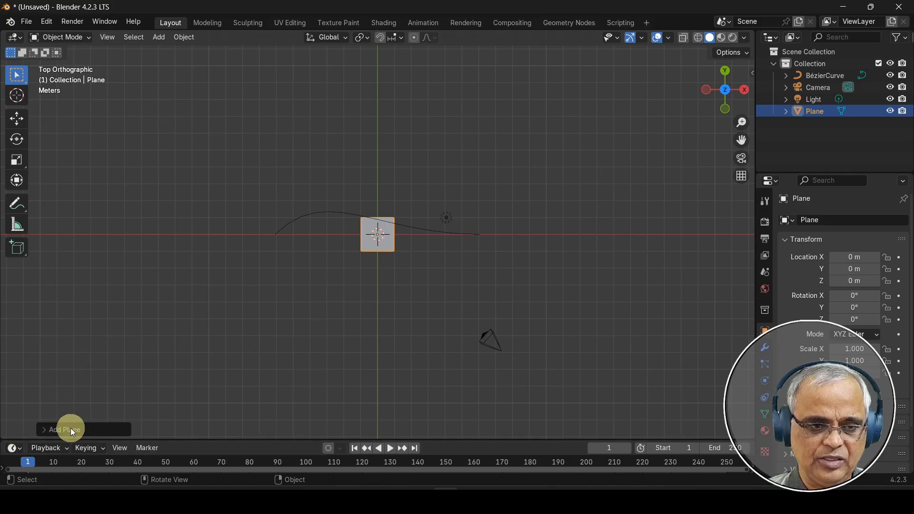
left_click(70, 428)
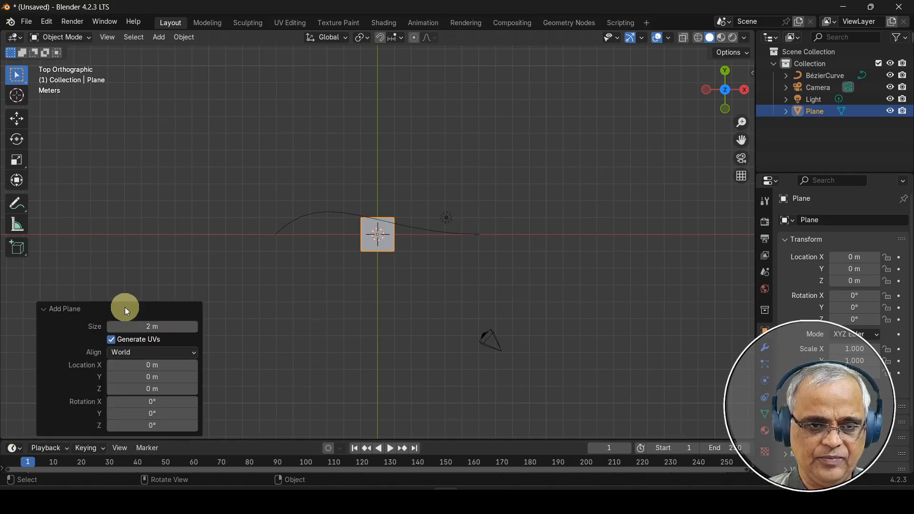
left_click(147, 328)
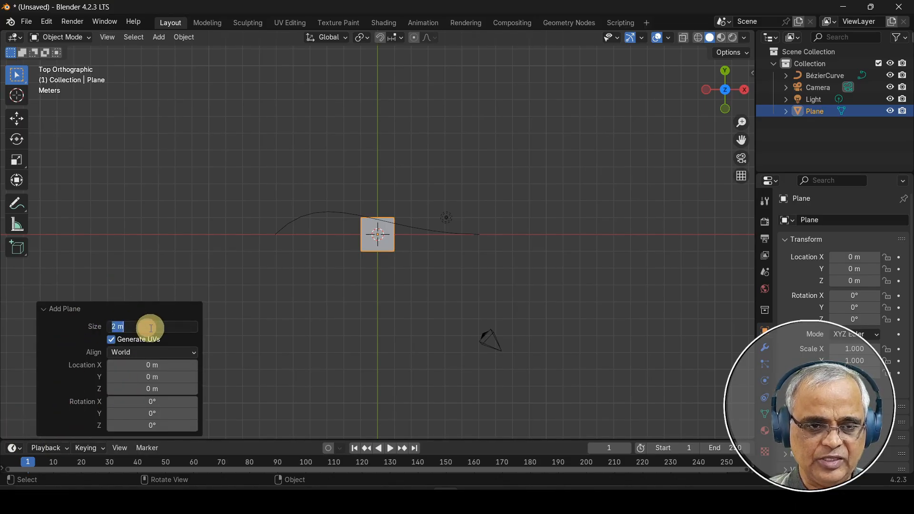
type("5")
key("Return")
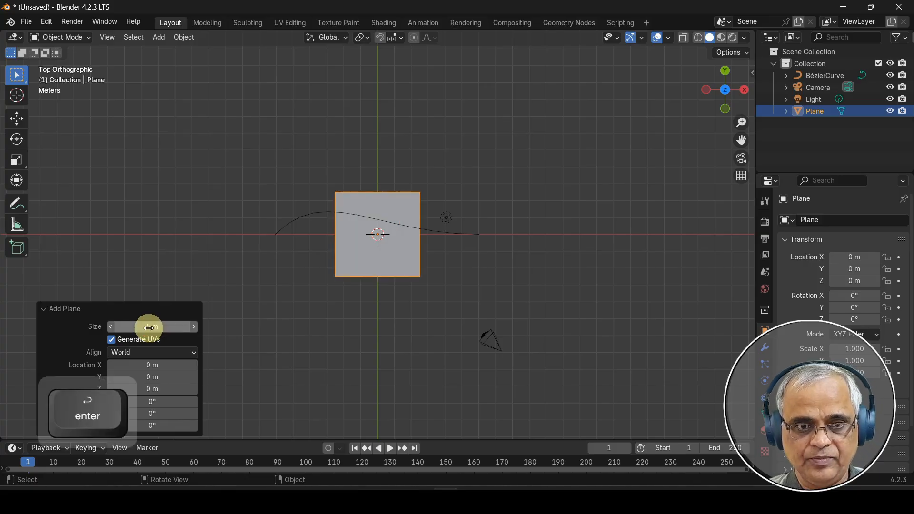
left_click(63, 310)
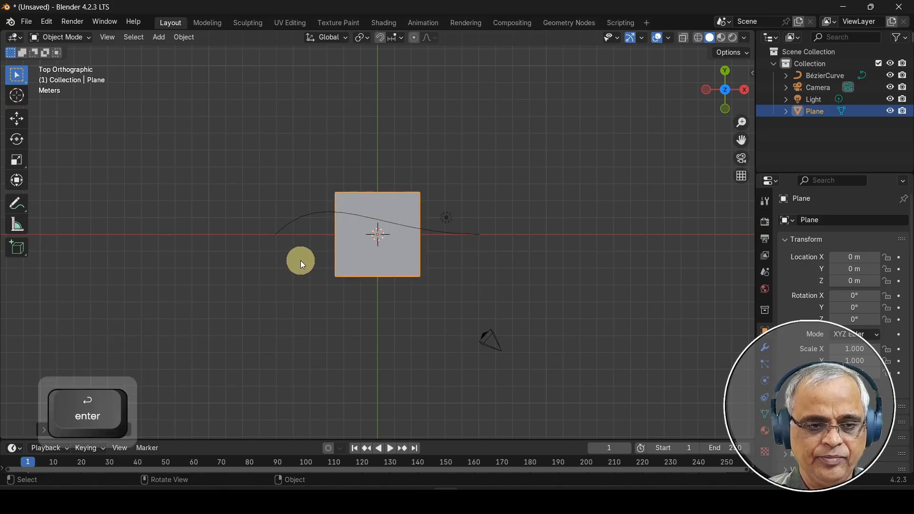
Step: Set the new plane's size to 8 m in its creation settings
left_click(73, 431)
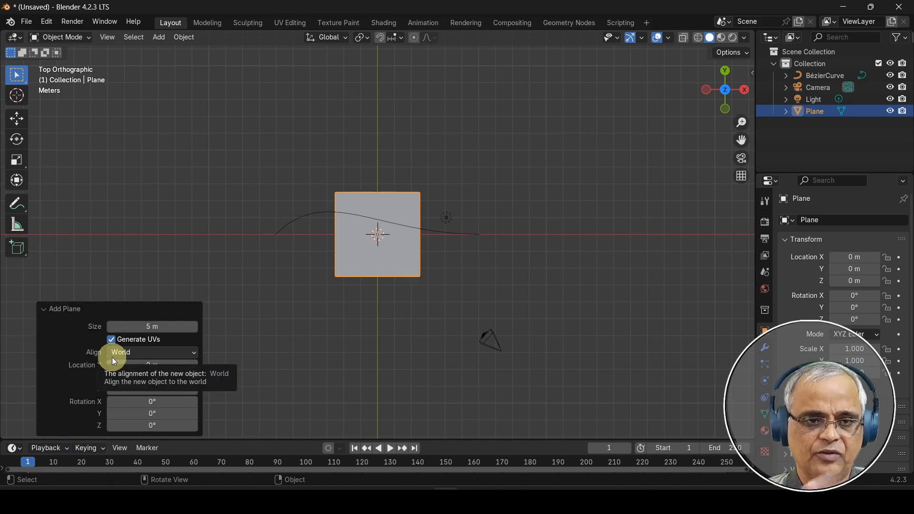
left_click(147, 327)
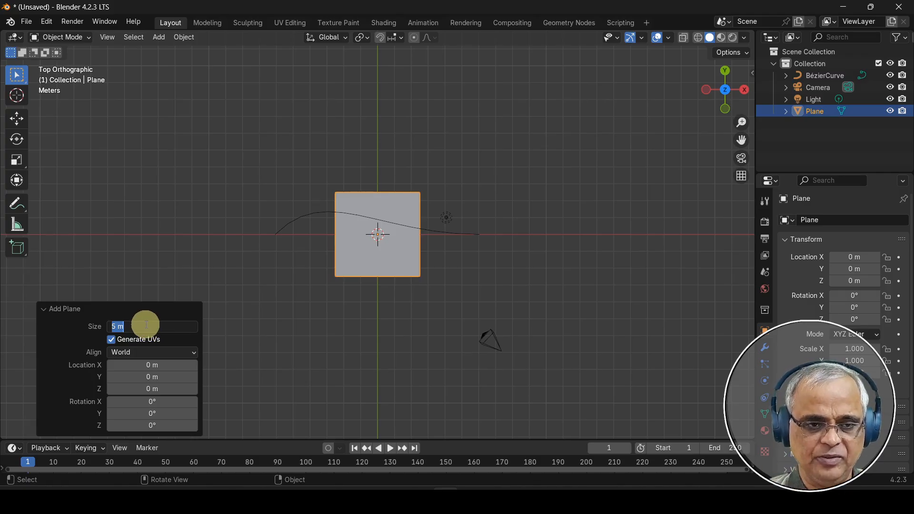
type("8")
key("Return")
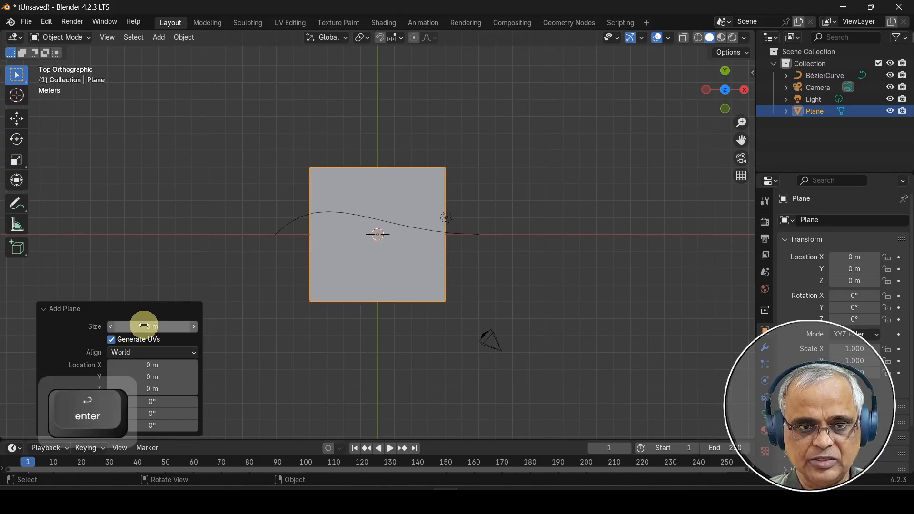
left_click(67, 309)
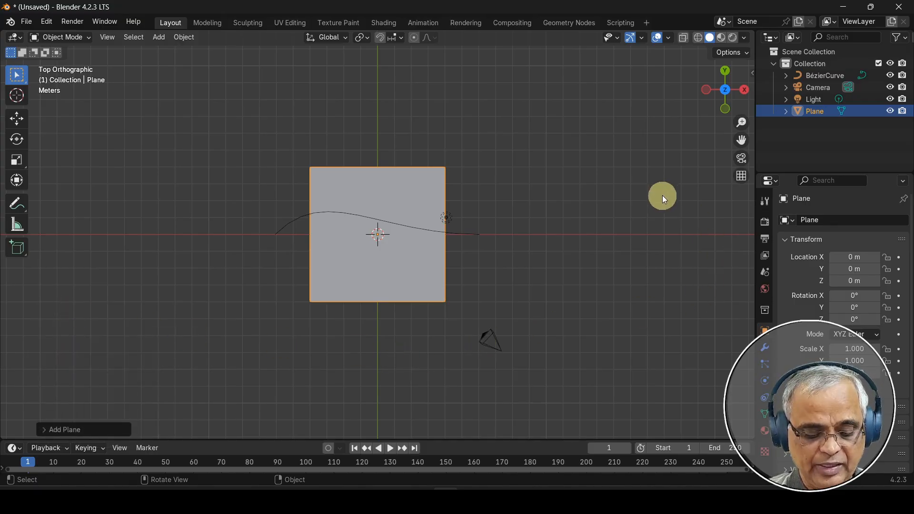
Step: Set the plane's Y dimension to 0.15 m to make it a narrow strip
key("n")
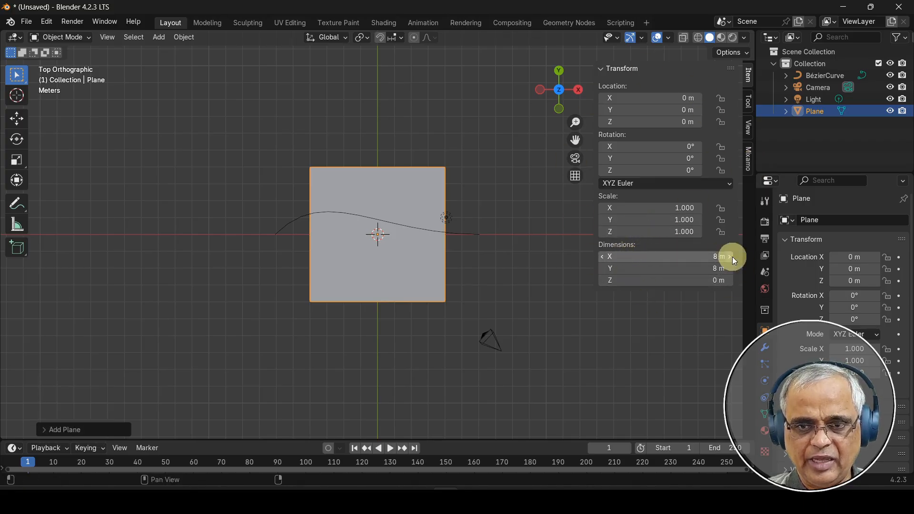
left_click(699, 269)
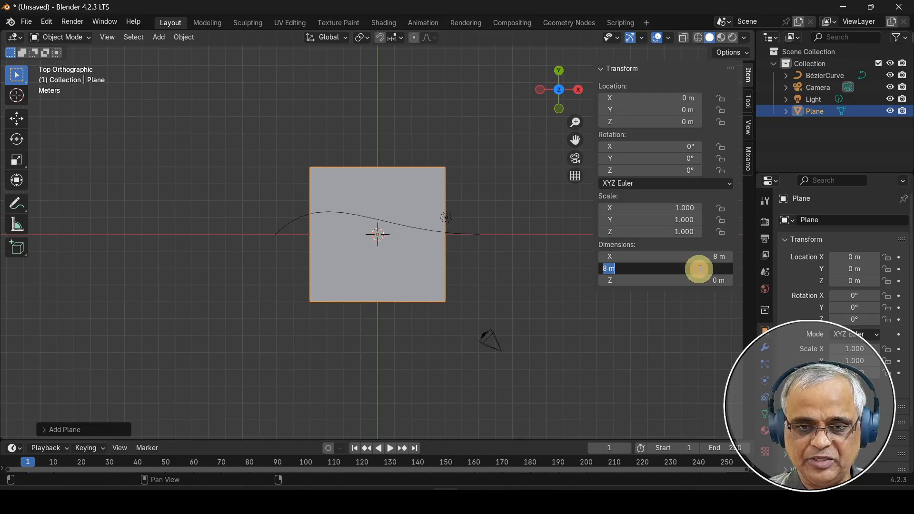
type(".15")
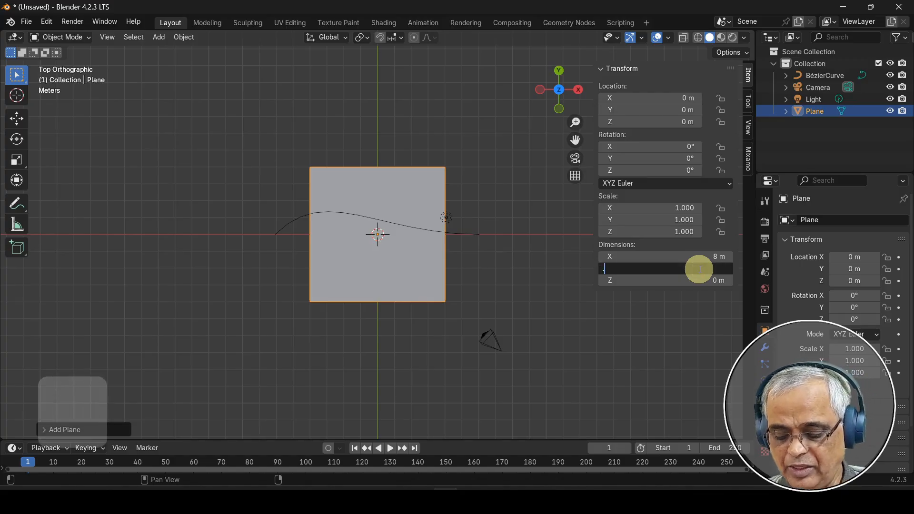
key("Return")
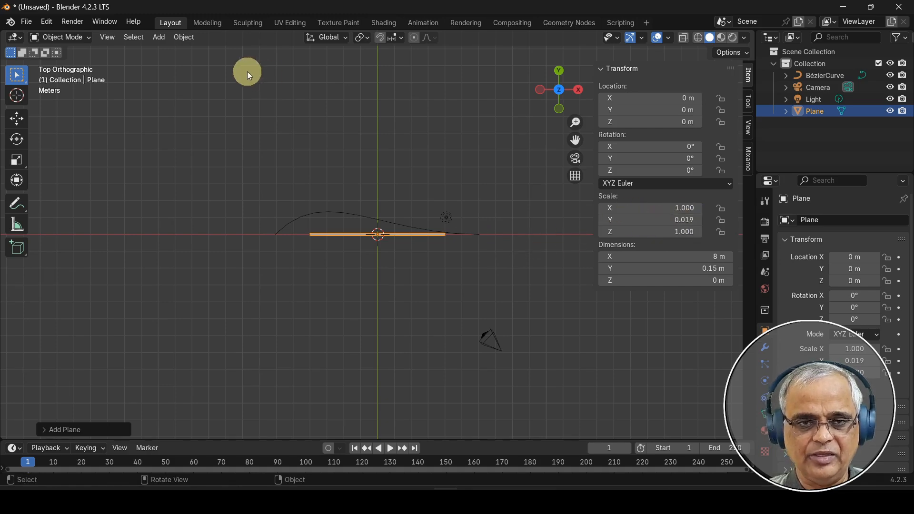
Step: Apply the scale transform to the narrow plane
left_click(185, 37)
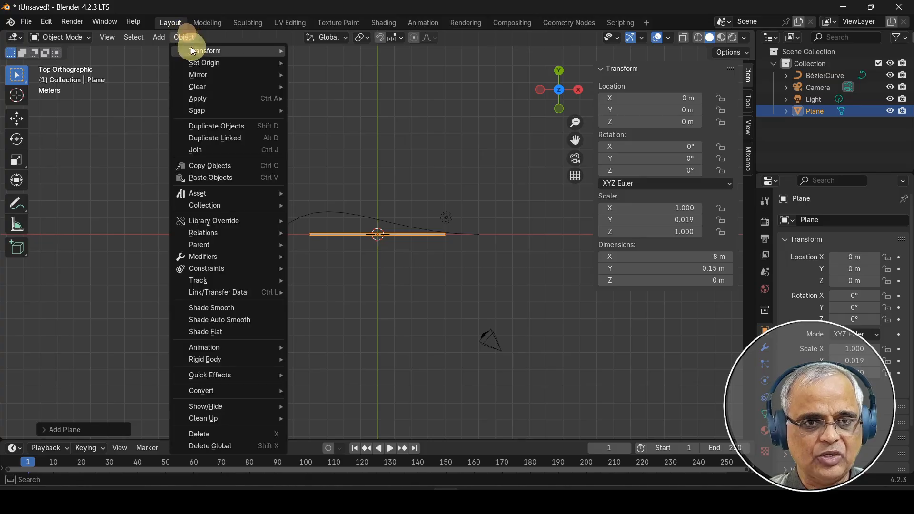
mouse_move(208, 99)
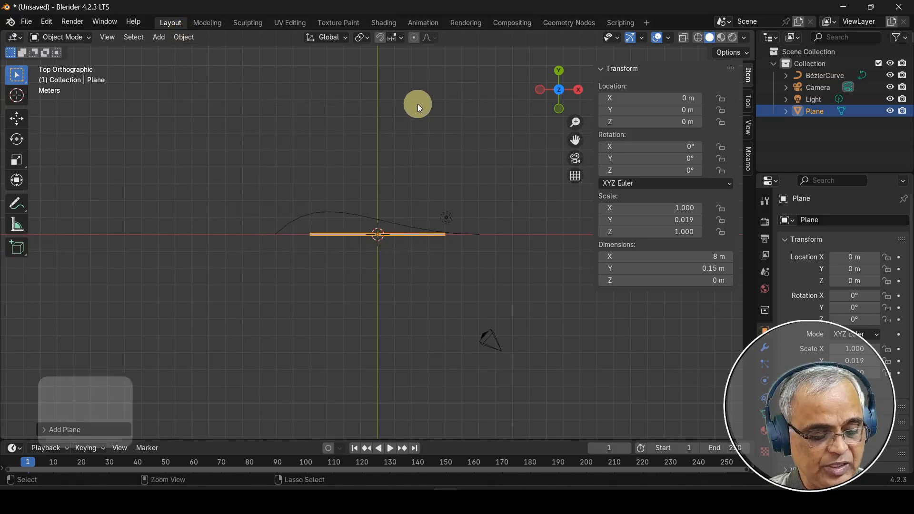
key("ctrl+a")
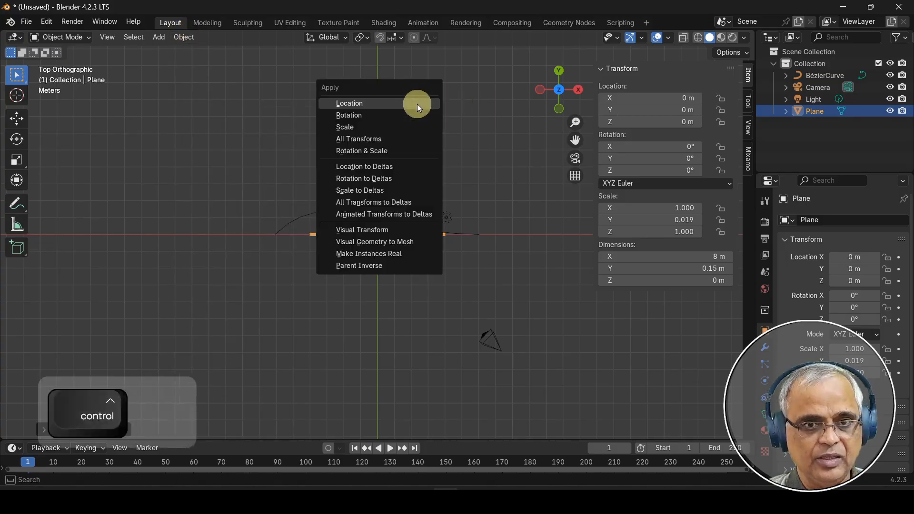
left_click(372, 125)
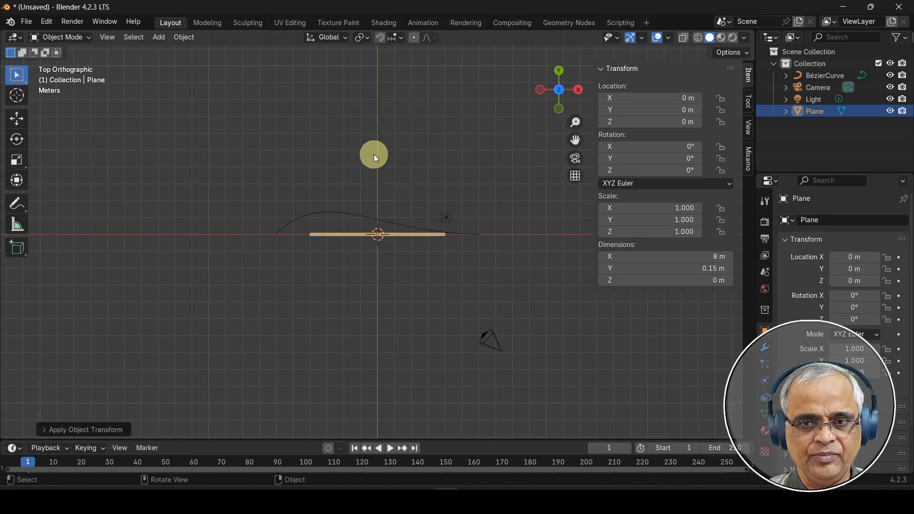
key("n")
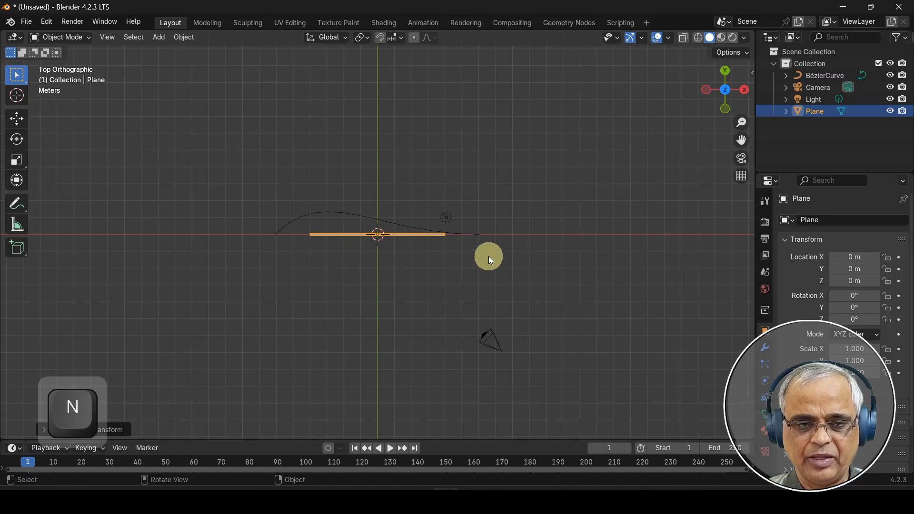
Step: Move all of the plane's geometry 0.075 m along Y in Edit Mode, leaving its origin in place, and return to Object Mode
scroll(364, 253, "up", 8)
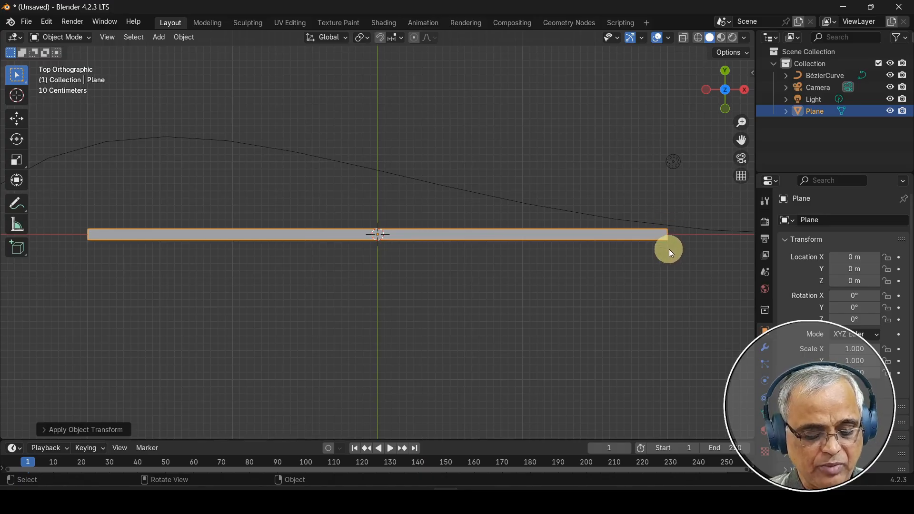
key("g")
key("Escape")
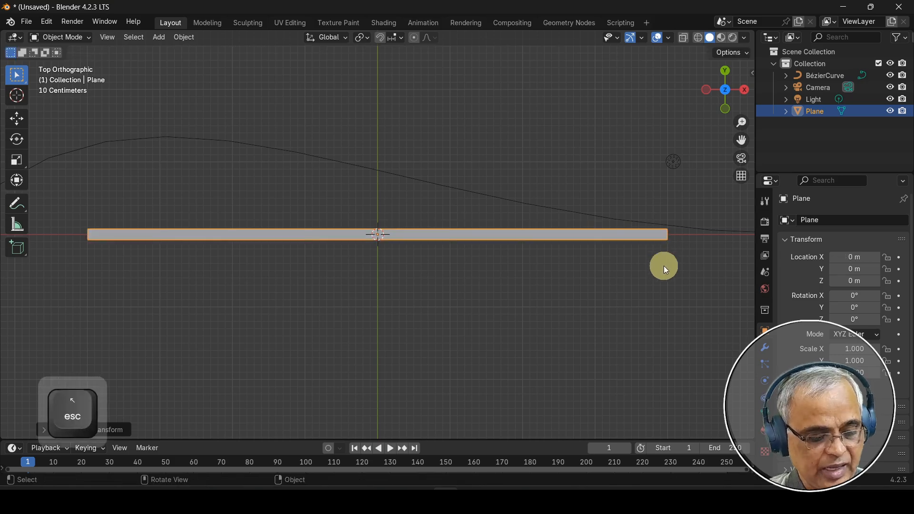
key("Tab")
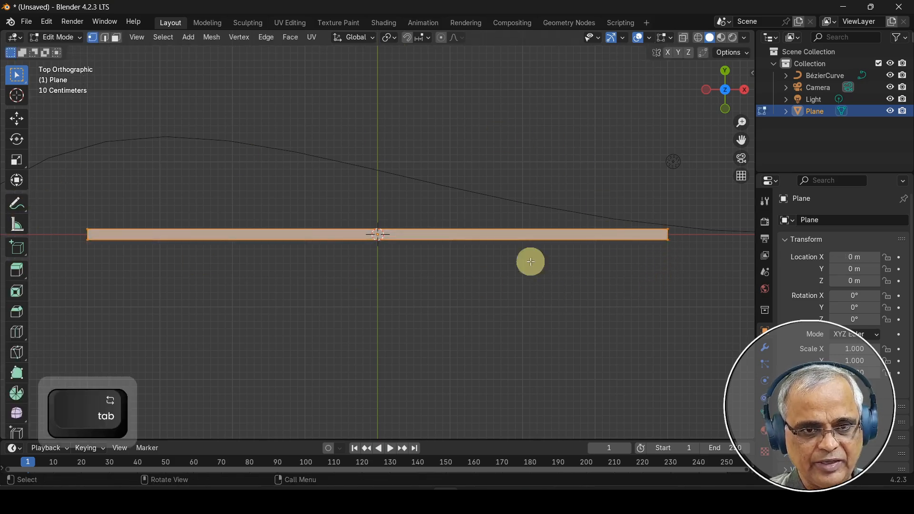
key("g")
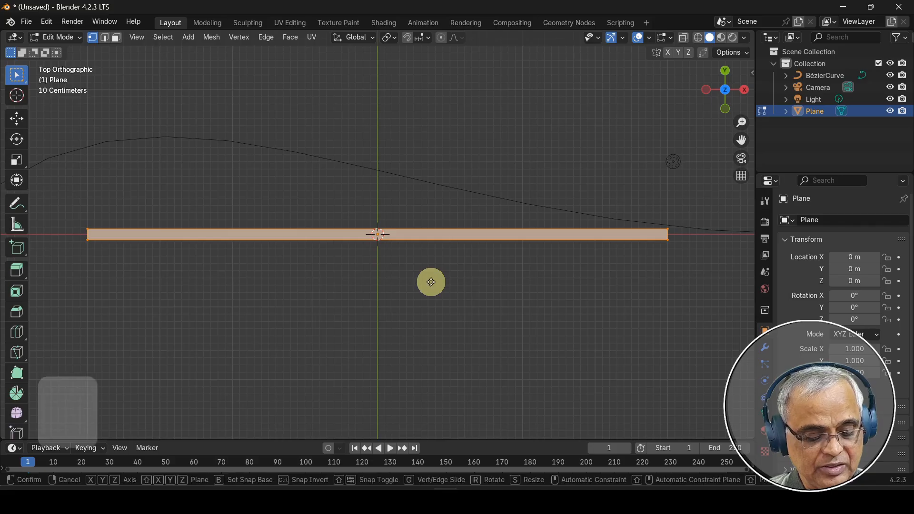
type("y")
type(".0")
type("75")
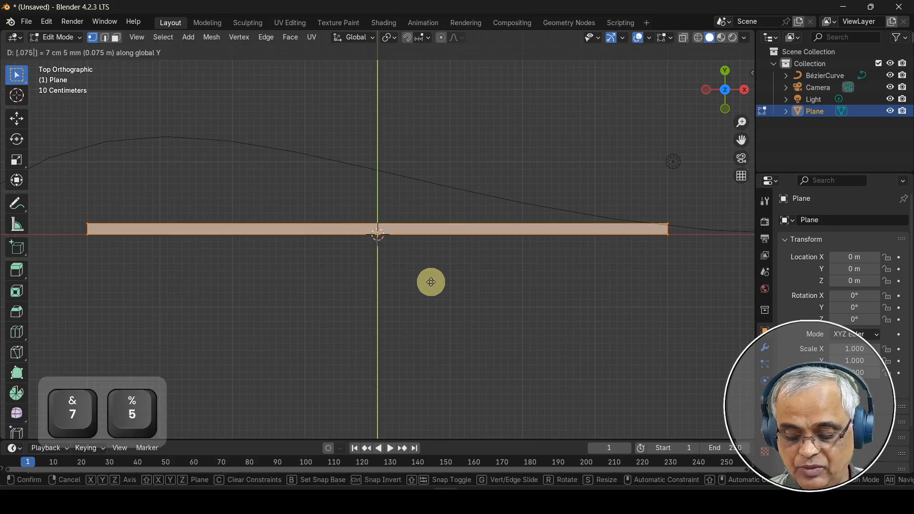
key("Return")
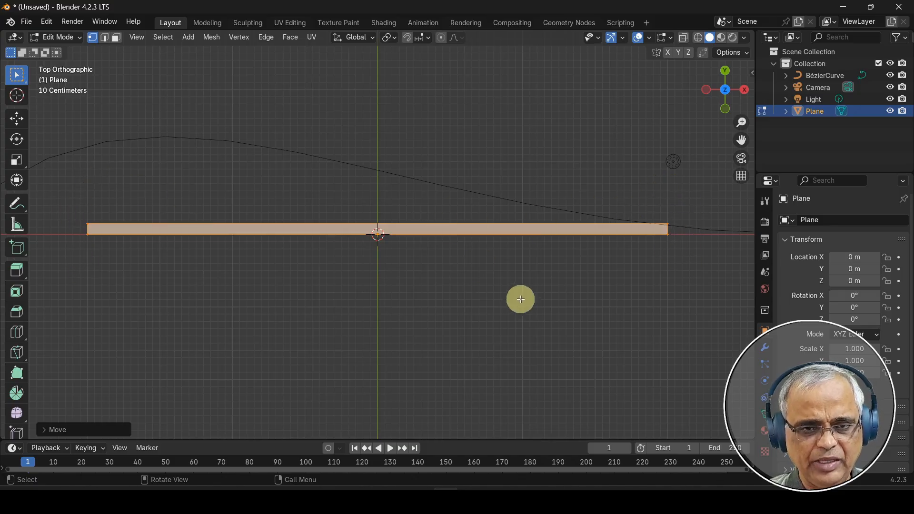
left_click(514, 304)
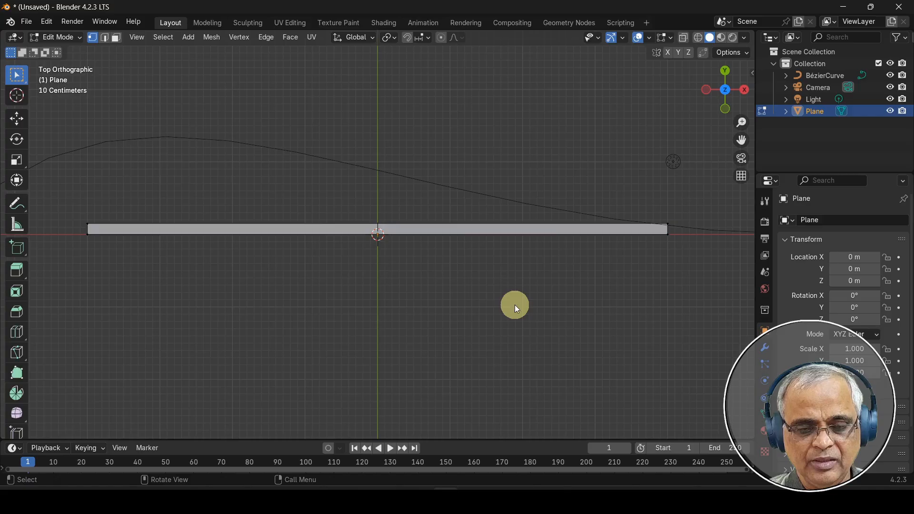
key("Tab")
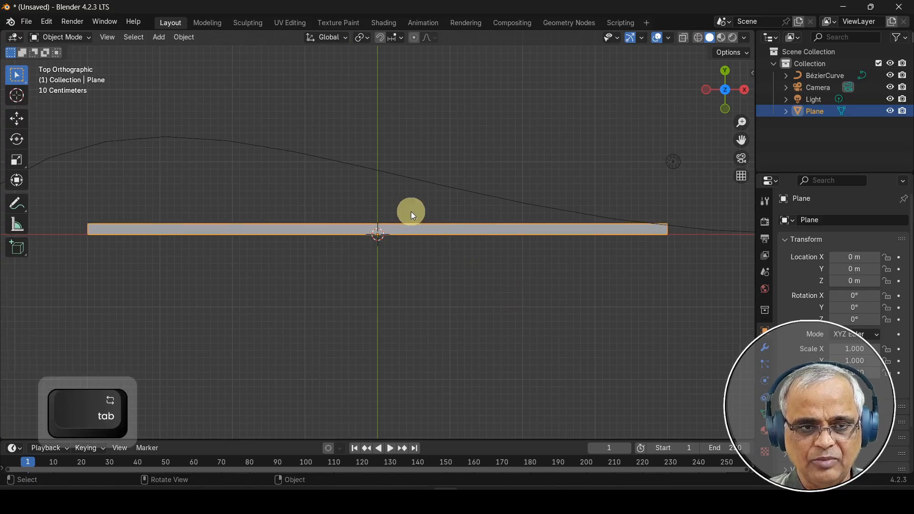
Step: Convert the narrow plane strip from a mesh into a curve object
right_click(413, 252)
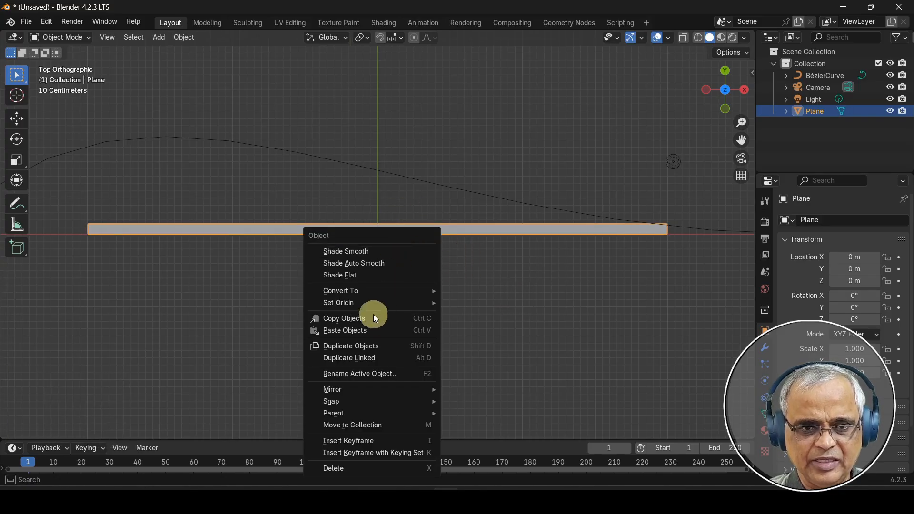
mouse_move(378, 294)
left_click(498, 303)
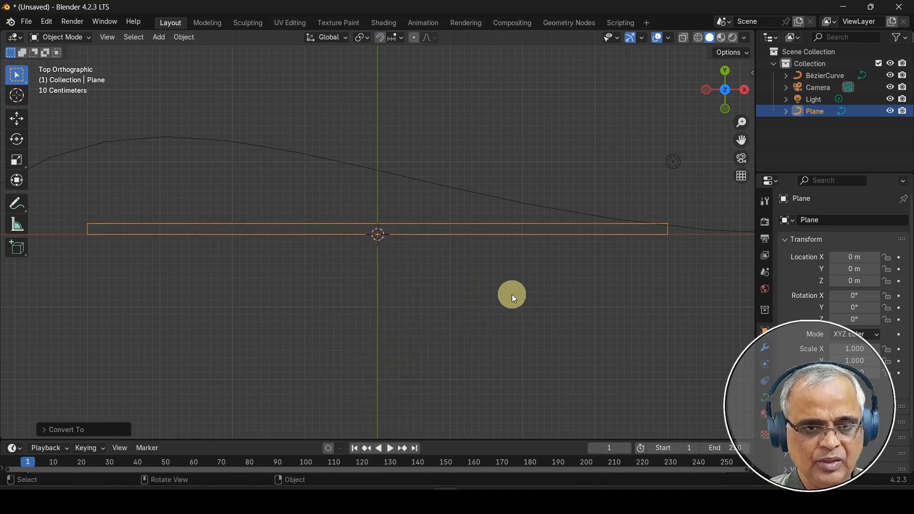
Step: In Edit Mode, delete the strip outline's lower long segment, the one lying on the X axis
key("Tab")
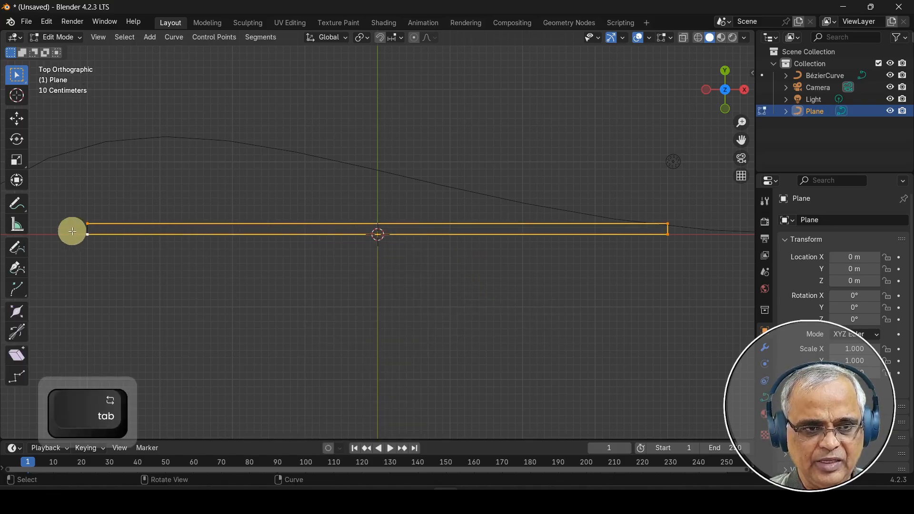
left_click_drag(73, 230, 714, 265)
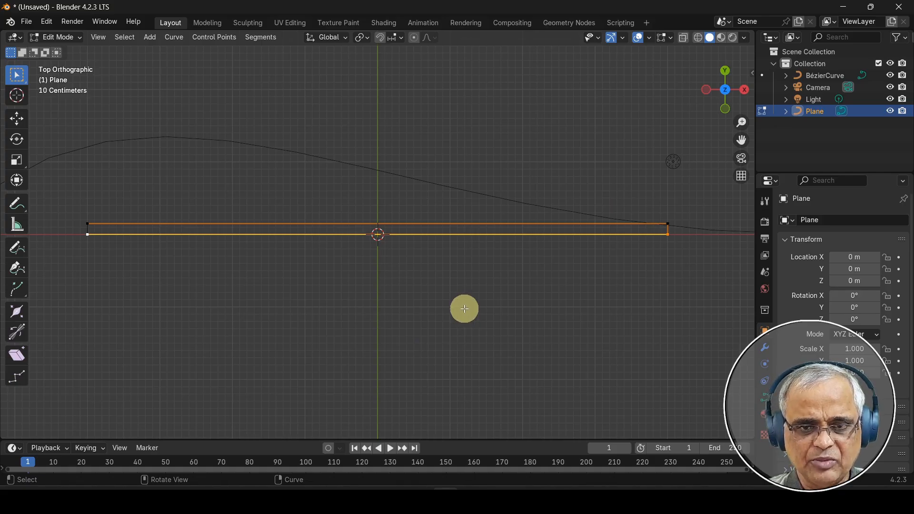
key("Delete")
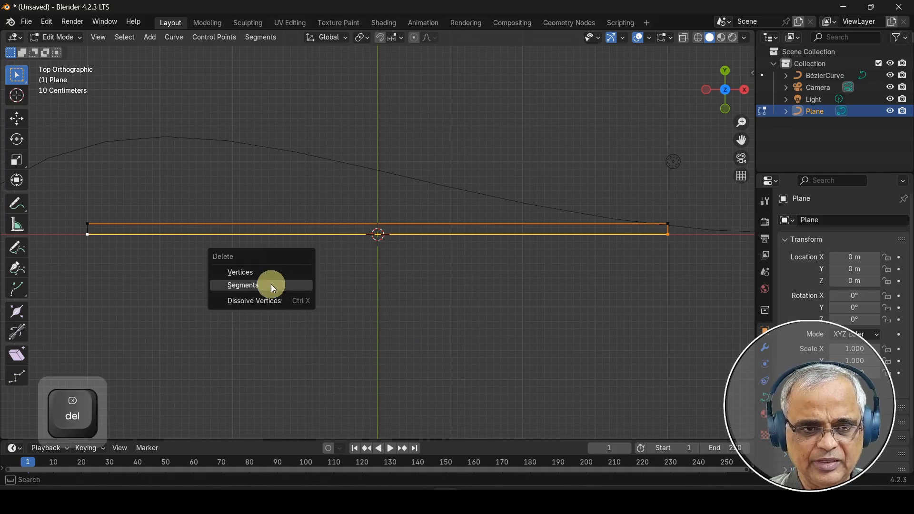
left_click(271, 287)
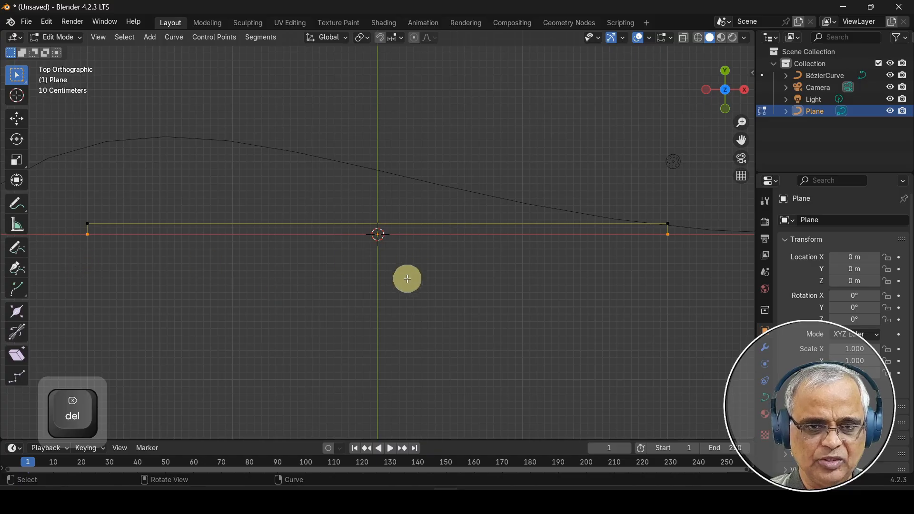
Step: Subdivide the outline's upper long segment with 4 cuts
left_click_drag(61, 194, 713, 225)
right_click(478, 233)
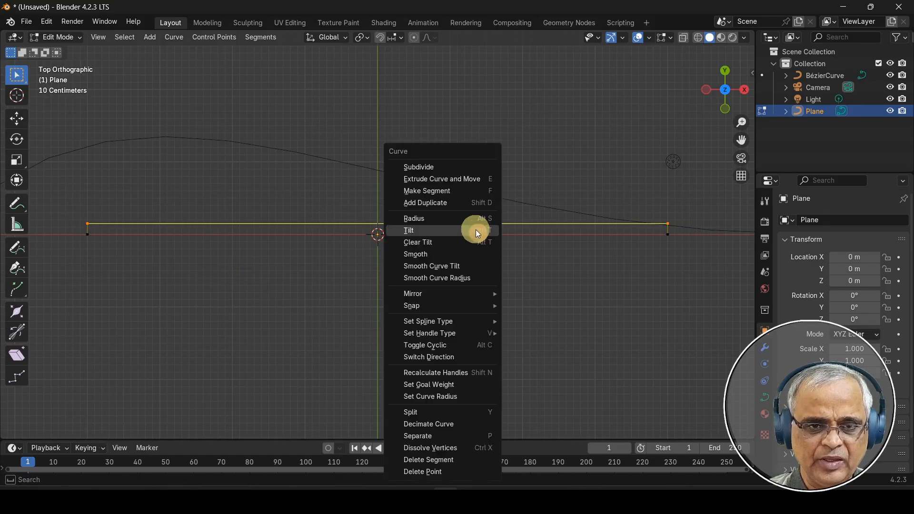
left_click(430, 166)
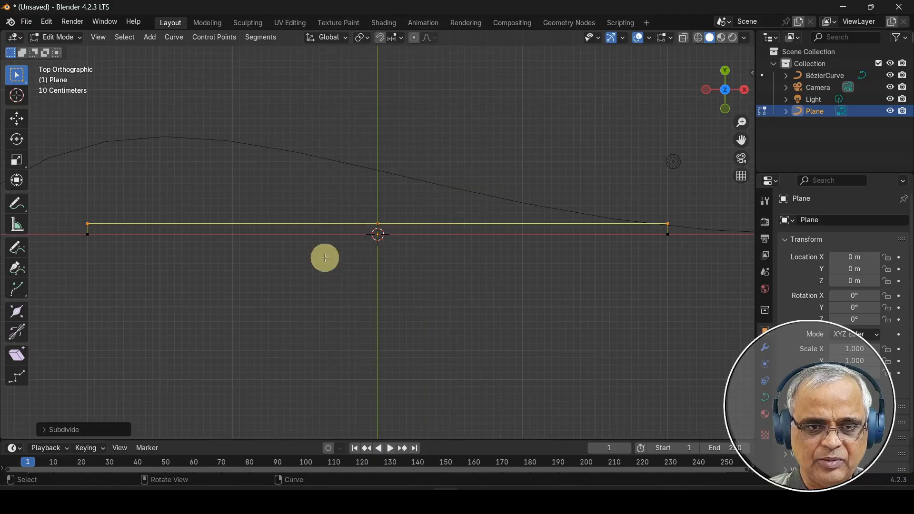
left_click(72, 431)
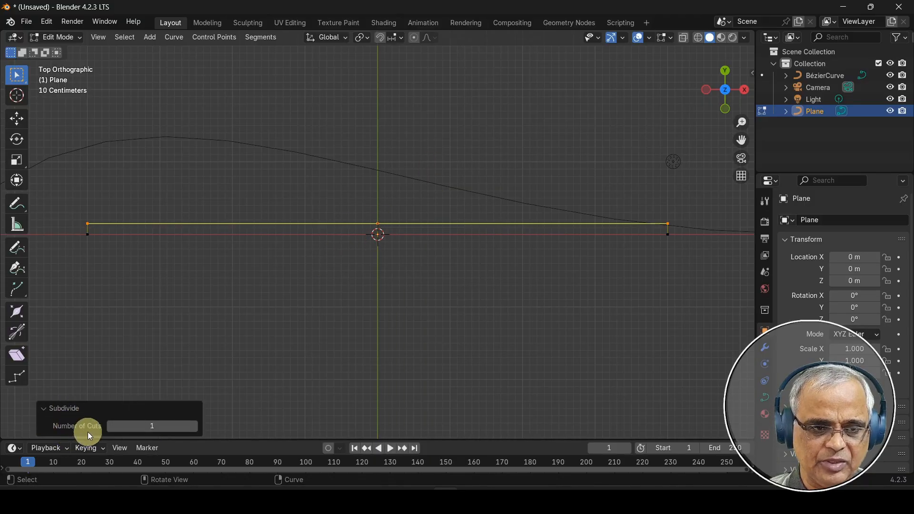
left_click(192, 426)
left_click(192, 426)
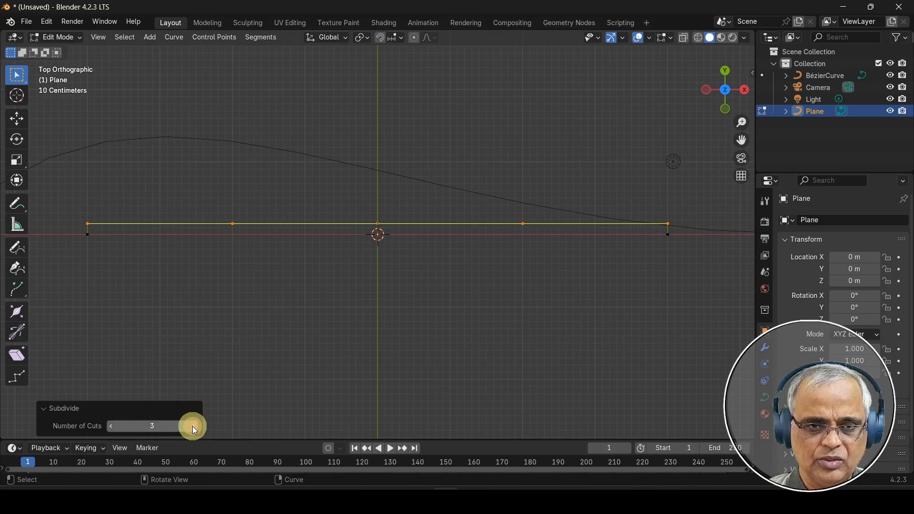
left_click(62, 409)
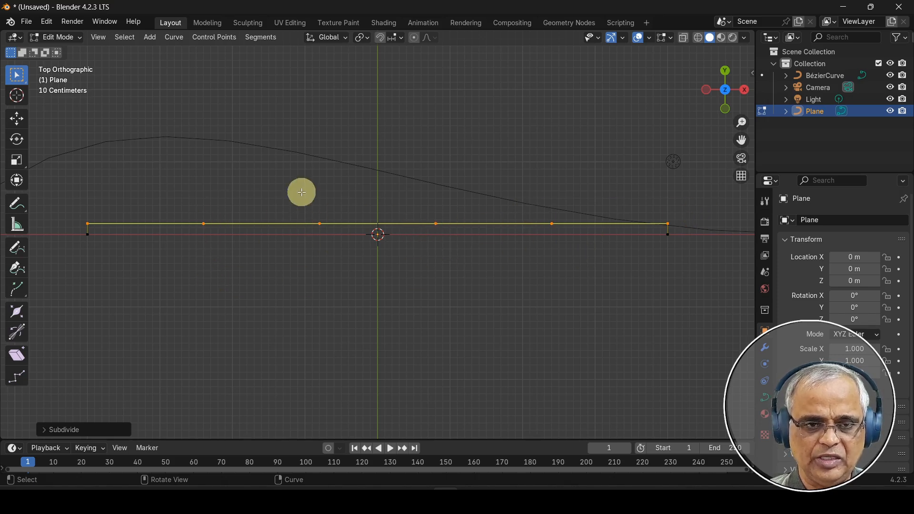
Step: Enable vertex snapping and move the upper segment's two middle points 0.15 m down along Y, level with the bottom end points
left_click(399, 37)
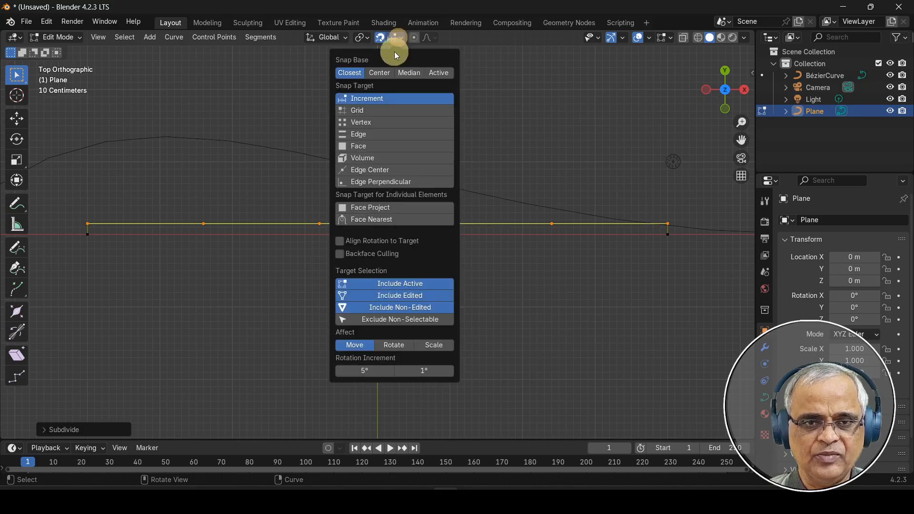
left_click(358, 125)
left_click_drag(288, 193, 470, 265)
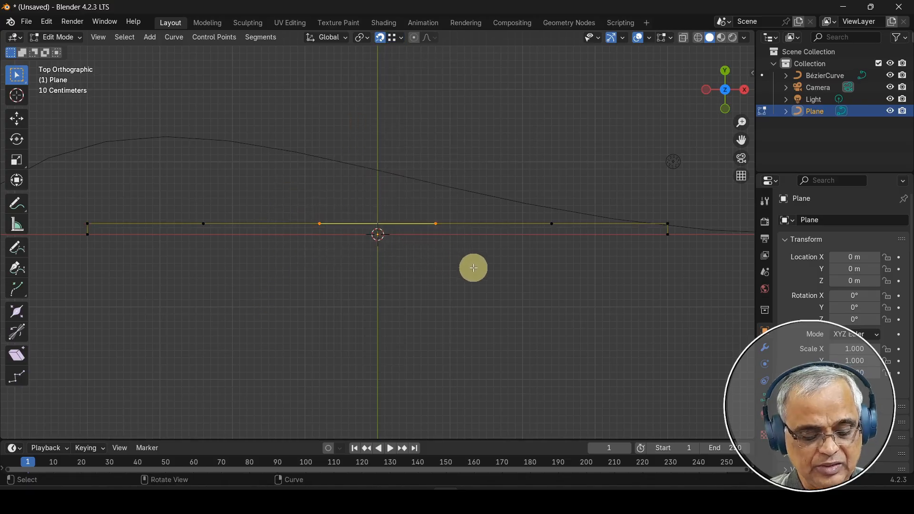
key("g")
key("y")
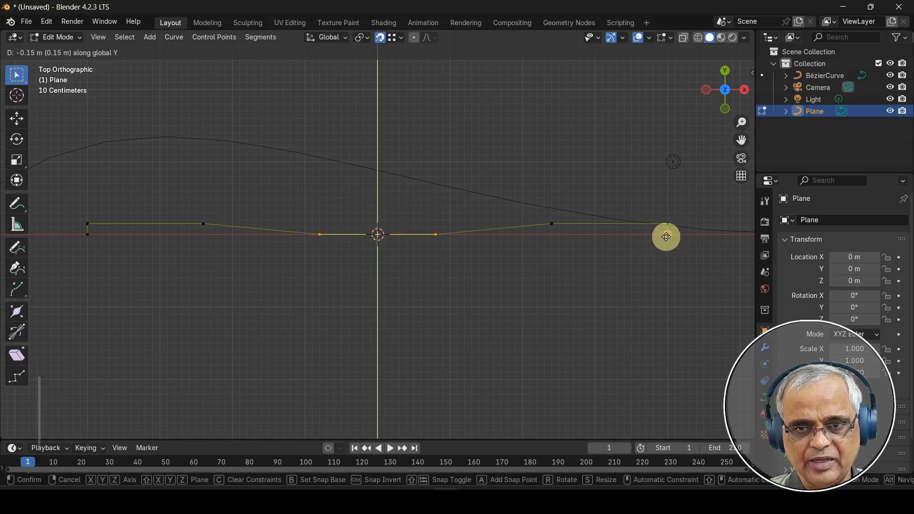
left_click(666, 237)
Step: Move the two lowered points outward along X, snapping each directly below its neighbouring upper point to make vertical steps
left_click_drag(424, 204, 468, 320)
key("g")
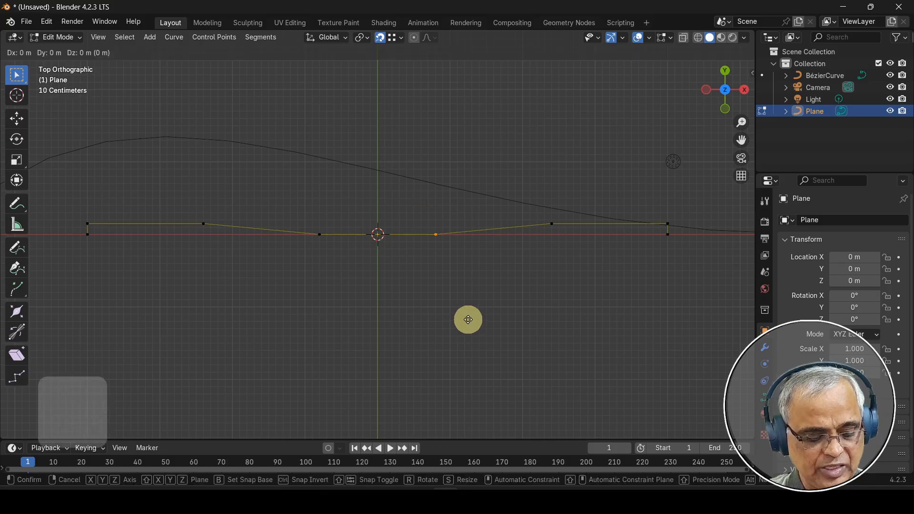
key("x")
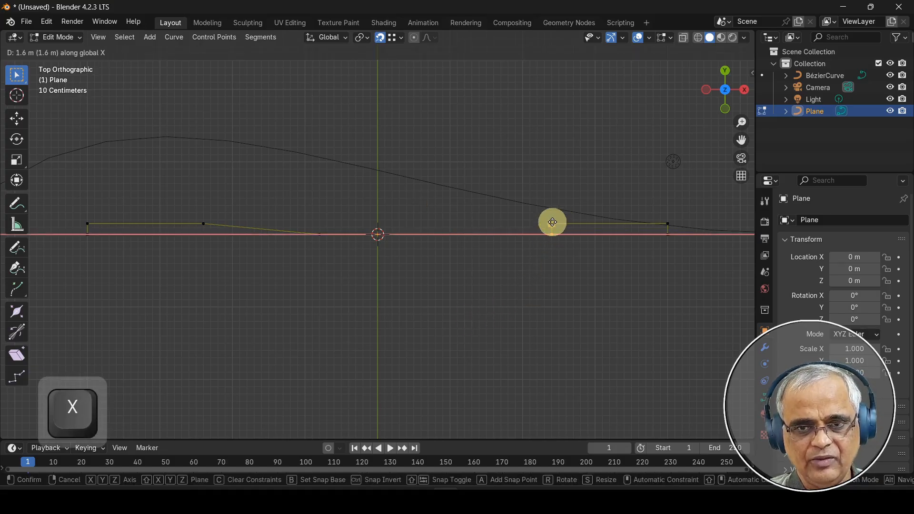
left_click(552, 222)
left_click_drag(292, 202, 318, 277)
key("g")
key("x")
left_click(200, 222)
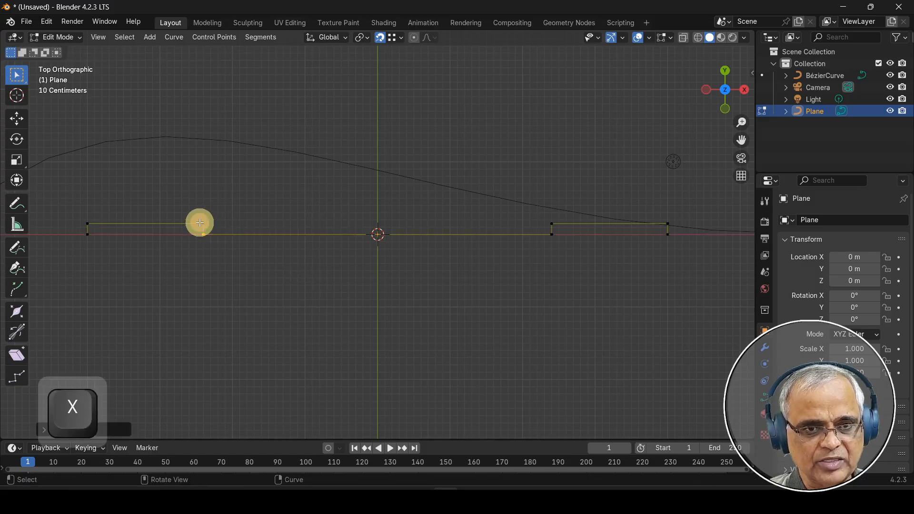
left_click(238, 315)
Step: Move the left raised section's two inner points by -0.1 m along X
left_click_drag(74, 232, 54, 235)
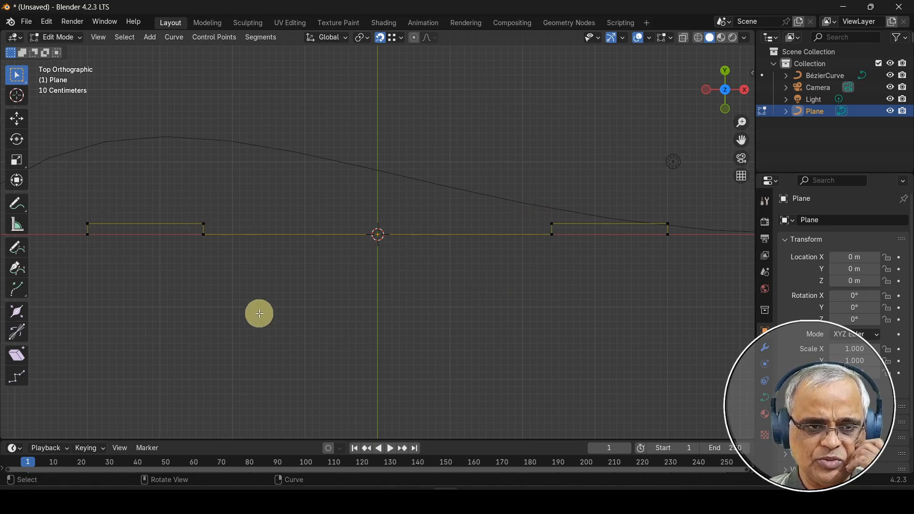
scroll(187, 236, "up", 3)
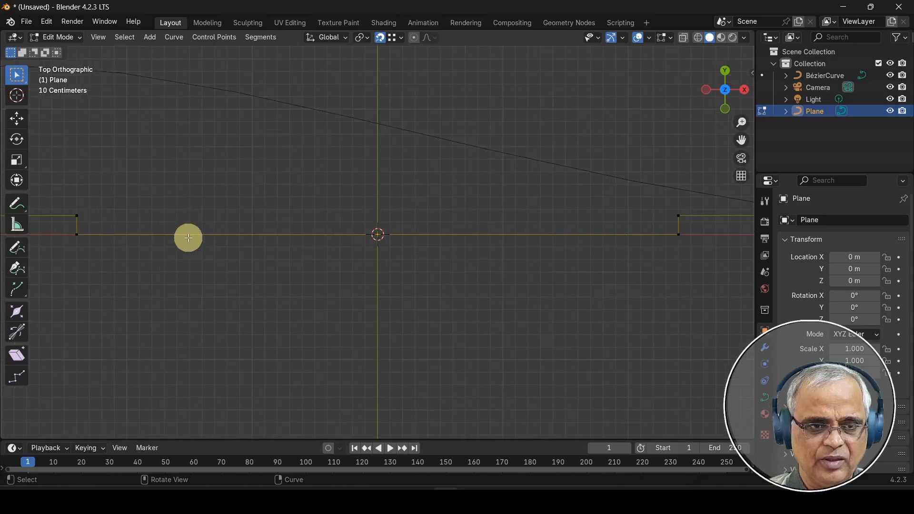
middle_click_drag(185, 239, 419, 255, "shift")
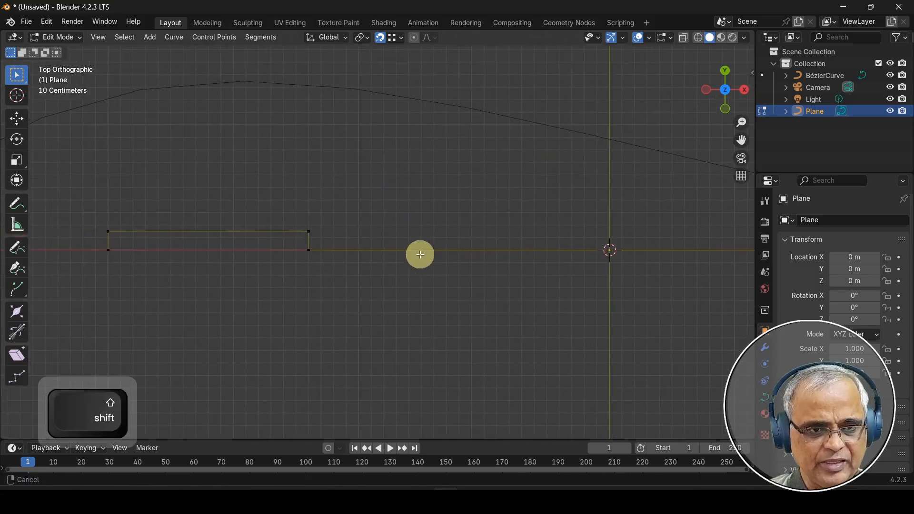
scroll(180, 276, "down", 2)
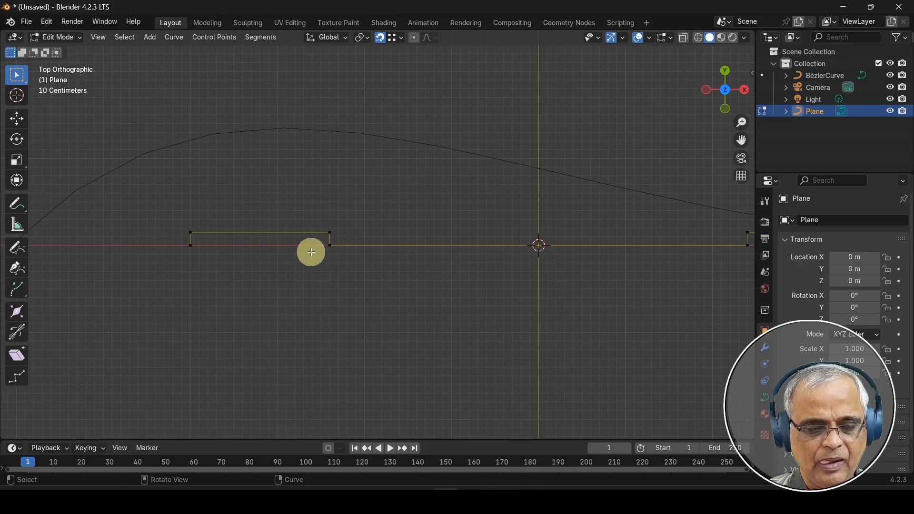
left_click_drag(308, 198, 338, 294)
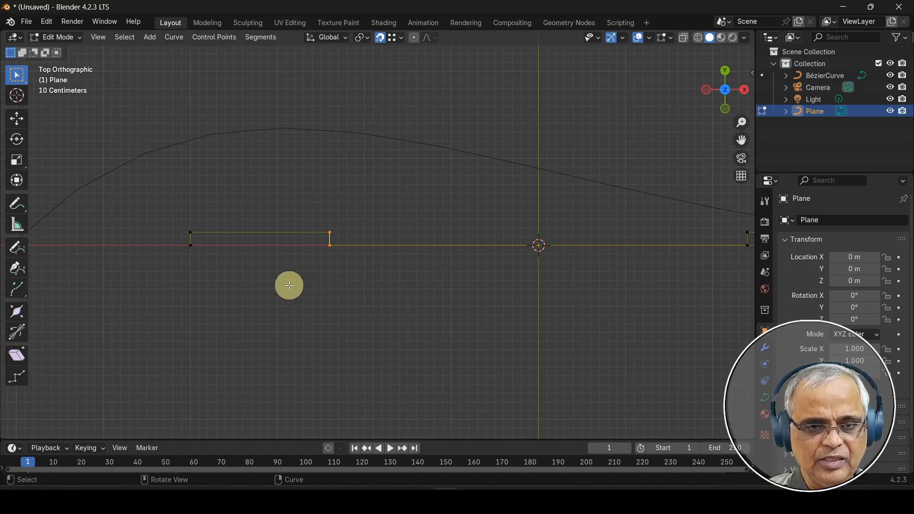
scroll(267, 288, "down", 2)
middle_click_drag(400, 298, 282, 314, "shift")
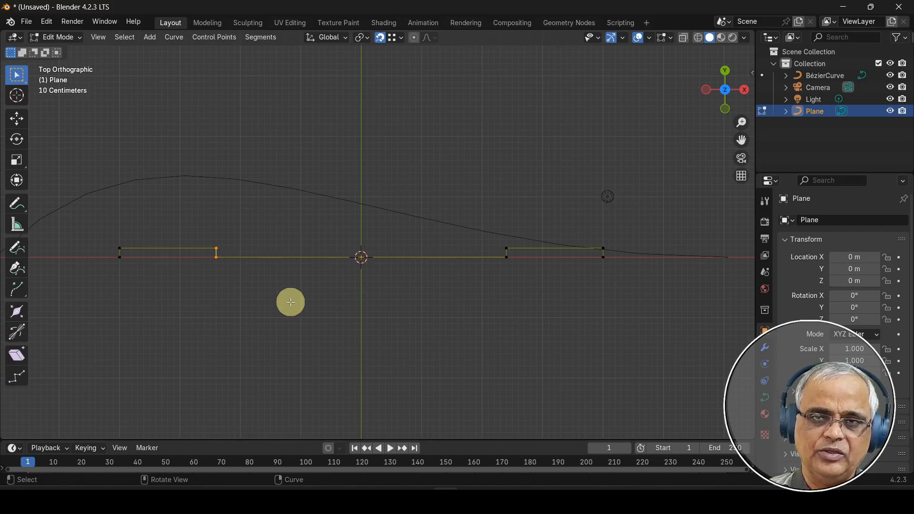
middle_click_drag(311, 287, 421, 291, "shift")
scroll(303, 284, "up", 5)
middle_click_drag(267, 320, 366, 292, "shift")
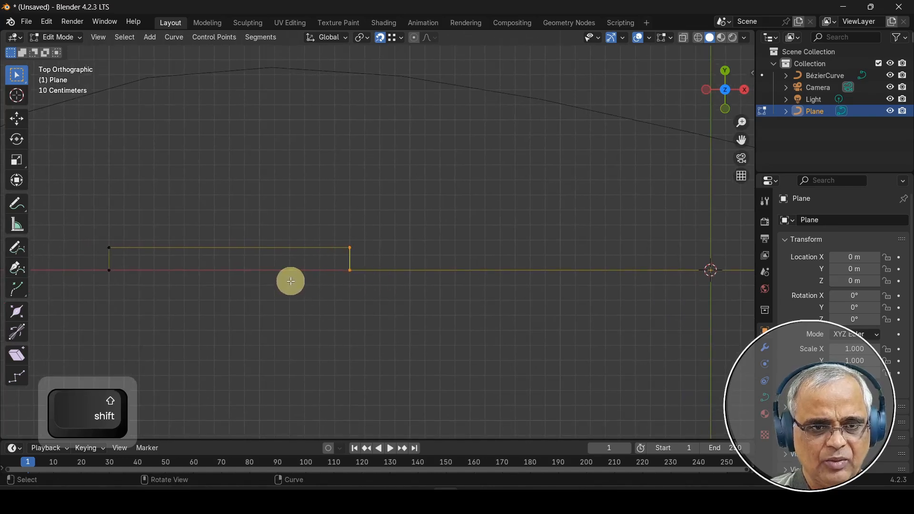
key("g")
key("x")
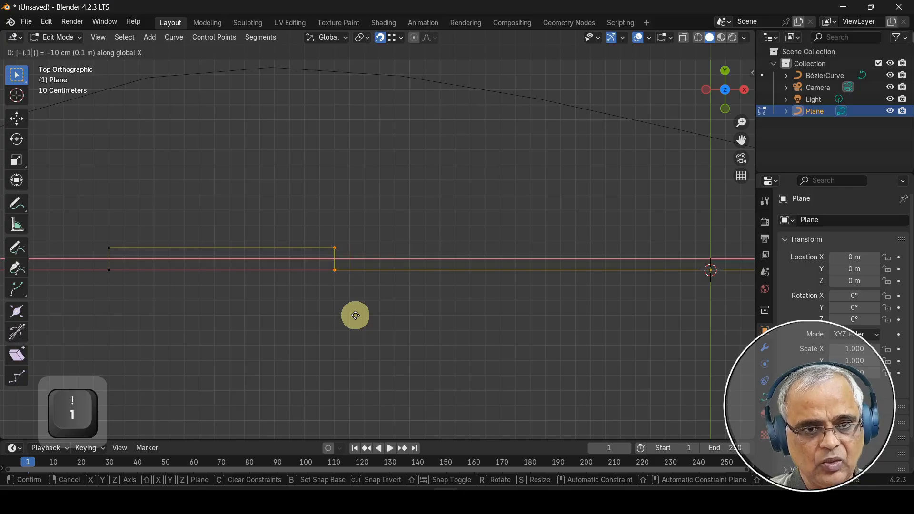
key("Return")
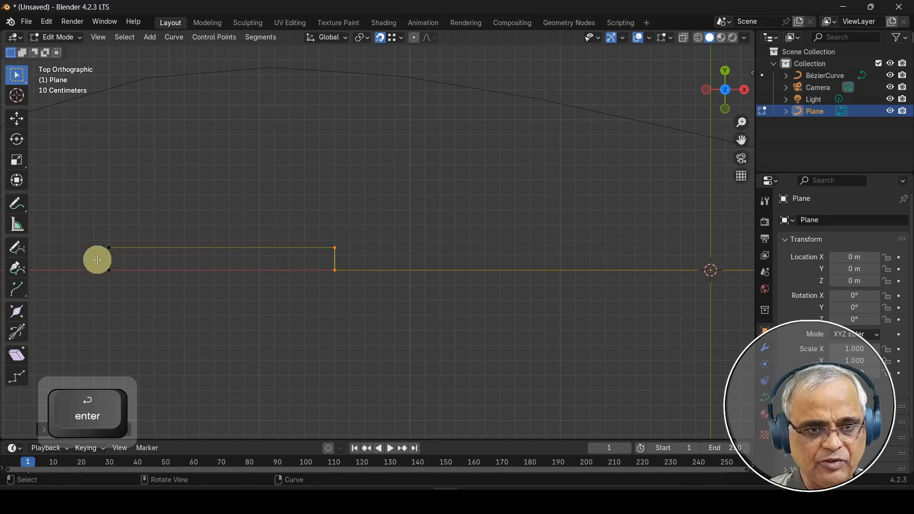
Step: Move the right raised section's two inner points 0.1 m along X and clear the selection
scroll(138, 259, "down", 4)
middle_click_drag(537, 263, 325, 268, "shift")
key("g")
key("x")
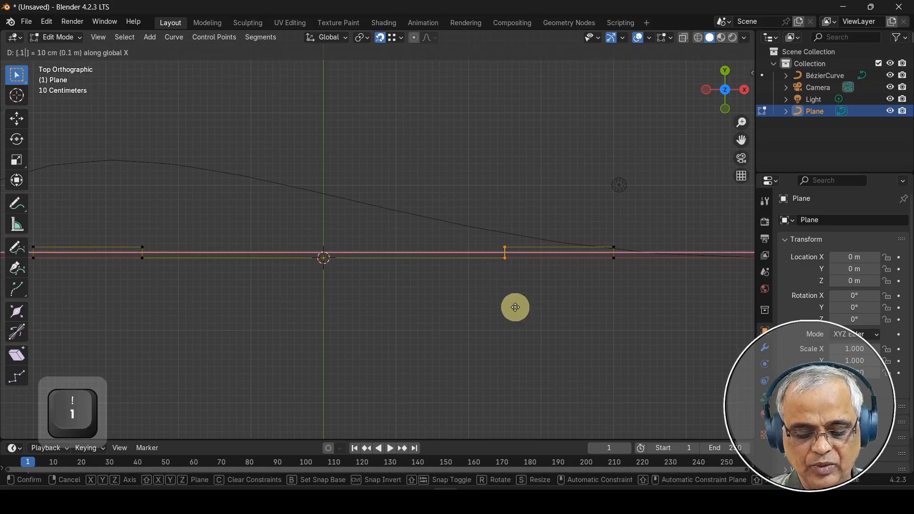
key("Return")
left_click(449, 306)
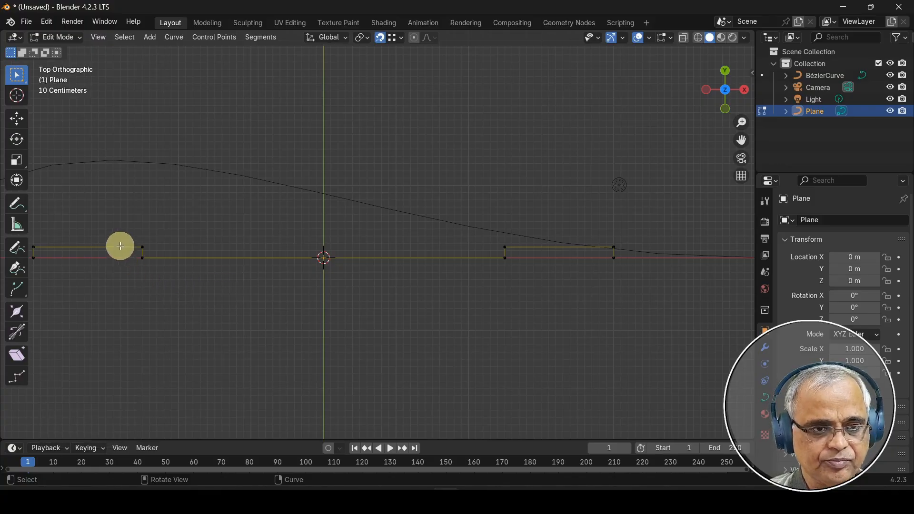
Step: Subdivide the left raised section's vertical inner segment once
middle_click_drag(114, 238, 189, 216, "shift")
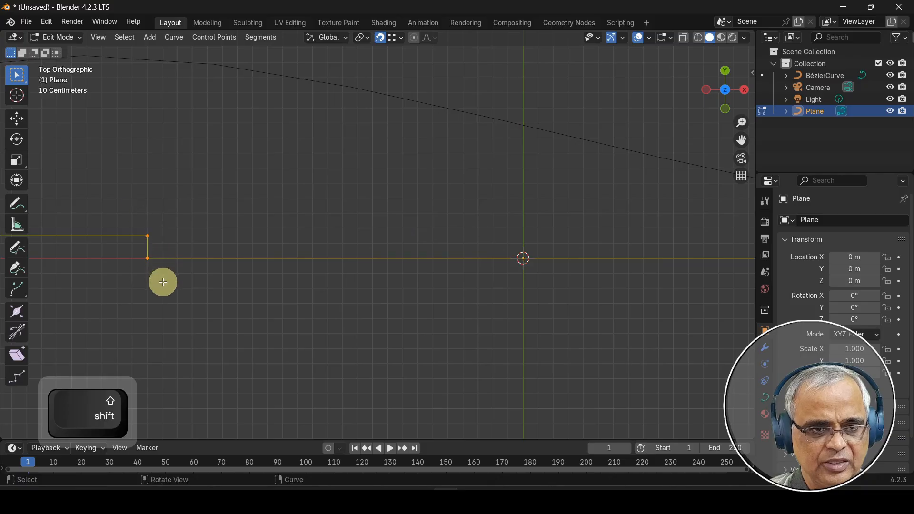
right_click(166, 204)
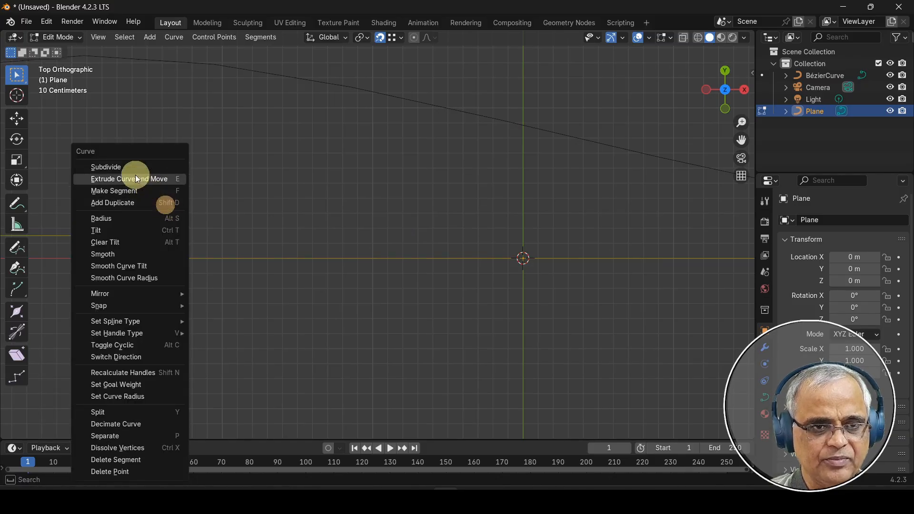
left_click(128, 168)
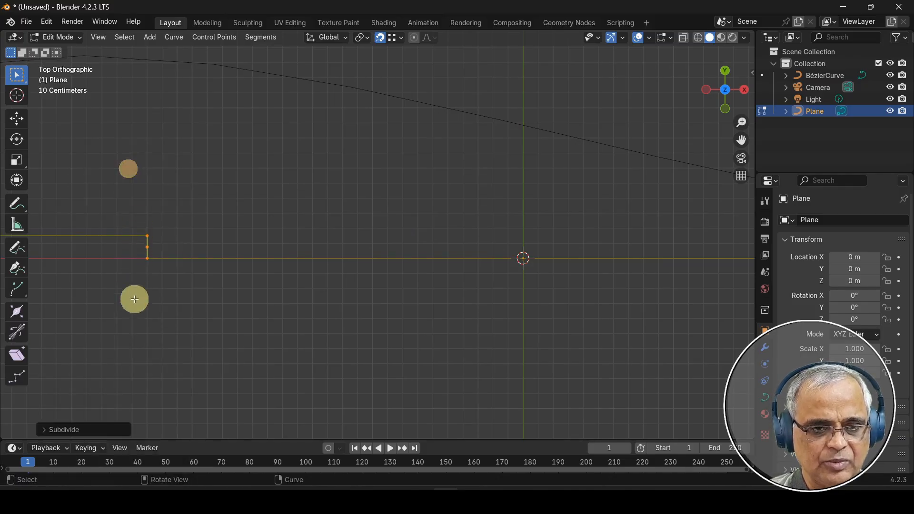
Step: Move the left raised section's upper inner corner point slightly outward along X to form a sloped corner
left_click(146, 235)
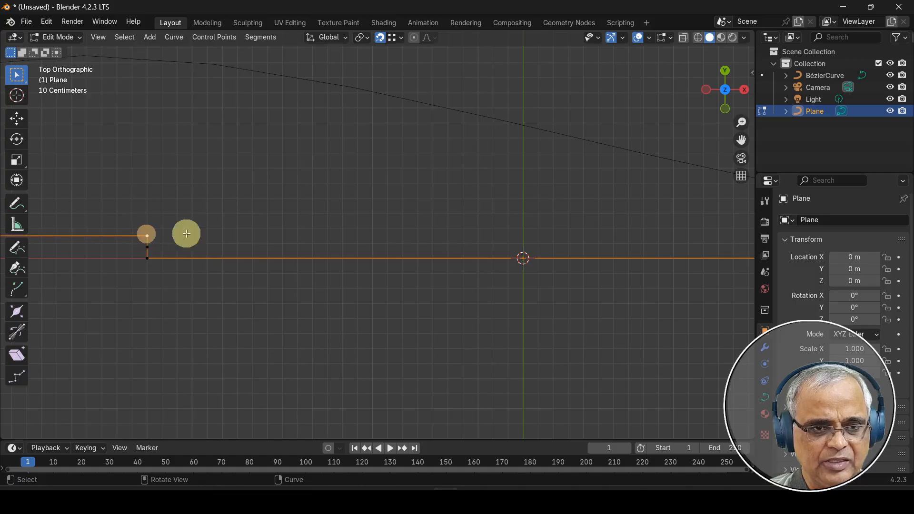
key("g")
key("x")
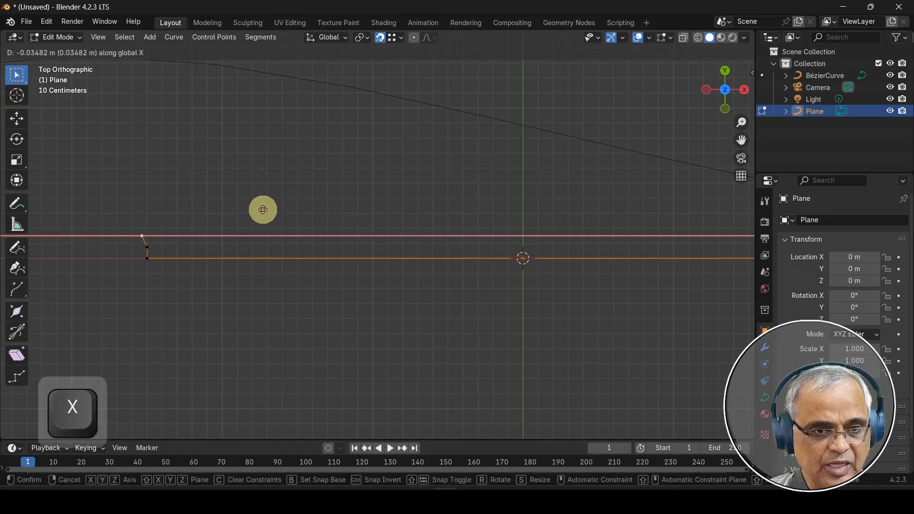
left_click(261, 209)
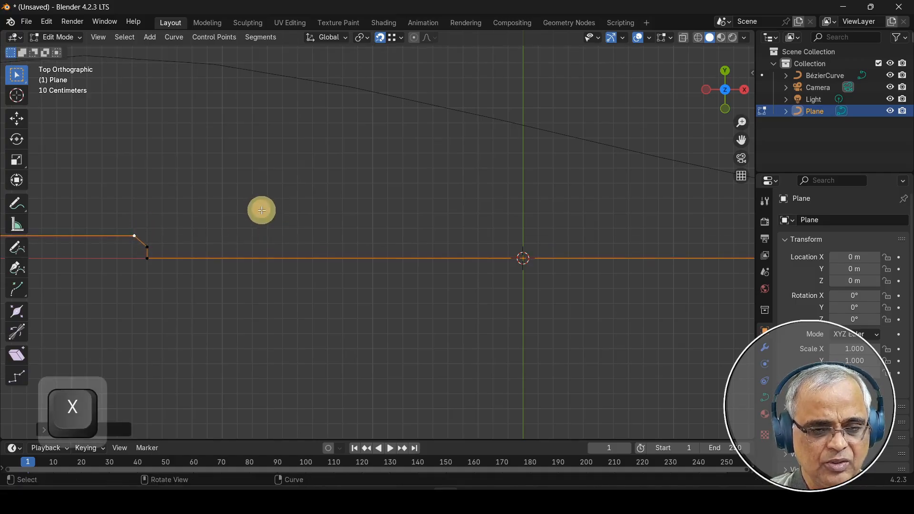
middle_click_drag(137, 276, 303, 274, "shift")
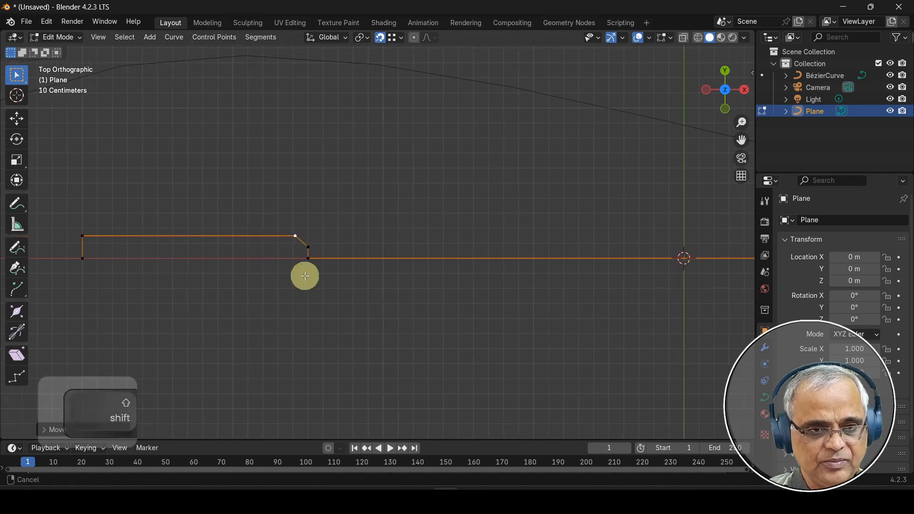
Step: Move the left raised section's upper bevel point about 0.04 m along positive X to narrow the bevel
scroll(267, 264, "up", 5)
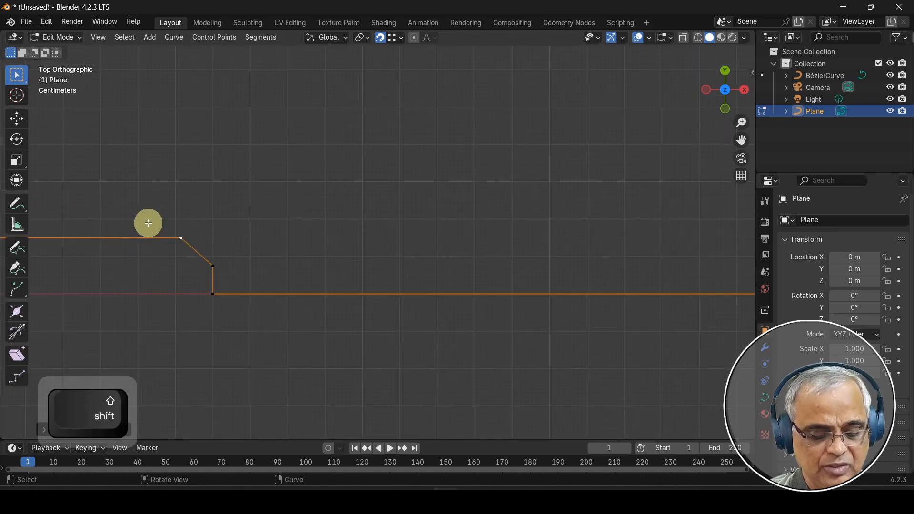
key("g")
key("x")
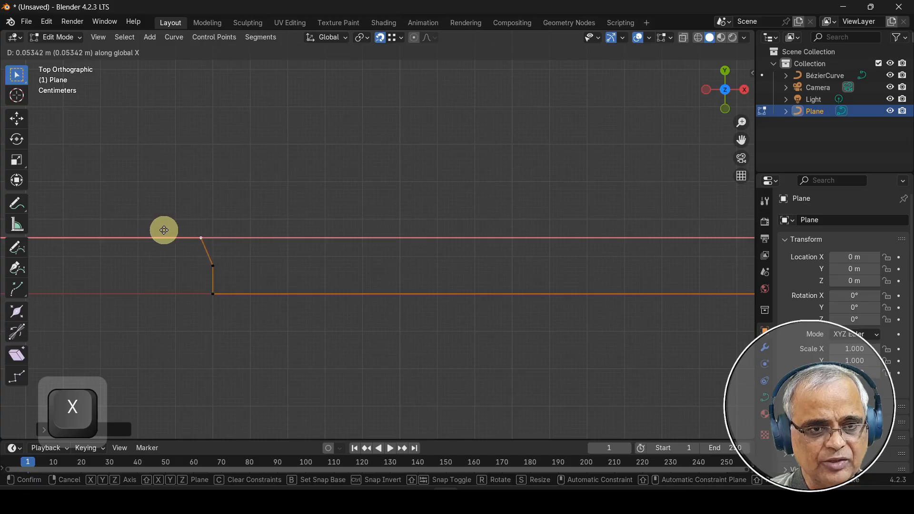
left_click(162, 230)
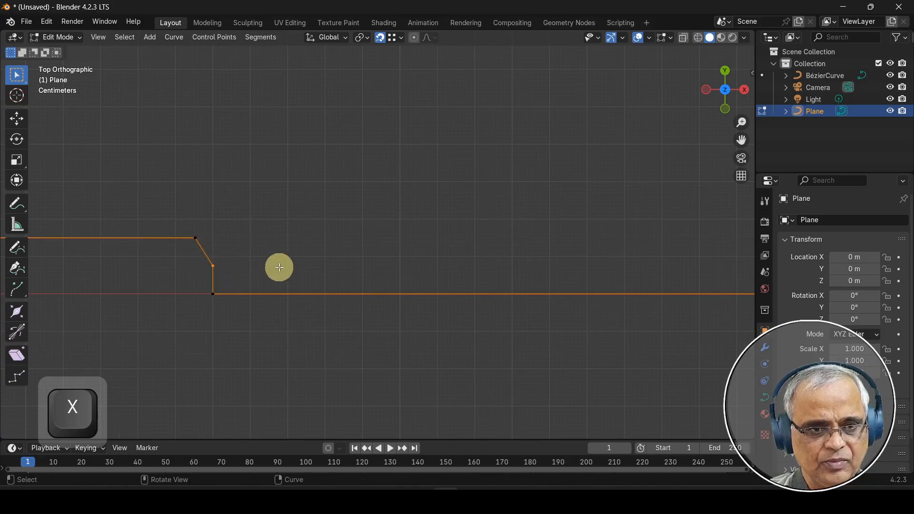
Step: Raise the left bevel's lower point about 0.02 m along Y to make the bevel smaller
key("g")
key("y")
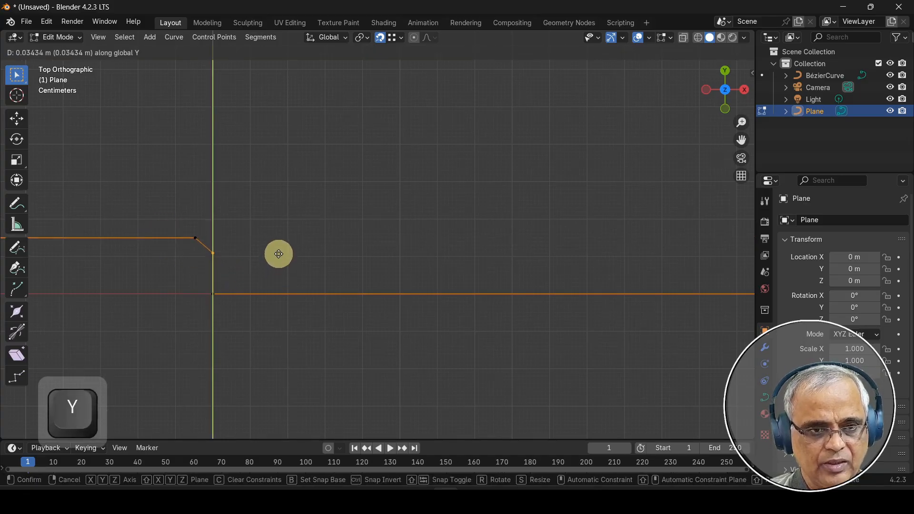
left_click(278, 258)
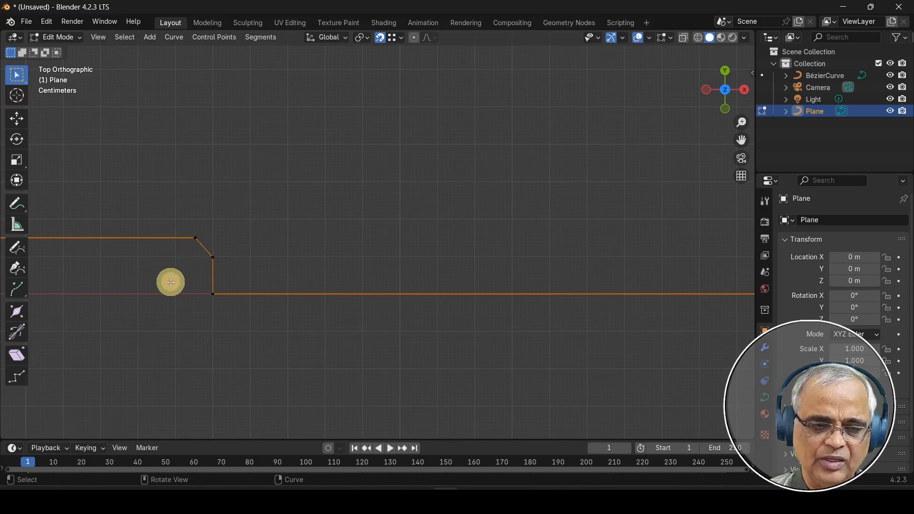
scroll(168, 281, "down", 5)
scroll(315, 264, "up", 3)
scroll(257, 285, "up", 3)
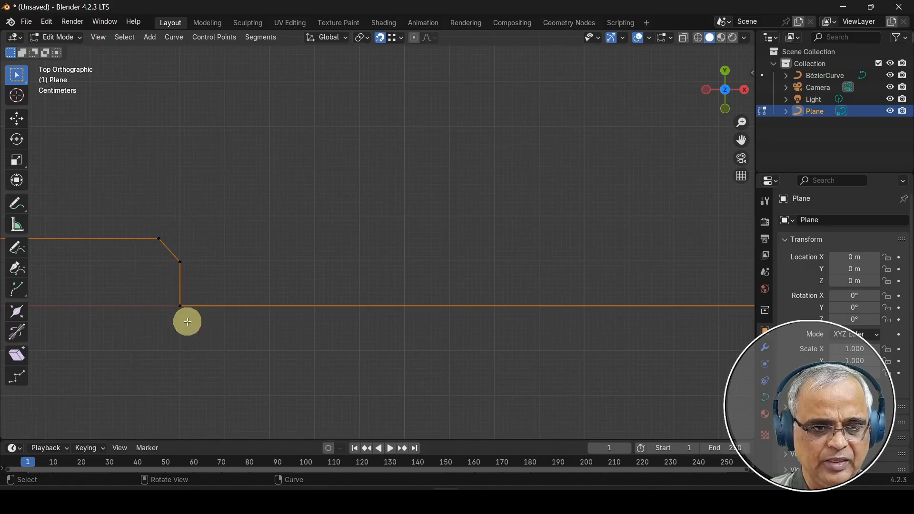
Step: Subdivide the right raised section's vertical inner segment once
scroll(173, 266, "down", 5)
middle_click_drag(612, 315, 740, 314, "shift")
left_click_drag(517, 206, 600, 352)
right_click(532, 300)
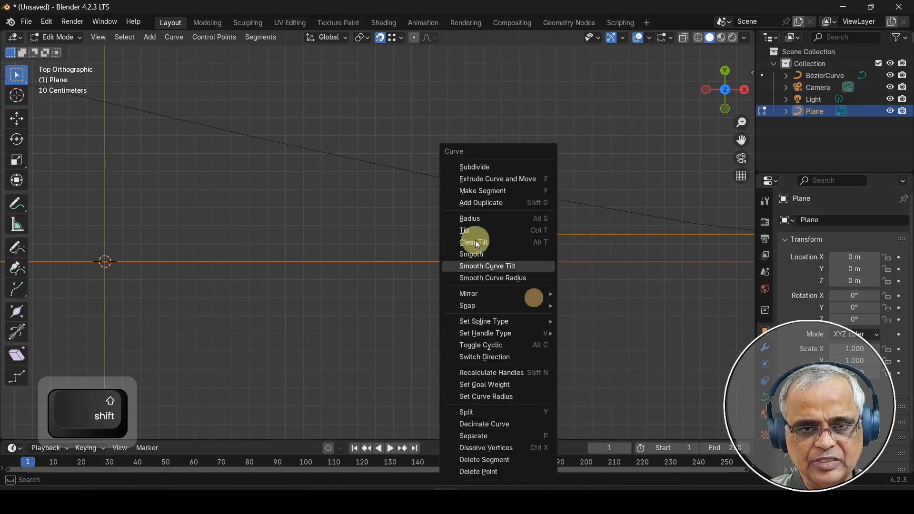
left_click(488, 167)
Step: Raise the new midpoint on the right section's vertical inner segment about 0.025 m along Y
middle_click_drag(627, 276, 475, 285, "shift")
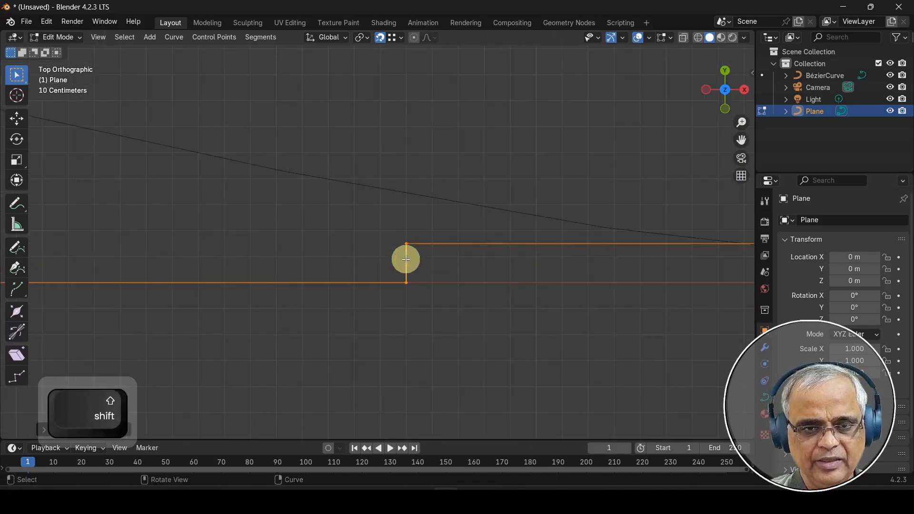
scroll(407, 272, "up", 6)
left_click_drag(423, 302, 524, 353)
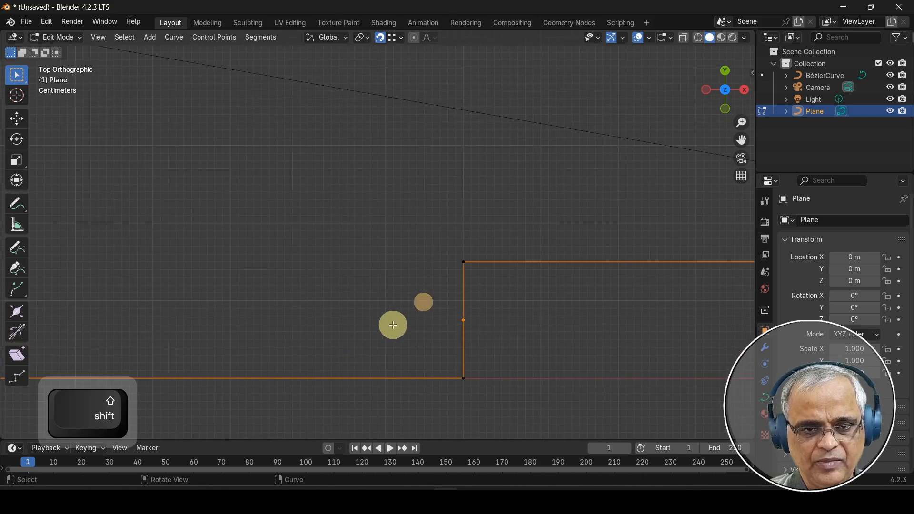
key("g")
key("y")
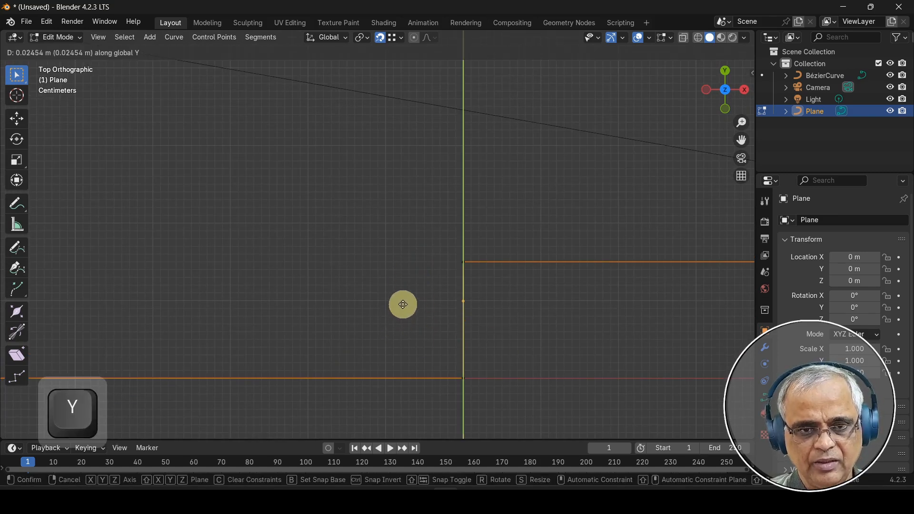
left_click(403, 303)
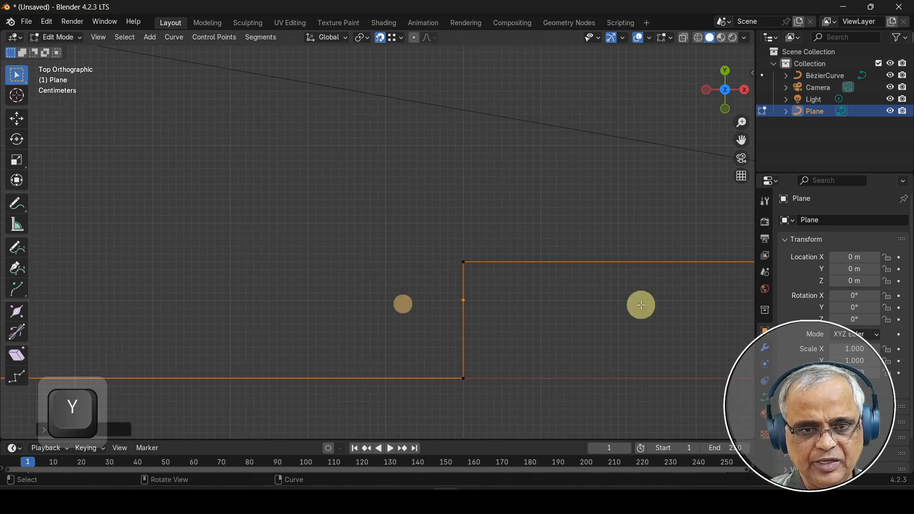
Step: Move the right raised section's upper inner corner point about 0.05 m outward along X to form a sloped corner
left_click(471, 266)
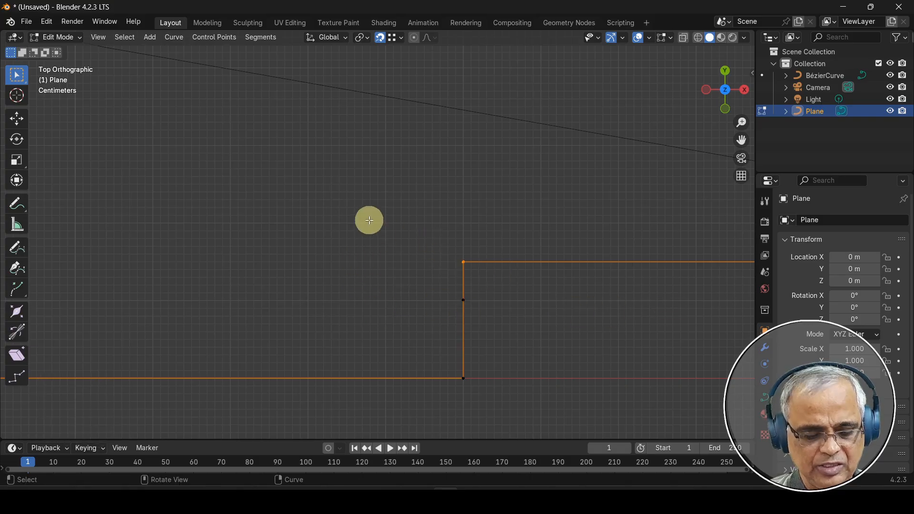
key("g")
key("x")
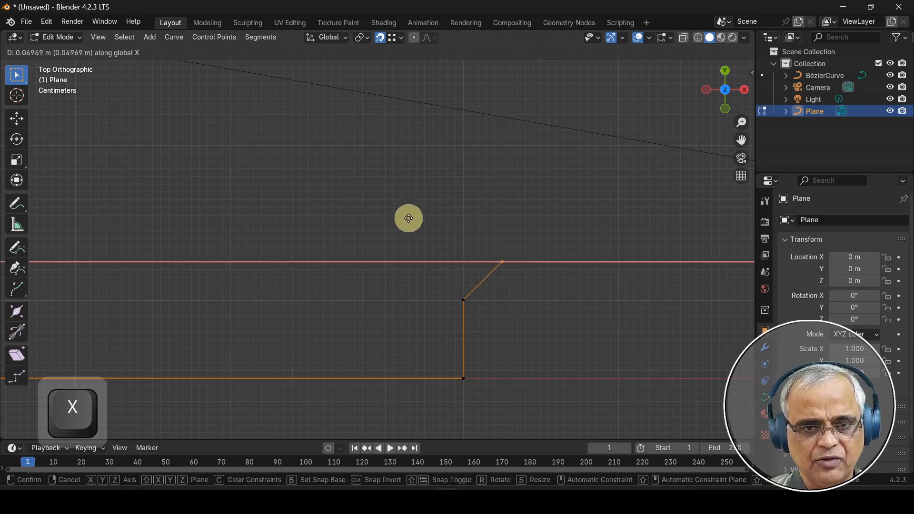
left_click(413, 220)
Step: Return the profile to Object Mode and convert it to a Curve
scroll(581, 257, "down", 5)
scroll(582, 266, "down", 4)
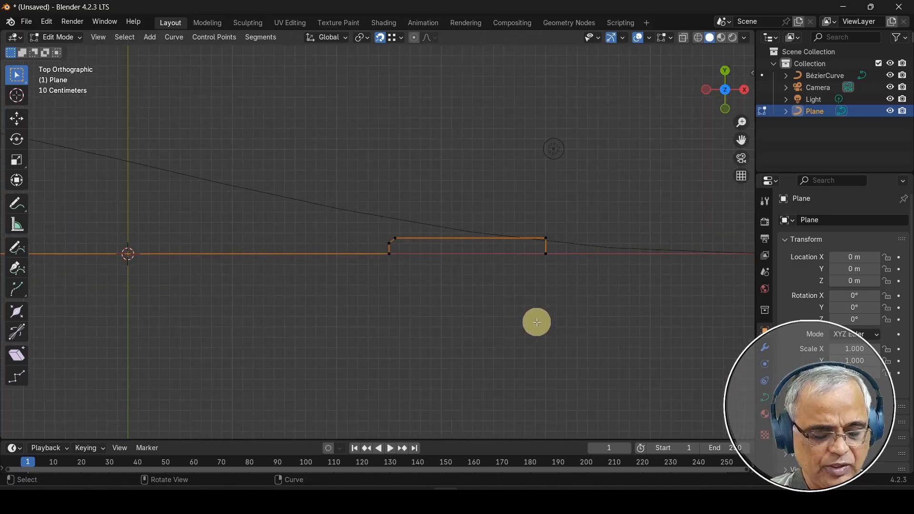
middle_click_drag(347, 314, 581, 333, "shift")
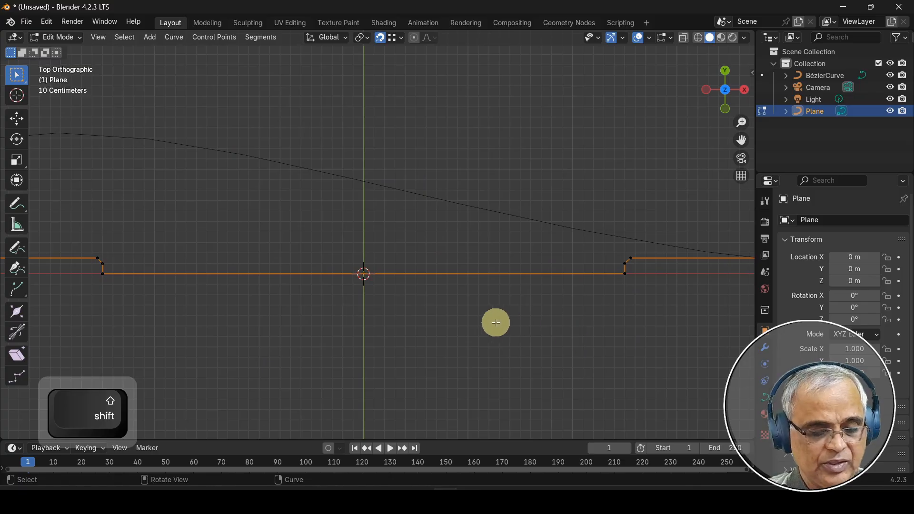
key("Tab")
right_click(478, 281)
mouse_move(478, 282)
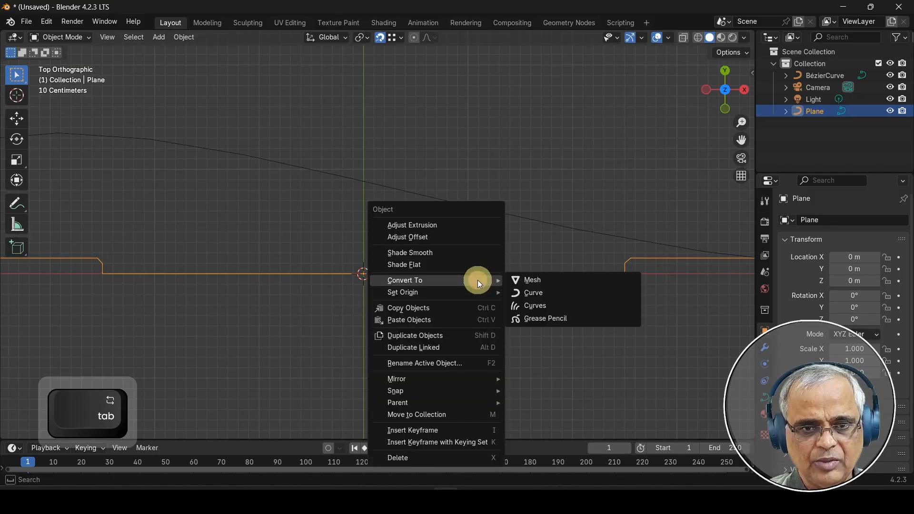
left_click(547, 292)
Step: Set the Bézier curve's geometry bevel to Object mode with the Plane profile as its bevel object
scroll(421, 236, "down", 3)
left_click(441, 224)
scroll(353, 290, "down", 2)
scroll(344, 298, "down", 2)
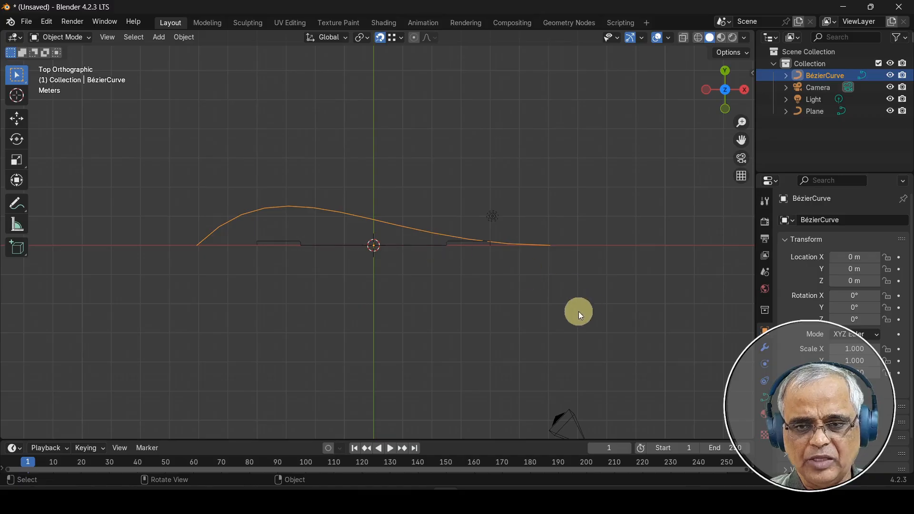
left_click(764, 401)
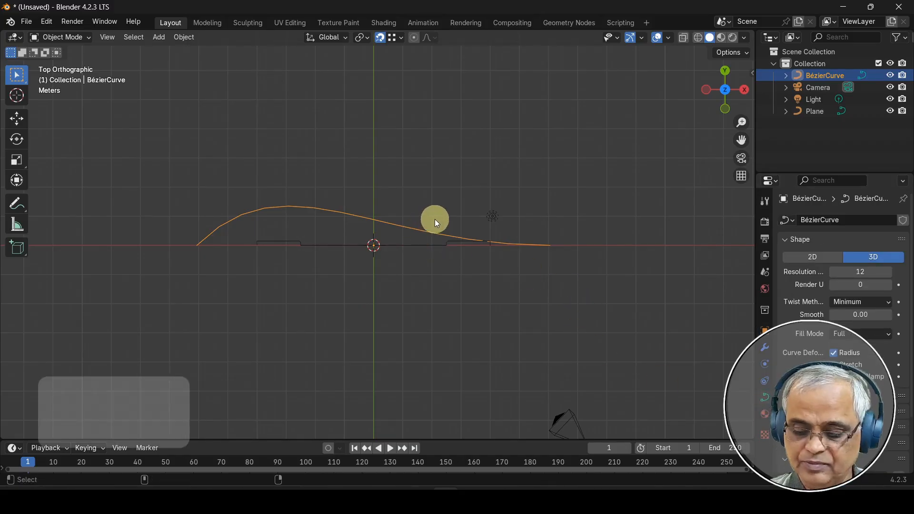
key("ctrl+alt+minus")
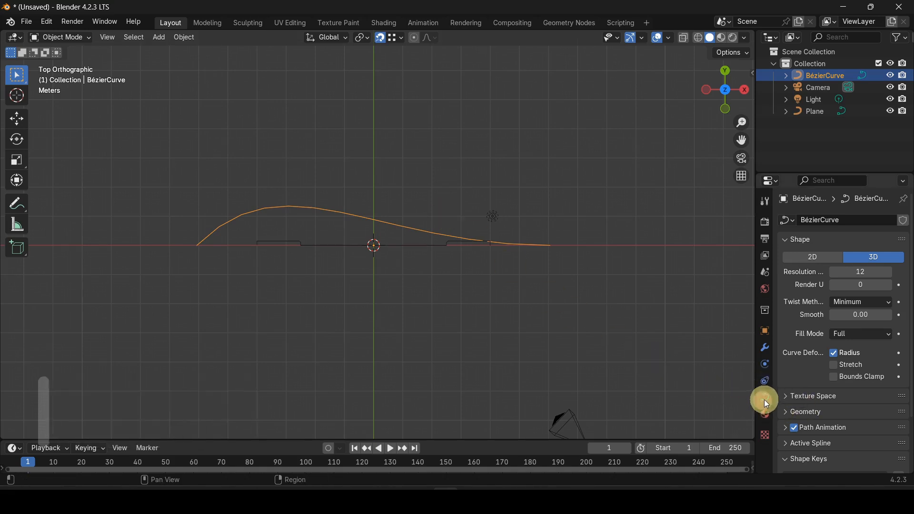
scroll(826, 303, "down", 3)
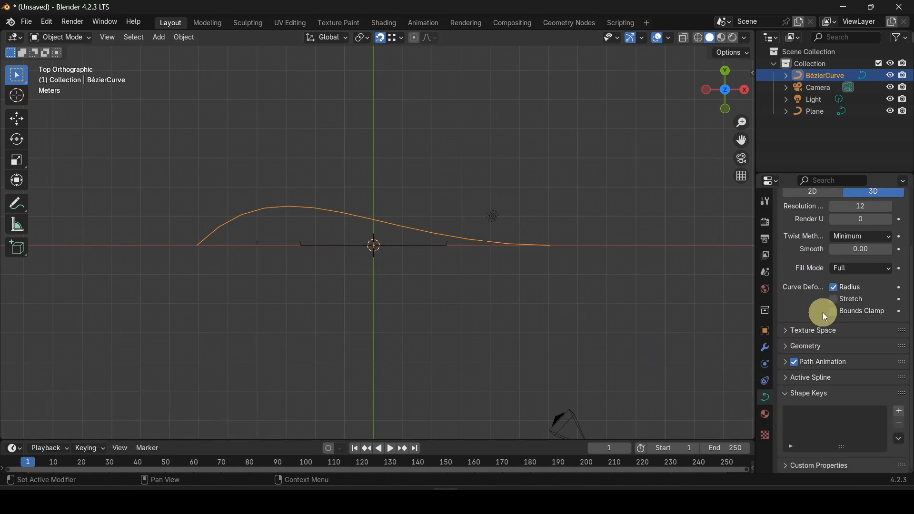
left_click(798, 346)
scroll(838, 314, "down", 7)
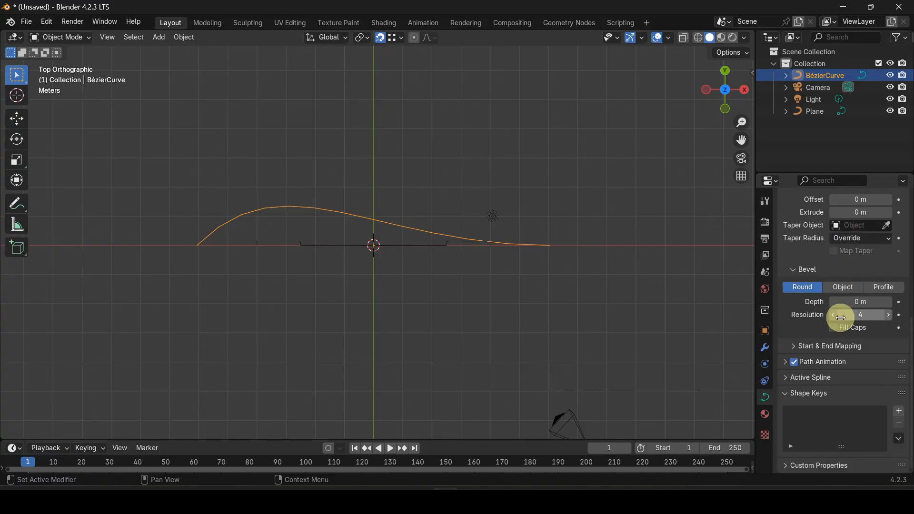
left_click(844, 288)
left_click(887, 315)
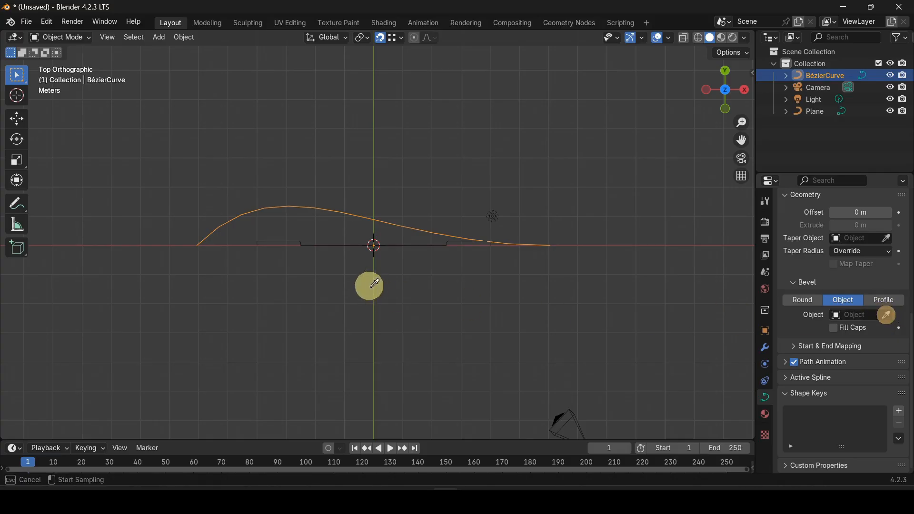
left_click(422, 242)
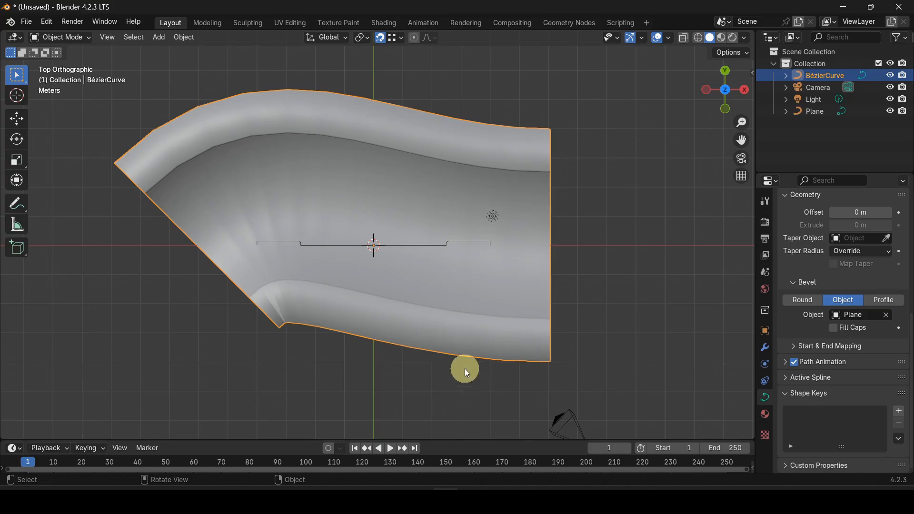
Step: Apply Shade Flat to the bevelled Bézier curve and check its raised edges from several angles
middle_click_drag(455, 353, 593, 355)
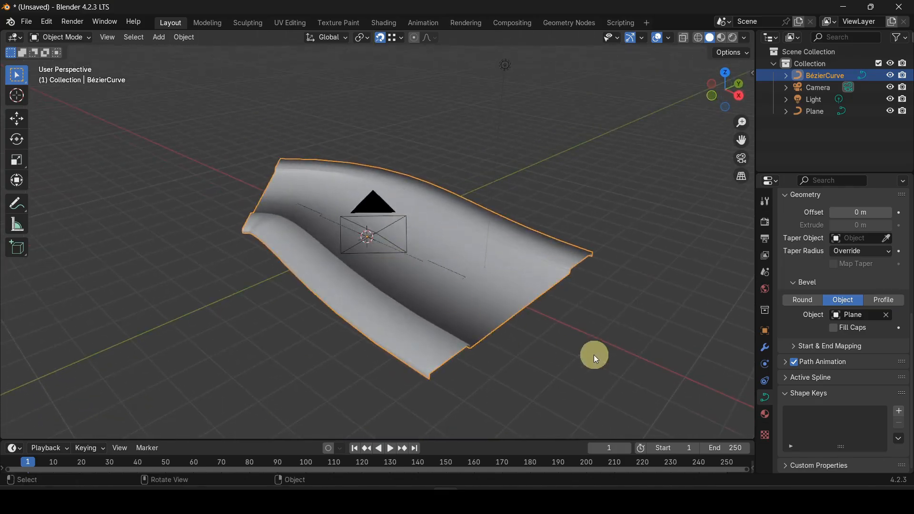
middle_click_drag(398, 235, 411, 278)
right_click(475, 249)
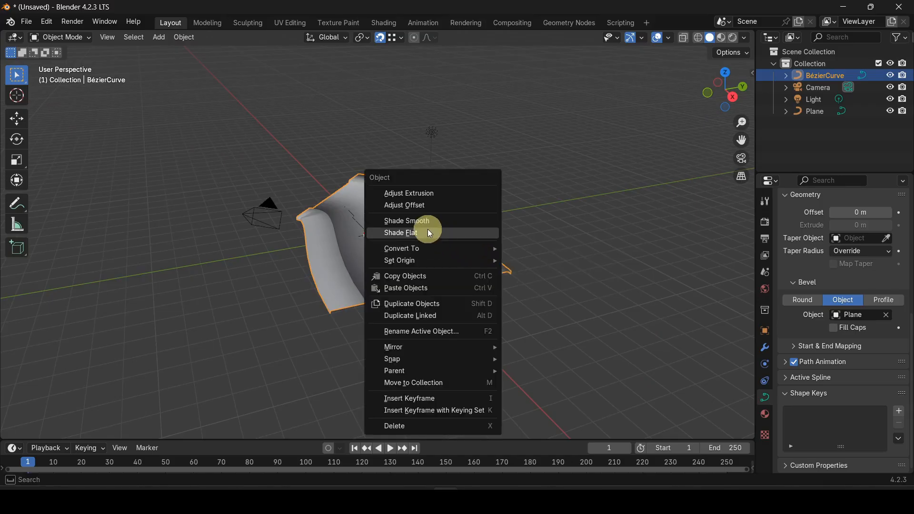
left_click(387, 234)
middle_click_drag(345, 268, 287, 287)
scroll(287, 287, "up", 5)
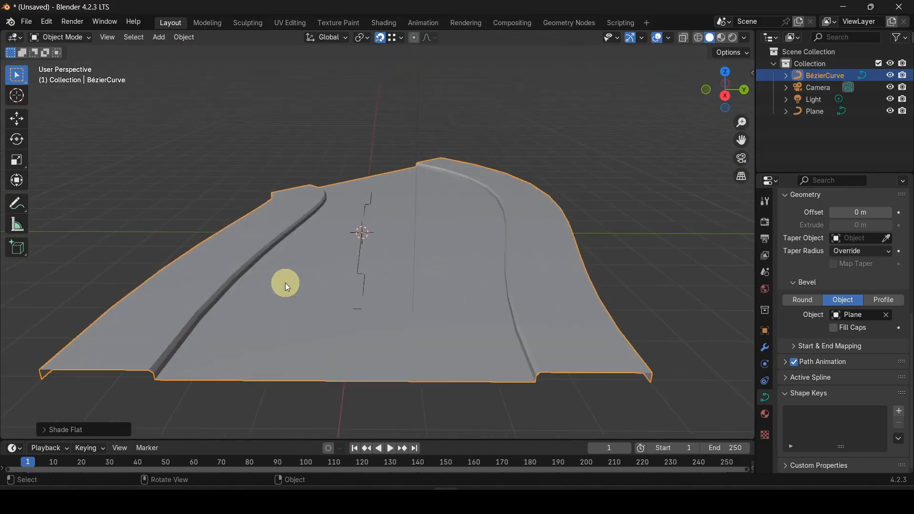
scroll(195, 335, "up", 2)
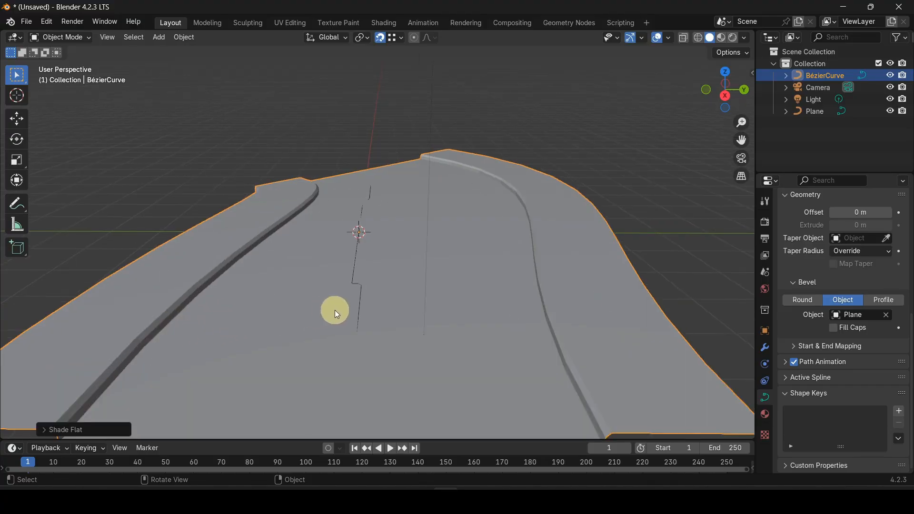
scroll(454, 264, "down", 6)
middle_click_drag(369, 267, 389, 278)
middle_click_drag(328, 230, 447, 328)
Step: In top view, edit the Bézier curve and move its left control point with both handles outward along negative X
key("KP_7")
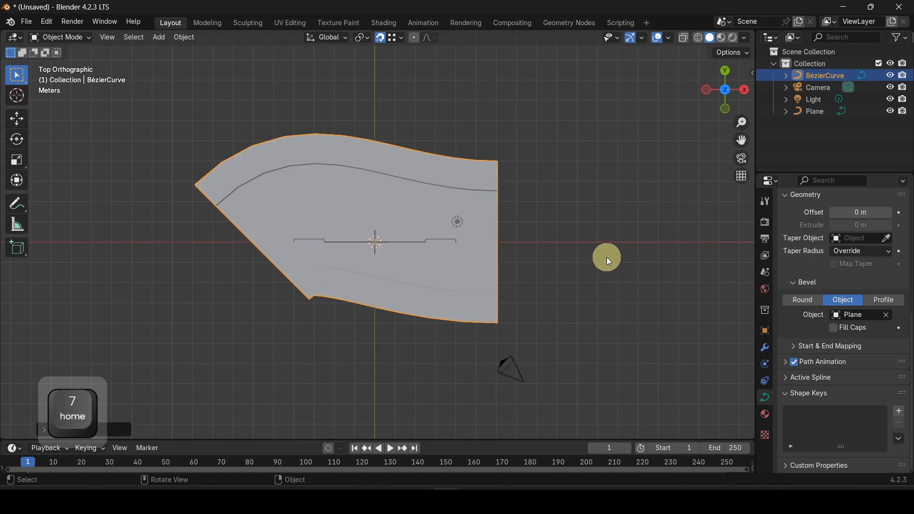
key("Tab")
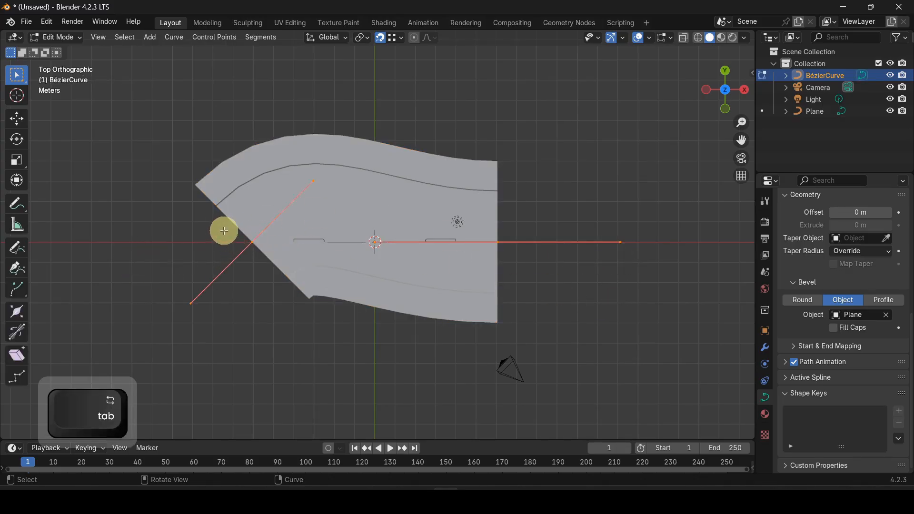
left_click(259, 266)
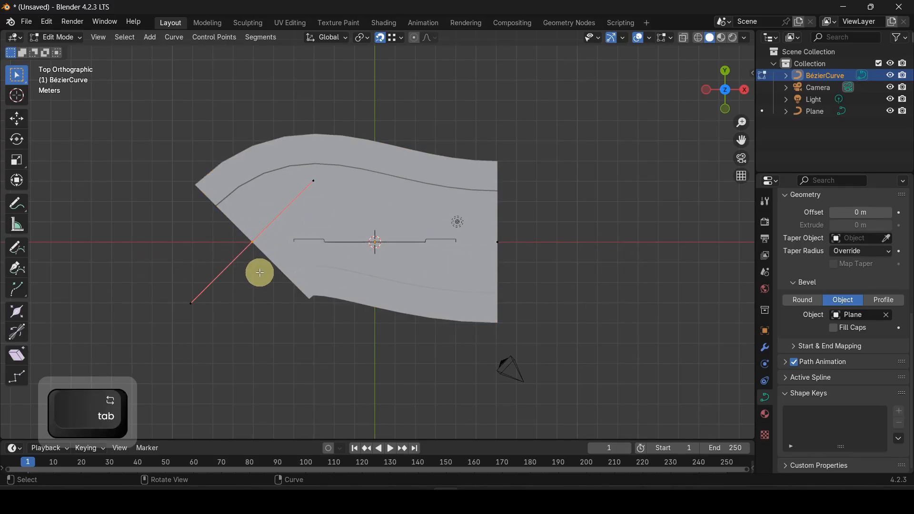
left_click_drag(112, 92, 44, 201)
left_click_drag(203, 229, 279, 272)
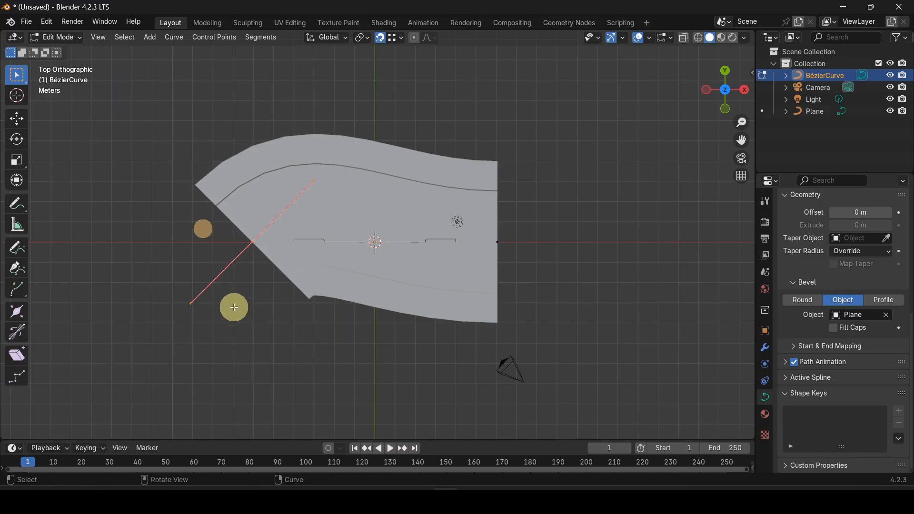
key("g")
left_click(224, 363)
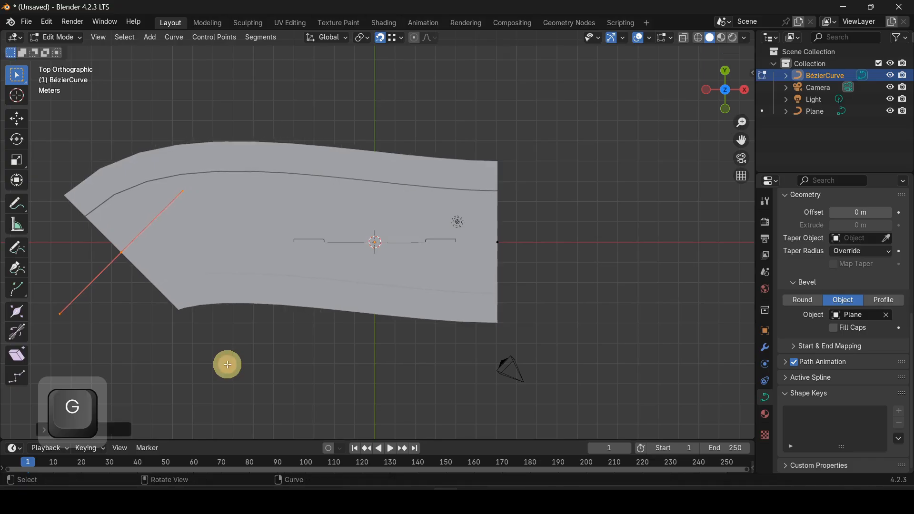
Step: Move the Bézier curve's left control point about 7 m further along negative X to lengthen the strip
scroll(604, 228, "down", 2)
key("g")
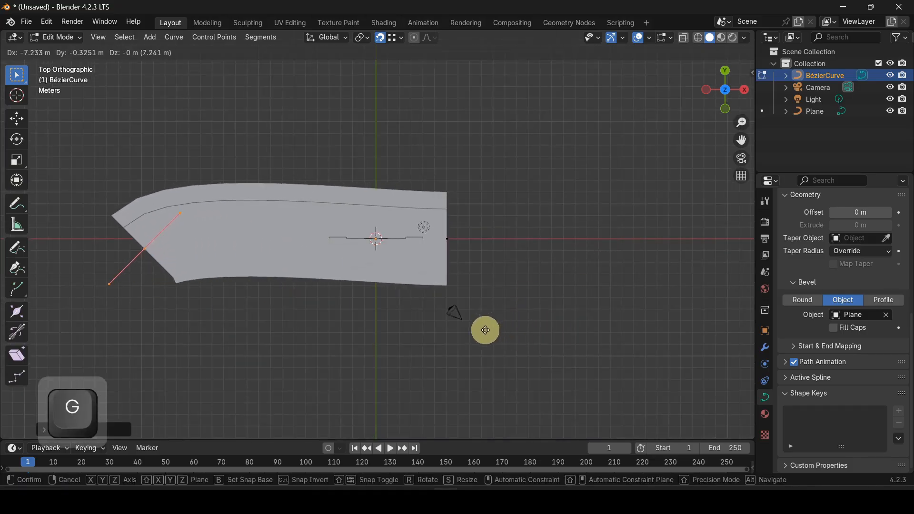
left_click(488, 335)
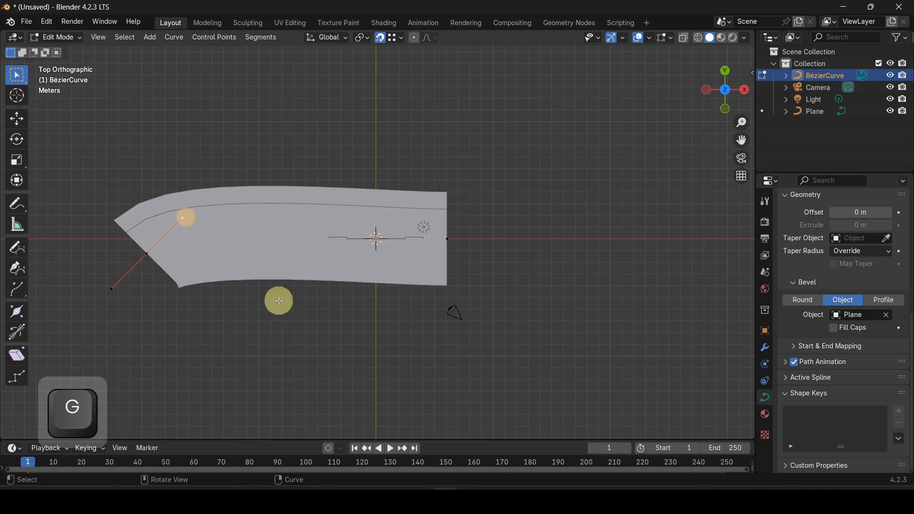
Step: Bend the Bézier curve into an S by moving the left point's upper handle about 7 m up and rightward and lowering the right point's inner handle
key("g")
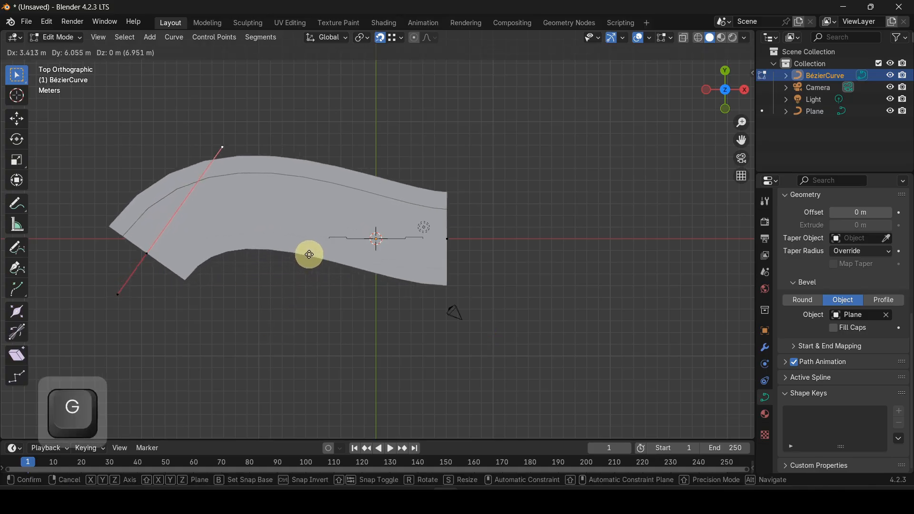
left_click(305, 253)
left_click(447, 239)
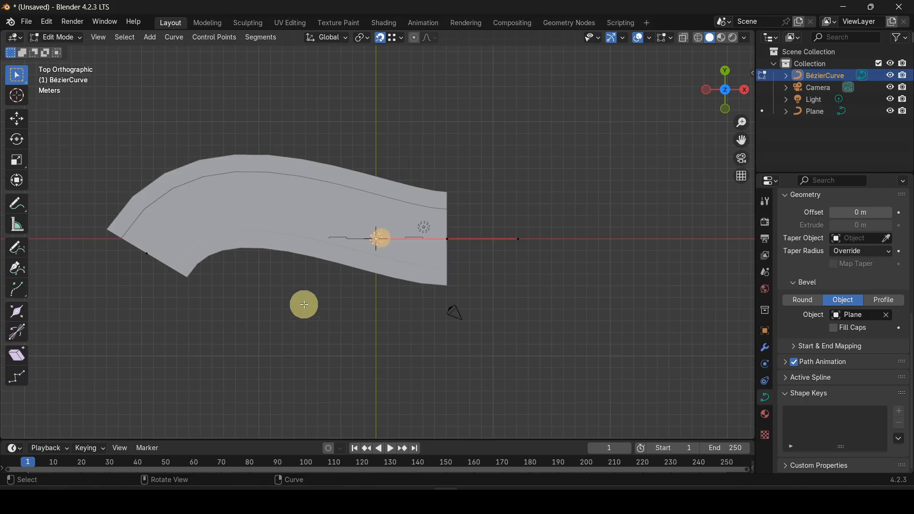
key("g")
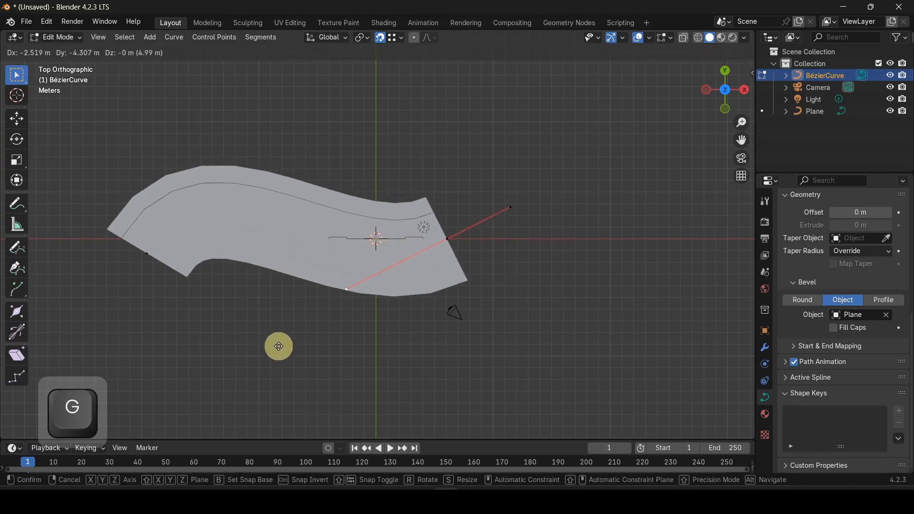
left_click(295, 329)
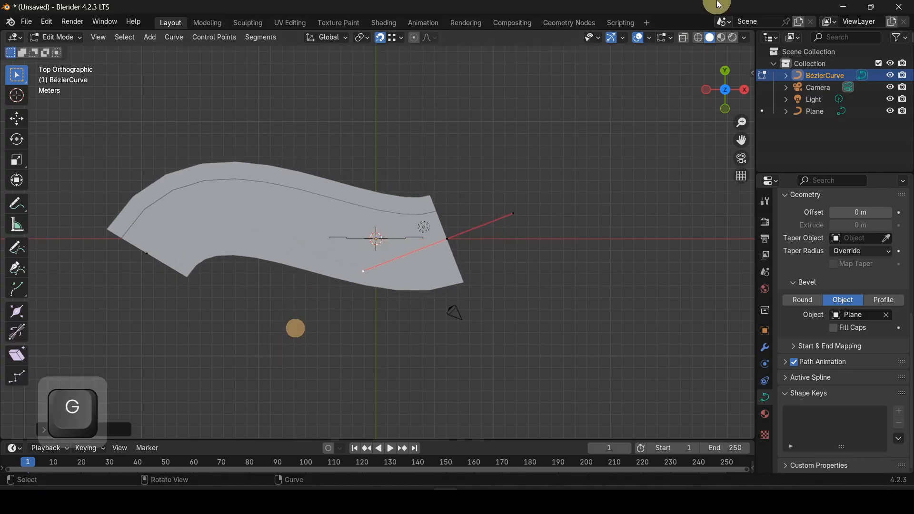
Step: Switch the viewport to wireframe shading and set the Bézier curve's preview resolution to 36
left_click(696, 38)
scroll(300, 271, "up", 1)
scroll(300, 271, "up", 1)
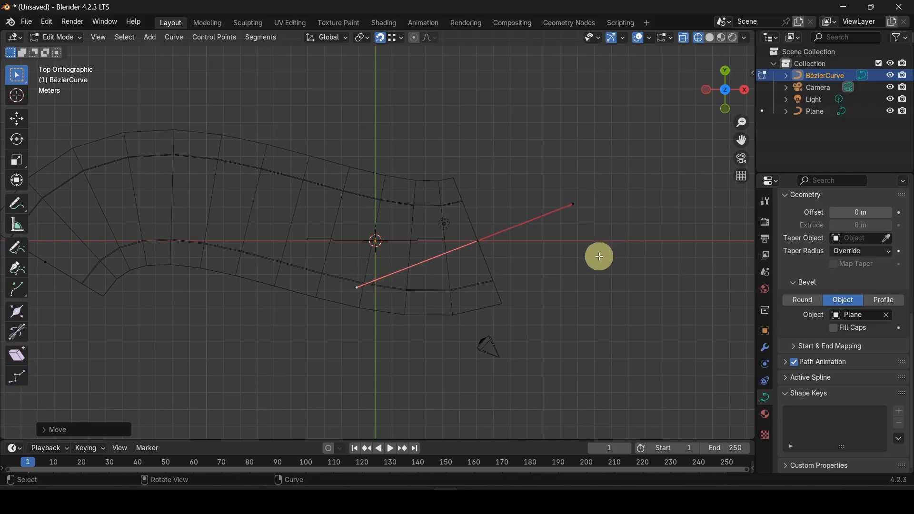
left_click(539, 272)
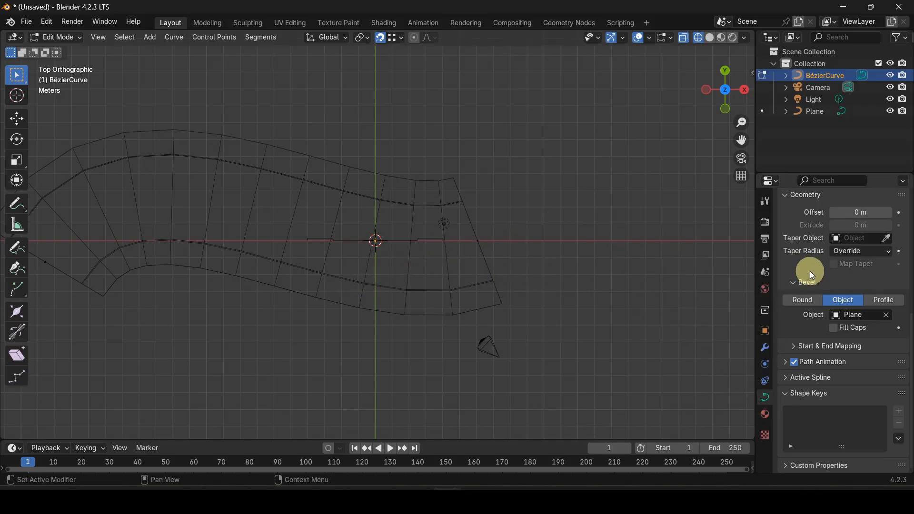
scroll(810, 270, "up", 4)
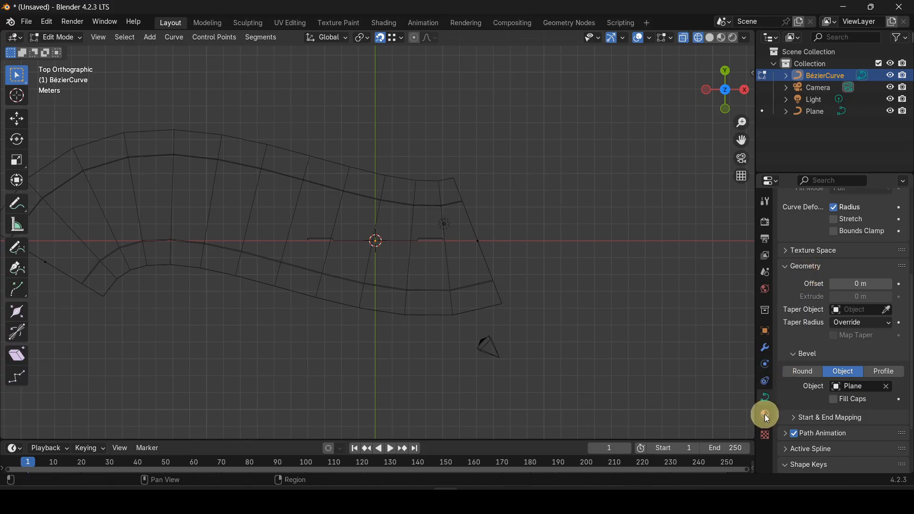
scroll(822, 280, "up", 4)
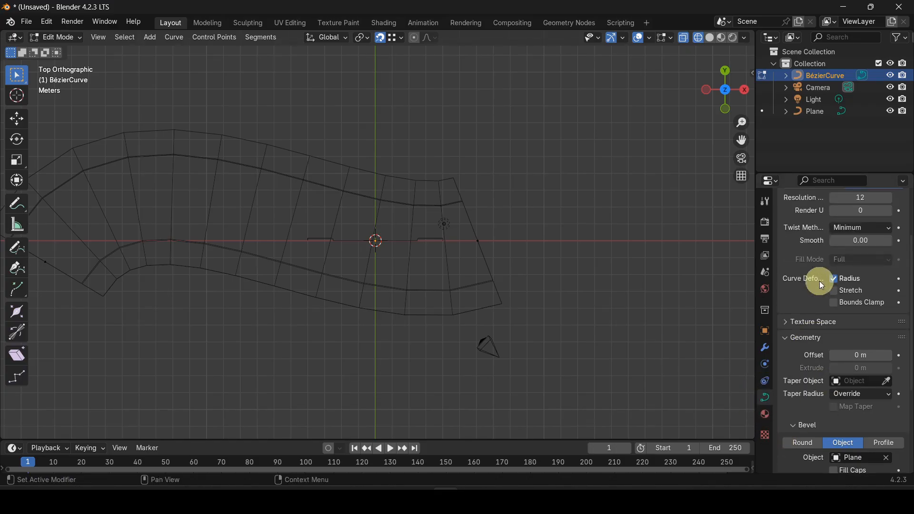
scroll(816, 285, "up", 4)
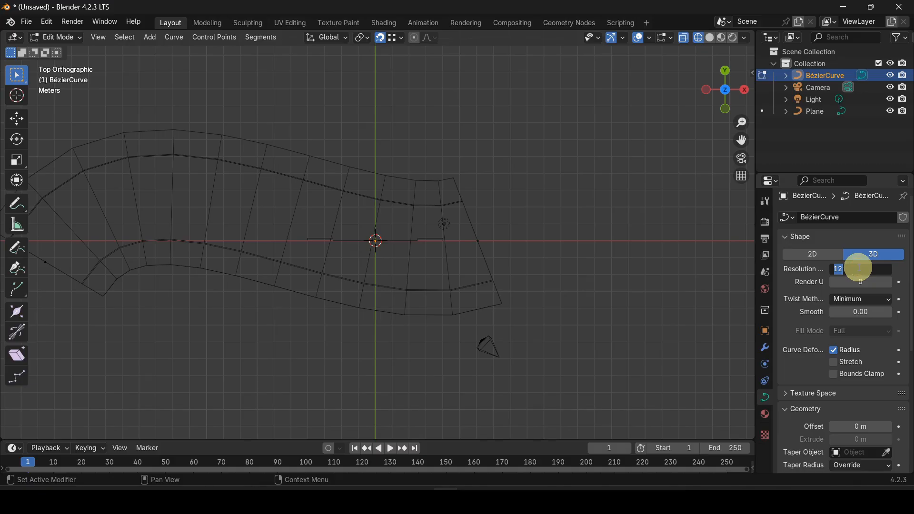
type("36")
key("Return")
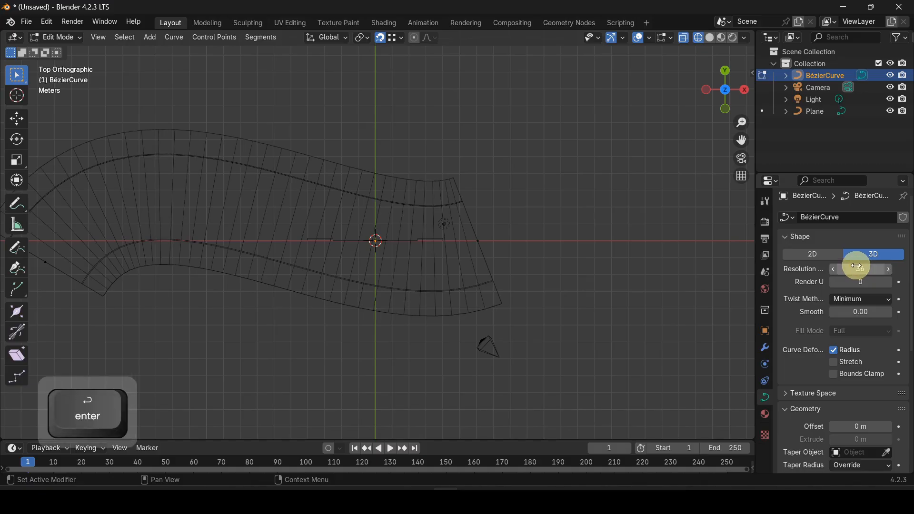
Step: Move the Bézier curve's left control point with both handles further out along negative X and slightly down in Y
key("Tab")
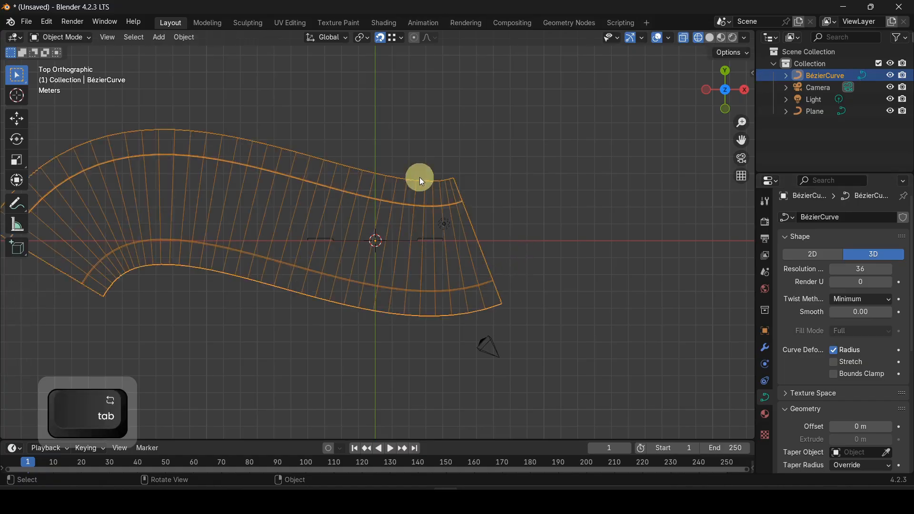
middle_click_drag(357, 249, 536, 227, "shift")
key("Tab")
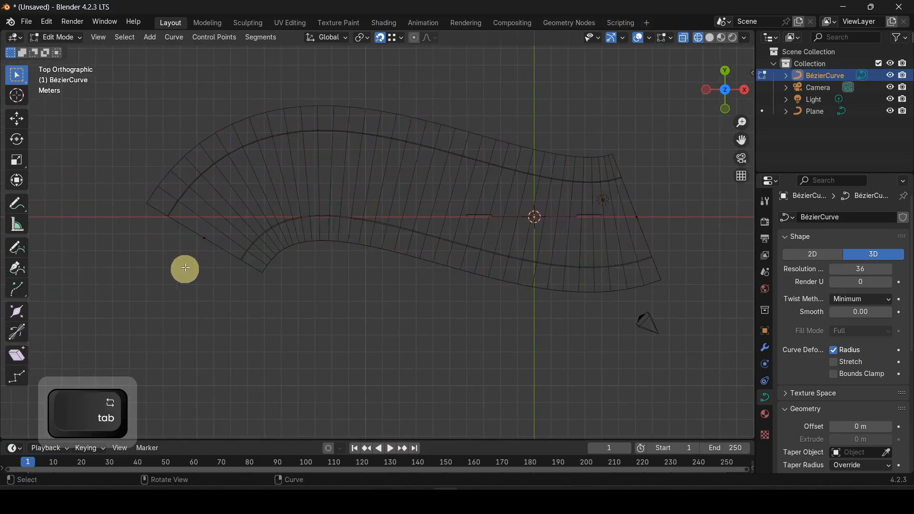
left_click(202, 239)
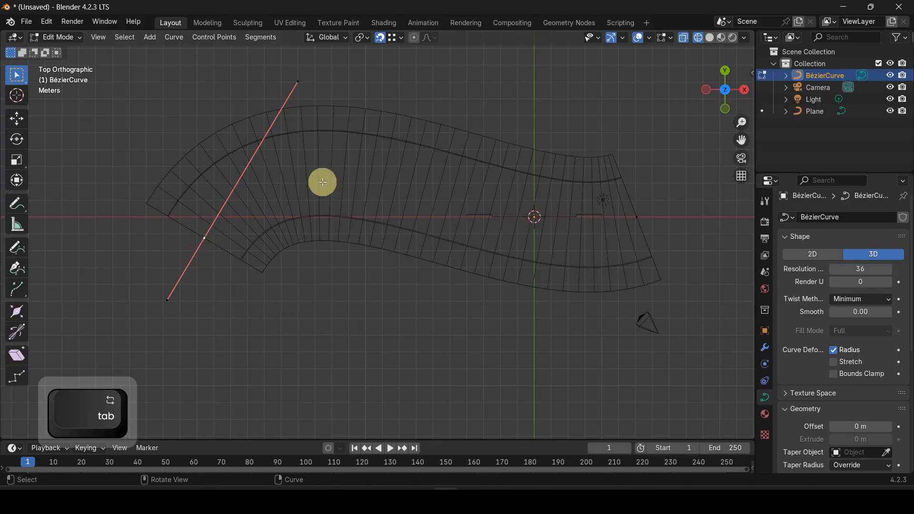
key("g")
left_click(290, 369)
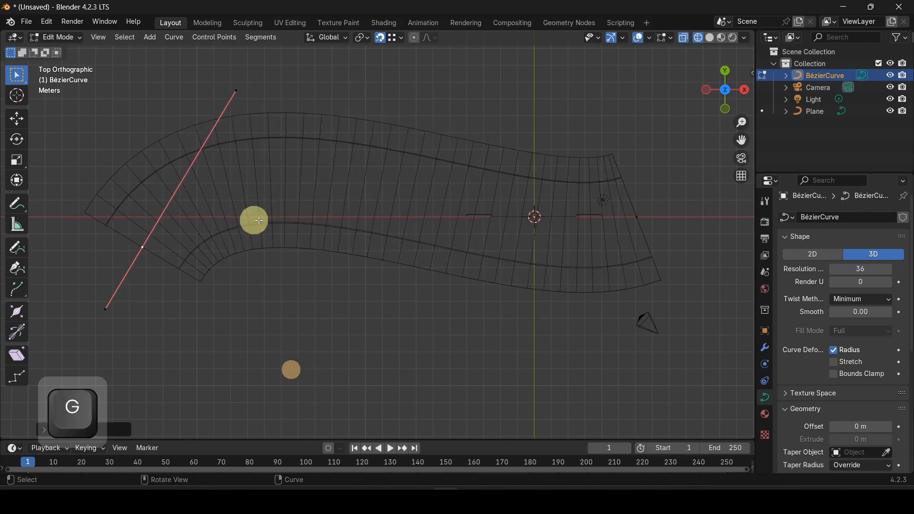
Step: Refine the bends by moving the left point's upper handle about 2 m toward the curve and the right point's inner handle about 3 m down and leftward
key("g")
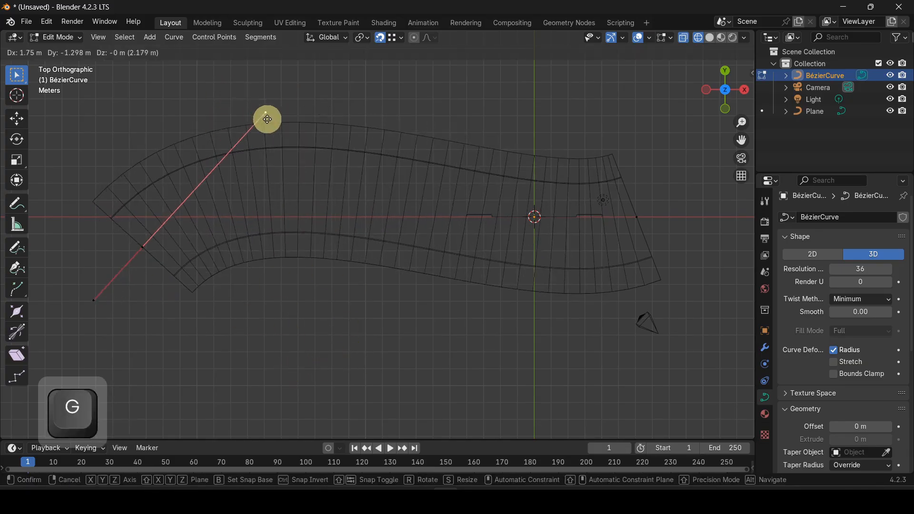
left_click(273, 118)
left_click(643, 220)
left_click(509, 261)
key("g")
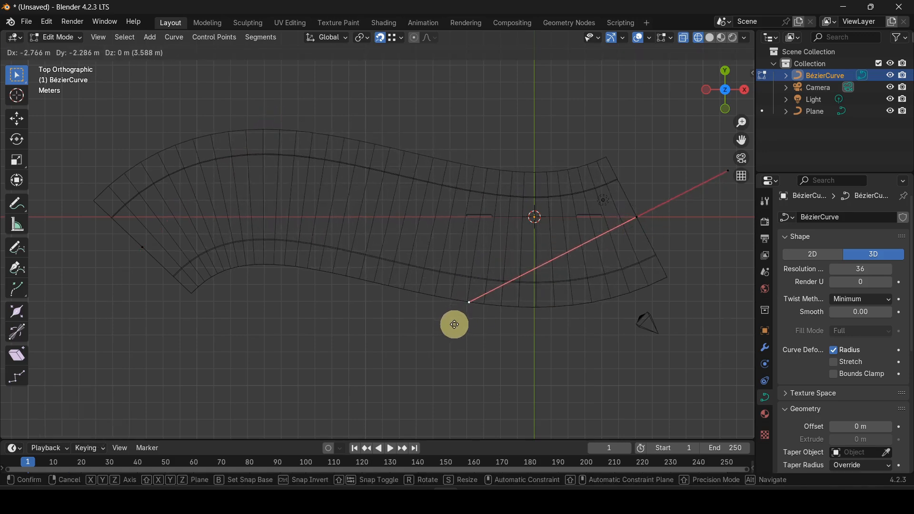
left_click(457, 318)
left_click(418, 368)
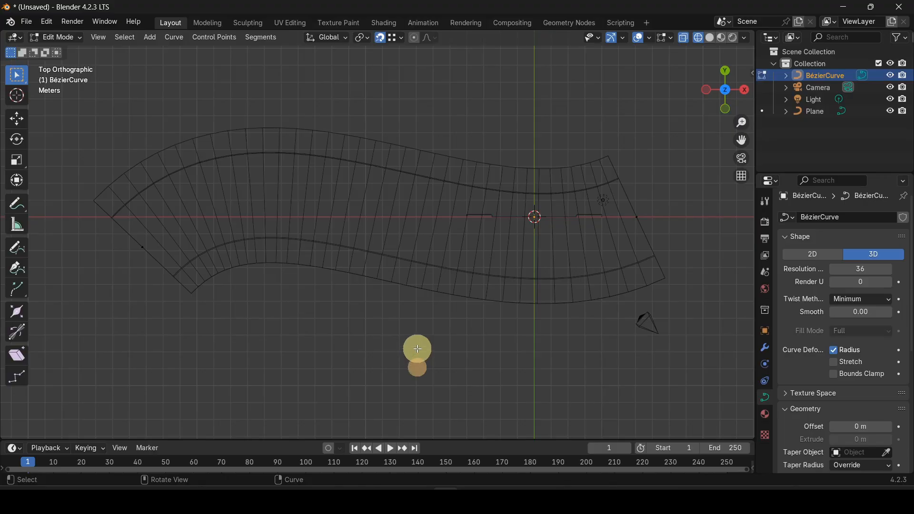
key("Tab")
Step: Examine the curved road and the bevelled sidewalk edges in solid shading, close up and from several angles
scroll(458, 335, "down", 3)
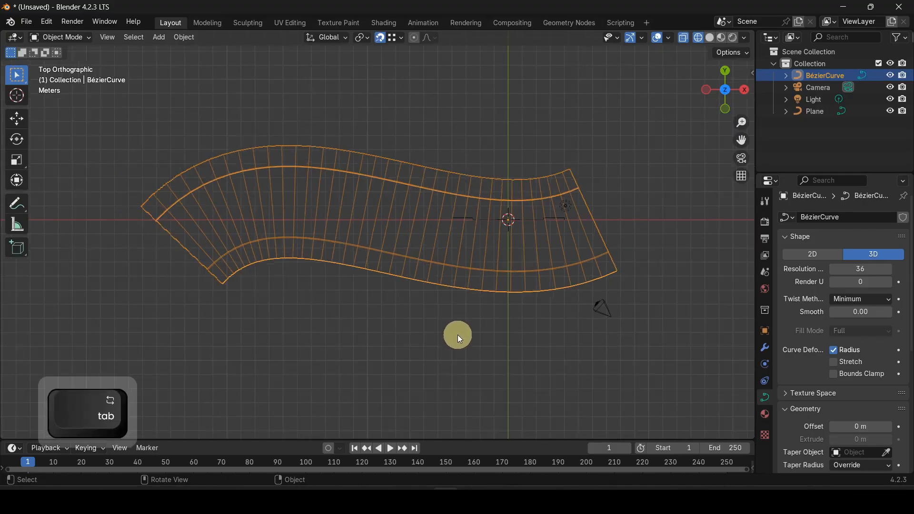
middle_click_drag(498, 335, 428, 220)
left_click(708, 41)
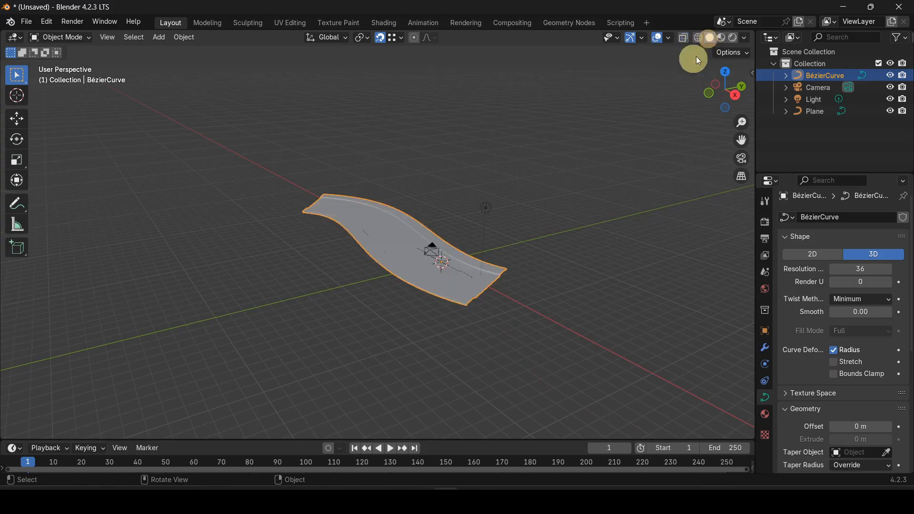
scroll(506, 330, "up", 6)
middle_click_drag(596, 348, 315, 190, "shift")
scroll(428, 219, "up", 3)
scroll(502, 203, "down", 2)
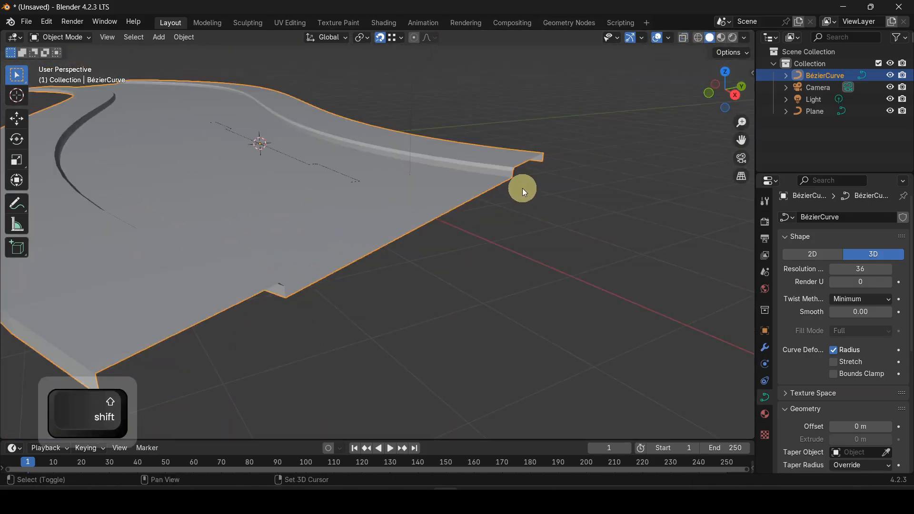
middle_click_drag(522, 190, 476, 202, "shift")
scroll(411, 209, "up", 5)
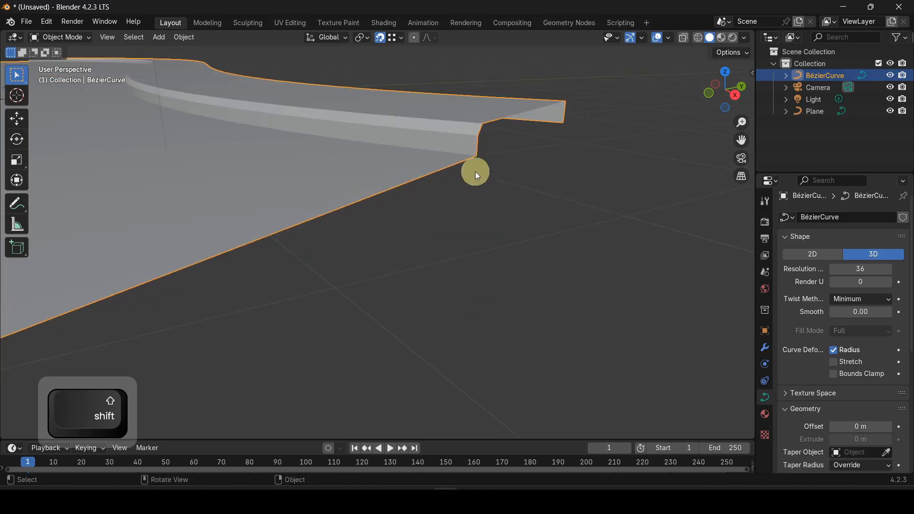
scroll(523, 171, "down", 5)
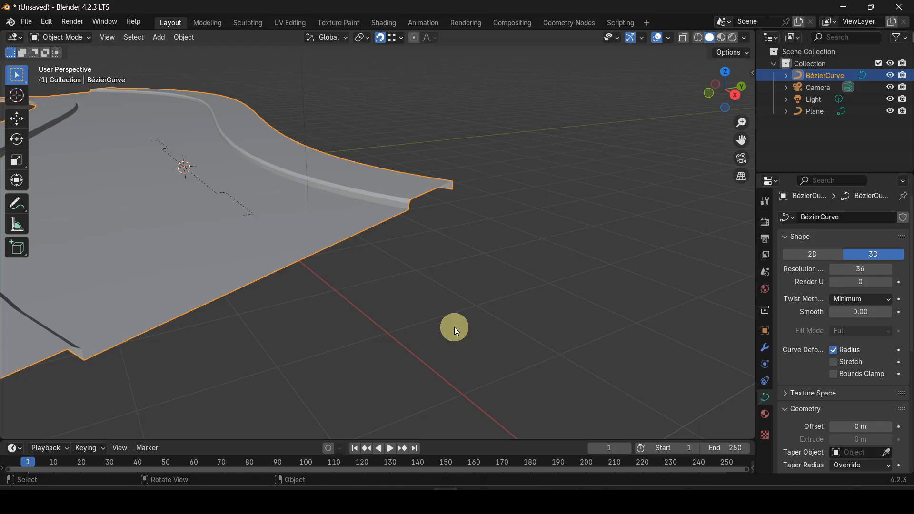
middle_click_drag(454, 327, 342, 292)
middle_click_drag(257, 233, 376, 262, "shift")
middle_click_drag(344, 230, 364, 266)
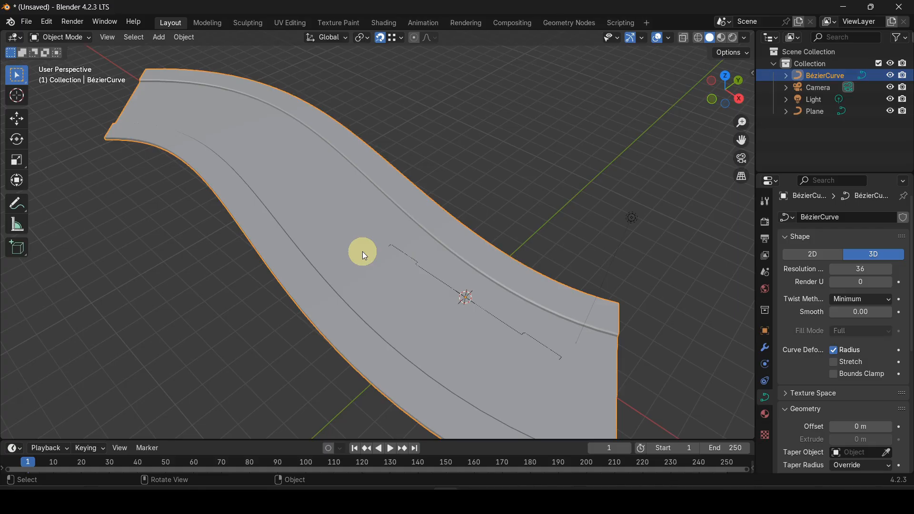
Step: Convert the Bézier curve to a mesh and inspect its geometry in Edit Mode
right_click(358, 216)
mouse_move(346, 233)
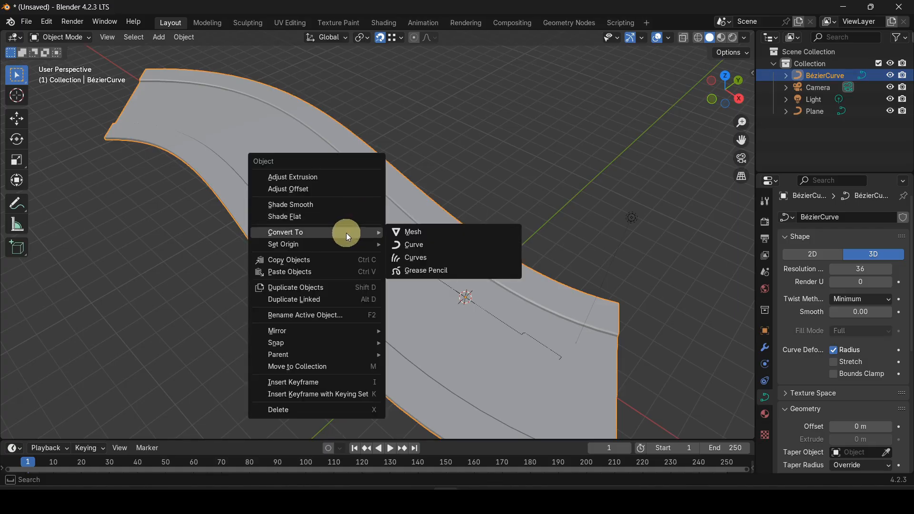
left_click(440, 235)
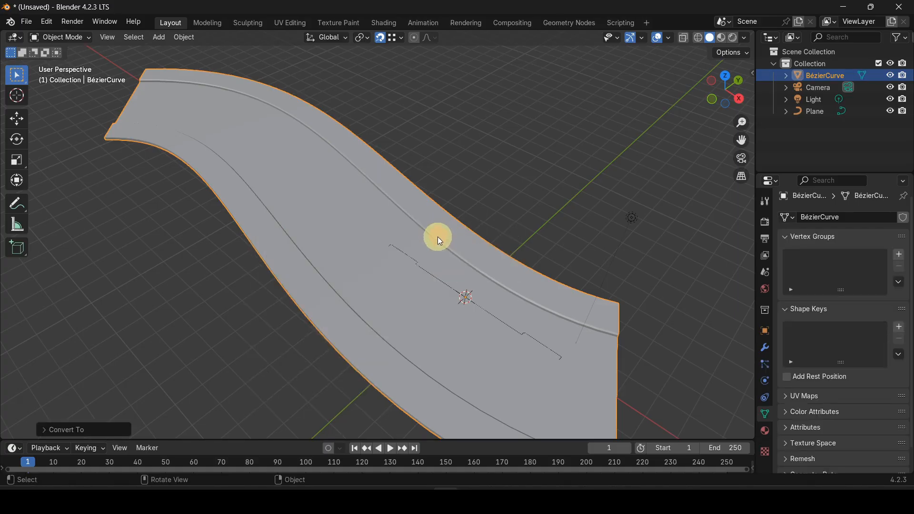
key("Tab")
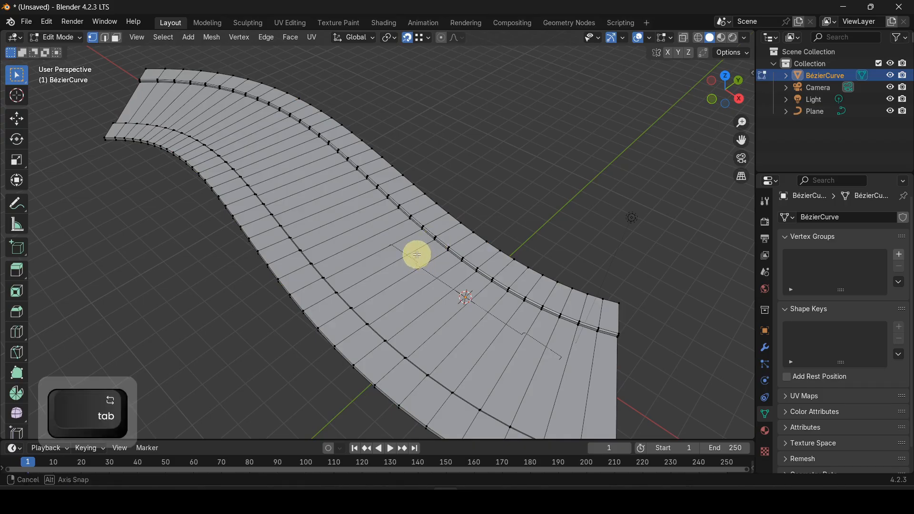
middle_click_drag(418, 255, 388, 292)
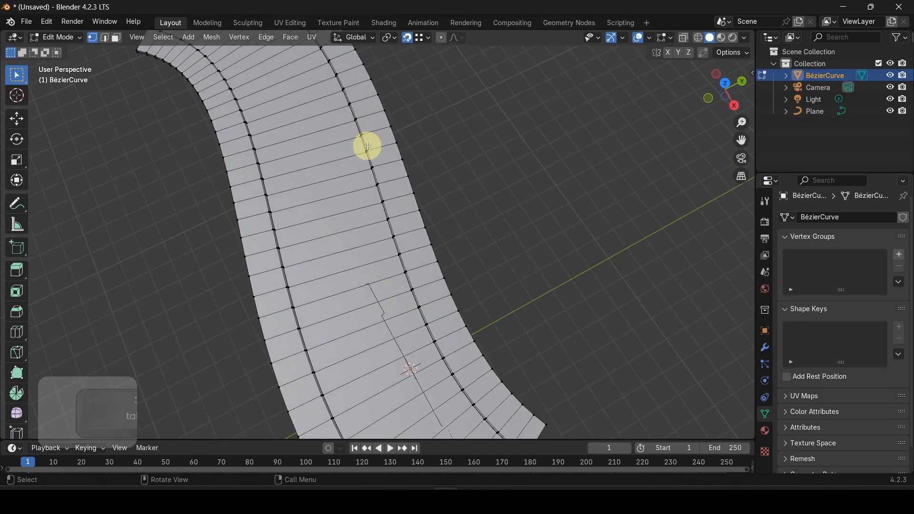
middle_click_drag(376, 190, 373, 208)
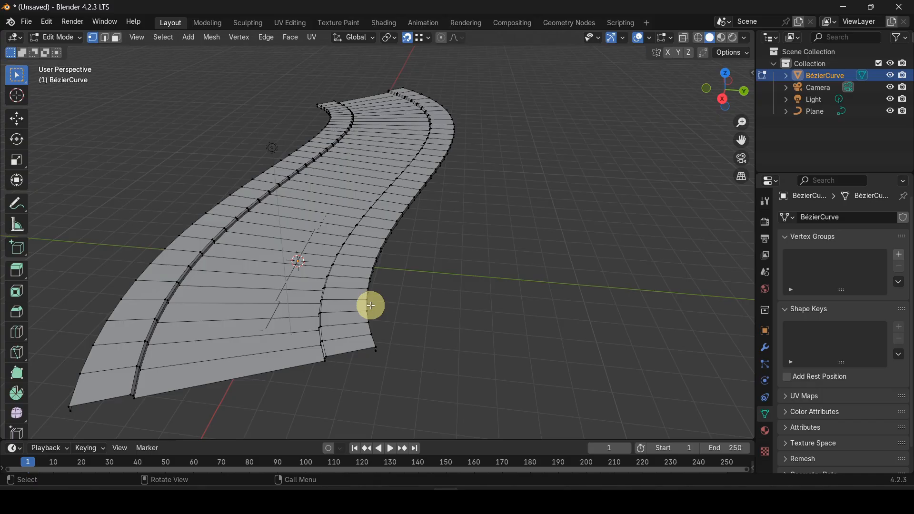
Step: Set up the road mesh for face selection in top view with X-ray enabled
key("KP_7")
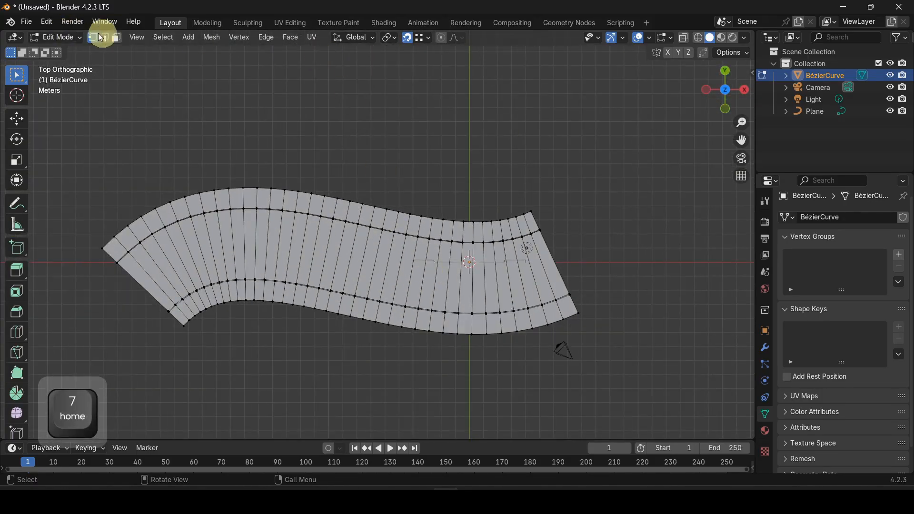
left_click(116, 38)
left_click_drag(71, 130, 161, 289)
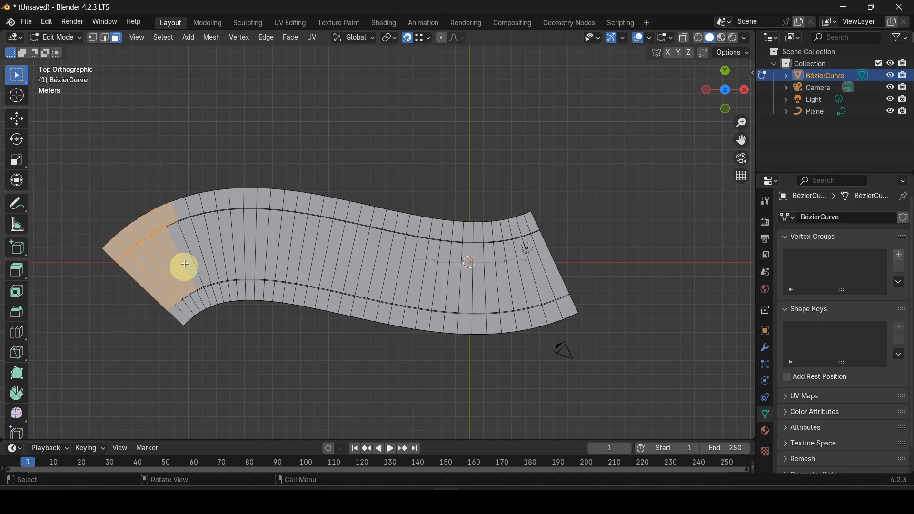
left_click(233, 115)
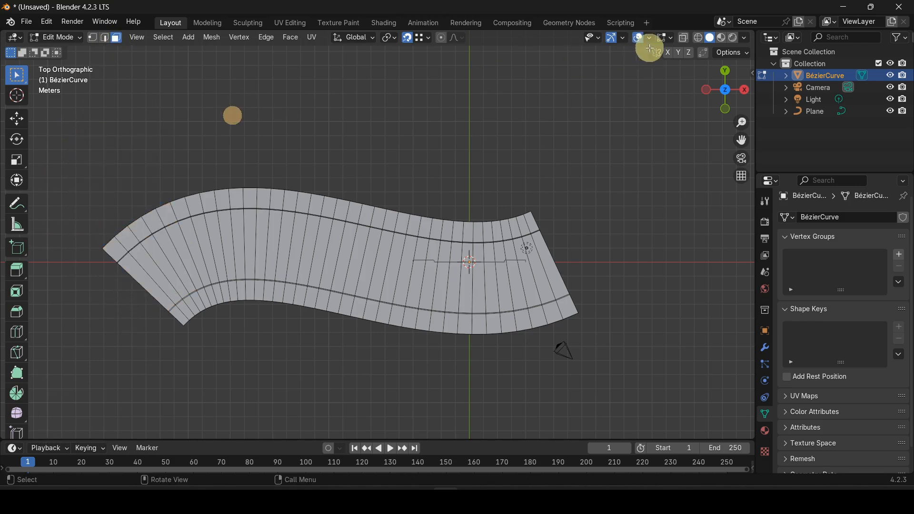
left_click(682, 39)
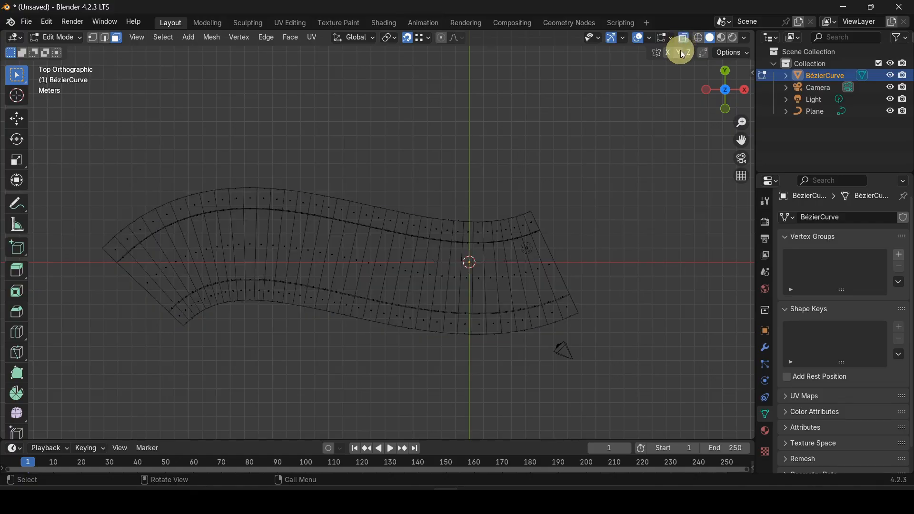
Step: Select the upper sidewalk's faces along the road's left end, adding each stretch to the selection
left_click_drag(72, 181, 137, 267)
left_click_drag(103, 199, 160, 246, "shift")
left_click_drag(139, 184, 188, 230, "shift")
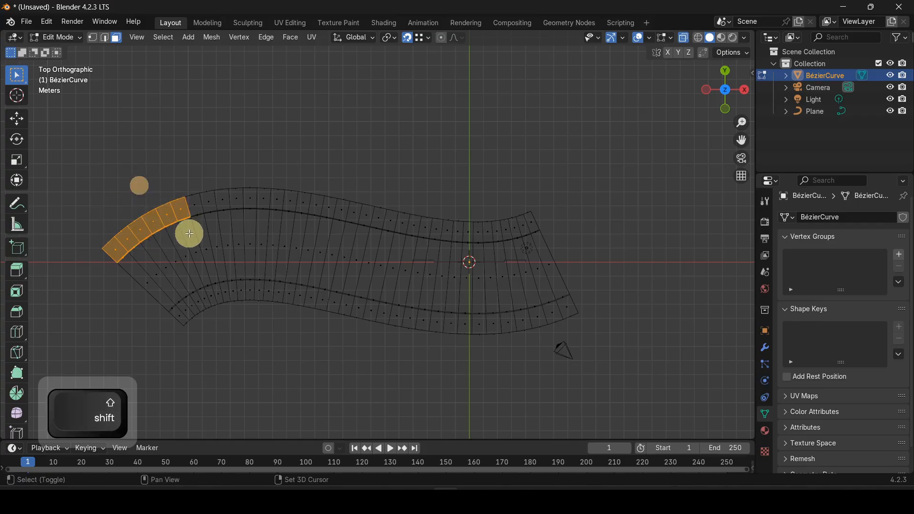
left_click_drag(177, 179, 223, 218, "shift")
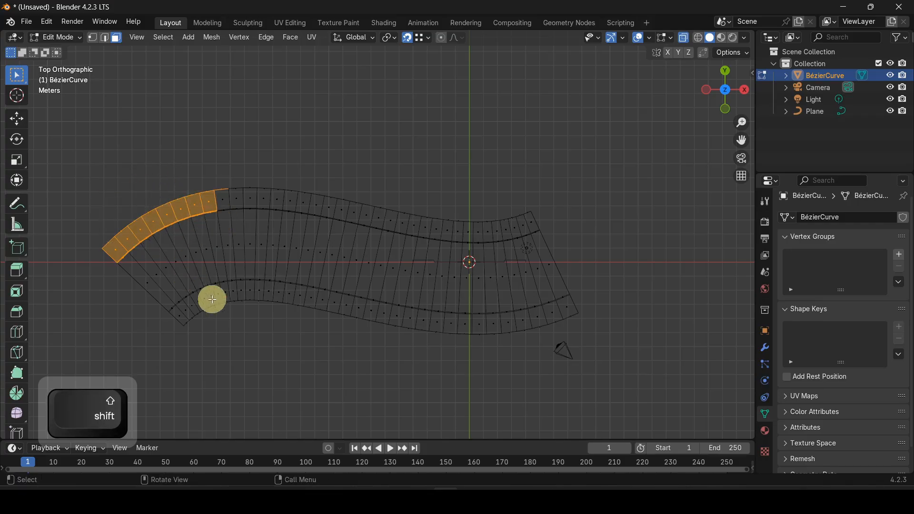
scroll(209, 298, "up", 4)
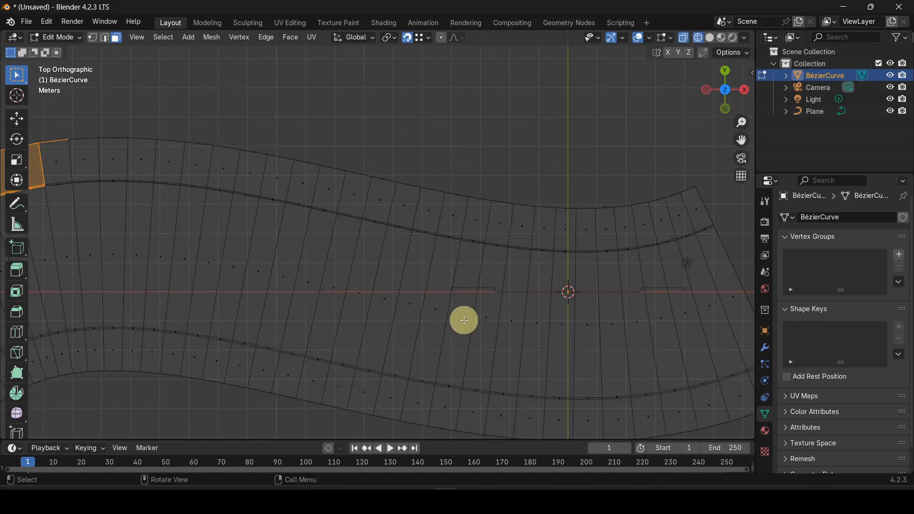
left_click_drag(259, 255, 300, 294, "shift")
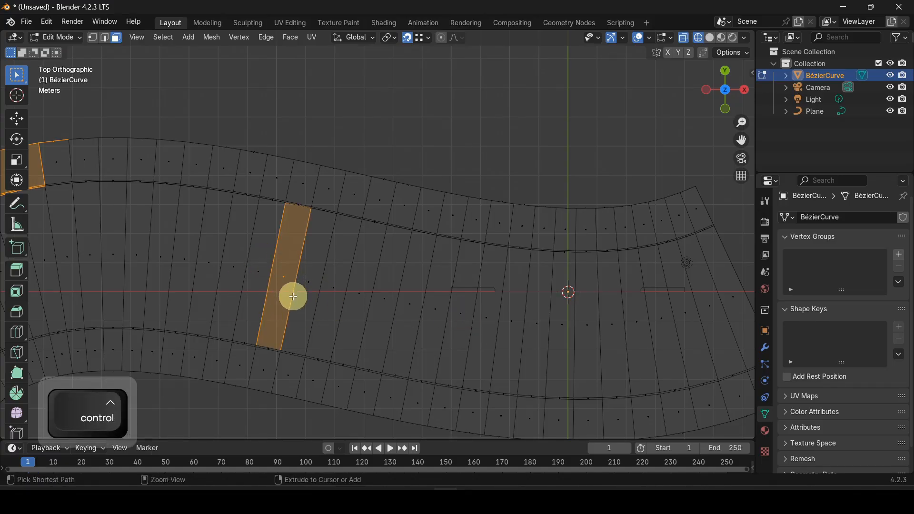
key("ctrl+z")
key("ctrl+z")
Step: Extend the face selection along the rest of the upper sidewalk to the road's right end
scroll(402, 252, "down", 1)
left_click_drag(116, 124, 231, 217, "shift")
left_click_drag(147, 122, 306, 212, "shift")
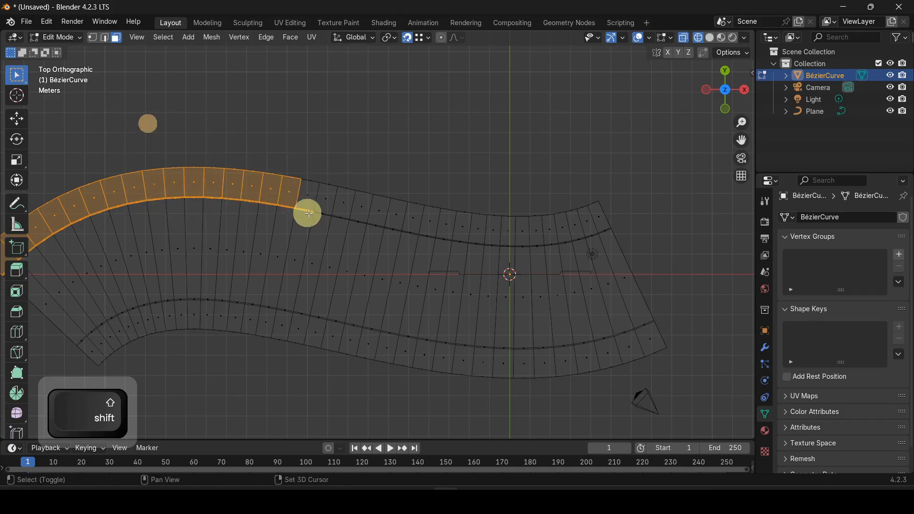
left_click_drag(219, 125, 392, 235, "shift")
left_click_drag(331, 150, 478, 255, "shift")
left_click_drag(421, 164, 627, 259, "shift")
Step: Add all faces of the lower sidewalk, from the right end to the left end, to the selection
left_click_drag(436, 322, 730, 384, "shift")
left_click_drag(239, 298, 293, 350, "shift")
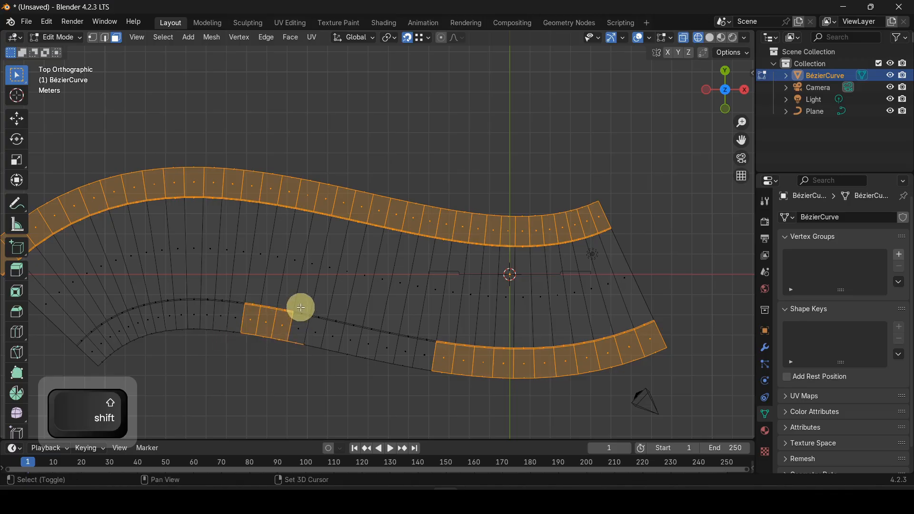
left_click_drag(284, 306, 343, 316, "shift")
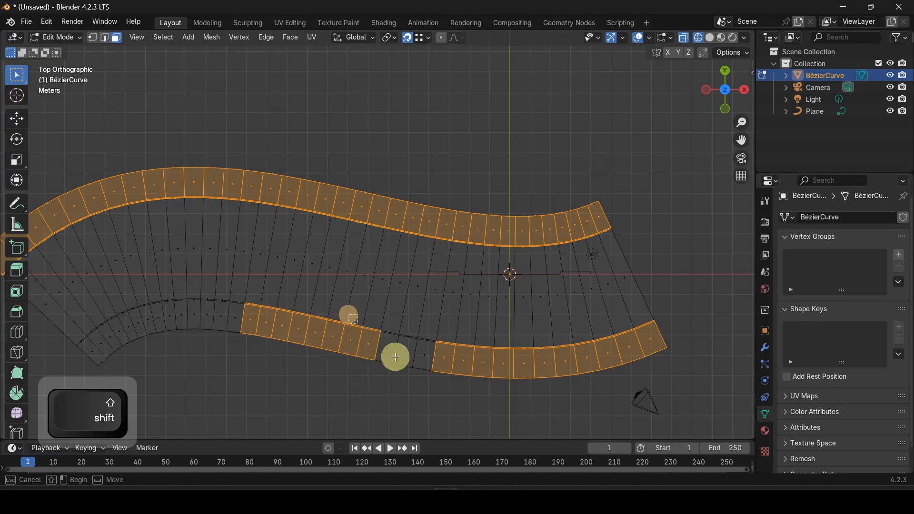
left_click_drag(126, 289, 274, 373, "shift")
left_click_drag(55, 303, 153, 374, "shift")
scroll(471, 273, "down", 2)
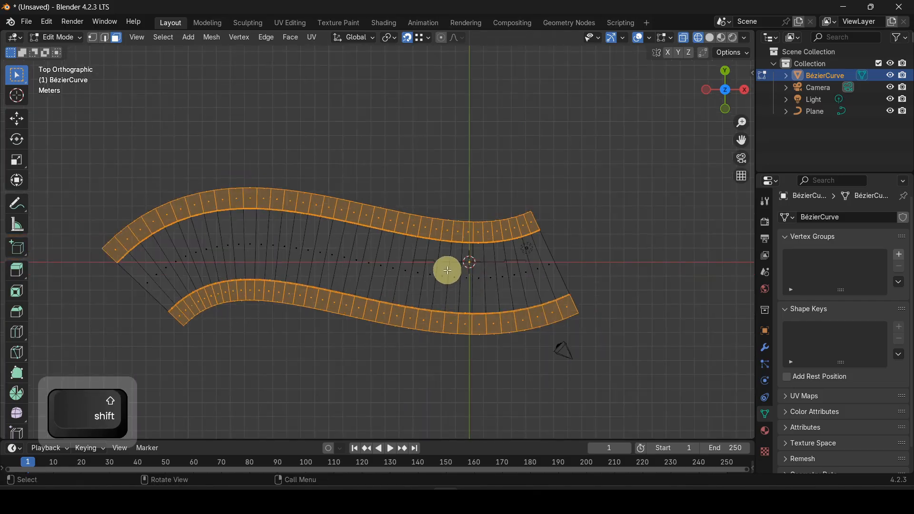
Step: Separate the selected sidewalk faces into their own object and select only the road surface in Object Mode
key("p")
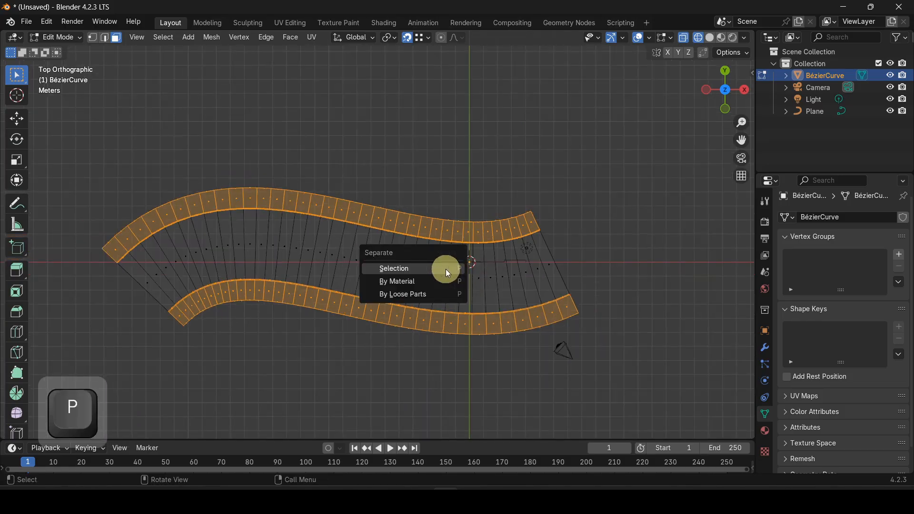
left_click(406, 270)
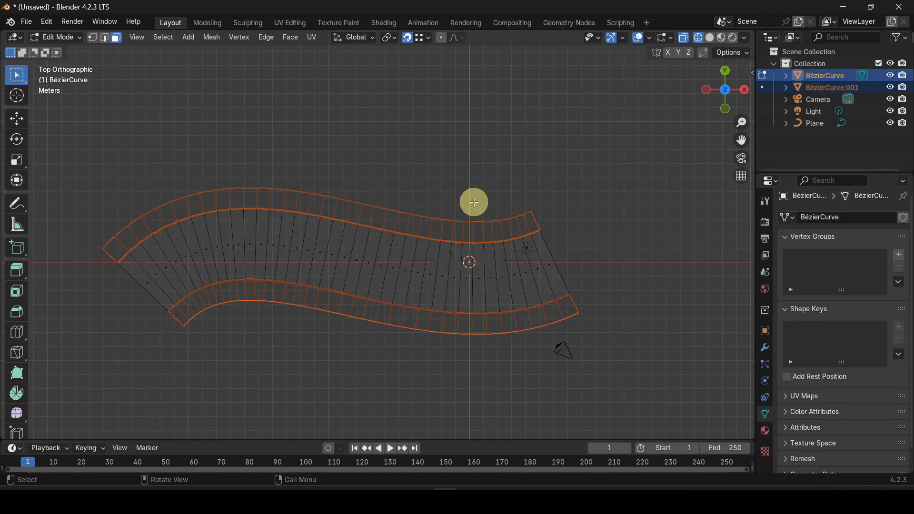
key("Tab")
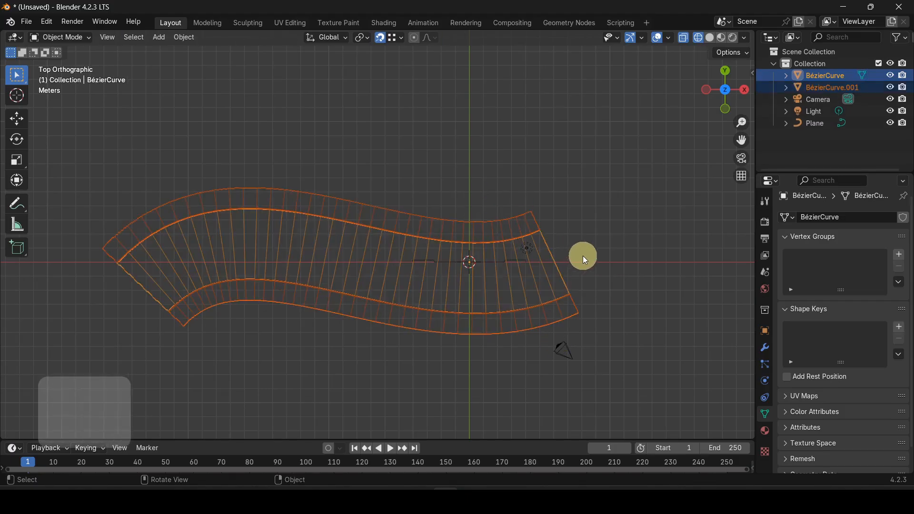
left_click(613, 232)
left_click(558, 264)
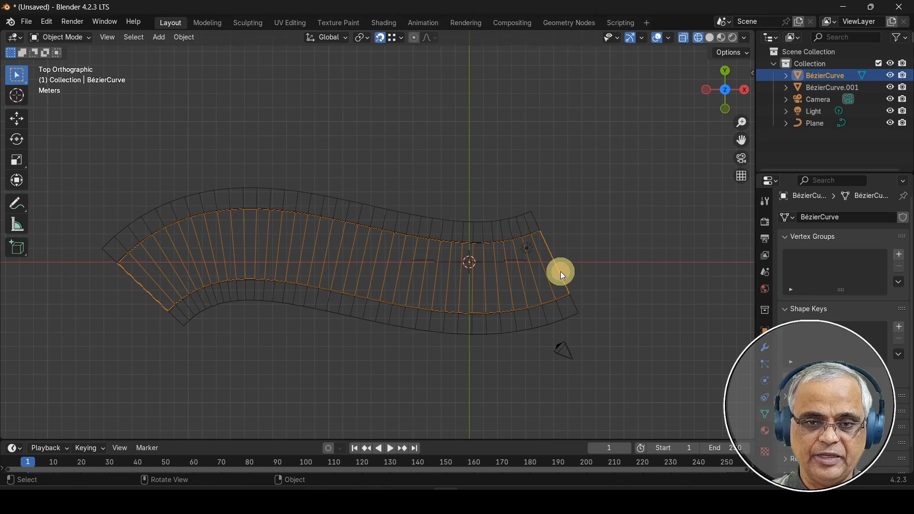
Step: Create a new material named "road" for the road surface in the Shading workspace
left_click(380, 24)
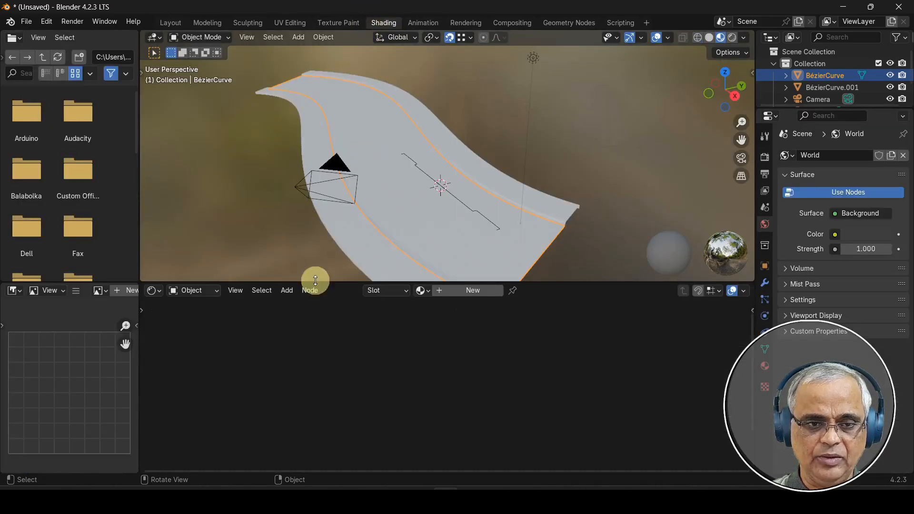
left_click(464, 291)
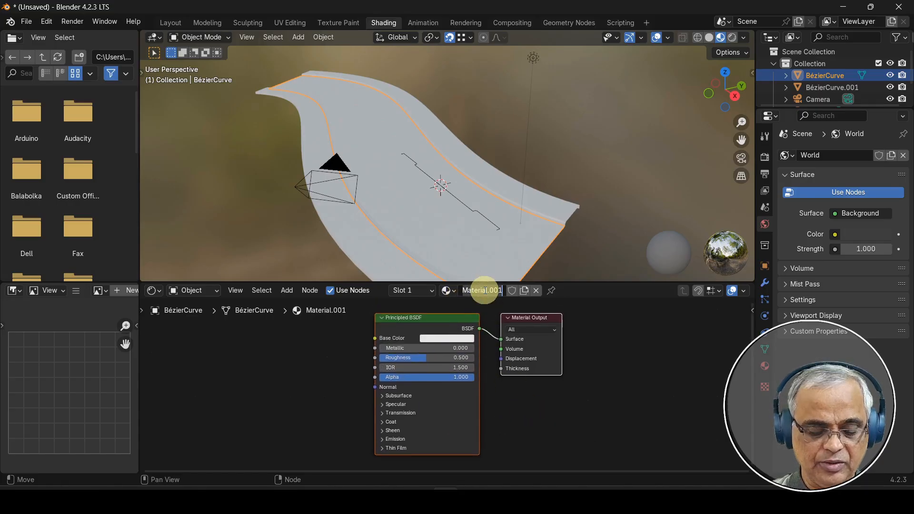
type("roa")
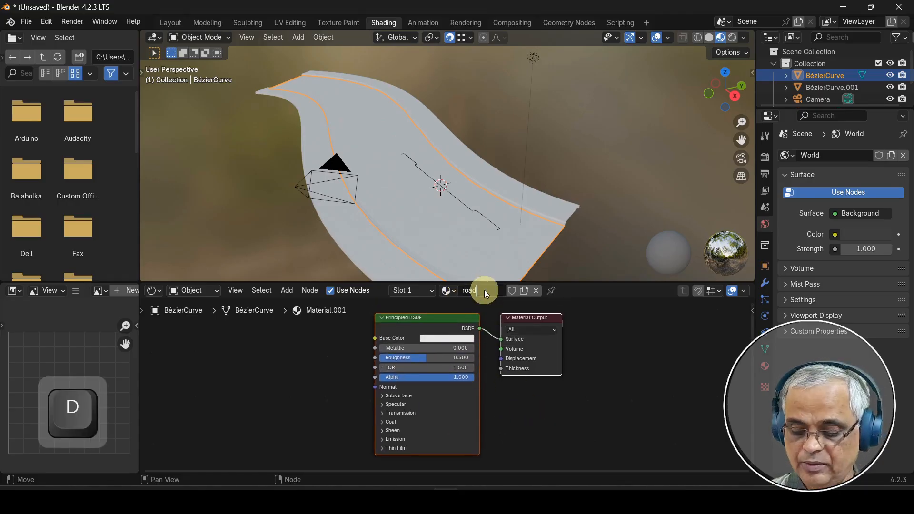
type("d")
key("Return")
middle_click_drag(324, 378, 374, 409)
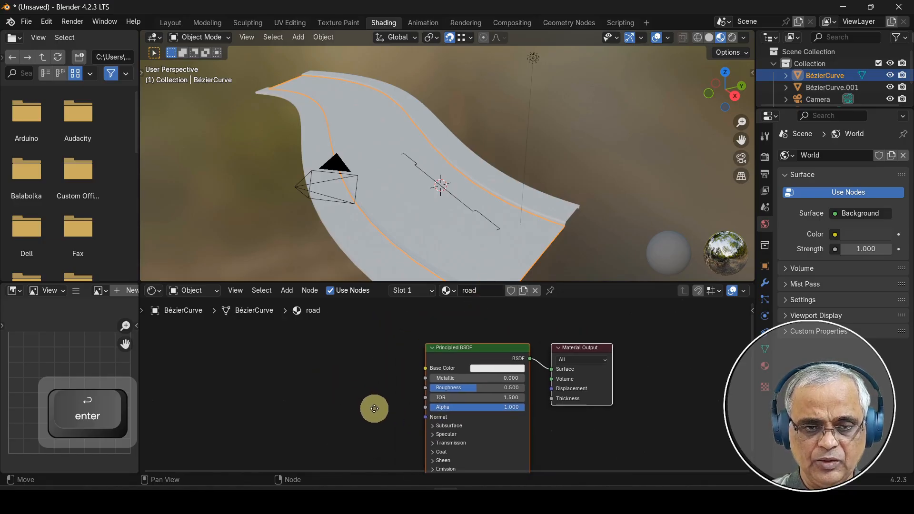
Step: Switch to the browser and look through the Poly Haven textures page
left_click(471, 499)
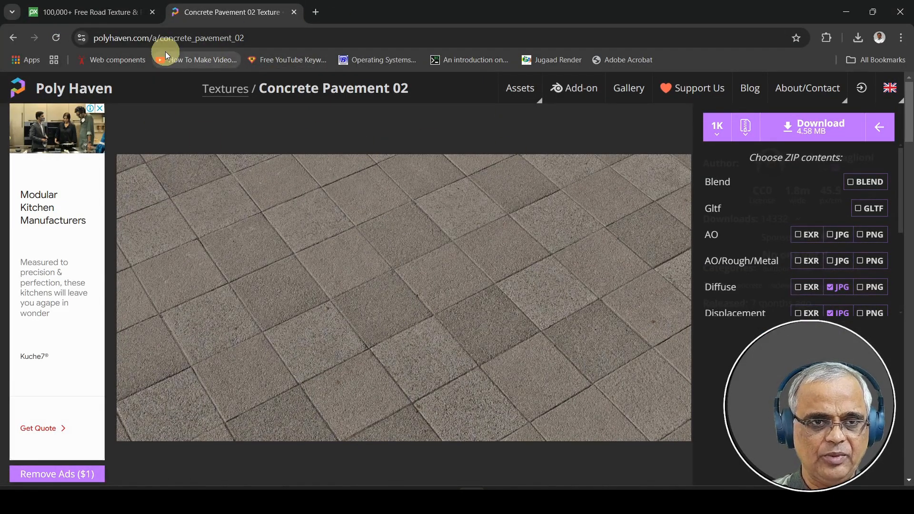
left_click(226, 91)
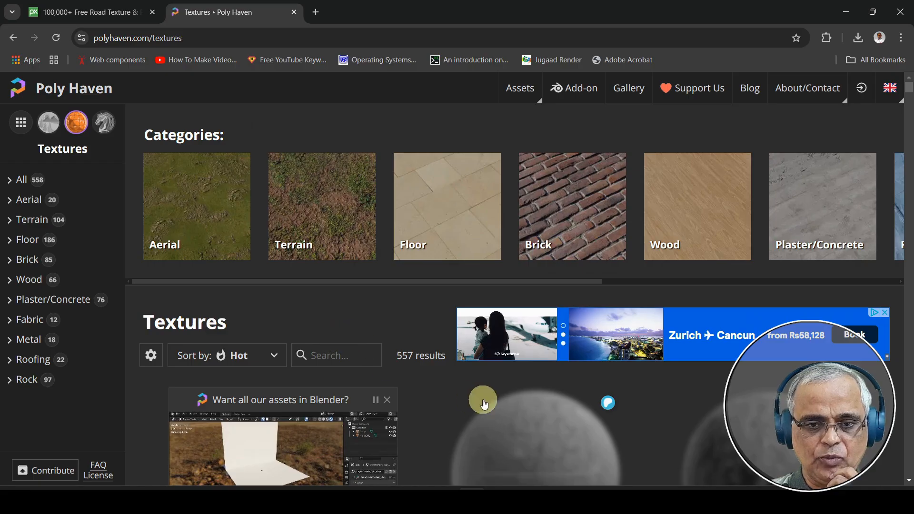
scroll(511, 406, "down", 2)
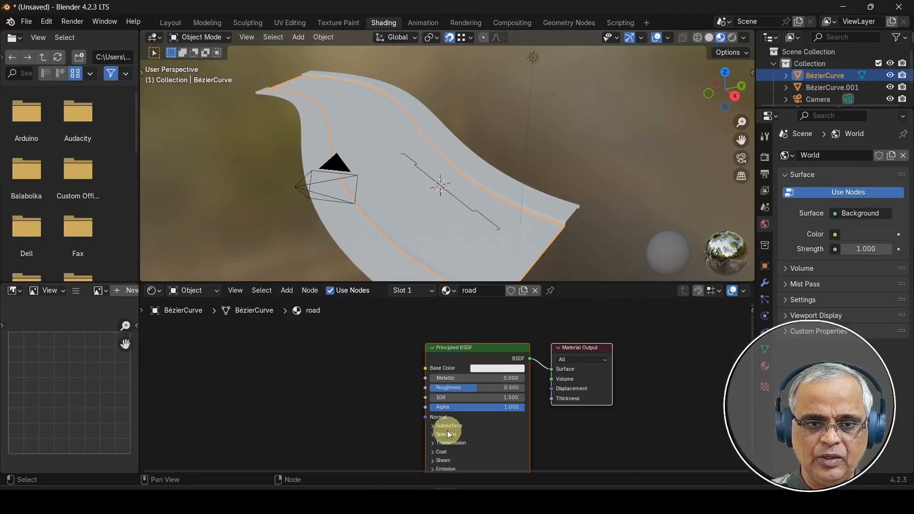
left_click(303, 377)
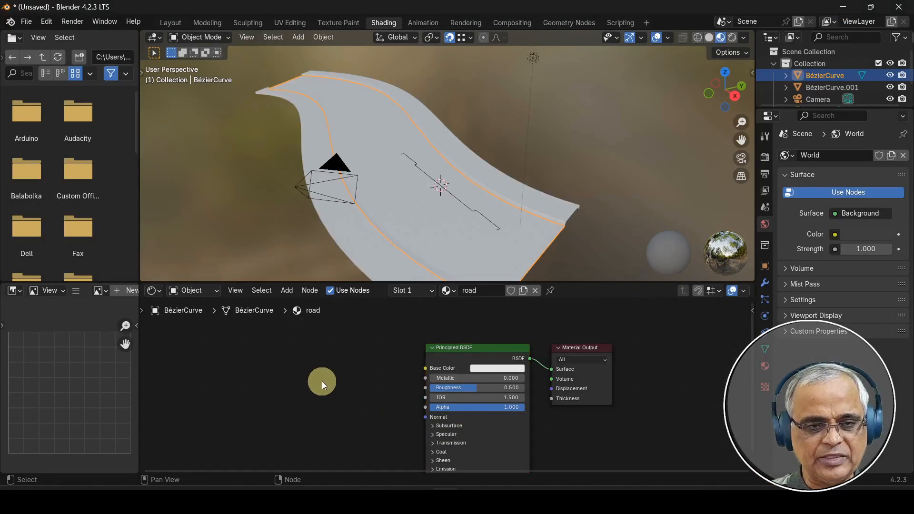
key("shift+a")
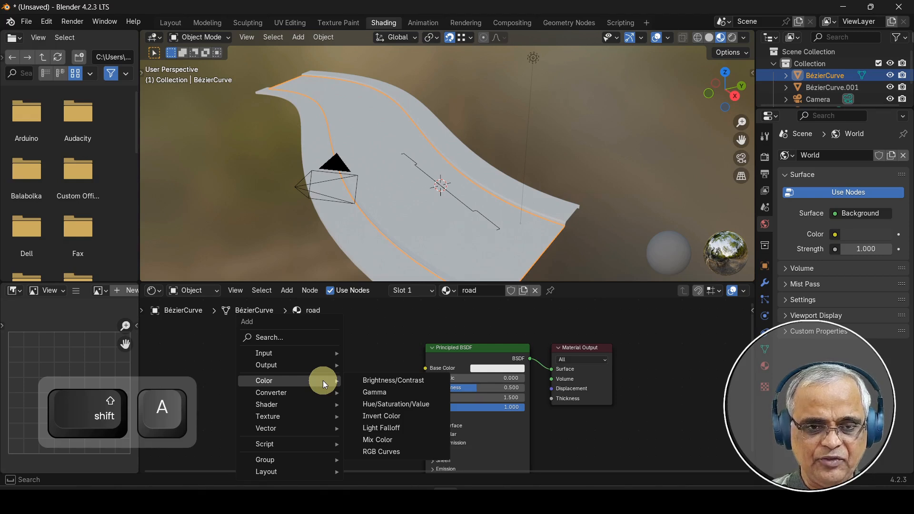
mouse_move(285, 416)
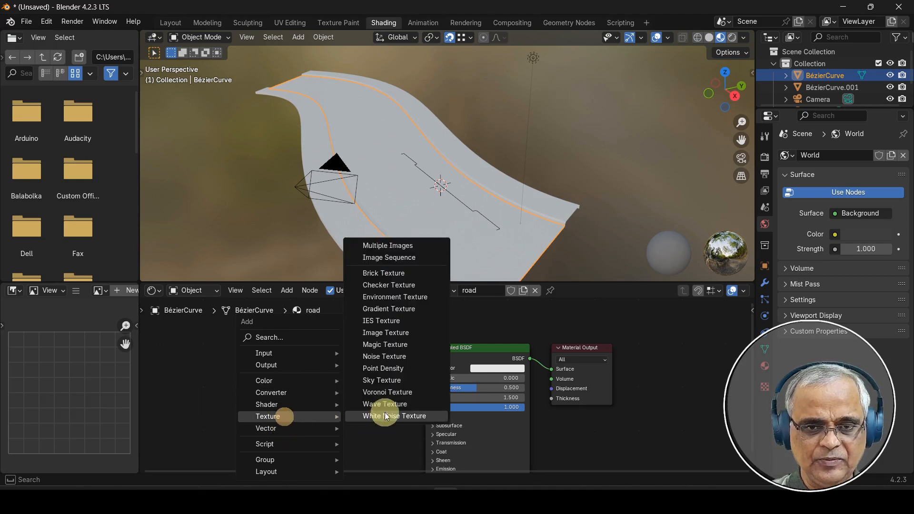
left_click(387, 333)
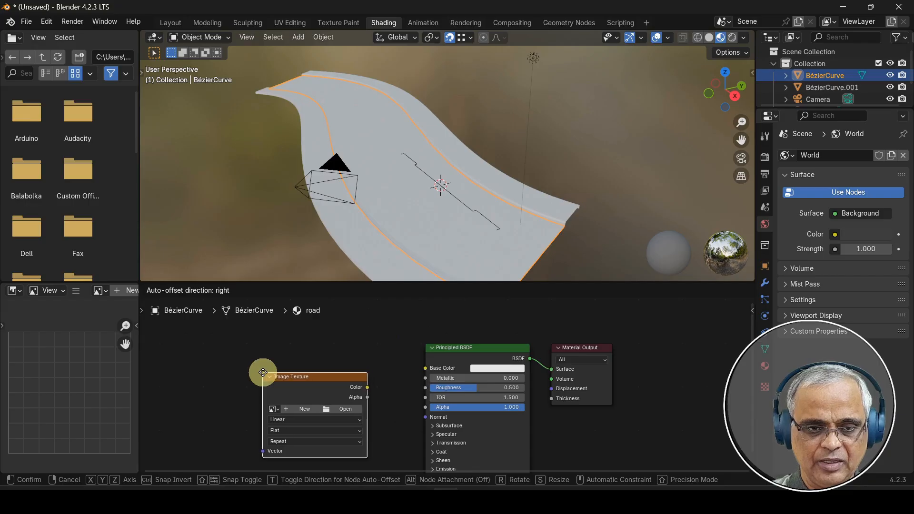
left_click(263, 372)
key("Delete")
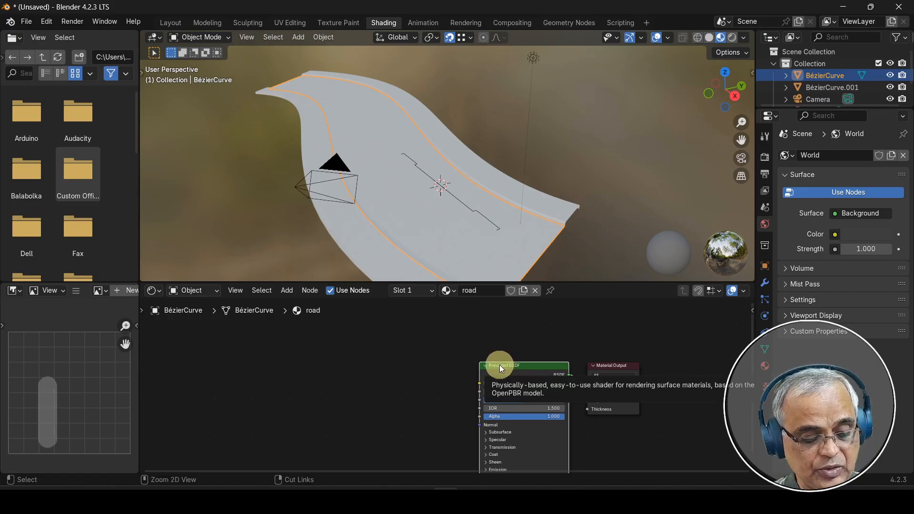
Step: Start the Principled Texture Setup for the Principled BSDF node and open the path_animation\maps\road folder
key("ctrl+shift+t")
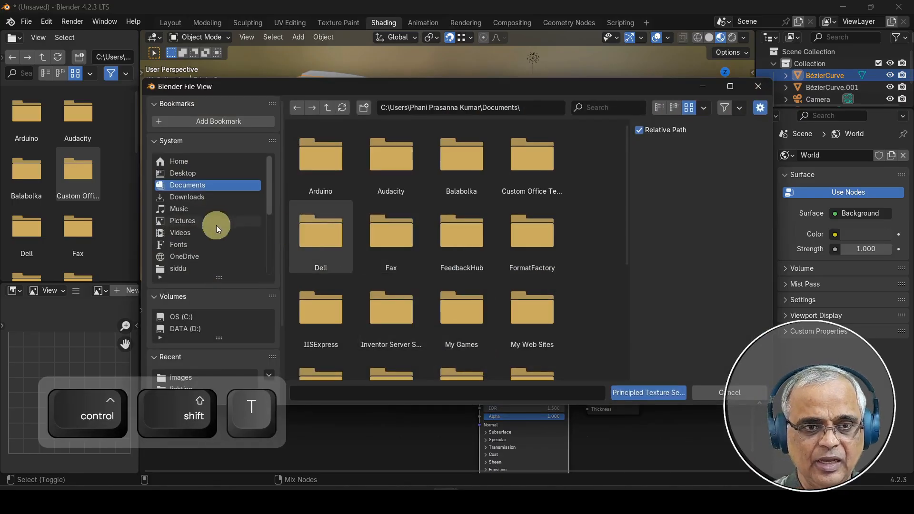
left_click(185, 174)
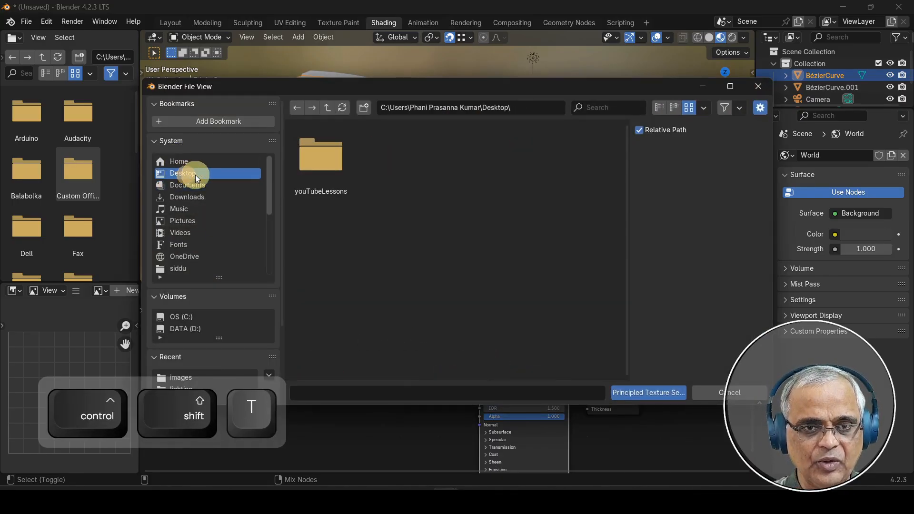
double_click(316, 160)
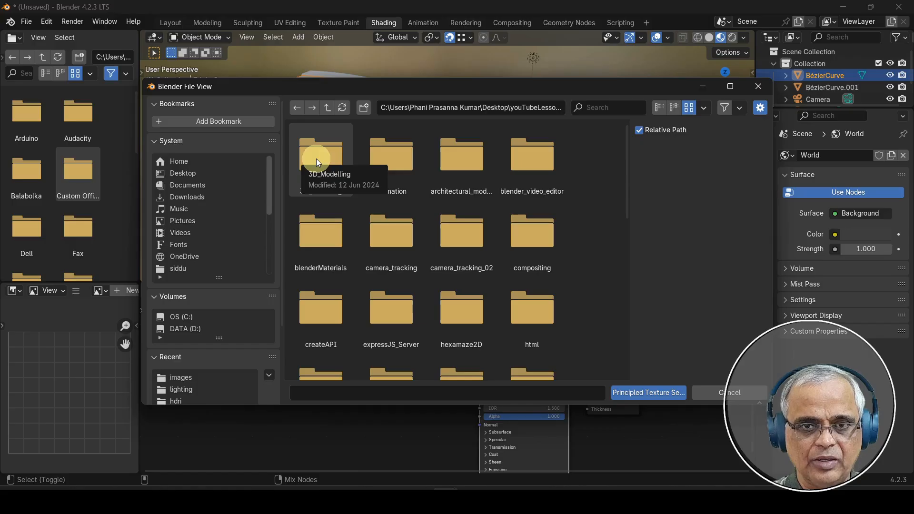
scroll(376, 269, "down", 5)
scroll(376, 268, "down", 3)
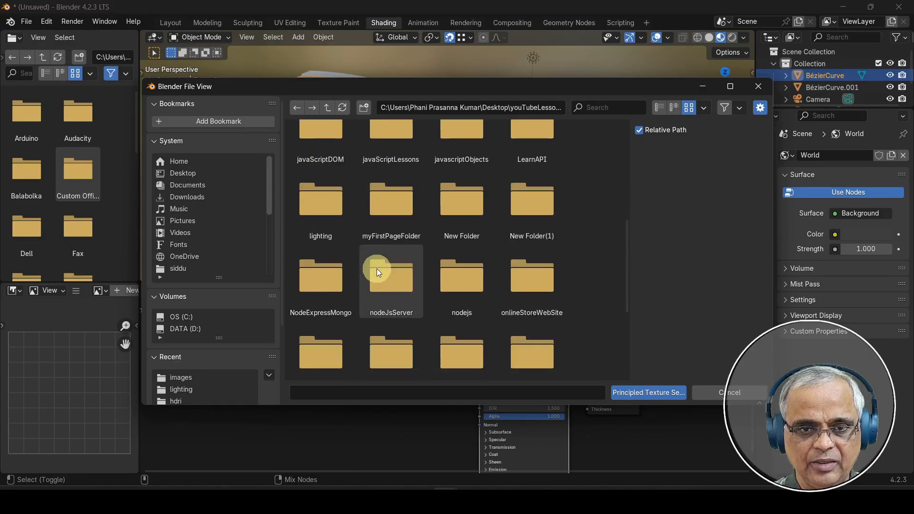
double_click(392, 286)
double_click(313, 159)
double_click(393, 161)
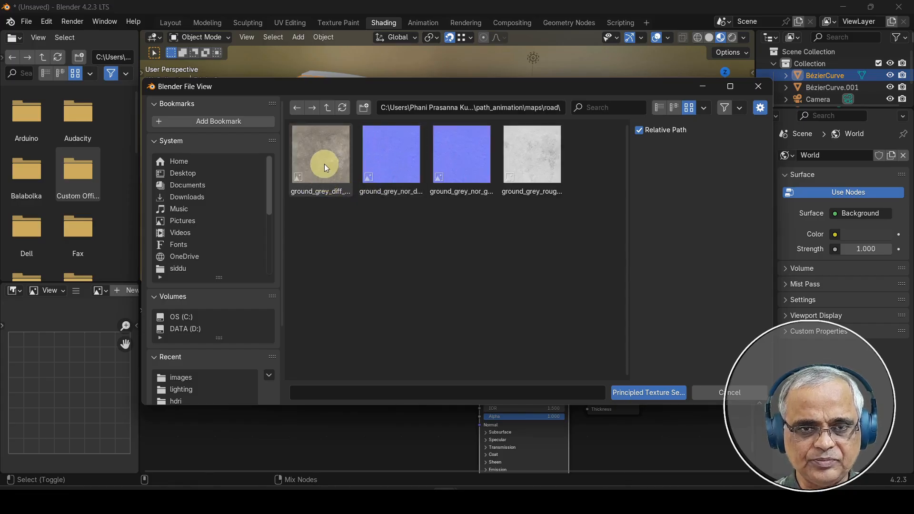
Step: Load ground_grey_diff_1k.jpg, ground_grey_nor_gl_1k.jpg and ground_grey_rough_1k.jpg into the road material and review the resulting node setup
left_click(324, 155)
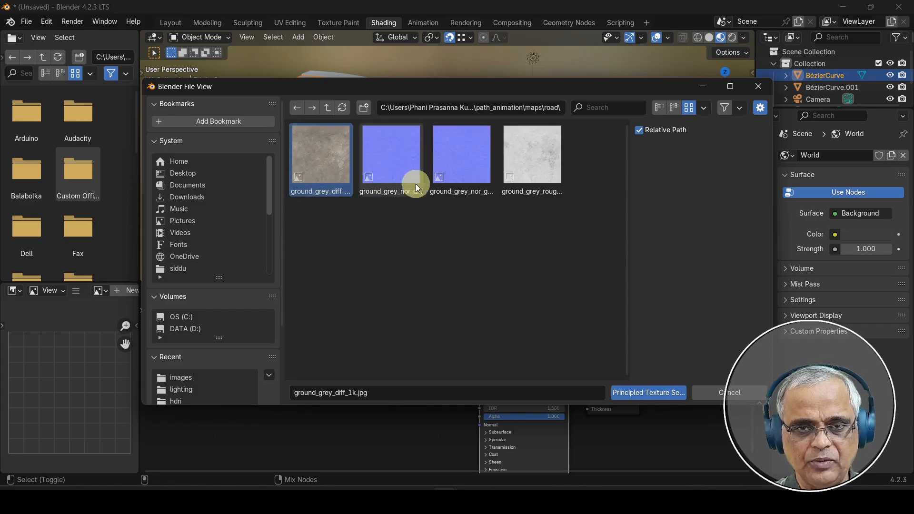
left_click(464, 165, "ctrl")
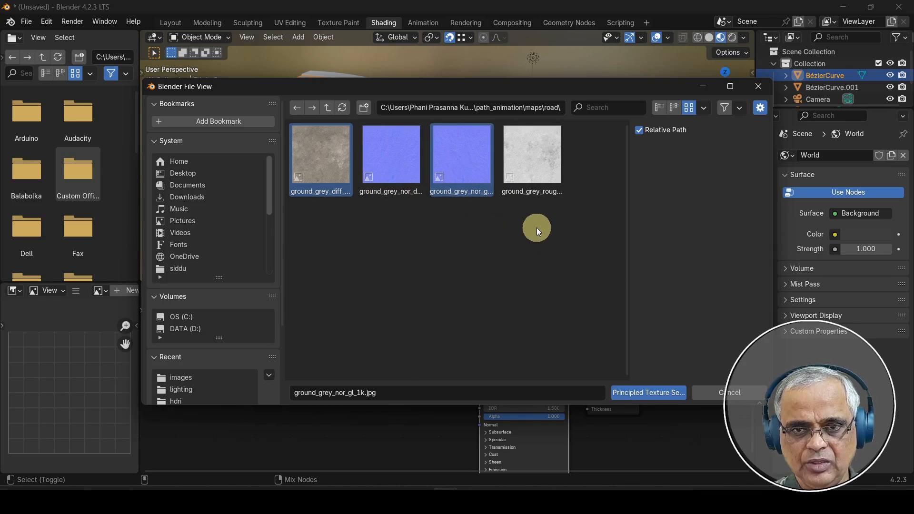
left_click(536, 161, "ctrl")
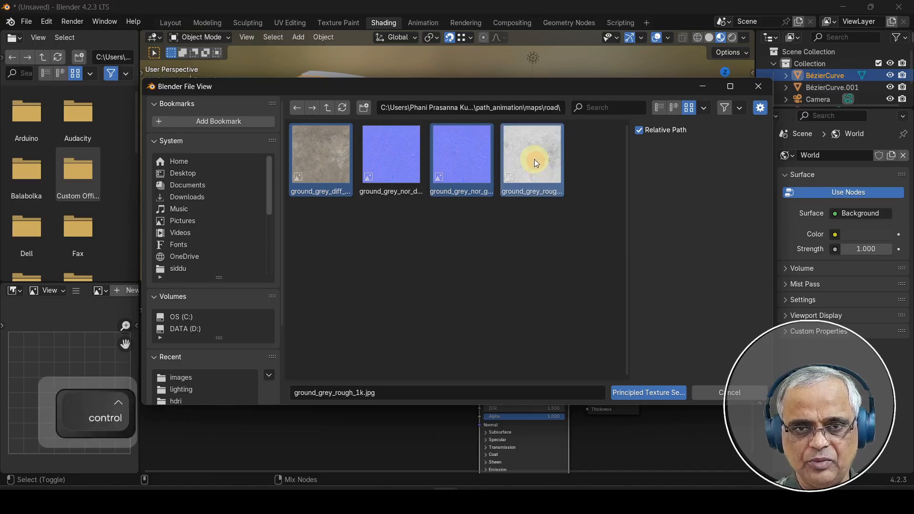
left_click(644, 393)
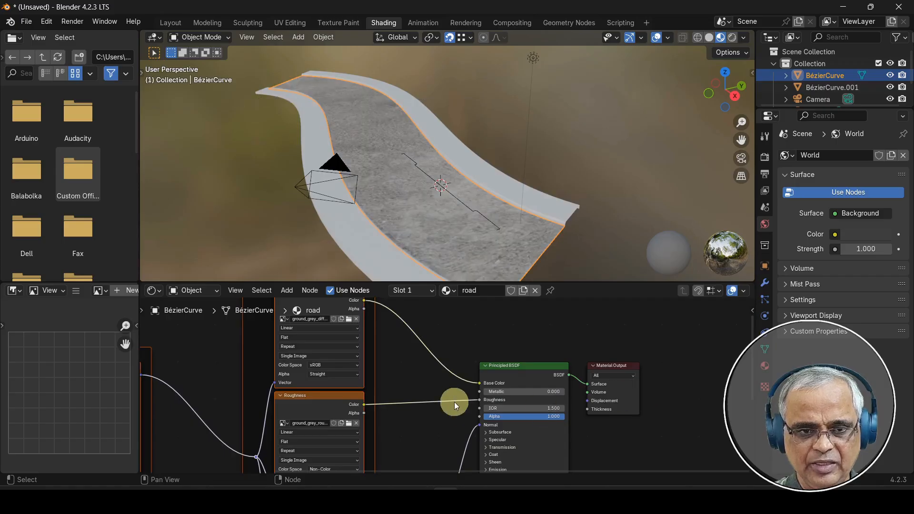
scroll(453, 400, "down", 3)
middle_click_drag(355, 379, 363, 361)
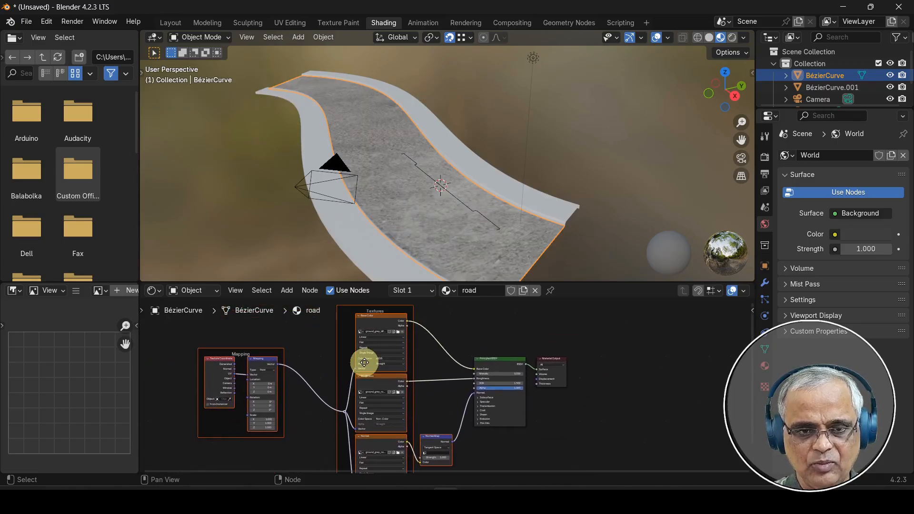
scroll(384, 389, "up", 4)
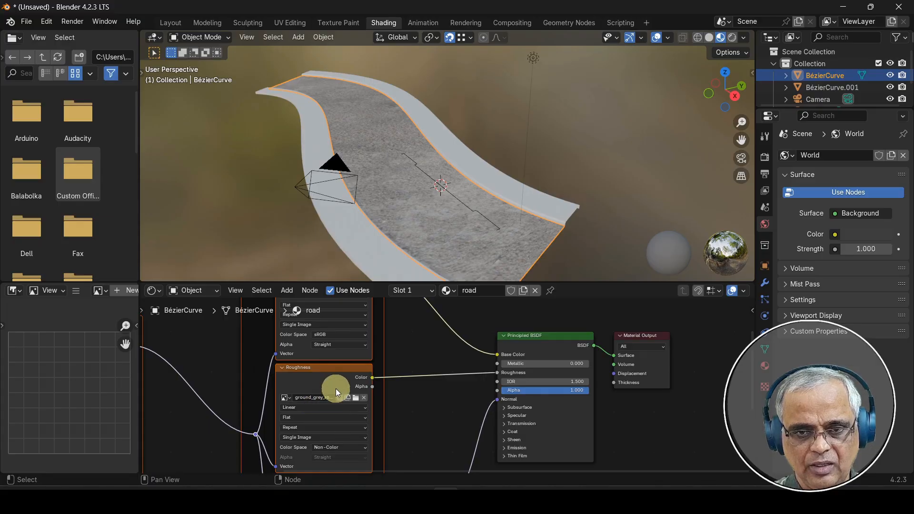
Step: Examine how the roughness and normal maps connect to the shader, and inspect the textured road surface up close
scroll(308, 421, "up", 7)
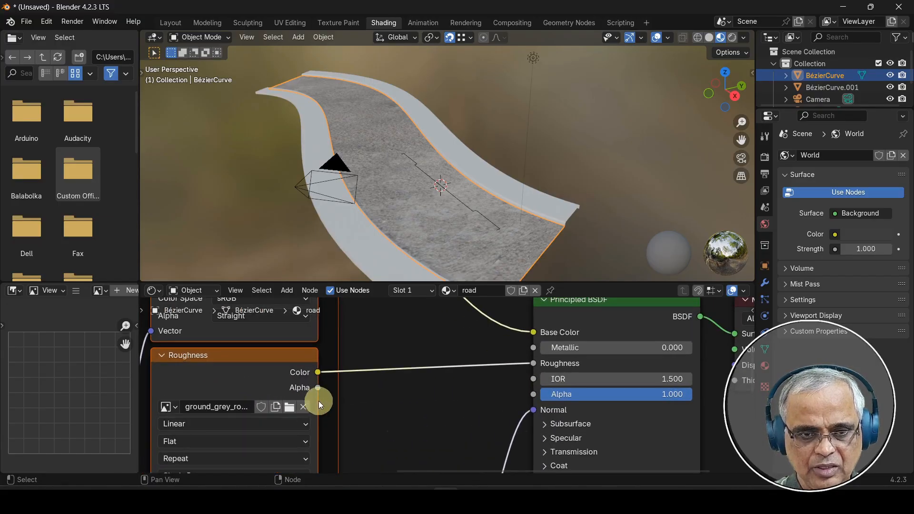
scroll(323, 402, "down", 8)
middle_click_drag(393, 465, 360, 438)
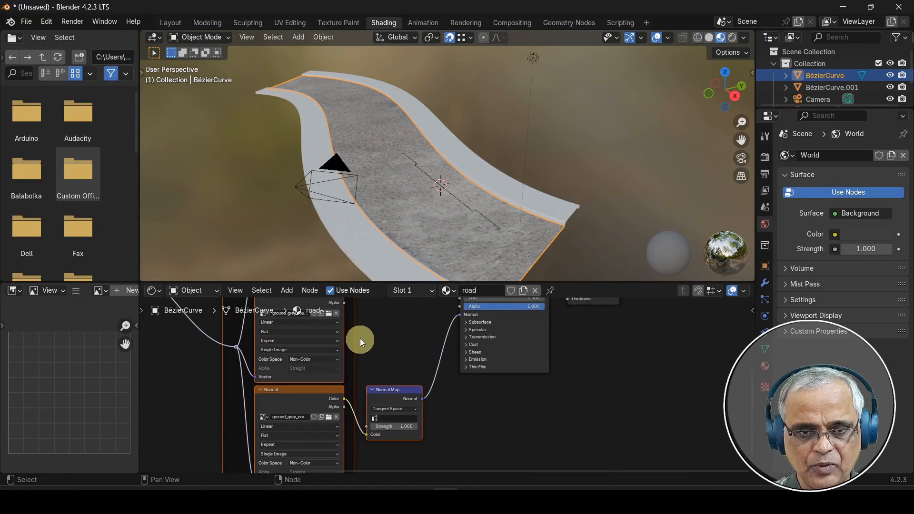
scroll(364, 424, "up", 5)
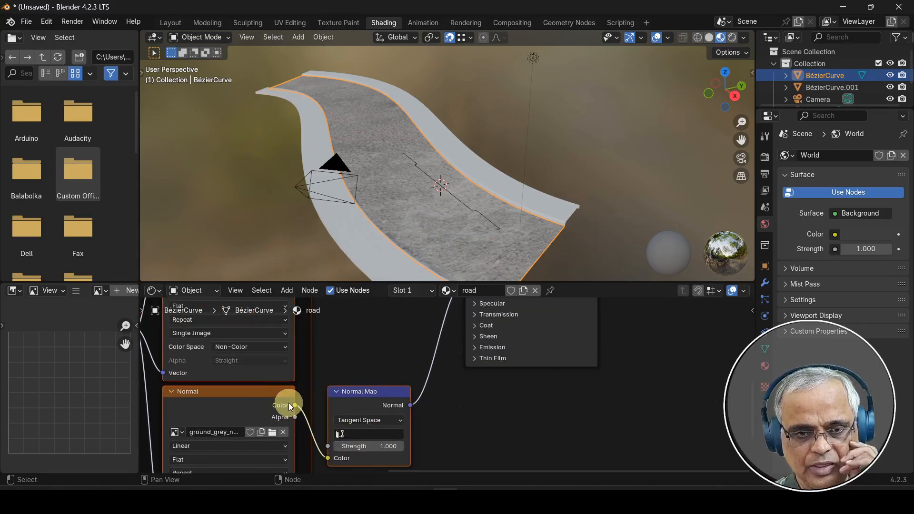
scroll(395, 350, "down", 1)
scroll(435, 221, "up", 4)
scroll(433, 224, "up", 5)
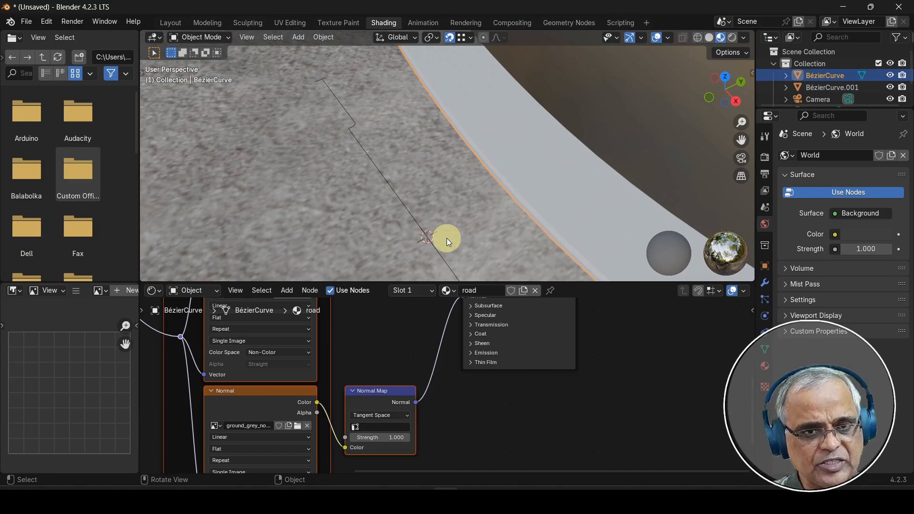
scroll(447, 238, "down", 4)
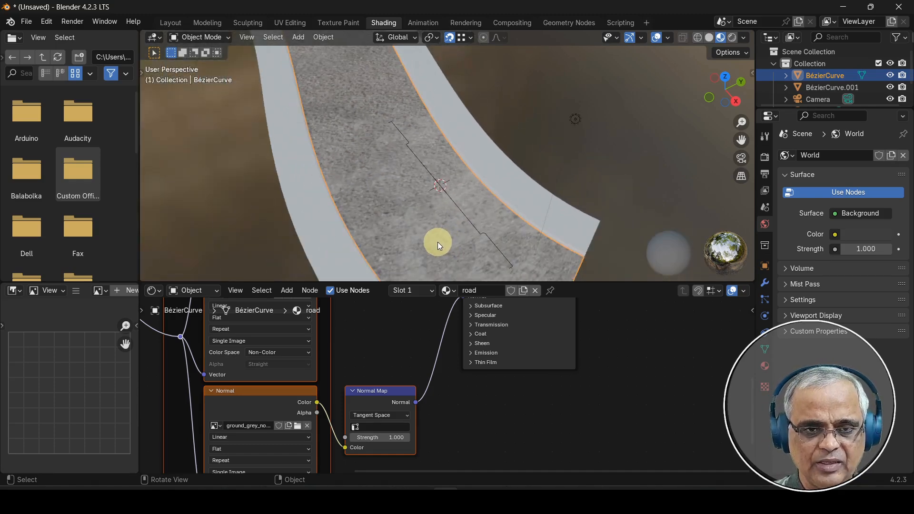
Step: In the UV Editing workspace, select all faces of the road mesh and all of their UVs
left_click(284, 18)
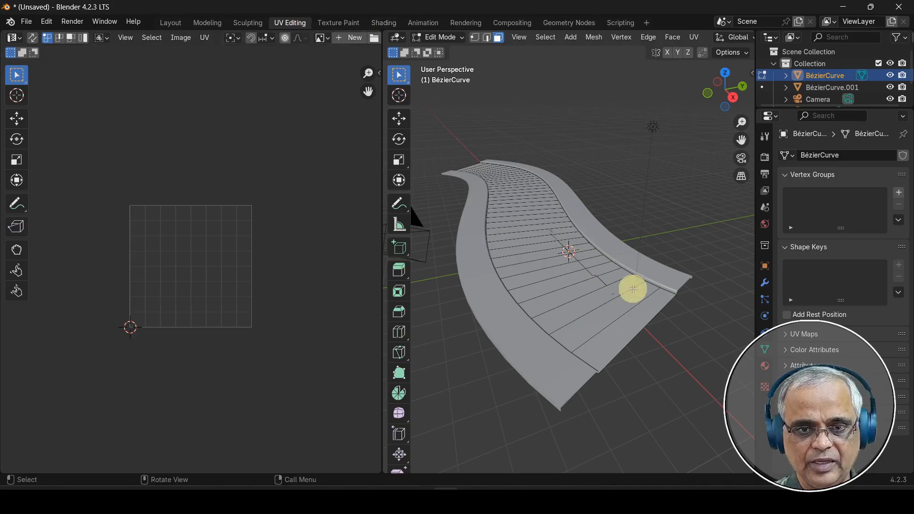
key("a")
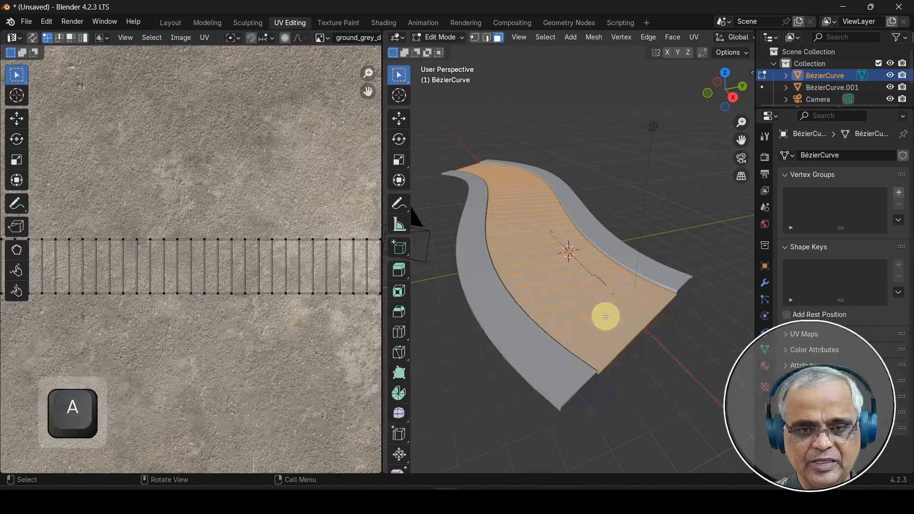
scroll(254, 278, "down", 3)
key("a")
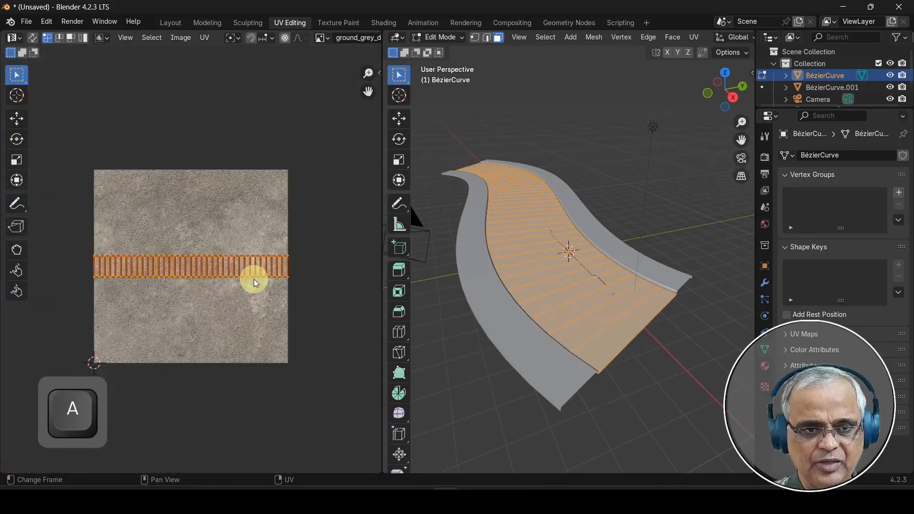
scroll(233, 293, "up", 3)
scroll(232, 292, "down", 3)
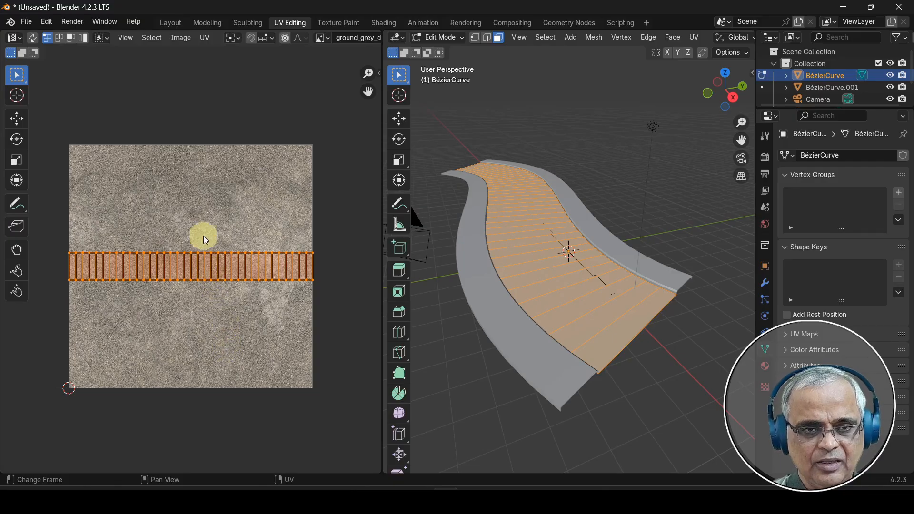
scroll(200, 310, "up", 5)
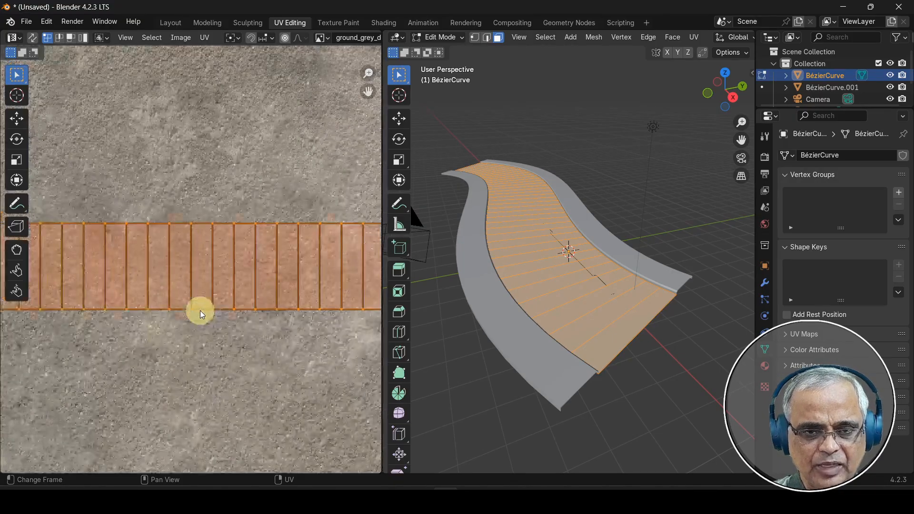
scroll(535, 300, "up", 4)
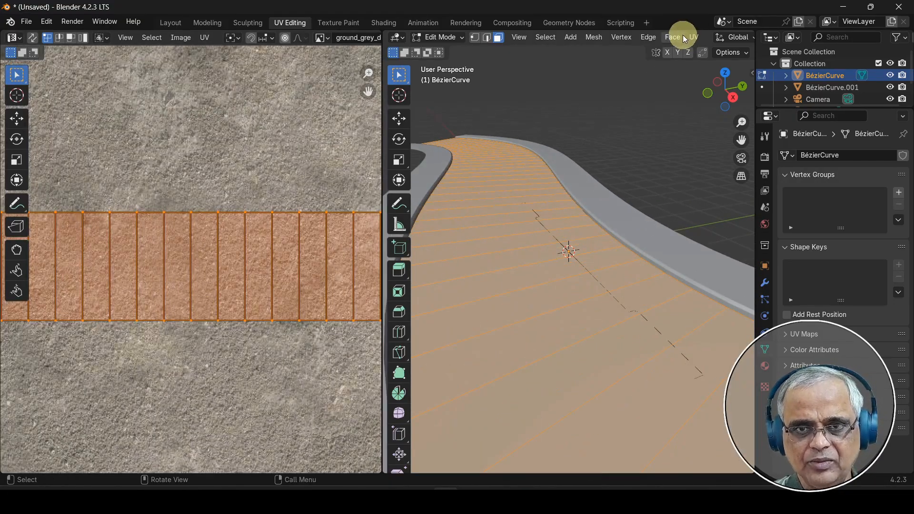
Step: Show the road in material preview and scale its UVs up uniformly until the strip is slightly taller than the image tile
scroll(700, 35, "down", 5)
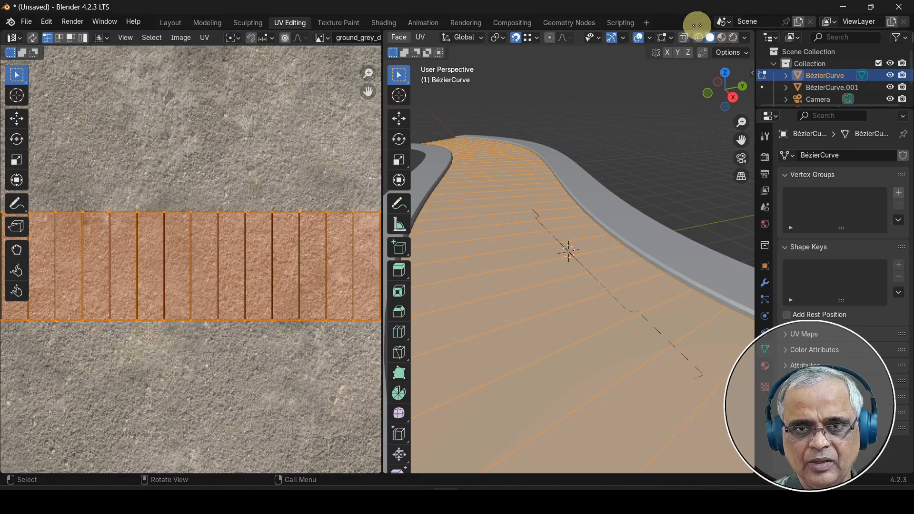
left_click(722, 37)
scroll(551, 387, "up", 5)
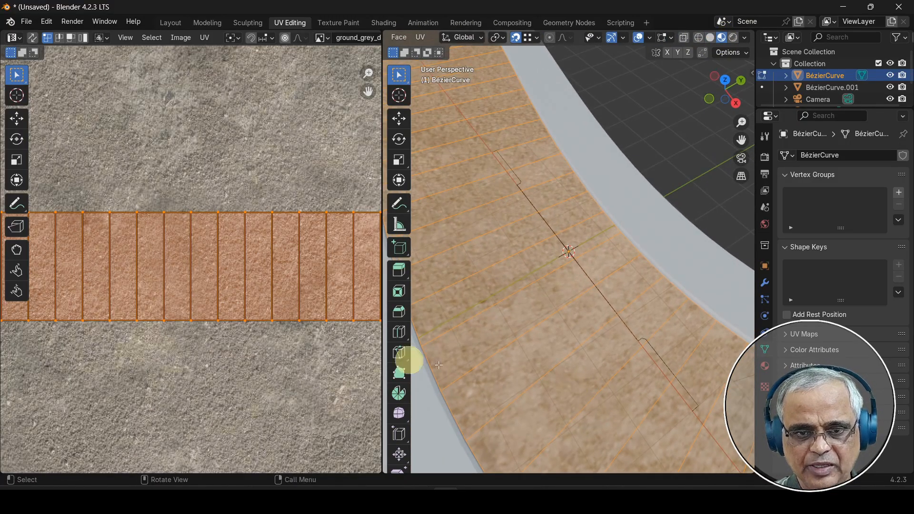
key("s")
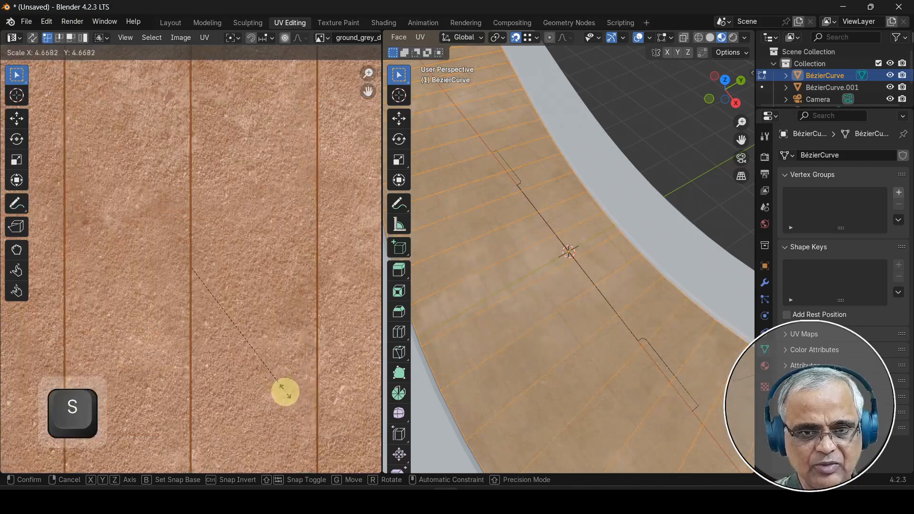
left_click(333, 446)
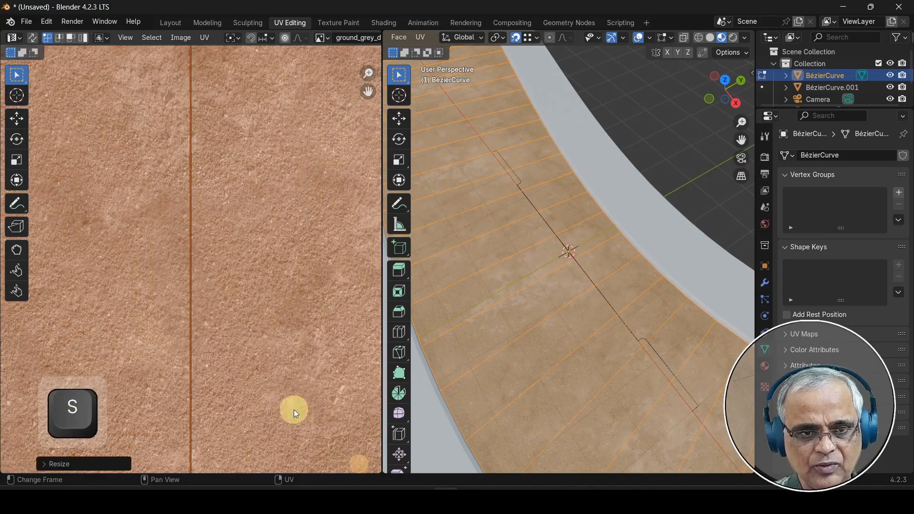
scroll(243, 331, "down", 5)
key("s")
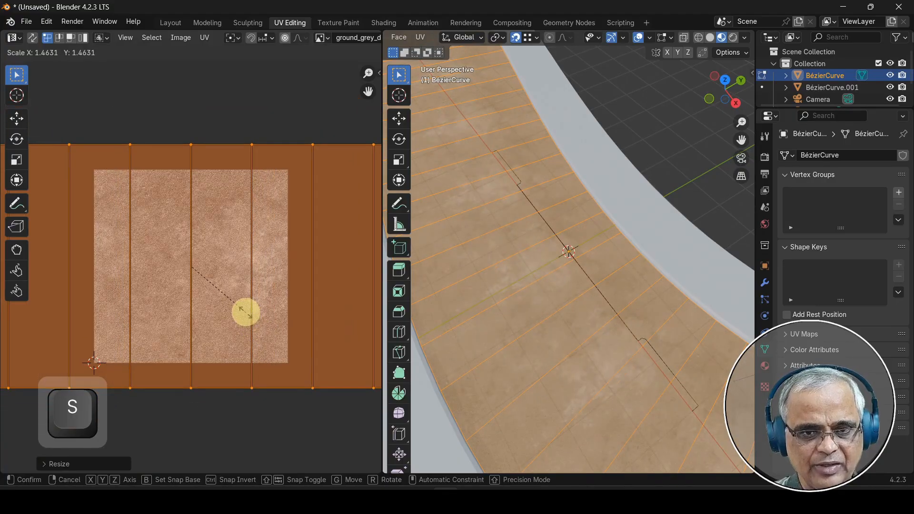
left_click(247, 317)
scroll(613, 382, "up", 1)
middle_click_drag(612, 381, 529, 360)
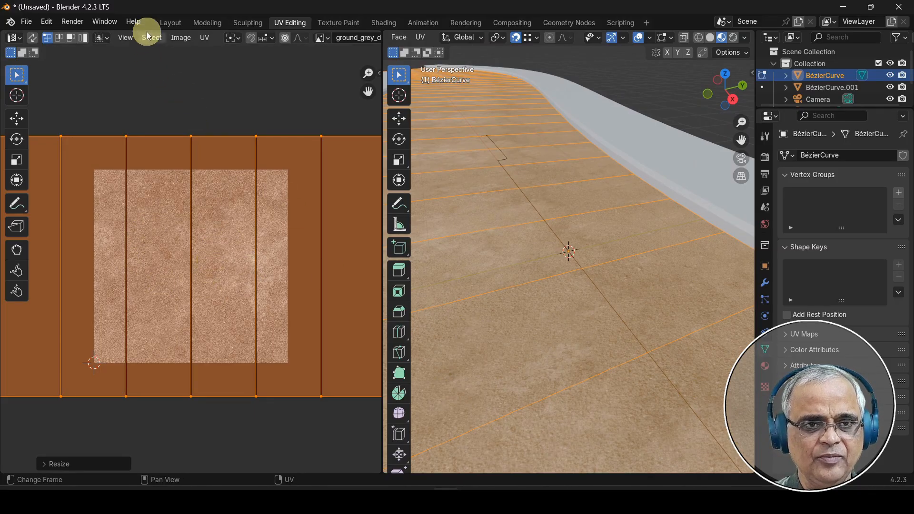
Step: Select the road surface in the Layout workspace and return to the Shading workspace
left_click(171, 23)
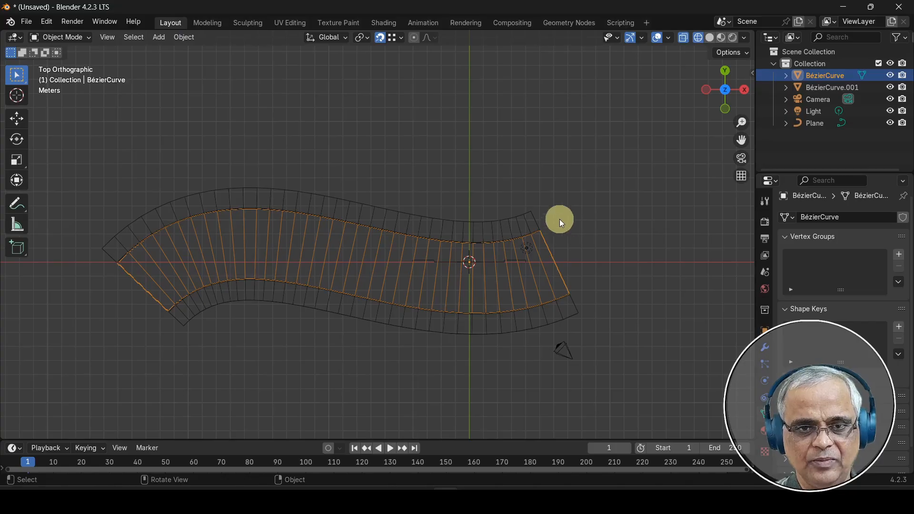
left_click(532, 218)
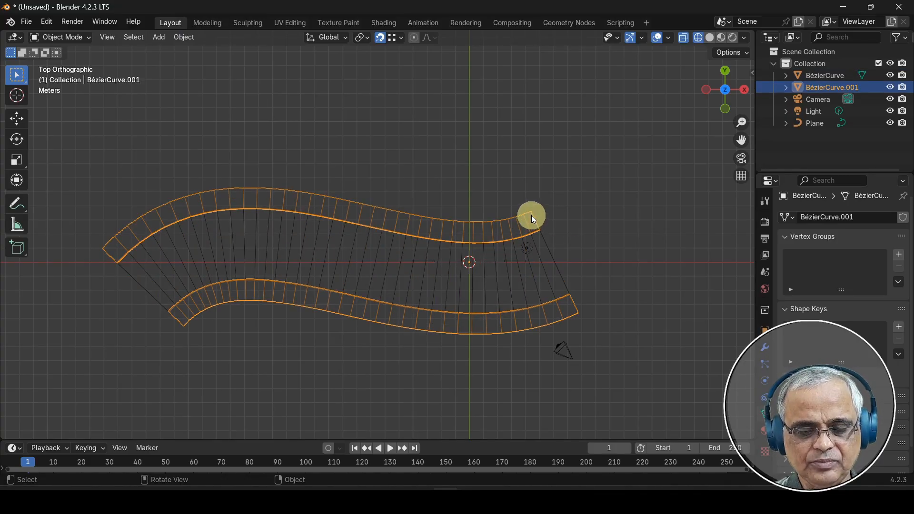
left_click(547, 276)
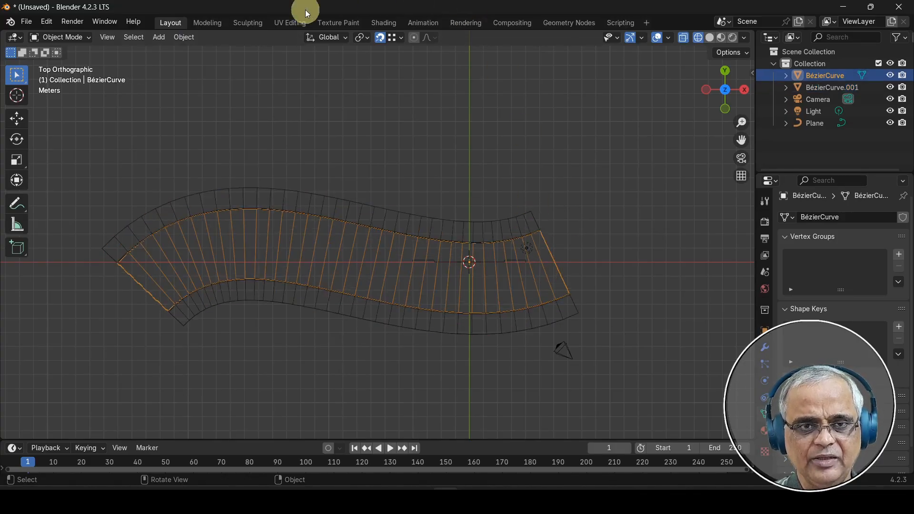
left_click(383, 23)
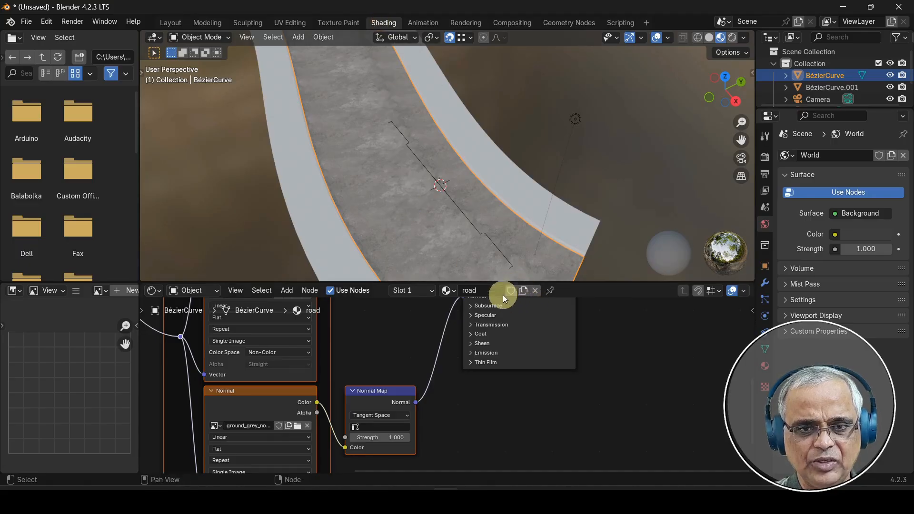
Step: Add an Image Texture node to the road material above the Textures frame
scroll(472, 222, "down", 4)
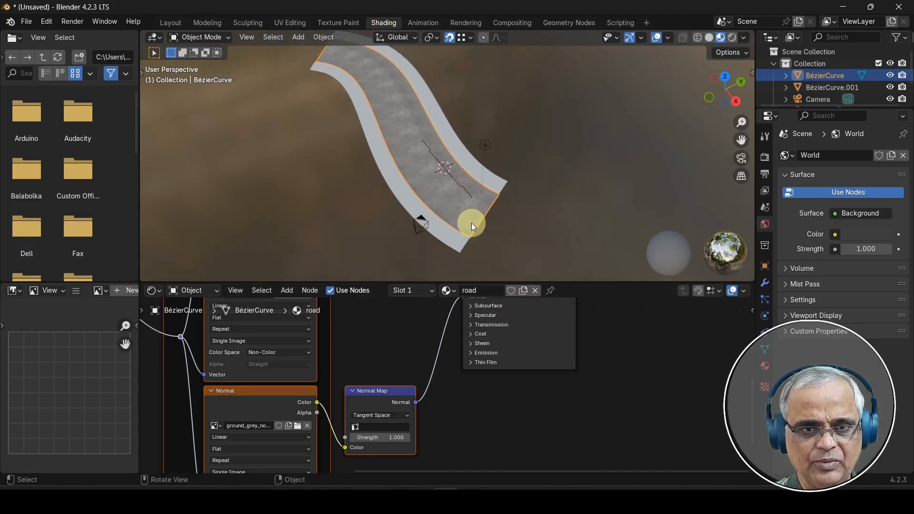
middle_click_drag(551, 358, 614, 442)
middle_click_drag(414, 392, 488, 432)
scroll(450, 389, "up", 2)
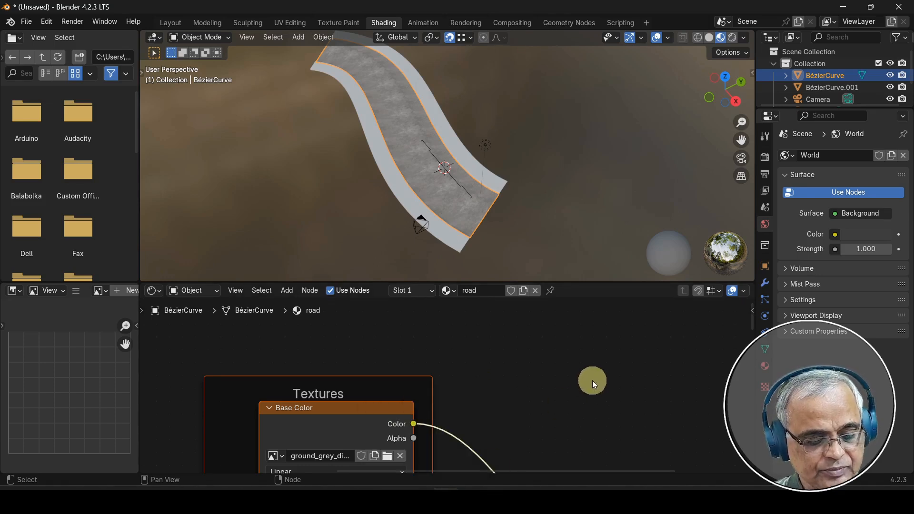
key("shift+a")
mouse_move(592, 381)
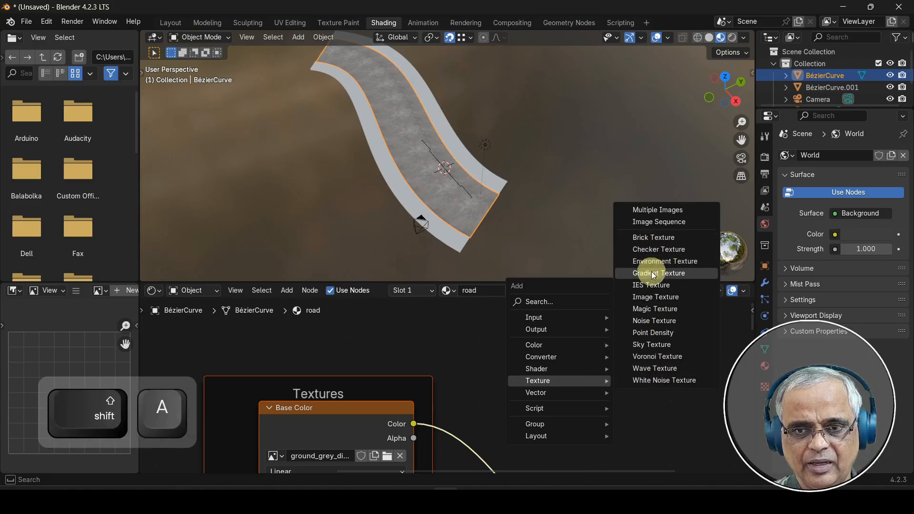
left_click(658, 298)
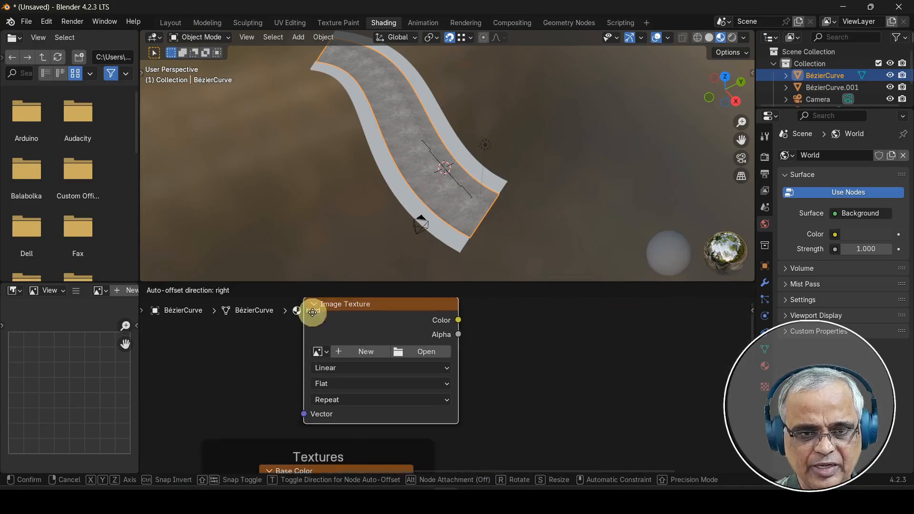
left_click(306, 358)
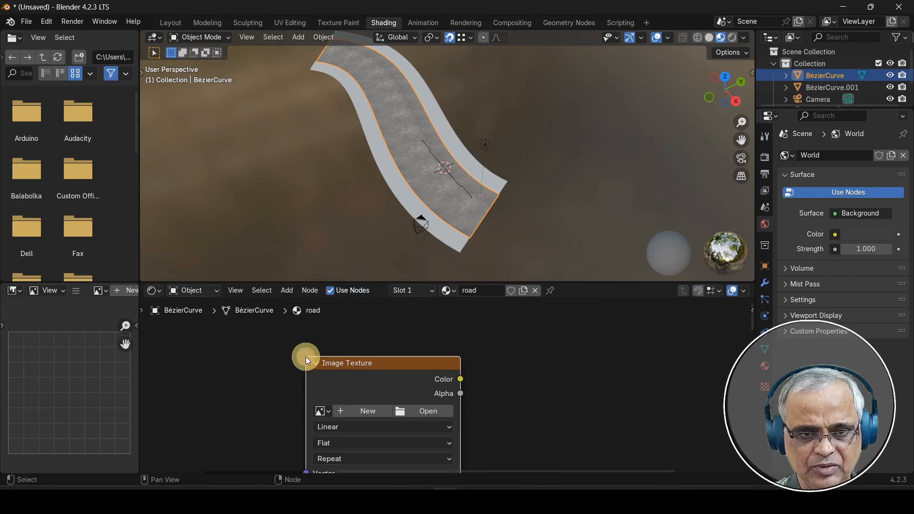
Step: Load road.jpg from the path_animation\maps folder into the new Image Texture node
left_click(427, 411)
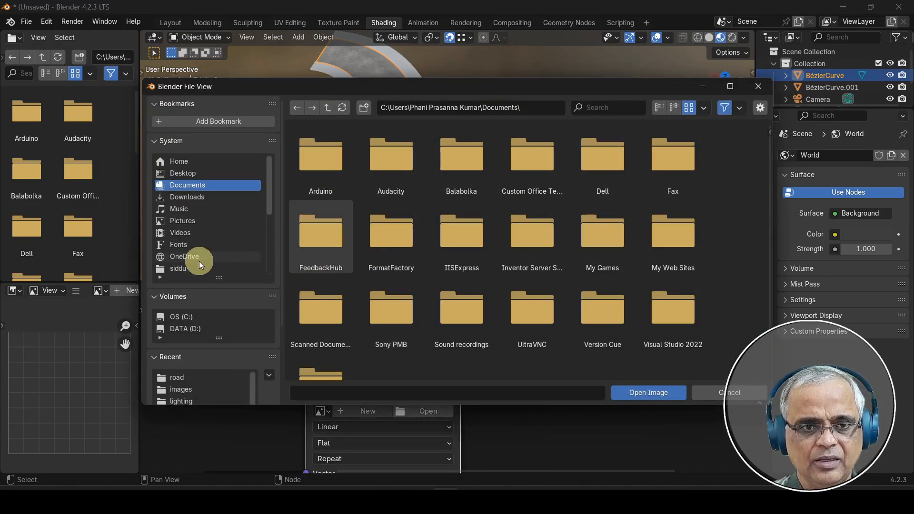
left_click(181, 173)
left_click(309, 173)
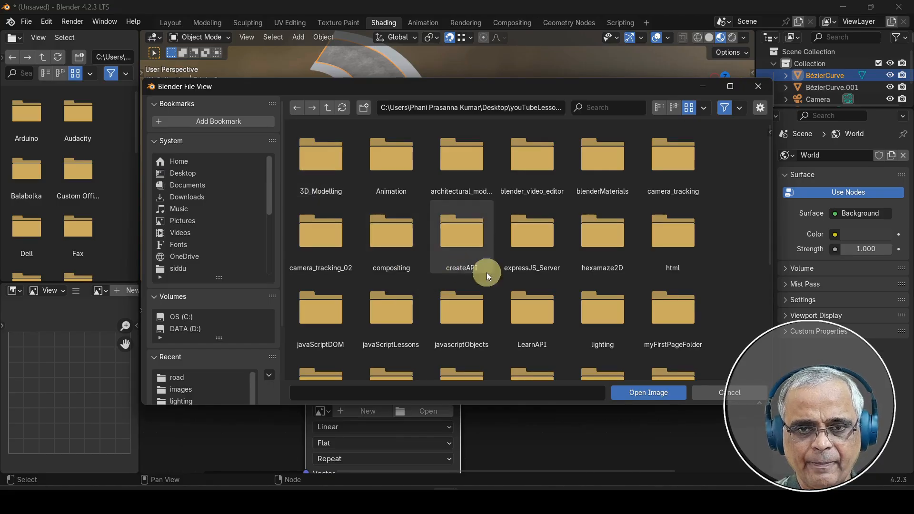
scroll(504, 289, "down", 3)
scroll(503, 289, "down", 2)
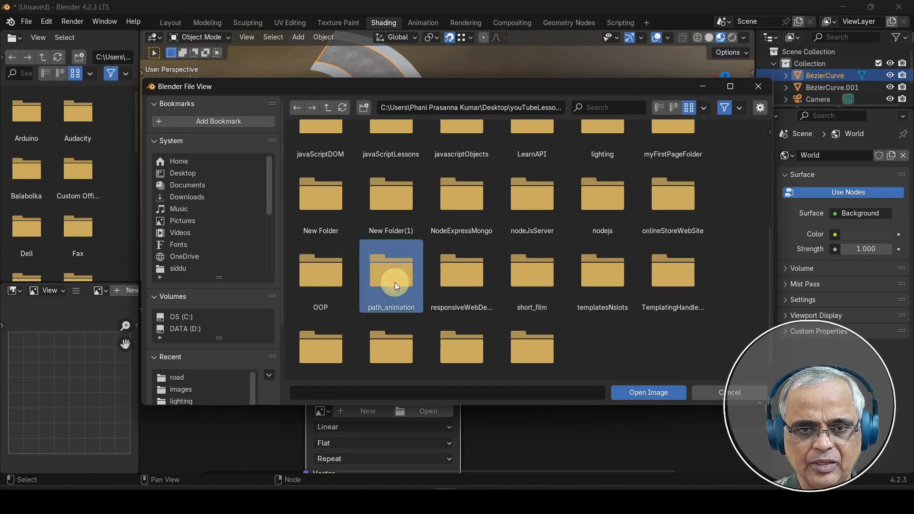
double_click(392, 269)
double_click(320, 155)
left_click(461, 155)
left_click(636, 393)
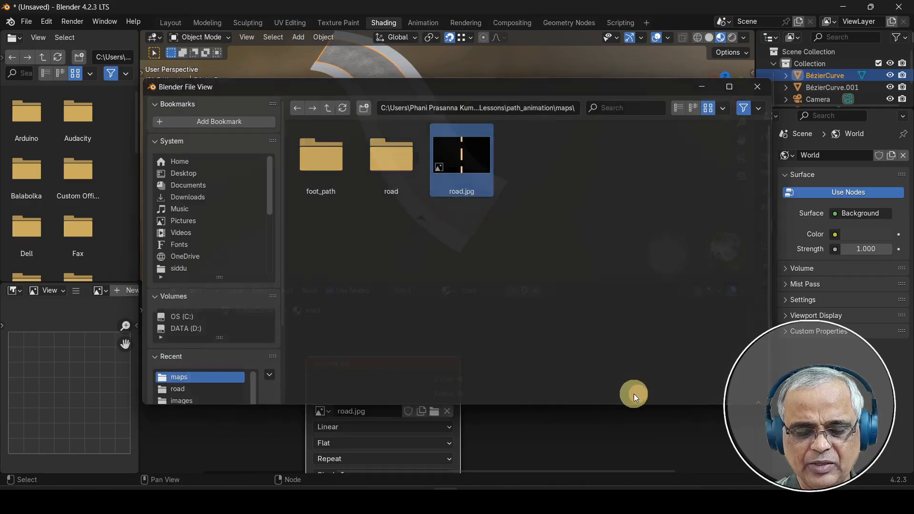
Step: Move the road.jpg texture node up, clear of the Base Color texture node
scroll(467, 354, "down", 2)
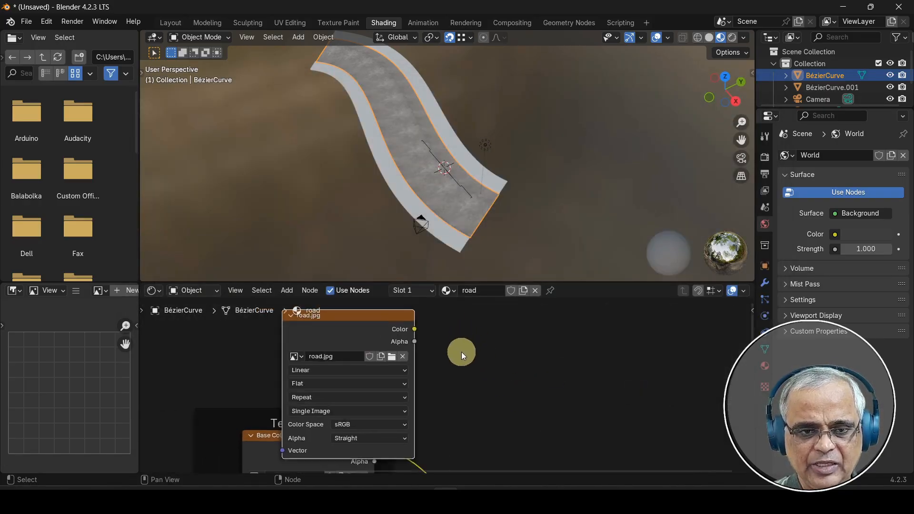
scroll(464, 389, "down", 2)
left_click_drag(396, 351, 352, 325)
middle_click_drag(442, 390, 422, 351)
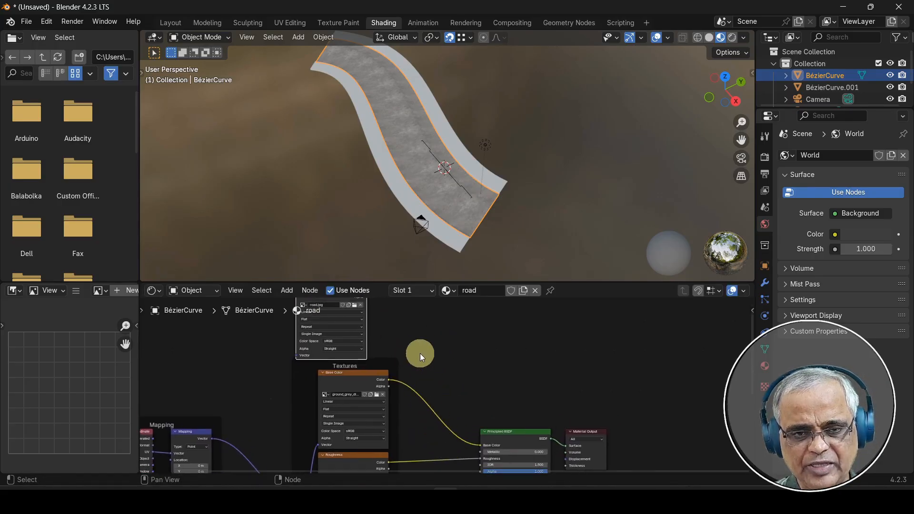
Step: Insert a Mix Color node on the link between the Base Color texture and the Principled BSDF
key("shift+a")
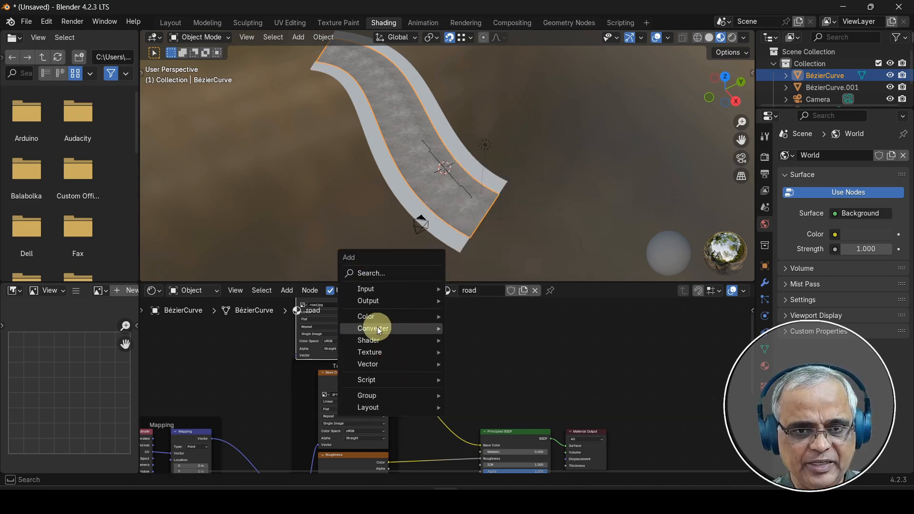
mouse_move(374, 318)
left_click(482, 375)
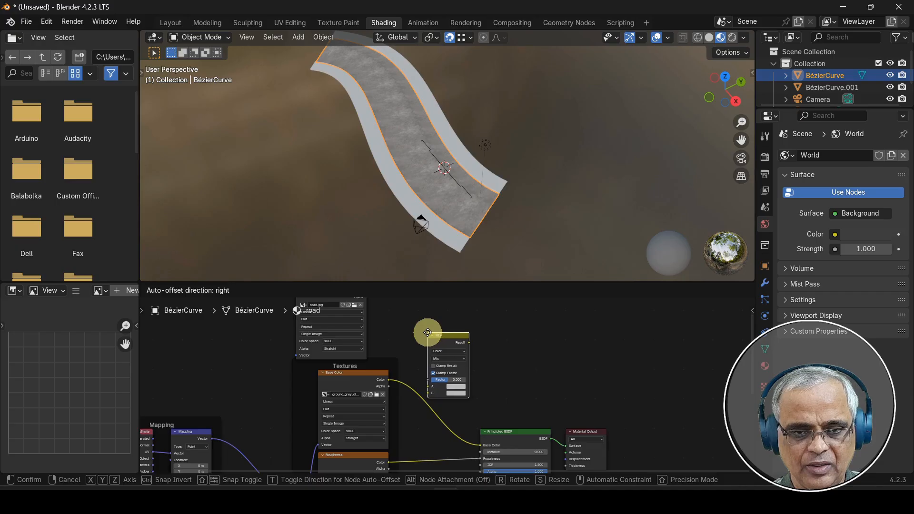
left_click(427, 349)
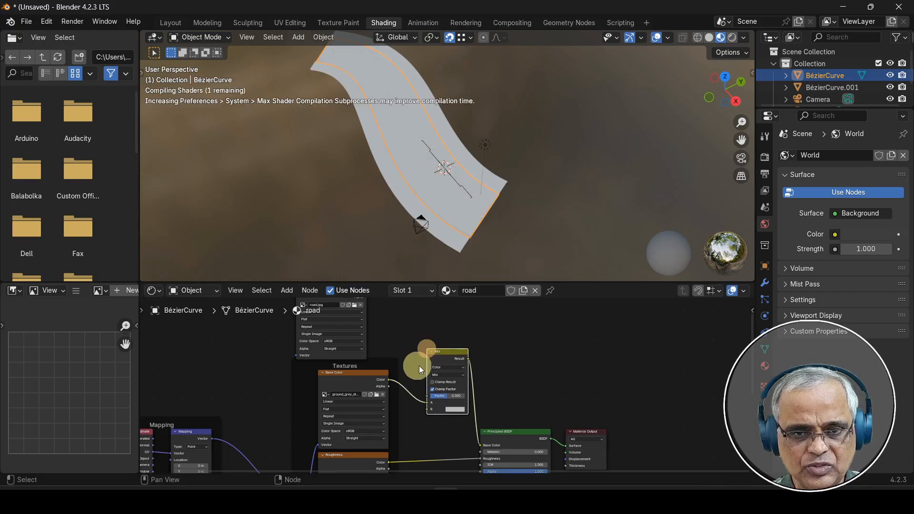
Step: Connect the road.jpg texture's Color output to the B input of the Mix node
middle_click_drag(390, 366, 404, 380)
middle_click_drag(387, 337, 364, 387)
scroll(341, 364, "up", 3)
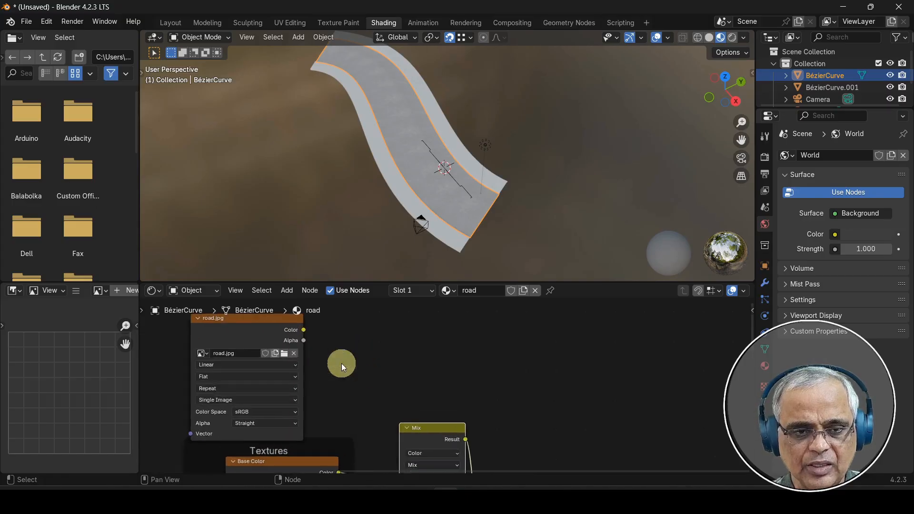
middle_click_drag(307, 386, 520, 430)
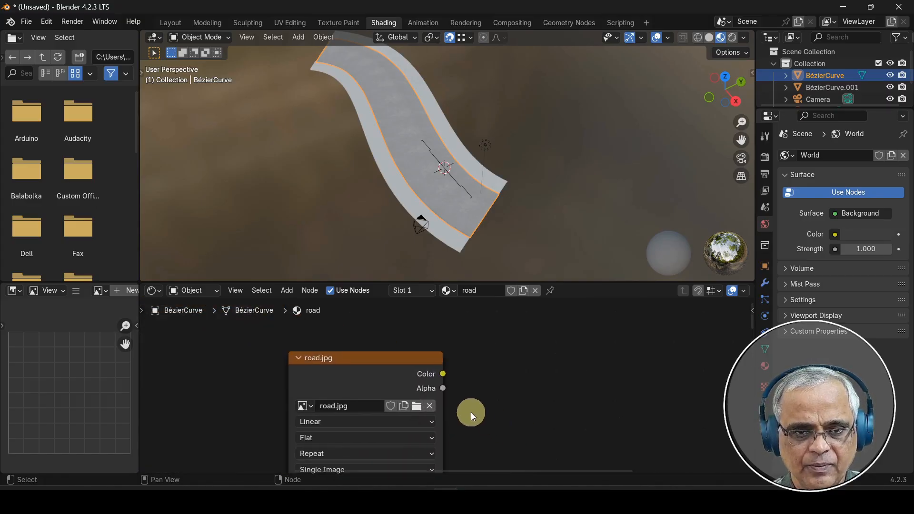
scroll(350, 362, "down", 2)
middle_click_drag(375, 374, 338, 339)
left_click_drag(340, 325, 387, 378)
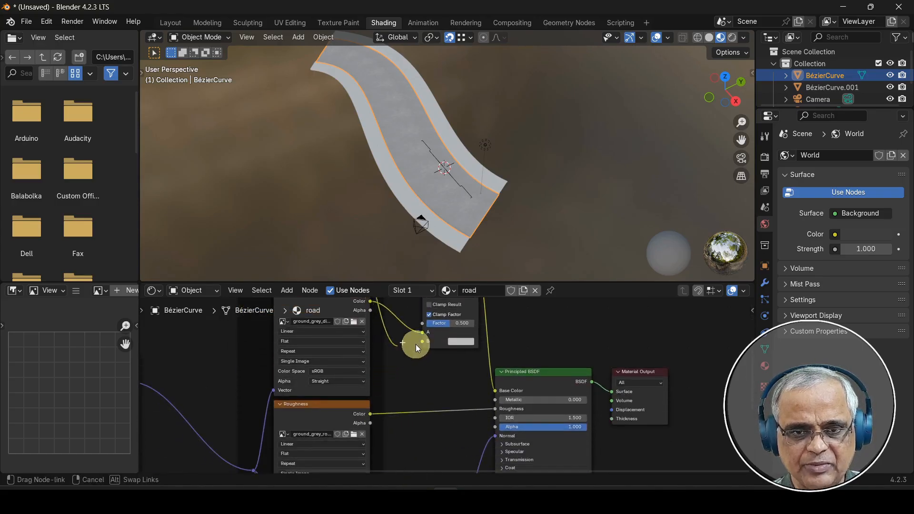
left_click_drag(425, 342, 425, 342)
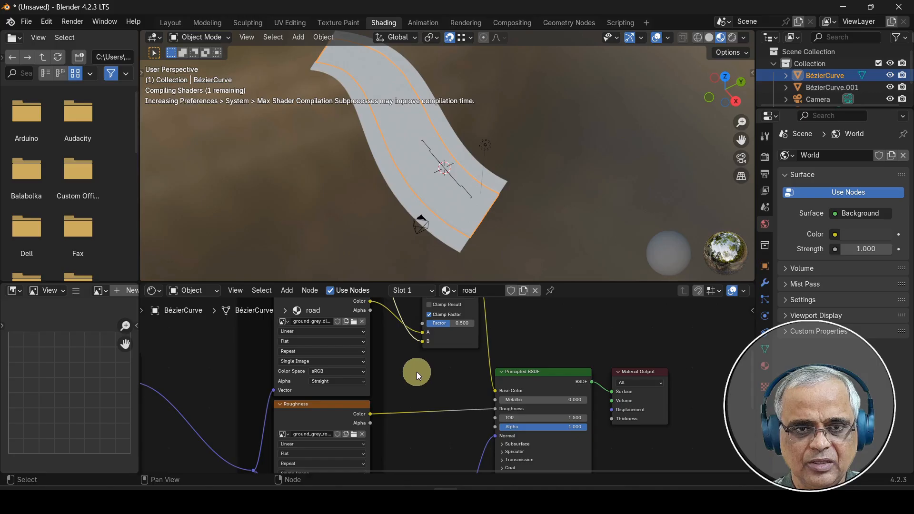
Step: Connect the road.jpg texture's Color output to the Mix node's Factor input as well
scroll(418, 382, "up", 1)
scroll(392, 153, "up", 3)
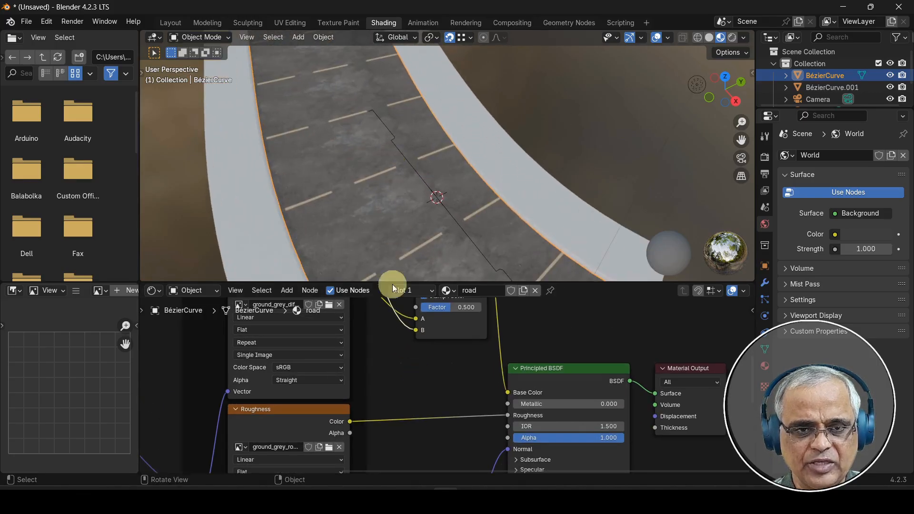
middle_click_drag(419, 353, 408, 419)
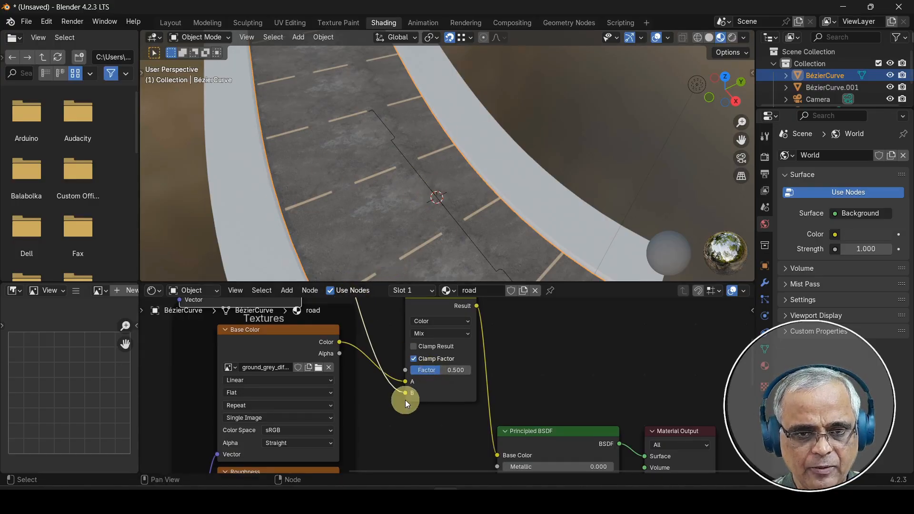
scroll(408, 396, "up", 3)
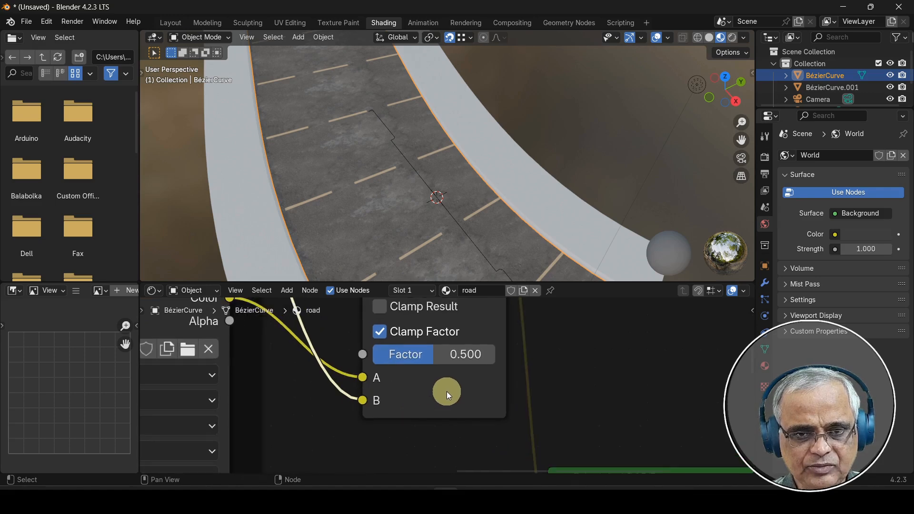
scroll(432, 378, "up", 1)
middle_click_drag(432, 377, 446, 305)
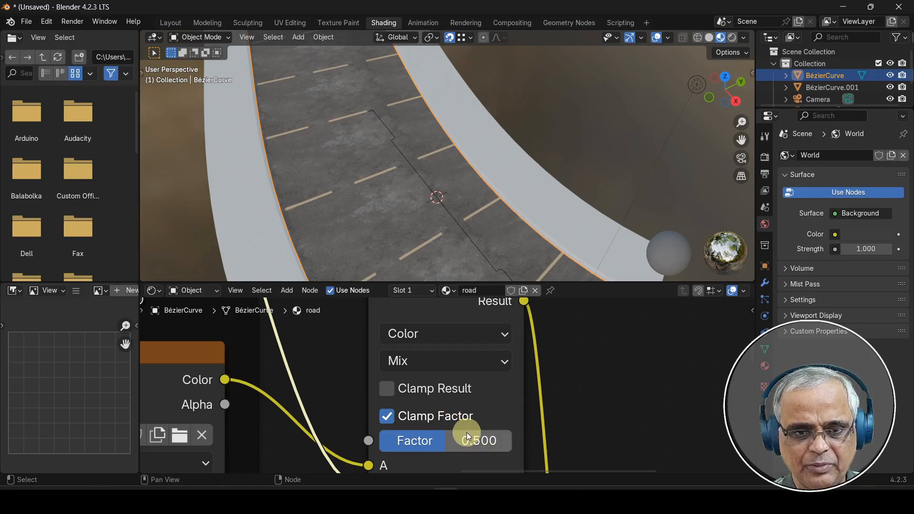
scroll(387, 438, "down", 1)
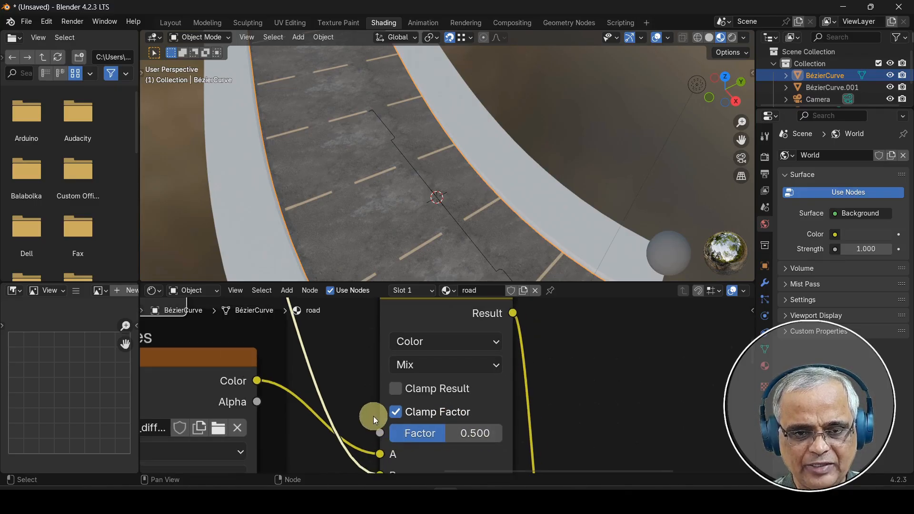
scroll(372, 415, "down", 2)
middle_click_drag(390, 408, 432, 429)
scroll(411, 427, "down", 5)
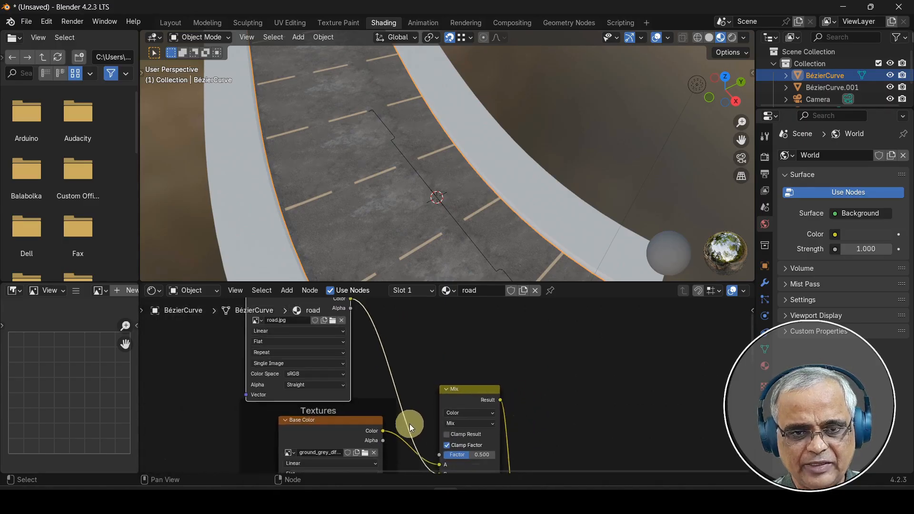
middle_click_drag(363, 357, 322, 387)
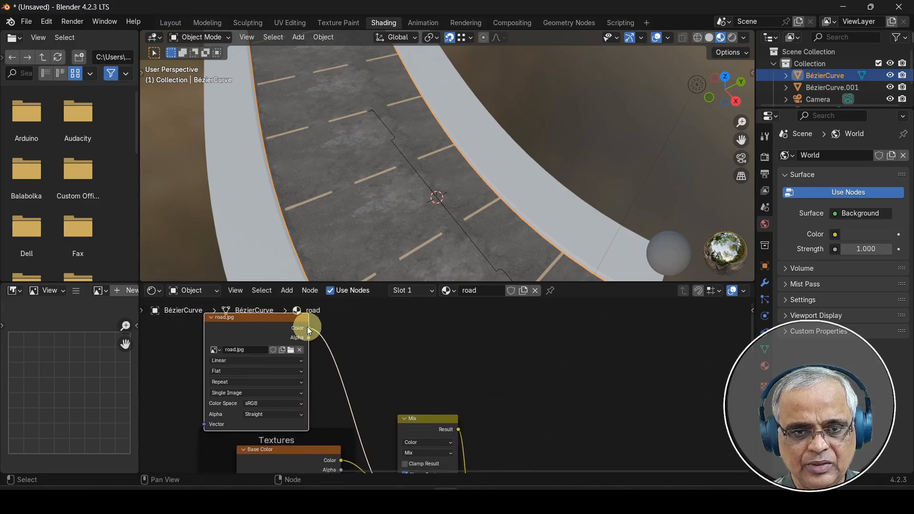
left_click_drag(309, 330, 393, 346)
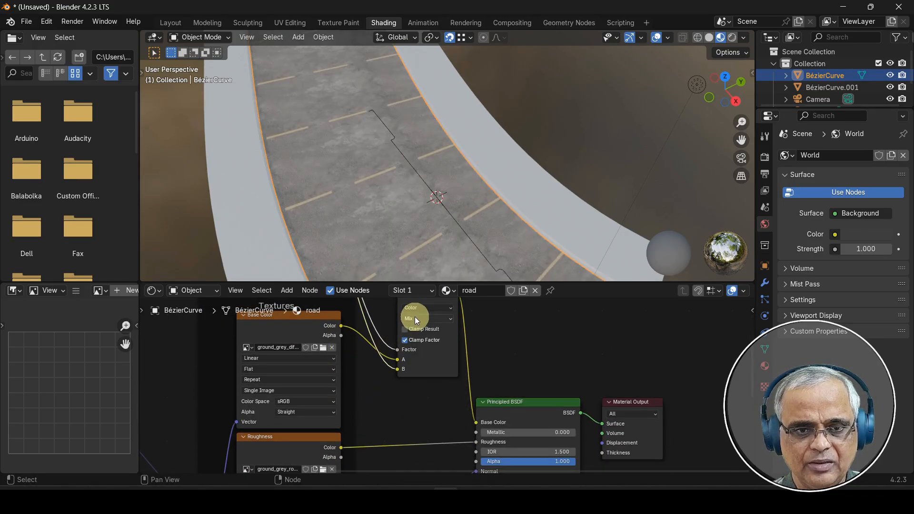
Step: Examine the lane markings on the road surface and the Texture Coordinate and Mapping nodes that feed the downloaded maps
scroll(402, 260, "up", 4)
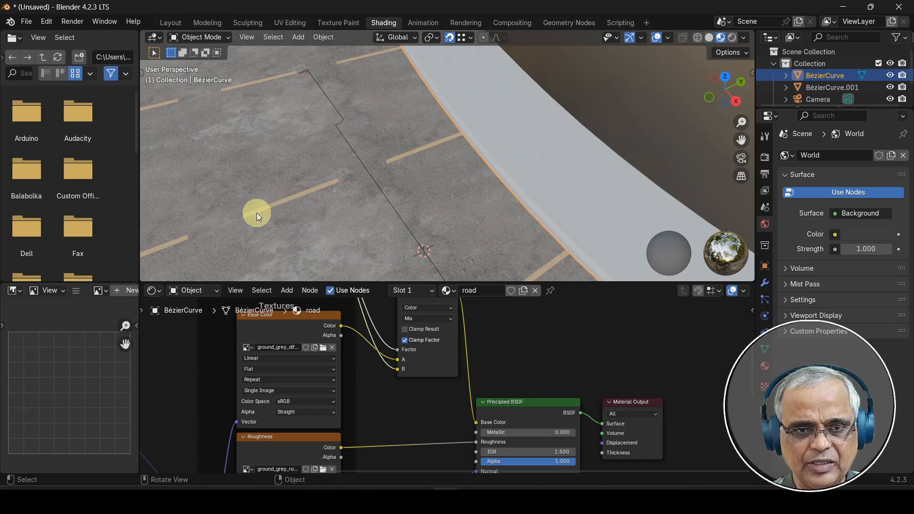
scroll(280, 193, "up", 2)
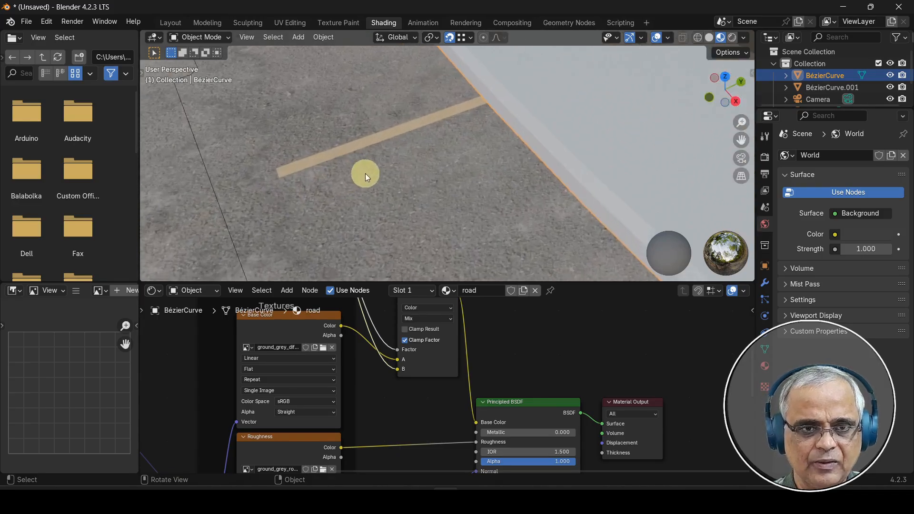
scroll(375, 241, "down", 2)
scroll(375, 242, "down", 2)
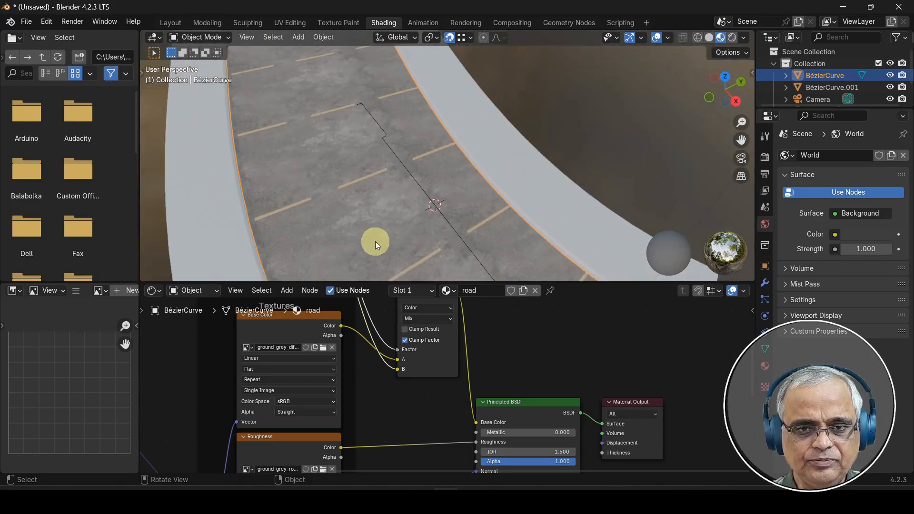
middle_click_drag(394, 248, 506, 267)
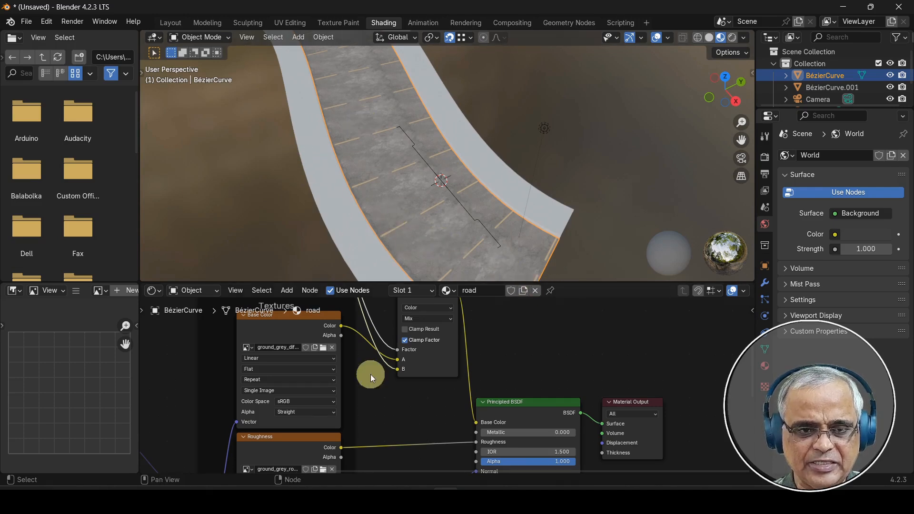
middle_click_drag(256, 456, 470, 452)
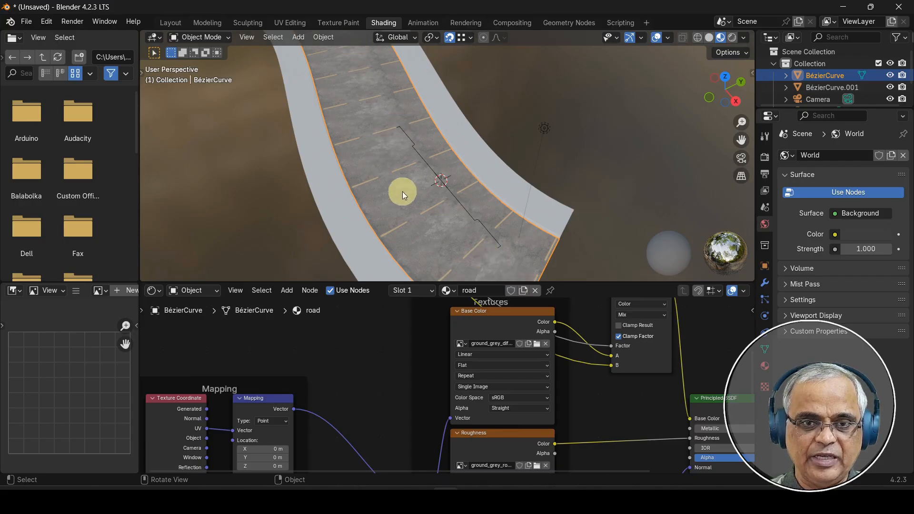
scroll(390, 370, "down", 2)
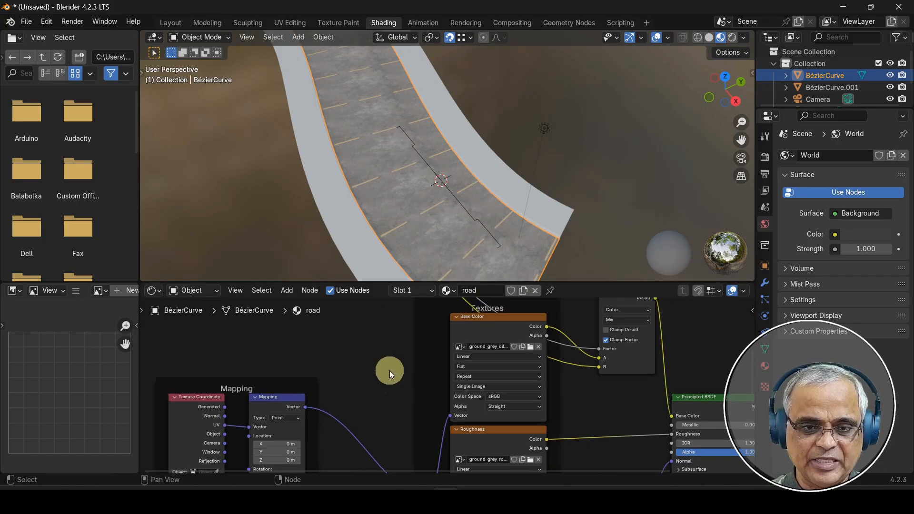
middle_click_drag(394, 365, 415, 458)
scroll(393, 316, "up", 3)
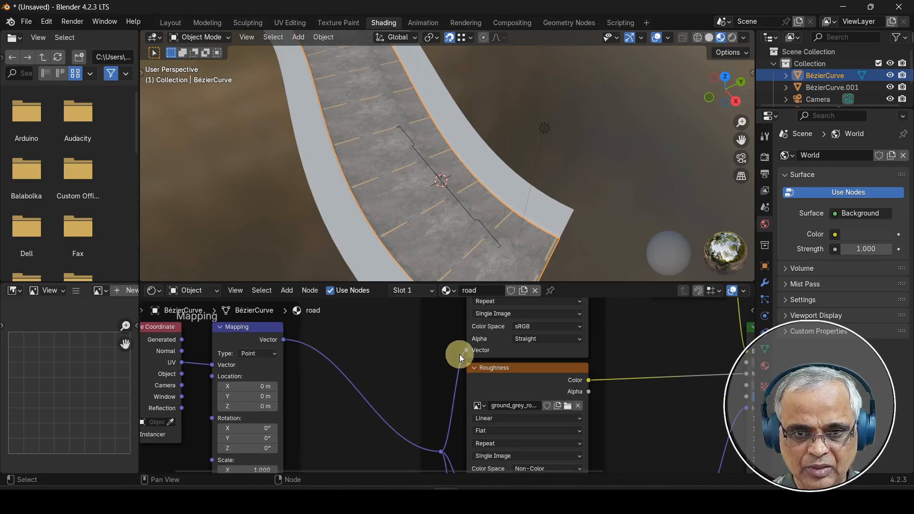
scroll(447, 400, "down", 2)
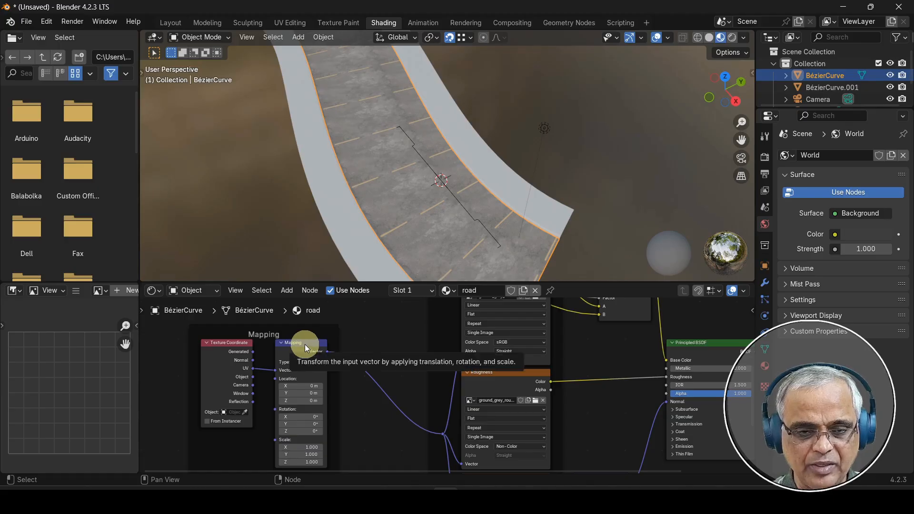
middle_click_drag(359, 381, 474, 408)
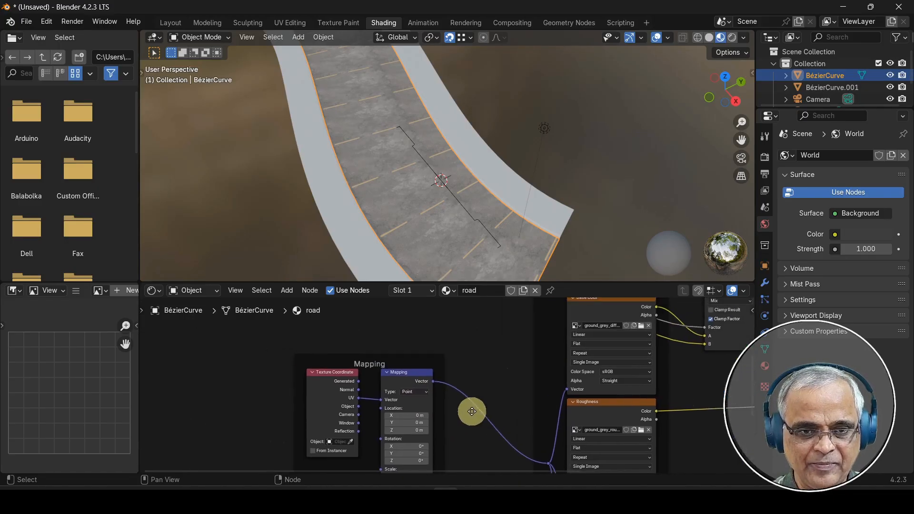
scroll(344, 395, "up", 2)
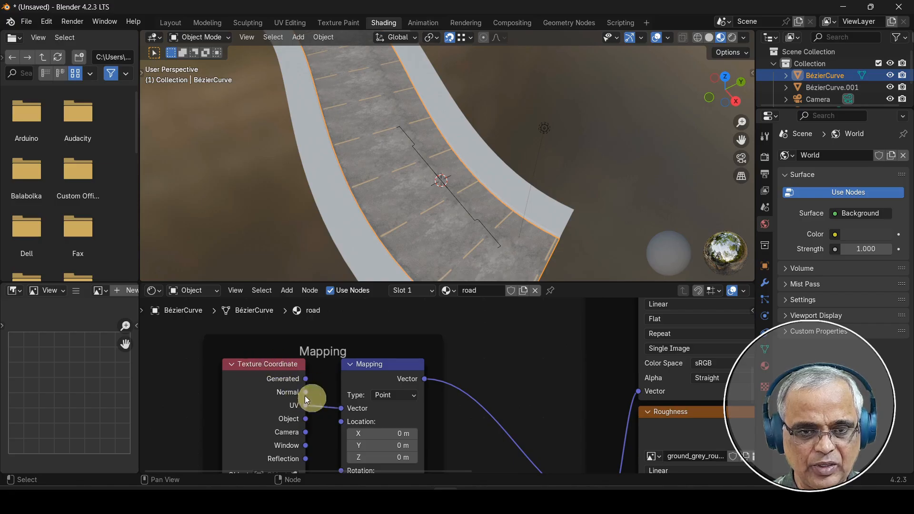
scroll(486, 427, "down", 6)
middle_click_drag(479, 428, 480, 336)
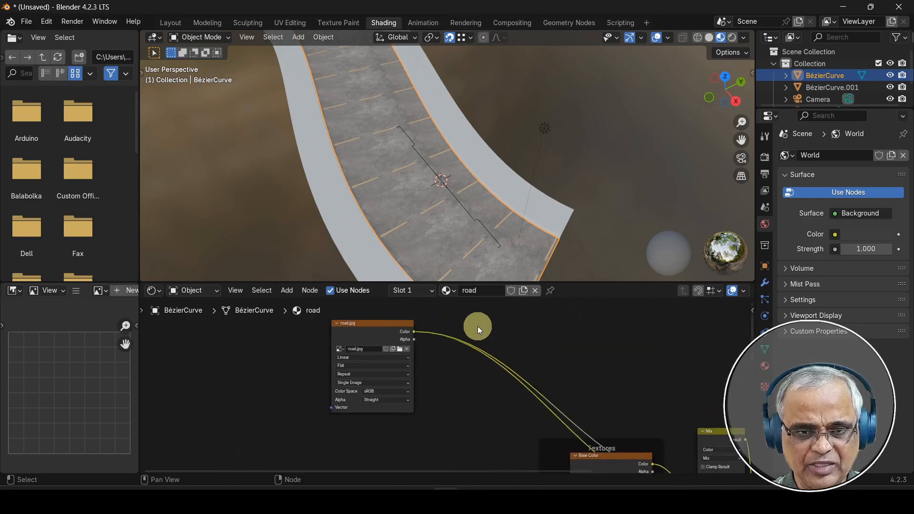
Step: Add a Mapping node to the left of the road.jpg texture node
middle_click_drag(353, 408, 441, 441)
scroll(433, 396, "up", 4)
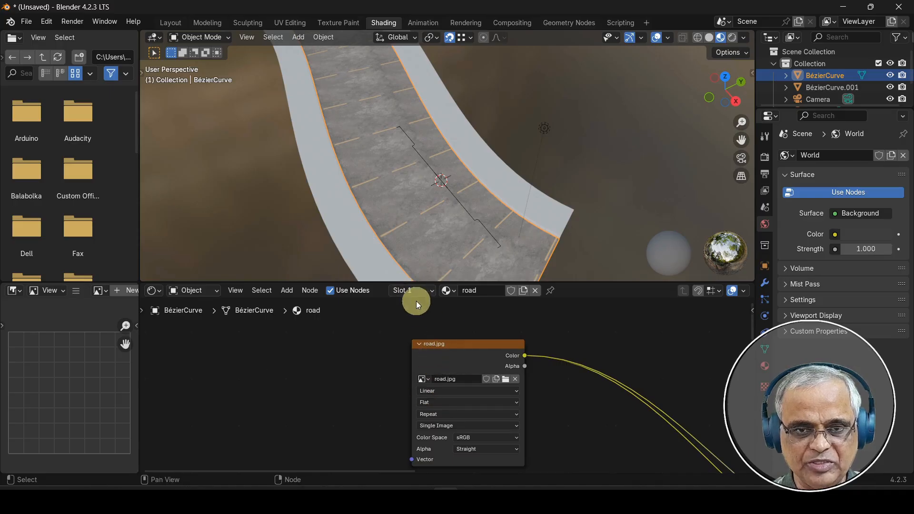
key("shift+a")
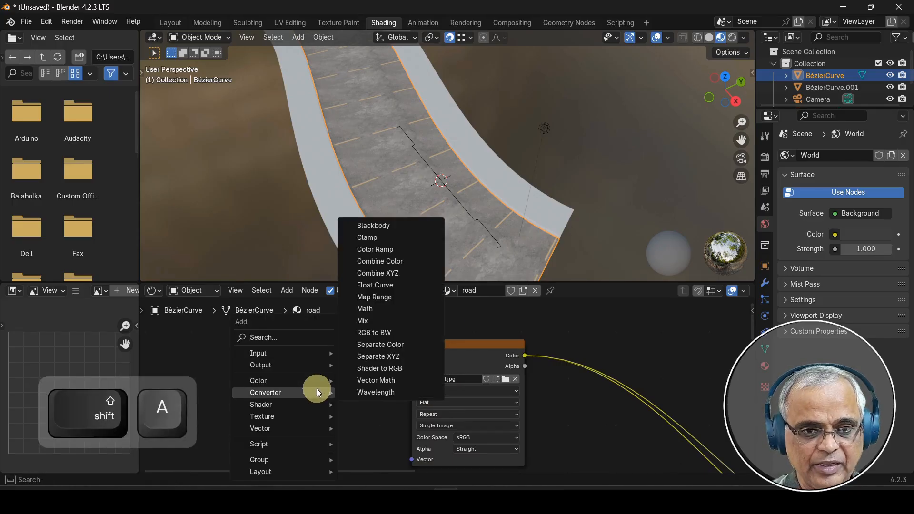
mouse_move(291, 353)
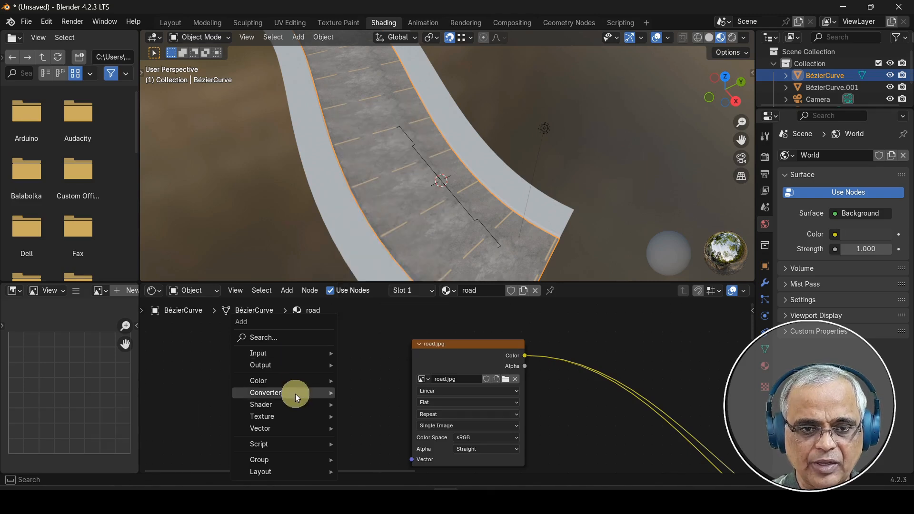
mouse_move(299, 414)
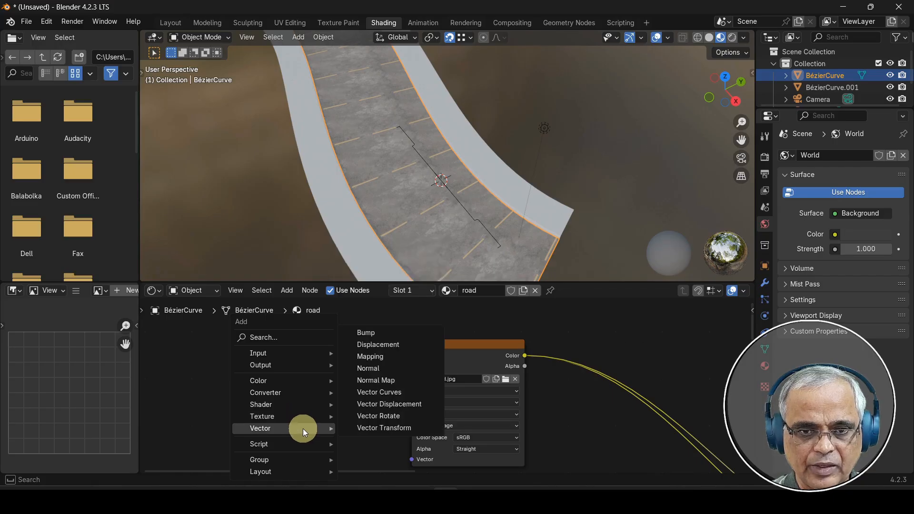
left_click(371, 356)
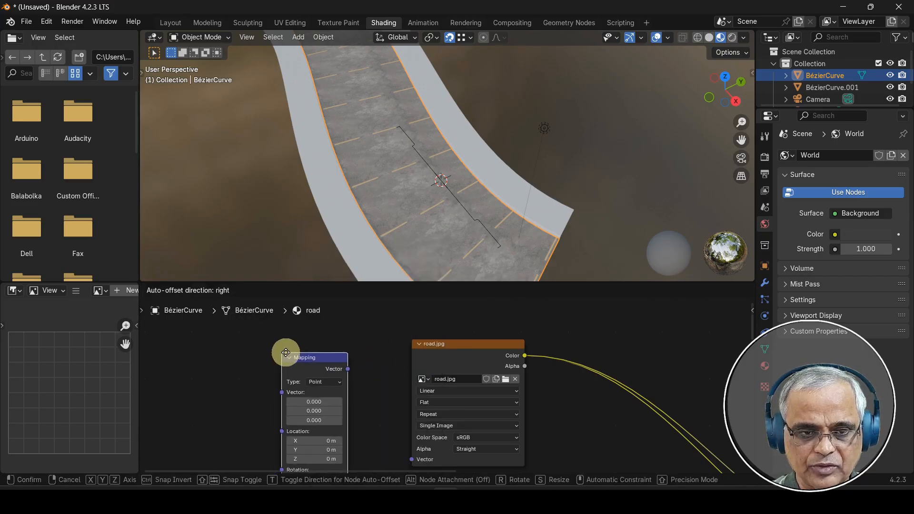
left_click(285, 352)
middle_click_drag(362, 412, 479, 383)
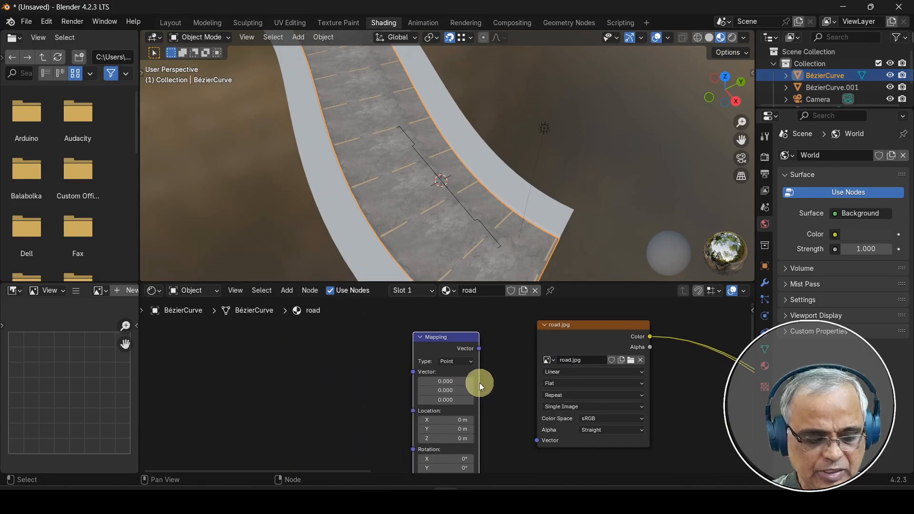
key("shift+a")
mouse_move(254, 341)
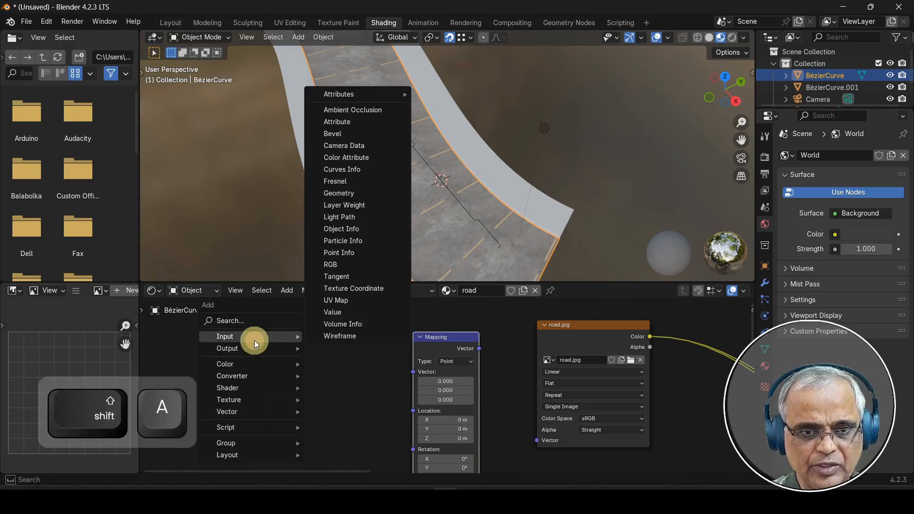
left_click(357, 286)
right_click(290, 316)
Step: Add a Texture Coordinate node to the left of the new Mapping node
key("shift+a")
mouse_move(289, 357)
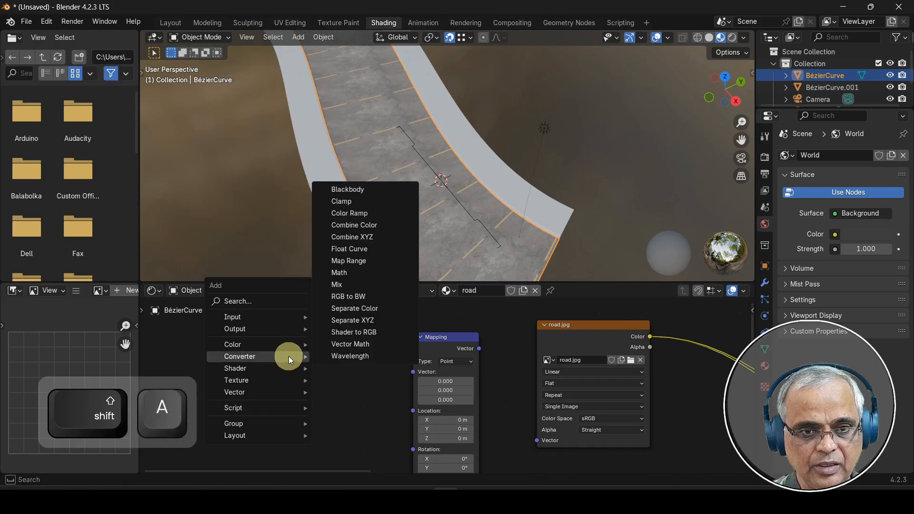
mouse_move(264, 319)
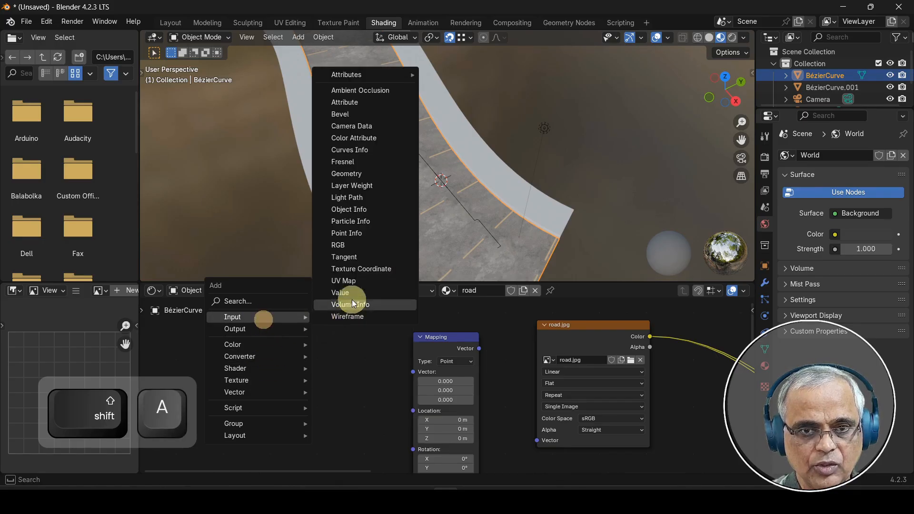
left_click(360, 269)
left_click(295, 364)
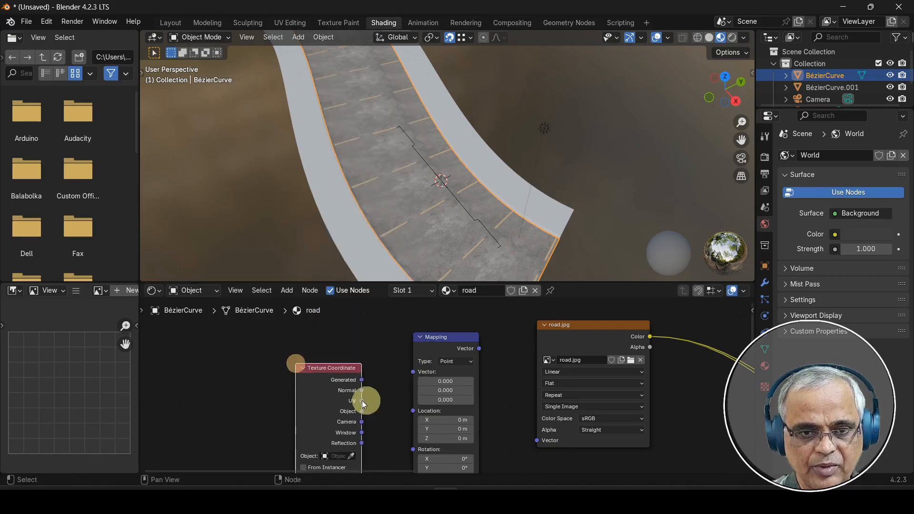
Step: Connect the Texture Coordinate node's UV output to the new Mapping node and the Mapping output to the road.jpg texture's Vector input
scroll(375, 424, "up", 3)
left_click_drag(306, 415, 383, 369)
scroll(344, 427, "down", 2)
middle_click_drag(468, 430, 327, 413)
left_click_drag(351, 327, 419, 437)
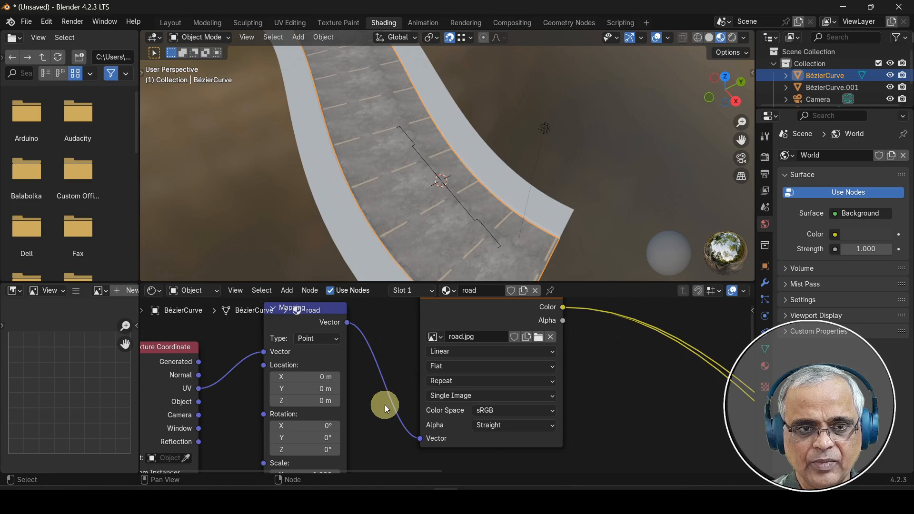
Step: Set the Z rotation of the Mapping node feeding the road.jpg texture to 90°
scroll(383, 401, "down", 1)
middle_click_drag(367, 422, 411, 365)
scroll(318, 393, "up", 2)
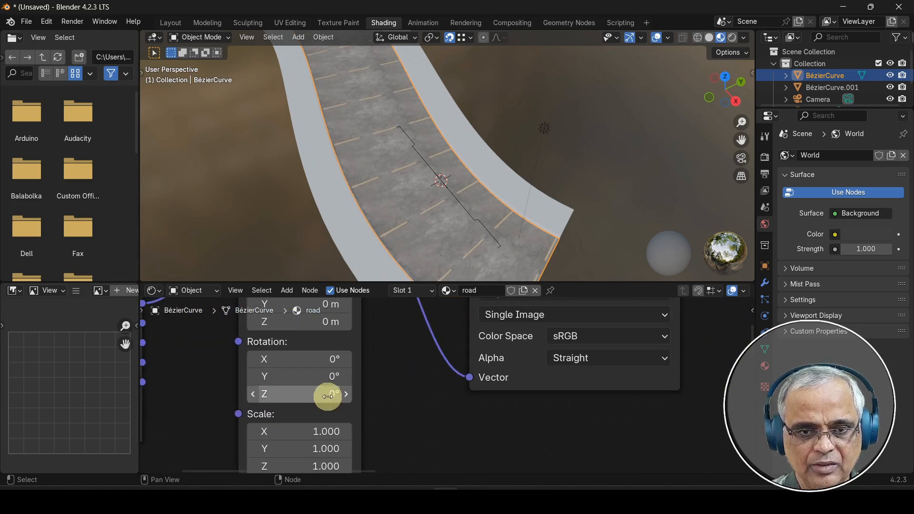
double_click(327, 395)
type("90")
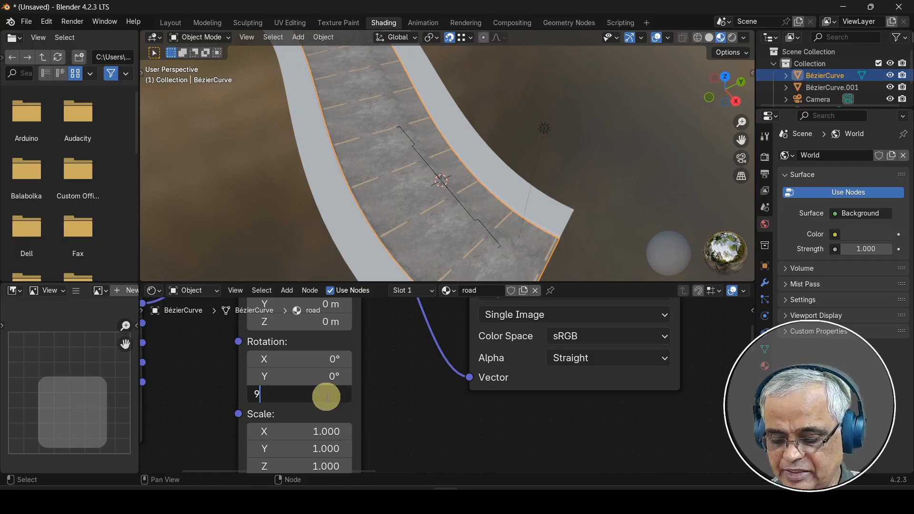
key("Return")
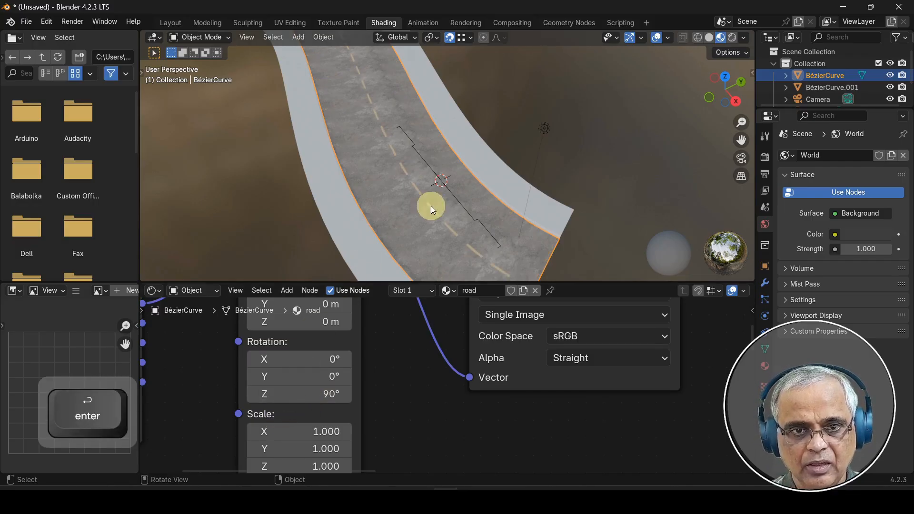
Step: Set the X scale of the road.jpg texture's Mapping node to 2
scroll(431, 206, "up", 2)
scroll(419, 233, "down", 2)
middle_click_drag(419, 233, 519, 260)
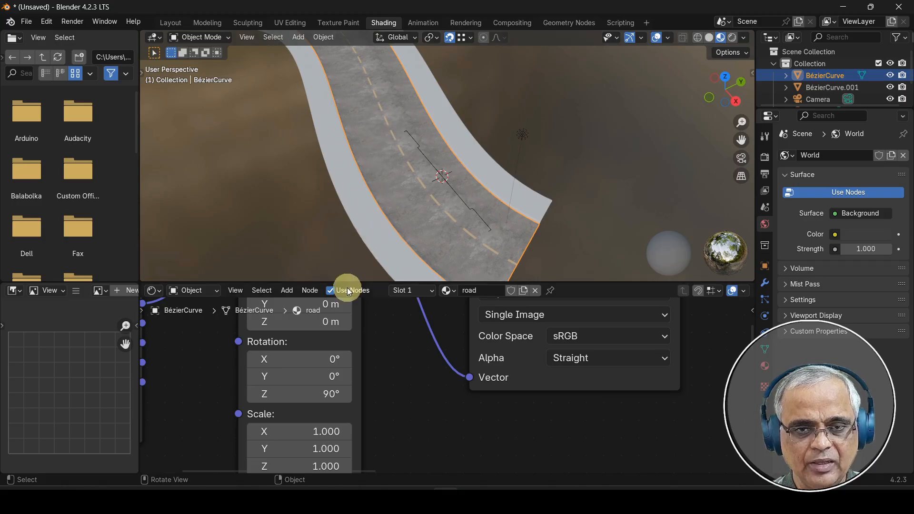
middle_click_drag(395, 379, 418, 458)
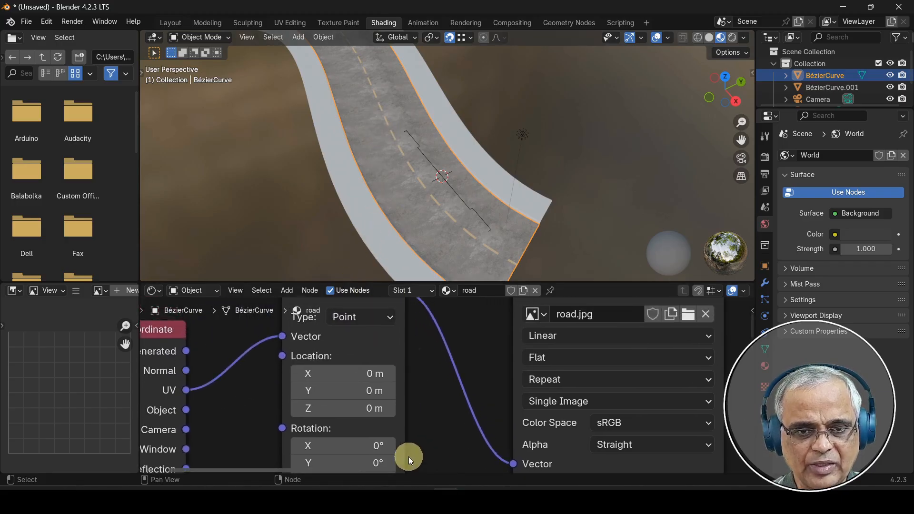
middle_click_drag(298, 430, 288, 471)
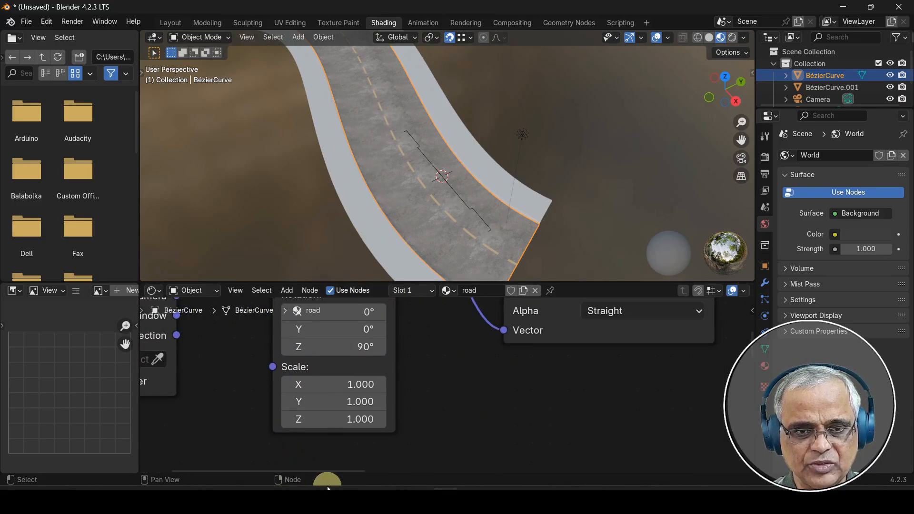
left_click(360, 385)
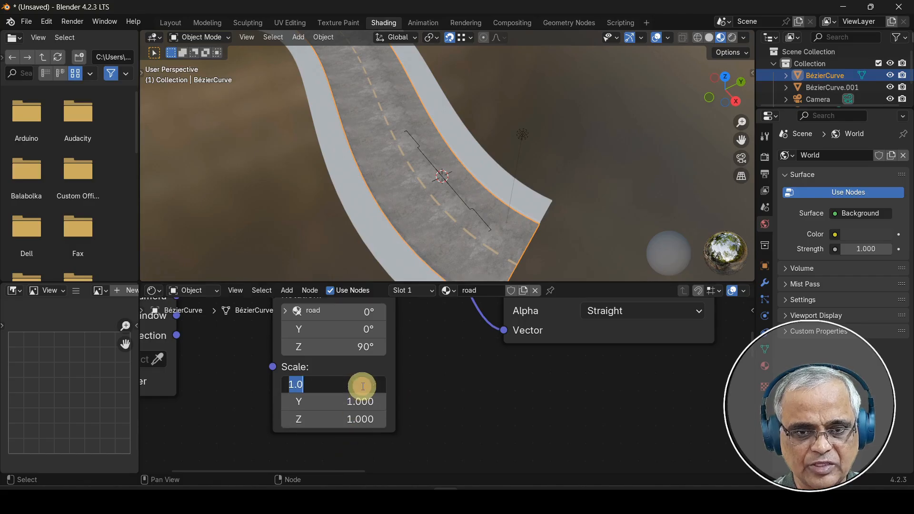
type("2")
key("Return")
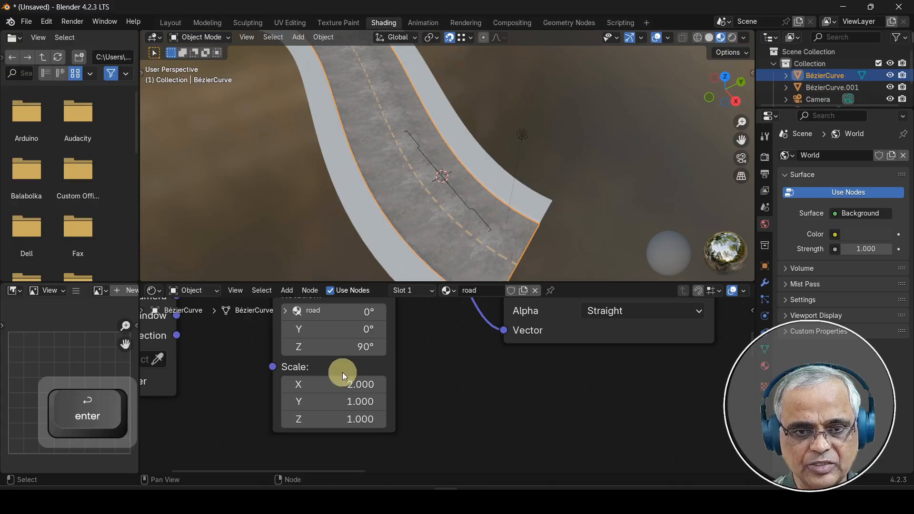
Step: Select the sidewalk object BézierCurve.001 and give it a new material named footpath
scroll(430, 199, "up", 3)
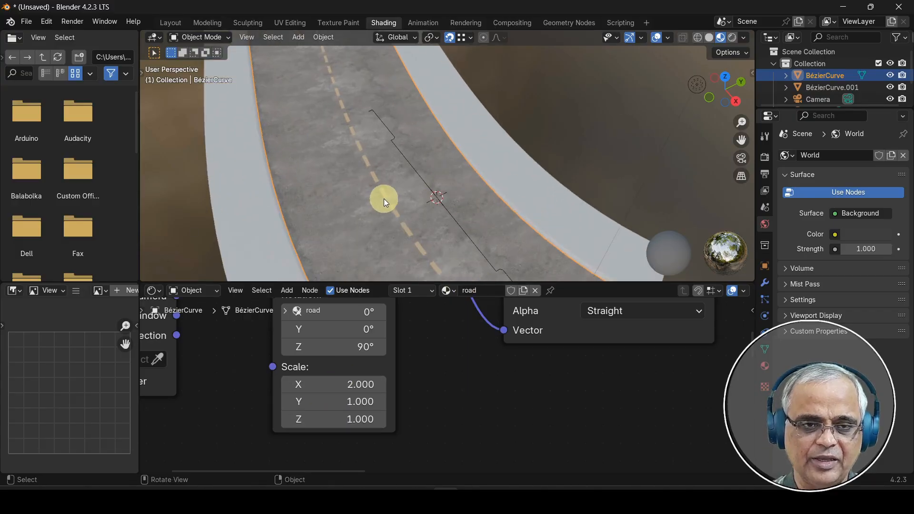
middle_click_drag(393, 222, 394, 198)
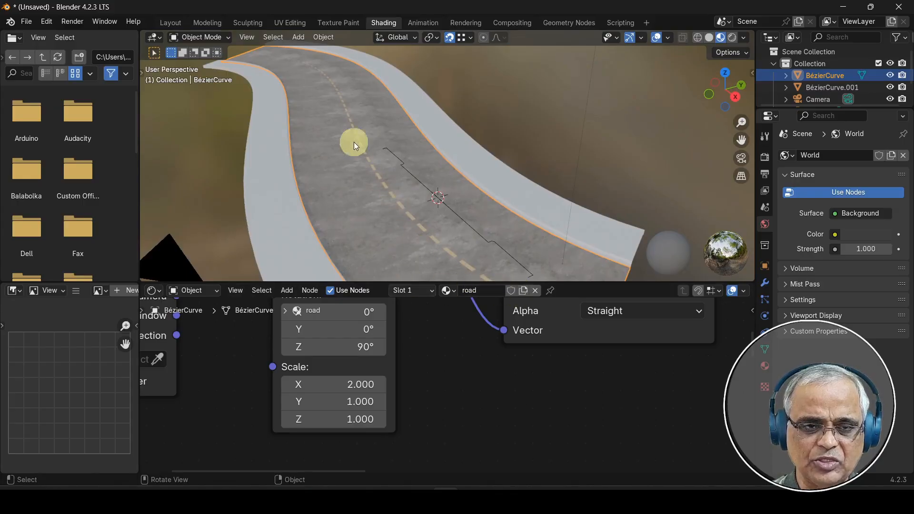
scroll(450, 211, "down", 2)
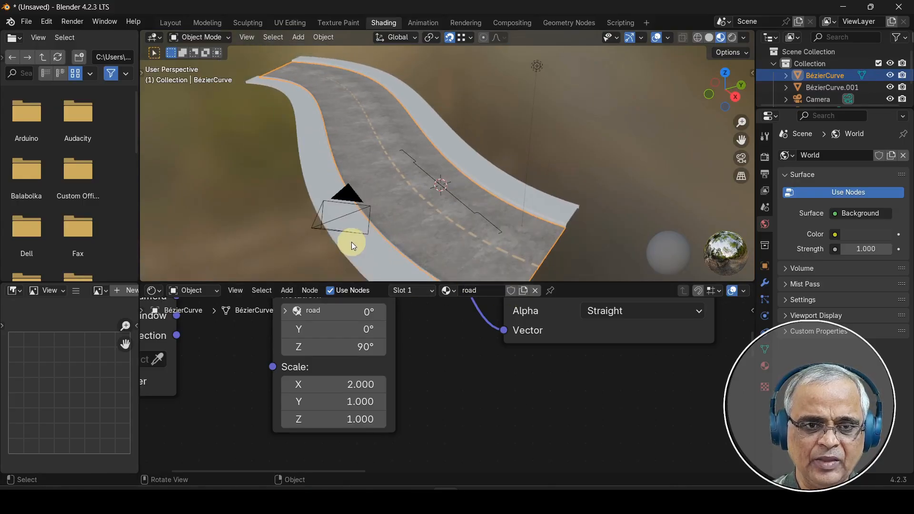
left_click(170, 22)
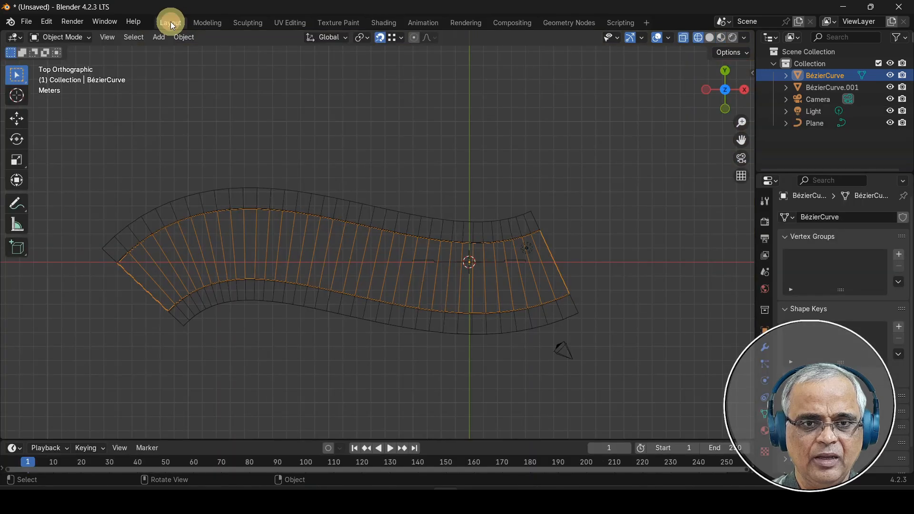
left_click(435, 220)
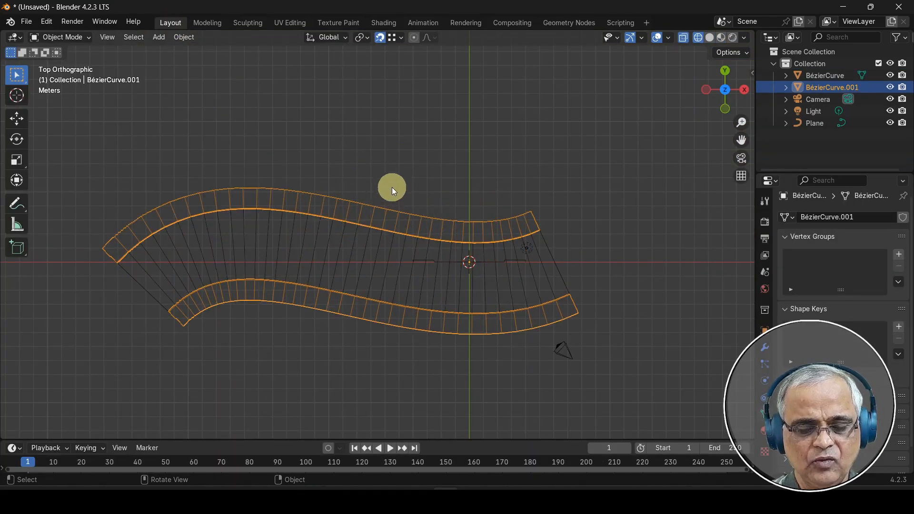
left_click(381, 22)
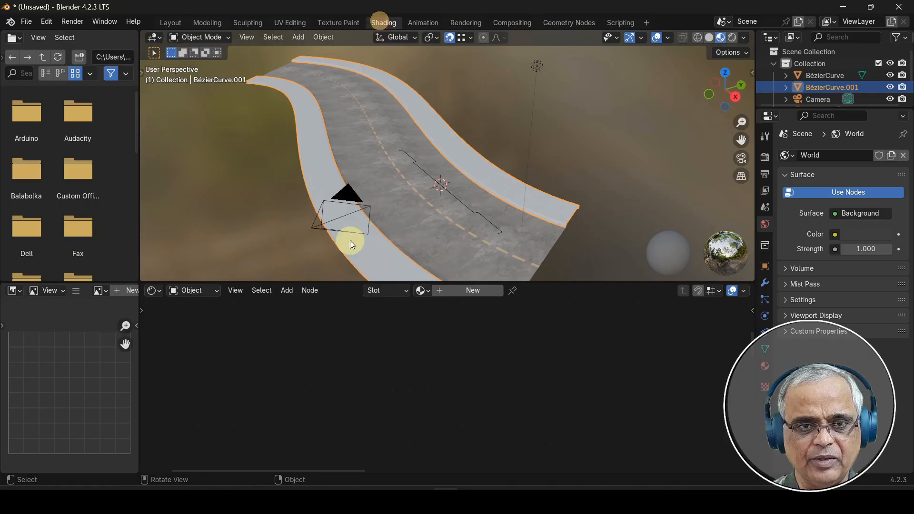
left_click(455, 292)
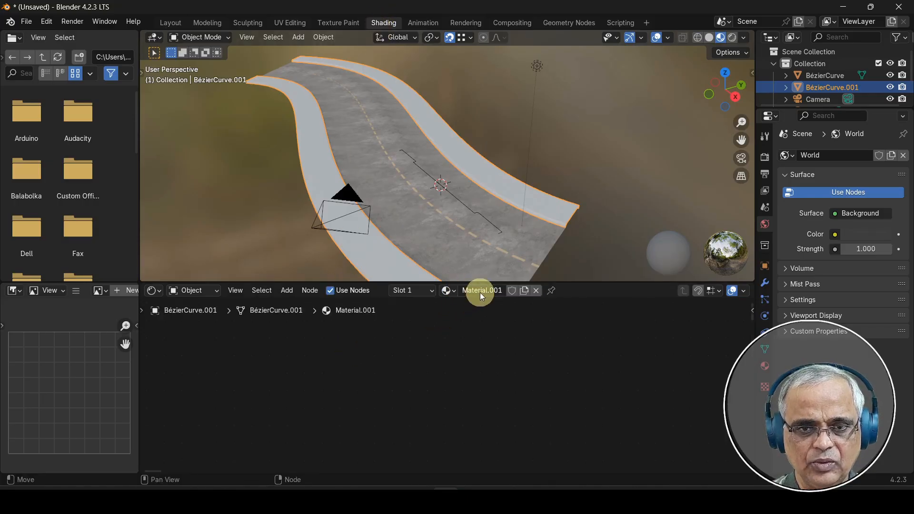
type("foo")
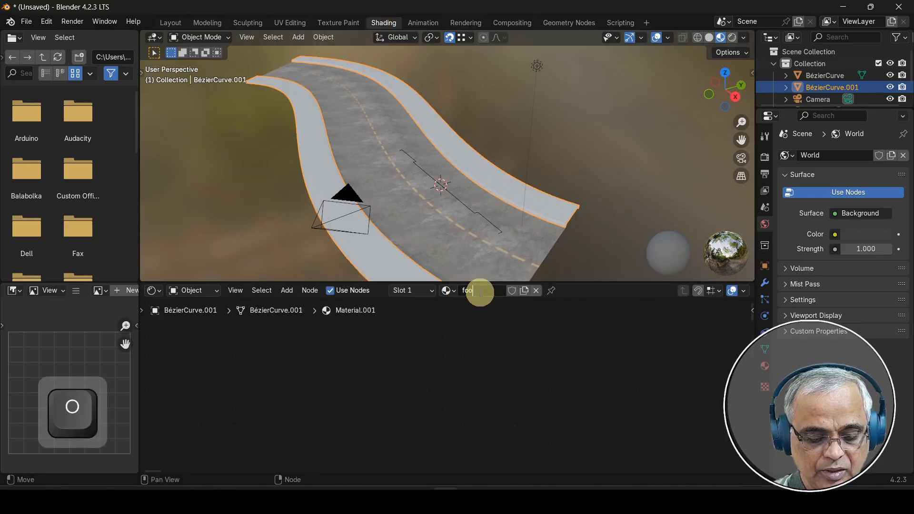
type("tpath")
key("Return")
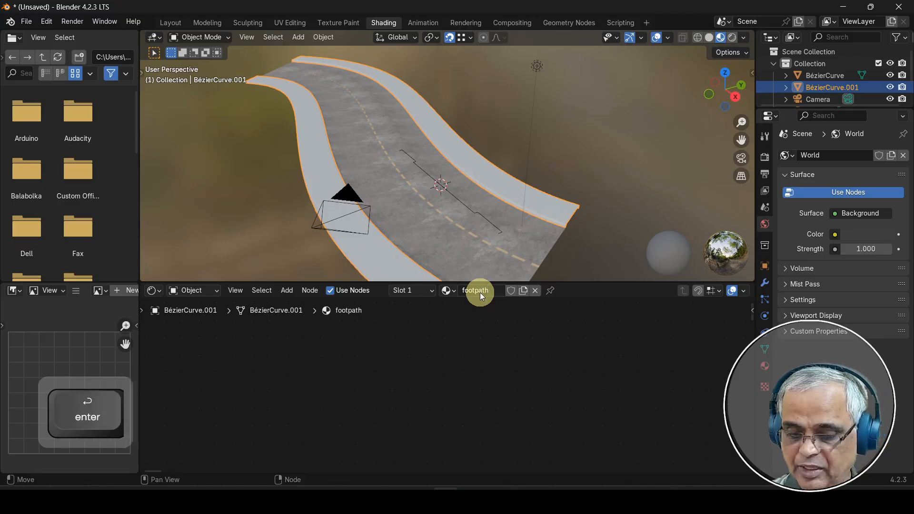
Step: Run Principled Texture Setup on the footpath shader with concrete_pavement_02_diff_1k.jpg, concrete_pavement_02_nor_gl_1k.jpg and concrete_pavement_02_rough_1k.jpg from the foot_path folder
middle_click_drag(422, 410, 494, 377)
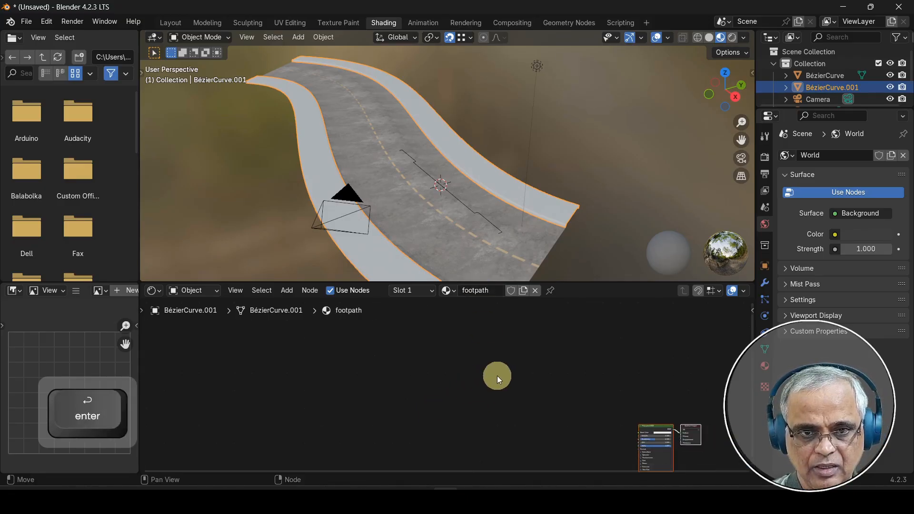
middle_click_drag(516, 441, 352, 443)
scroll(404, 387, "up", 5)
scroll(353, 436, "up", 4)
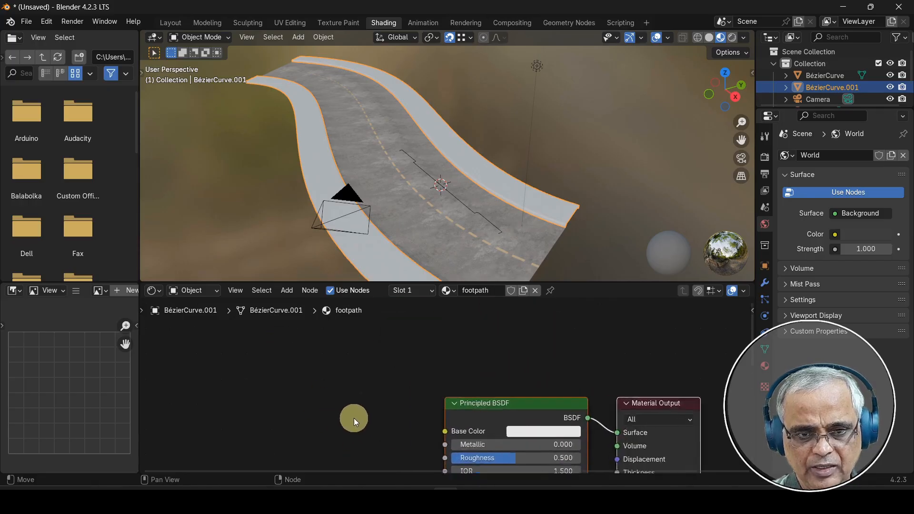
left_click(473, 357)
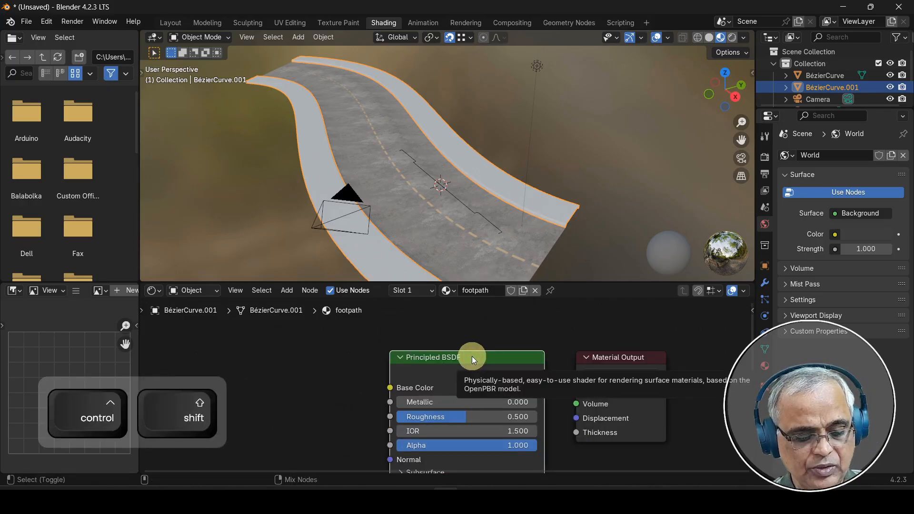
key("ctrl+shift+t")
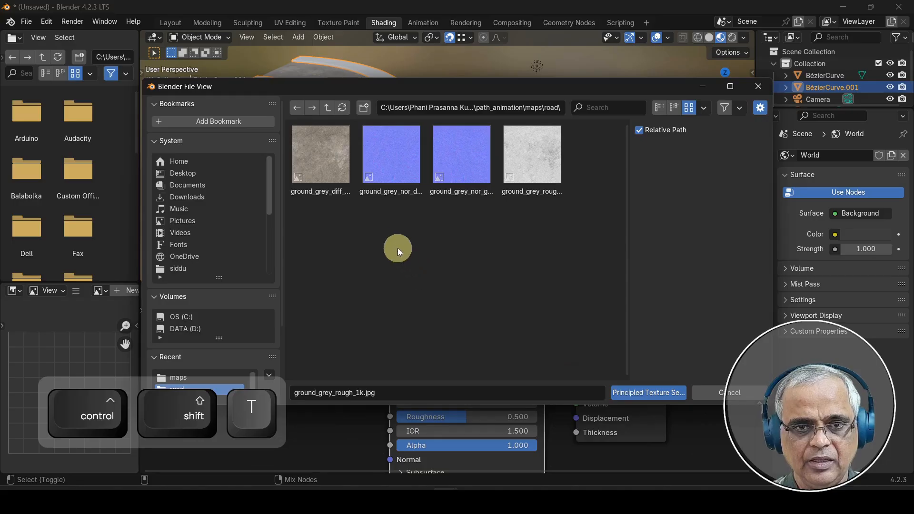
left_click(327, 108)
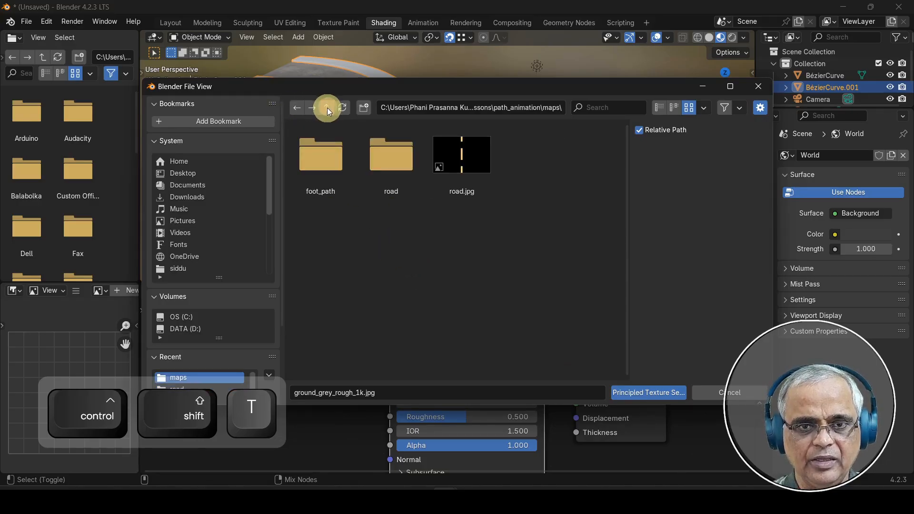
left_click(313, 158)
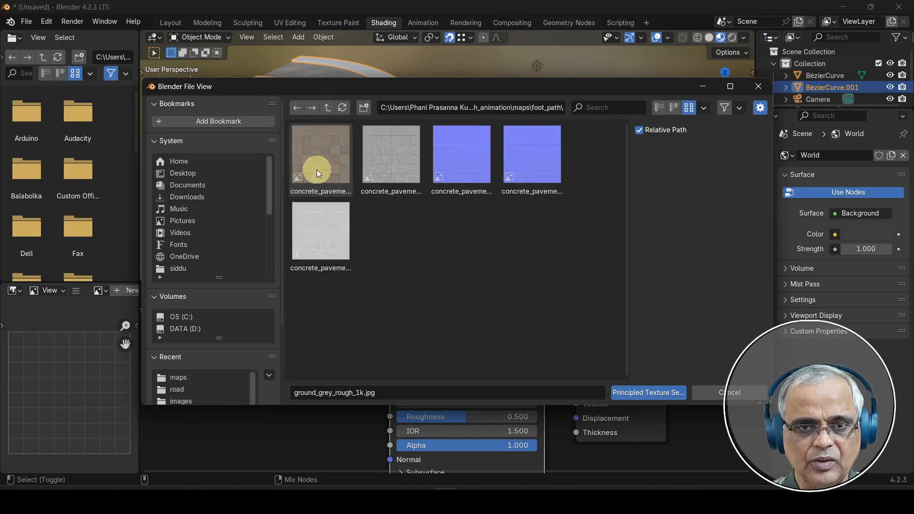
left_click(318, 164)
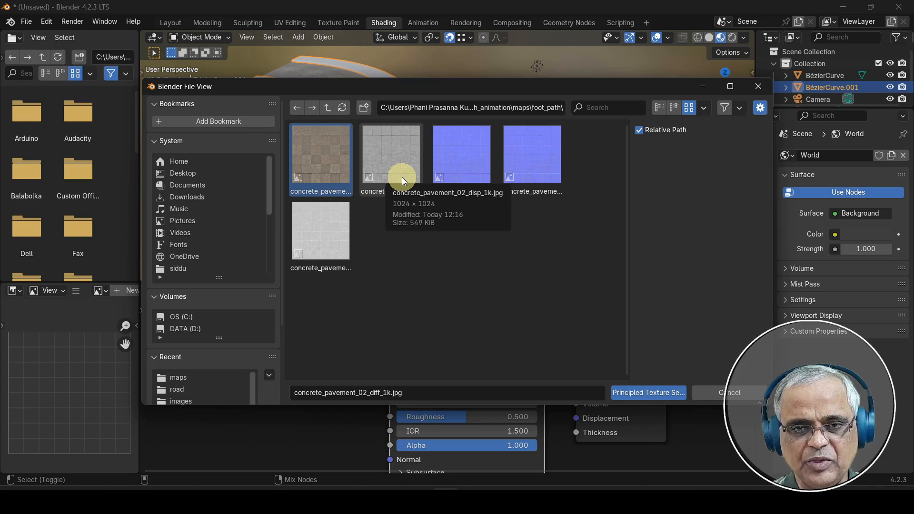
left_click(524, 164, "ctrl")
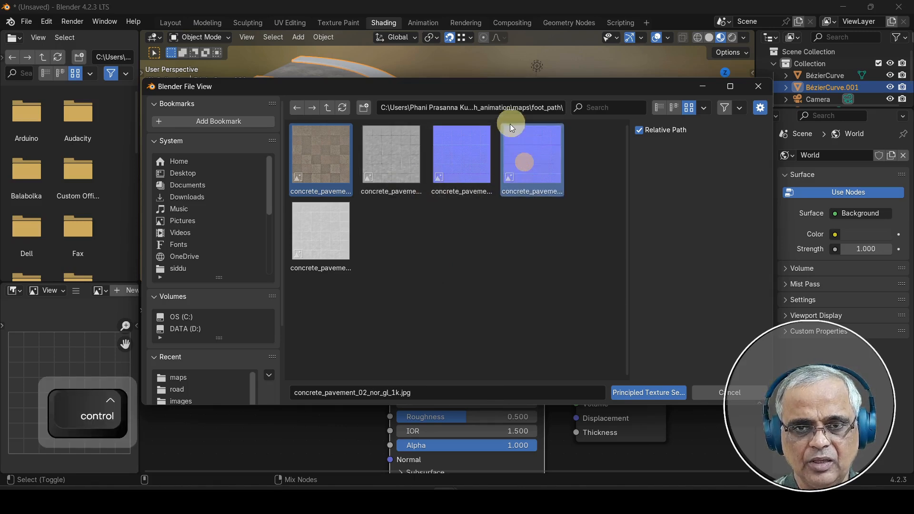
left_click(318, 238, "ctrl")
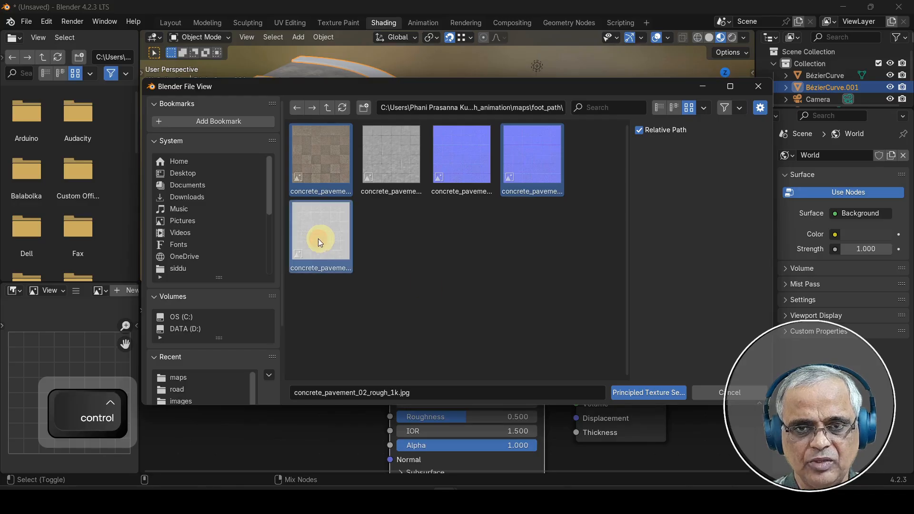
left_click(640, 392)
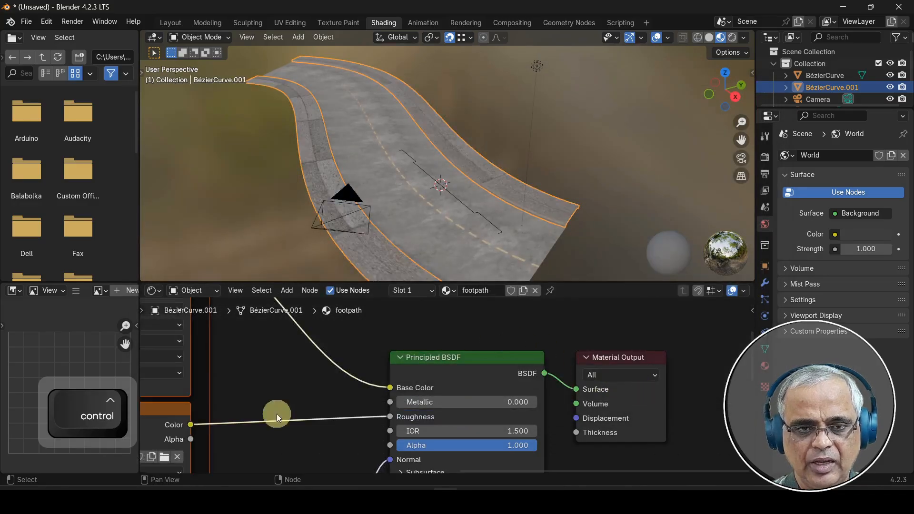
Step: Unwrap all faces of the sidewalk mesh using Smart UV Project with a 66° angle limit and the Scaled margin method
scroll(334, 407, "down", 8)
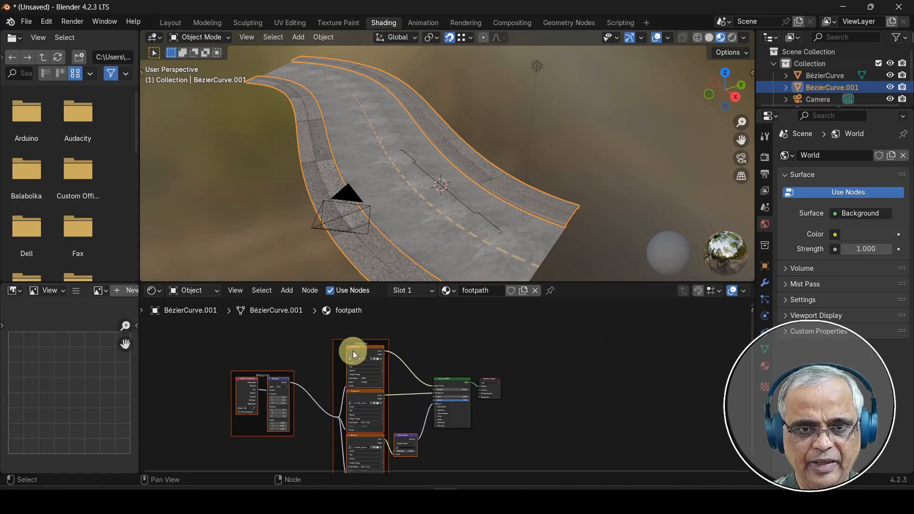
scroll(338, 257, "up", 2)
scroll(338, 257, "up", 2)
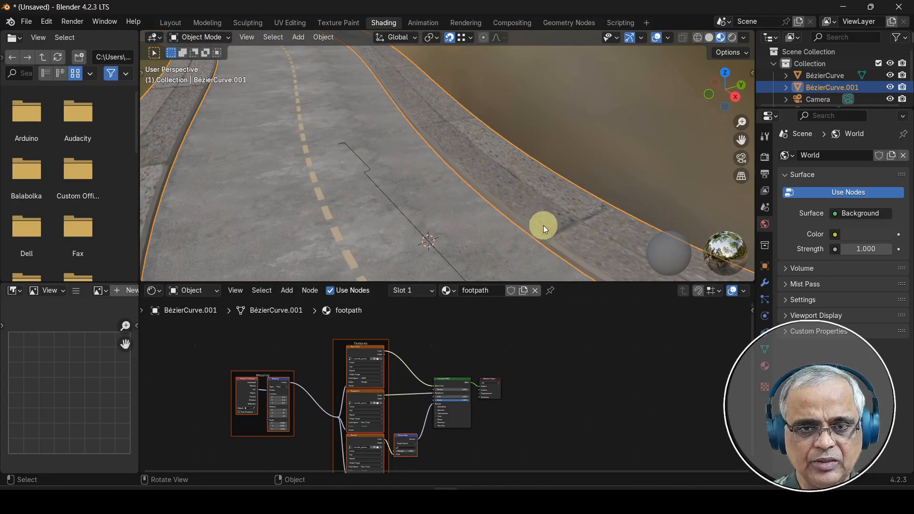
left_click(289, 23)
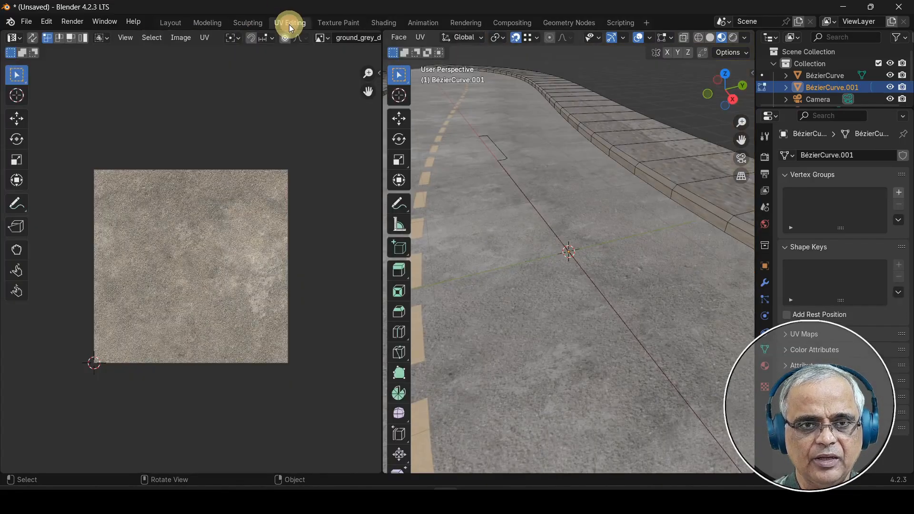
key("a")
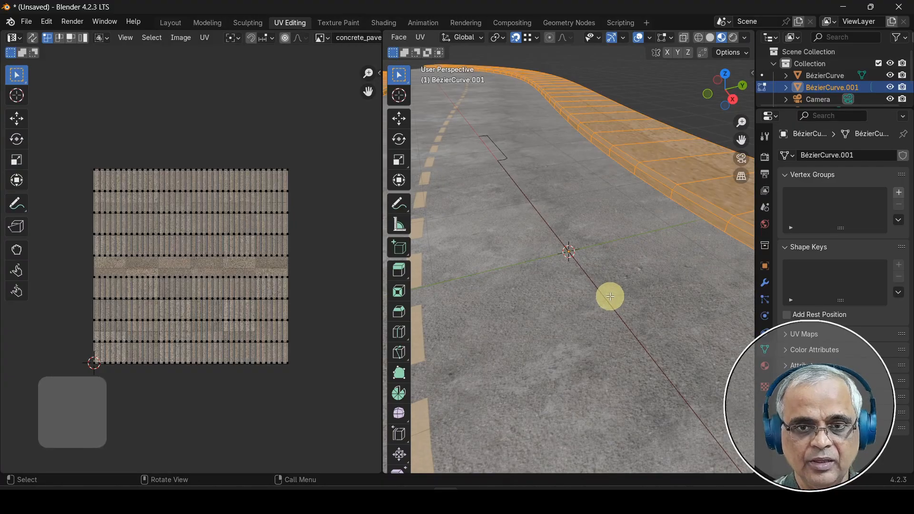
key("a")
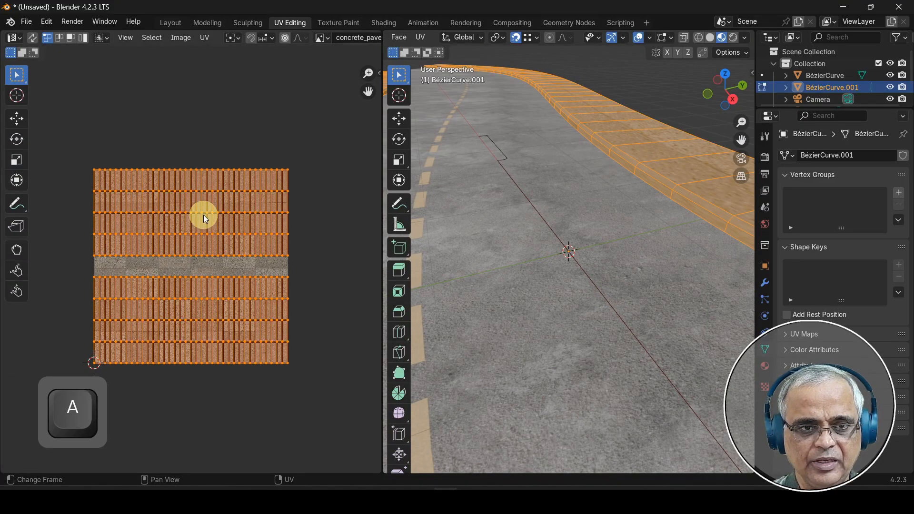
scroll(217, 318, "up", 5)
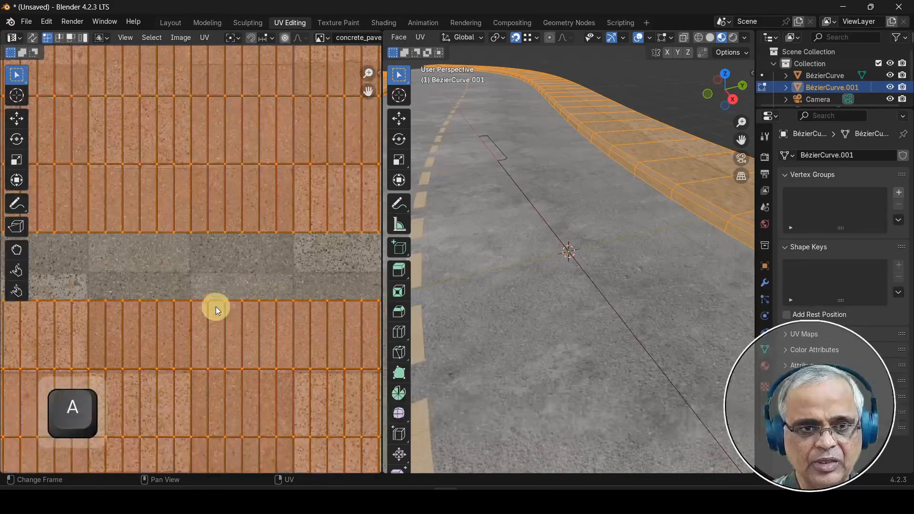
scroll(221, 298, "down", 6)
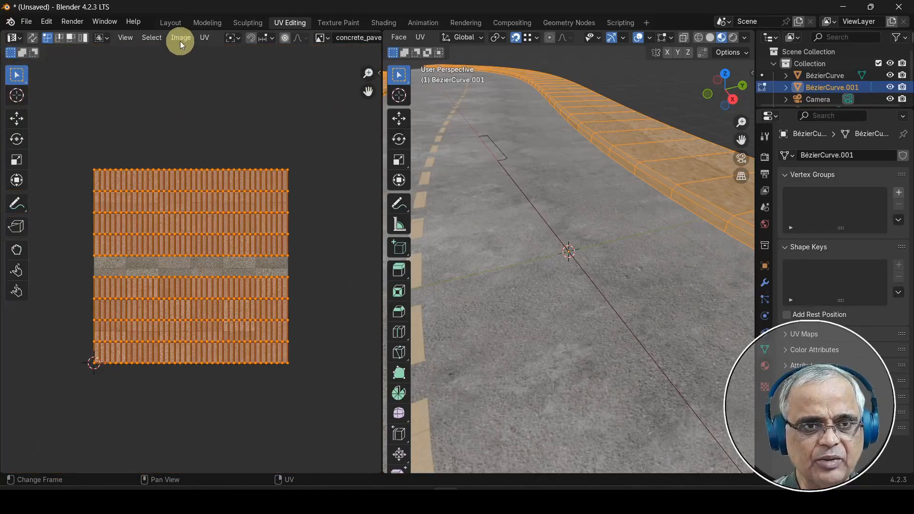
left_click(201, 37)
mouse_move(240, 154)
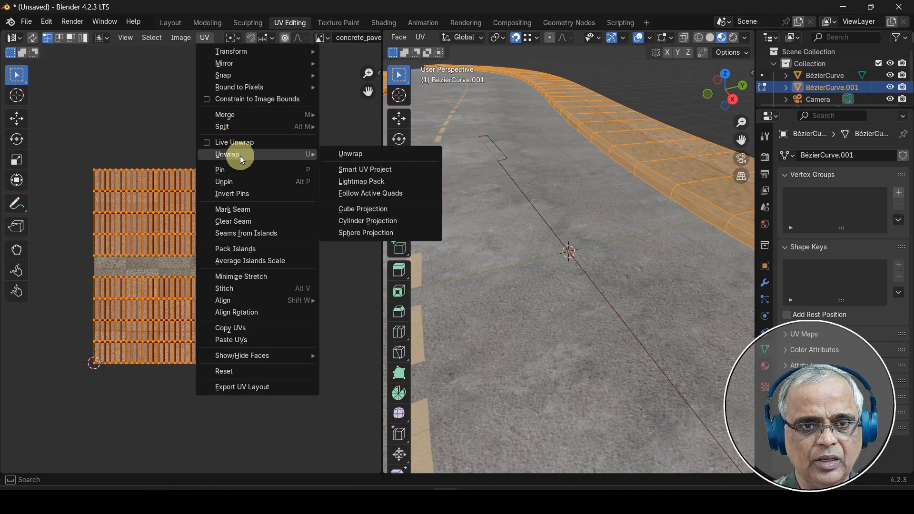
left_click(378, 169)
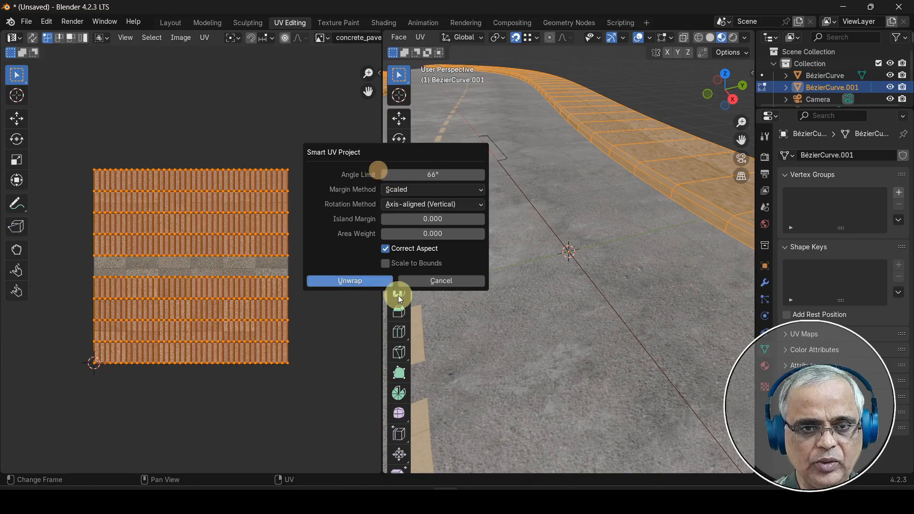
left_click(355, 280)
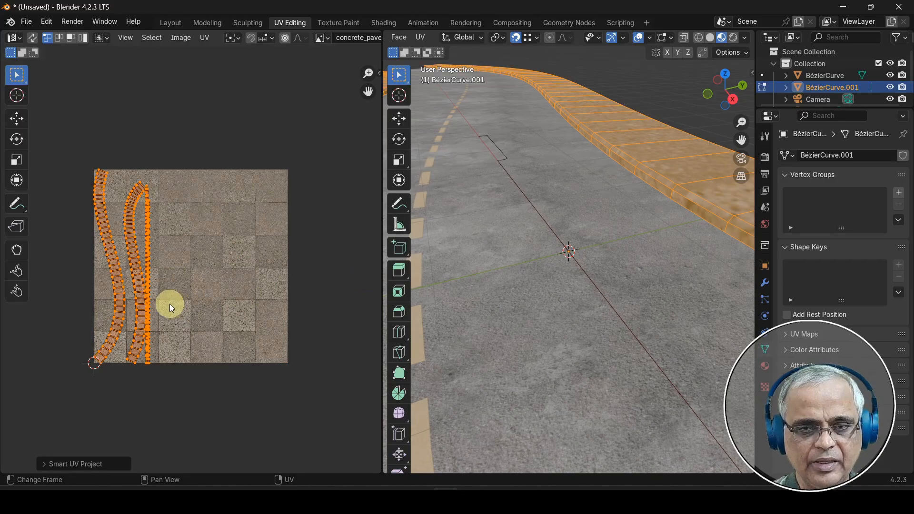
Step: Enlarge all the sidewalk UV islands over the pavement image in two scaling passes, the second by a factor of about 5.83
scroll(173, 303, "up", 4)
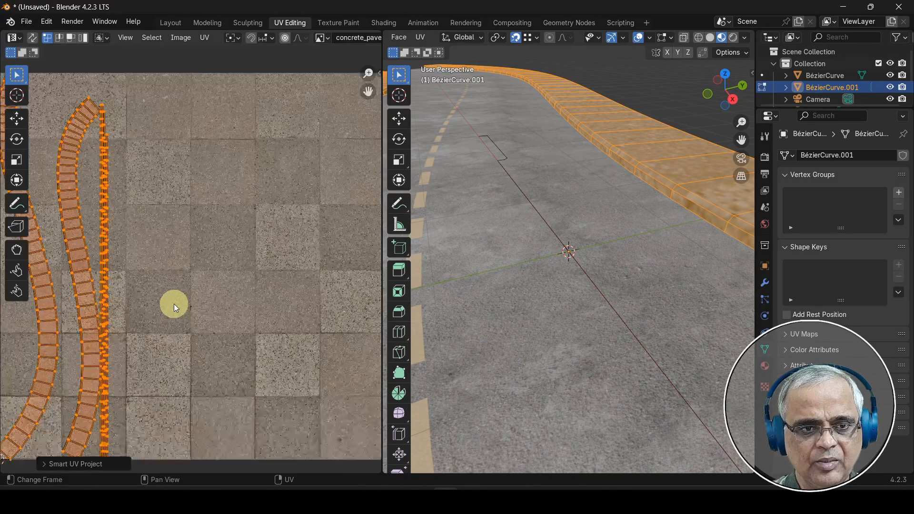
scroll(175, 302, "down", 4)
scroll(176, 302, "down", 1)
key("s")
left_click(295, 379)
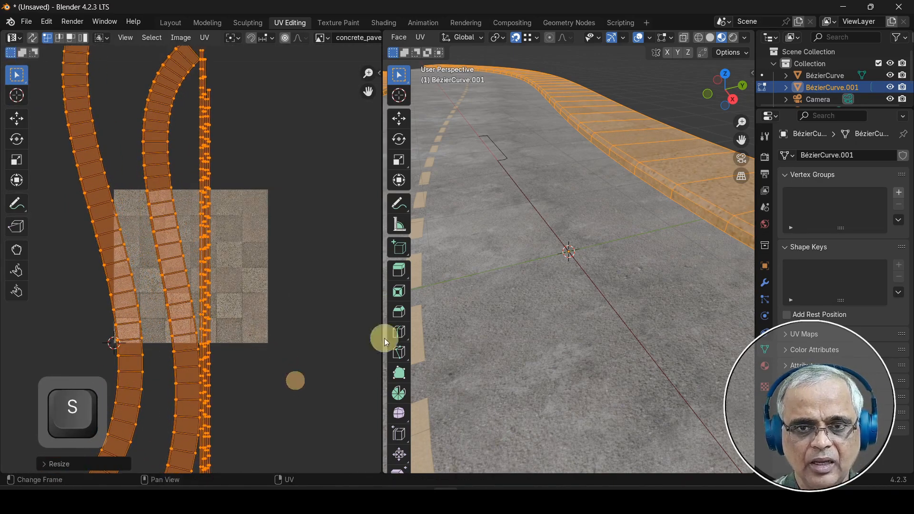
middle_click_drag(678, 210, 528, 283, "shift")
scroll(678, 293, "up", 5)
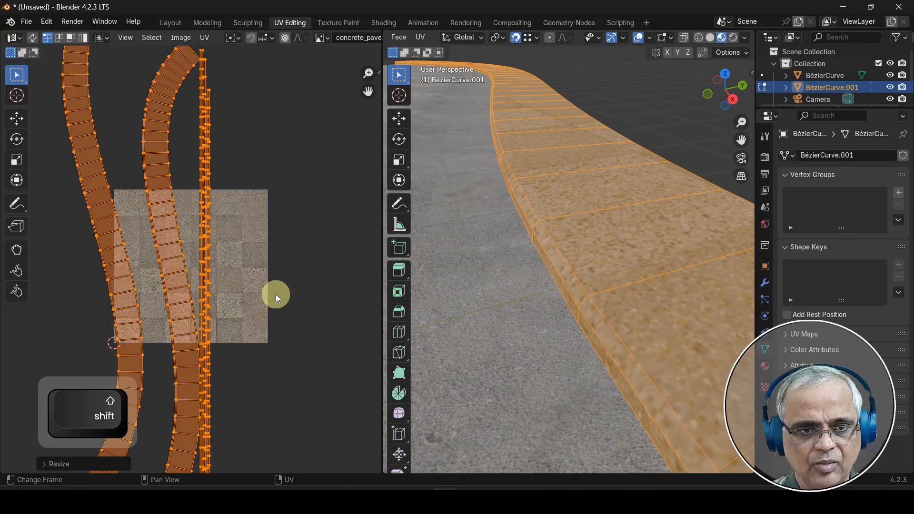
key("s")
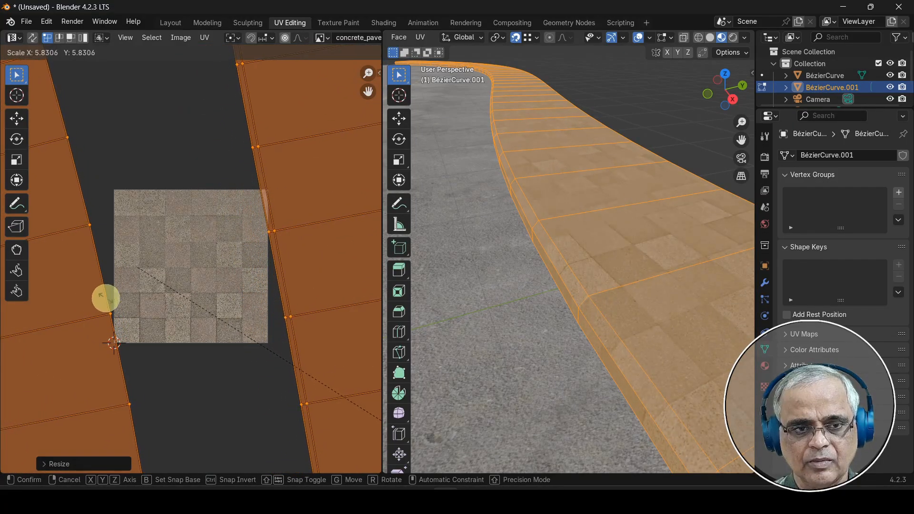
left_click(106, 298)
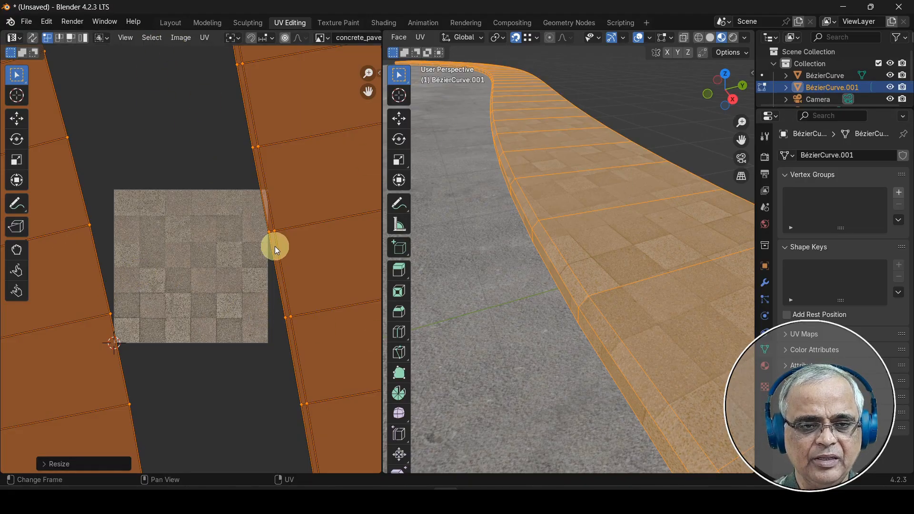
Step: Select all vertices of the leftmost curved UV island of the sidewalk
key("KP_Decimal")
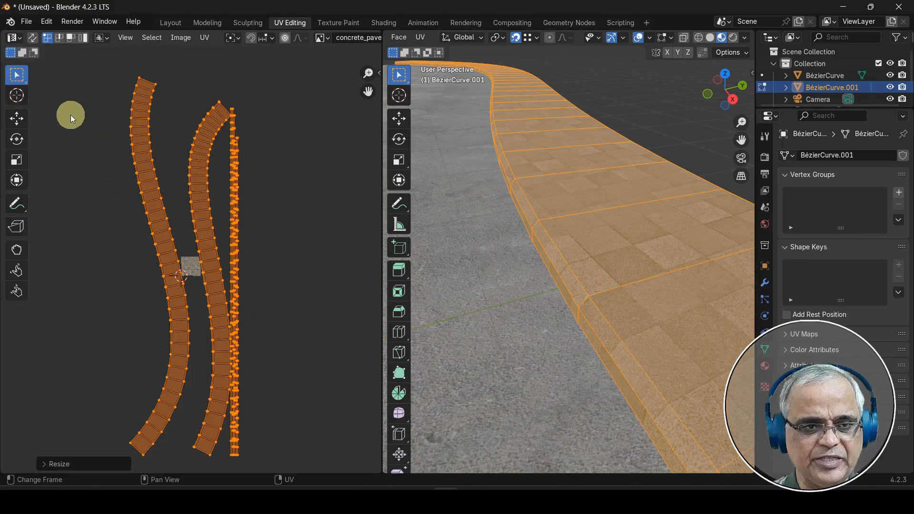
key("shift")
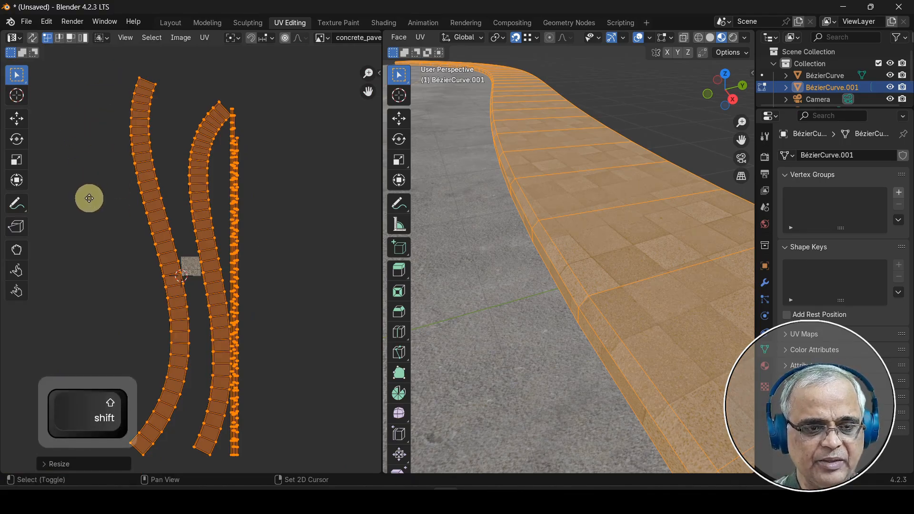
middle_click_drag(89, 197, 139, 180, "shift")
mouse_move(155, 143)
middle_mouse_down("shift")
mouse_move(168, 174)
mouse_move(161, 159)
middle_mouse_up("shift")
left_click_drag(127, 57, 227, 474, "shift")
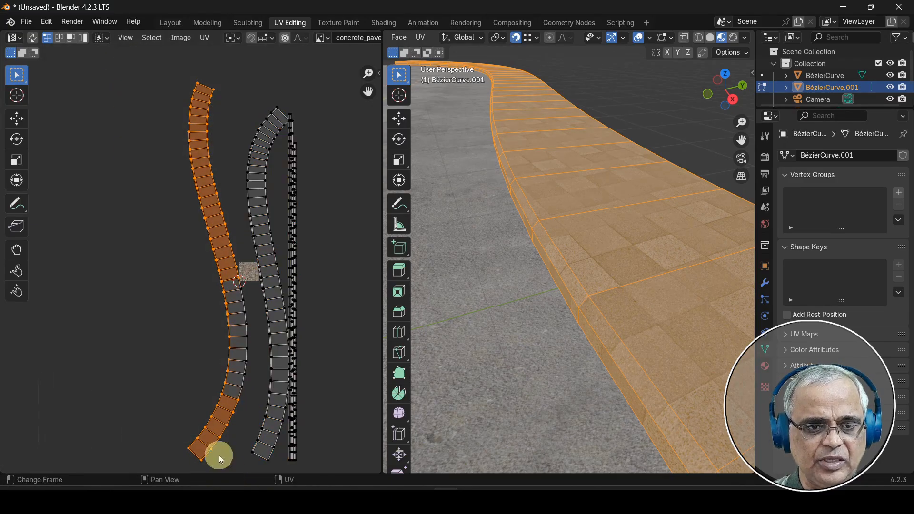
left_click_drag(167, 232, 251, 416, "shift")
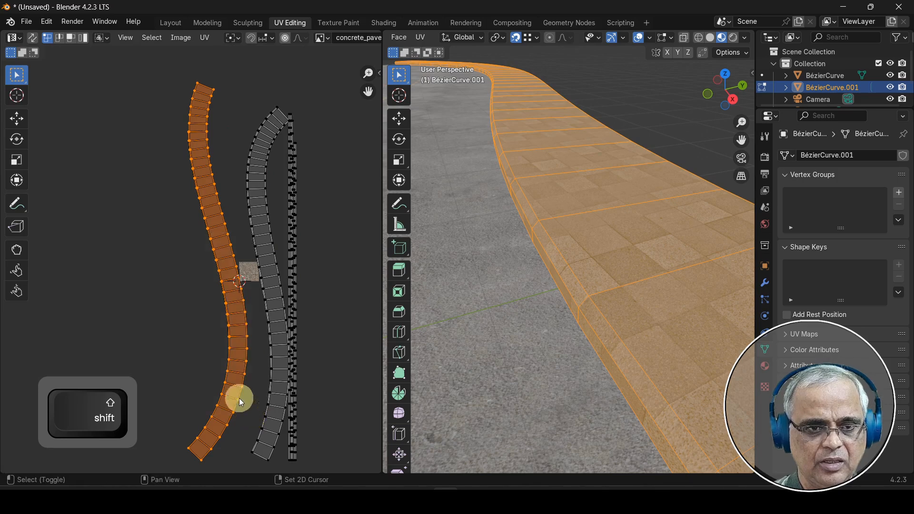
Step: Select only the left-edge vertices of the leftmost UV island and straighten them by scaling to 0 along X
left_click_drag(156, 61, 202, 262, "shift")
left_click_drag(170, 177, 201, 280, "shift")
left_click_drag(181, 215, 221, 306, "shift")
left_click_drag(195, 265, 227, 329, "shift")
left_click_drag(192, 286, 233, 369, "shift")
left_click_drag(187, 323, 231, 390, "shift")
left_click_drag(174, 364, 222, 412, "shift")
left_click_drag(144, 382, 211, 434, "shift")
left_click_drag(170, 407, 193, 454, "shift")
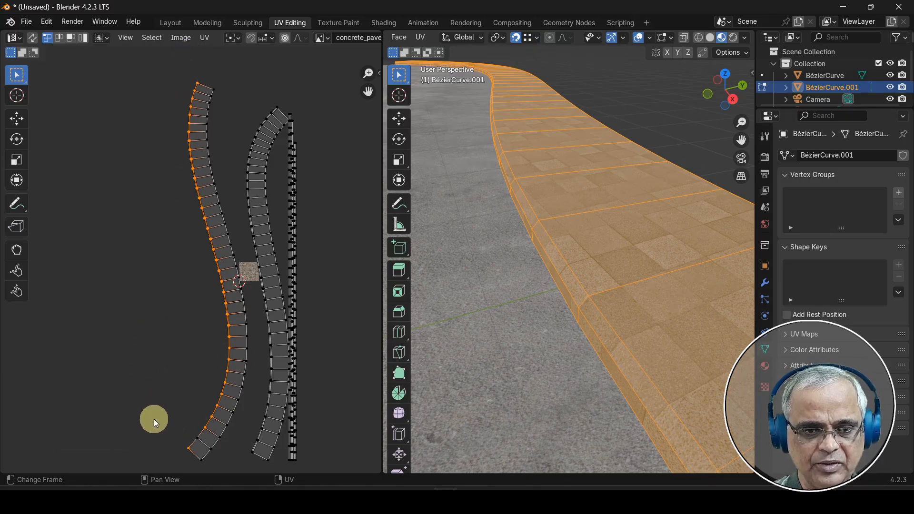
left_click(199, 446, "shift")
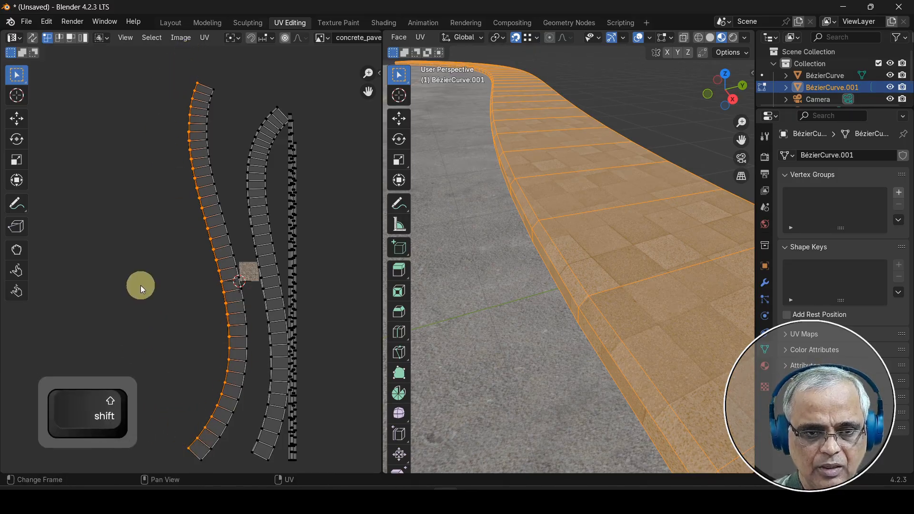
key("s")
key("x")
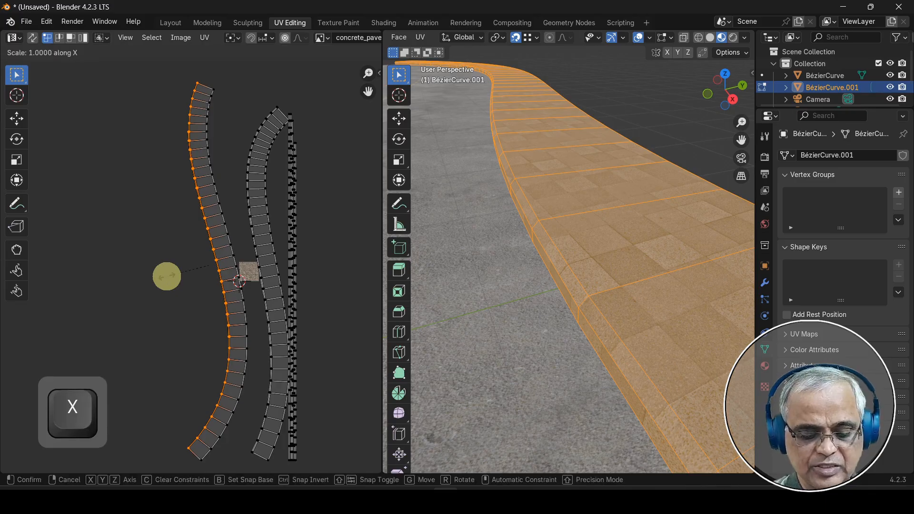
key("0")
key("Return")
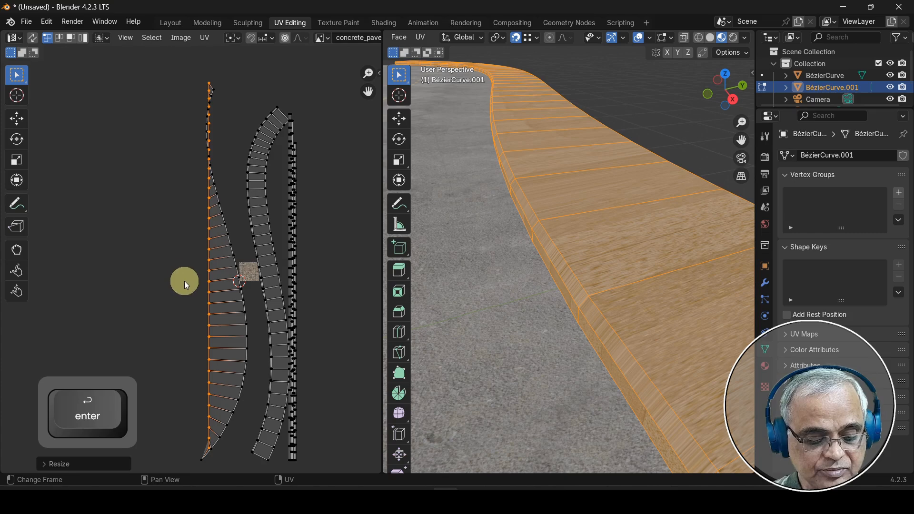
Step: Move the straightened left edge outward along X in two moves, clear of the island's curved right edge
key("g")
key("x")
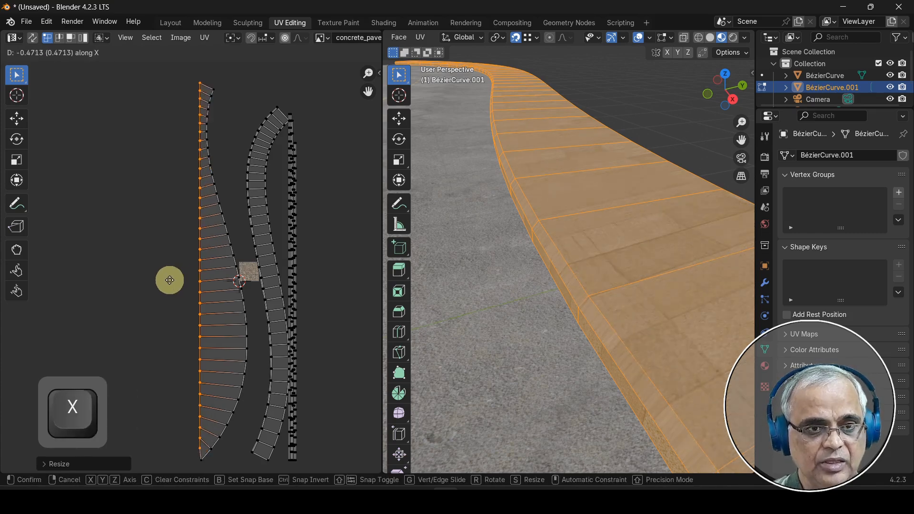
left_click(158, 281)
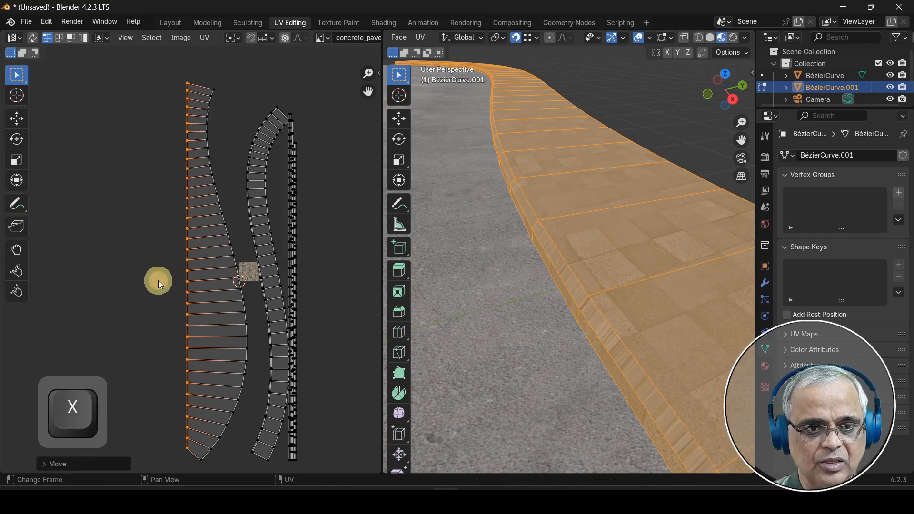
key("g")
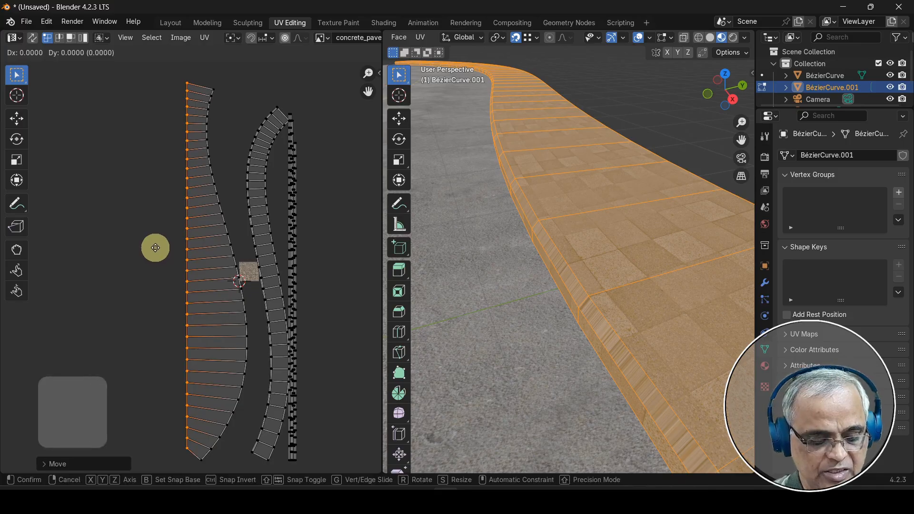
key("x")
left_click(107, 238)
Step: Select the right-edge vertices of the leftmost UV island and straighten them by scaling to 0 along X
left_click_drag(172, 67, 234, 289)
left_click_drag(196, 236, 242, 364, "shift")
left_click_drag(198, 261, 250, 396, "shift")
left_click_drag(184, 316, 243, 427, "shift")
left_click_drag(181, 360, 230, 476, "shift")
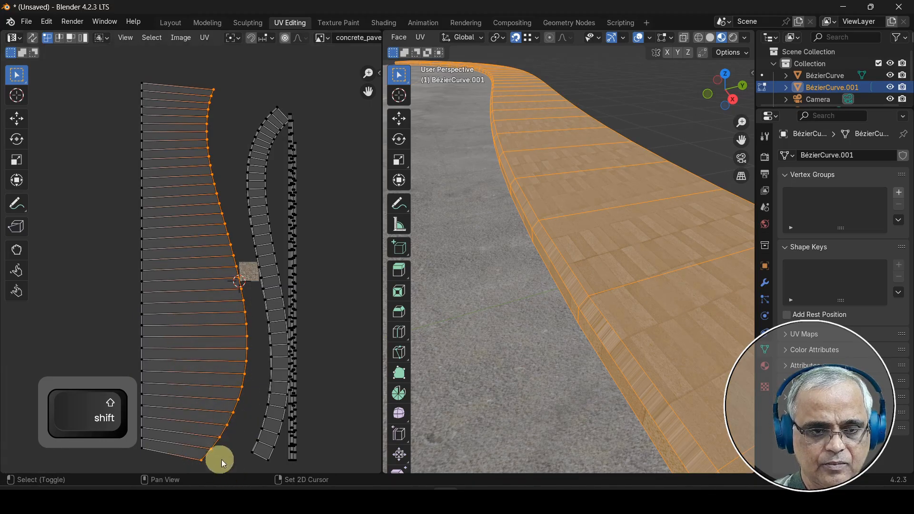
key("s")
key("x")
key("0")
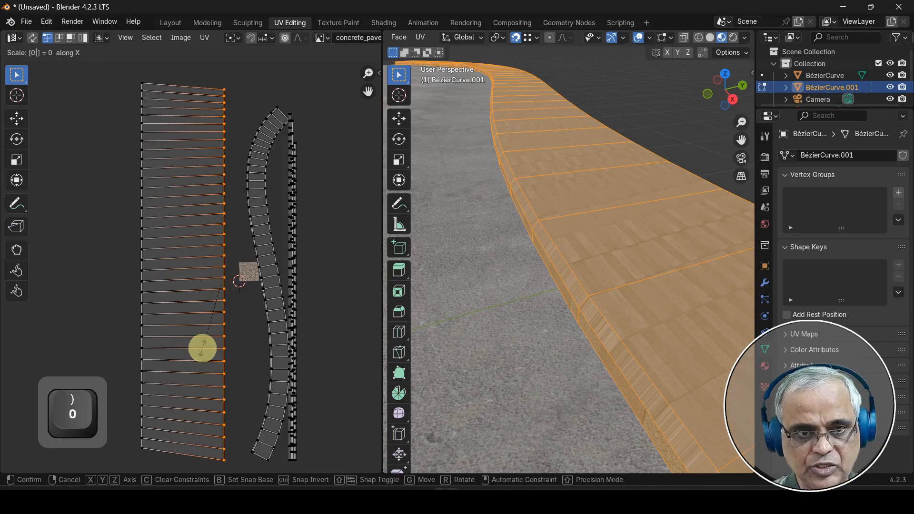
key("Return")
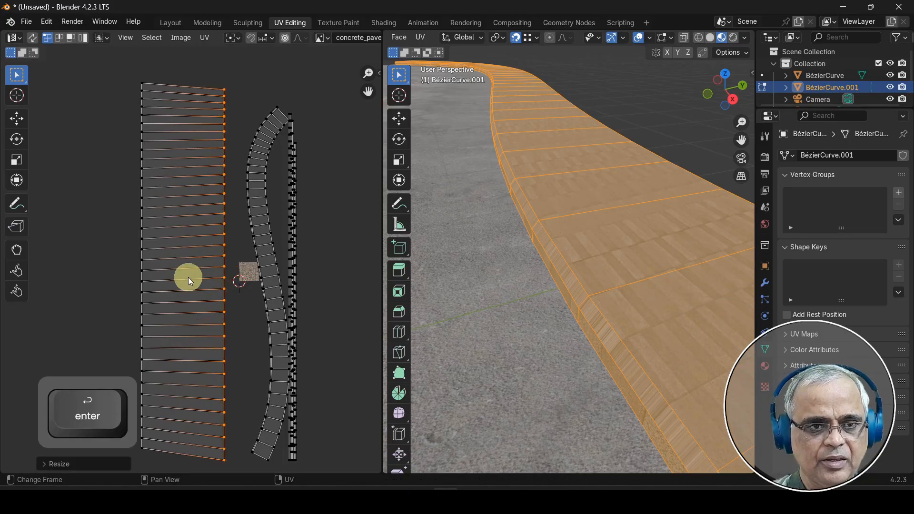
Step: Move the straightened right edge slightly up along Y to level it with the island's left edge
key("g")
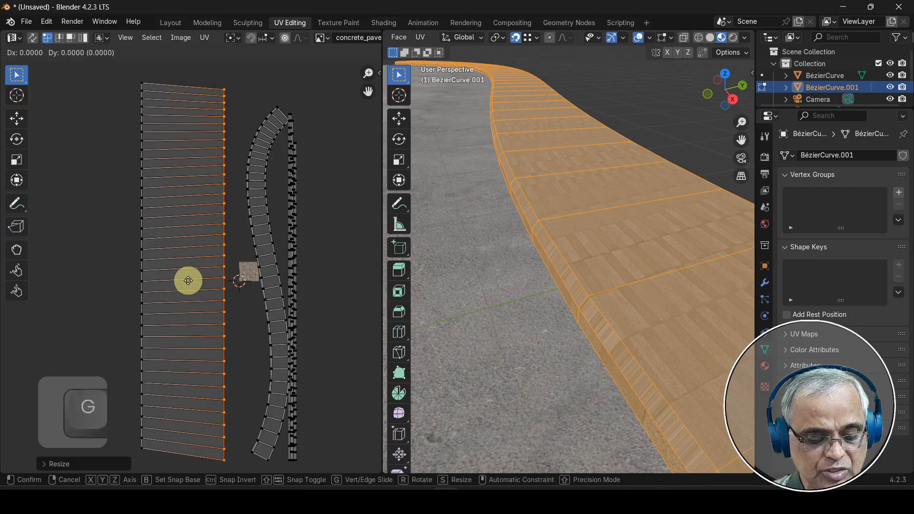
key("y")
left_click(188, 272)
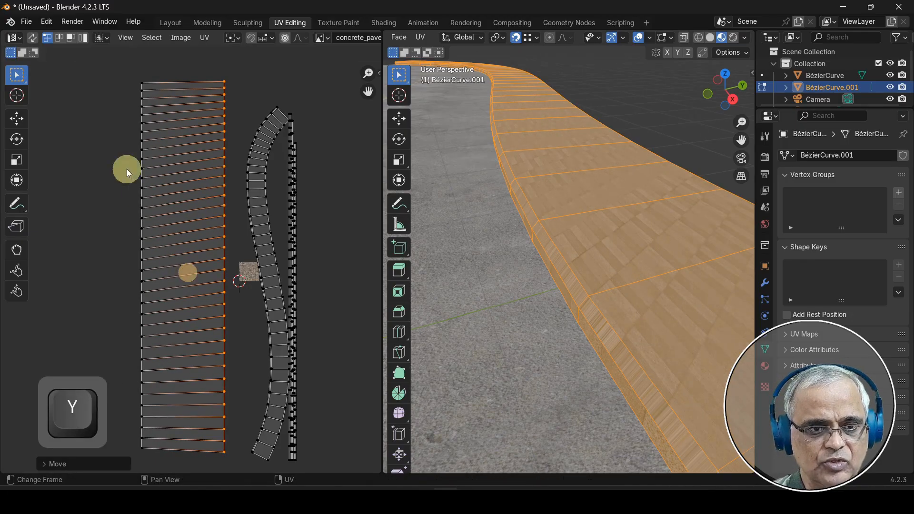
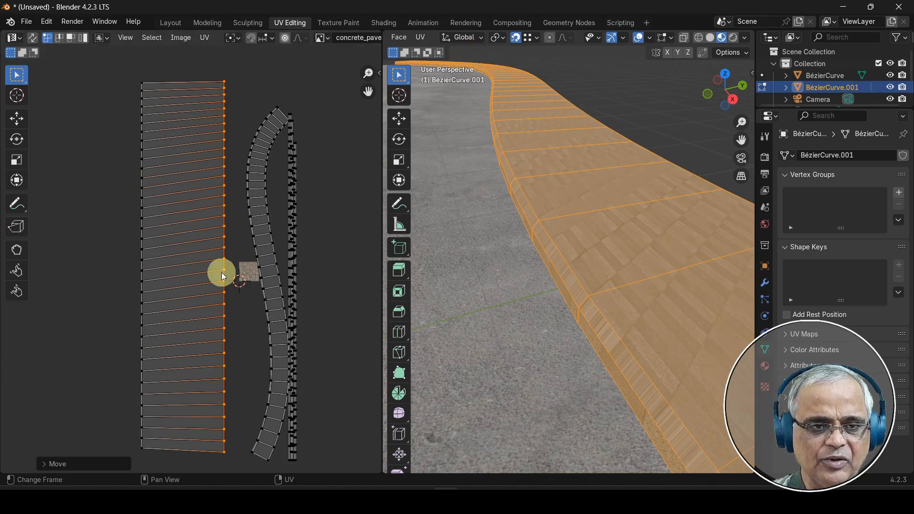
Step: Examine the straightened sidewalk UV islands and the resulting paving pattern on both sidewalks
scroll(261, 204, "up", 3)
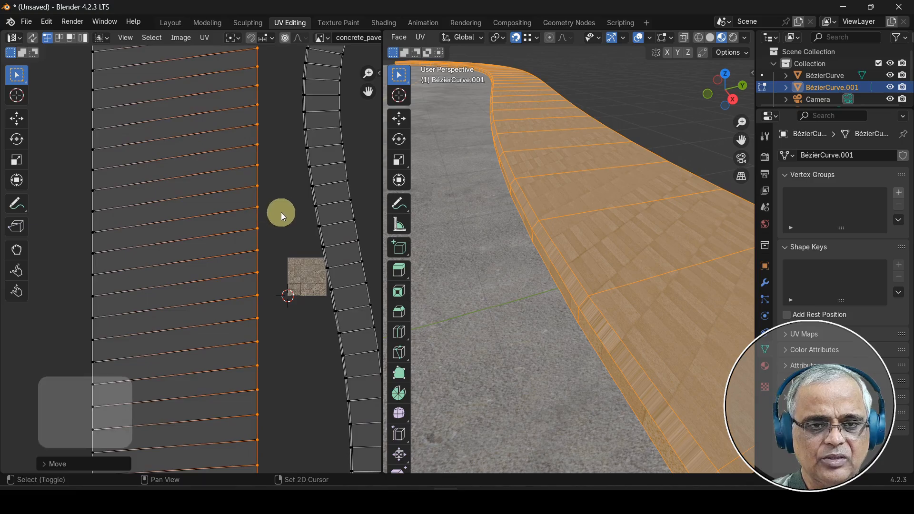
scroll(280, 267, "down", 3)
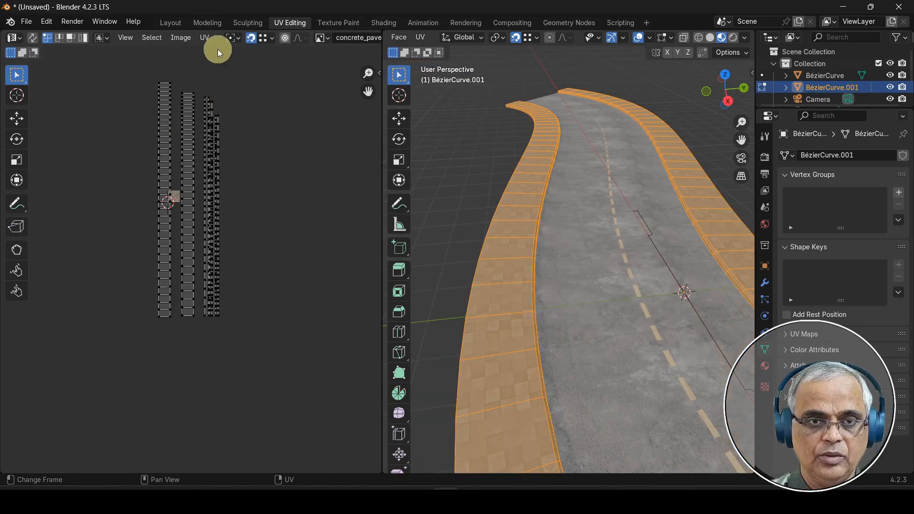
left_click(251, 38)
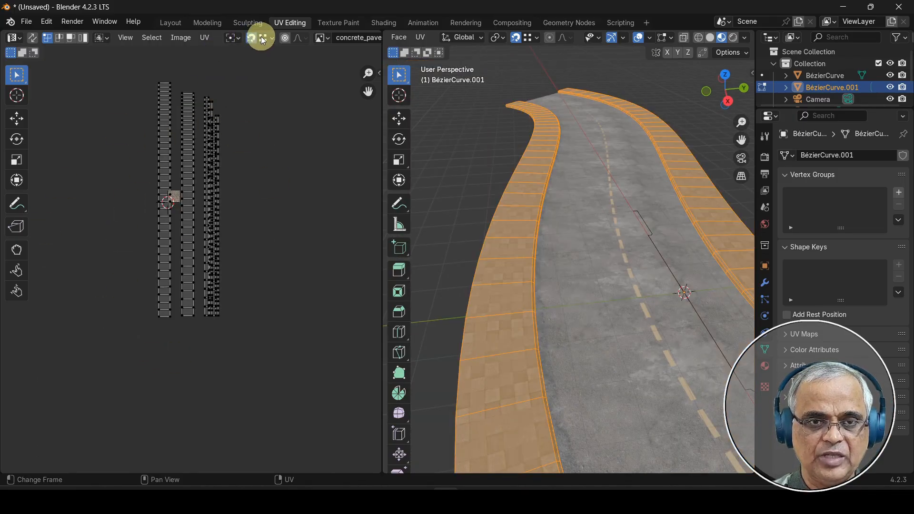
scroll(147, 272, "up", 3)
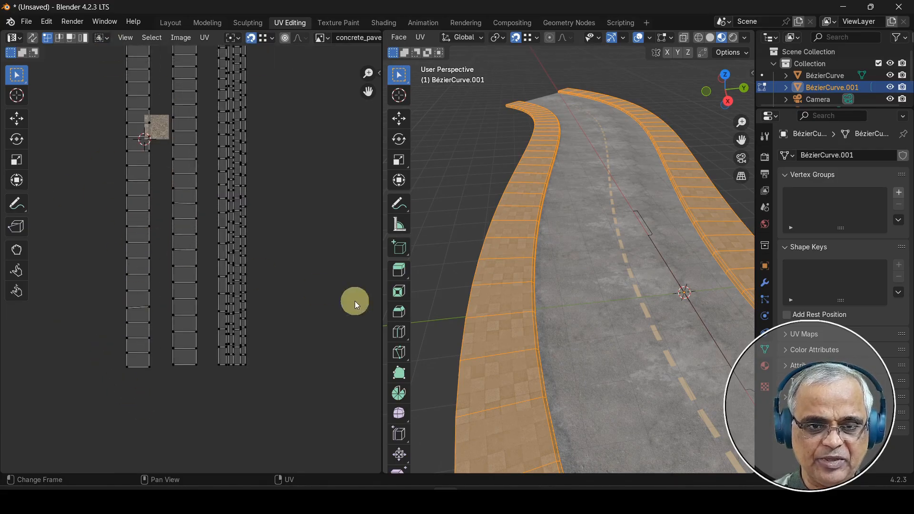
scroll(533, 330, "up", 3)
middle_click_drag(485, 284, 505, 333)
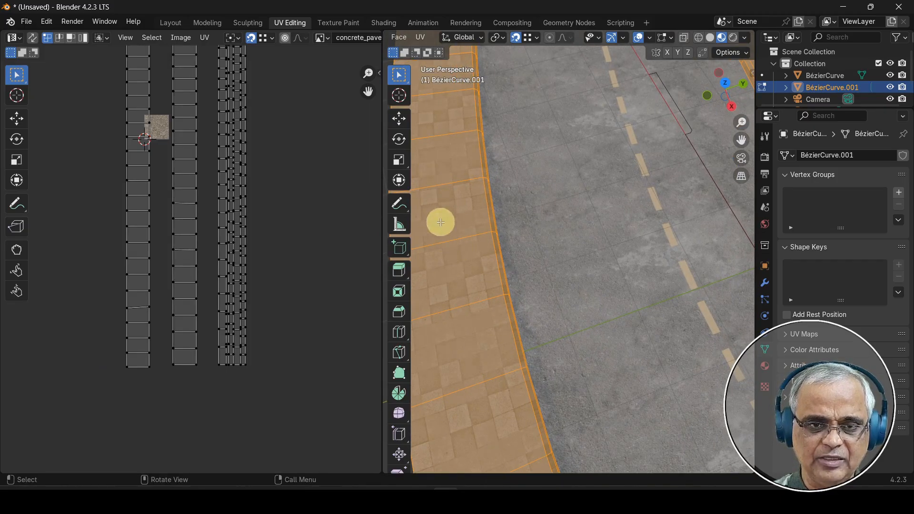
scroll(444, 271, "down", 5)
middle_click_drag(653, 247, 573, 312, "shift")
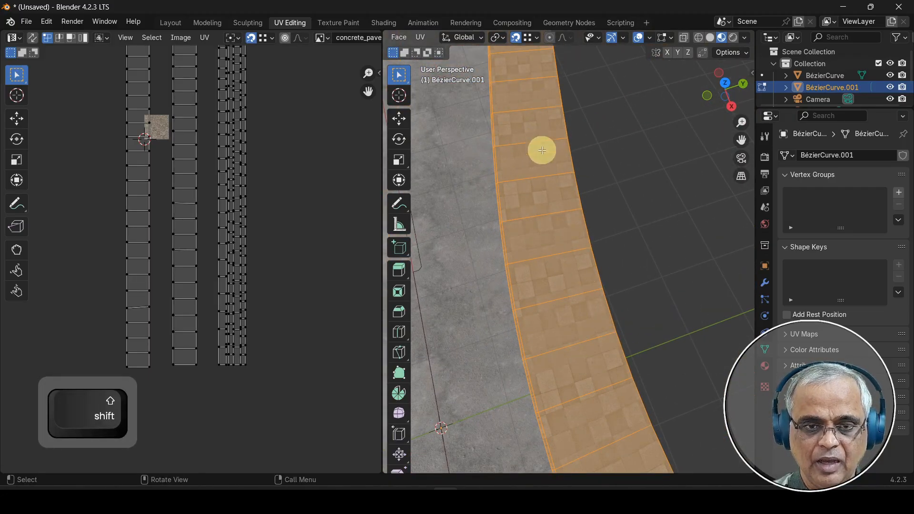
scroll(579, 286, "down", 2)
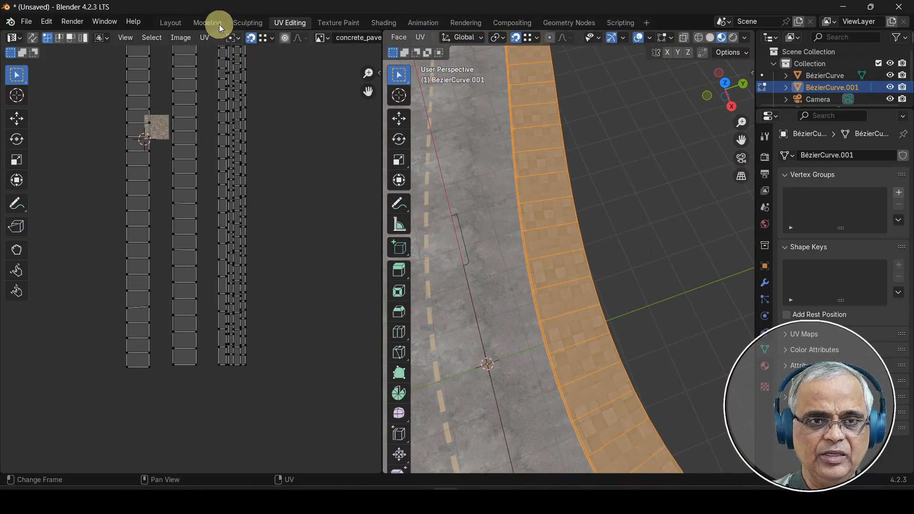
Step: Switch to the Layout workspace, set the viewport to Material Preview shading and inspect the road and sidewalk textures
left_click(172, 23)
middle_click_drag(287, 173, 703, 71)
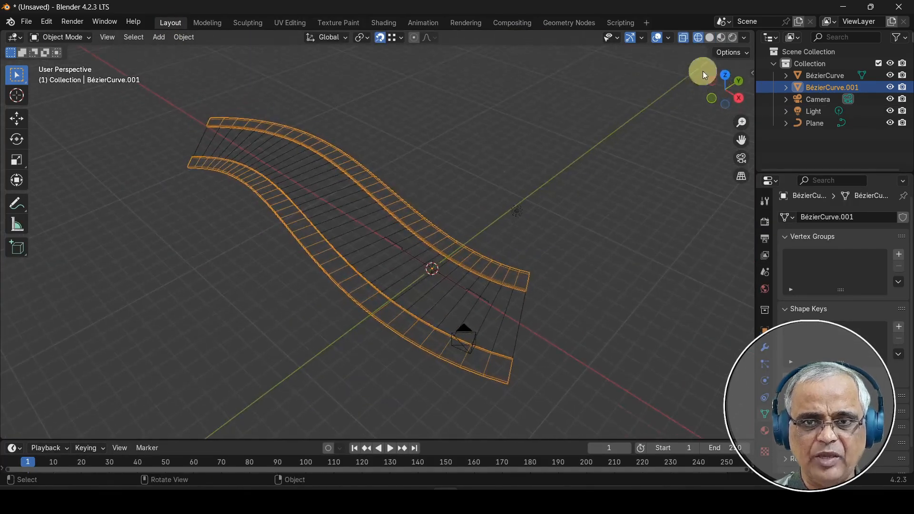
left_click(720, 38)
scroll(419, 343, "up", 5)
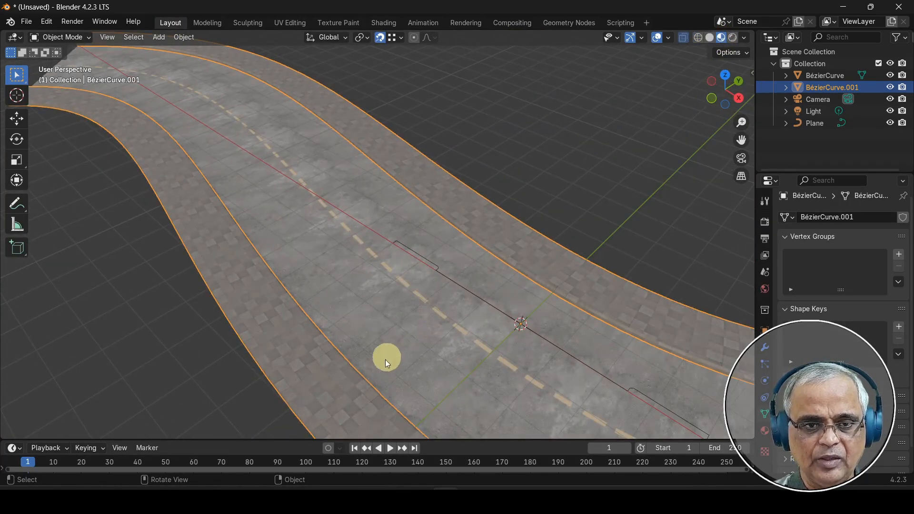
scroll(428, 354, "up", 4)
scroll(410, 333, "down", 4)
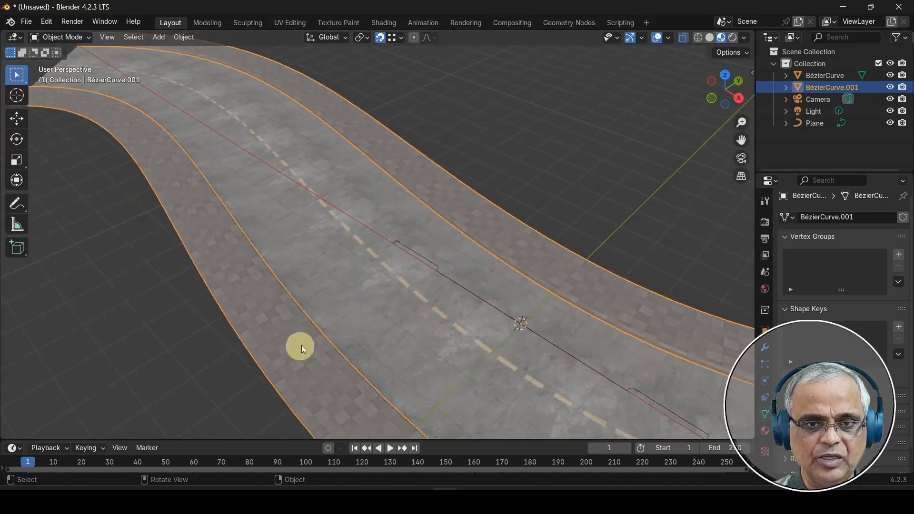
scroll(295, 356, "up", 3)
scroll(295, 359, "down", 9)
middle_click_drag(422, 385, 395, 353)
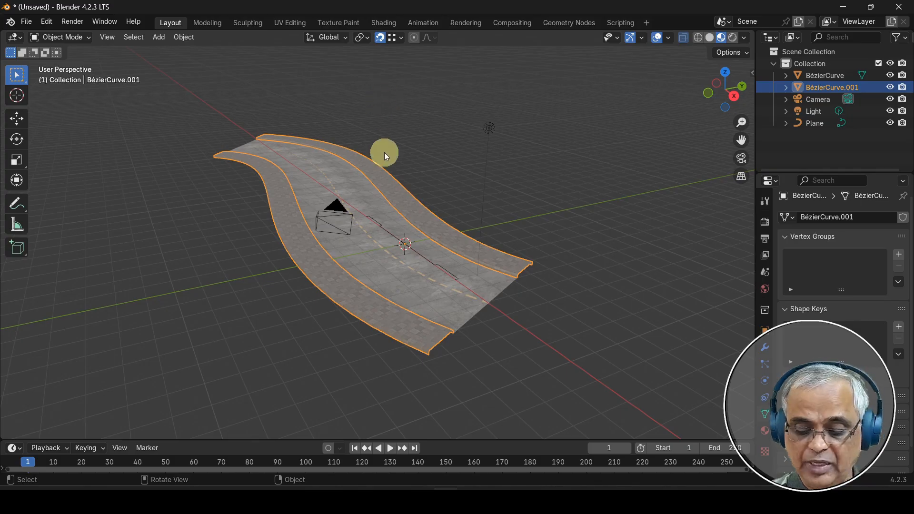
Step: From the top view, with nothing selected, add a mesh plane with a size of 6 m at the world origin
key("KP_7")
left_click(438, 160)
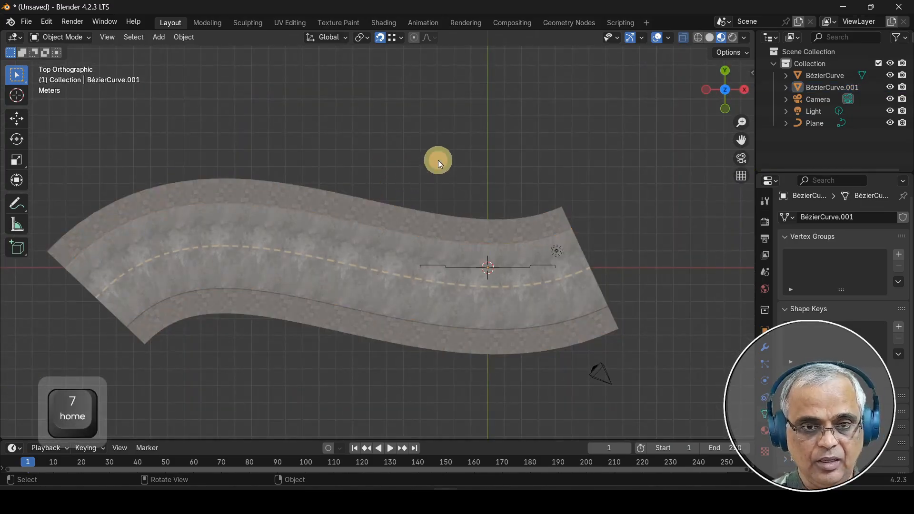
key("shift+a")
mouse_move(417, 176)
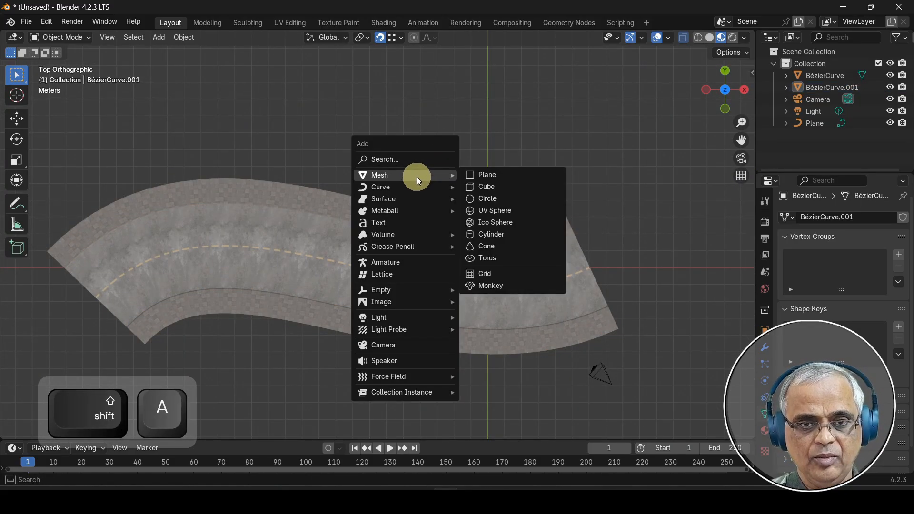
left_click(514, 176)
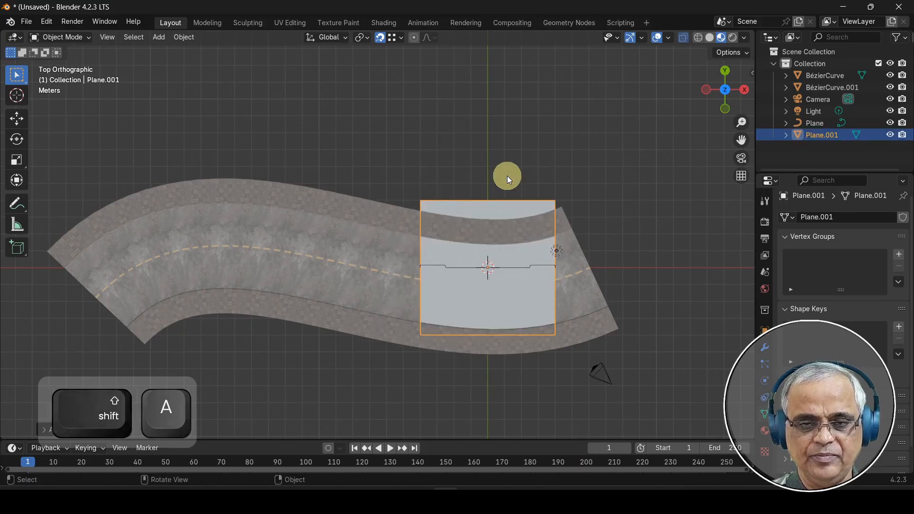
left_click(73, 433)
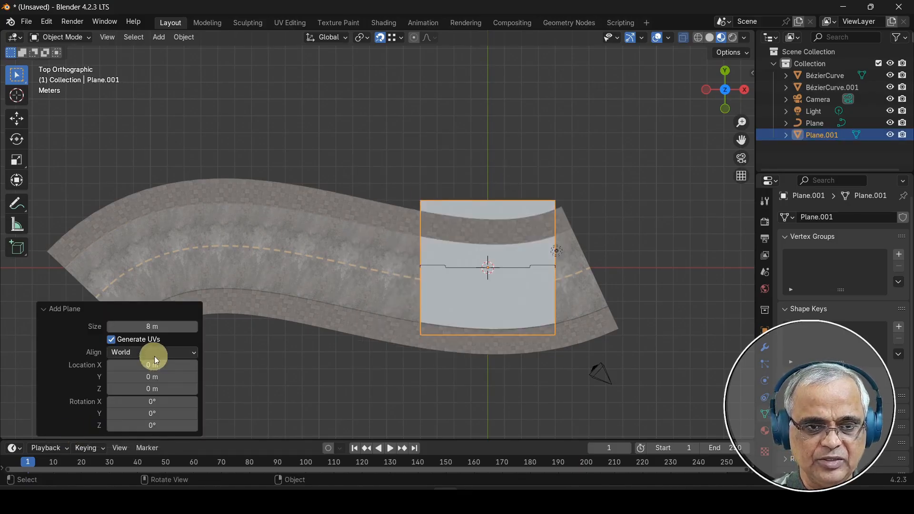
left_click(155, 328)
type("6")
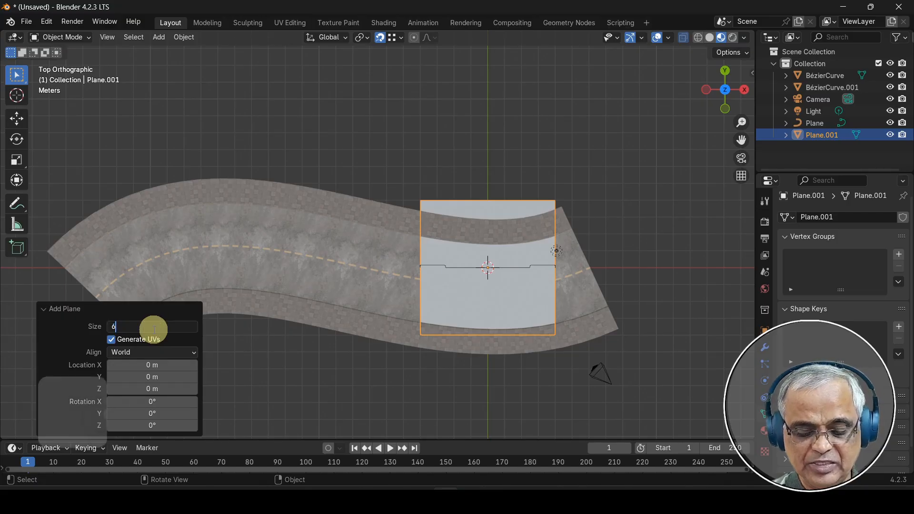
key("Return")
left_click(61, 307)
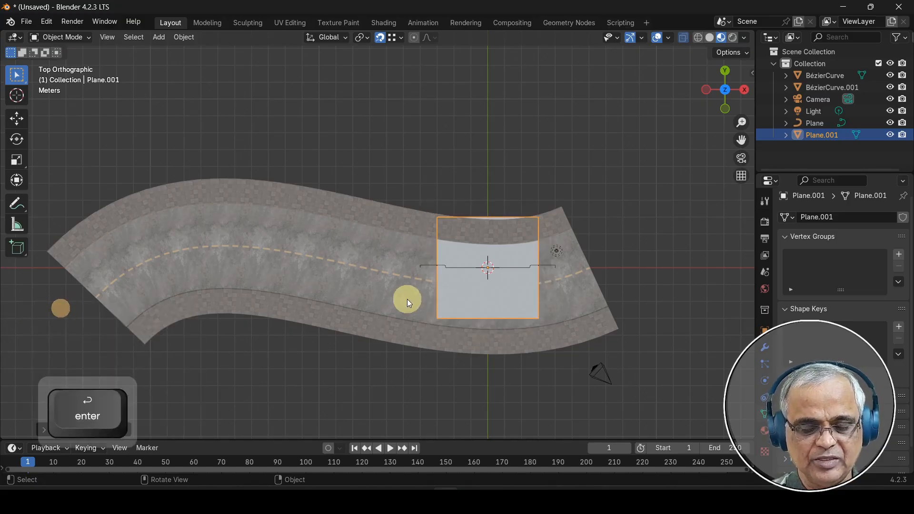
Step: Open the new plane in Edit Mode with Solid shading and X-ray on, deselect everything and use vertex selection
scroll(458, 275, "up", 3)
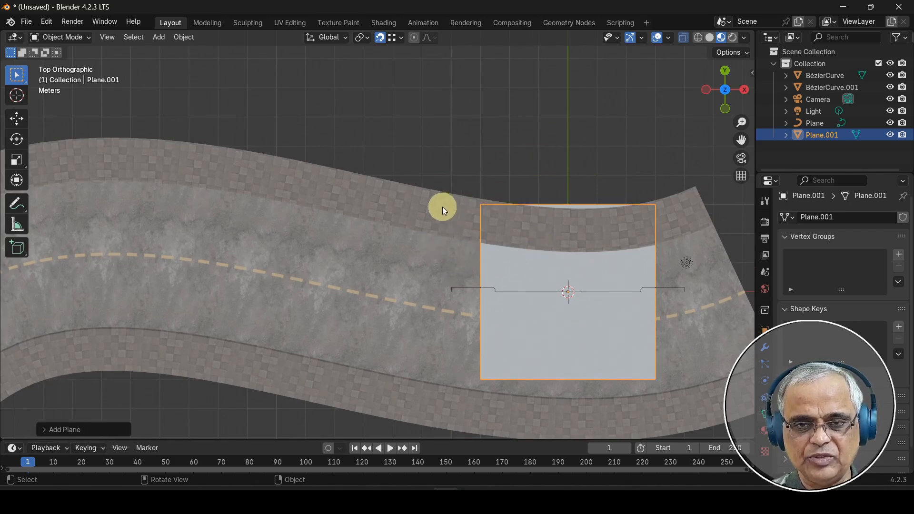
key("Tab")
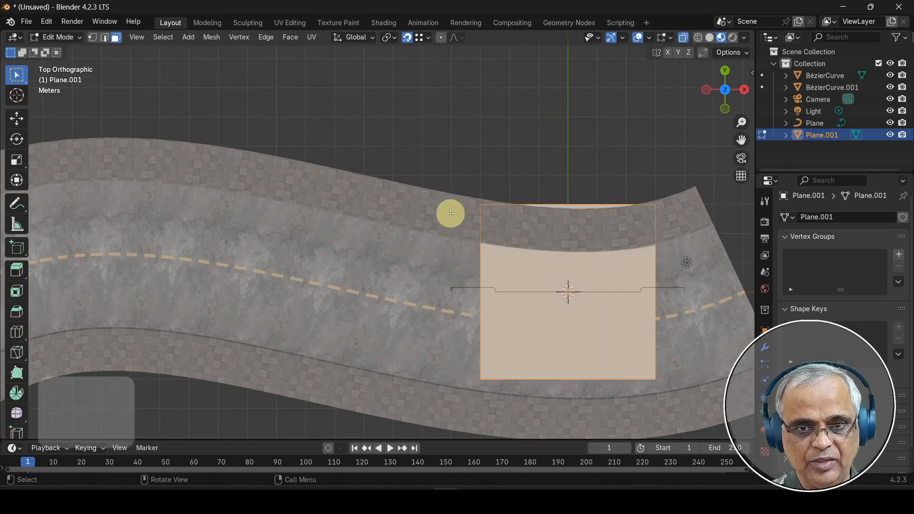
left_click(708, 38)
left_click(682, 38)
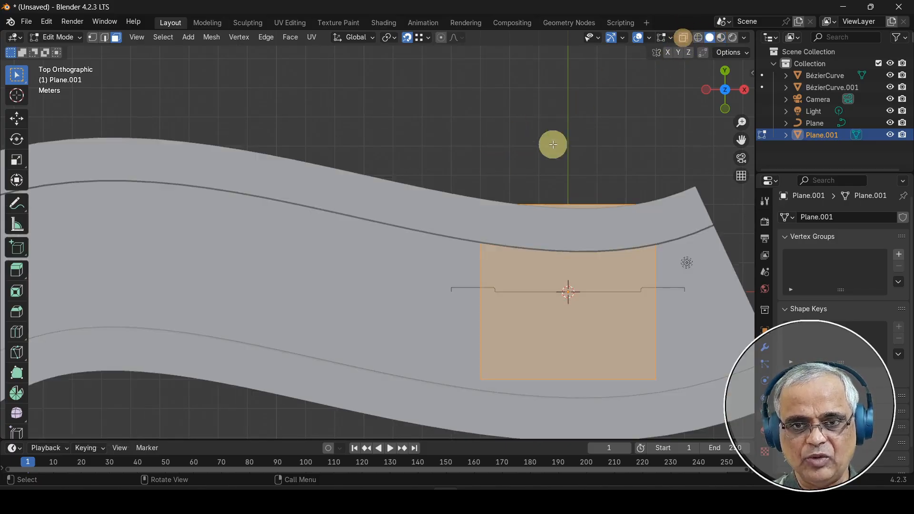
left_click(683, 38)
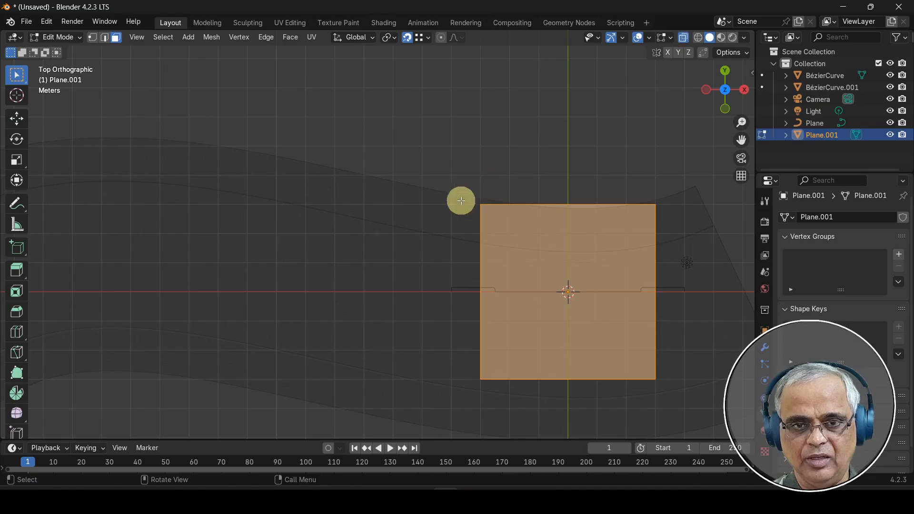
left_click(463, 141)
middle_click_drag(498, 214, 376, 198, "shift")
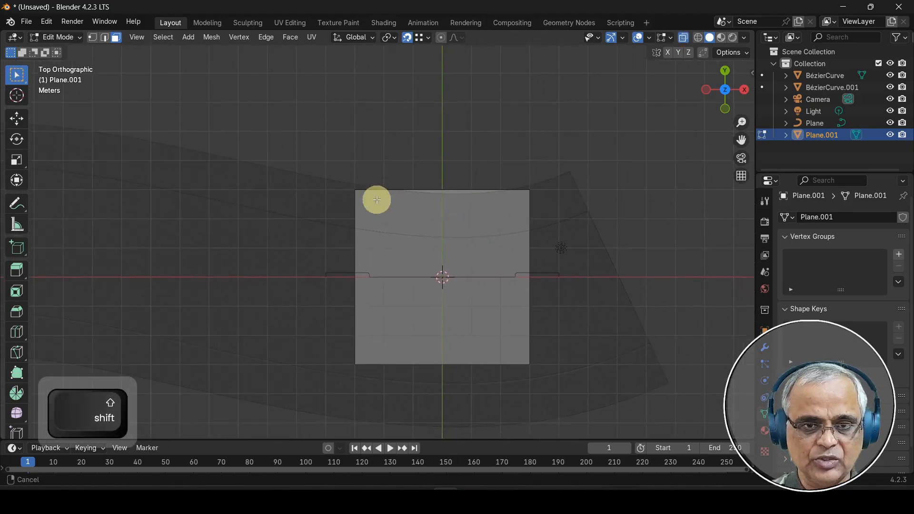
left_click(92, 38)
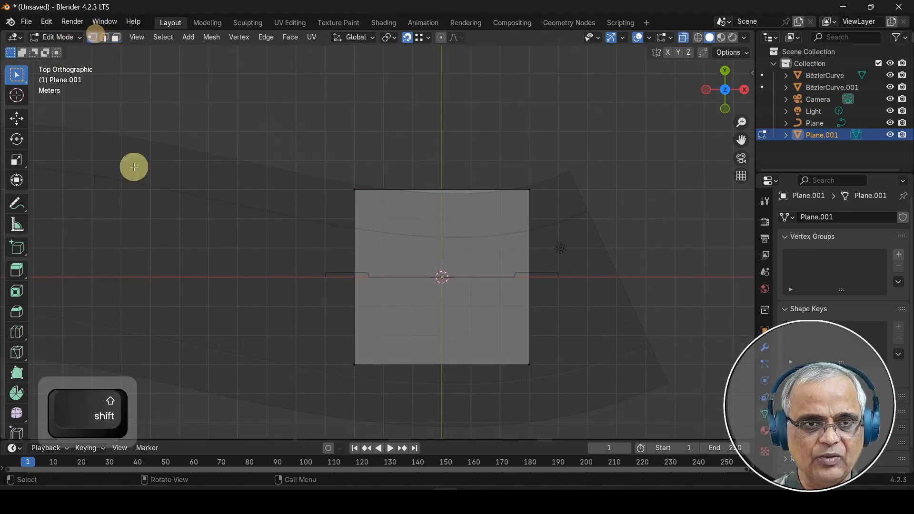
left_click_drag(262, 154, 592, 229)
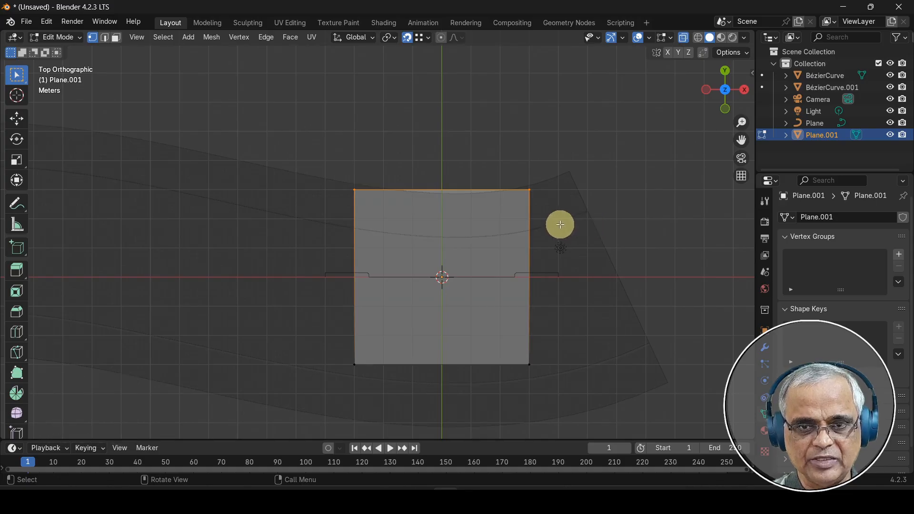
left_click_drag(310, 162, 604, 377)
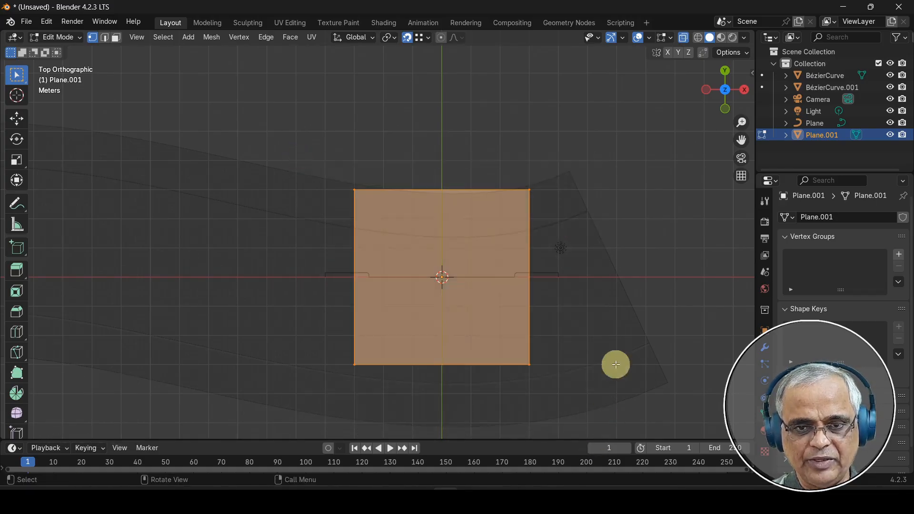
key("s")
key("x")
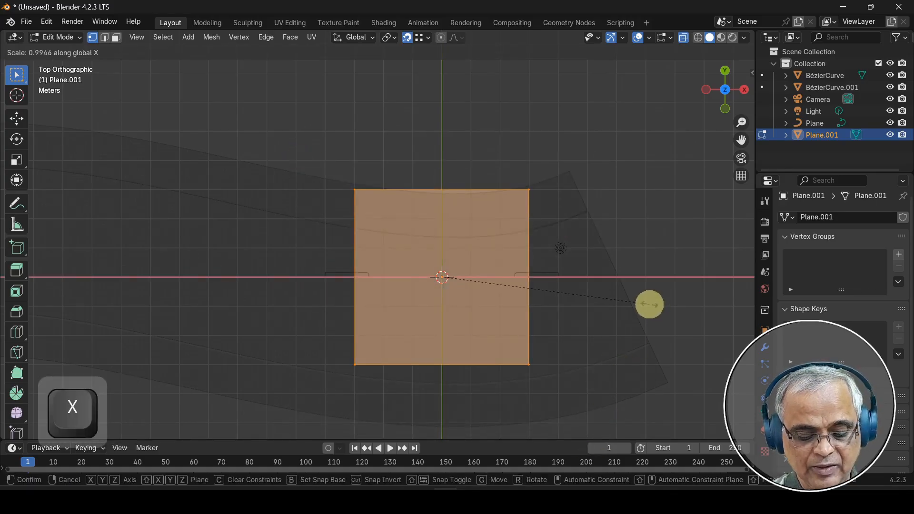
key("Escape")
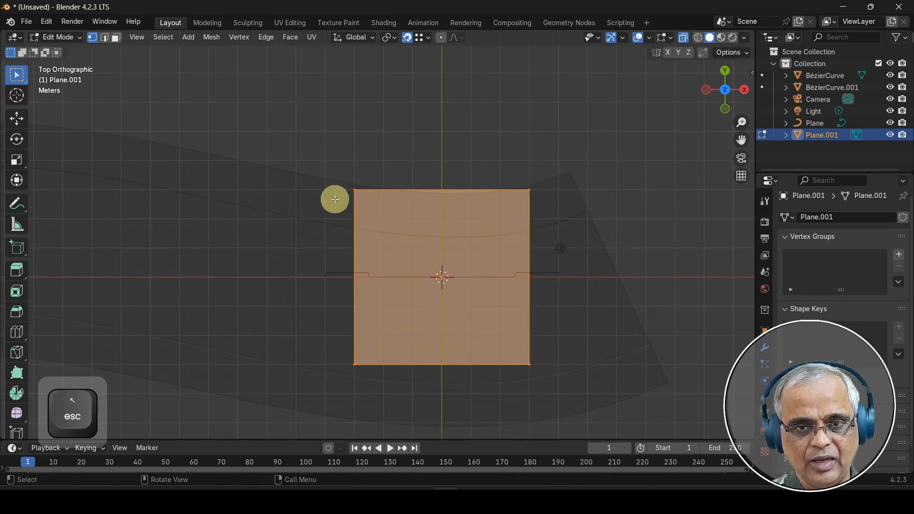
left_click(307, 169)
key("Tab")
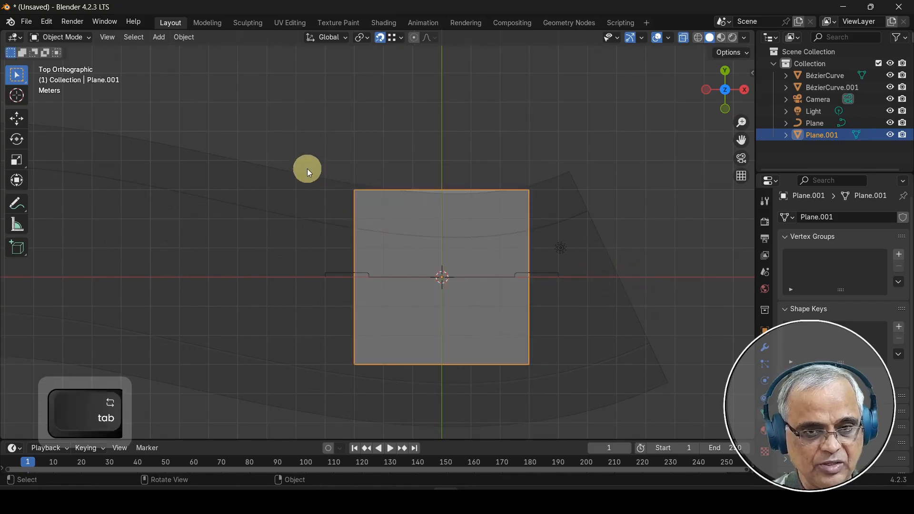
Step: Set the plane's Y dimension to 0.06 m in Object Mode to make it a thin strip
key("n")
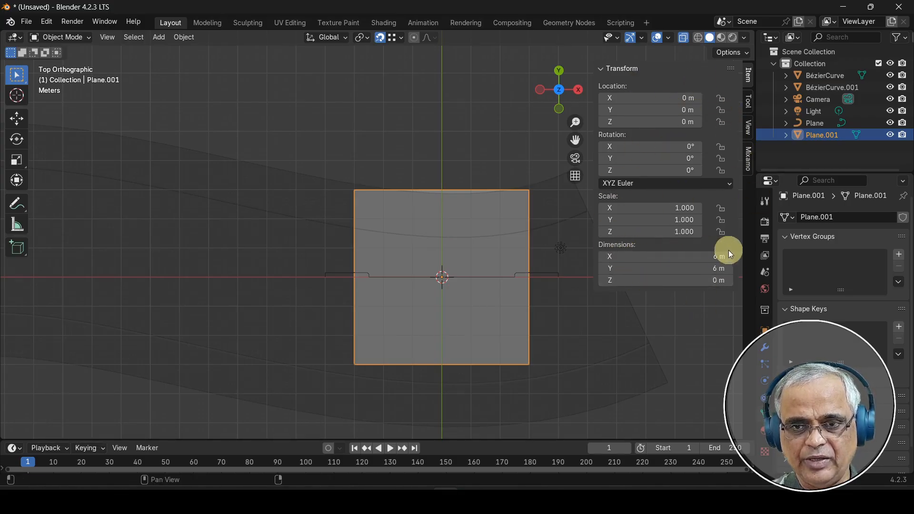
left_click(695, 269)
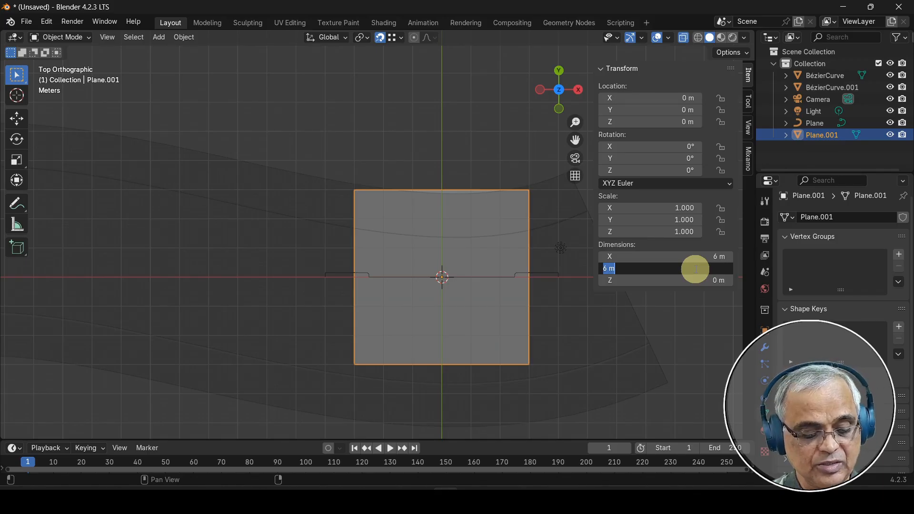
type(".0")
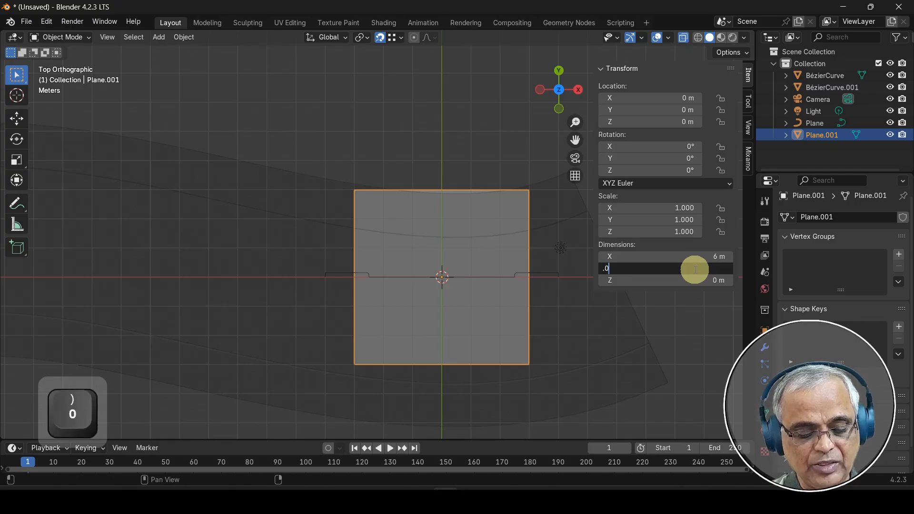
key("Return")
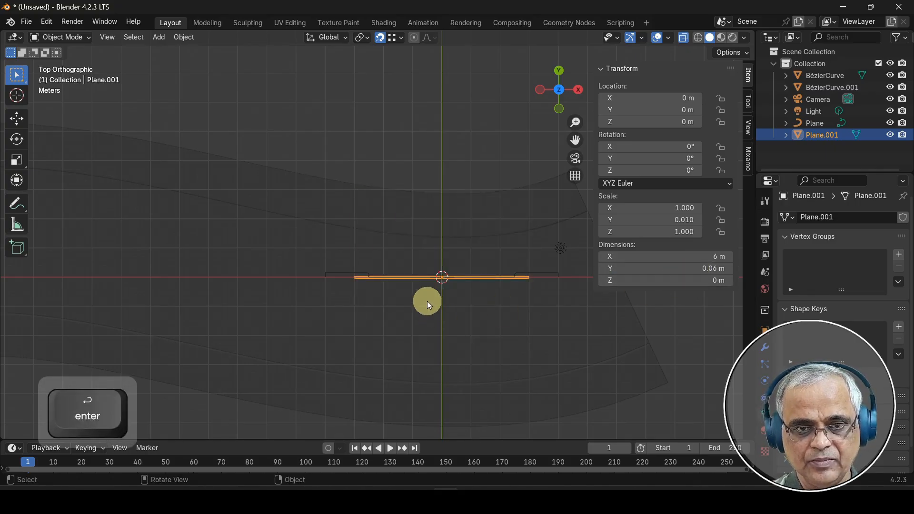
scroll(428, 301, "up", 3)
scroll(428, 300, "down", 2)
key("n")
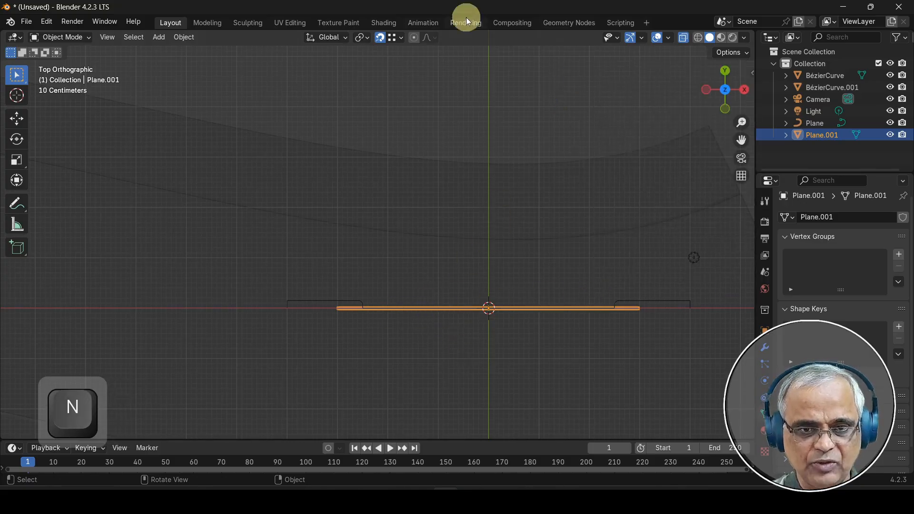
Step: Rotate all of the strip's geometry 90° in Edit Mode so it runs along the Y axis
key("Tab")
left_click_drag(290, 241, 697, 352)
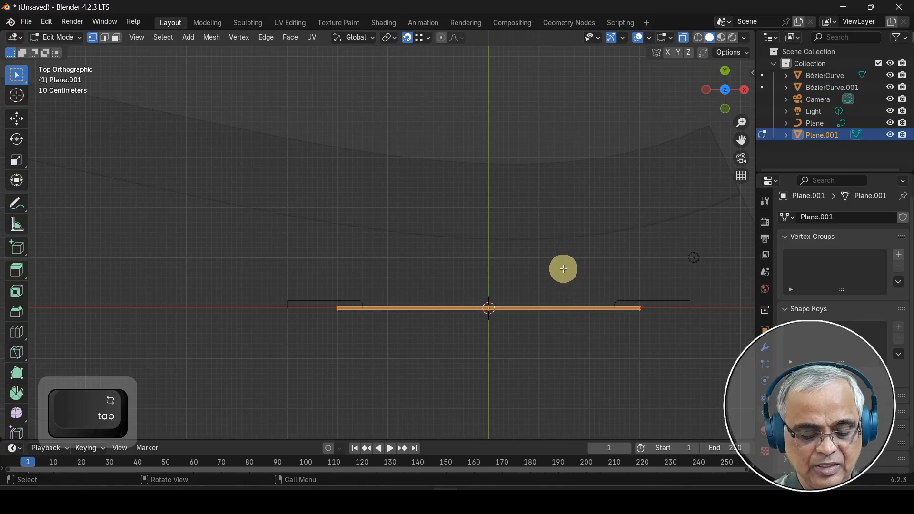
type("r")
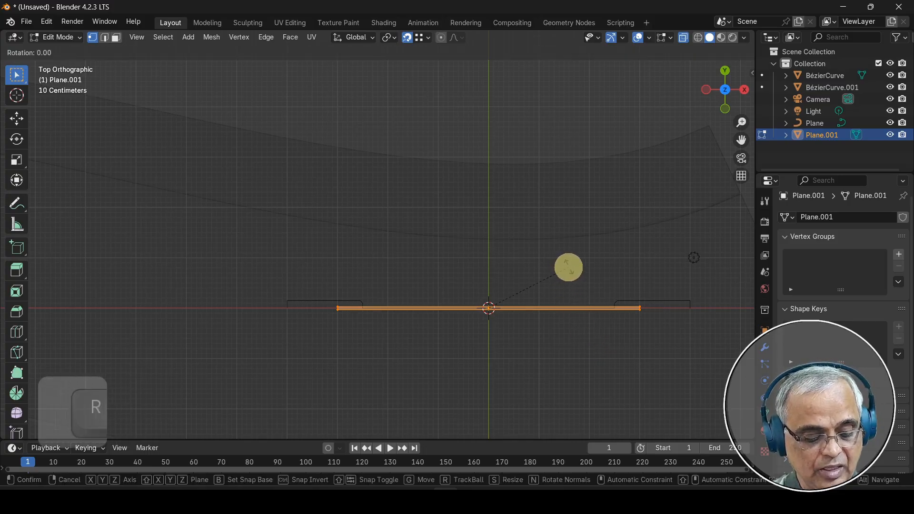
type("90")
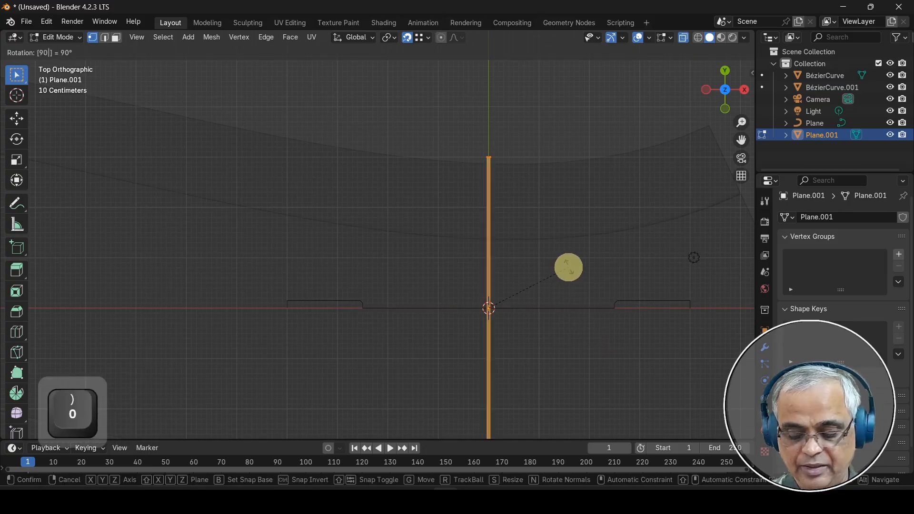
key("Return")
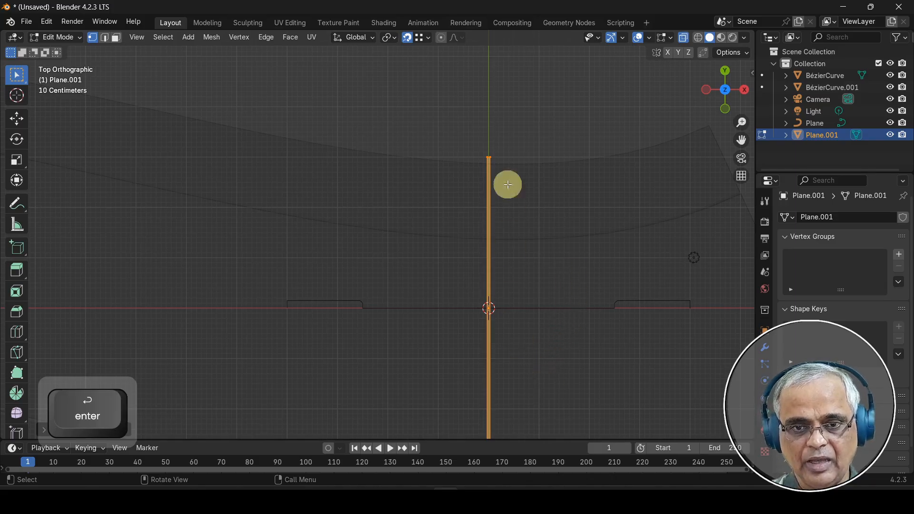
Step: Move the strip's geometry 3 m along the global Y axis so it starts at the object's origin
key("g")
key("y")
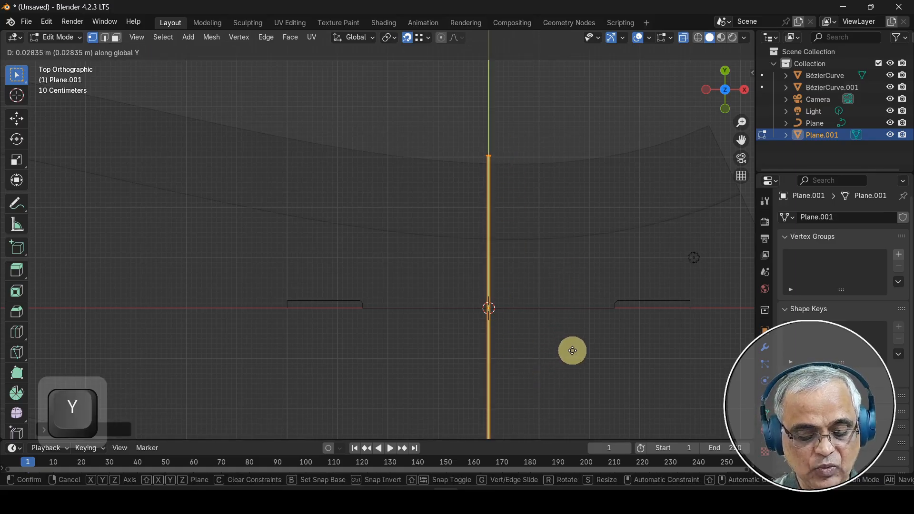
key("3")
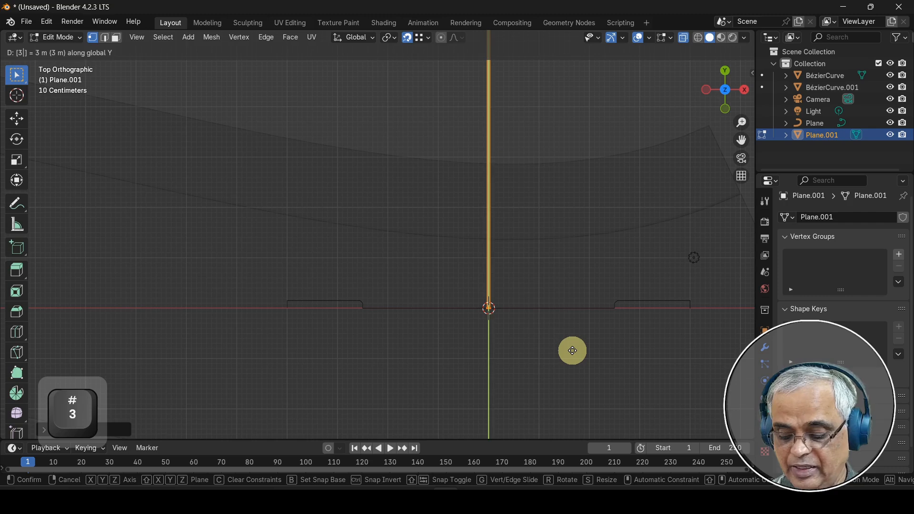
key("Return")
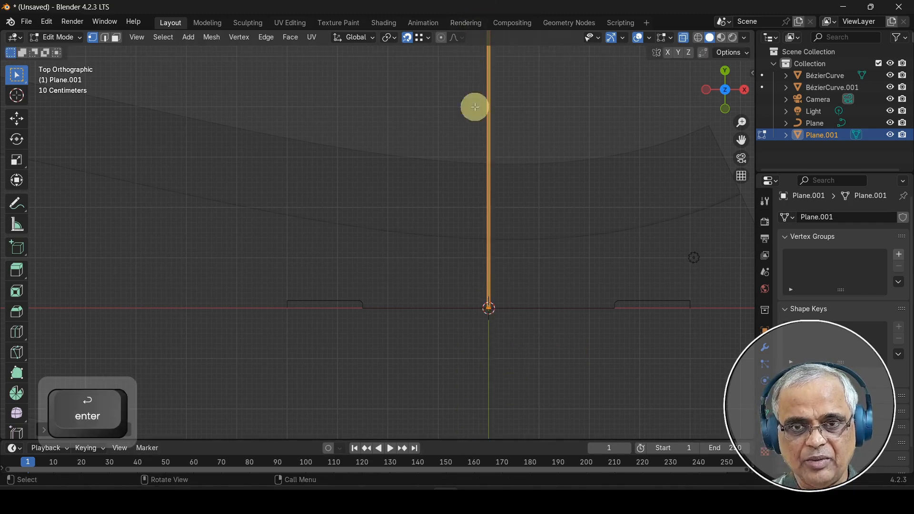
Step: Examine the strip's lower end closely and check how it lines up with the world origin
scroll(484, 320, "up", 5)
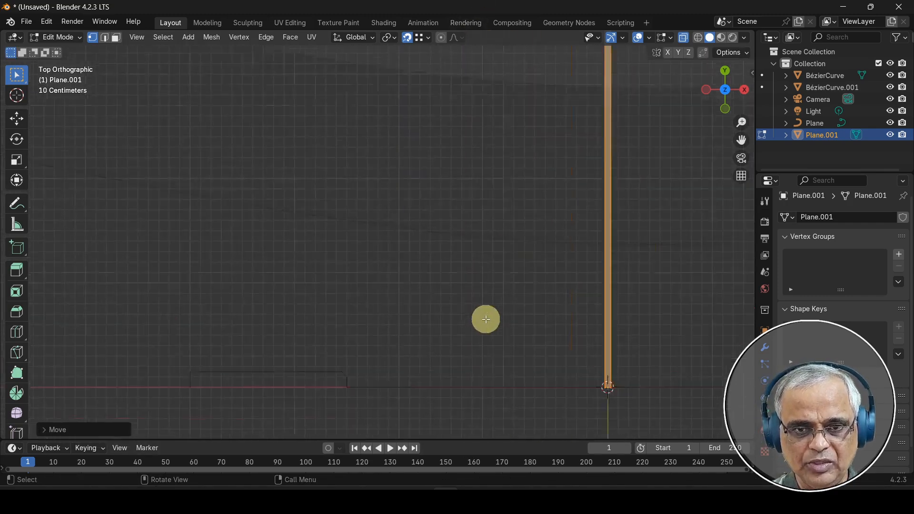
middle_click_drag(606, 398, 483, 284, "shift")
scroll(523, 314, "up", 3)
scroll(561, 342, "up", 2)
middle_click_drag(661, 363, 242, 240, "shift")
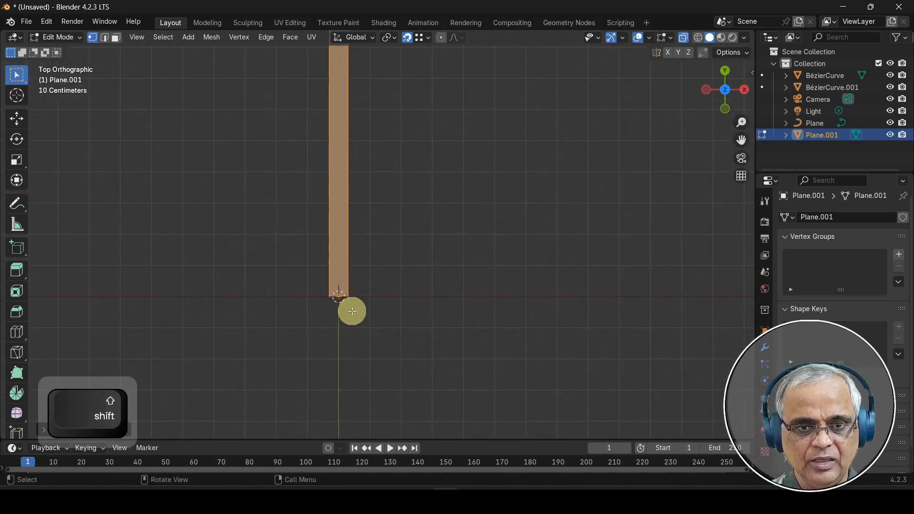
scroll(352, 316, "up", 2)
scroll(352, 315, "up", 3)
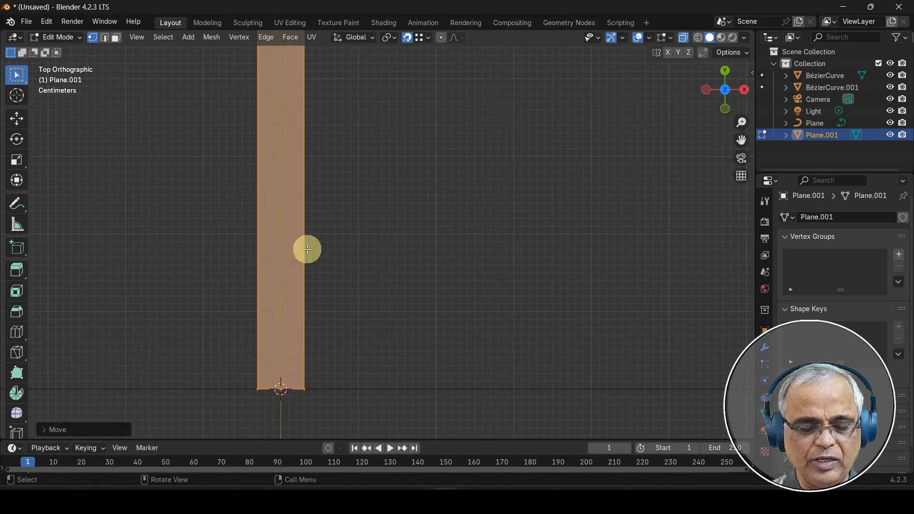
scroll(401, 317, "down", 2)
scroll(401, 318, "down", 4)
middle_click_drag(406, 291, 407, 359, "shift")
scroll(407, 361, "down", 4)
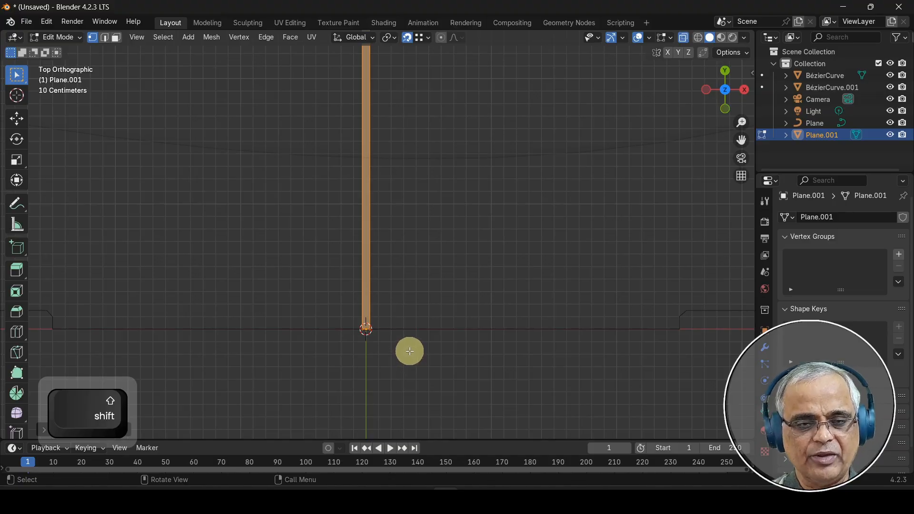
scroll(370, 343, "up", 5)
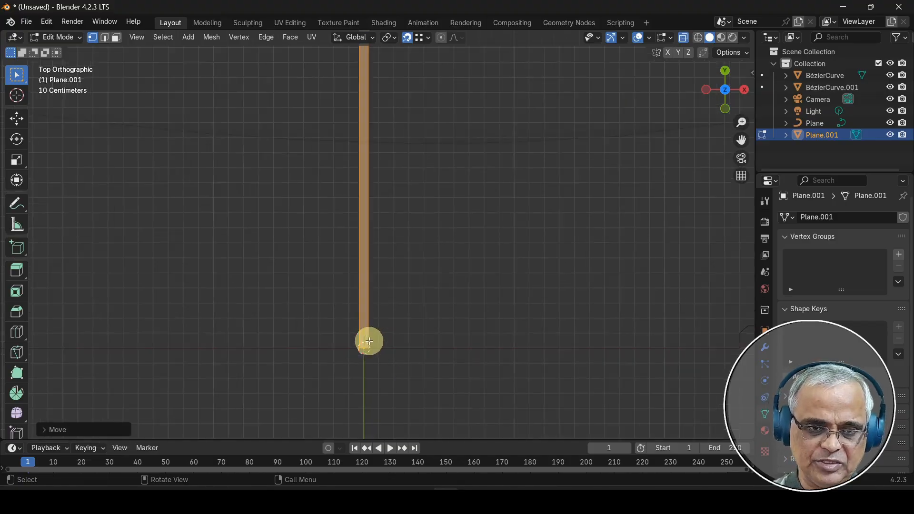
scroll(373, 340, "down", 5)
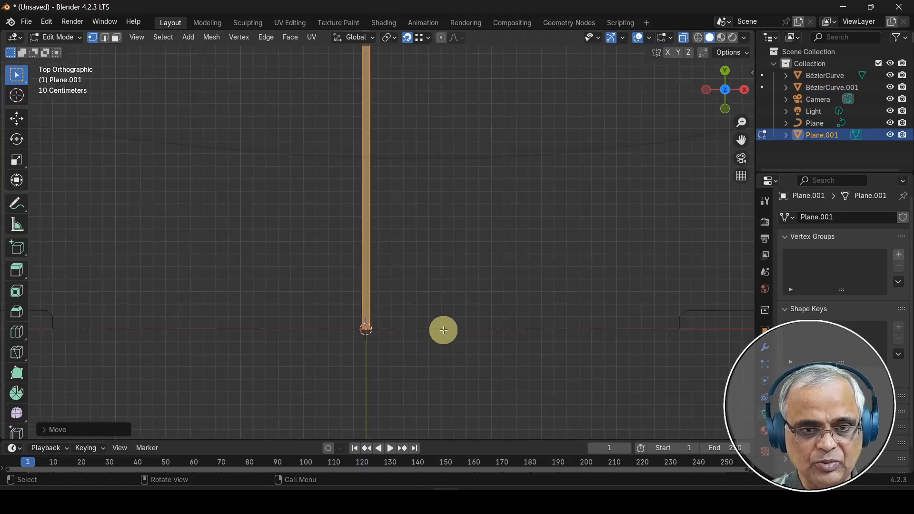
Step: Return to Object Mode and convert the strip mesh to a curve
left_click(443, 316)
key("Tab")
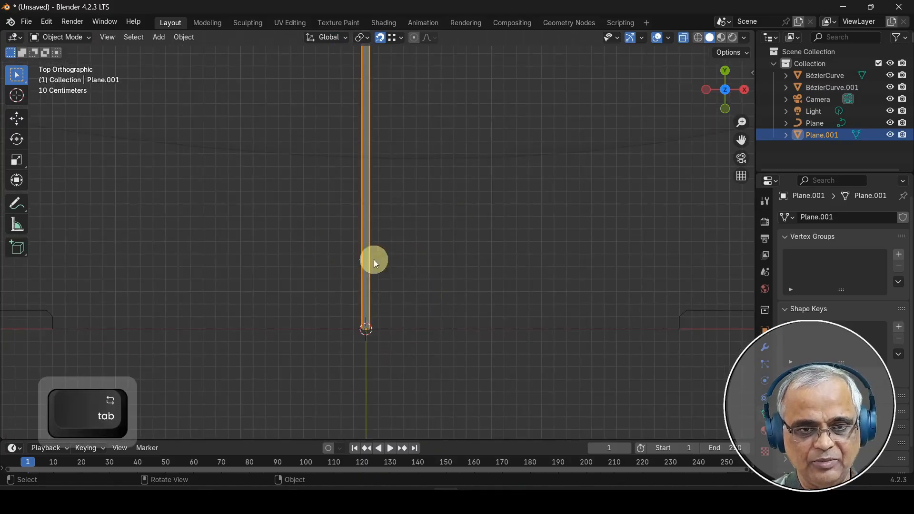
right_click(374, 203)
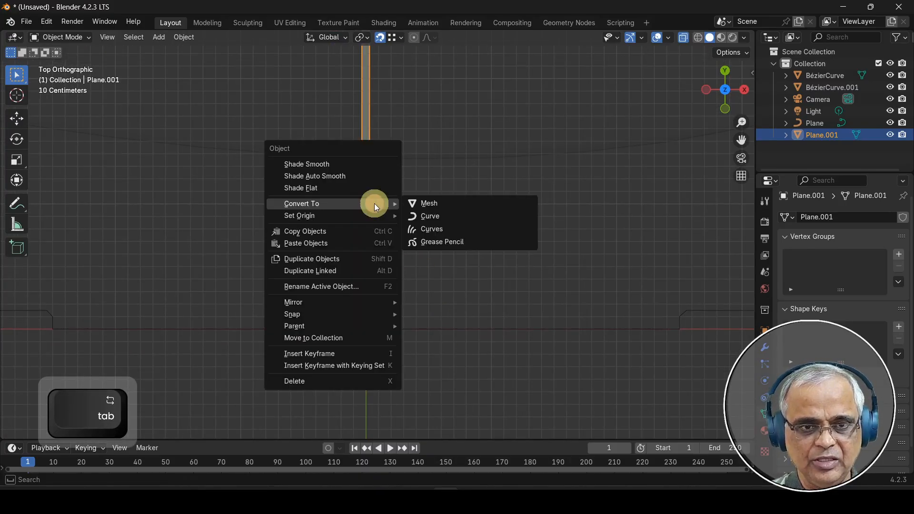
left_click(440, 216)
scroll(417, 345, "down", 2)
key("KP_Decimal")
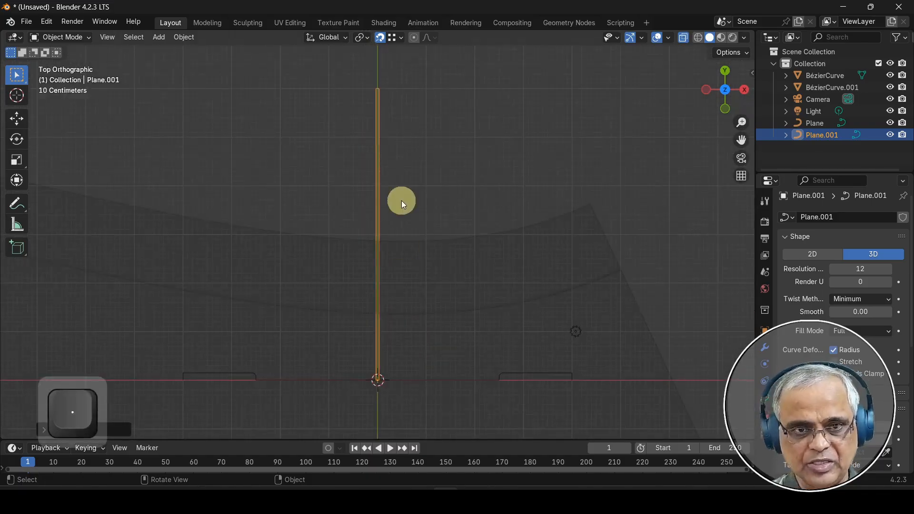
Step: Delete the control points on the left long edge of the curve in Edit Mode to reduce it to one line
key("Tab")
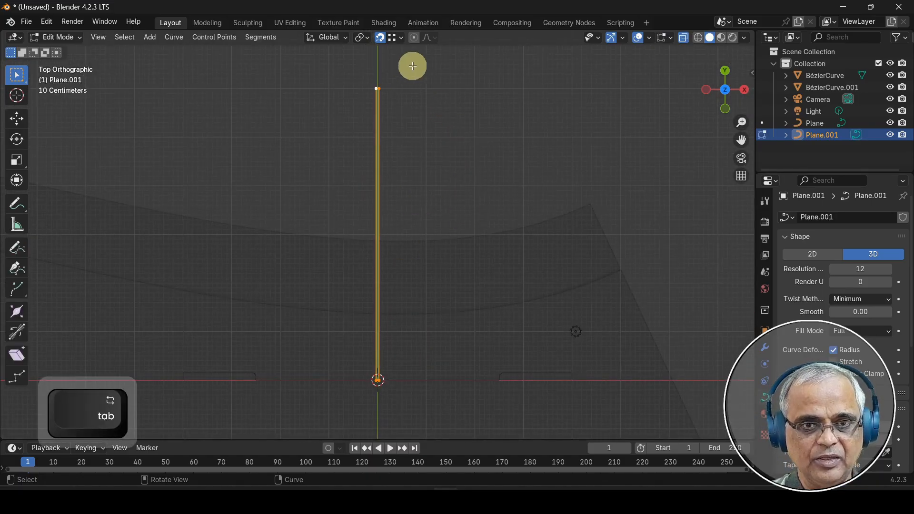
left_click_drag(413, 70, 378, 413)
left_click_drag(339, 61, 376, 415)
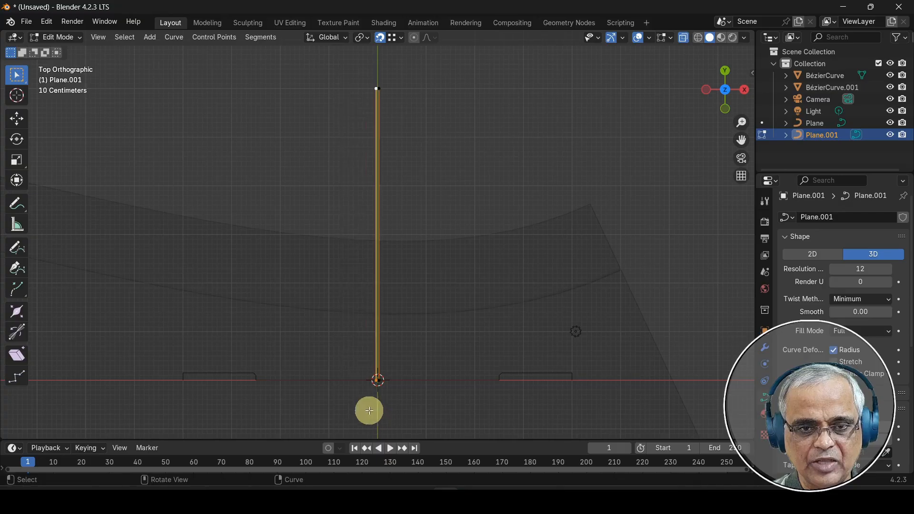
key("Delete")
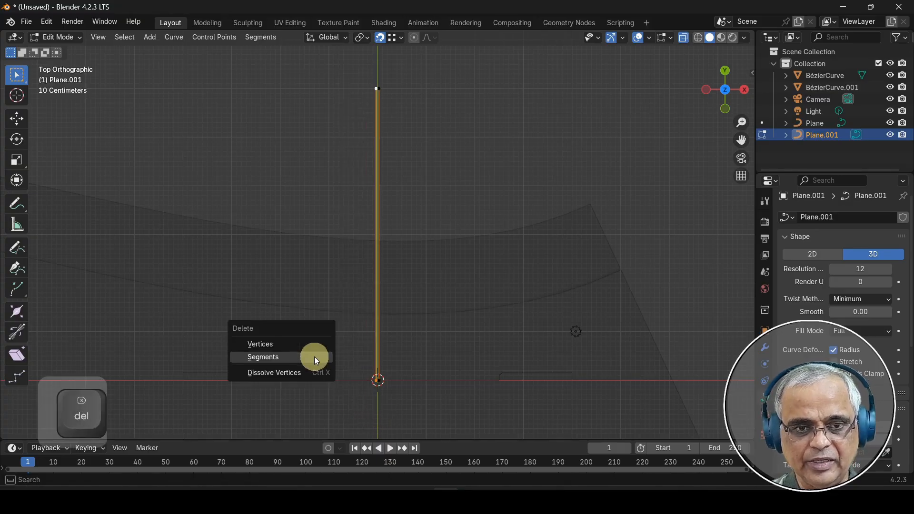
left_click(293, 345)
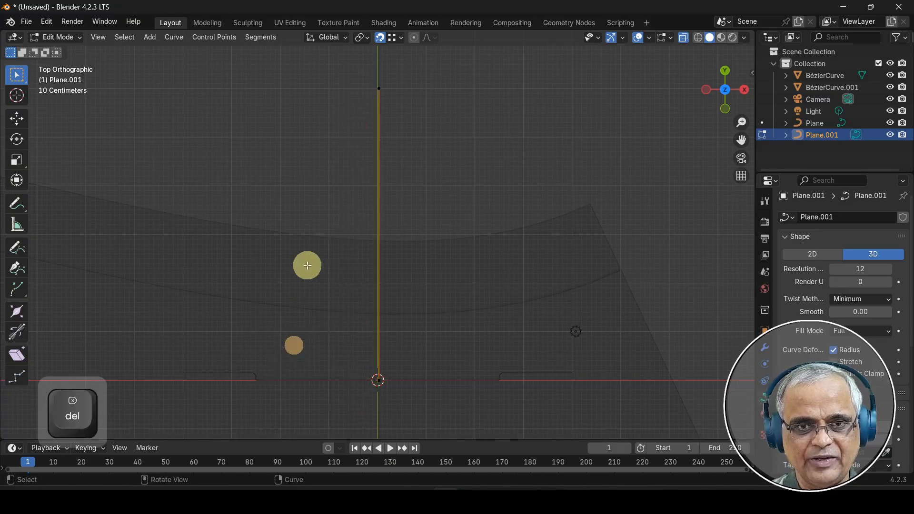
Step: Select both ends of the remaining line and subdivide it once to add a middle control point
left_click_drag(361, 80, 435, 433)
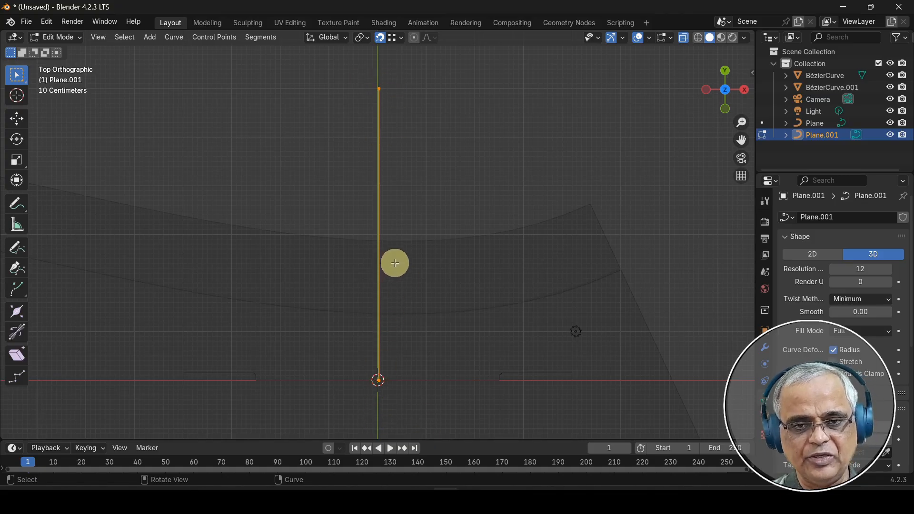
right_click(422, 270)
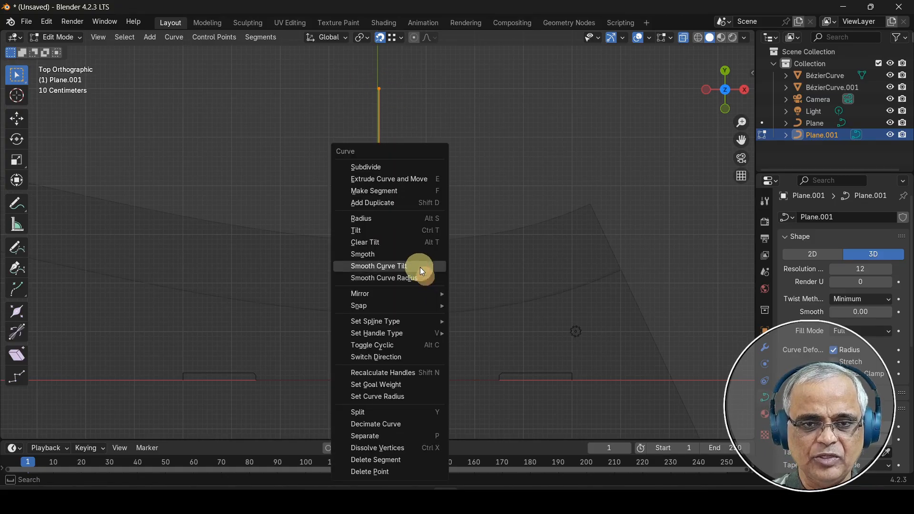
left_click(377, 168)
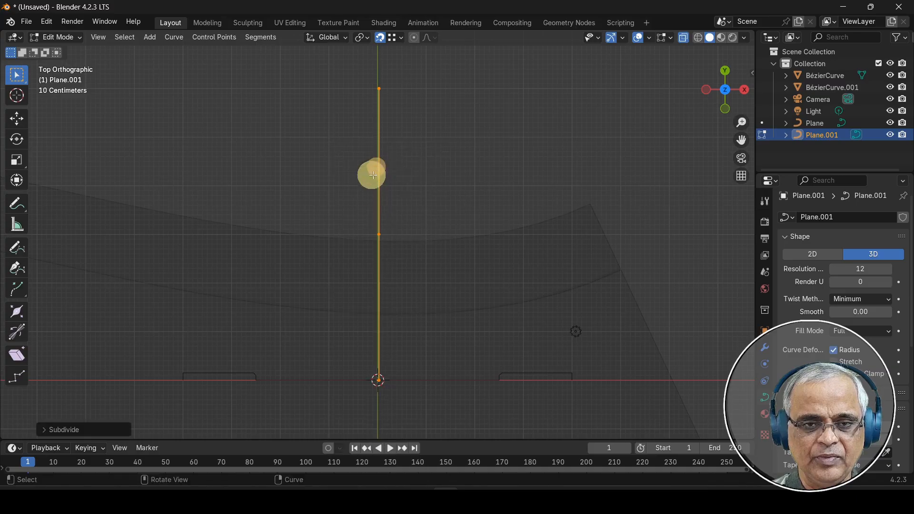
Step: Move the middle control point about 2.57 m along negative Y, towards the line's lower end
left_click(324, 210)
key("g")
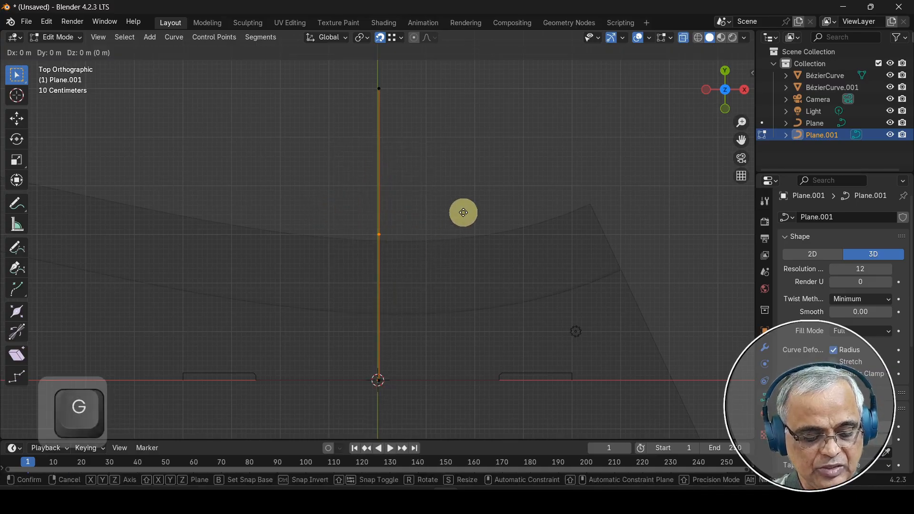
key("y")
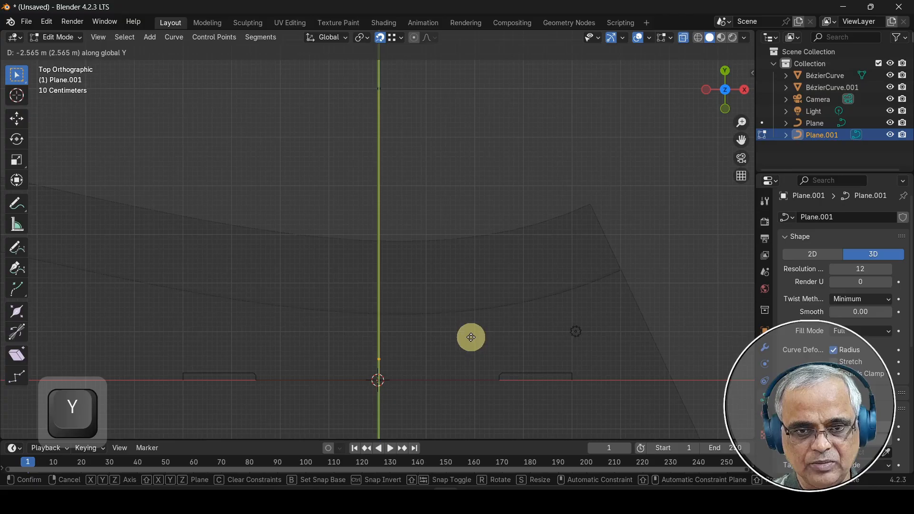
left_click(471, 337)
Step: Turn off snapping and move the inner control point along the Y axis to refine its position
left_click(379, 37)
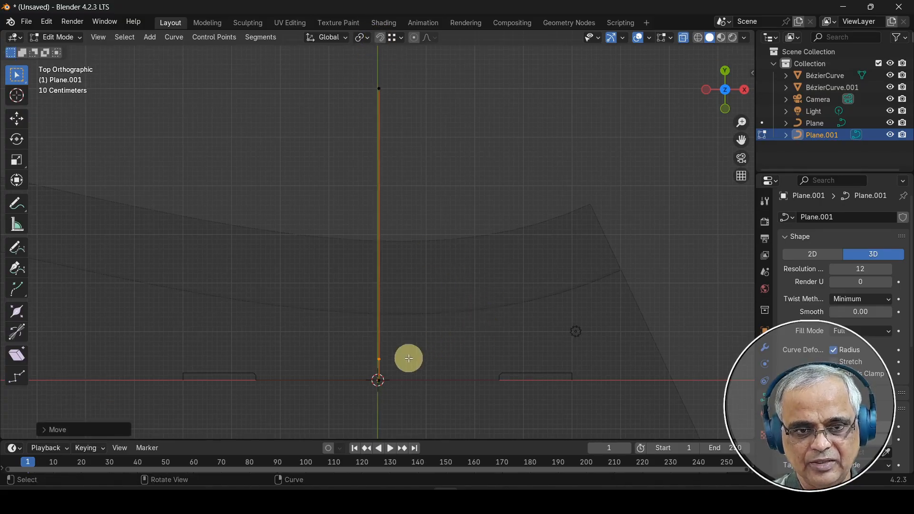
middle_click_drag(397, 358, 412, 239, "shift")
scroll(372, 273, "up", 6)
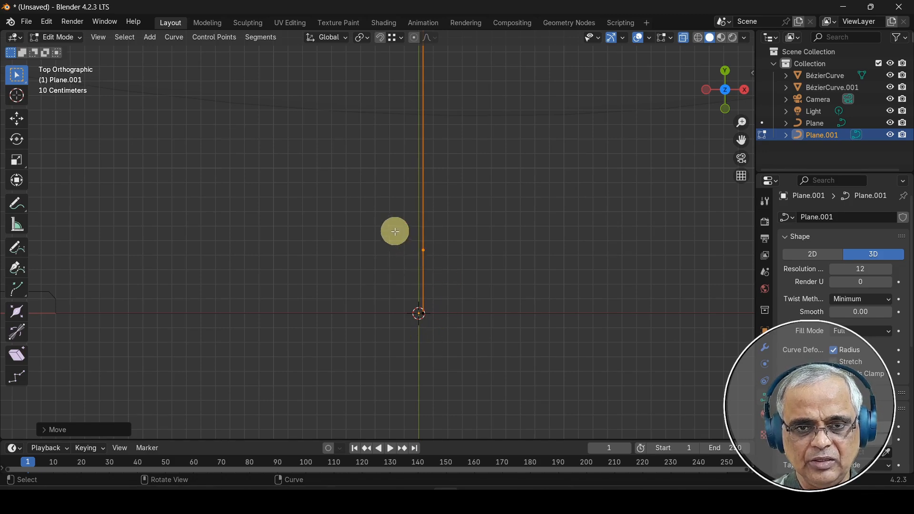
key("h")
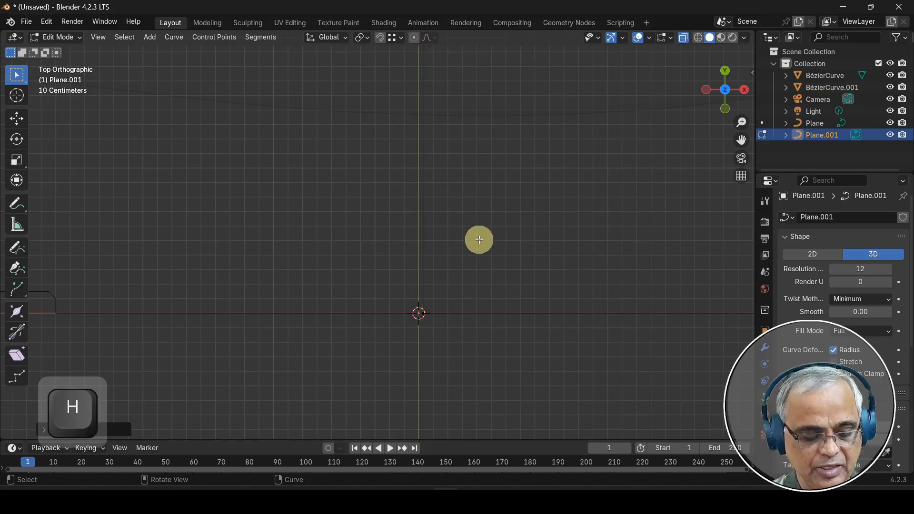
key("ctrl+z")
key("g")
key("y")
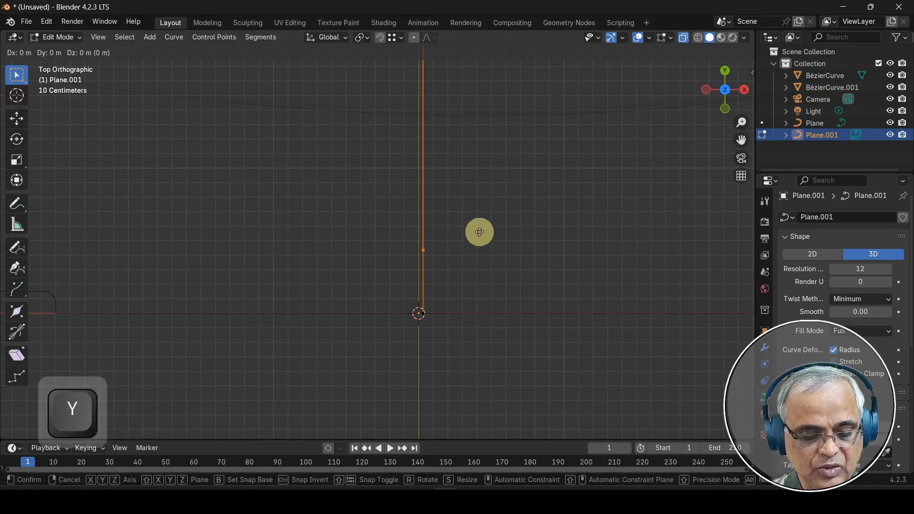
Step: Place the moved curve point along Y and subdivide the lowest vertical segment of the curve
left_click(480, 196)
left_click_drag(365, 175, 495, 386)
right_click(471, 251)
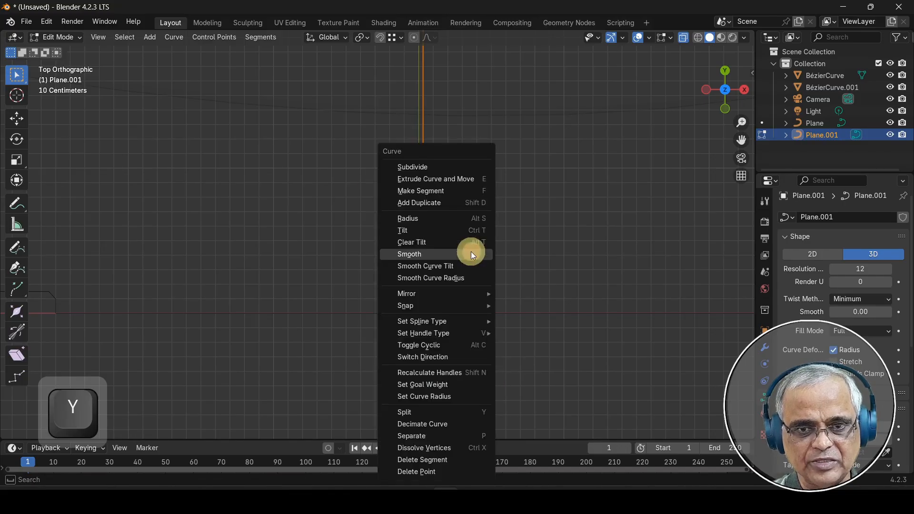
left_click(410, 168)
Step: Move the two lowest curve points outward about 0.07 m along X
left_click_drag(375, 241, 475, 370)
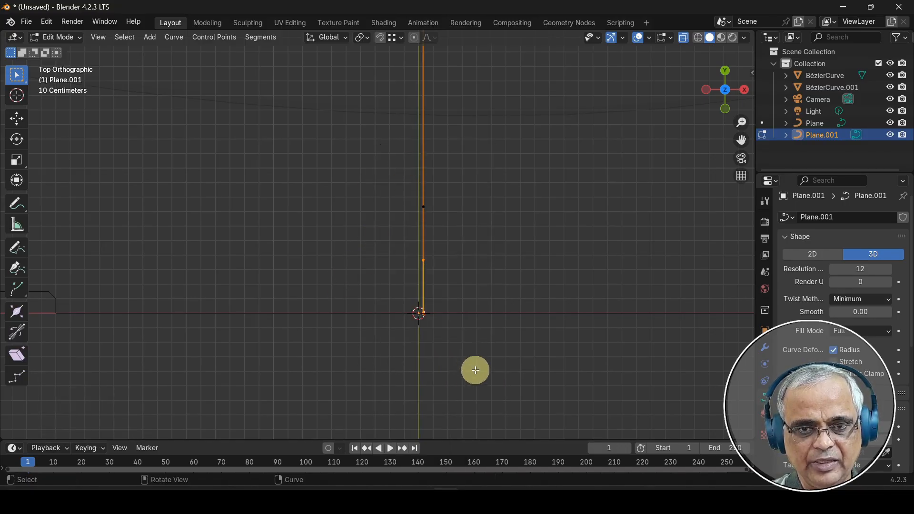
key("g")
key("x")
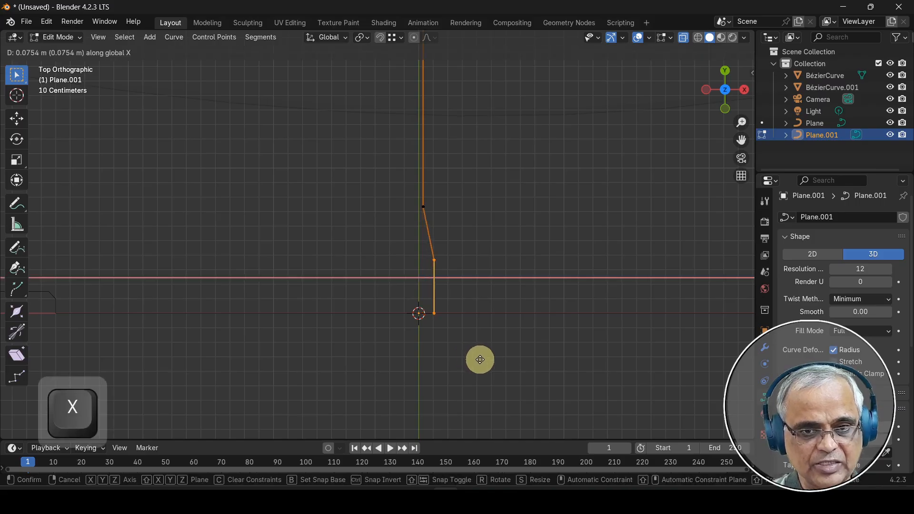
left_click(478, 362)
Step: Raise the upper of the two offset points along Y to shorten the slanted segment
left_click_drag(410, 247, 470, 278)
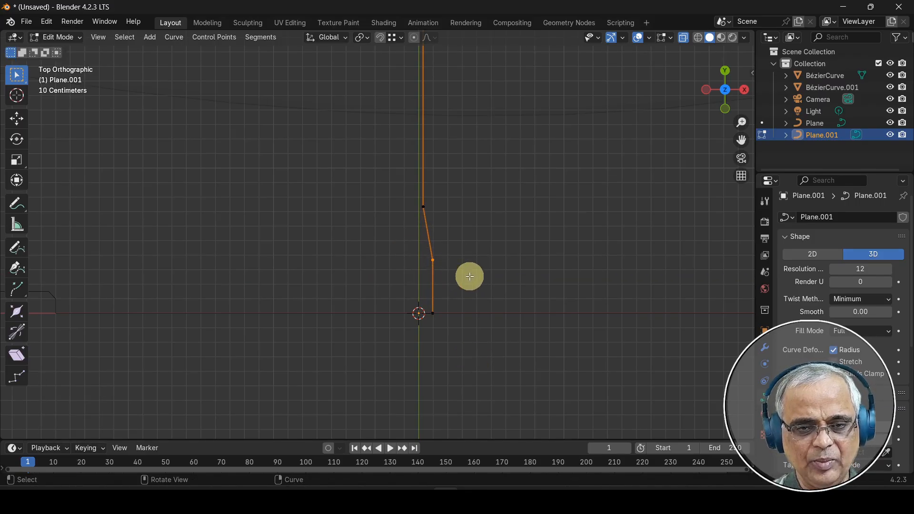
key("g")
key("y")
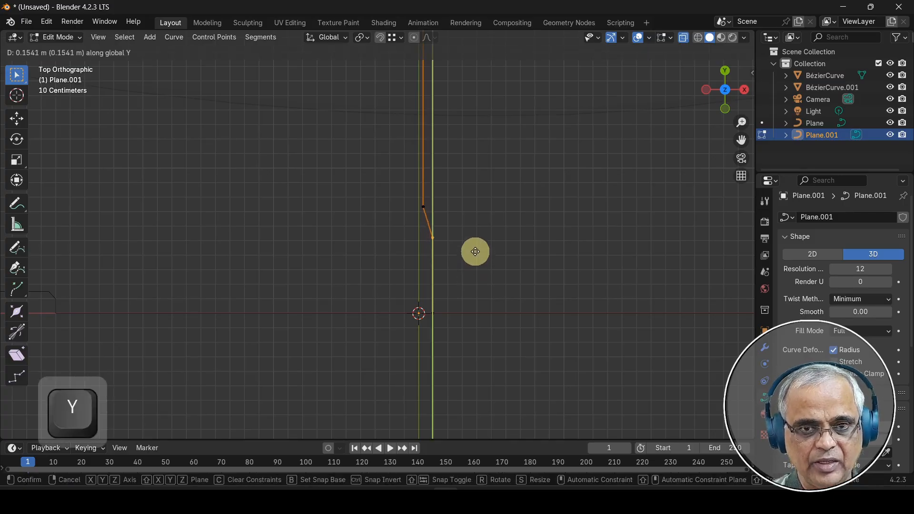
left_click(476, 242)
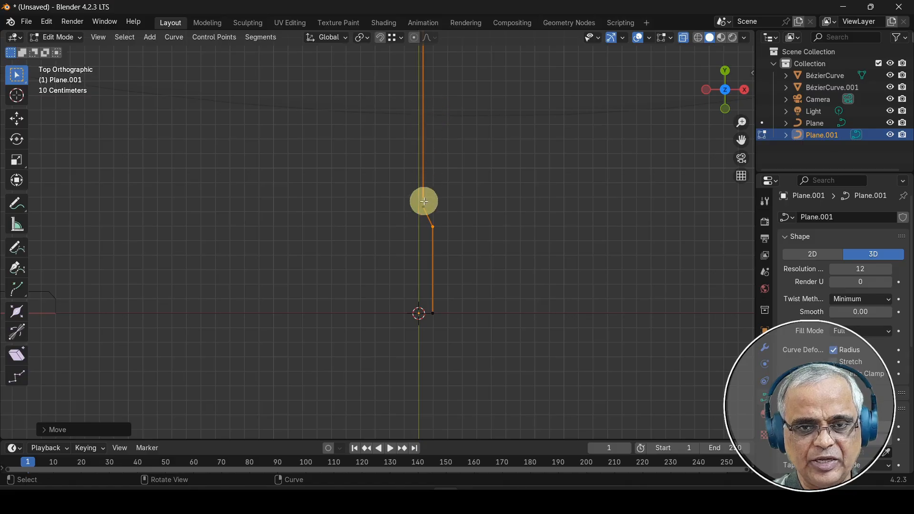
Step: Subdivide the vertical segment below the slanted part of the curve
scroll(417, 214, "up", 2)
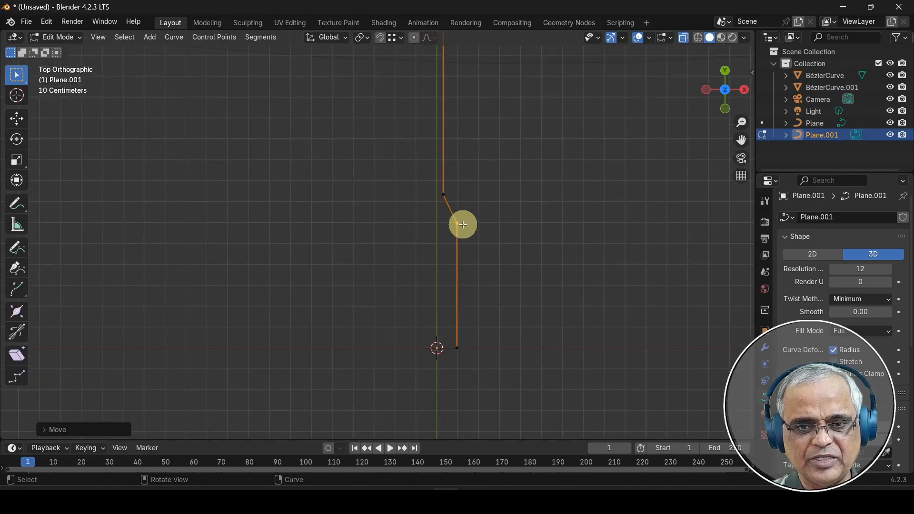
scroll(471, 251, "up", 1)
scroll(487, 204, "up", 1)
left_click_drag(480, 194, 534, 435)
right_click(490, 286)
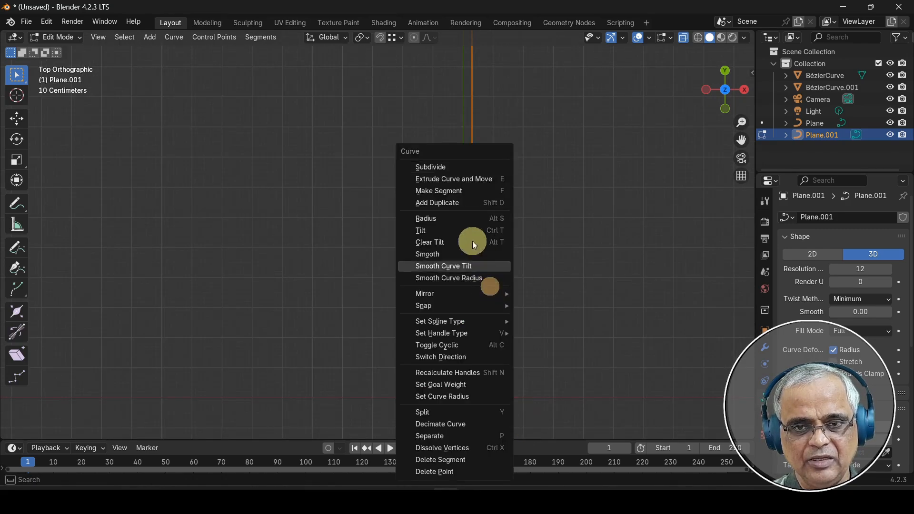
left_click(435, 167)
Step: Subdivide the upper half of the lower vertical section with 2 cuts
key("b")
left_click_drag(459, 198, 534, 333)
right_click(466, 267)
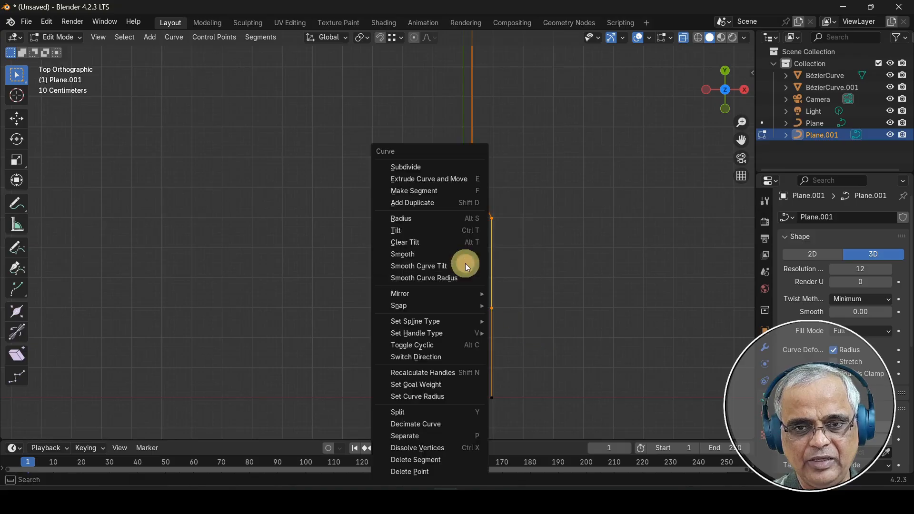
left_click(412, 170)
left_click(44, 429)
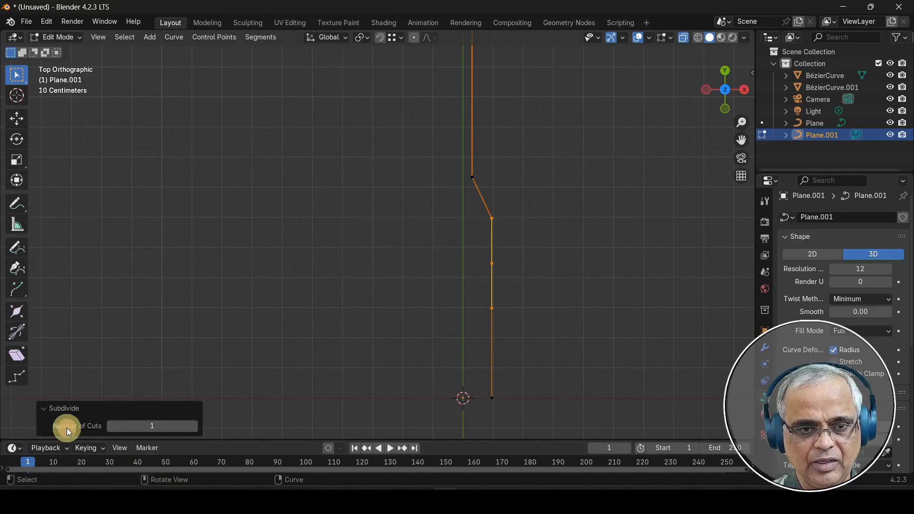
left_click(193, 427)
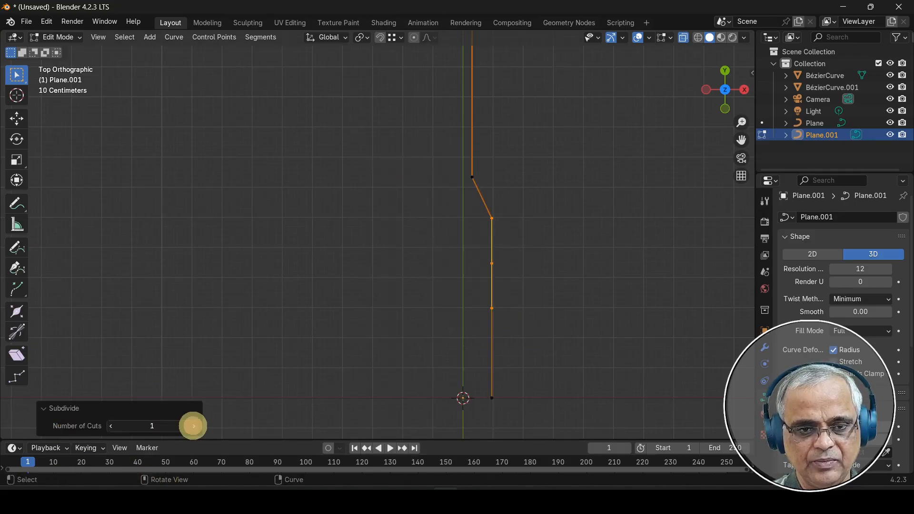
left_click(67, 408)
Step: Shift the two new middle points slightly outward along X and select the upper one
left_click_drag(468, 236, 527, 289)
key("g")
key("x")
left_click(535, 283)
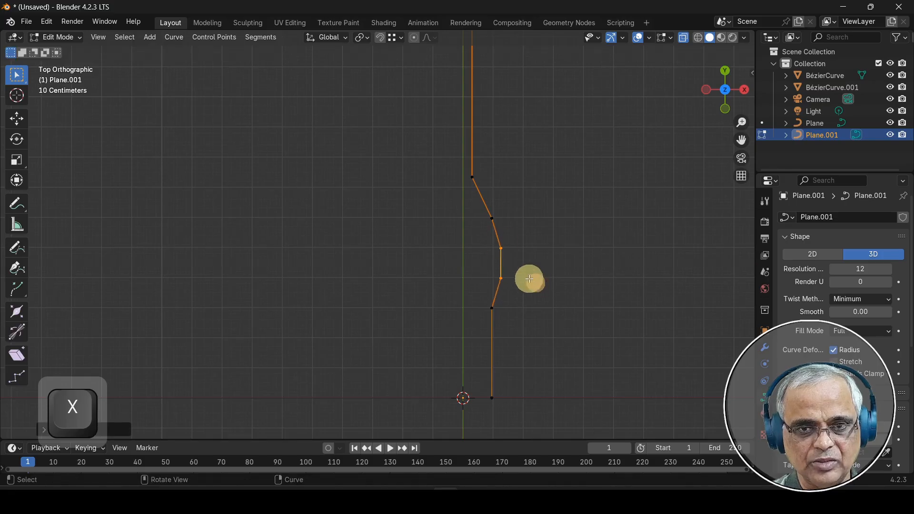
left_click(526, 256)
key("g")
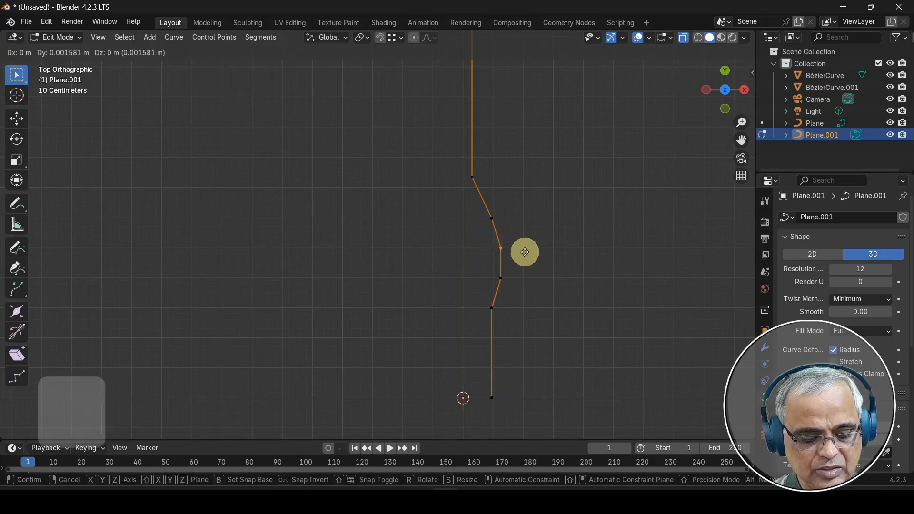
key("y")
key("Escape")
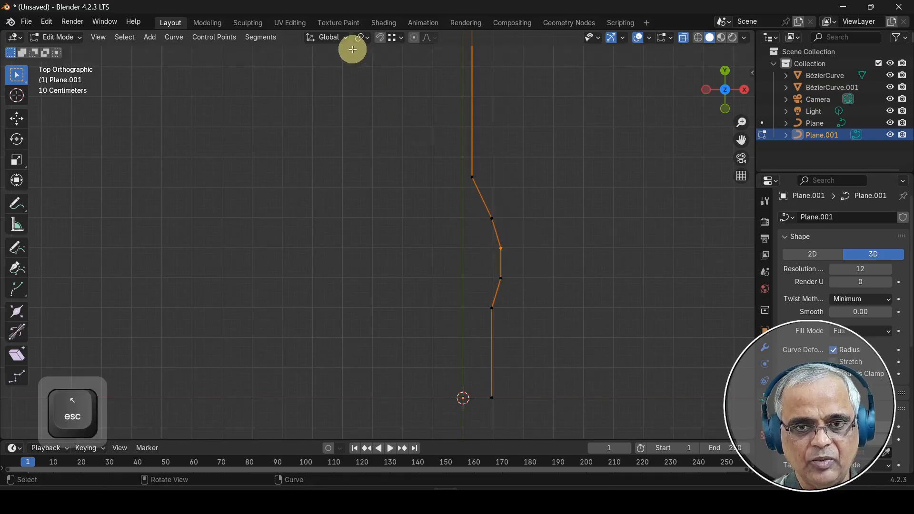
Step: Enable snapping and move the upper protruding point about 0.1 m along Y, level with the corner below the slanted segment
left_click(383, 37)
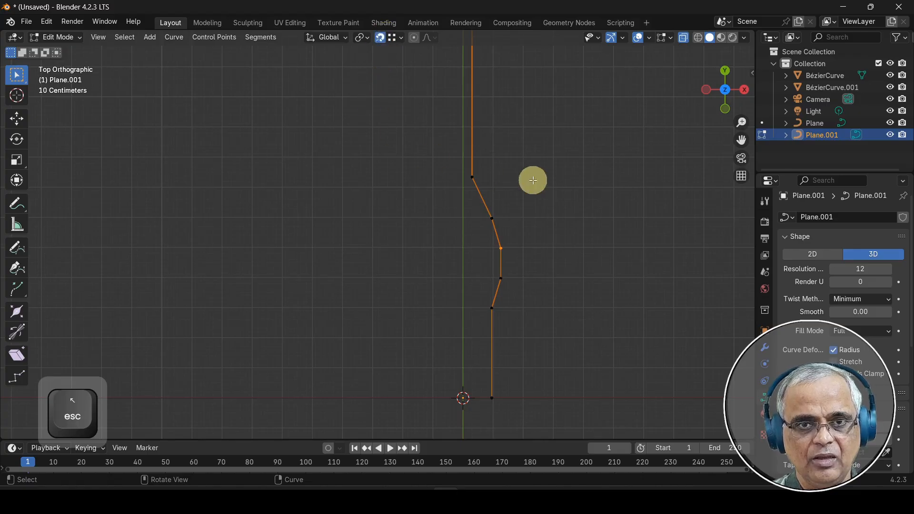
key("g")
key("y")
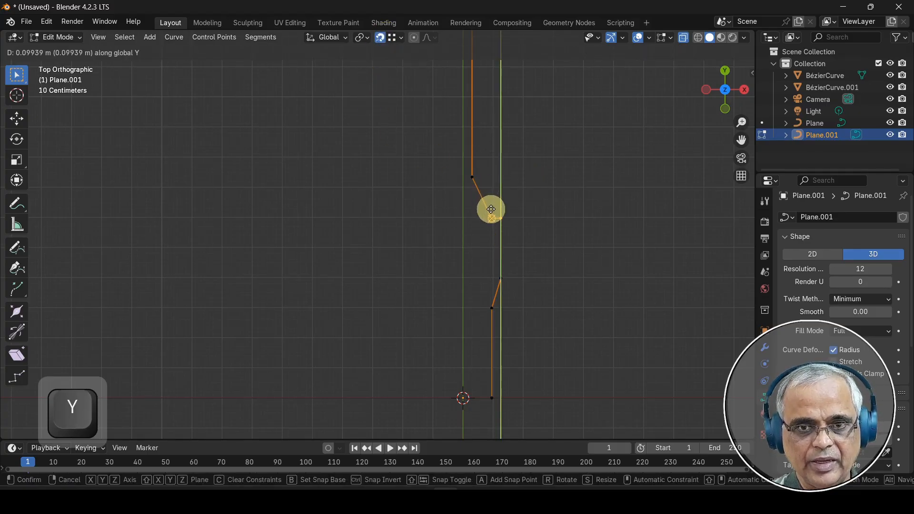
left_click(491, 209)
Step: Raise the lower protruding point along Y to just beneath the upper one, narrowing the ledge
left_click_drag(482, 266, 552, 293)
key("g")
key("y")
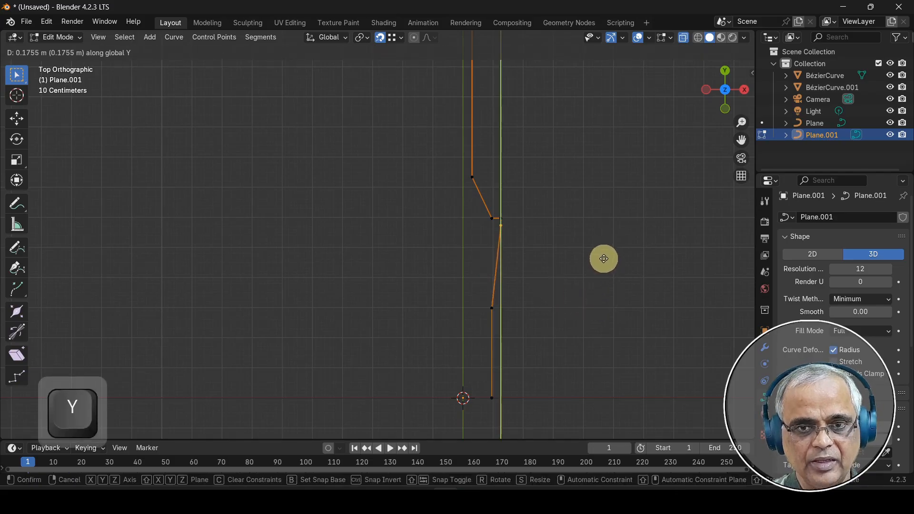
left_click(600, 265)
Step: Move the inner point below the ledge about 0.24 m along Y, snapping it level with the lower protruding point
left_click_drag(483, 285, 519, 318)
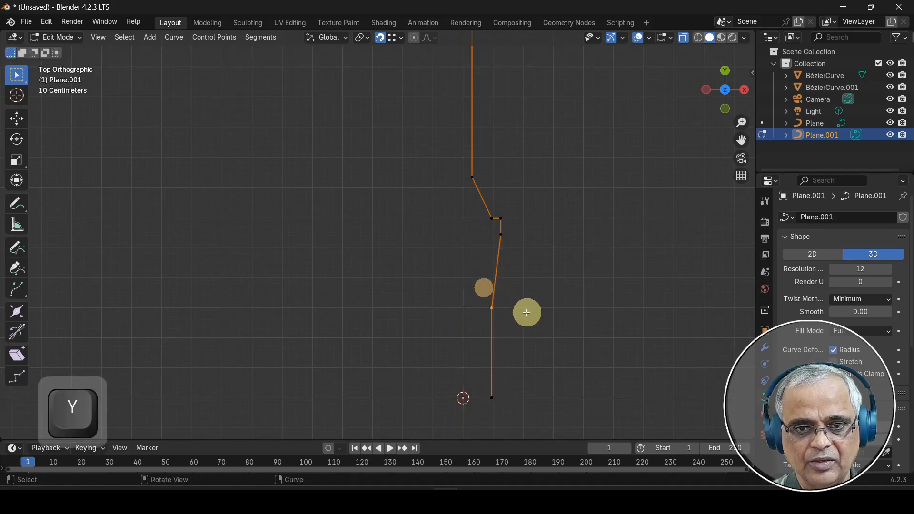
key("g")
key("y")
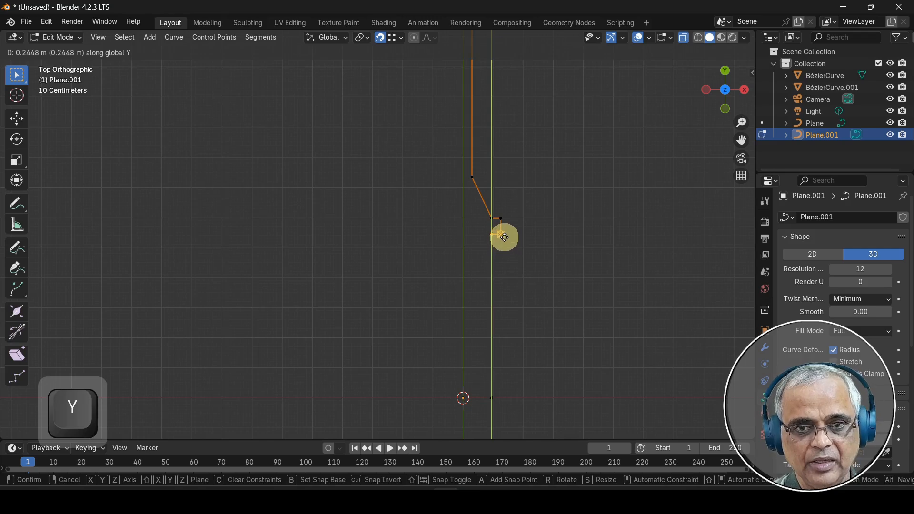
left_click(504, 237)
Step: Subdivide the long vertical segment between the ledge and the bottom end point
scroll(502, 247, "up", 1)
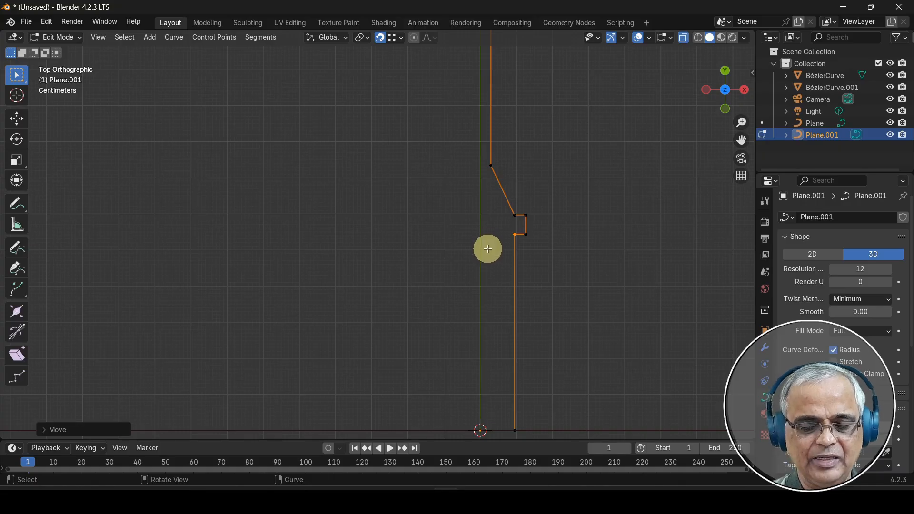
scroll(521, 225, "down", 2)
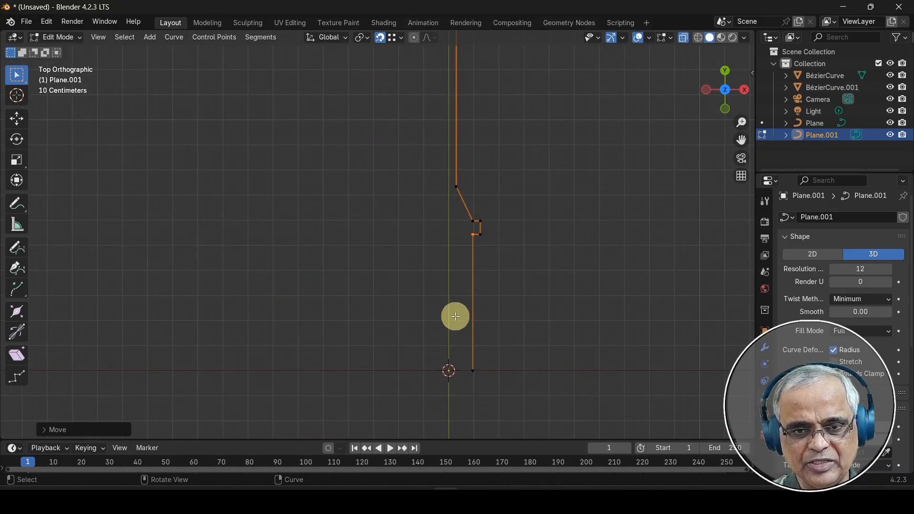
left_click(473, 370)
left_click_drag(456, 223, 475, 396)
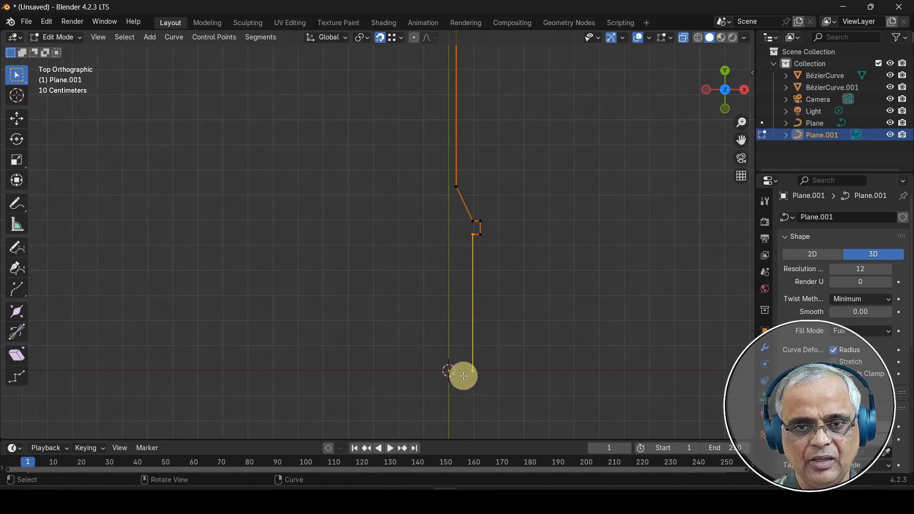
right_click(460, 319)
left_click(404, 169)
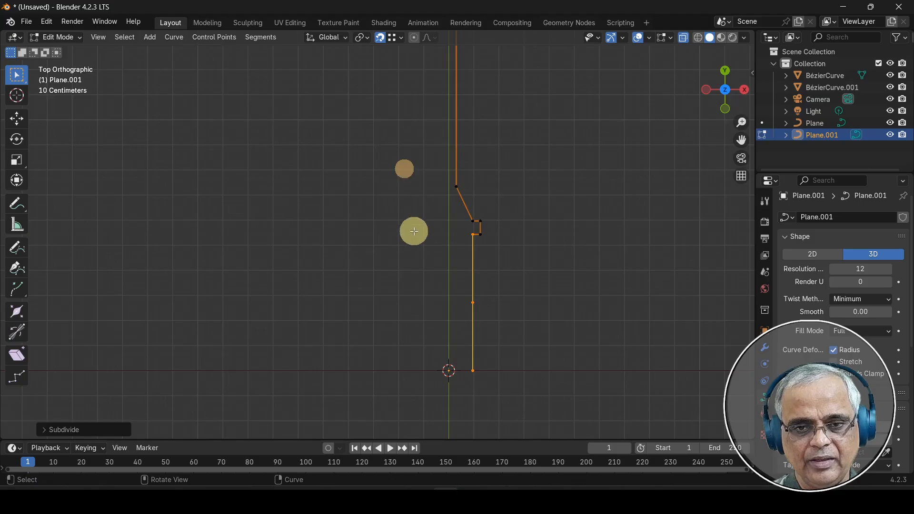
Step: Subdivide the lower half of that segment and lower its new midpoint about 0.05 m along Y
left_click_drag(457, 290, 493, 407)
right_click(516, 325)
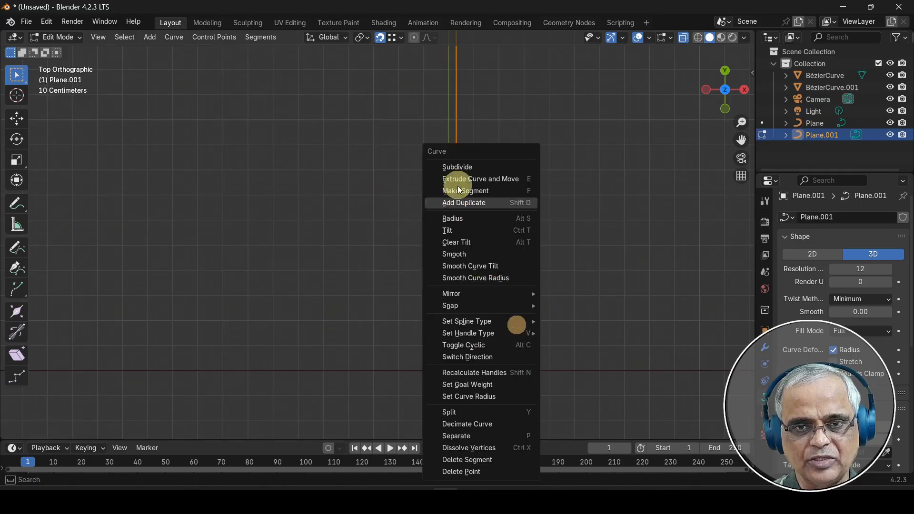
left_click(461, 168)
left_click_drag(459, 327, 503, 346)
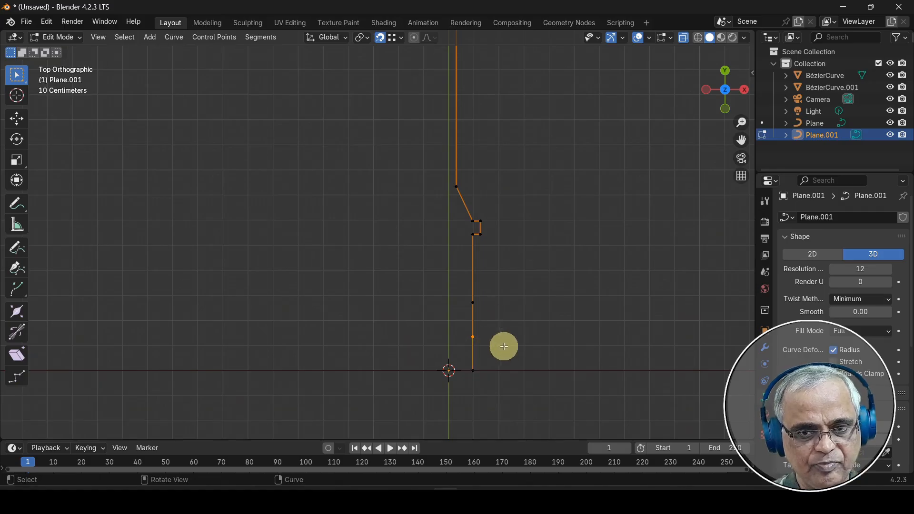
key("g")
key("y")
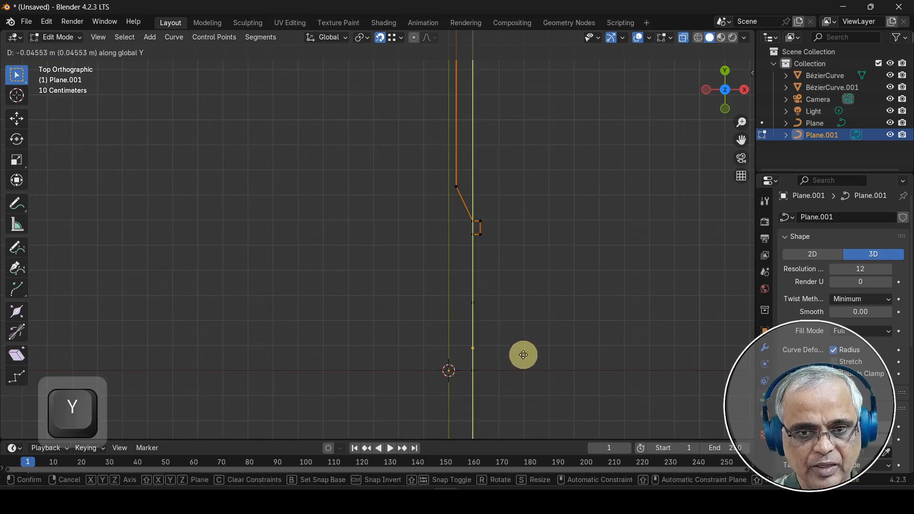
left_click(524, 357)
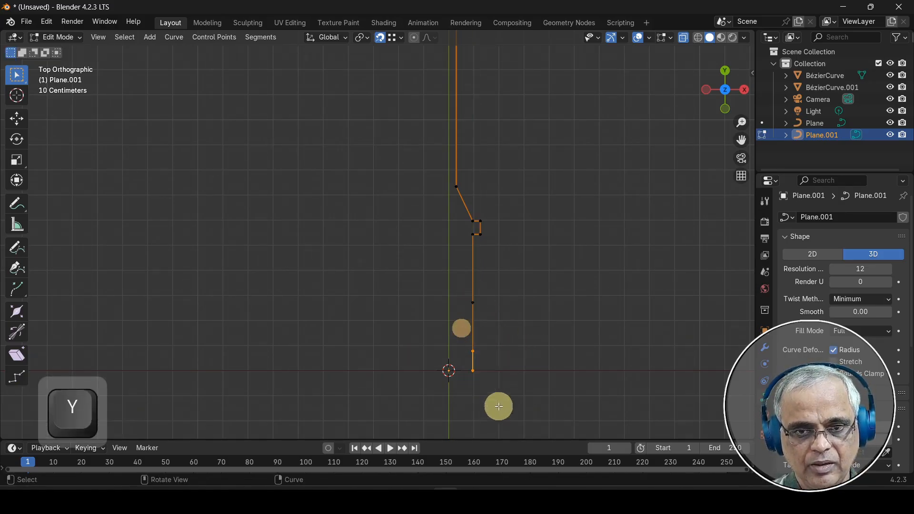
Step: Move the two bottom points outward about 0.03 m along X, snapping them to the ledge's outer edge
key("g")
key("x")
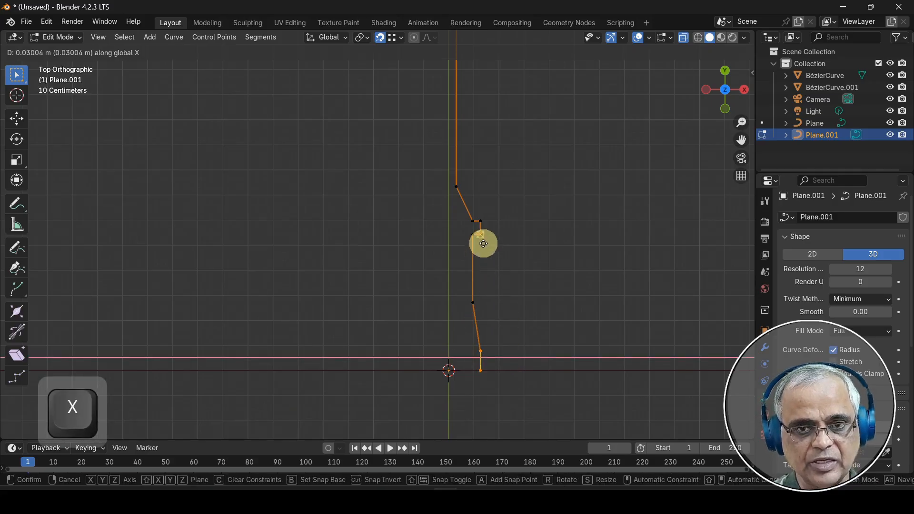
left_click(484, 238)
Step: Lower the inner point above the base along Y, snapping it level with the top of the offset base segment
key("g")
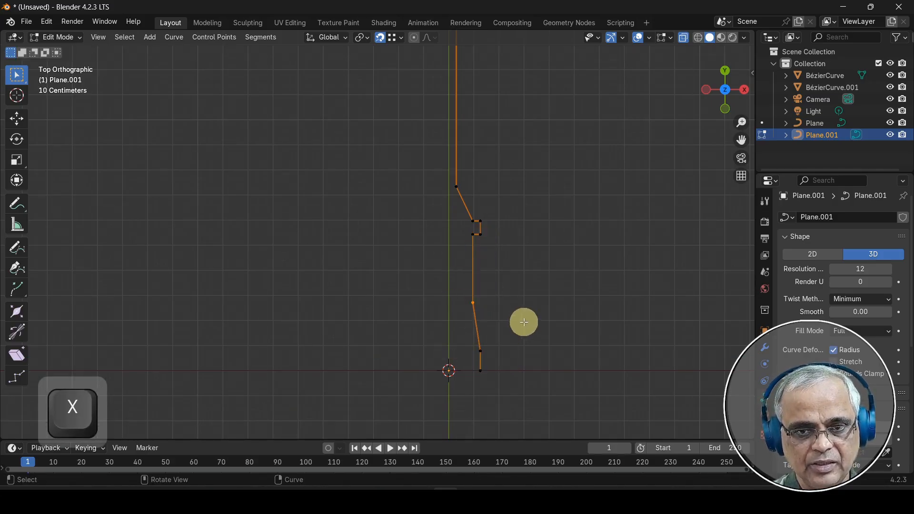
key("y")
left_click(485, 355)
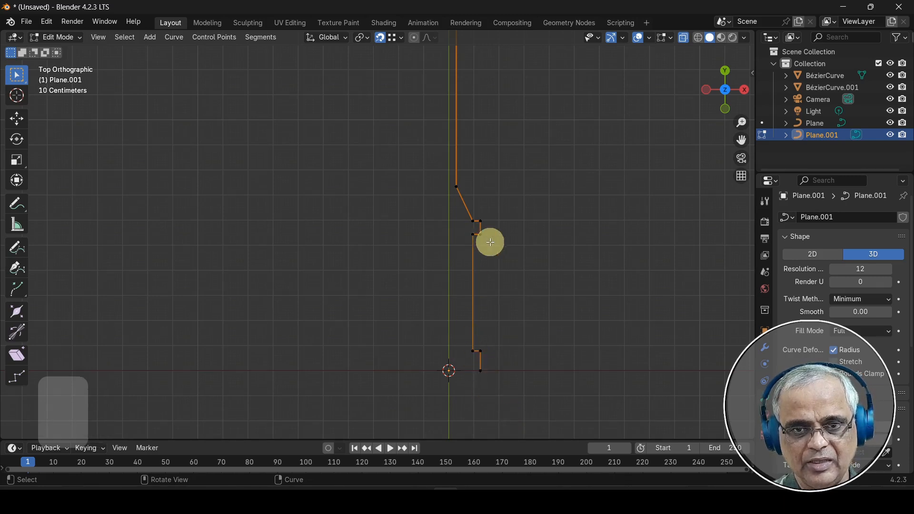
Step: Switch to Object Mode and isolate the finished profile curve in local view, seen in perspective
scroll(450, 214, "down", 5)
middle_click_drag(445, 190, 454, 354, "shift")
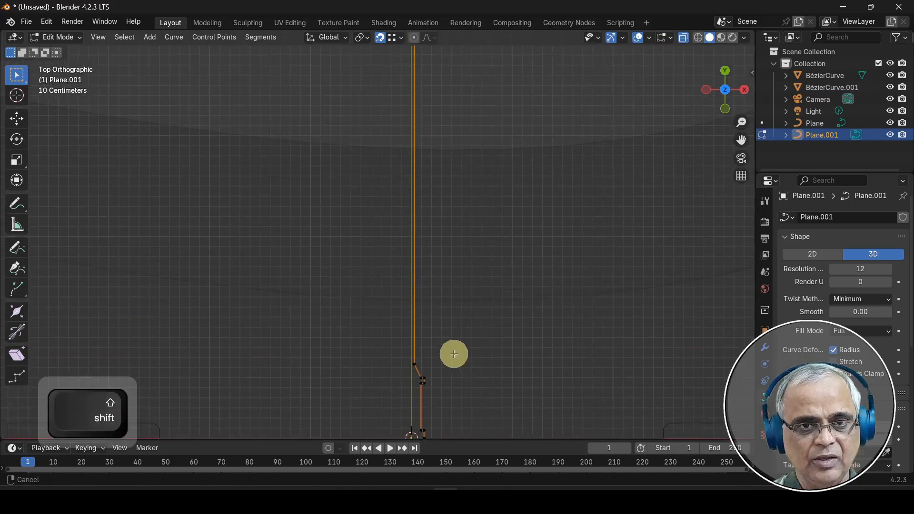
scroll(453, 353, "down", 6)
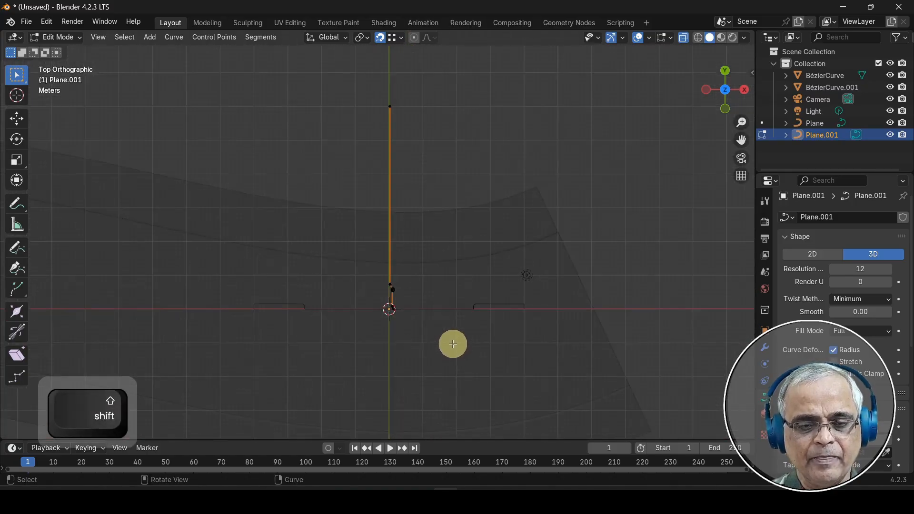
scroll(396, 307, "up", 2)
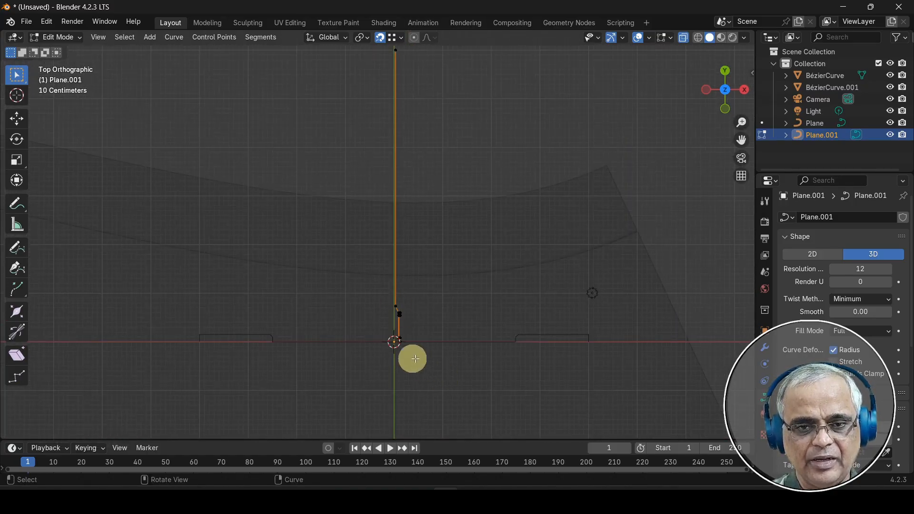
scroll(380, 346, "up", 3)
key("Tab")
middle_click_drag(394, 376, 390, 356)
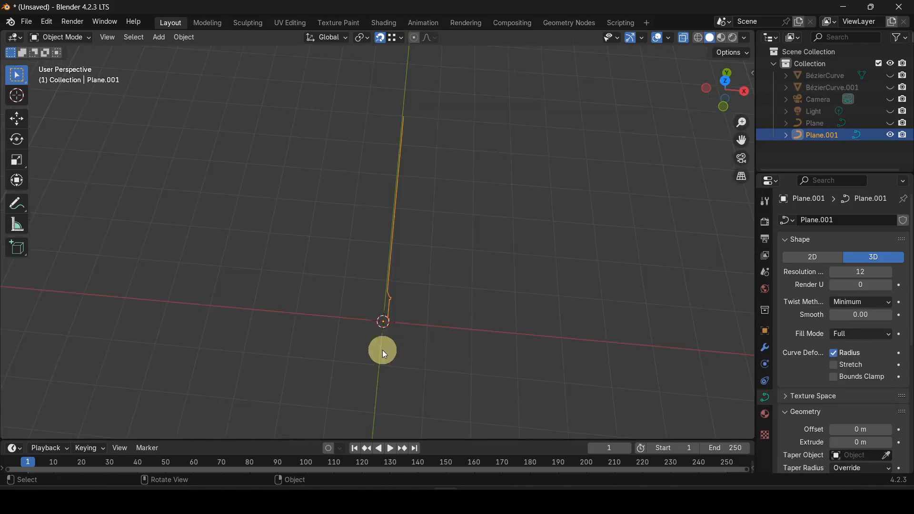
middle_click_drag(441, 259, 372, 341)
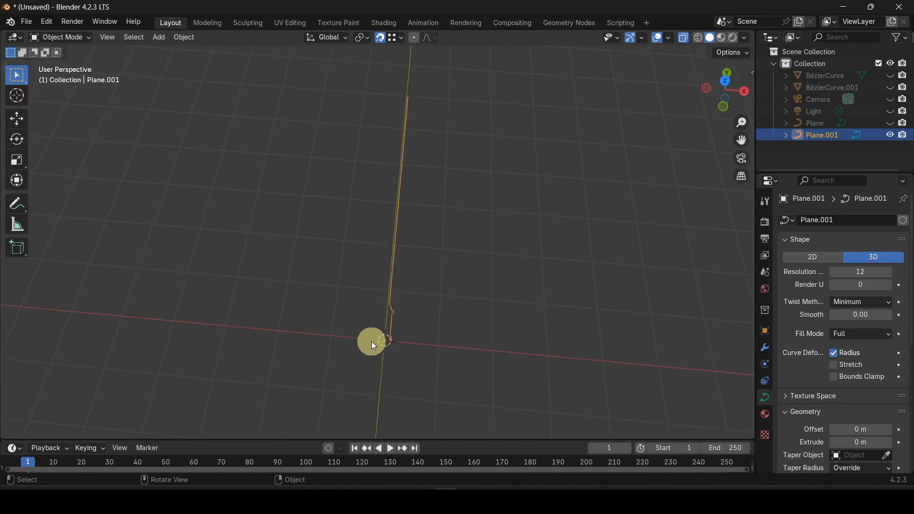
Step: Add a Bézier circle at the world origin with a radius of 0.05 m
key("shift+a")
mouse_move(341, 267)
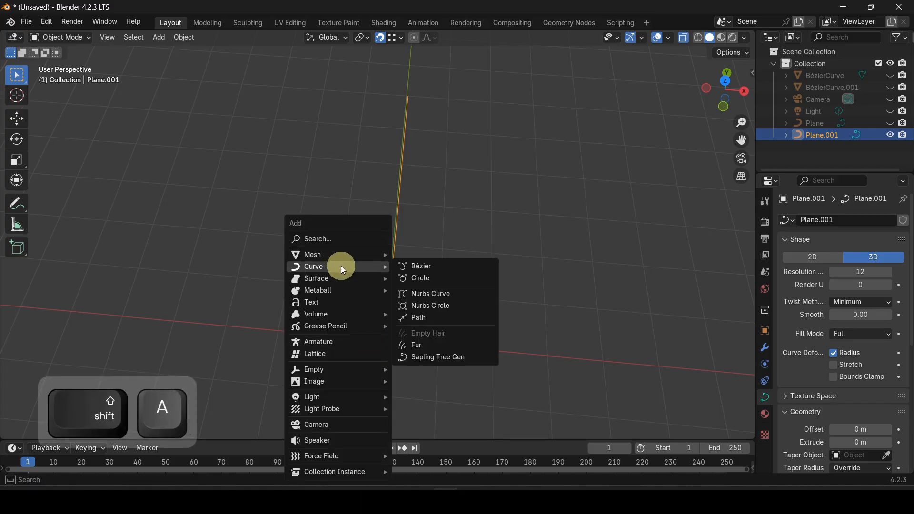
left_click(436, 277)
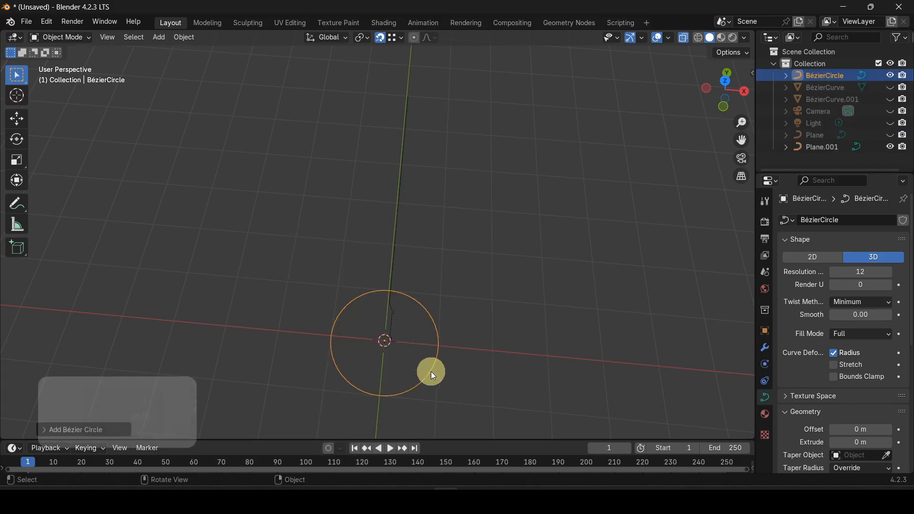
left_click(76, 430)
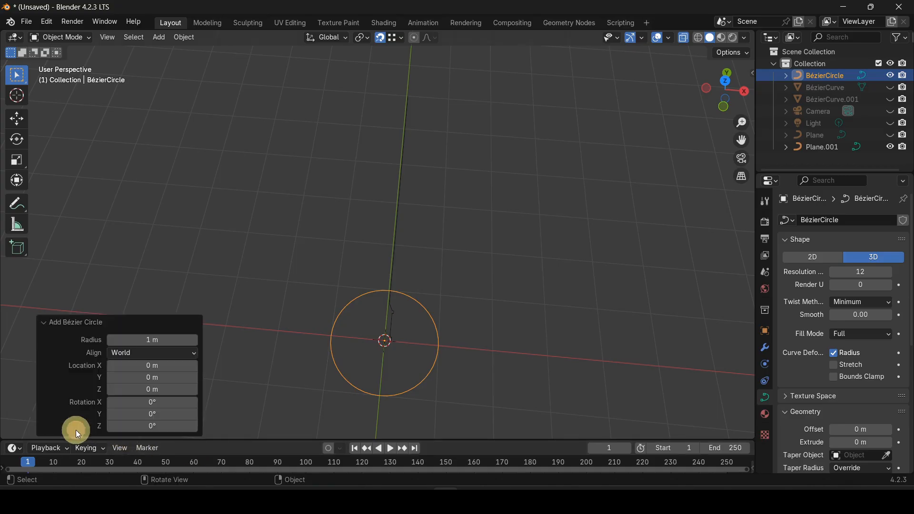
left_click(143, 341)
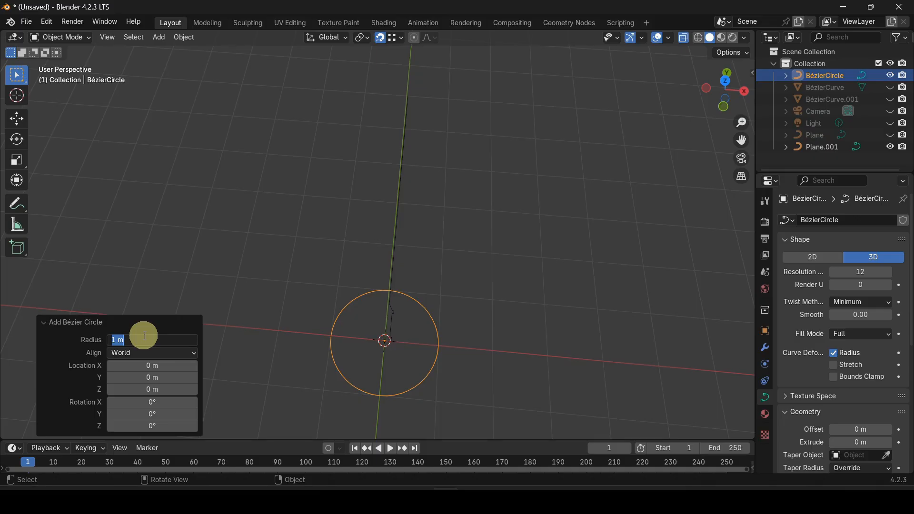
type(".05")
key("Return")
scroll(390, 365, "up", 2)
scroll(391, 372, "down", 2)
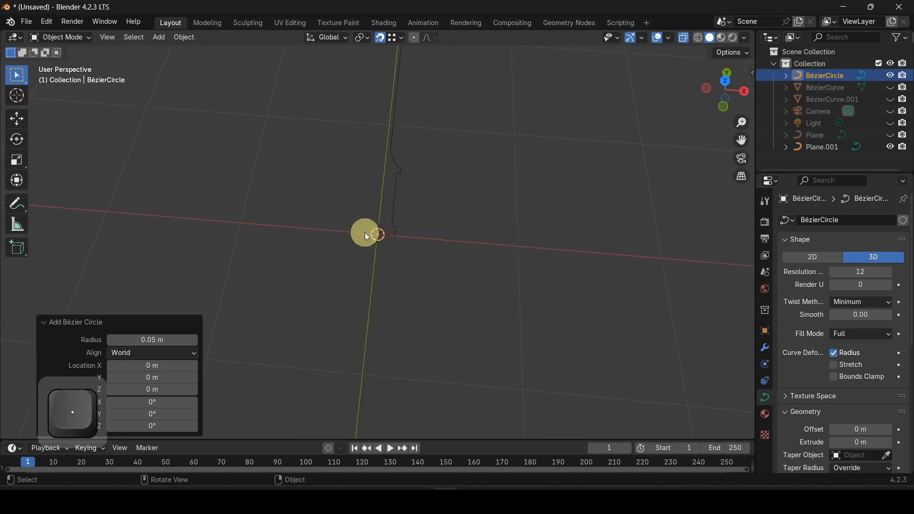
left_click(69, 322)
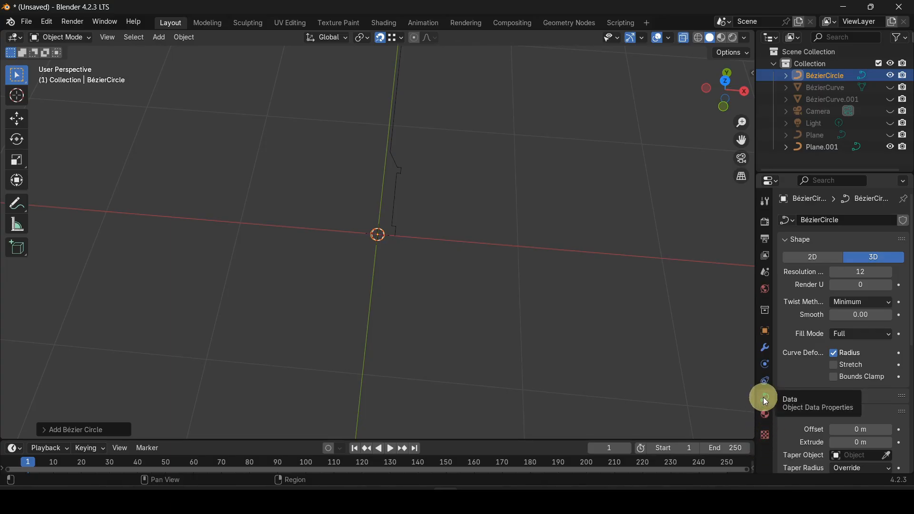
Step: Set the circle's bevel type to Object and pick the Plane.001 profile curve as its bevel object
scroll(808, 342, "down", 5)
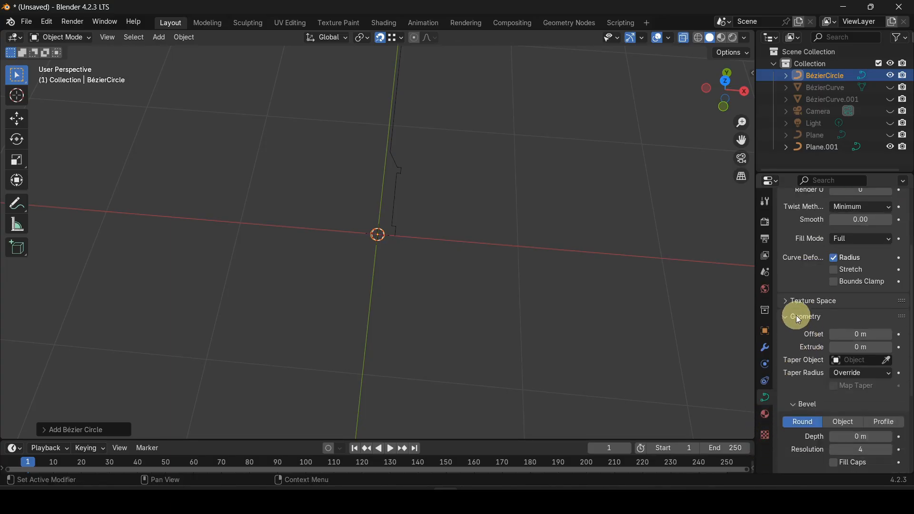
scroll(796, 316, "down", 4)
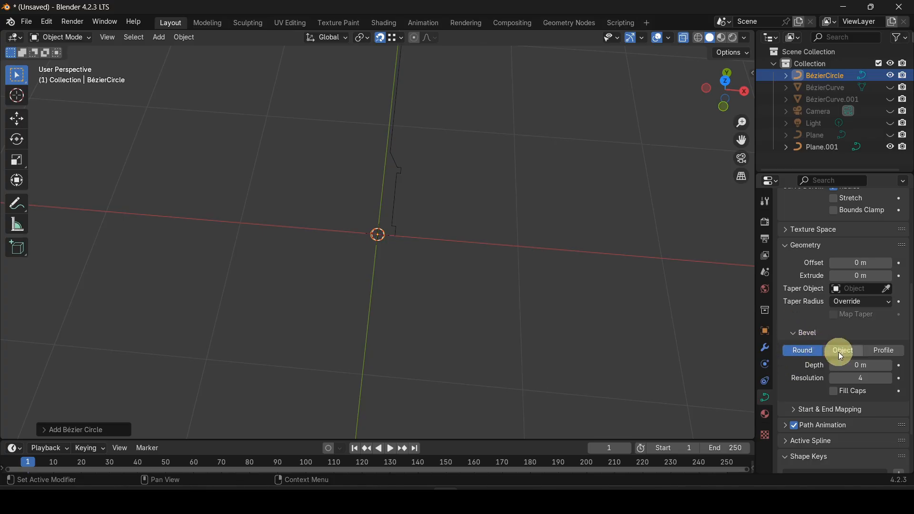
left_click(844, 350)
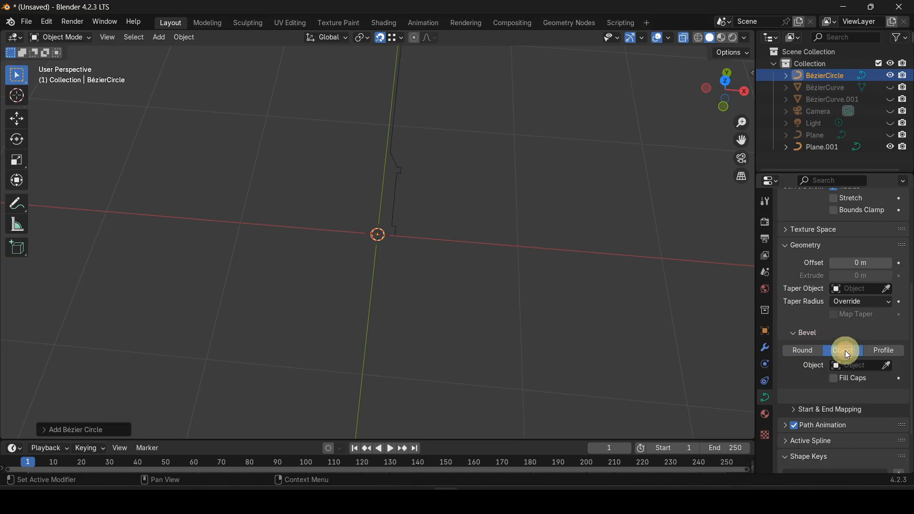
left_click(888, 368)
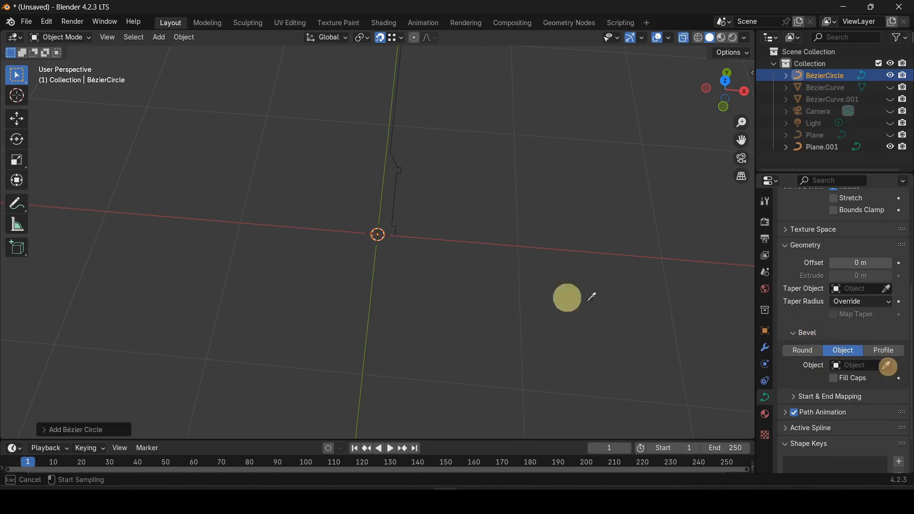
left_click(393, 206)
middle_click_drag(433, 299, 382, 259)
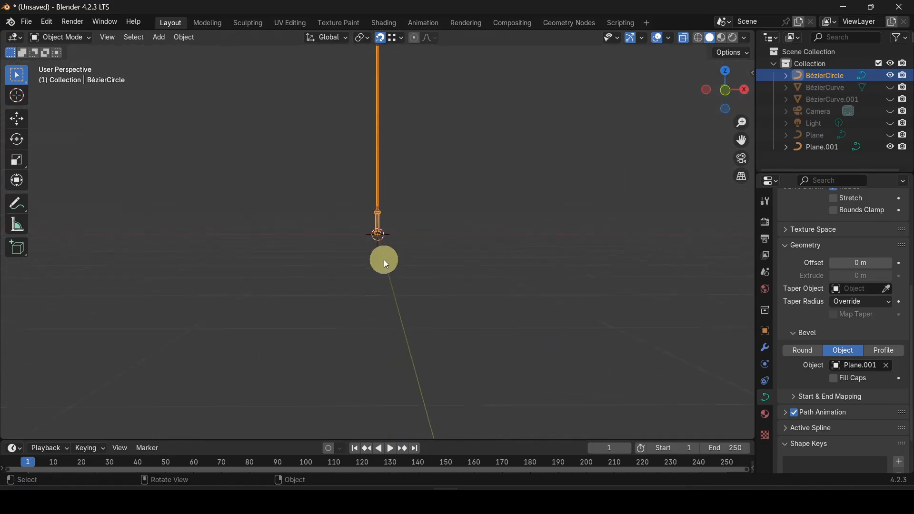
middle_click_drag(414, 191, 370, 347, "shift")
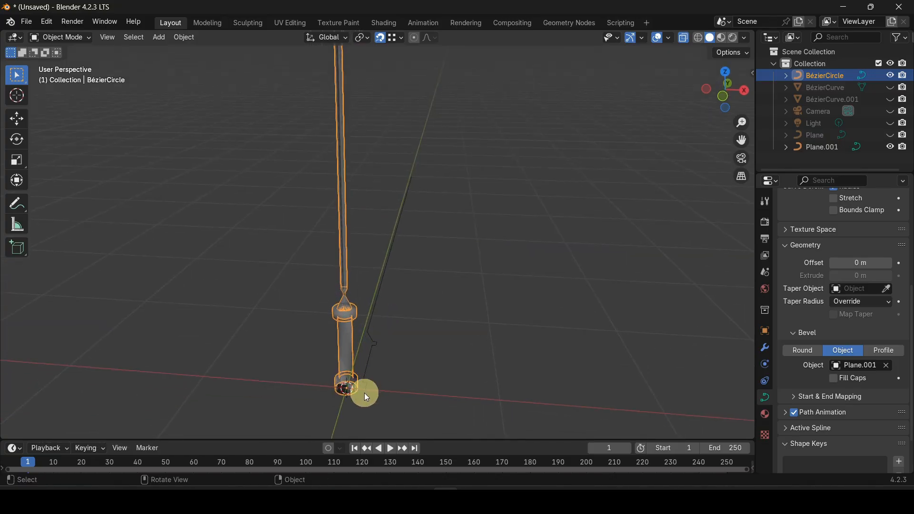
scroll(331, 360, "up", 3)
middle_click_drag(418, 353, 407, 225, "shift")
middle_click_drag(346, 352, 373, 343, "shift")
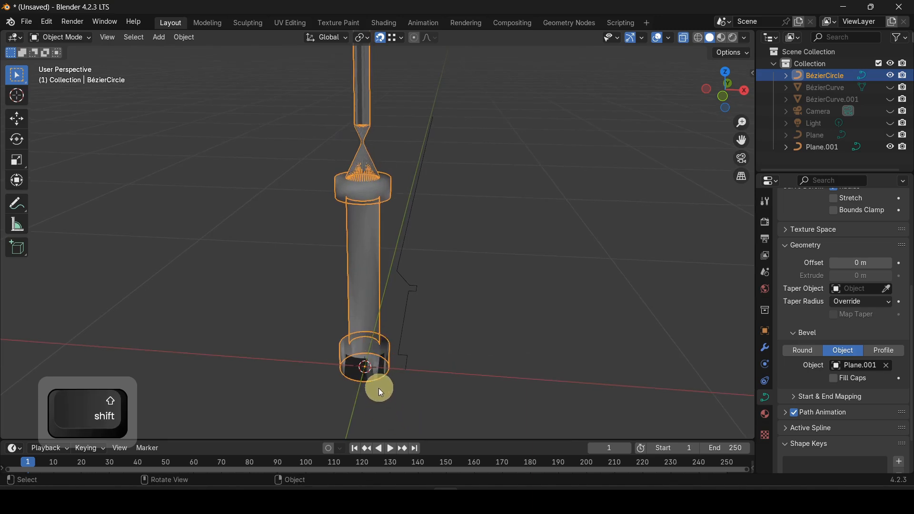
Step: Move all points of the Plane.001 profile outward about 0.06 m along X to thicken the pole
left_click(406, 359)
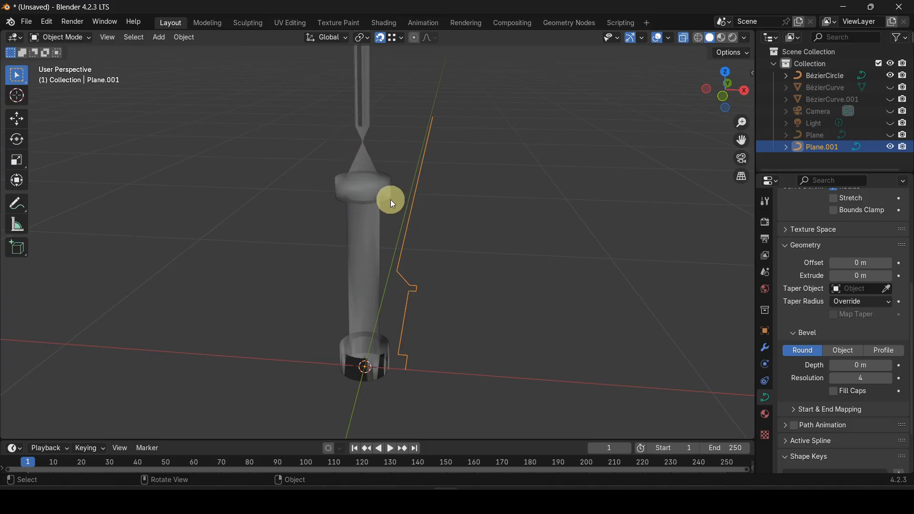
key("Tab")
left_click_drag(301, 74, 506, 436)
key("g")
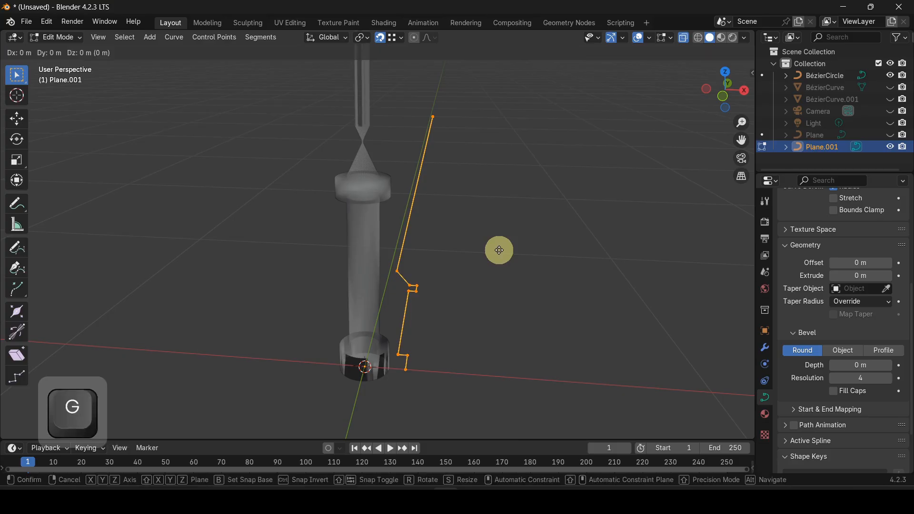
key("x")
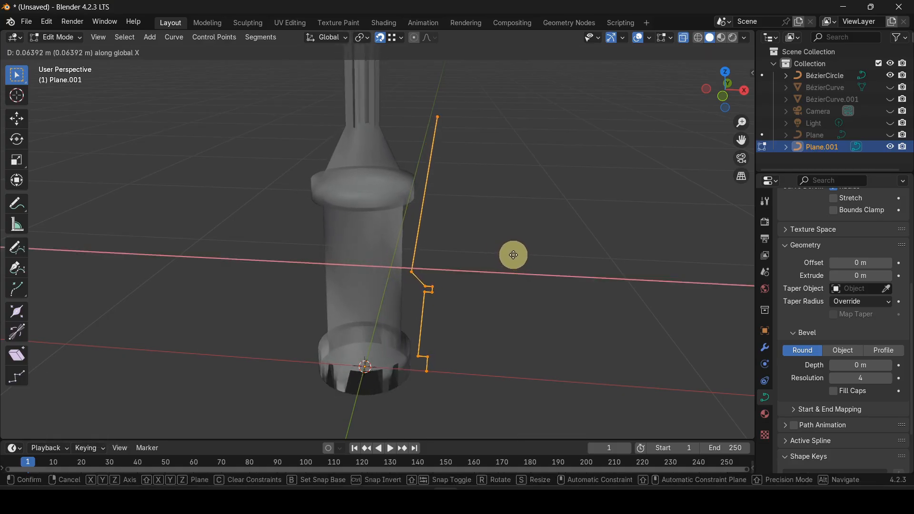
left_click(510, 254)
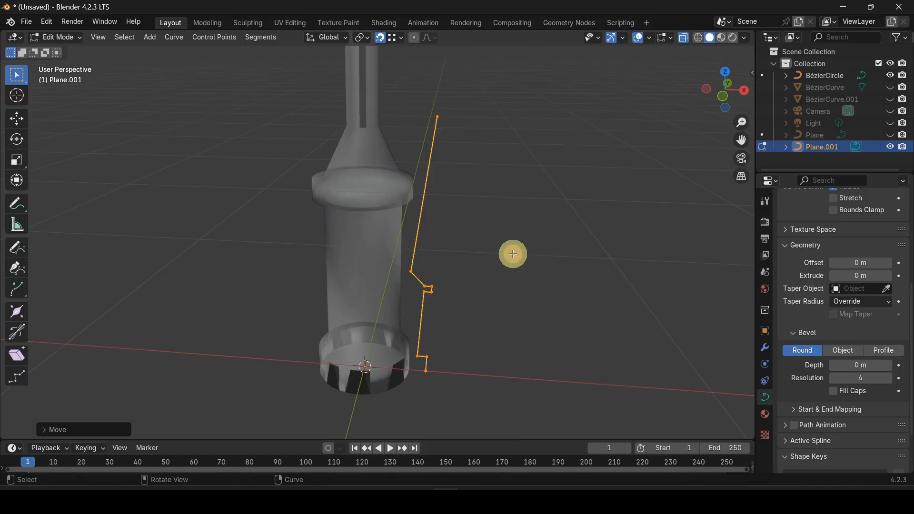
scroll(370, 282, "down", 5)
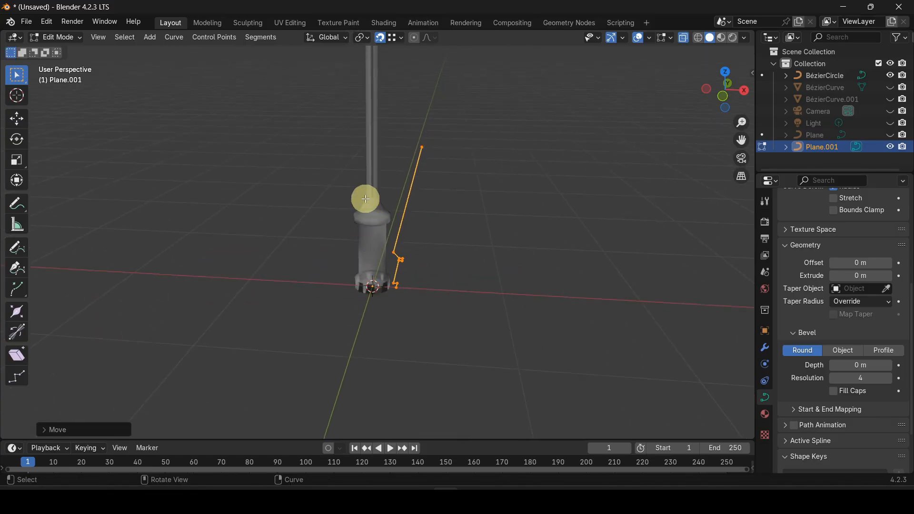
scroll(366, 183, "up", 3)
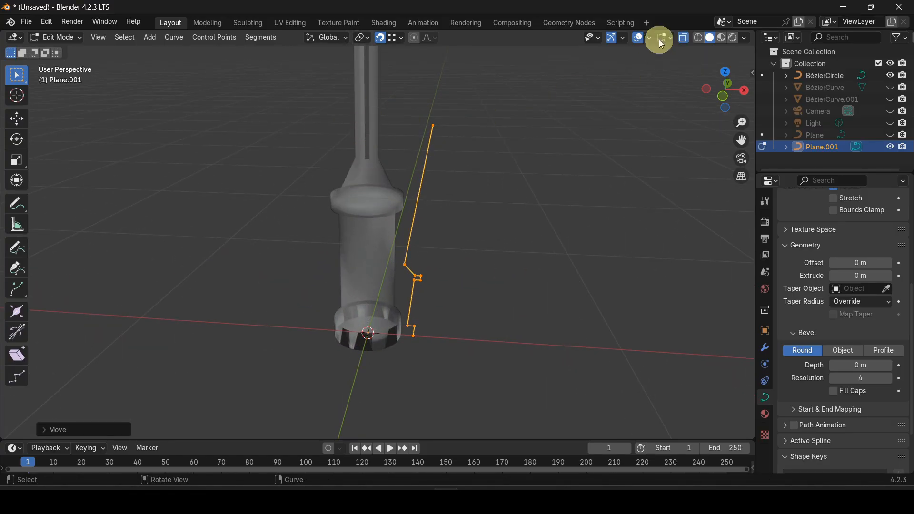
Step: Turn off X-ray and apply Shade Flat to the BézierCircle pole in Object Mode
left_click(685, 40)
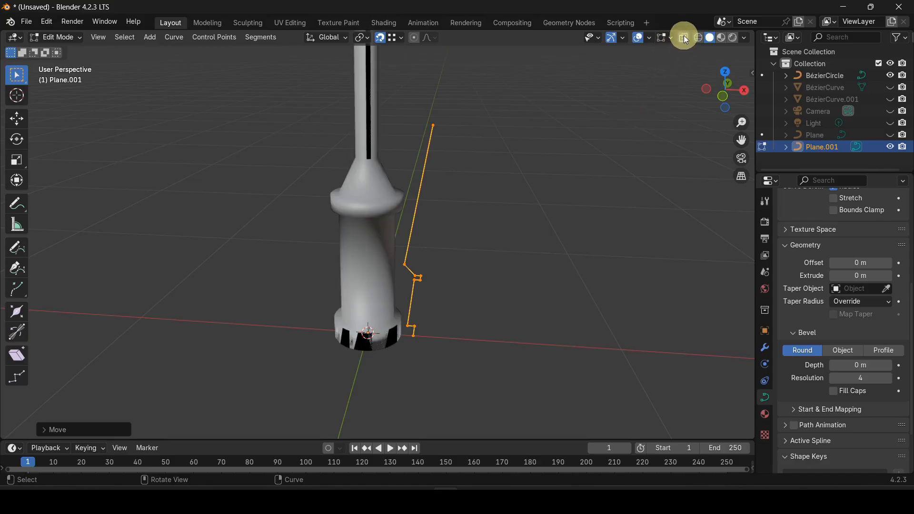
right_click(346, 179)
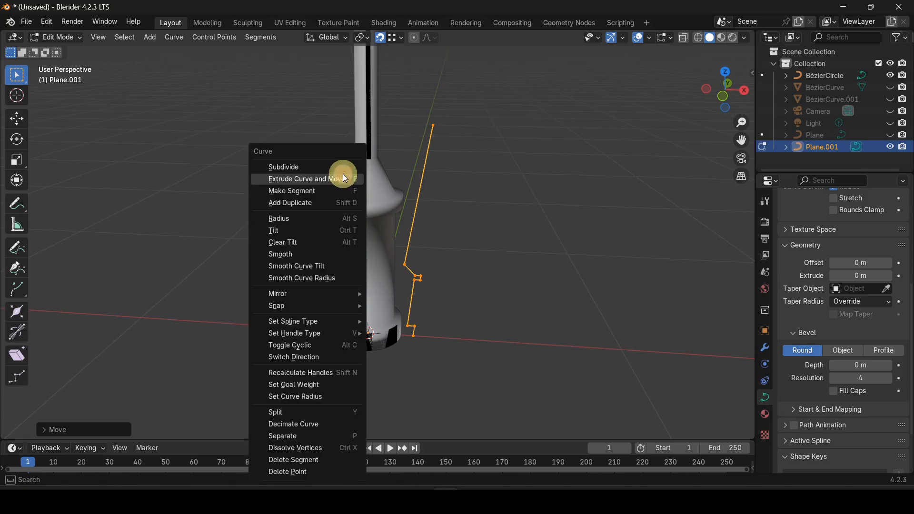
left_click(523, 218)
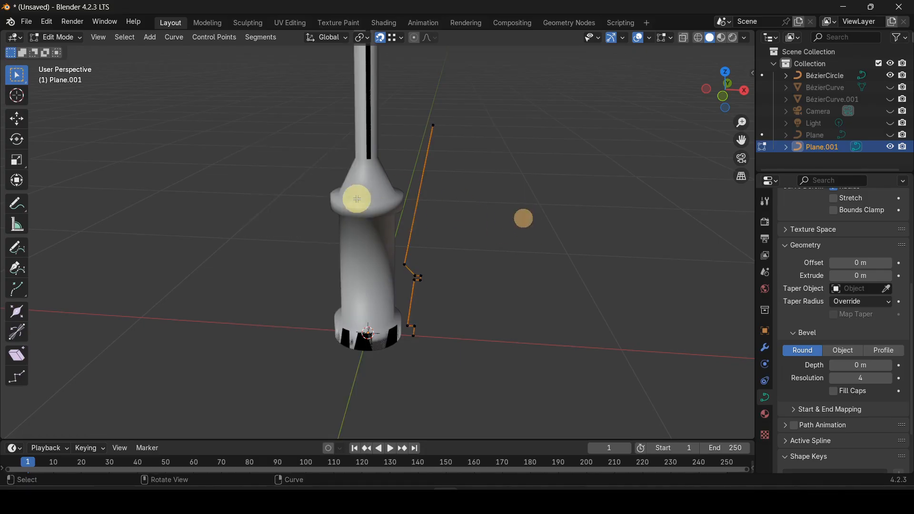
key("Tab")
left_click(365, 185)
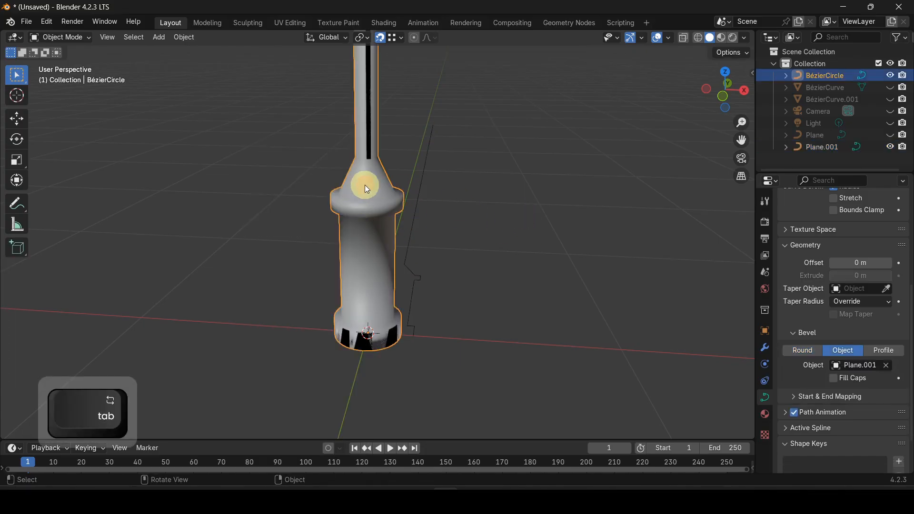
right_click(365, 184)
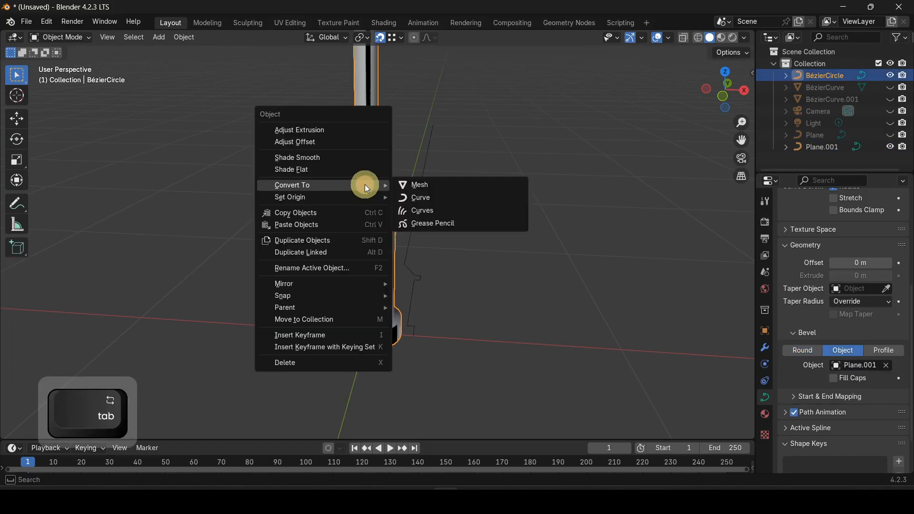
left_click(330, 170)
scroll(342, 264, "up", 3)
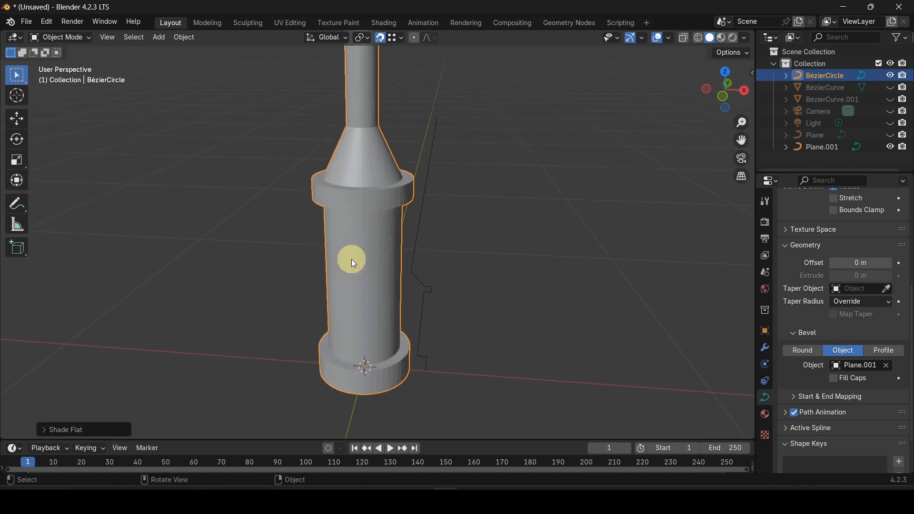
scroll(342, 236, "down", 2)
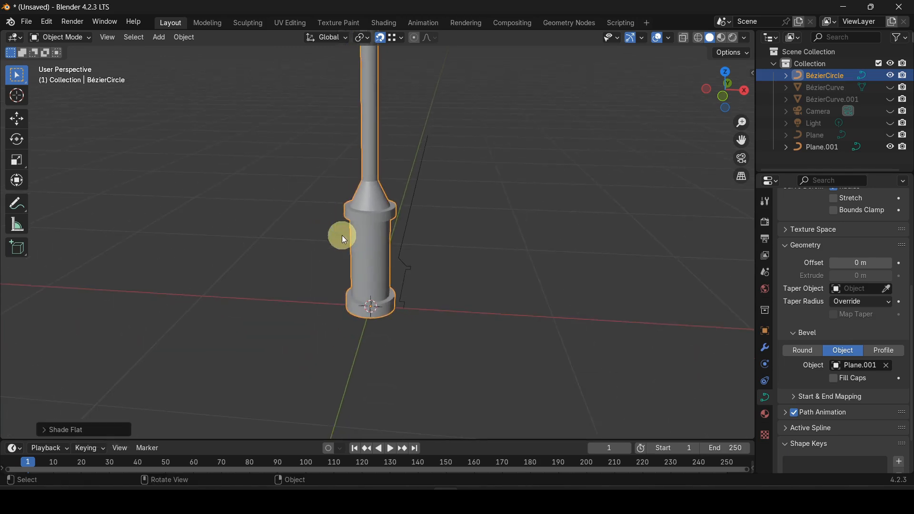
scroll(342, 235, "up", 1)
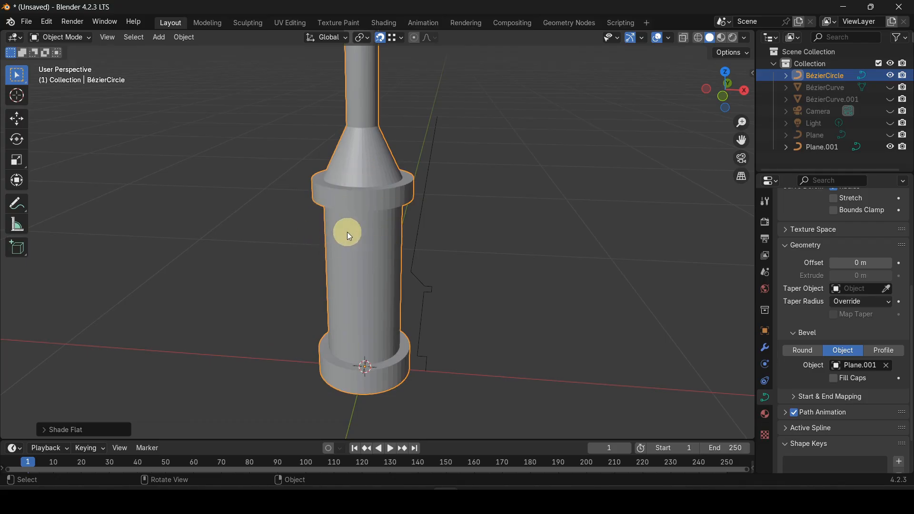
Step: Reveal all hidden objects in the scene around the pole
scroll(347, 232, "down", 3)
scroll(348, 233, "down", 3)
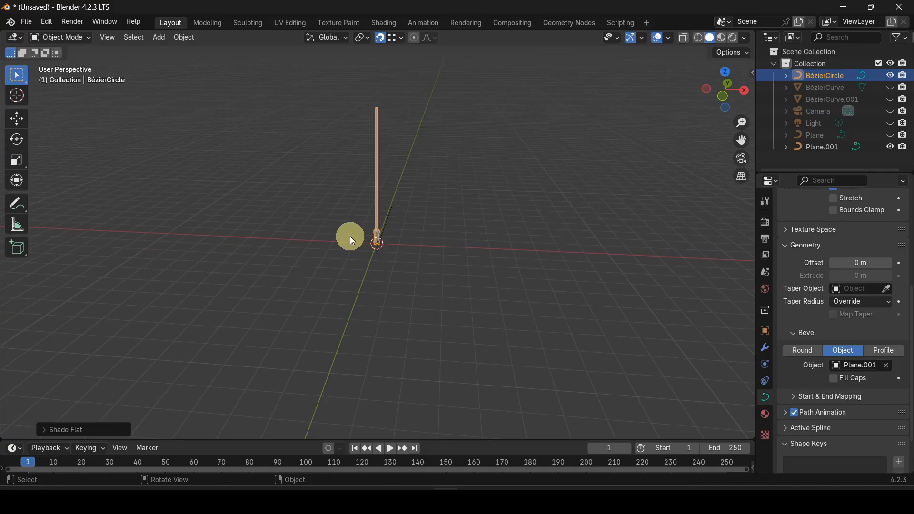
left_click(478, 221)
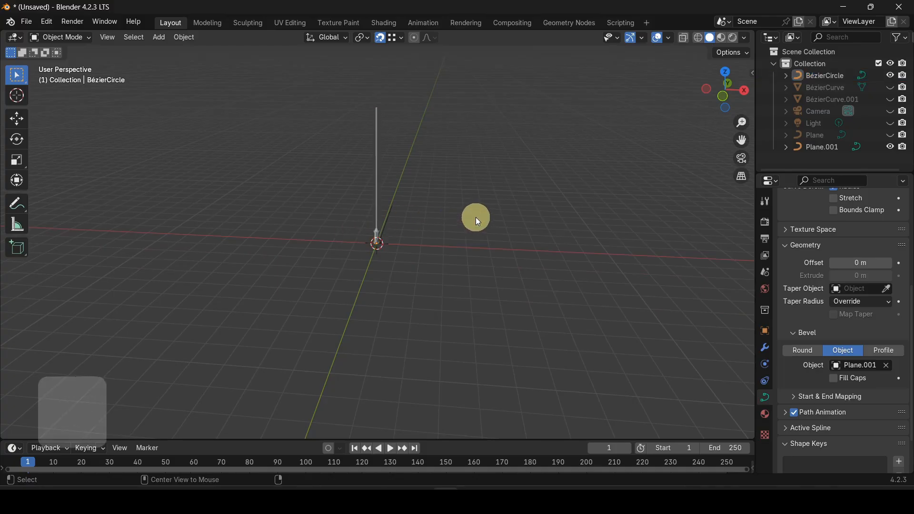
key("alt+h")
scroll(379, 226, "up", 5)
scroll(378, 225, "up", 3)
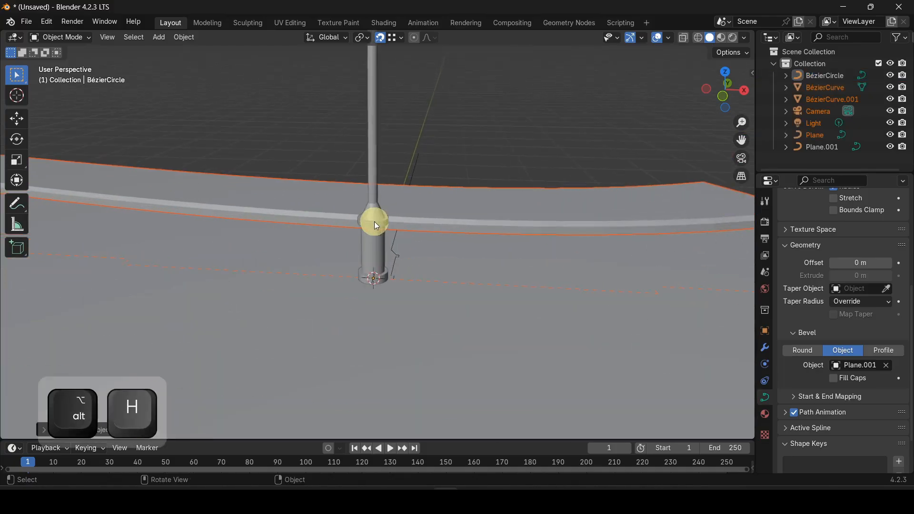
Step: Convert the BézierCircle pole to a mesh and apply Shade Auto Smooth to it
left_click(371, 236)
scroll(372, 240, "down", 3)
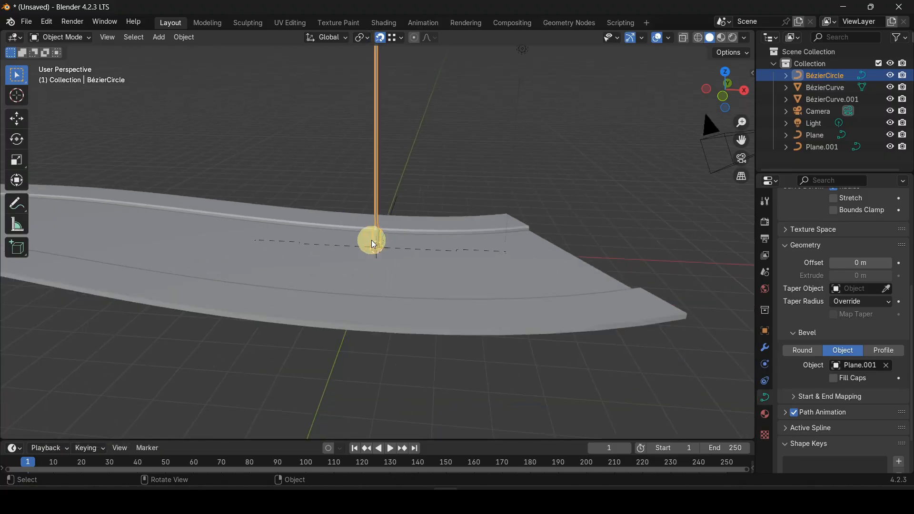
right_click(369, 135)
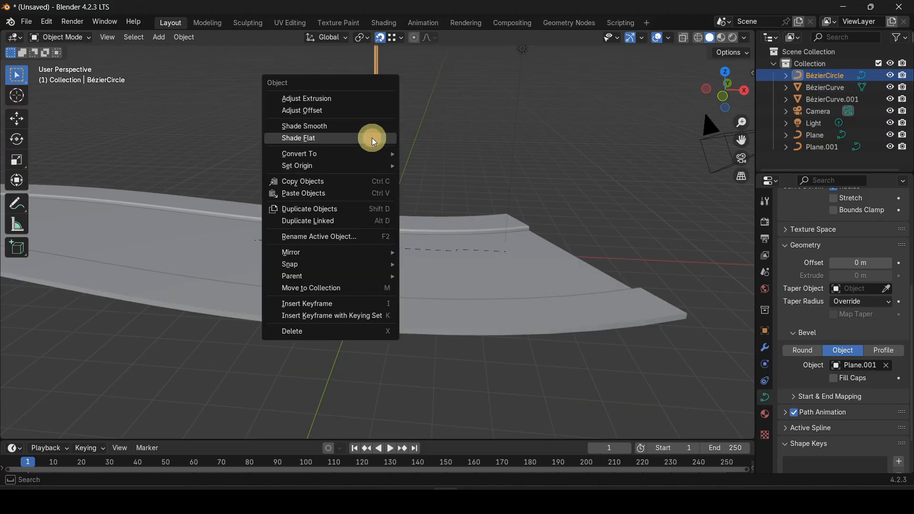
mouse_move(370, 153)
left_click(424, 154)
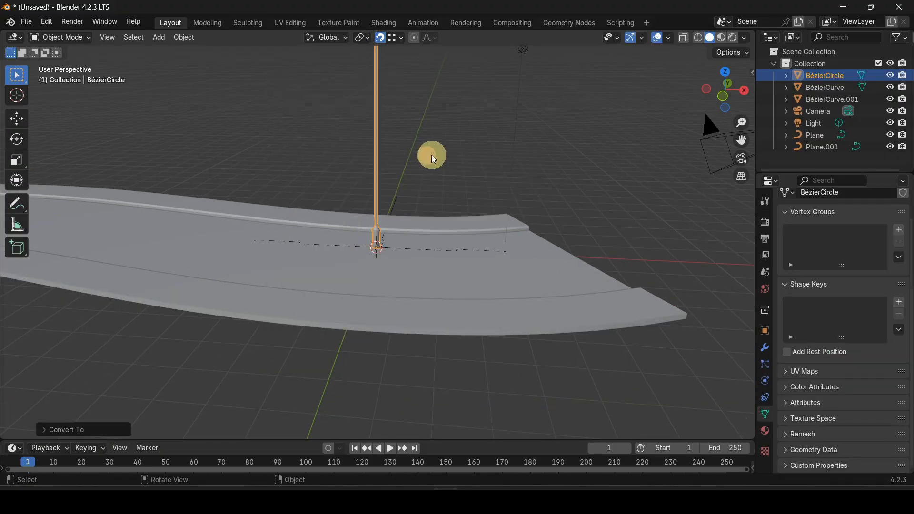
right_click(375, 161)
left_click(341, 133)
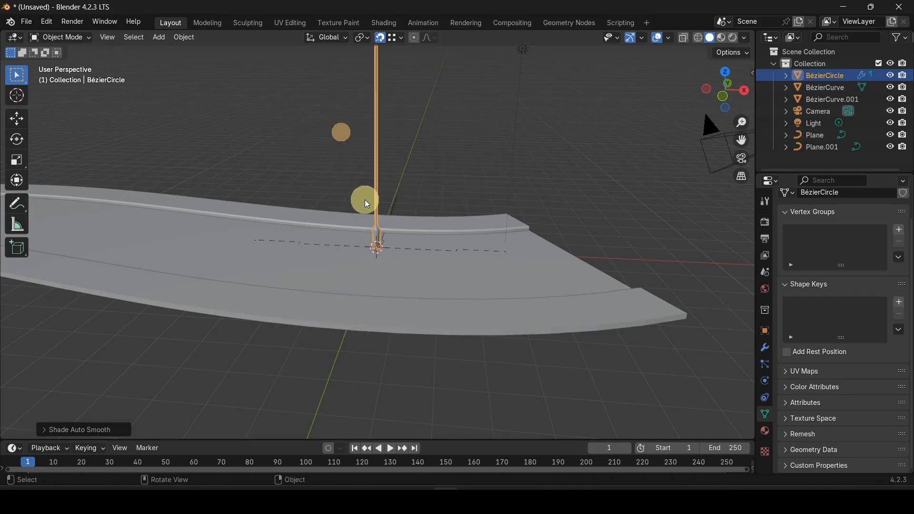
scroll(364, 250, "up", 4)
scroll(365, 255, "up", 3)
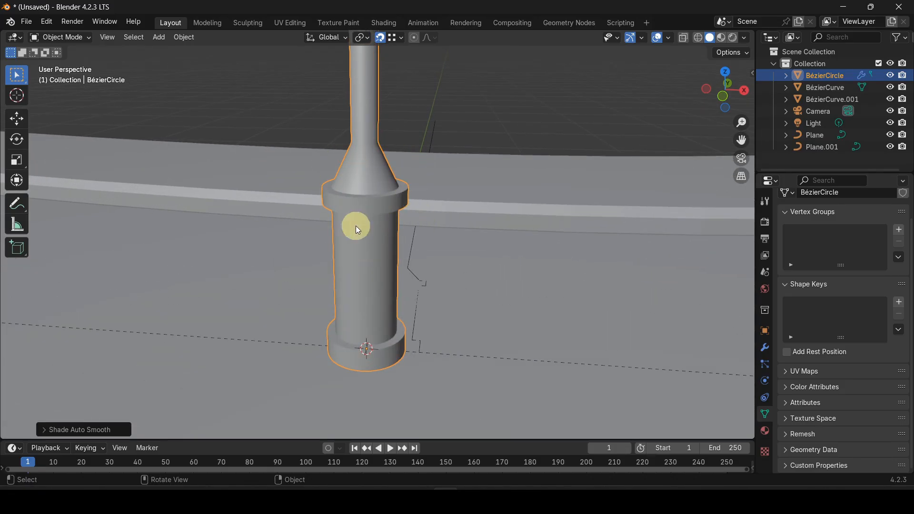
Step: Move the BézierCircle pole onto the near sidewalk, close to the road's positive X end, working in top view
scroll(324, 224, "down", 10)
middle_click_drag(356, 246, 370, 290)
key("KP_7")
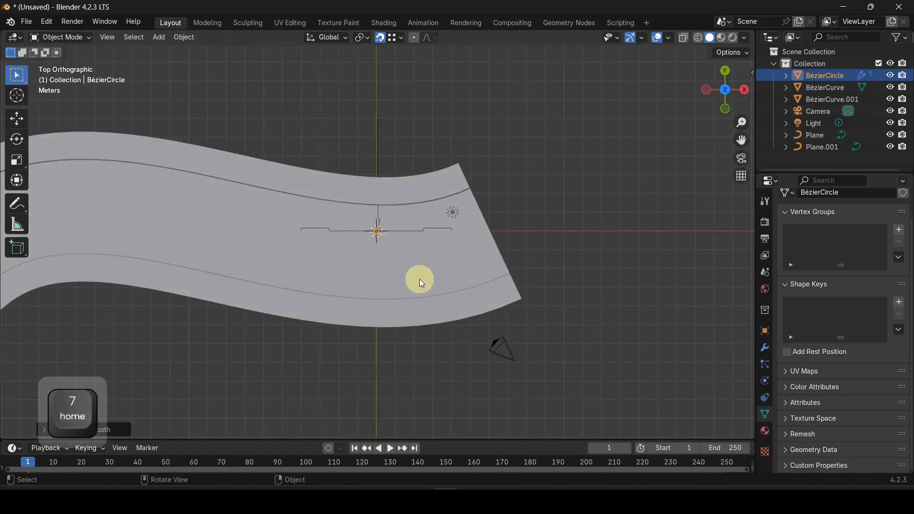
key("g")
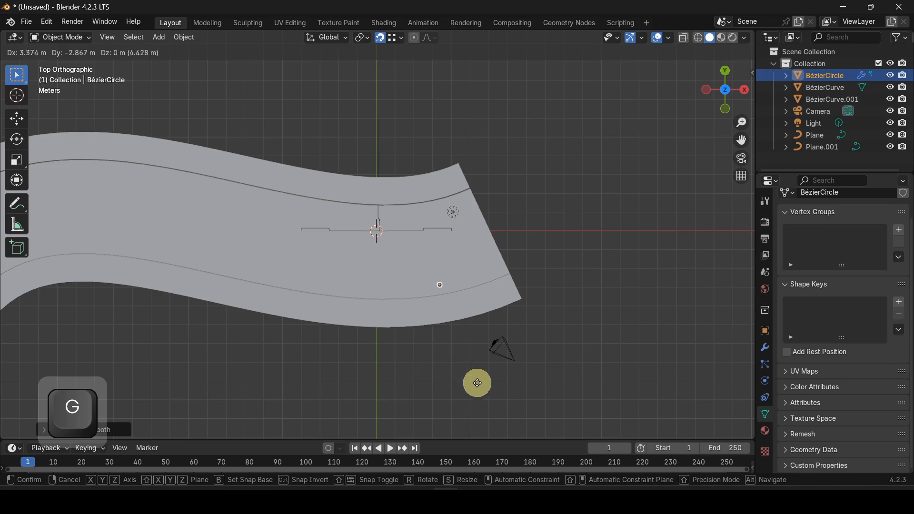
left_click(491, 407)
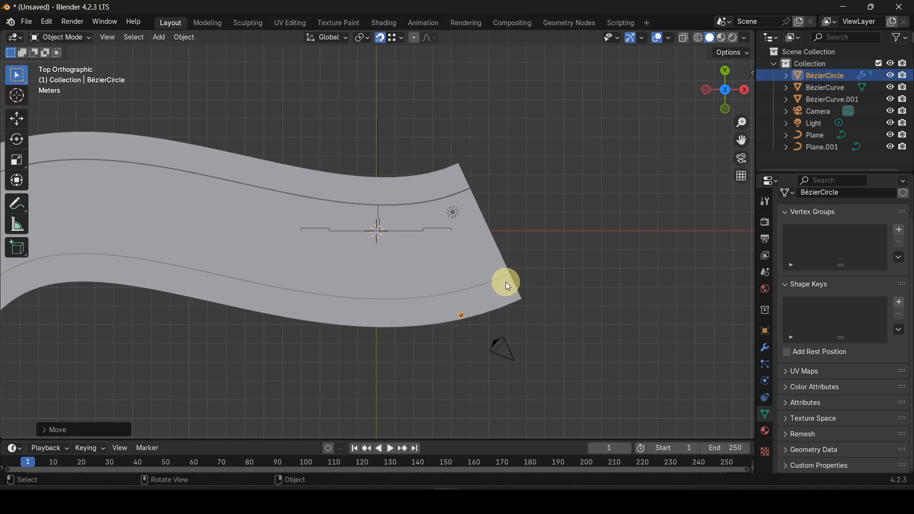
Step: Place a linked duplicate of the pole about 8.2 m away toward negative X along the near sidewalk
key("alt+d")
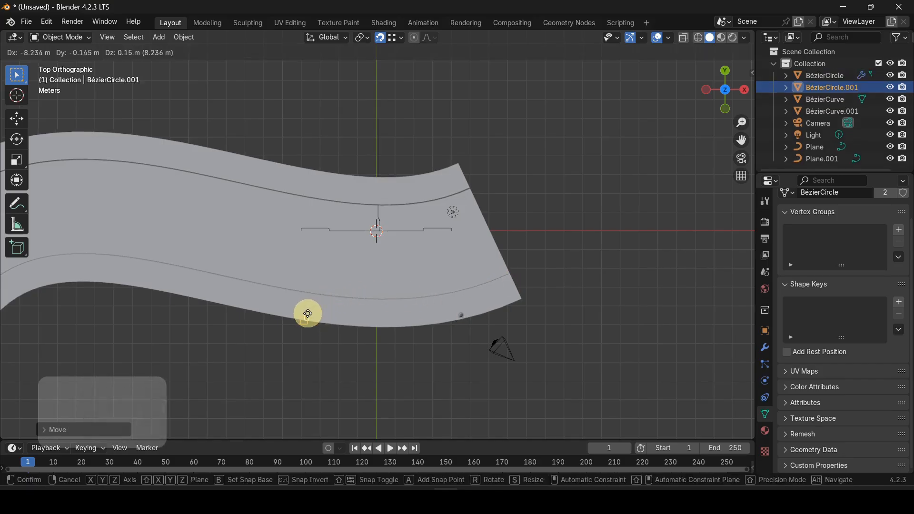
left_click(308, 313)
scroll(389, 355, "up", 1)
scroll(389, 356, "up", 1)
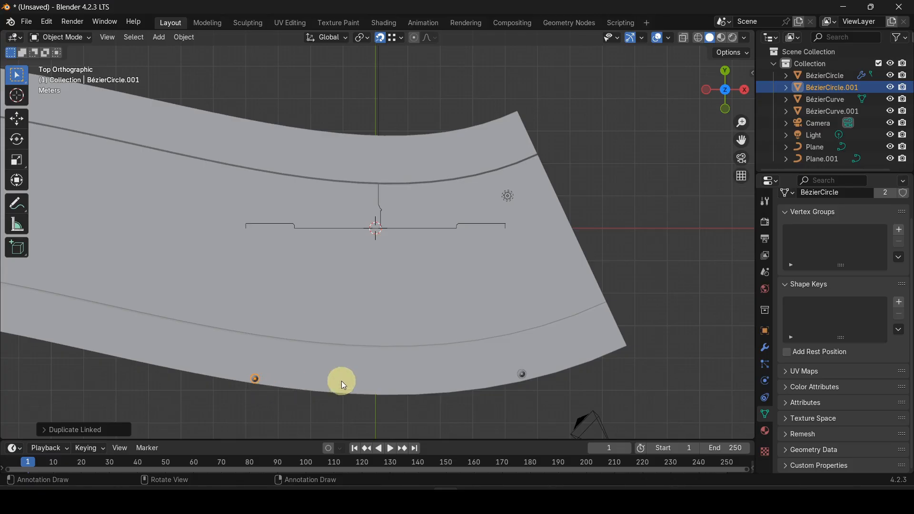
middle_click_drag(524, 377, 510, 284)
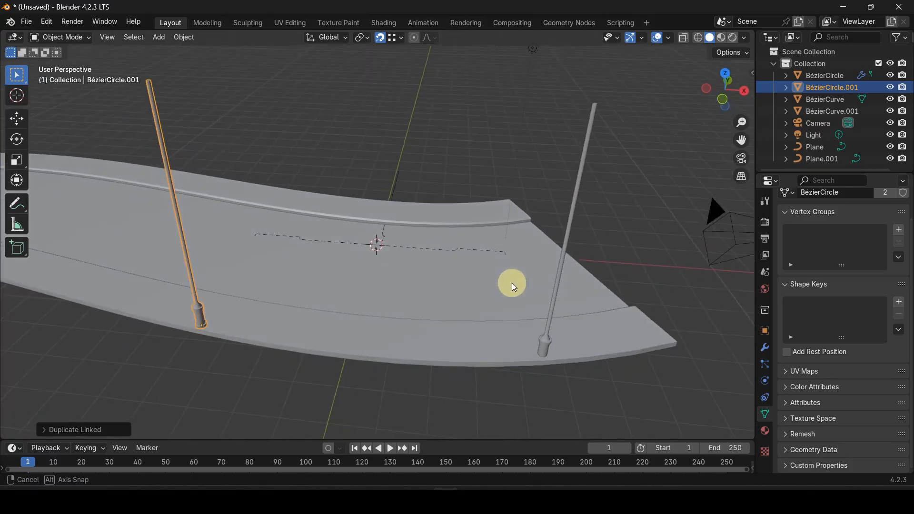
Step: Try moving the selected shaft vertices of the original pole in Edit Mode to test the link with its duplicate
left_click(580, 182)
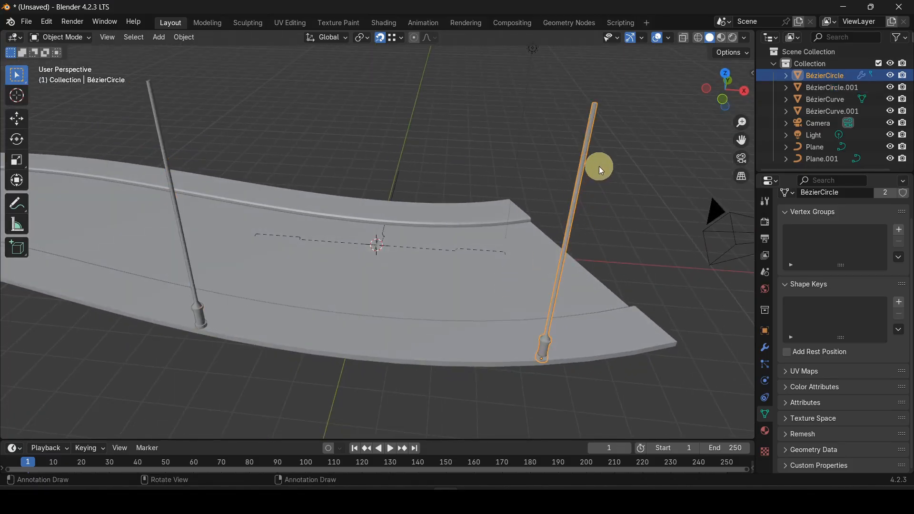
key("Tab")
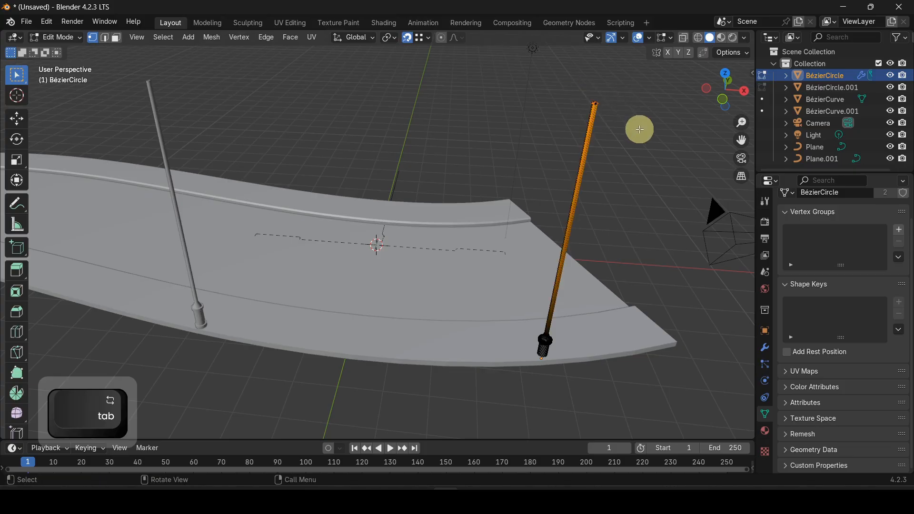
key("g")
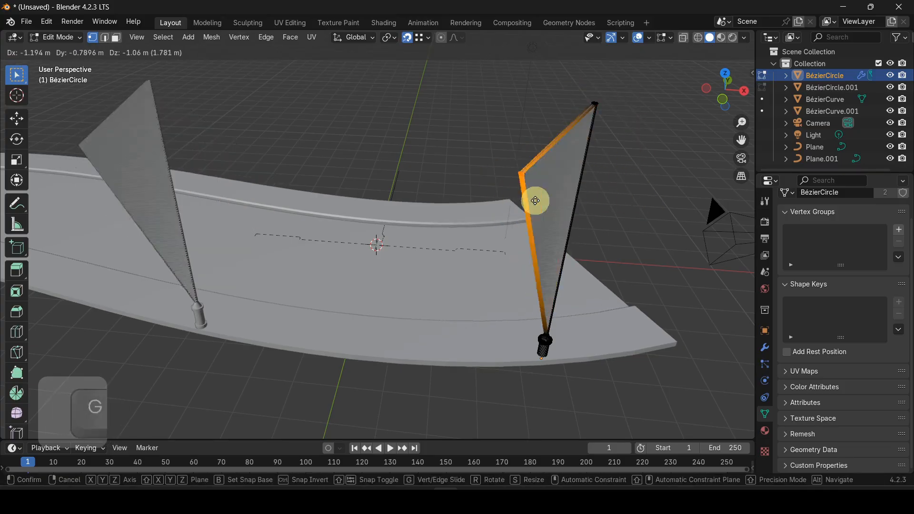
key("Escape")
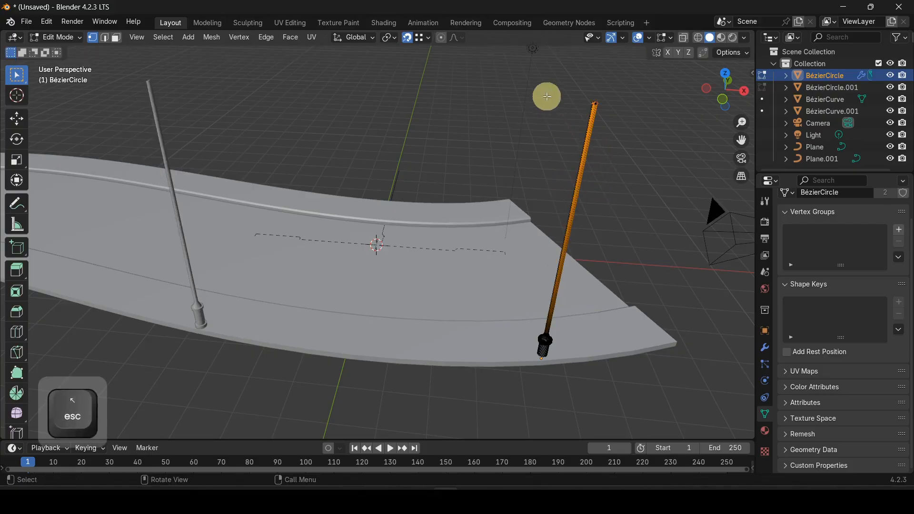
left_click(614, 175)
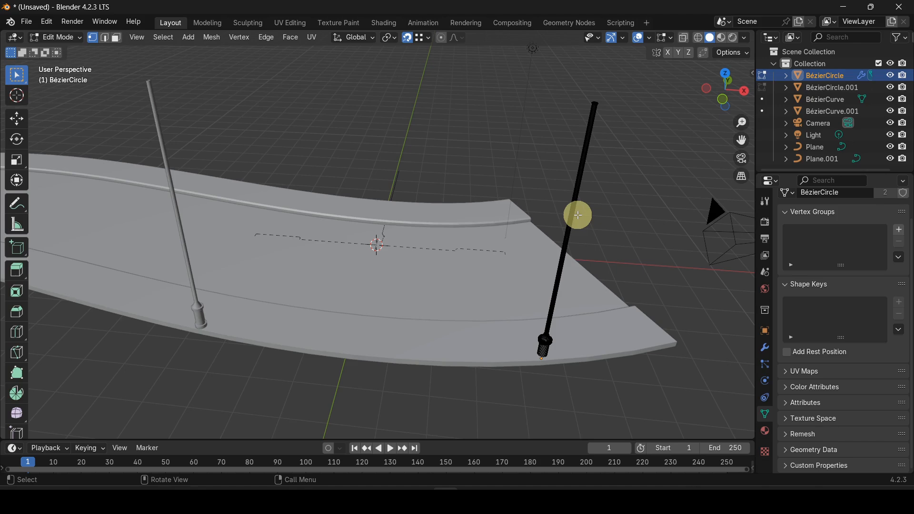
key("Tab")
Step: Place a linked duplicate of the second pole about 8 m further toward negative X, following the near sidewalk's curve
middle_click_drag(563, 234, 242, 274)
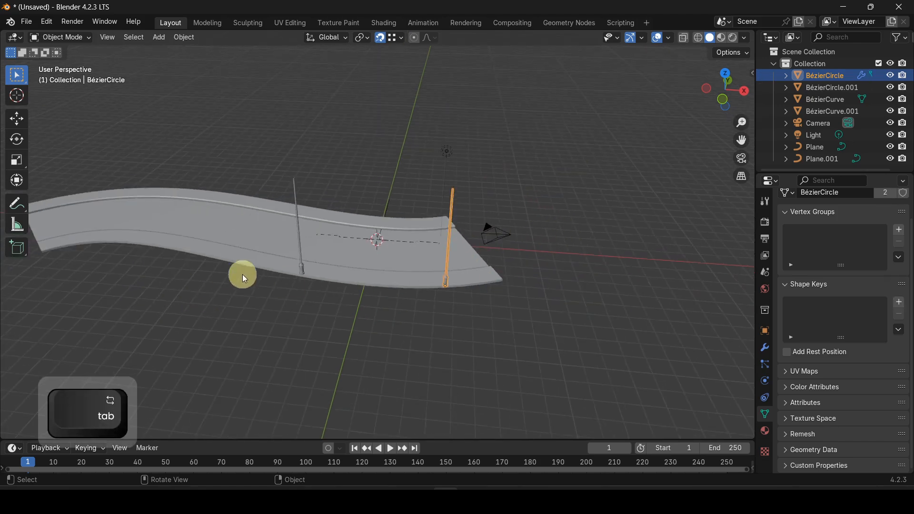
left_click(296, 233)
middle_click_drag(296, 233, 343, 300)
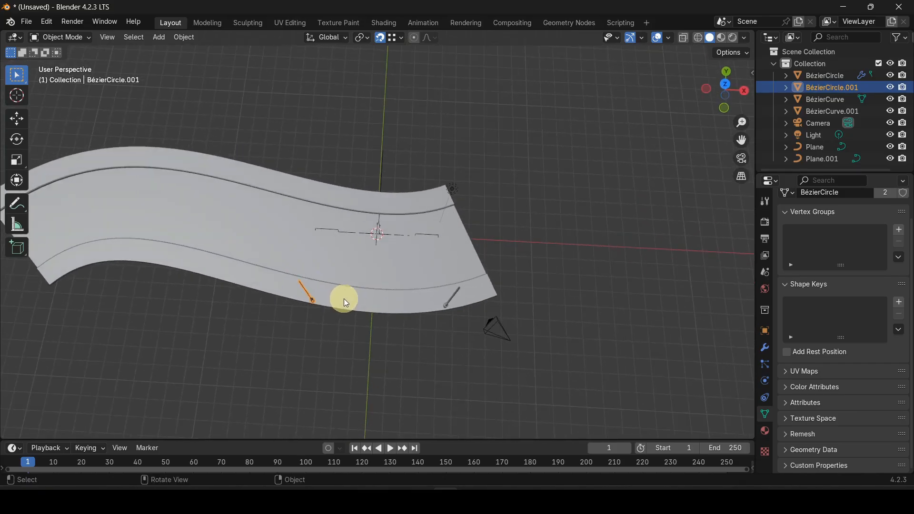
key("KP_7")
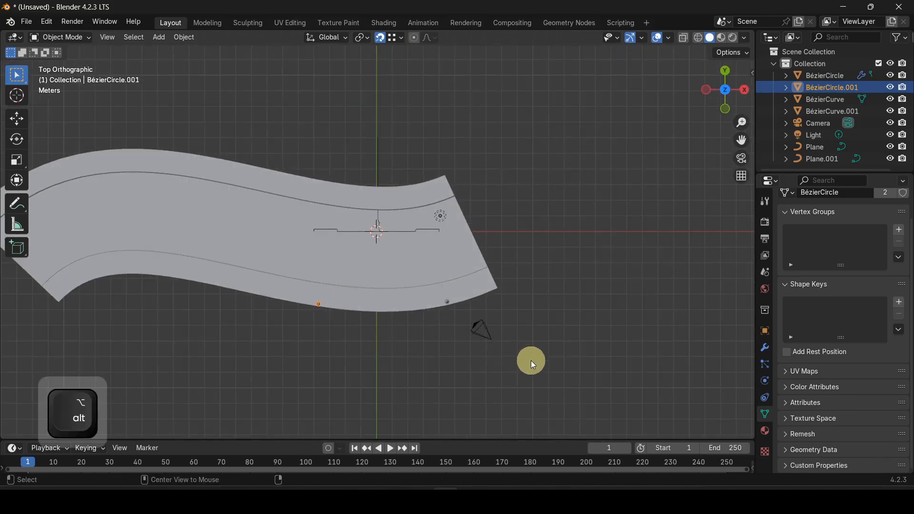
key("alt+d")
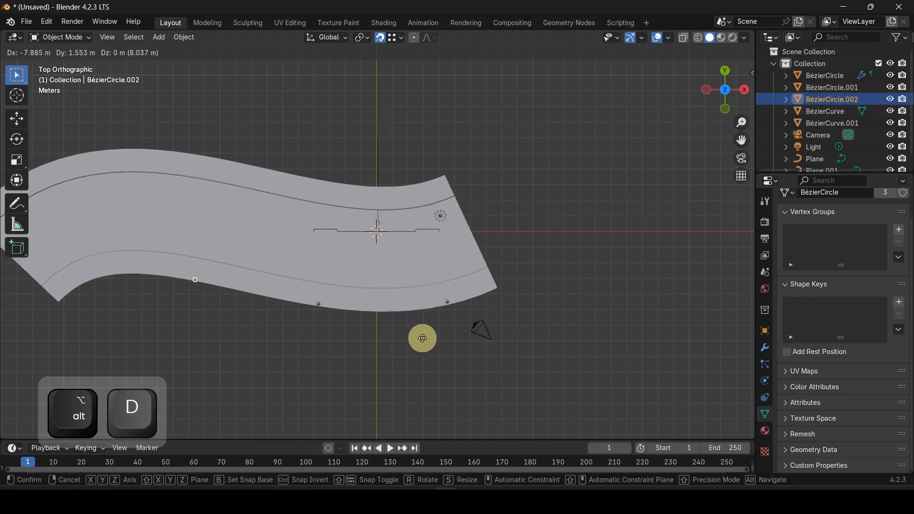
left_click(425, 335)
Step: Place a fourth linked pole beyond the third one toward the far end of the near sidewalk and deselect it
key("alt+d")
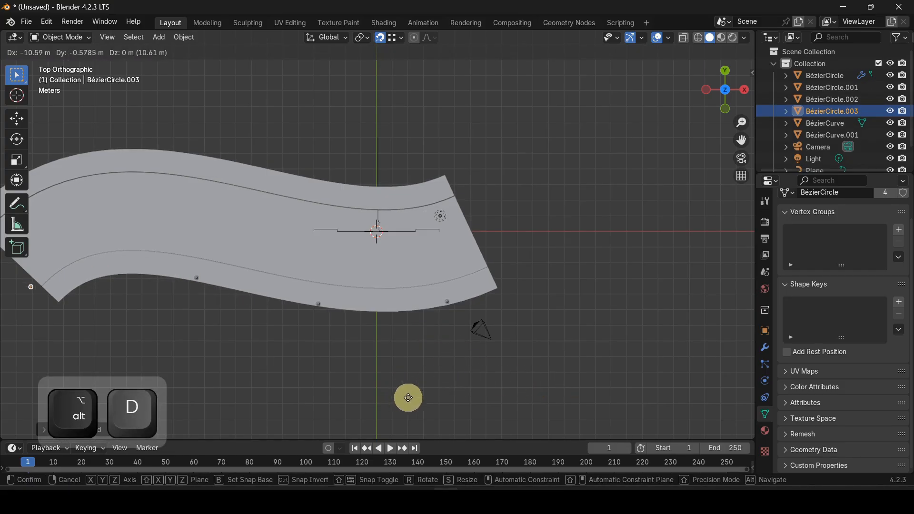
left_click(430, 398)
middle_click_drag(494, 349, 319, 356)
middle_click_drag(362, 129, 306, 153)
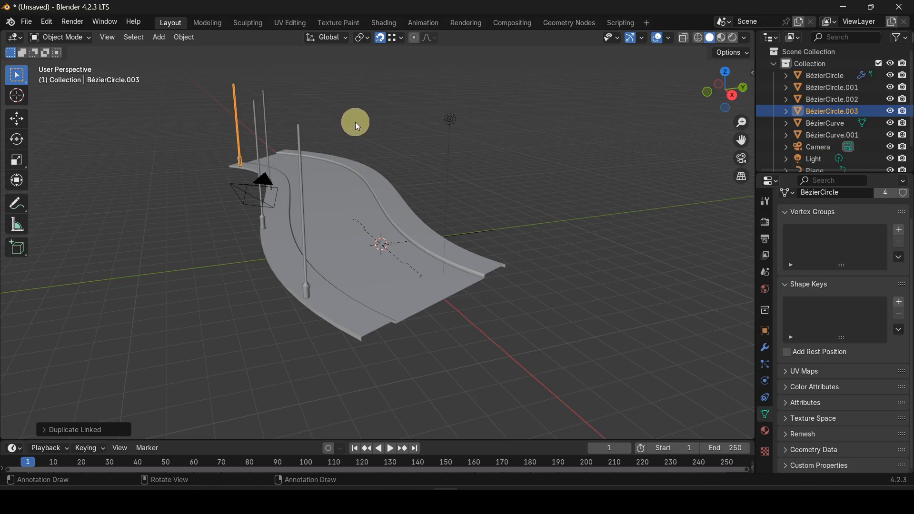
middle_click_drag(337, 142, 321, 132, "ctrl")
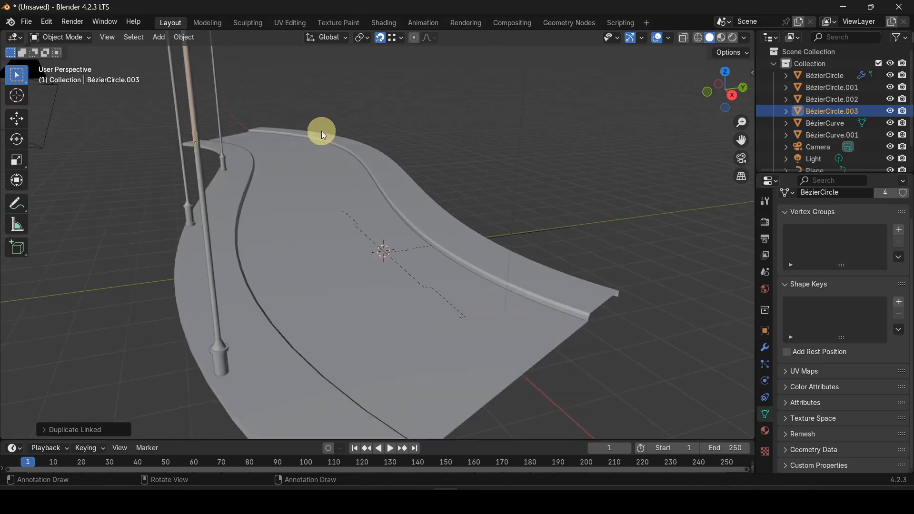
middle_click_drag(390, 132, 437, 215, "shift")
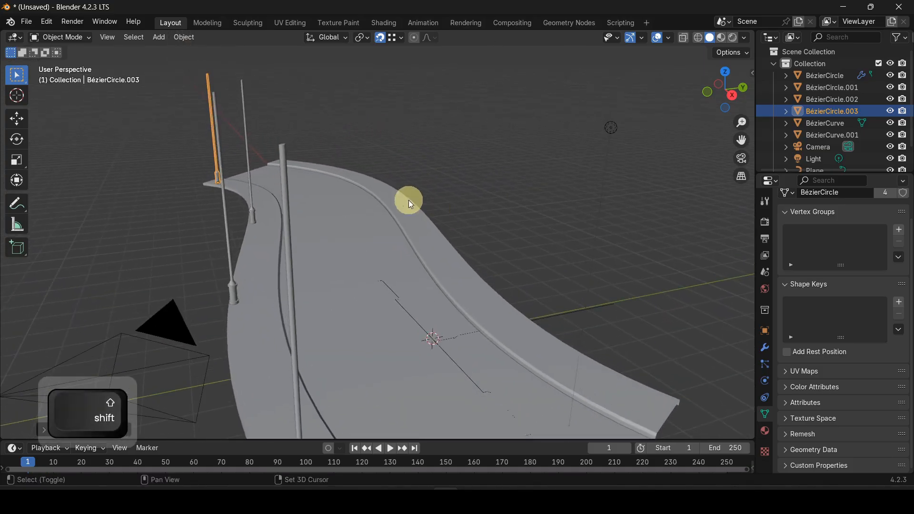
left_click(315, 115)
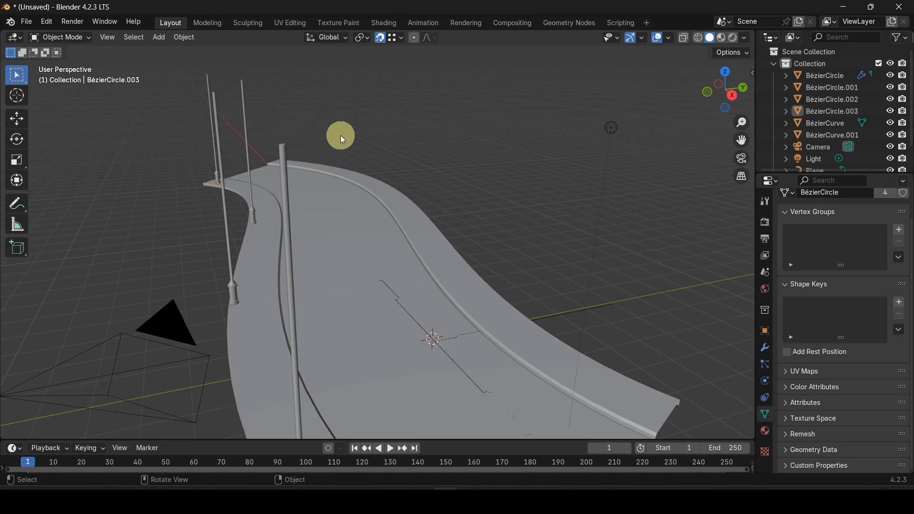
Step: Add a mesh plane to the scene while working in the right orthographic view
key("KP_1")
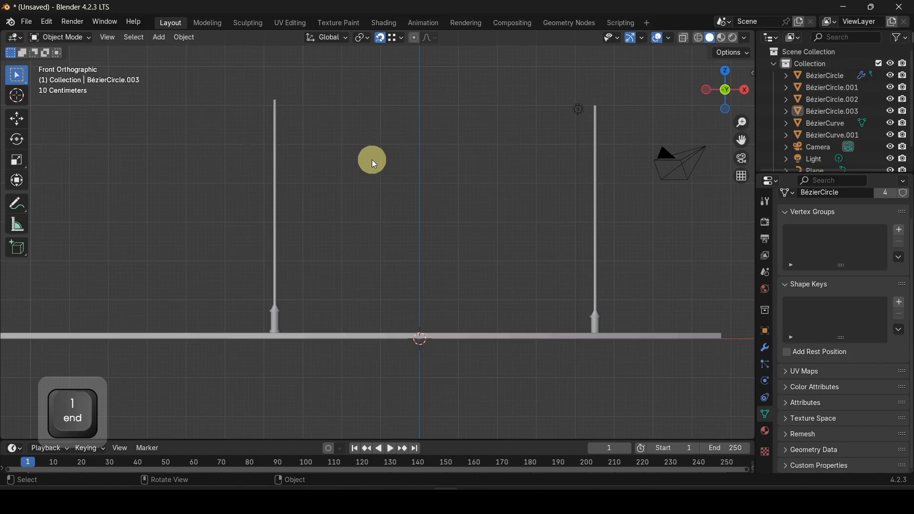
scroll(373, 159, "down", 4)
key("KP_3")
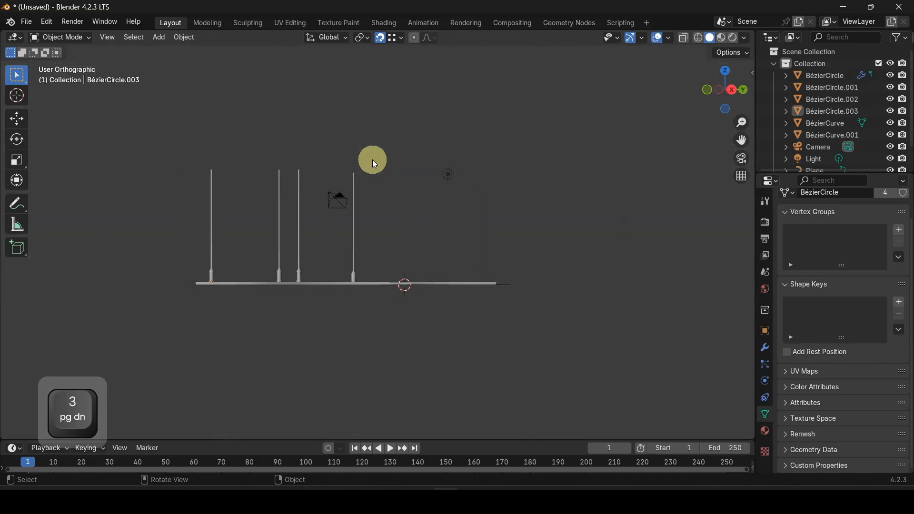
scroll(314, 228, "up", 3)
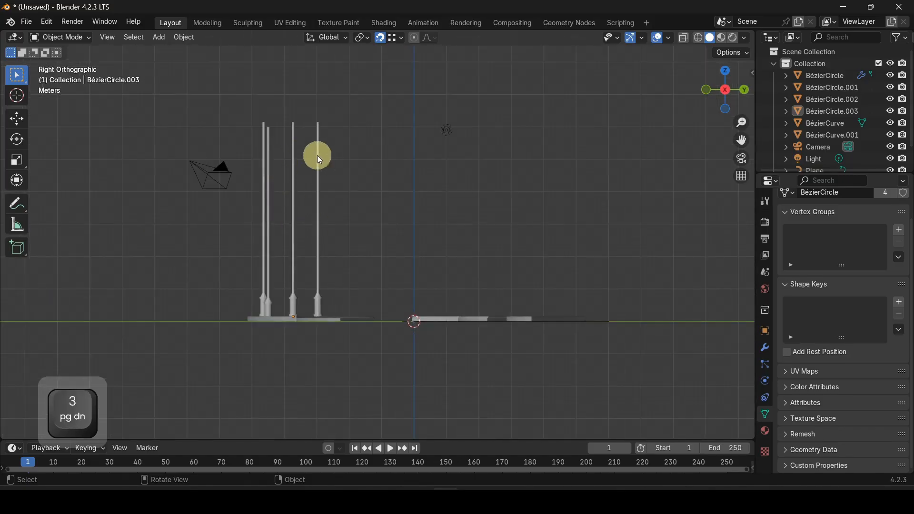
key("shift+a")
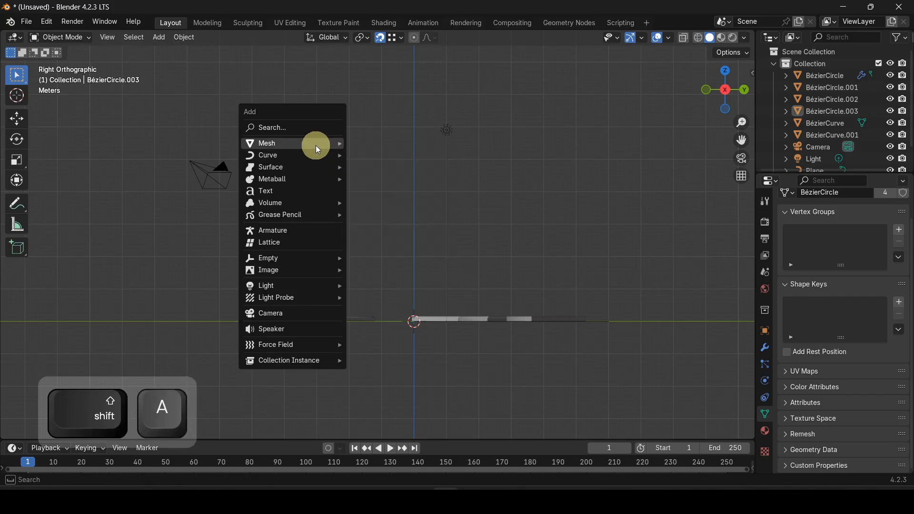
mouse_move(316, 144)
left_click(398, 144)
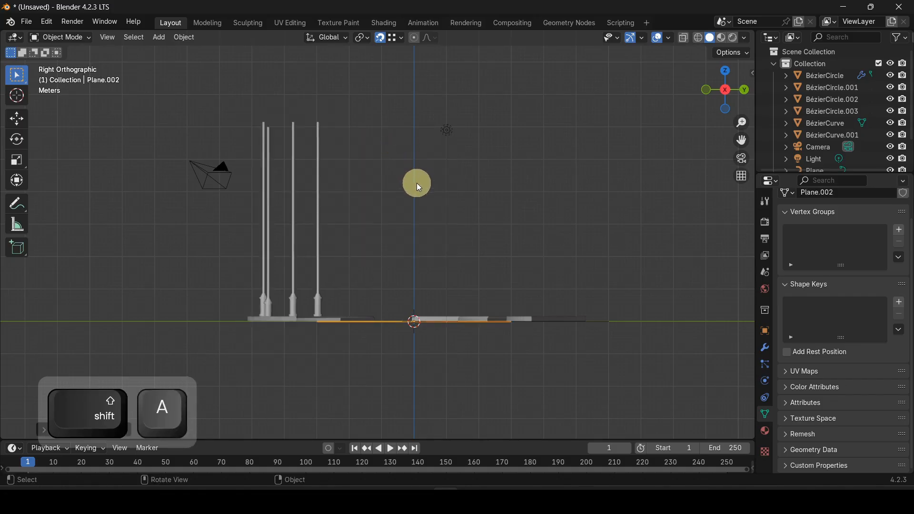
Step: Rotate the new plane 90° around the Y axis so that it faces the right side view
type("rx90")
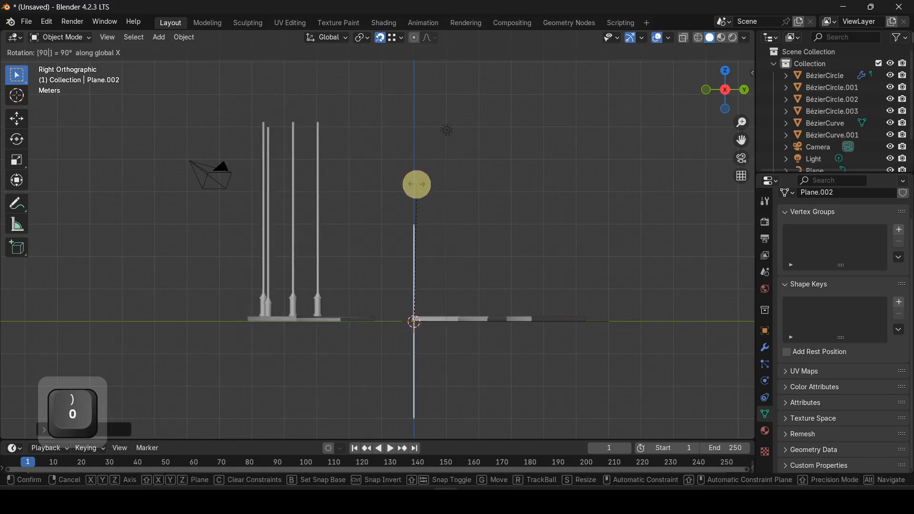
key("Escape")
type("ry")
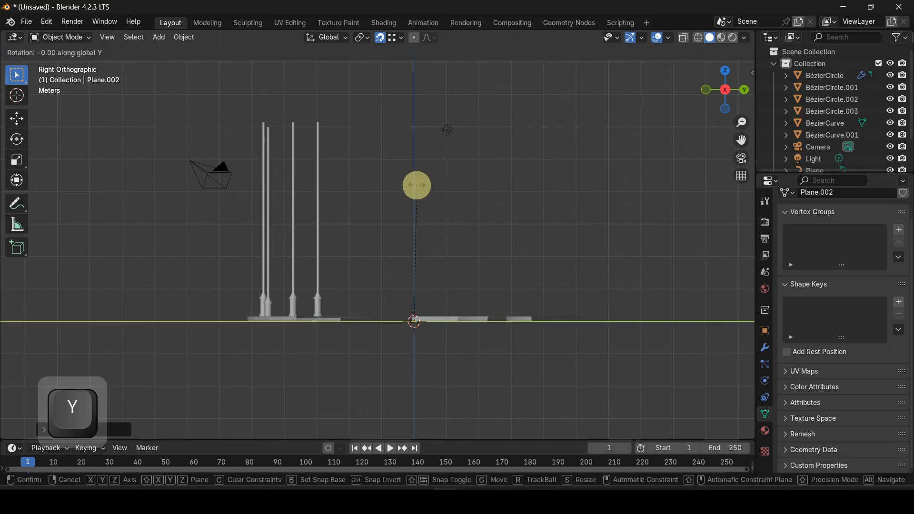
type("90")
key("Return")
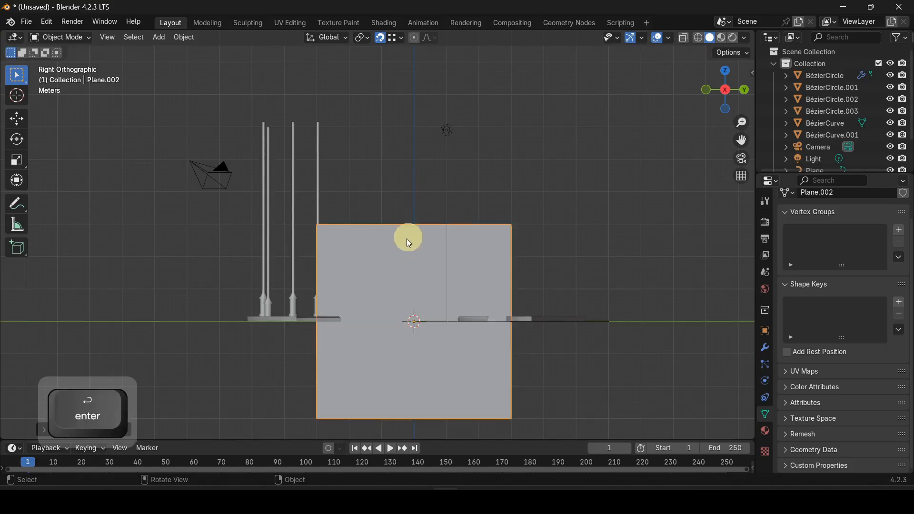
Step: Raise the upright plane about 8.3 m and align its negative Y edge with the pole nearest the origin
key("g")
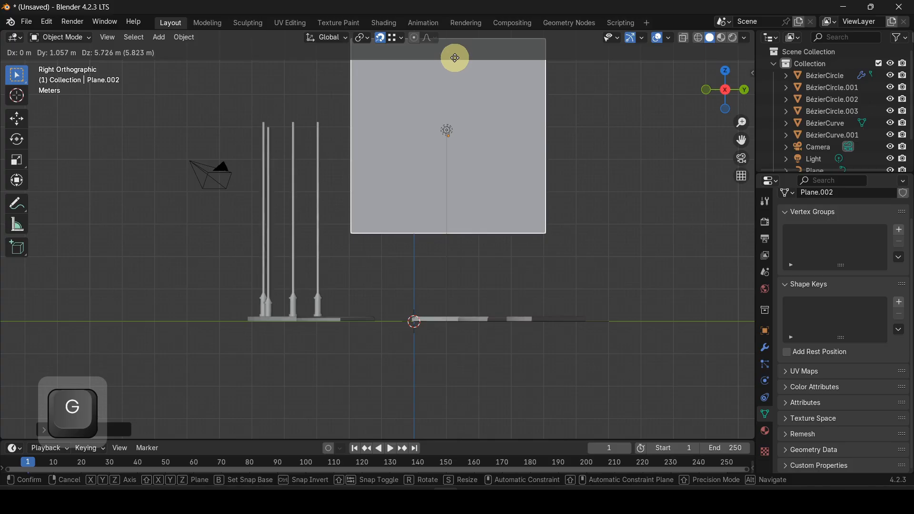
left_click(455, 58)
scroll(312, 210, "up", 2)
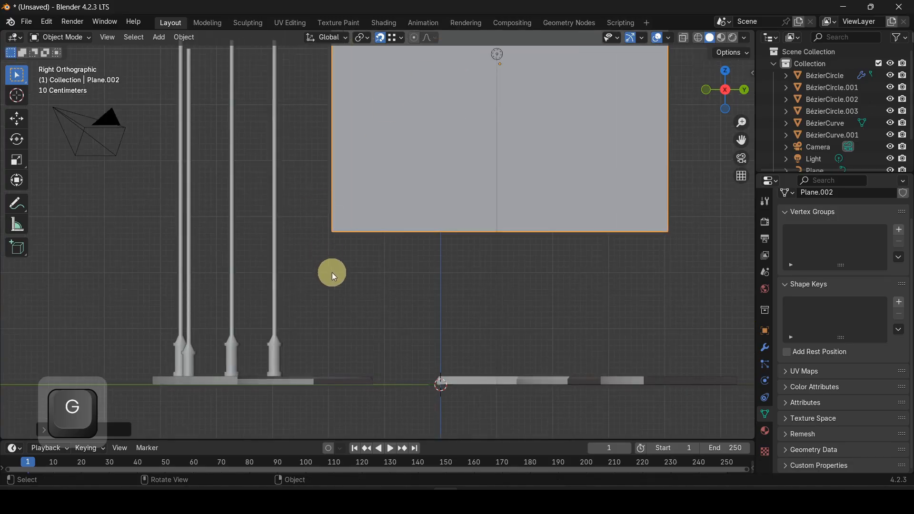
key("g")
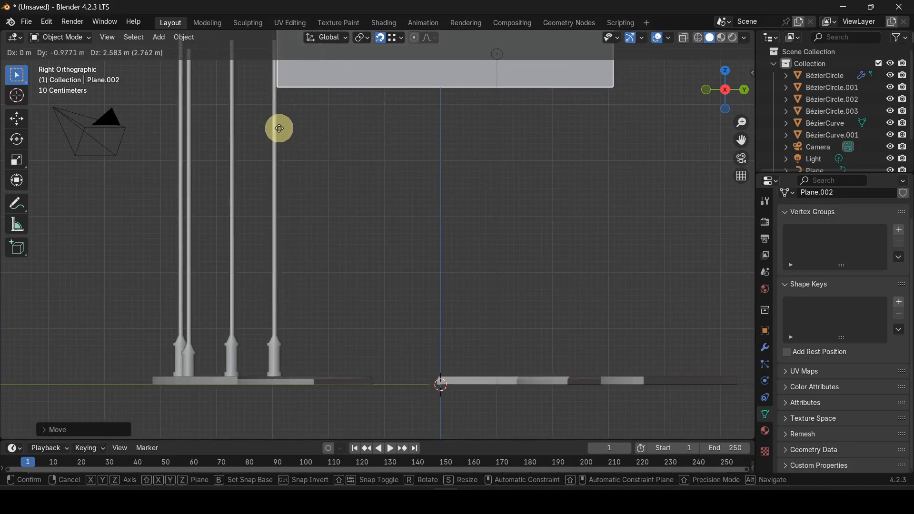
left_click(278, 128)
Step: Convert the upright Plane.002 mesh to a curve
right_click(335, 115)
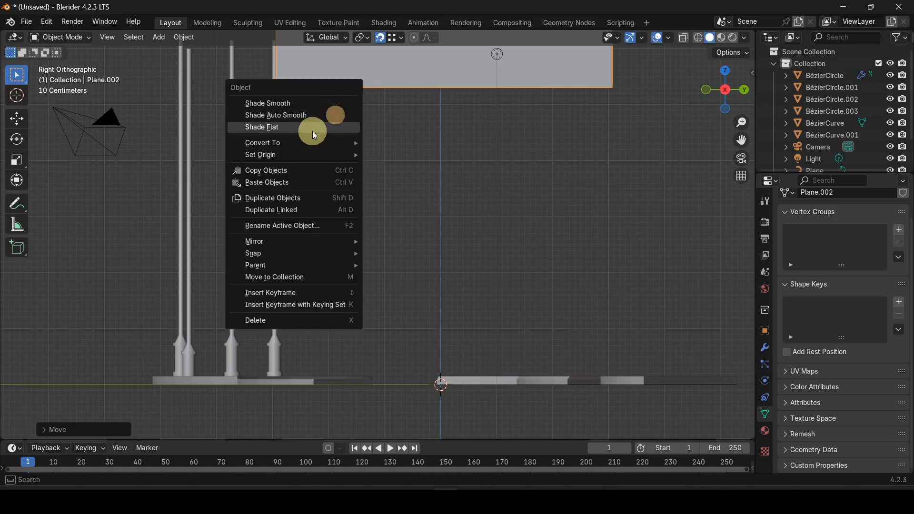
mouse_move(321, 147)
left_click(397, 157)
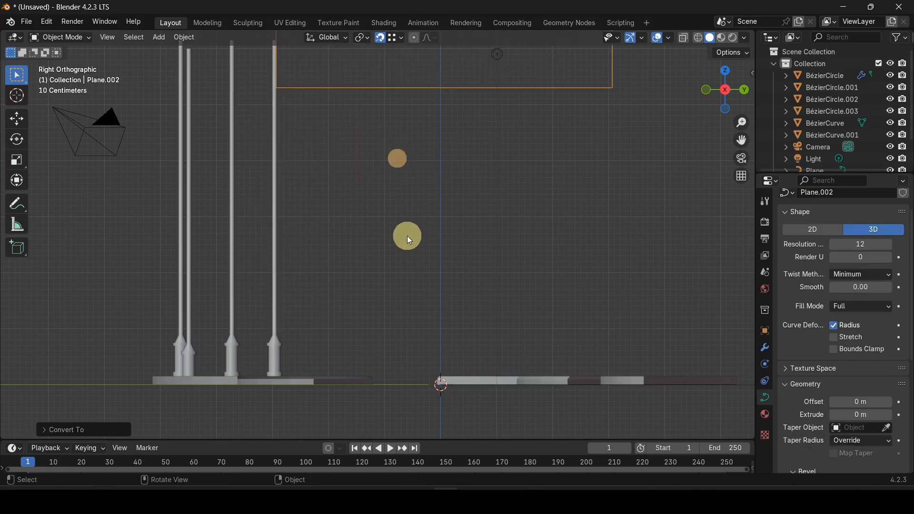
Step: Delete the two control points on the positive Y side of the square curve, leaving only its vertical segment at the pole
scroll(407, 235, "down", 5)
scroll(408, 233, "down", 1)
key("Tab")
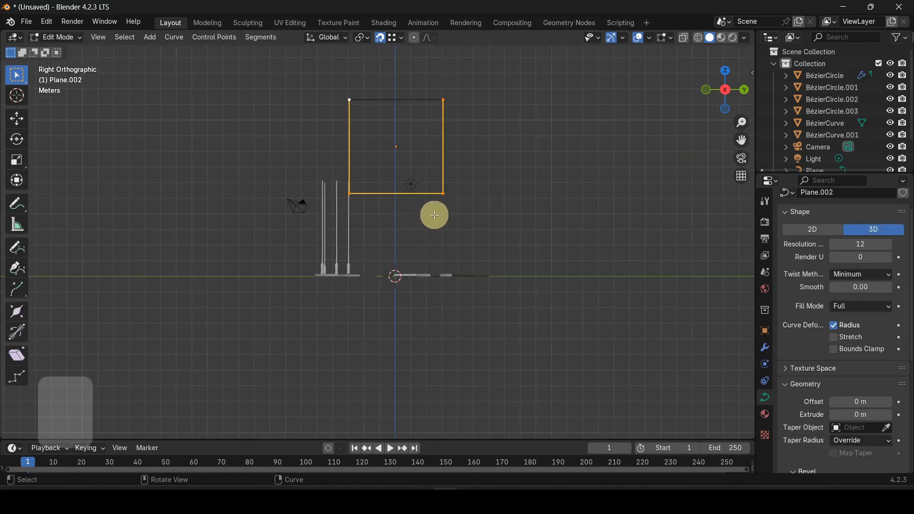
left_click_drag(426, 72, 478, 214)
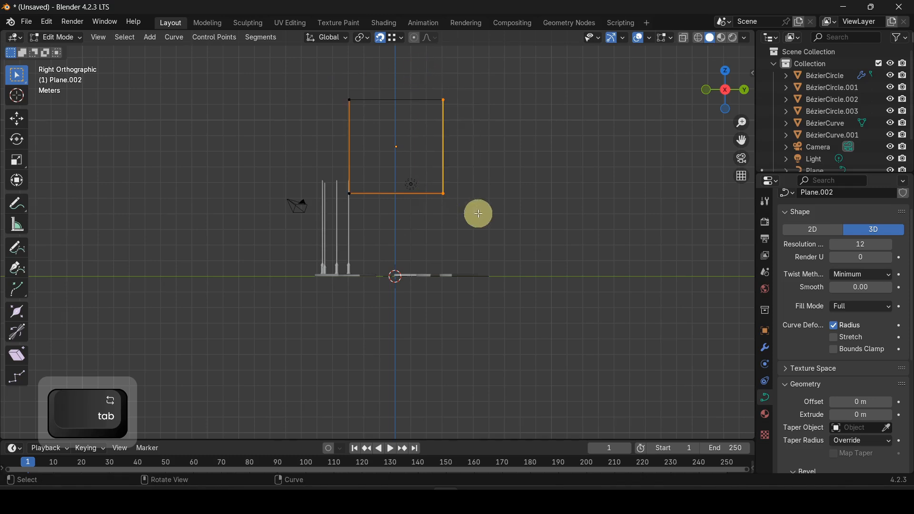
key("Delete")
left_click(474, 213)
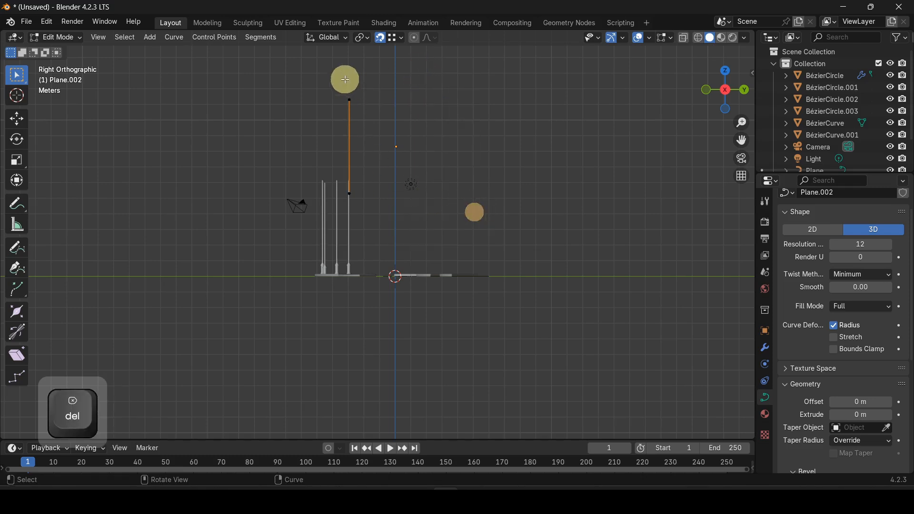
Step: Move the segment's upper point down and toward positive Y, forming a short arm that slopes upward away from the poles
left_click(328, 84)
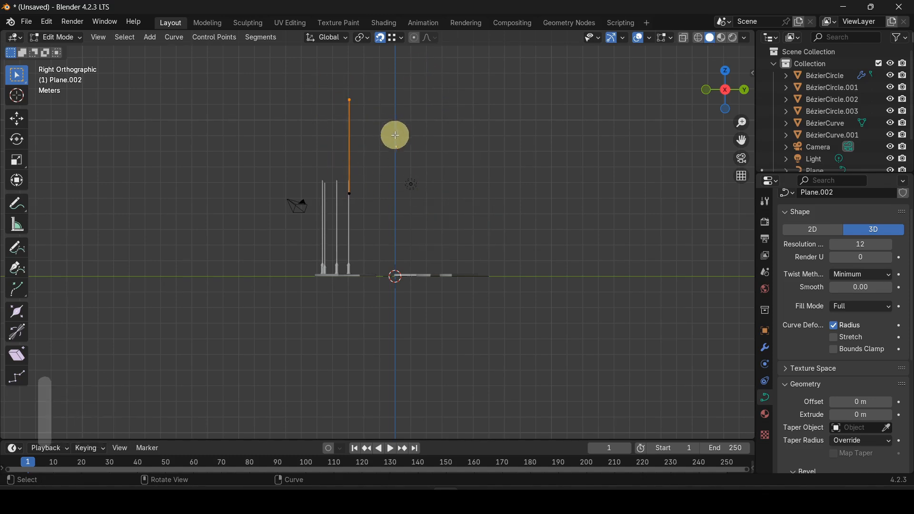
key("g")
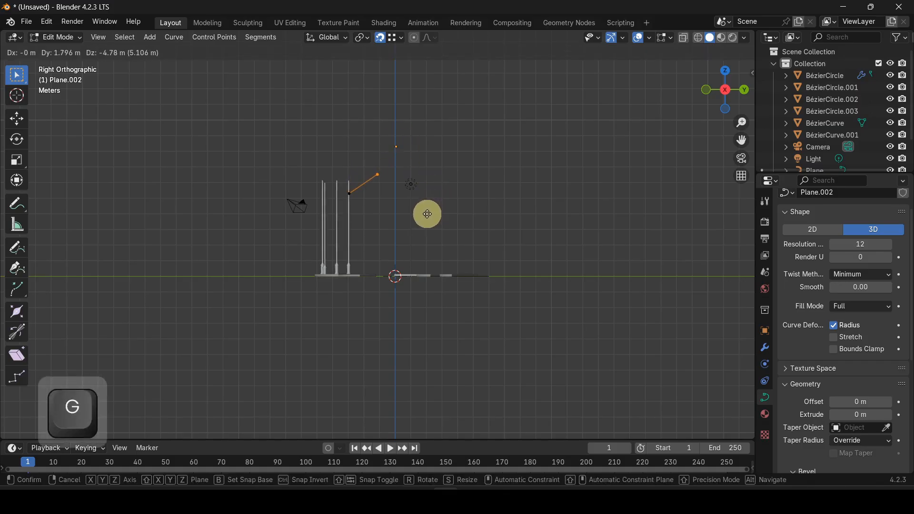
left_click(427, 214)
scroll(335, 200, "up", 5)
middle_click_drag(347, 141, 341, 272, "shift")
scroll(341, 271, "up", 4)
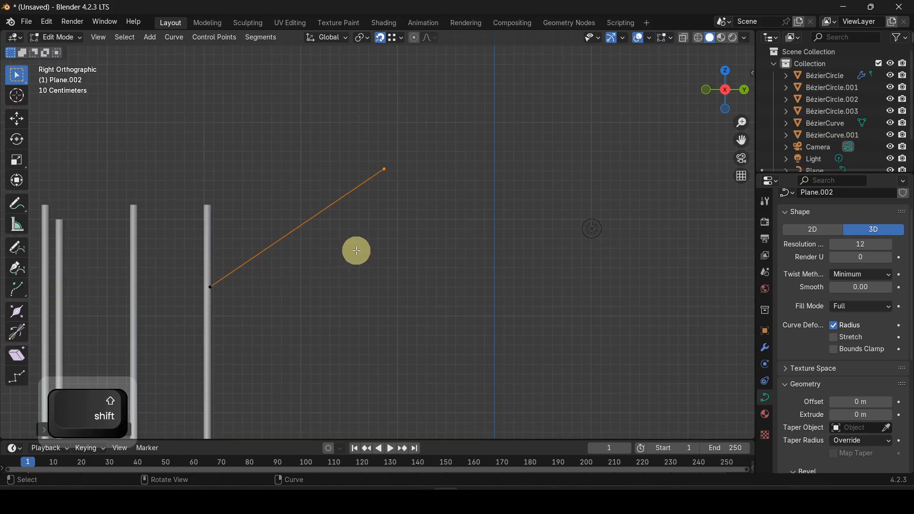
key("g")
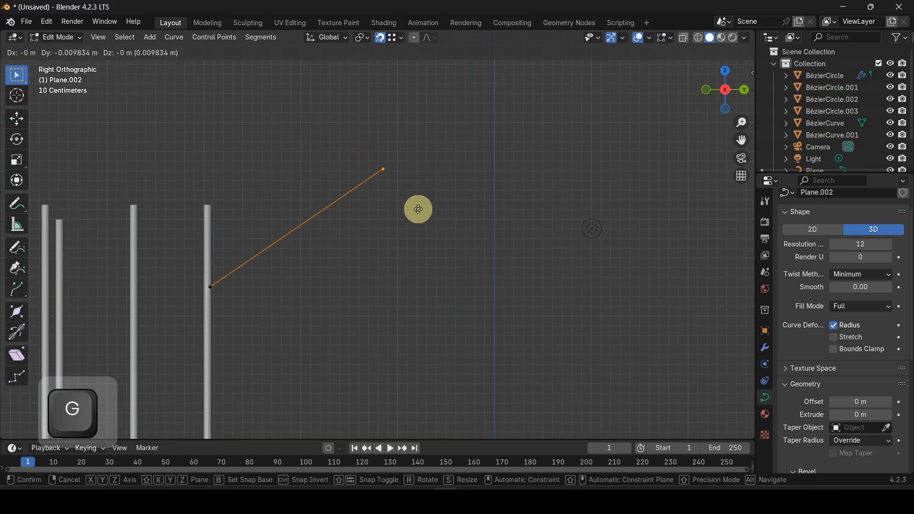
left_click(364, 239)
Step: Isolate the arm curve and the nearest pole, BézierCircle.001, by hiding all other objects, and make the curve the active selection
middle_click_drag(335, 231, 317, 290)
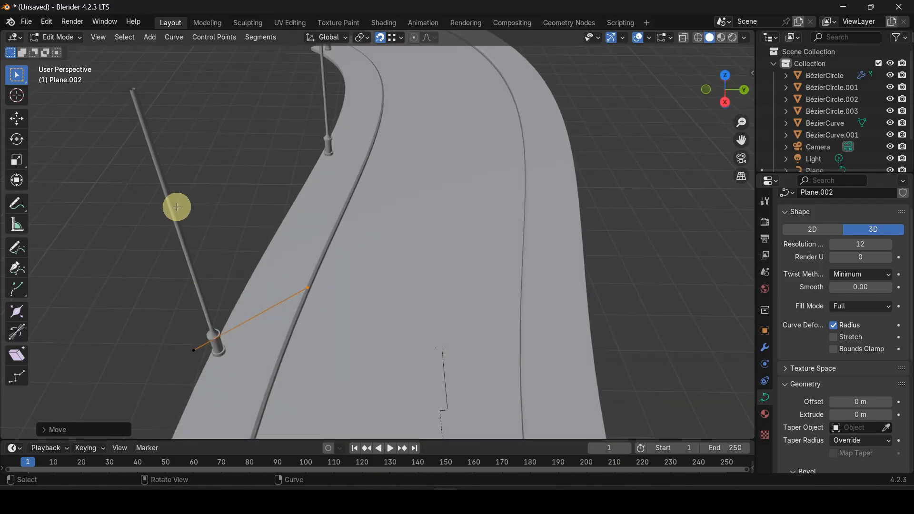
key("Tab")
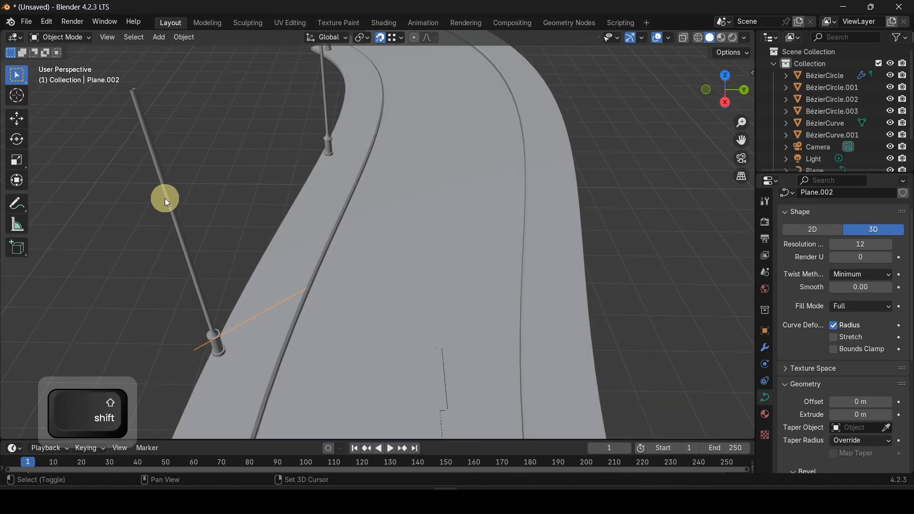
left_click(164, 198, "shift")
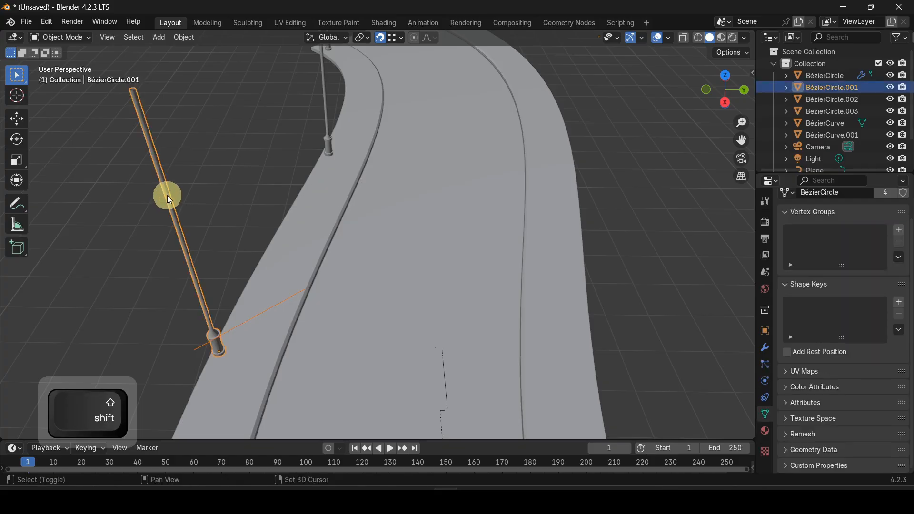
key("shift+h")
left_click(266, 310)
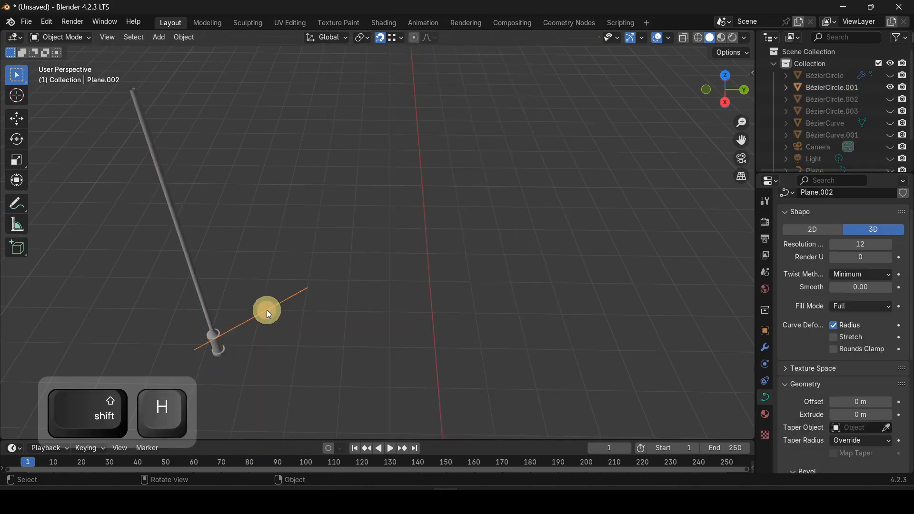
Step: In the right view, move the arm curve about 1.7 m toward negative Y so its lower end meets the pole just below its top
key("KP_3")
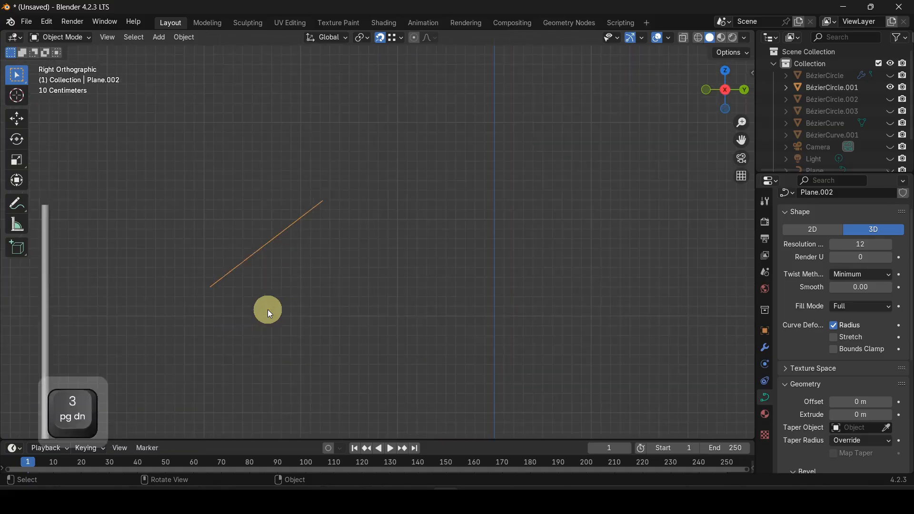
scroll(343, 301, "down", 3)
key("g")
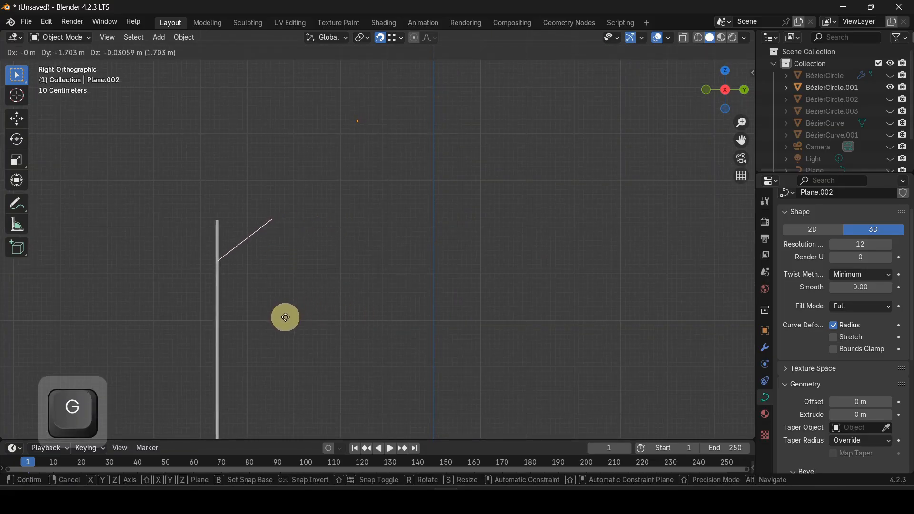
left_click(286, 310)
scroll(238, 245, "up", 3)
scroll(237, 244, "up", 2)
middle_click_drag(205, 251, 476, 232, "shift")
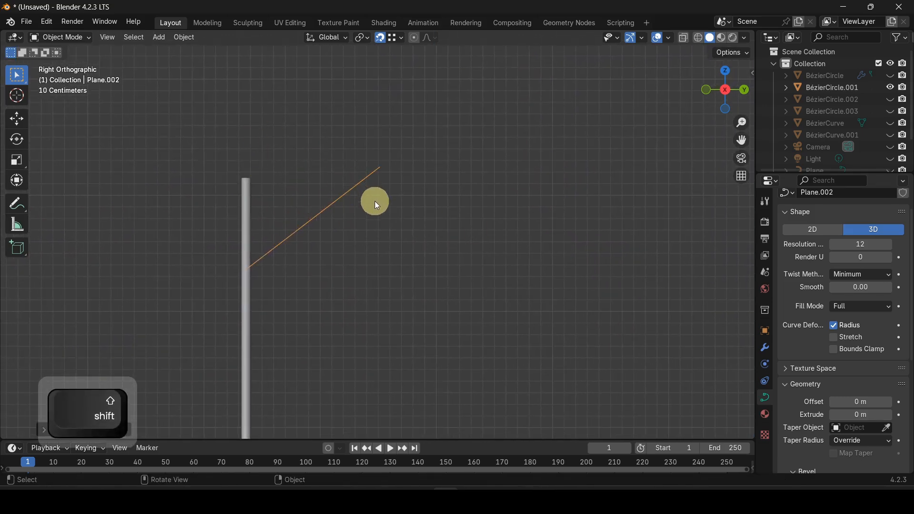
Step: Subdivide the arm curve's single segment between its two end points
key("Tab")
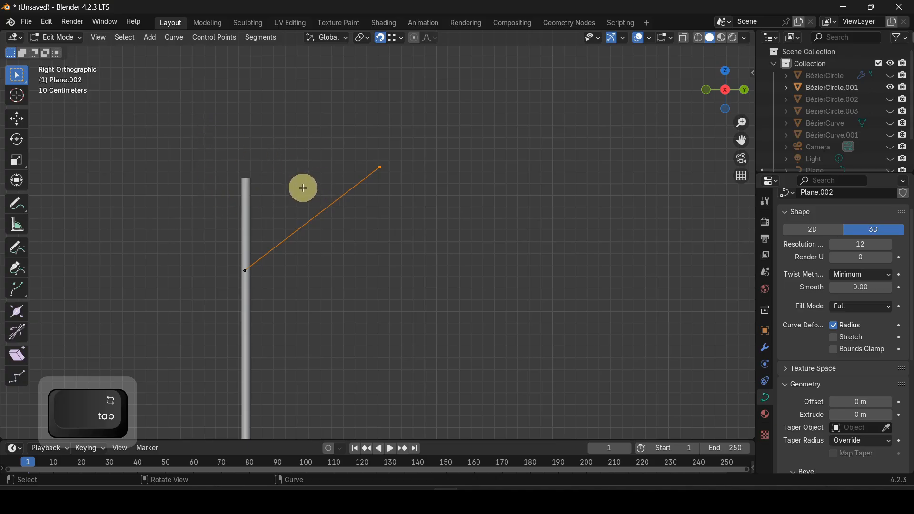
left_click_drag(210, 139, 378, 328)
right_click(326, 271)
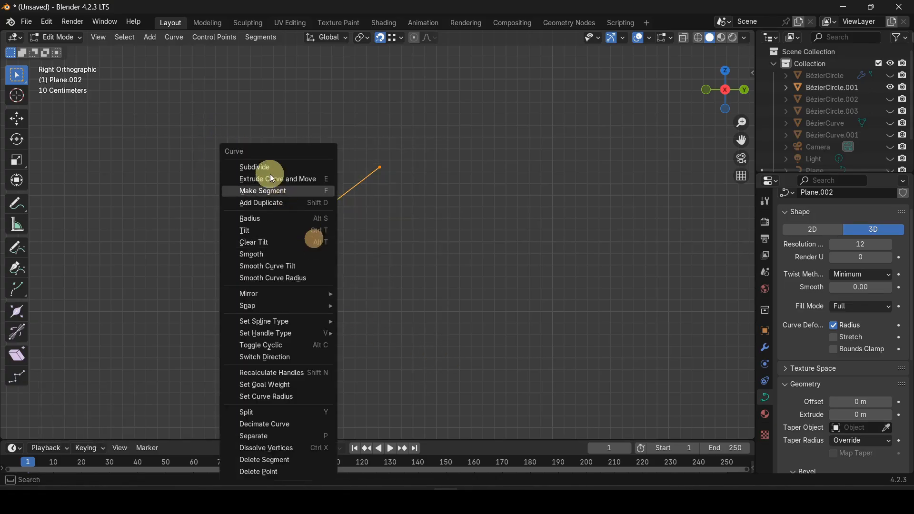
left_click(265, 166)
Step: Move the arm's outer end point farther from the pole and raise its middle point slightly to bend the arm
left_click_drag(295, 202, 343, 263)
left_click(359, 159)
key("g")
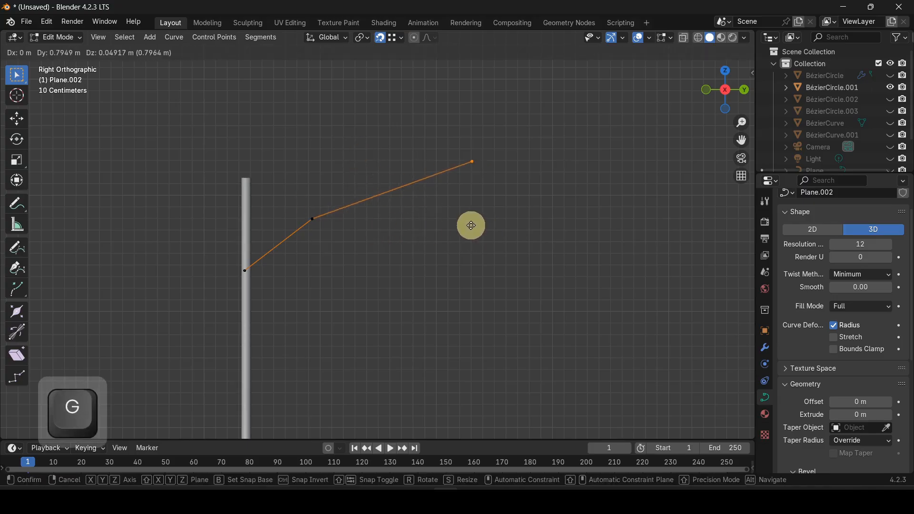
left_click(444, 231)
left_click_drag(290, 214, 330, 249)
key("g")
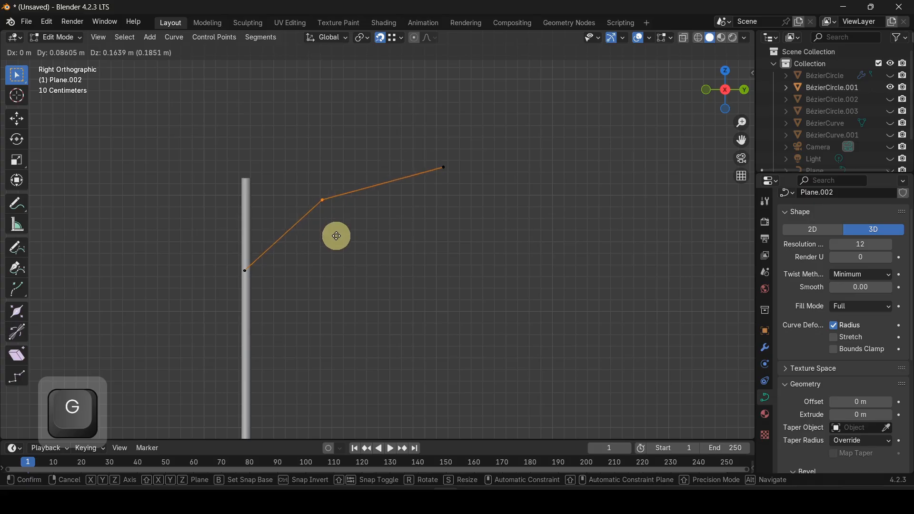
left_click(336, 238)
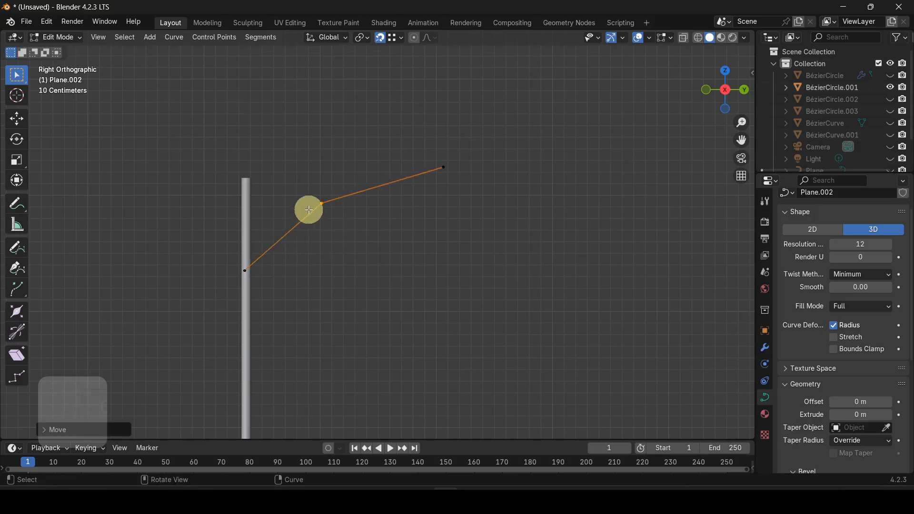
Step: Extrude the middle point about 0.68 m back to the pole, and extrude again down to the middle of the lower brace
key("e")
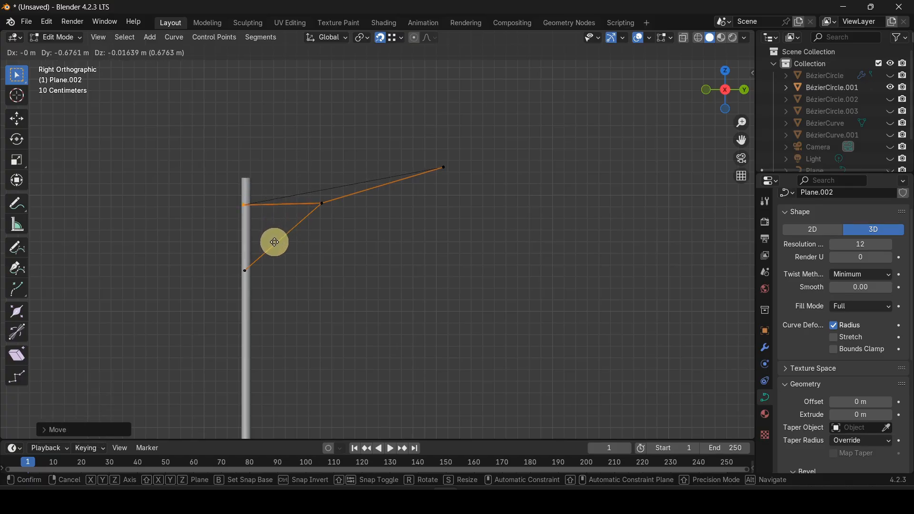
left_click(274, 242)
key("e")
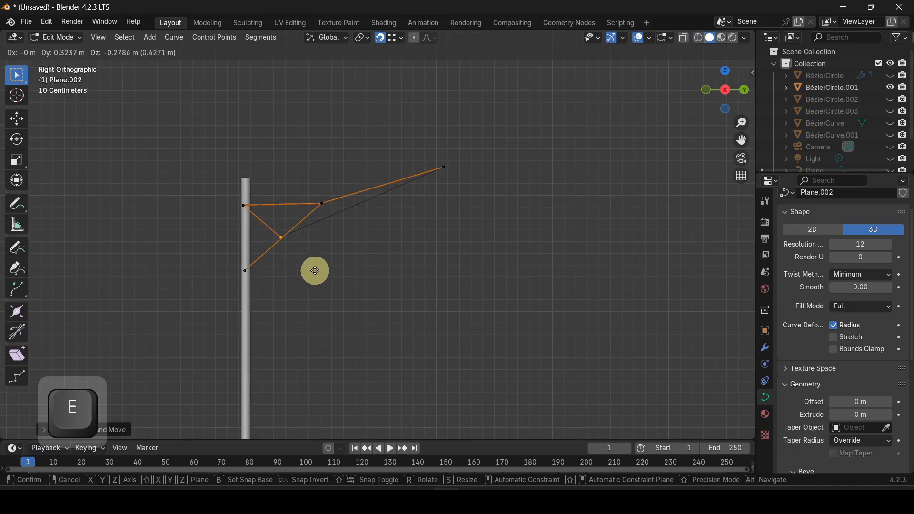
left_click(315, 271)
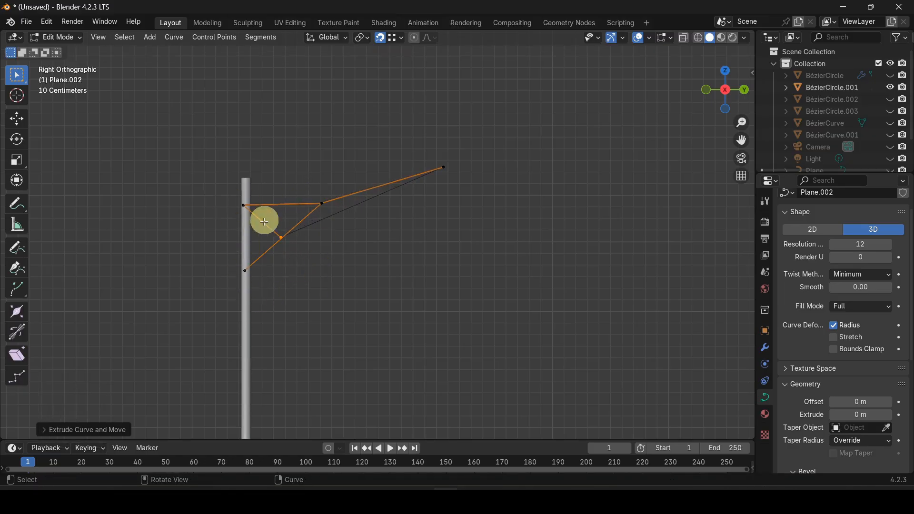
Step: Shift the four bracket points near the pole slightly toward positive Y, leaving out the arm's outer tip
left_click_drag(210, 162, 353, 336)
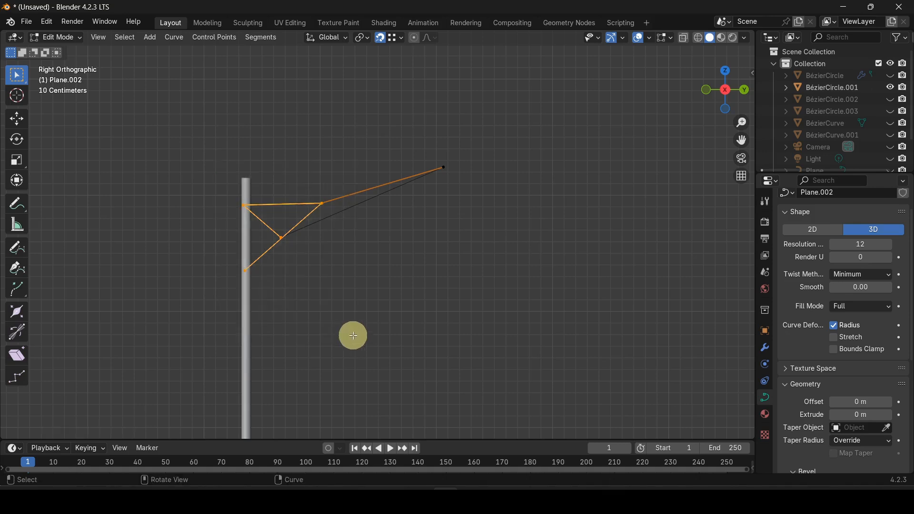
key("g")
key("x")
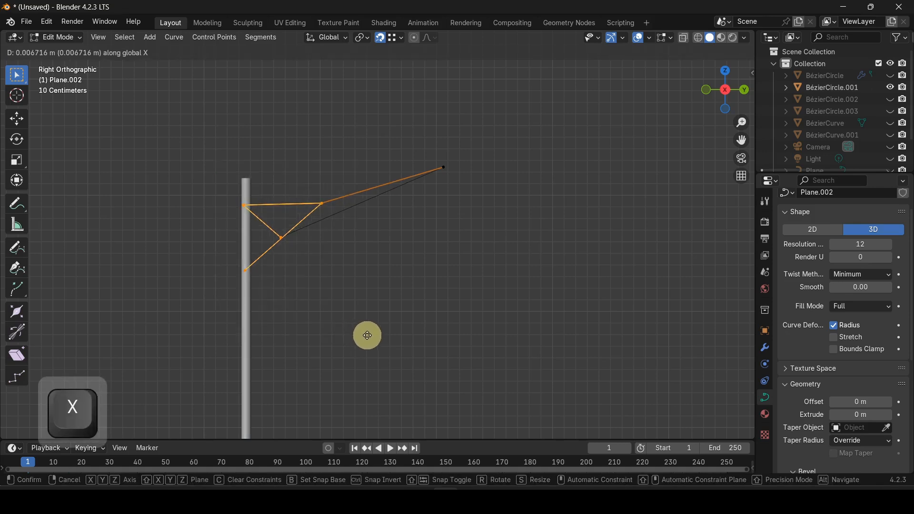
key("Escape")
key("g")
key("y")
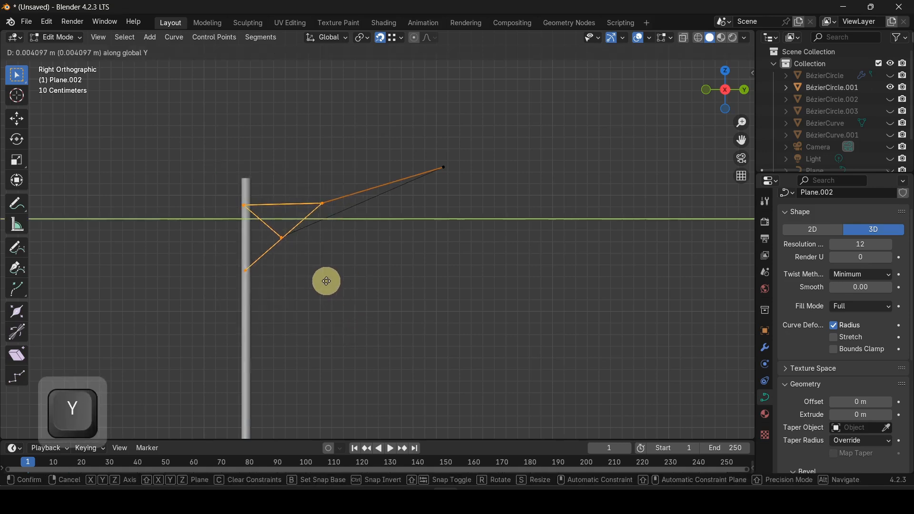
left_click(324, 284)
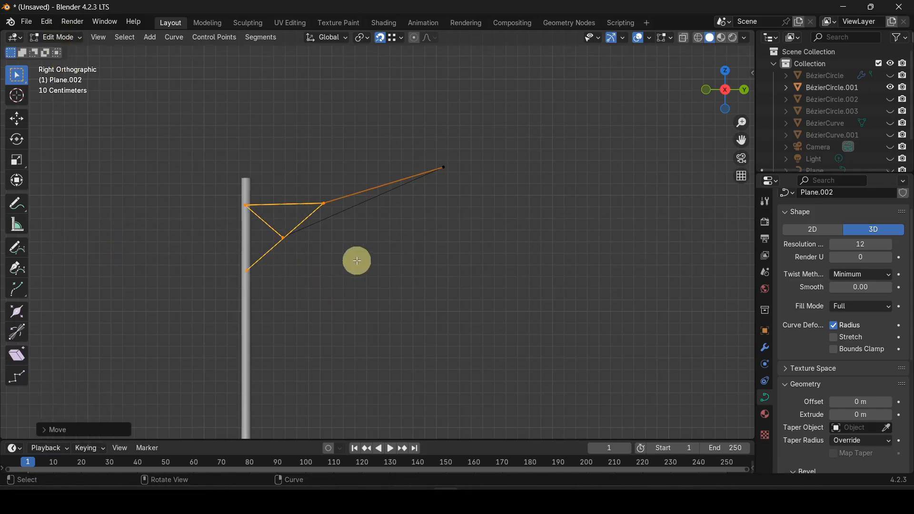
Step: Move the arm's outer tip about 0.1 m outward and 0.15 m down, and finish editing the curve
left_click(422, 155)
key("g")
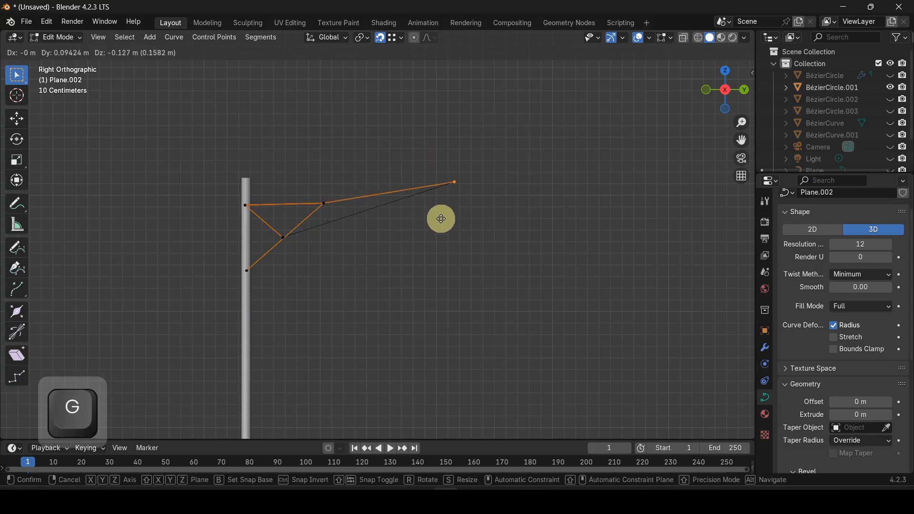
left_click(441, 221)
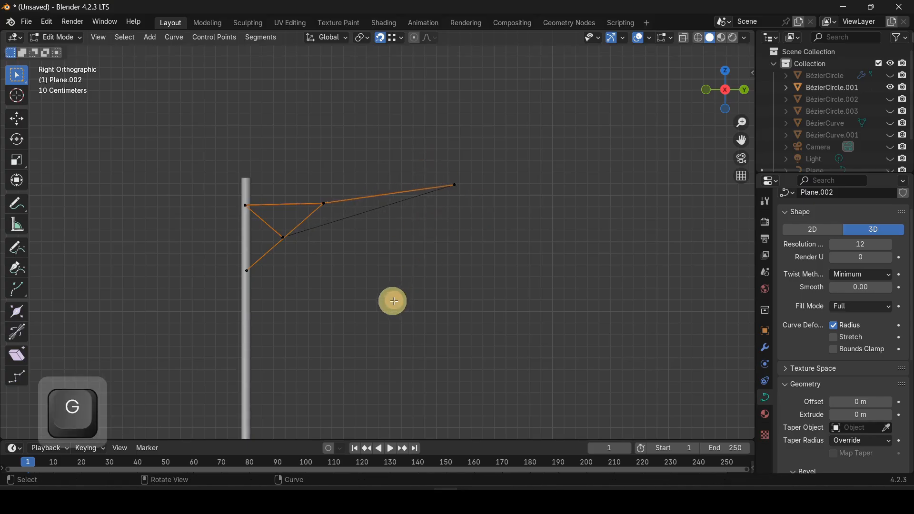
scroll(373, 276, "up", 1)
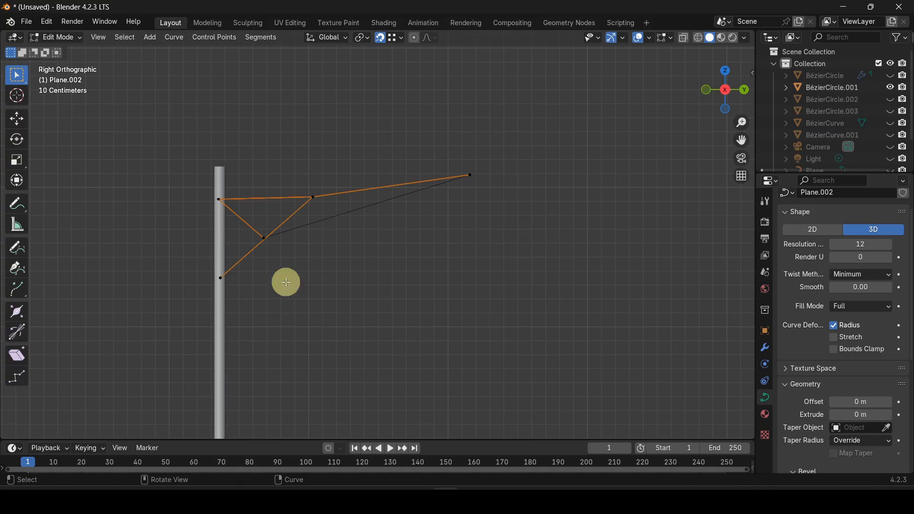
key("Tab")
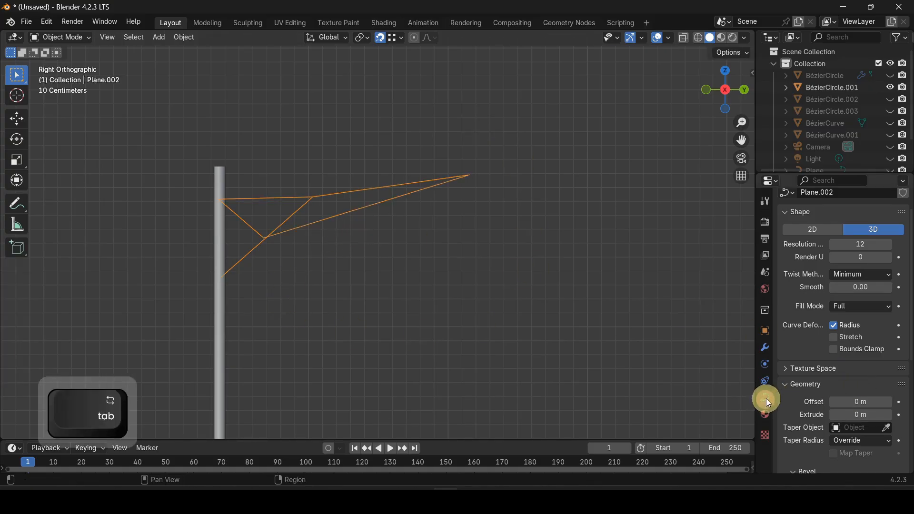
Step: Widen the properties editor and give the bracket curve a round bevel depth of 0.015 m
scroll(804, 297, "down", 6)
scroll(805, 301, "down", 2)
left_click_drag(861, 314, 134, 314)
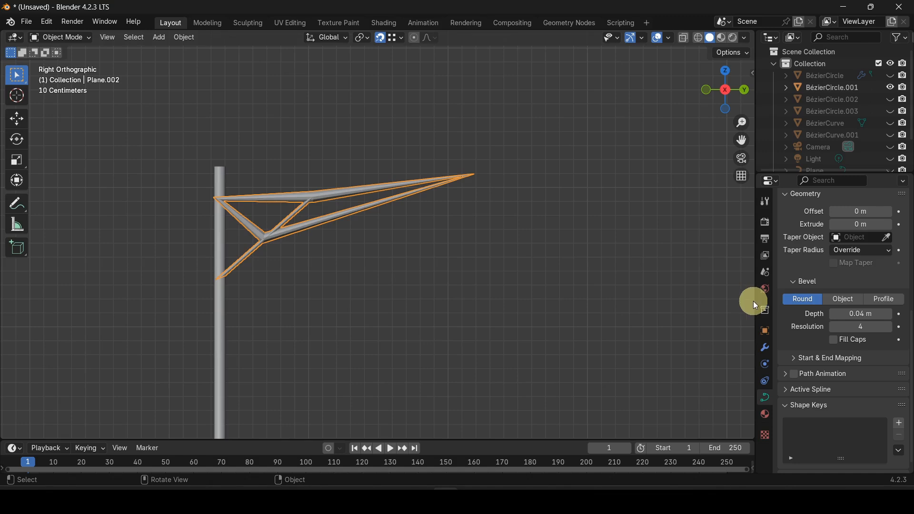
left_click_drag(755, 302, 716, 310)
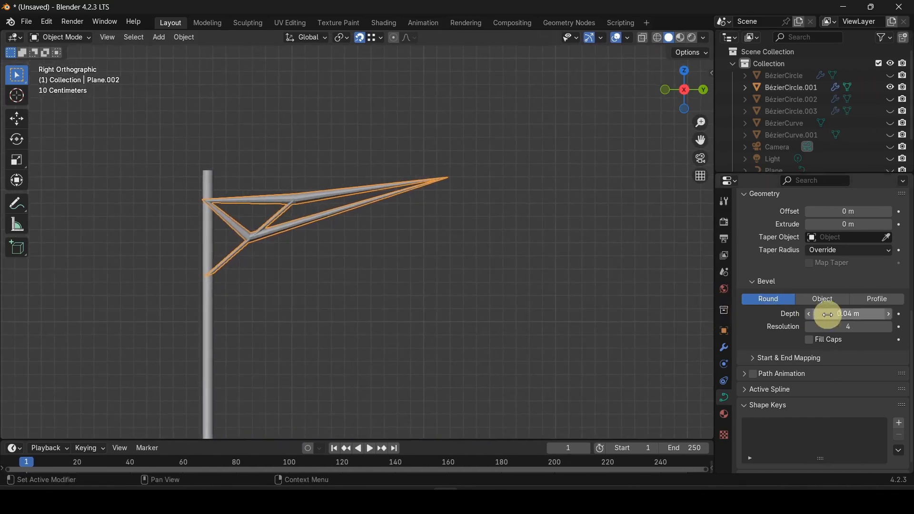
left_click(853, 314)
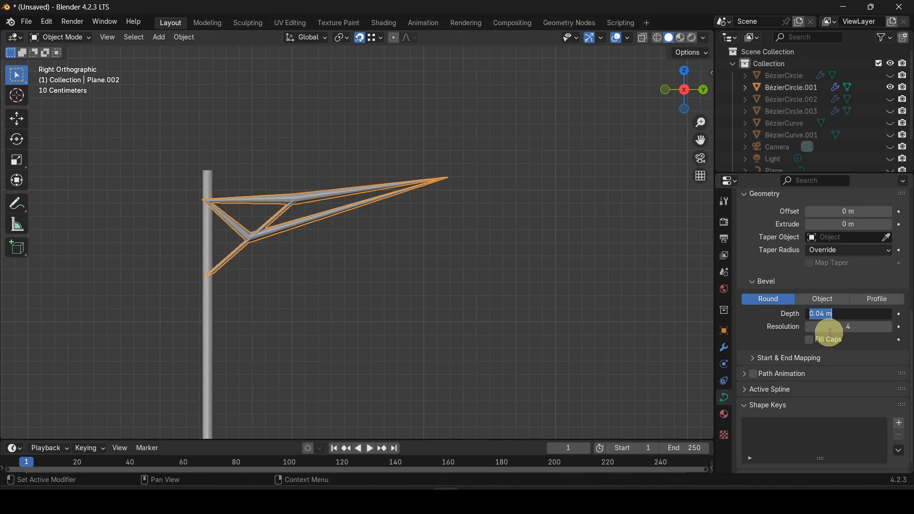
type(".0")
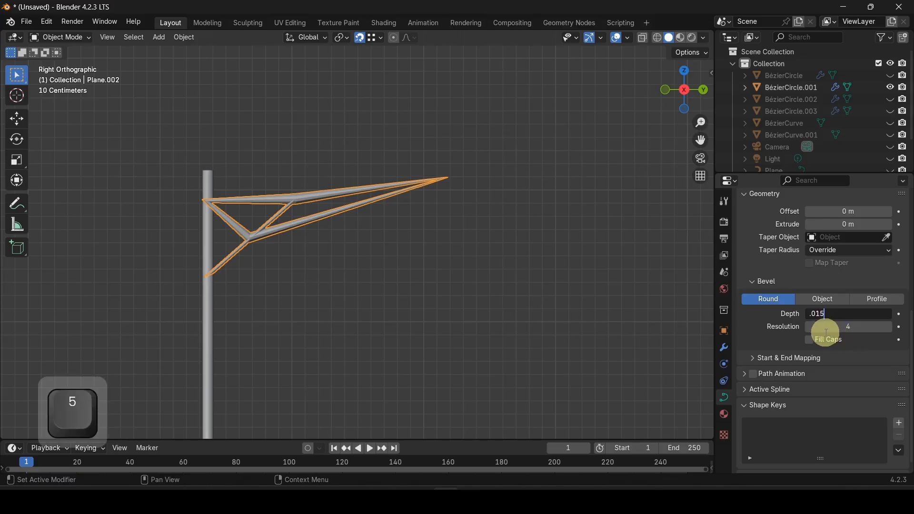
type("15")
key("Return")
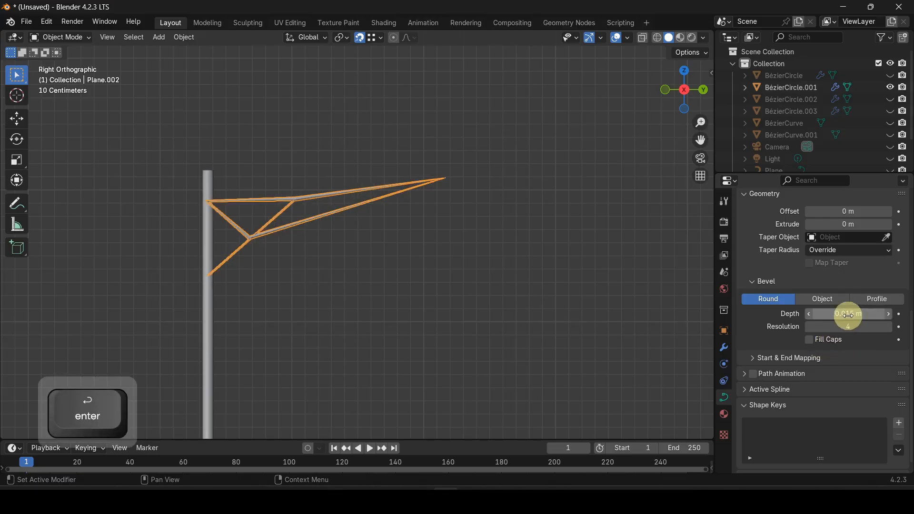
Step: Set the bracket curve's round bevel depth to 0.02 m
type(".02")
key("Return")
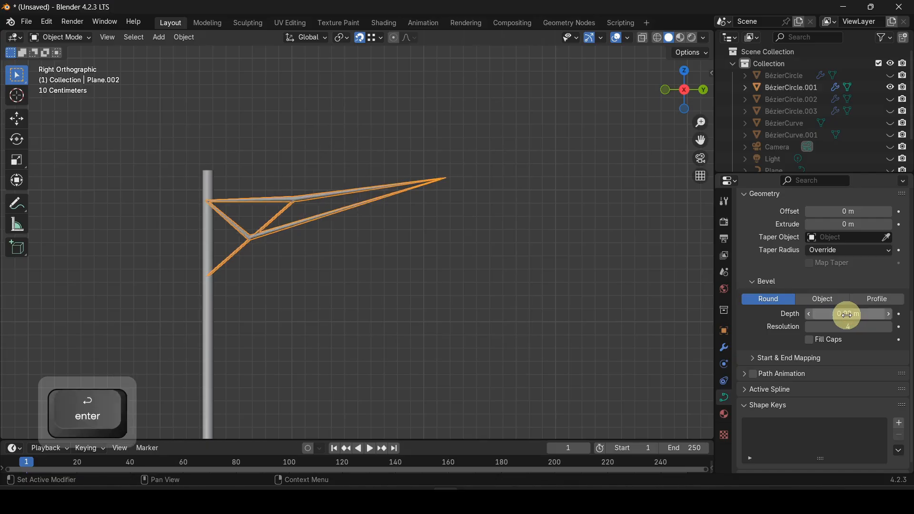
scroll(300, 272, "up", 2)
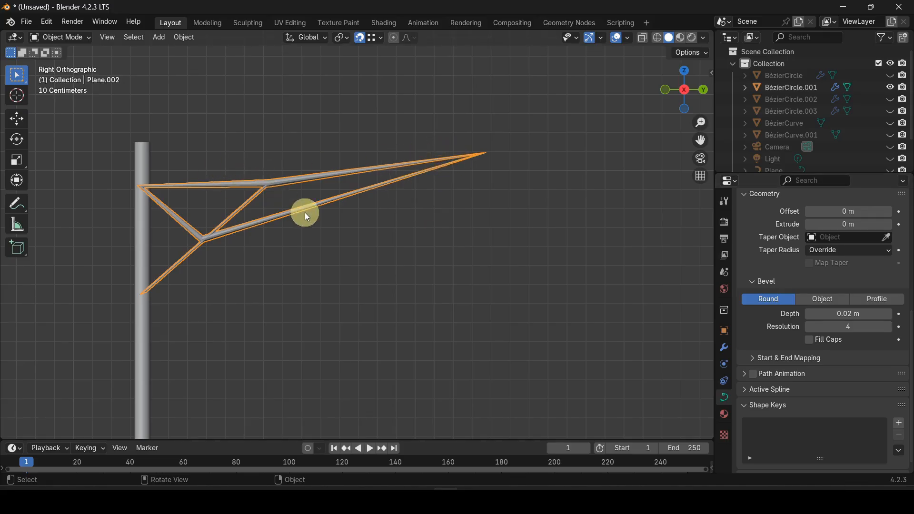
Step: Subdivide every segment of the bracket curve with 2 cuts
key("Tab")
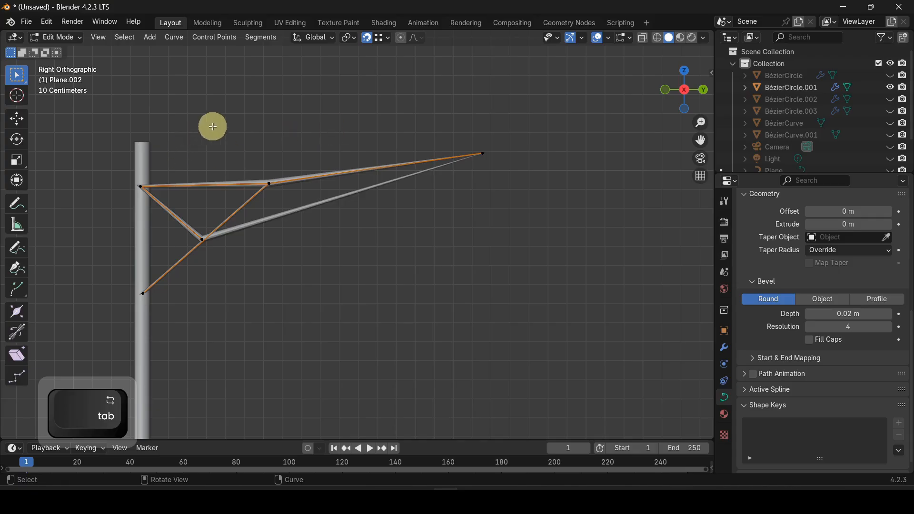
left_click_drag(98, 129, 546, 308)
right_click(295, 215)
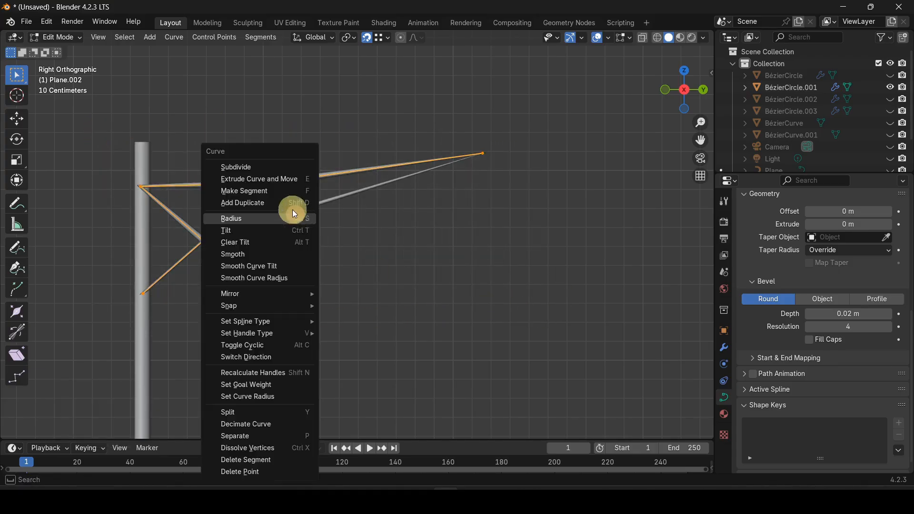
left_click(245, 163)
left_click(64, 431)
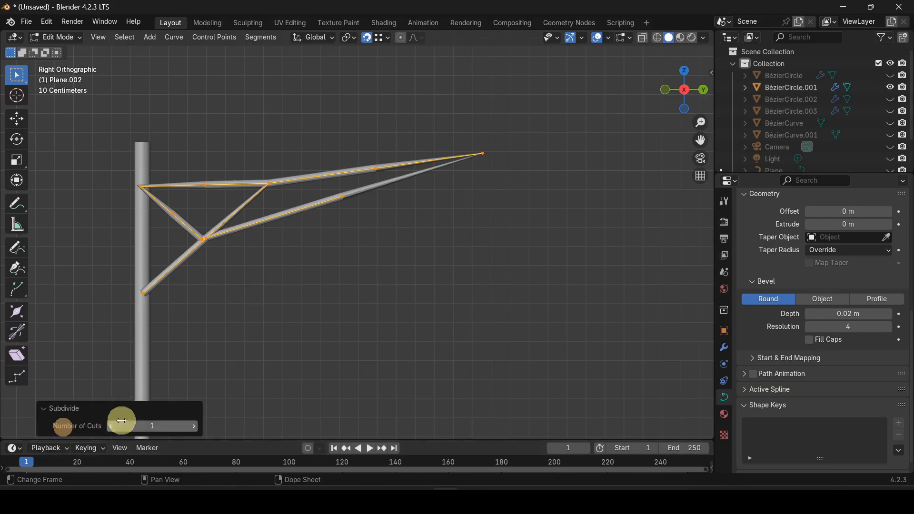
left_click(193, 425)
left_click(79, 410)
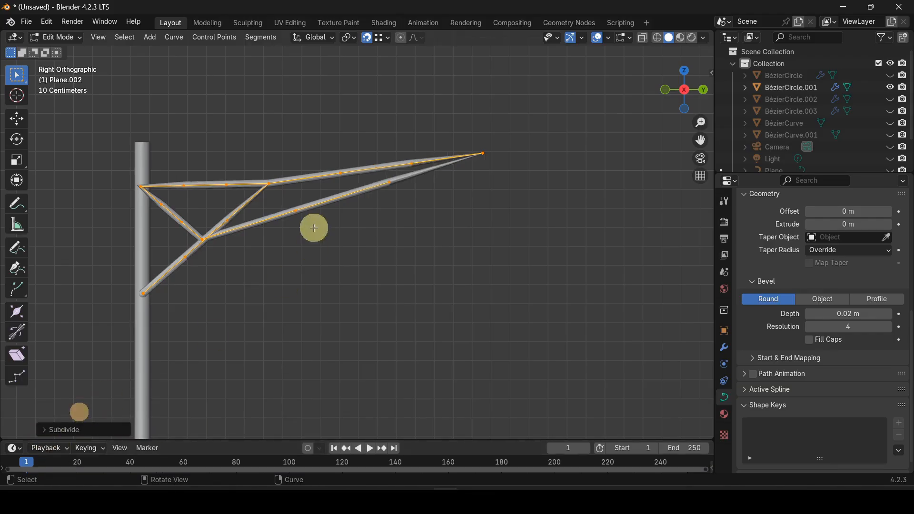
Step: Move the outermost subdivision points of the upper and lower arms close to the tip, by about 0.31 m and 0.47 m
left_click(403, 131)
left_click(425, 165)
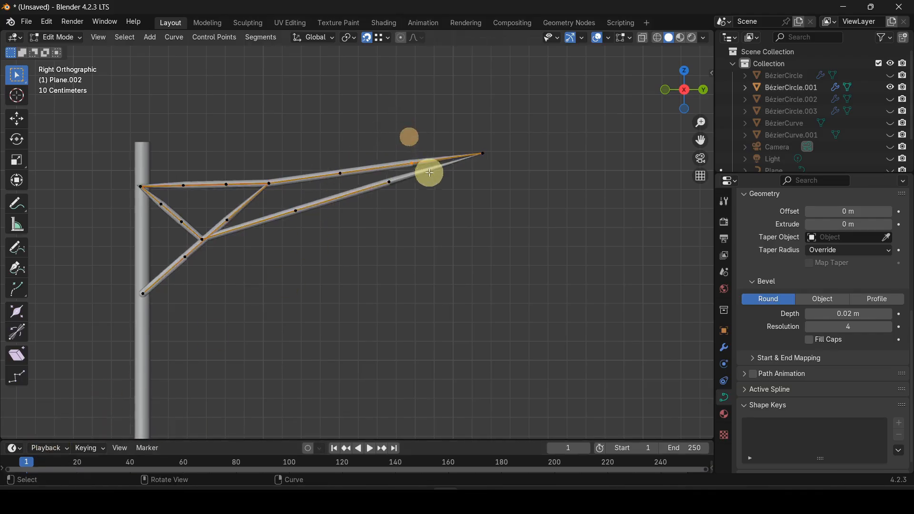
key("g")
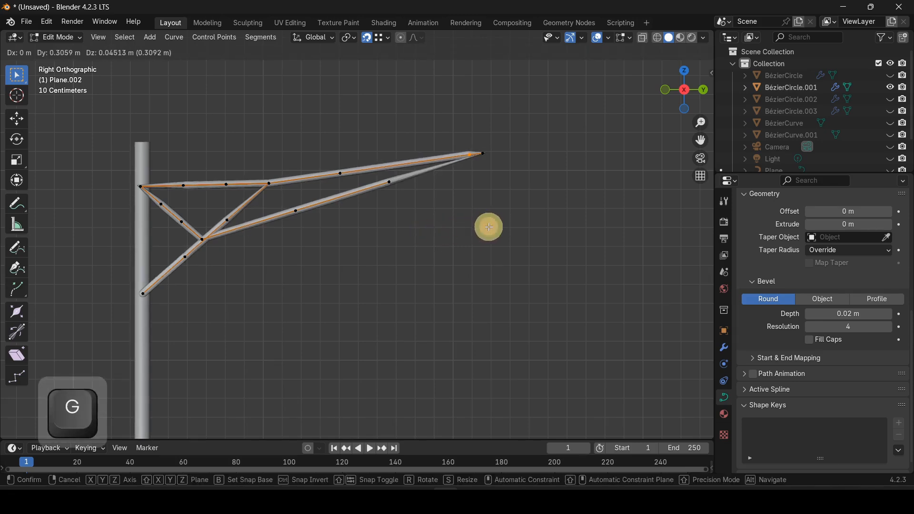
left_click(489, 227)
left_click(379, 176)
key("g")
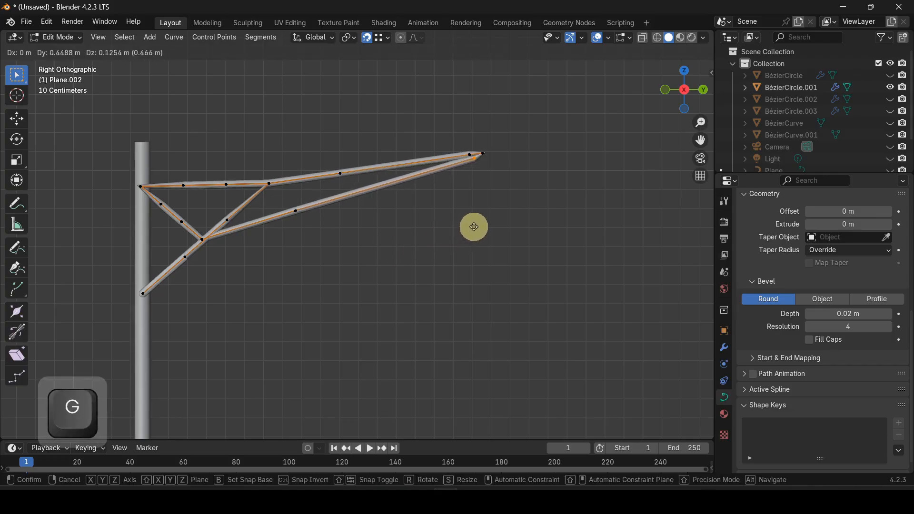
left_click(474, 225)
Step: Move the inner brace's upper subdivision point about 0.23 m to the top bar joint, and the points nearest the pole into the bracket's corner
left_click(217, 208)
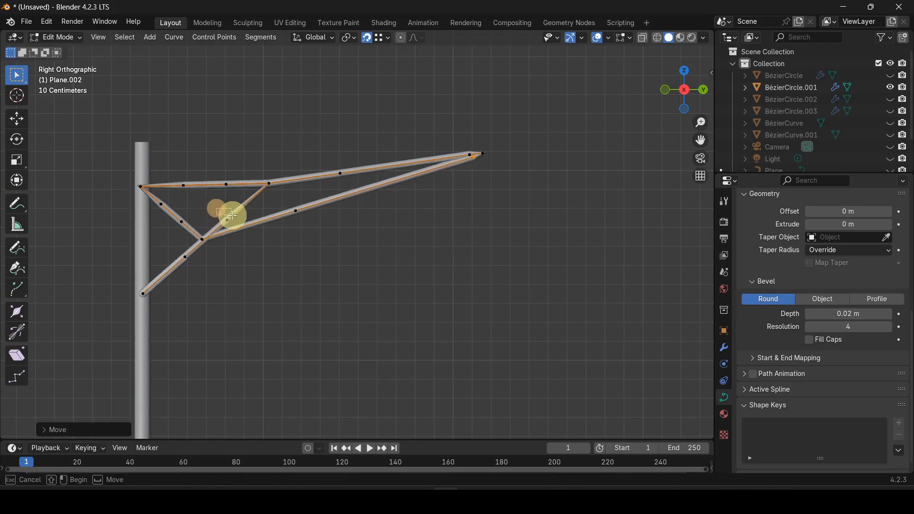
key("g")
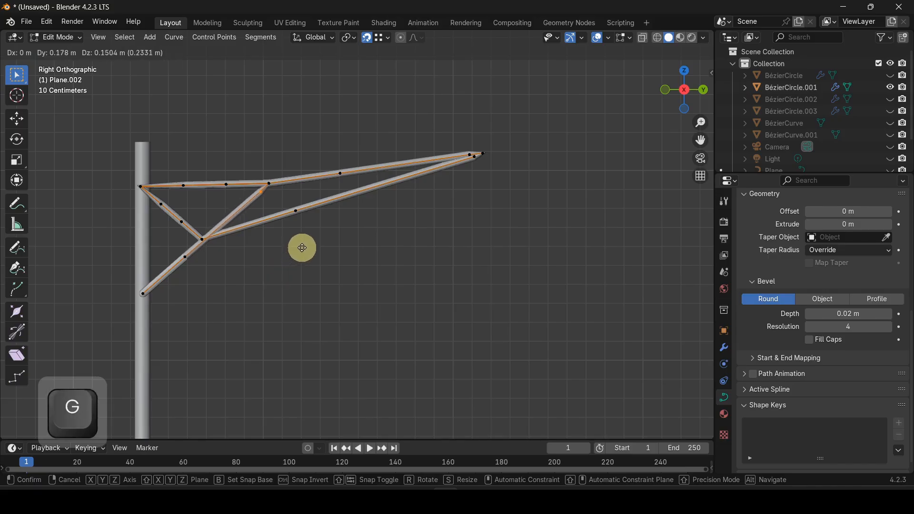
left_click(303, 247)
left_click(125, 219)
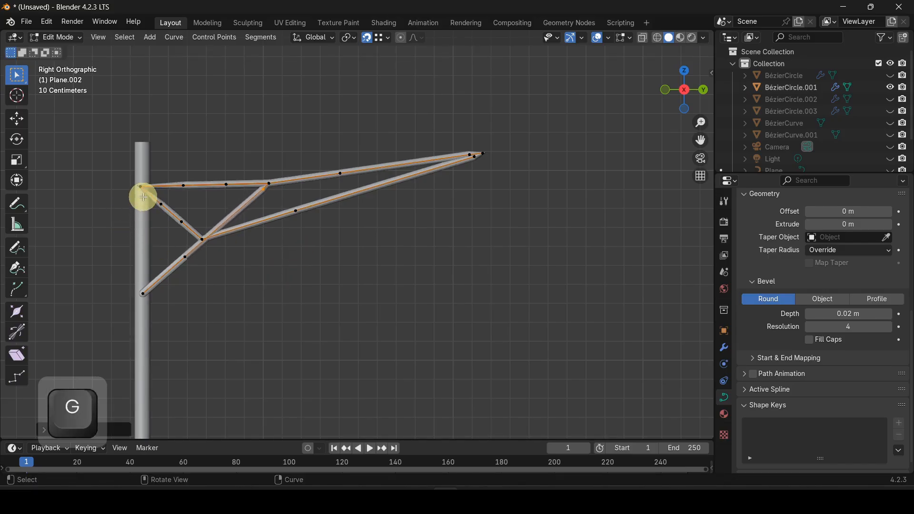
key("g")
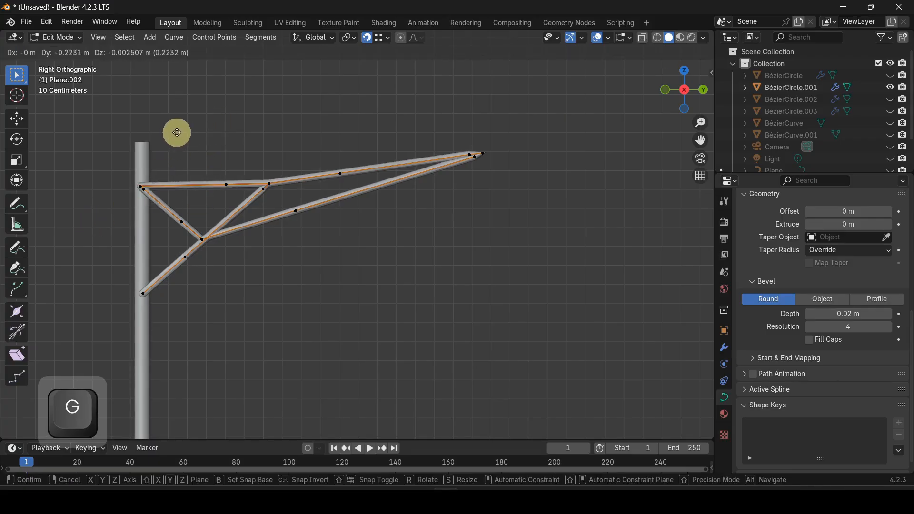
left_click(178, 132)
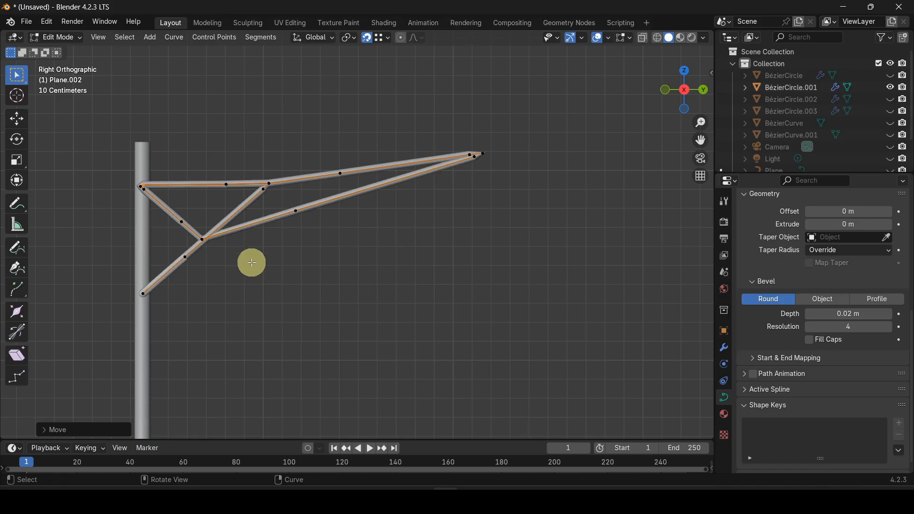
Step: Move the long lower arm's inner subdivision point down along the arm to the lower brace joint
left_click_drag(269, 204, 332, 237)
key("g")
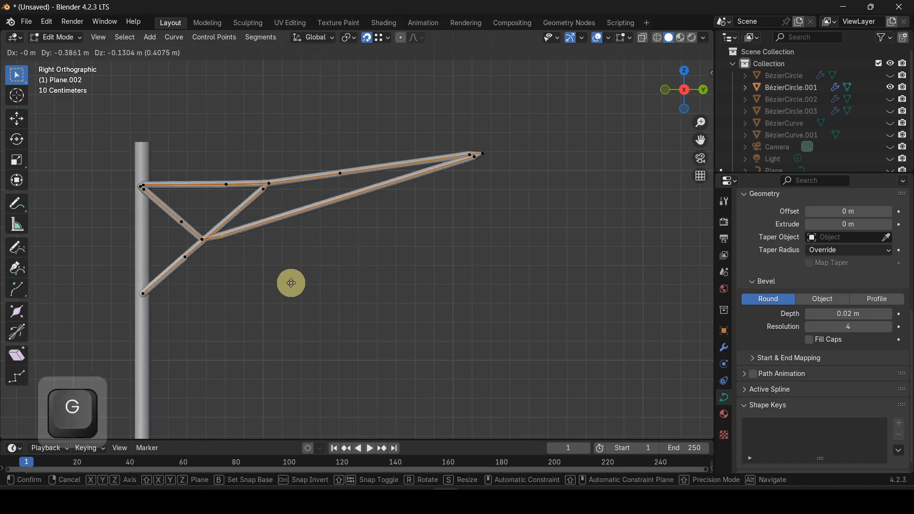
left_click(275, 283)
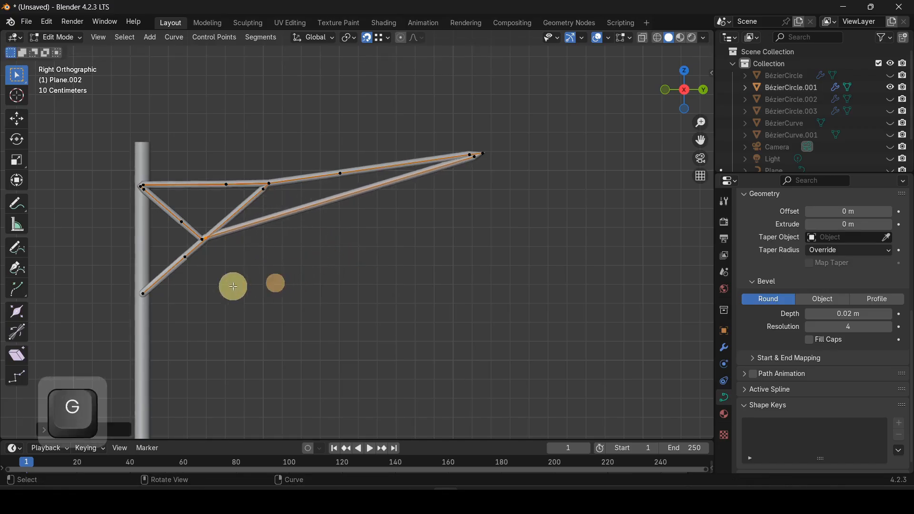
left_click(228, 318)
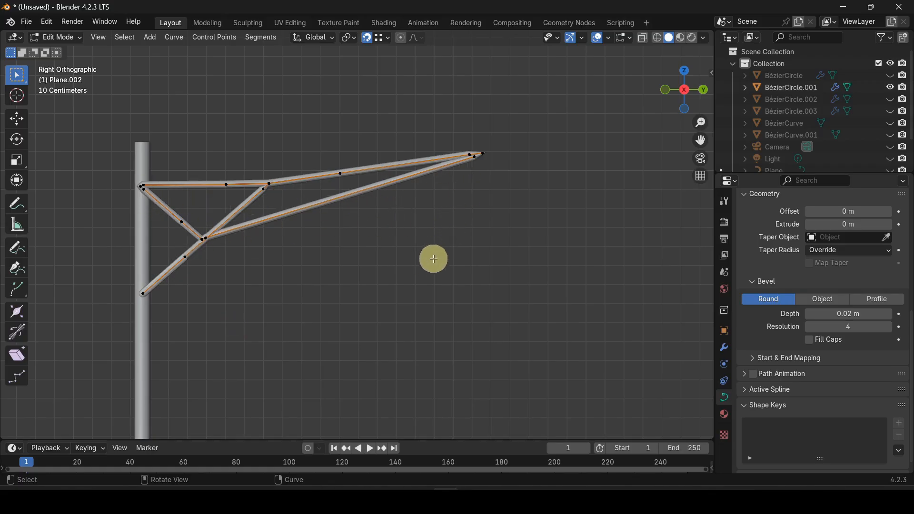
Step: Finish editing the bracket curve and convert it to a mesh
key("Tab")
right_click(395, 202)
mouse_move(396, 202)
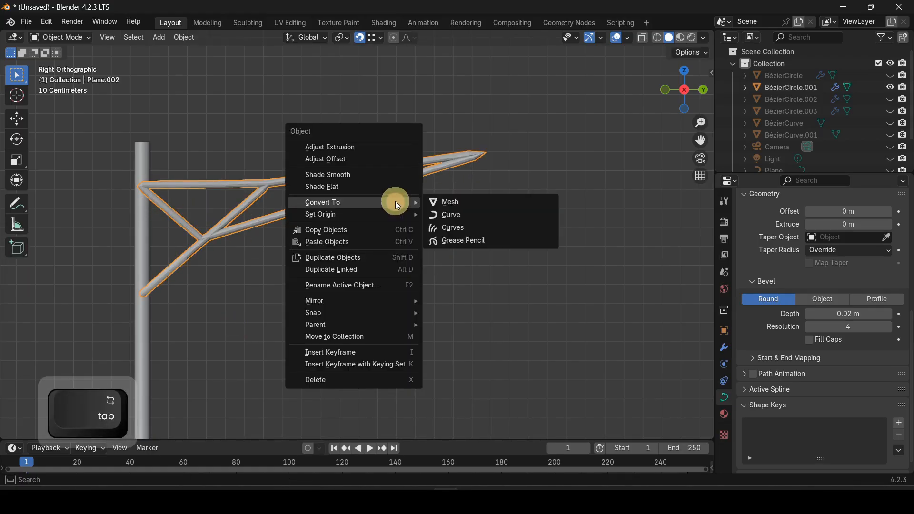
left_click(465, 202)
Step: Move the bracket along negative X in top view until it lines up with the pole
middle_click_drag(320, 259, 343, 282)
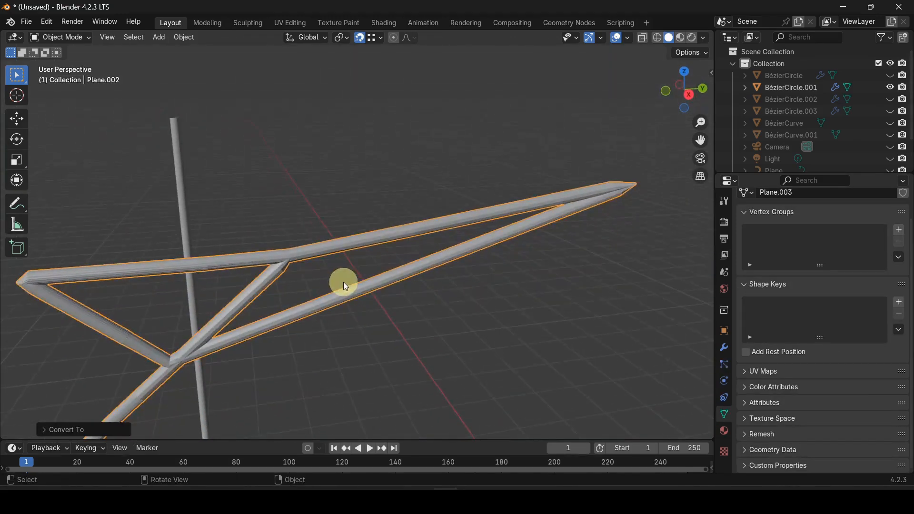
key("KP_7")
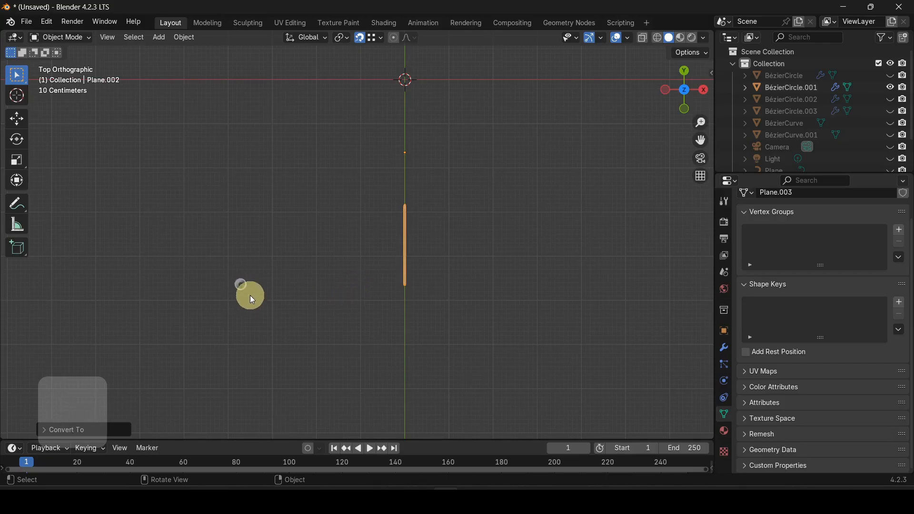
scroll(250, 296, "up", 5)
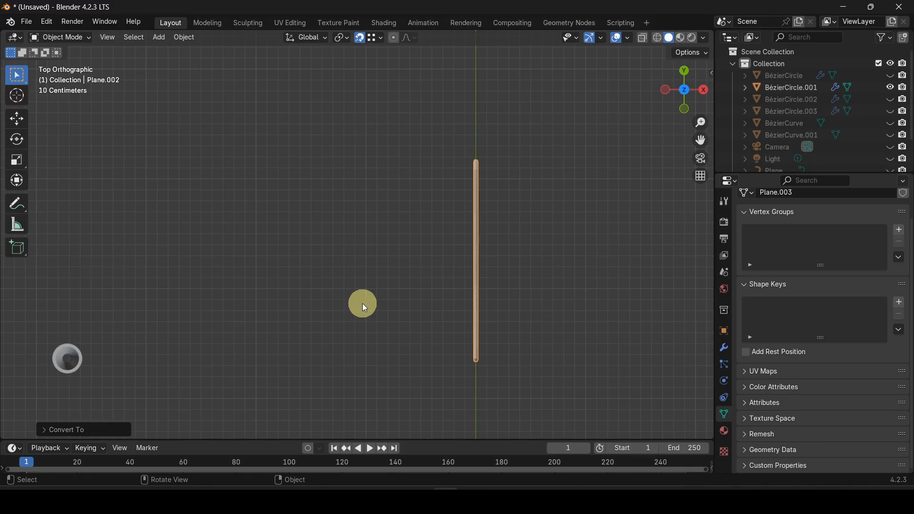
key("g")
key("x")
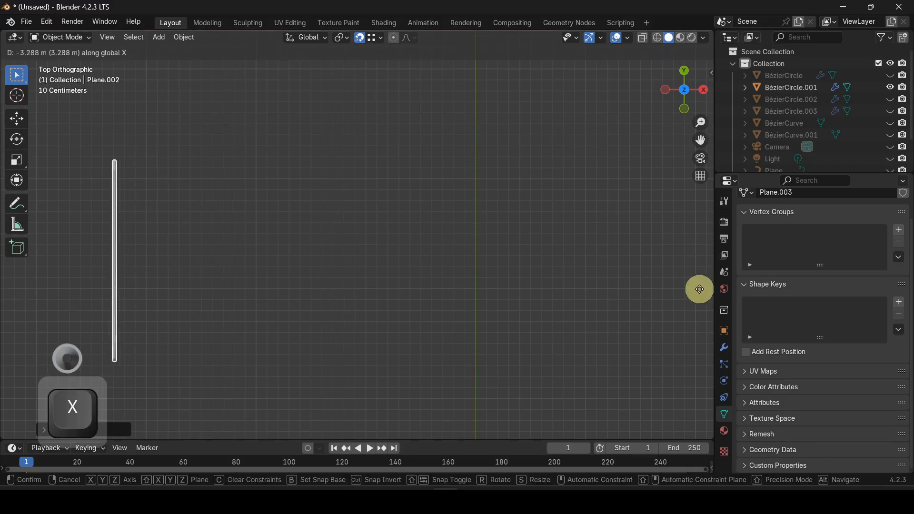
left_click(665, 287)
Step: Join the bracket arm with the pole into one object, keeping the pole active
middle_click_drag(402, 347, 424, 312)
scroll(344, 283, "up", 2)
scroll(313, 328, "up", 1)
left_click(307, 353, "shift")
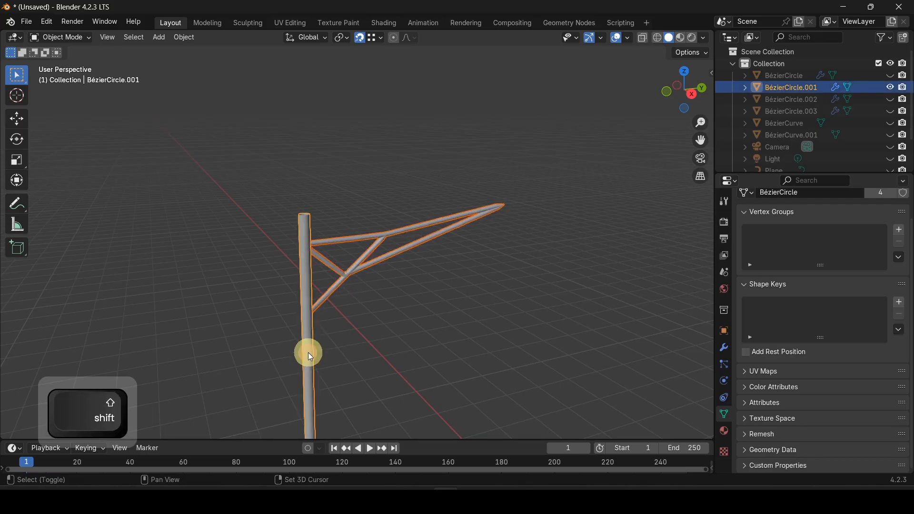
right_click(358, 327)
left_click(289, 282)
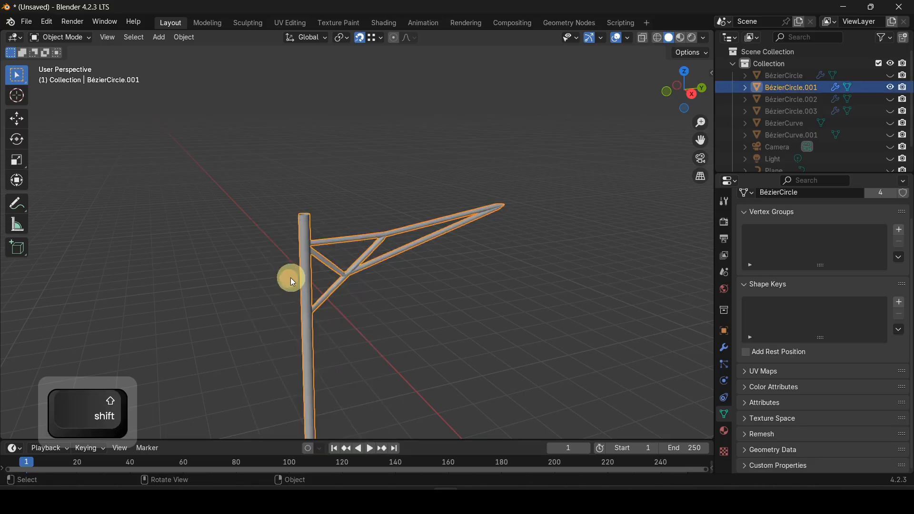
Step: Reveal all hidden objects and view the row of light poles along the road
left_click(487, 308)
key("alt+h")
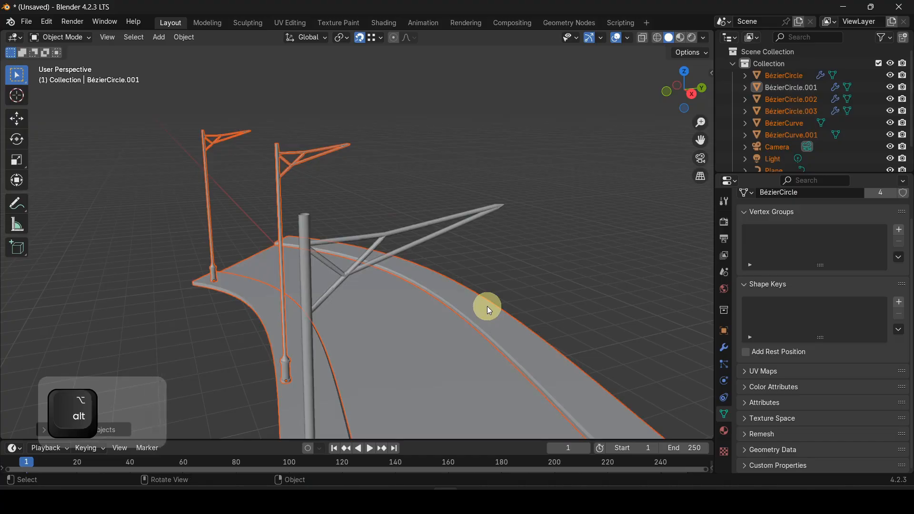
scroll(376, 264, "down", 2)
middle_click_drag(441, 345, 390, 310)
scroll(388, 310, "down", 2)
scroll(385, 310, "down", 3)
scroll(380, 306, "up", 3)
left_click(248, 199)
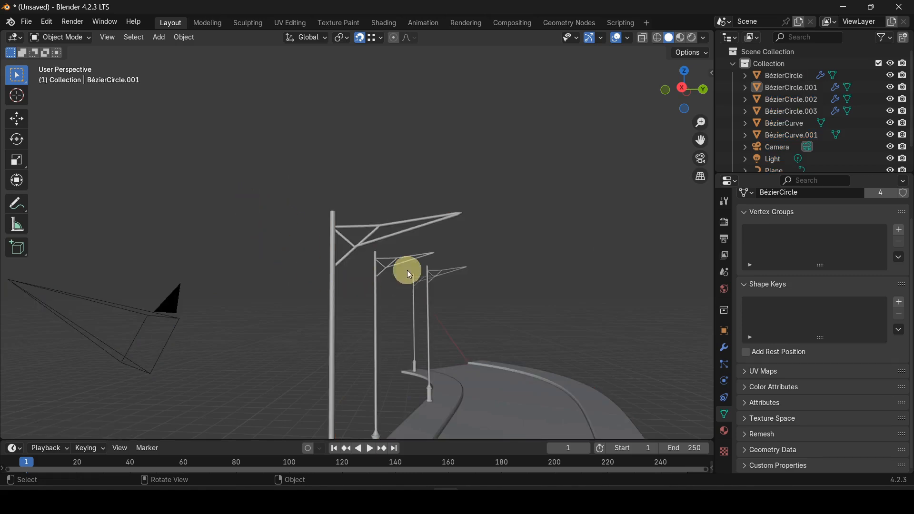
Step: Open the frontmost light pole's mesh for editing in the right side view
left_click(436, 223)
key("Tab")
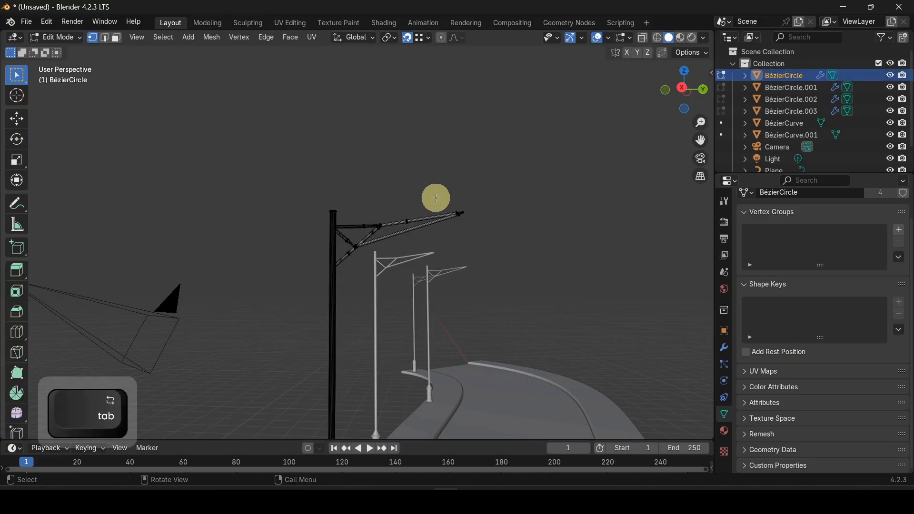
key("KP_3")
scroll(394, 262, "up", 6)
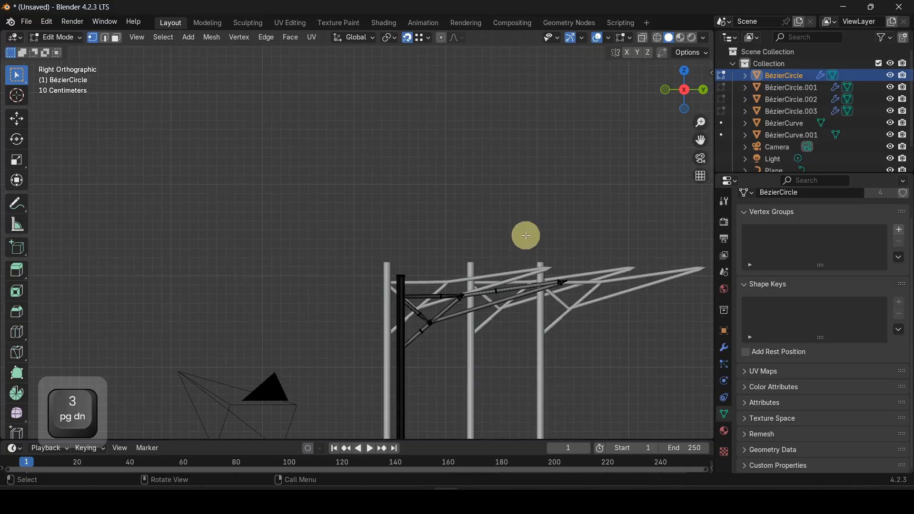
Step: Try to move the visible tip vertices of the arm about 0.48 m along negative Y, and undo the move
left_click(567, 289)
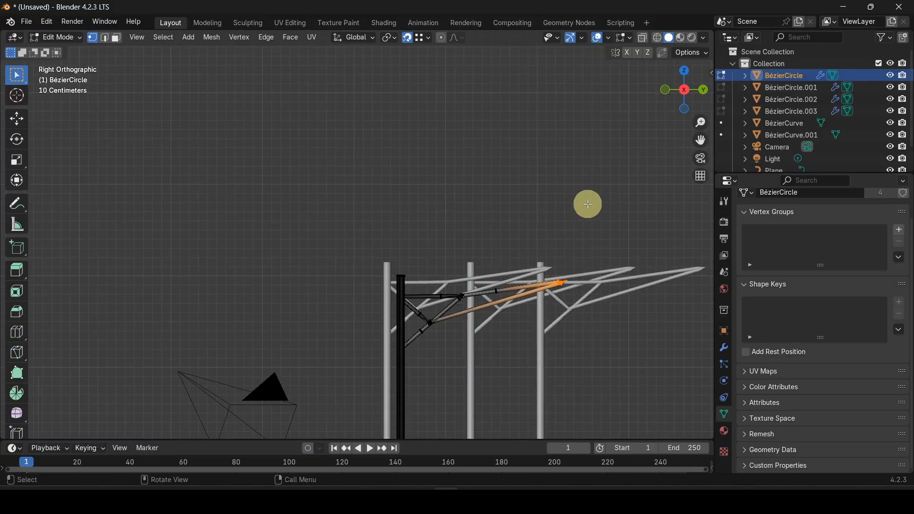
key("g")
key("x")
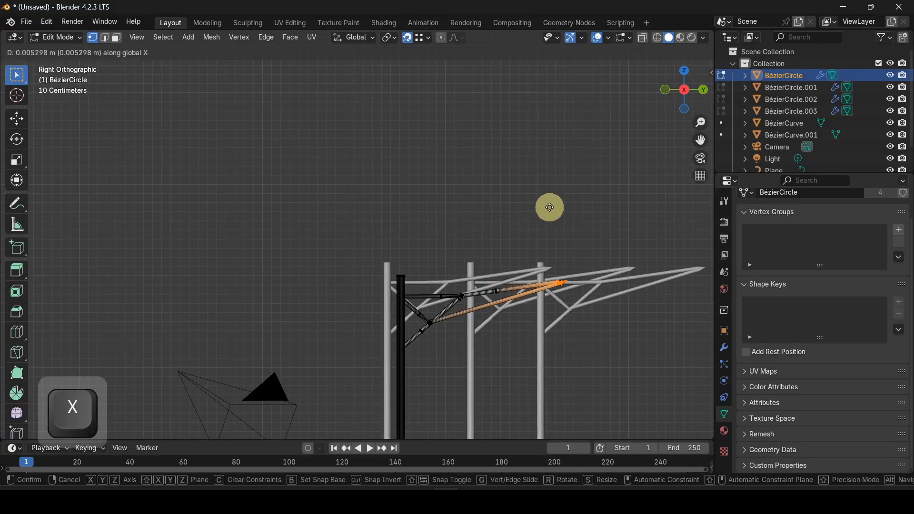
key("Escape")
key("g")
key("y")
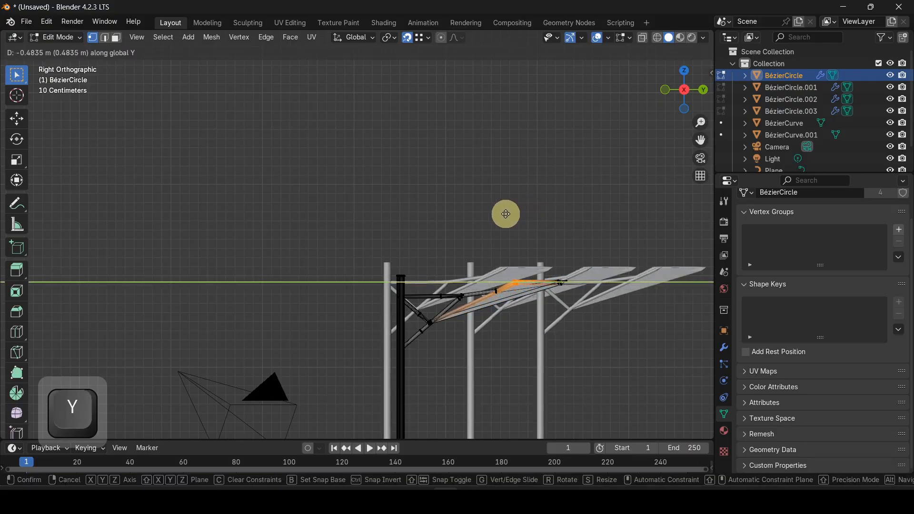
left_click(505, 214)
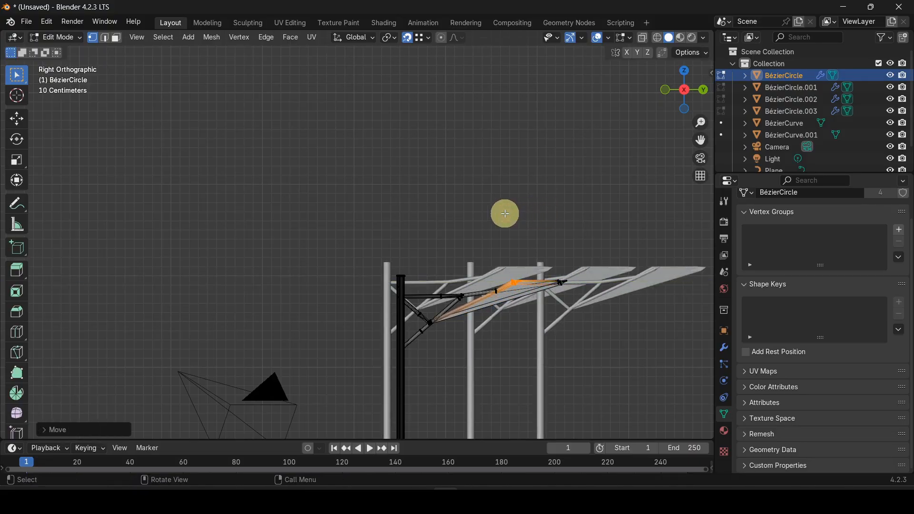
key("Escape")
key("ctrl+z")
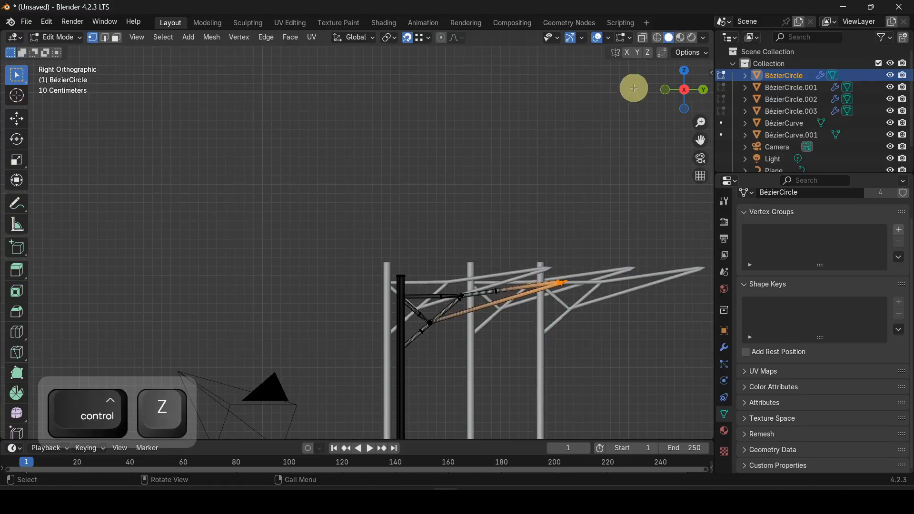
Step: Turn on X-ray and shift all of the arm's tip vertices along negative Y to shorten the arm
left_click(644, 38)
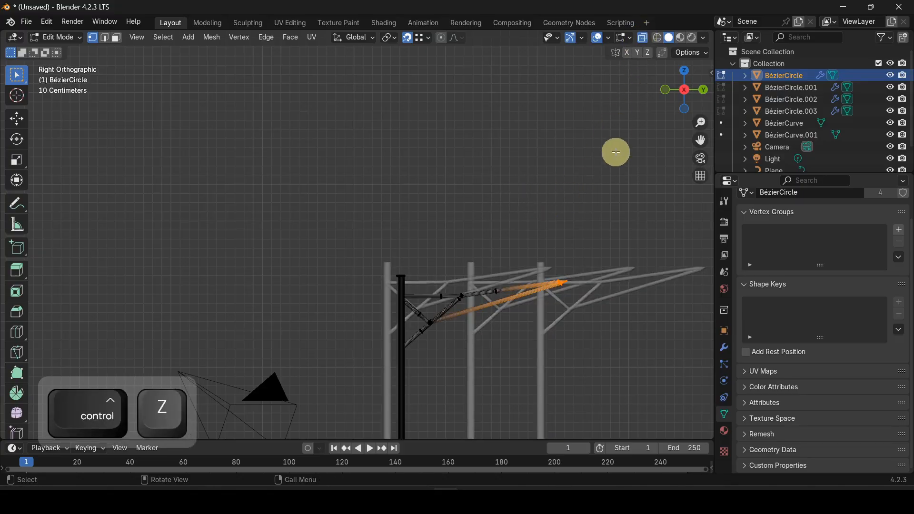
left_click(537, 222)
left_click_drag(623, 215, 529, 369)
key("g")
key("y")
left_click(473, 189)
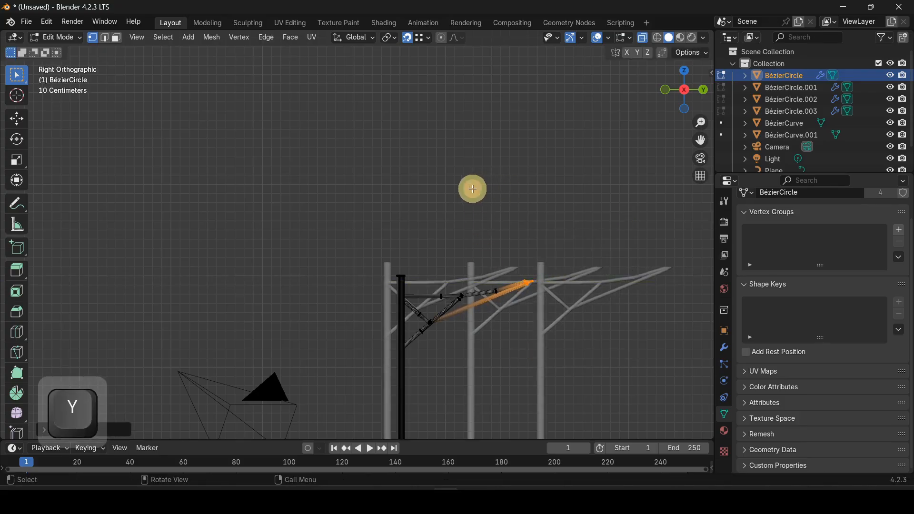
Step: Lower the arm's tip vertices slightly along Z, deselect them and leave mesh editing
key("g")
key("z")
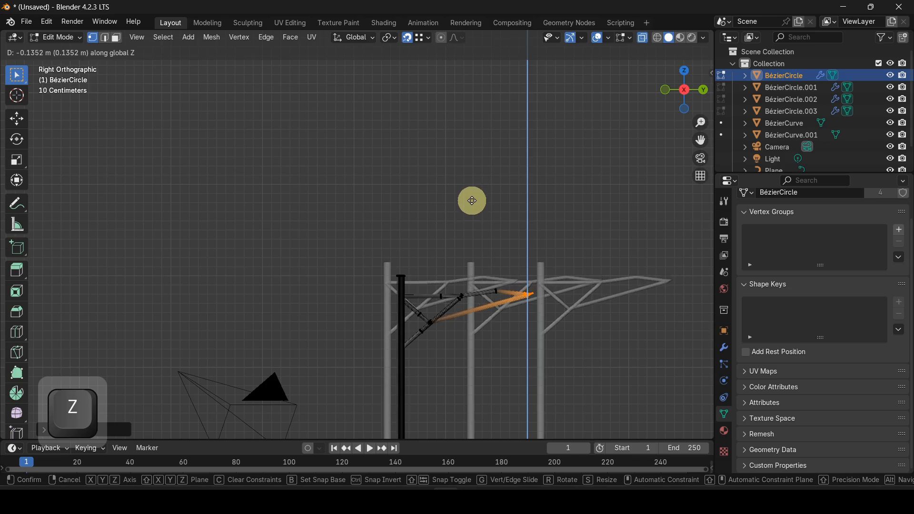
left_click(472, 192)
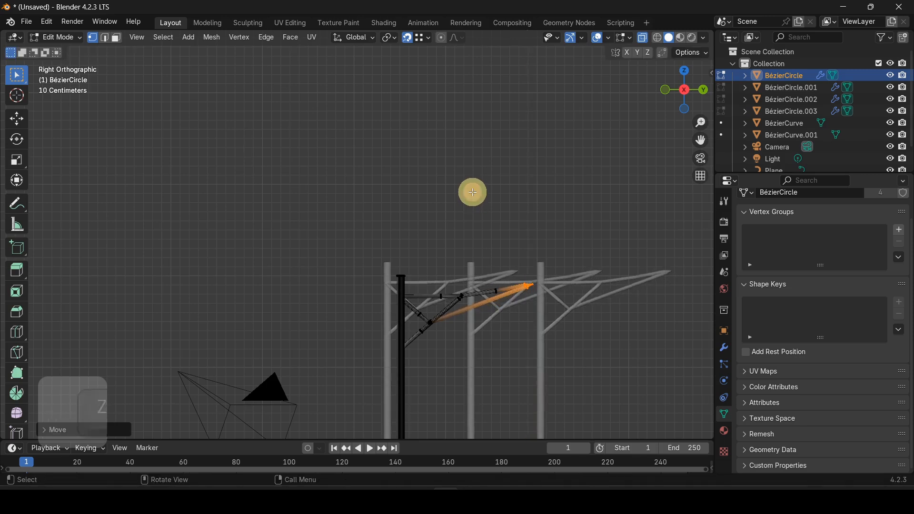
left_click(313, 195)
key("Tab")
Step: Add a cube mesh object to the scene in top view
middle_click_drag(395, 281, 394, 310)
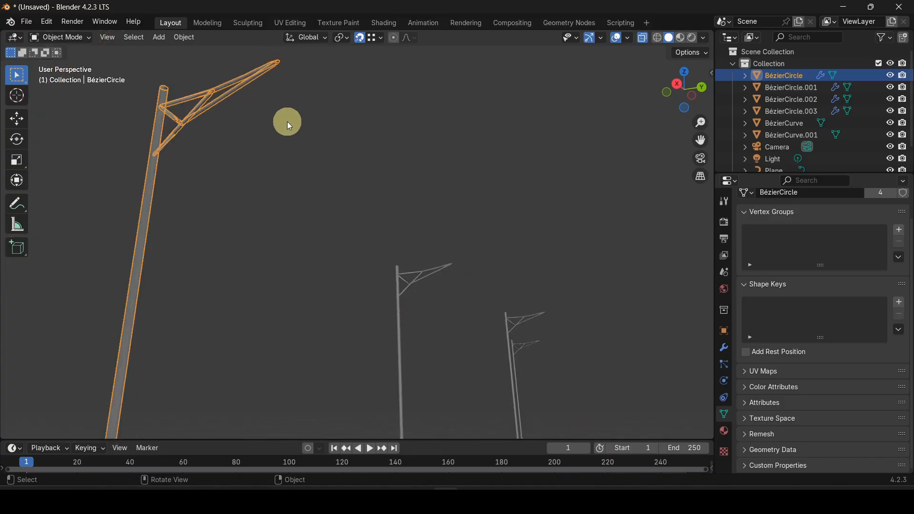
key("shift")
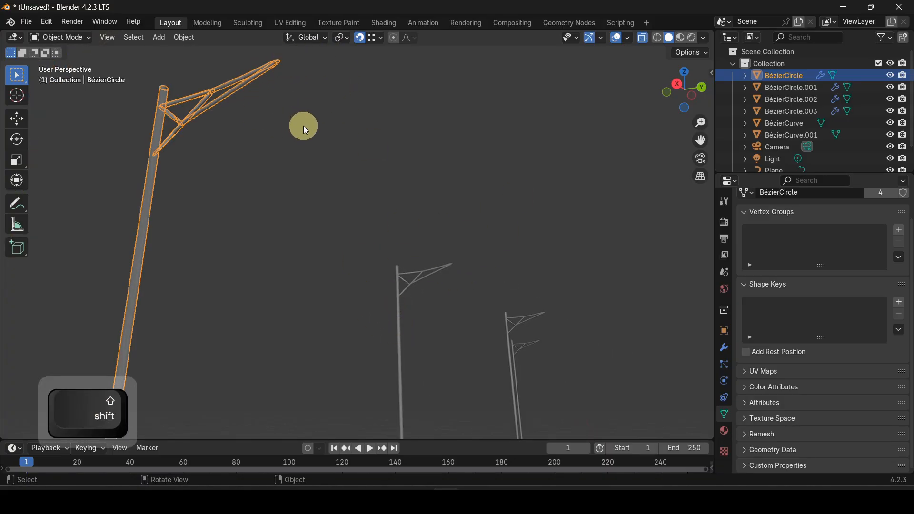
middle_click_drag(307, 127, 347, 229)
key("KP_7")
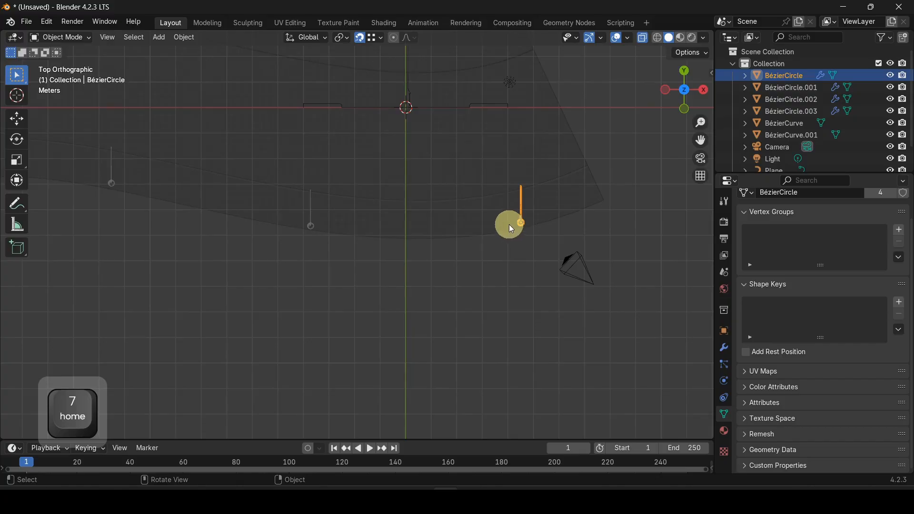
middle_click_drag(512, 222, 419, 282, "shift")
scroll(419, 233, "up", 5)
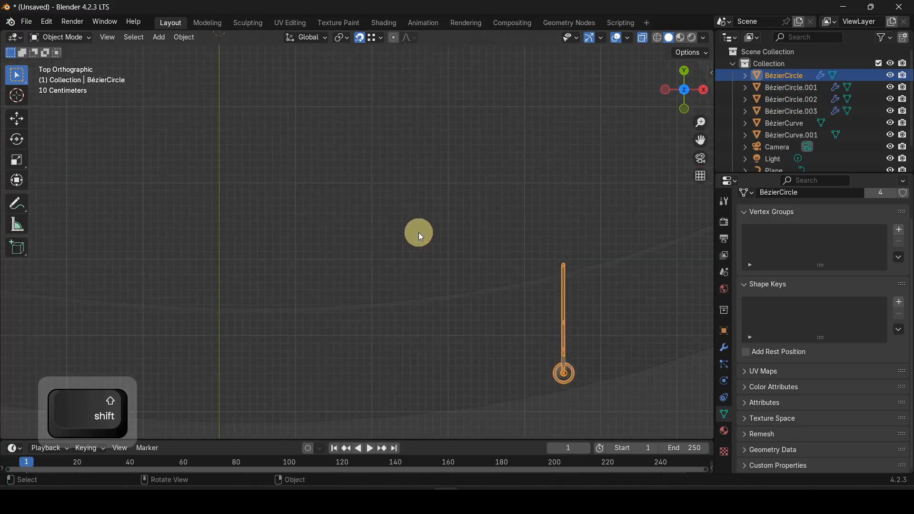
key("shift+a")
mouse_move(422, 233)
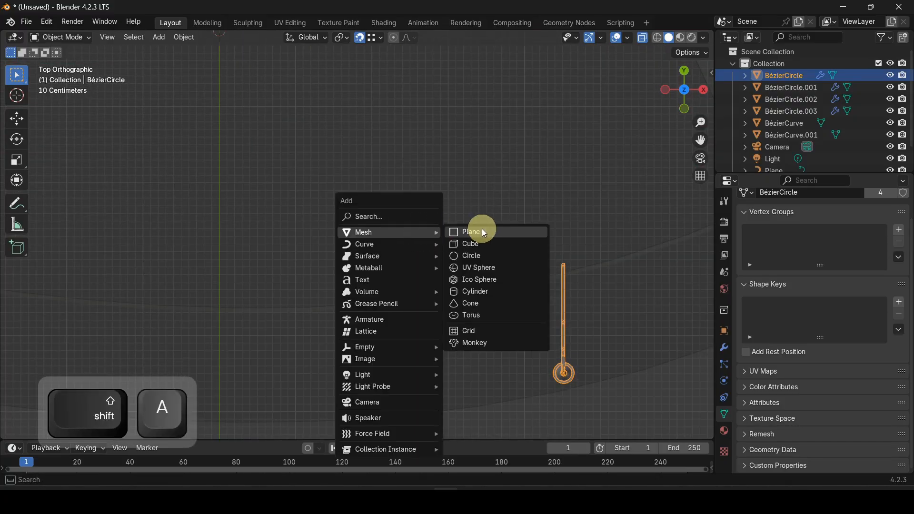
left_click(483, 243)
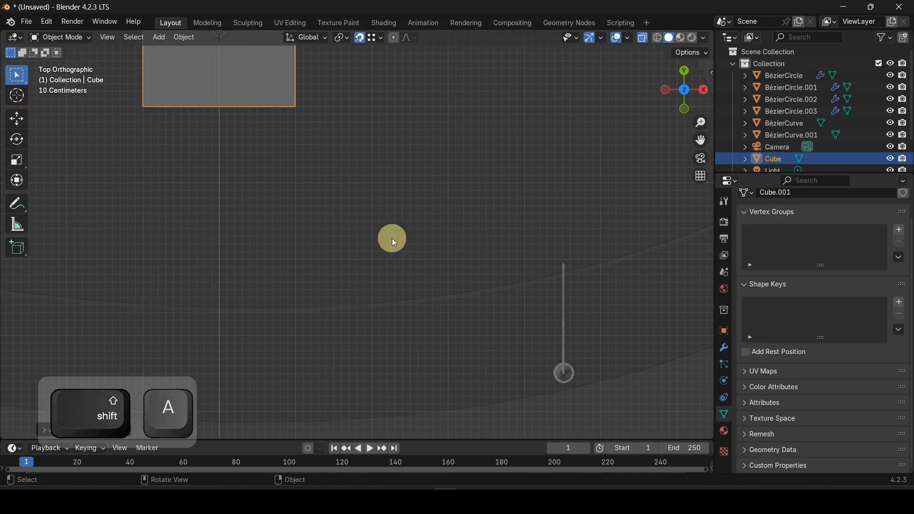
Step: Scale the cube's mesh down to a small block and move it to the tip of the frontmost pole's arm
key("Tab")
key("s")
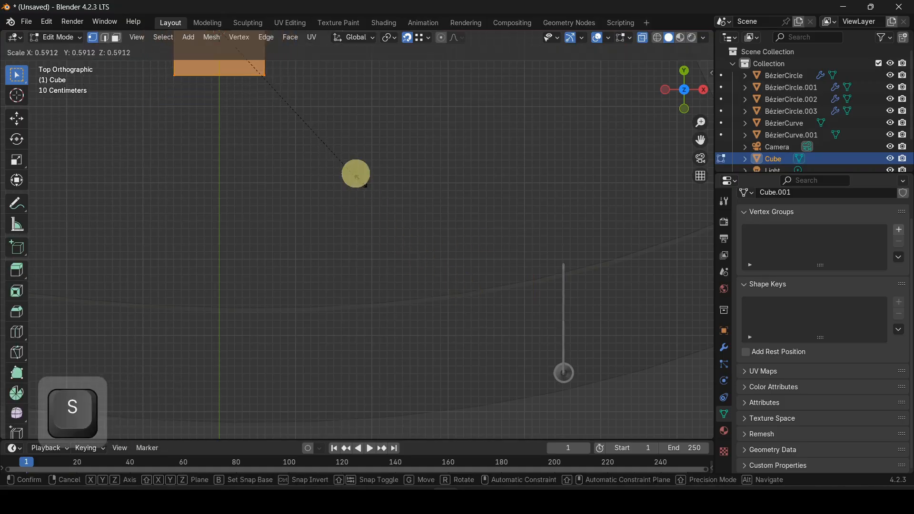
left_click(257, 77)
key("g")
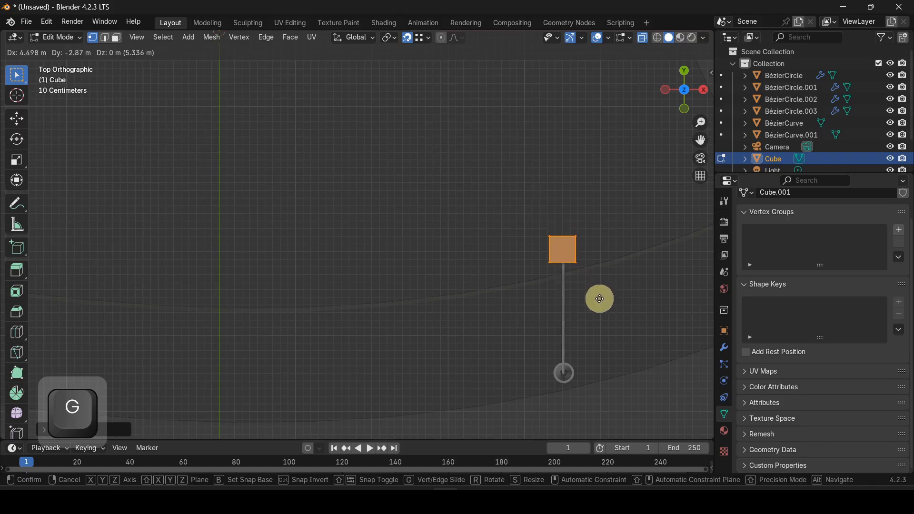
left_click(597, 299)
Step: Turn snapping off and centre the cube's mesh on the arm in top view
key("KP_Decimal")
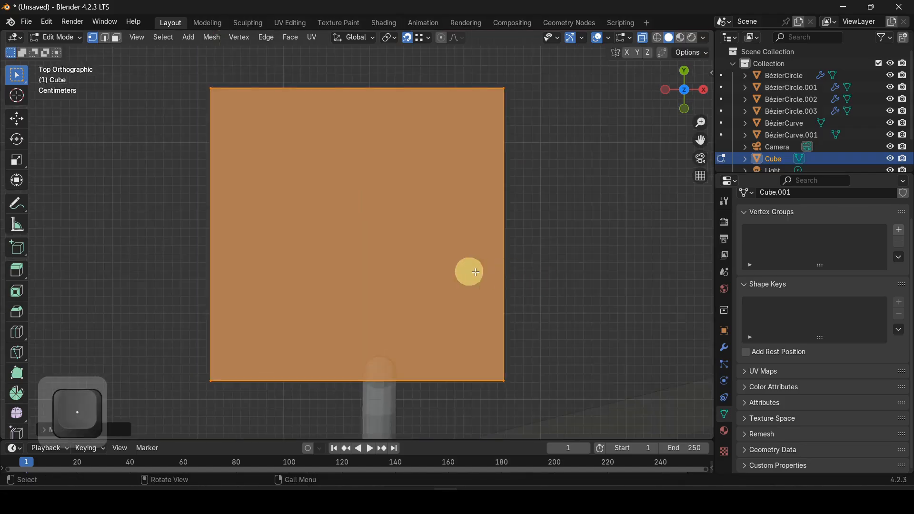
scroll(311, 255, "down", 2)
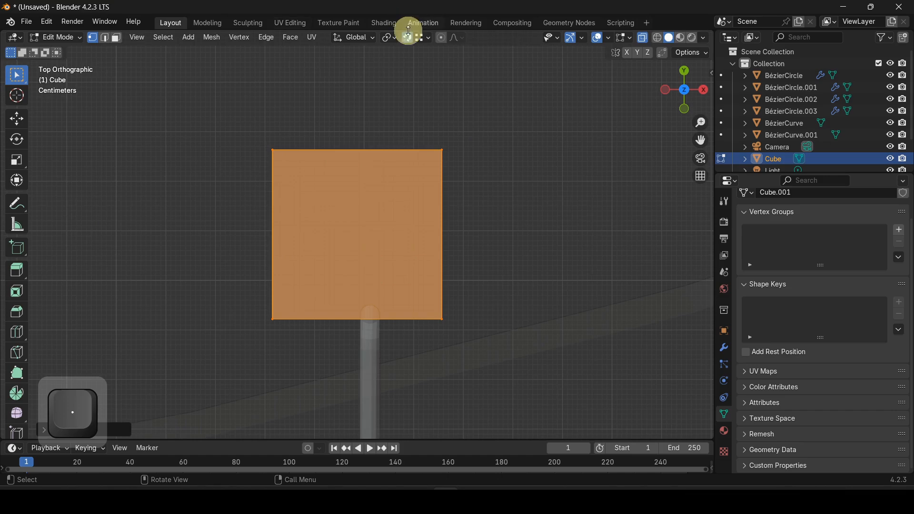
key("g")
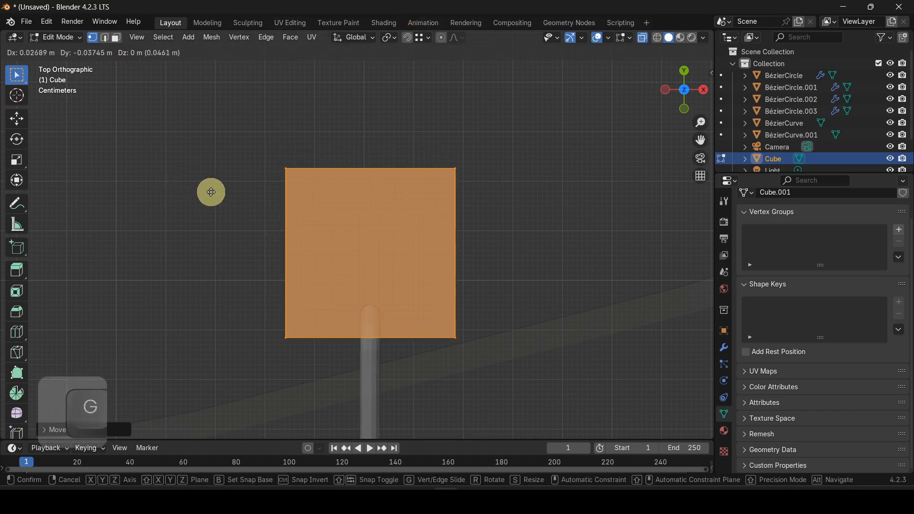
left_click(196, 187)
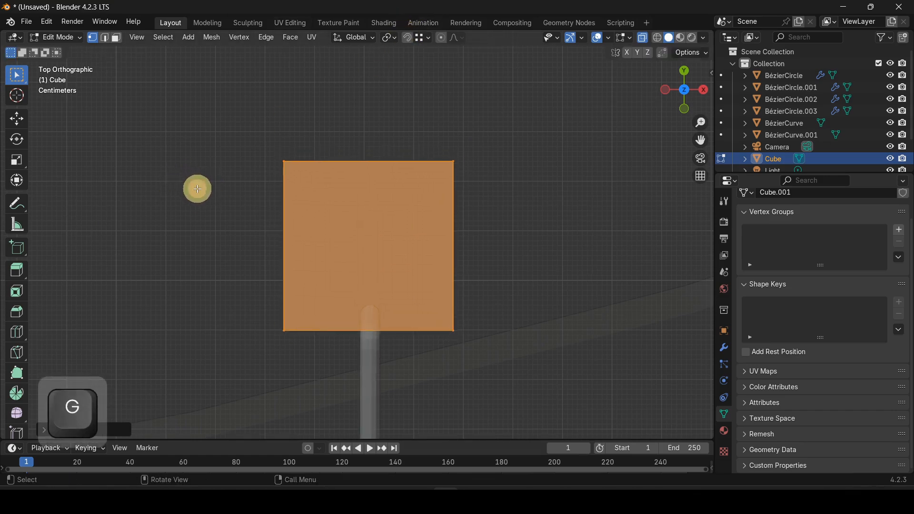
Step: Narrow the cube's mesh to about 0.54 along X and shorten it slightly along Y
key("s")
key("x")
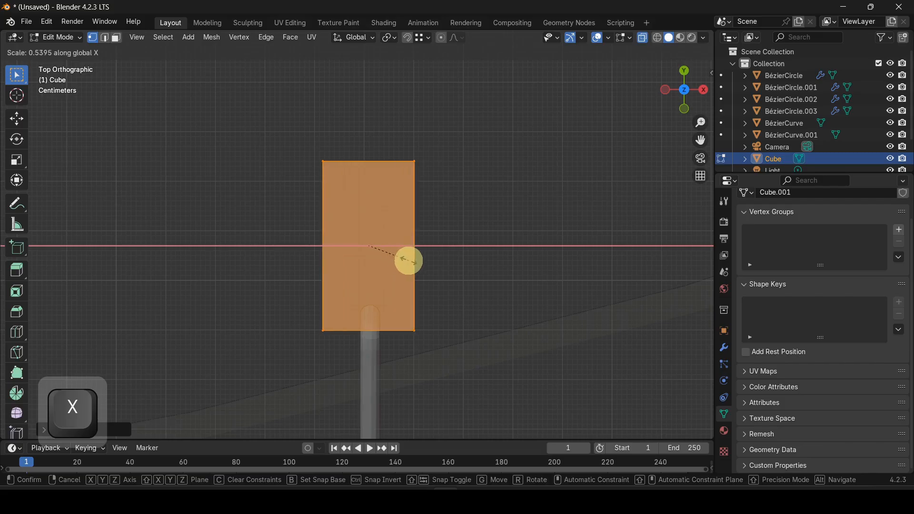
left_click(439, 261)
key("s")
key("y")
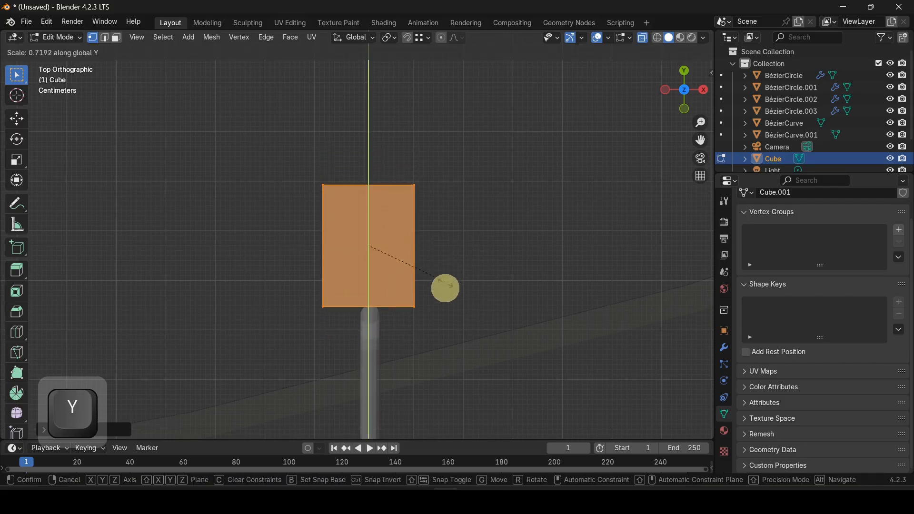
left_click(446, 297)
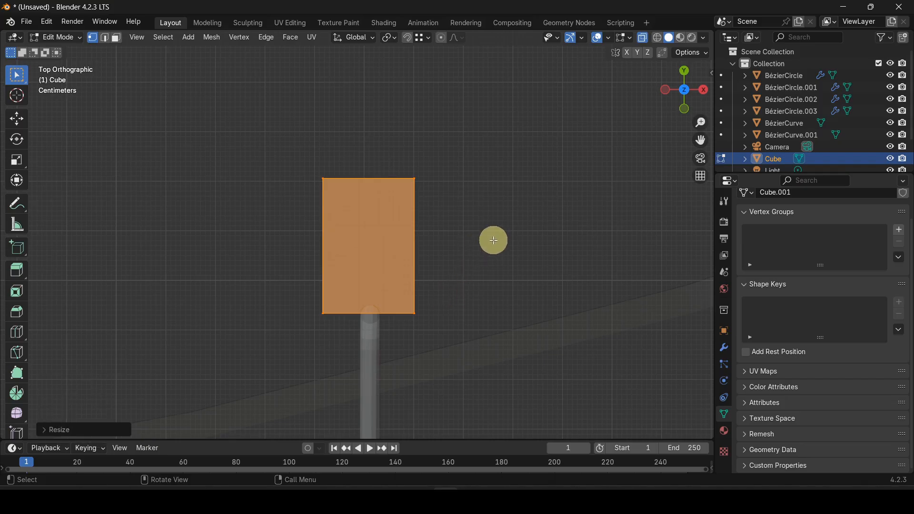
left_click(494, 240)
Step: Return to Object Mode and shift the cube along negative Y so it overlaps the arm's end more
key("Tab")
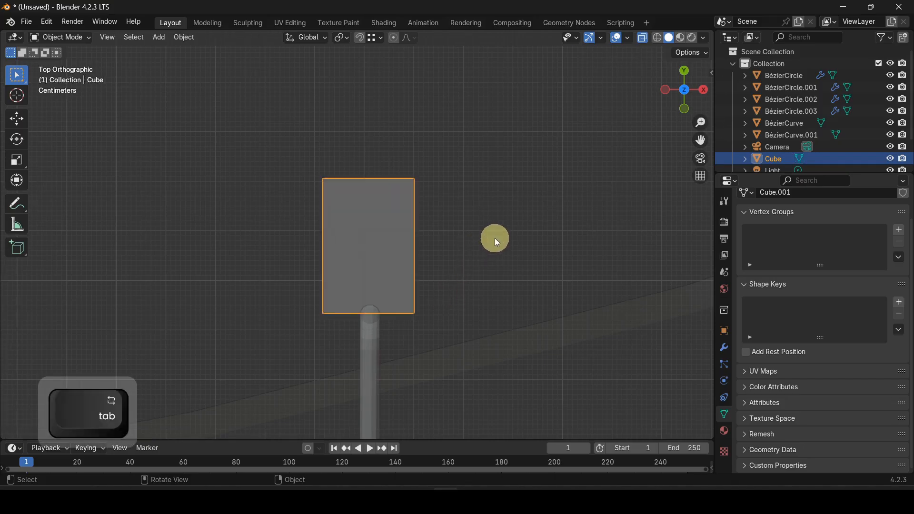
key("g")
key("y")
left_click(500, 258)
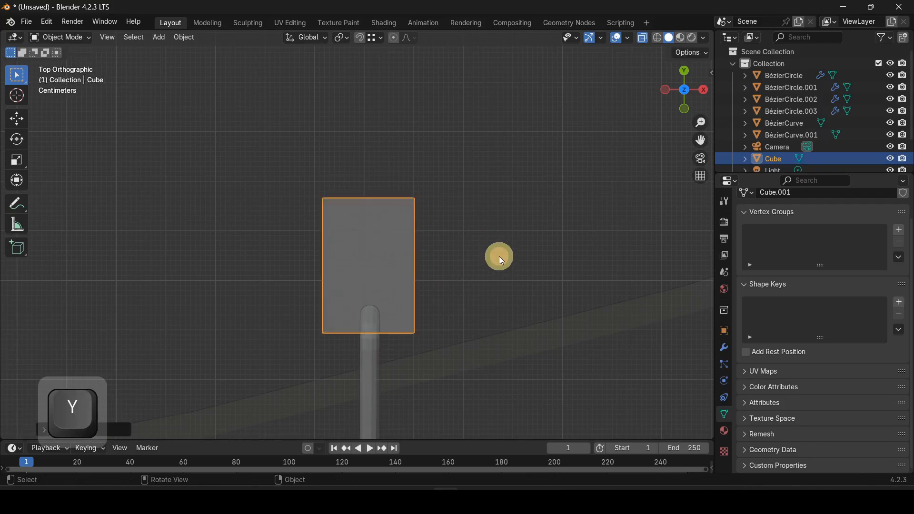
Step: Isolate the cube and the frontmost light pole by hiding all other objects
key("KP_3")
scroll(438, 258, "down", 10)
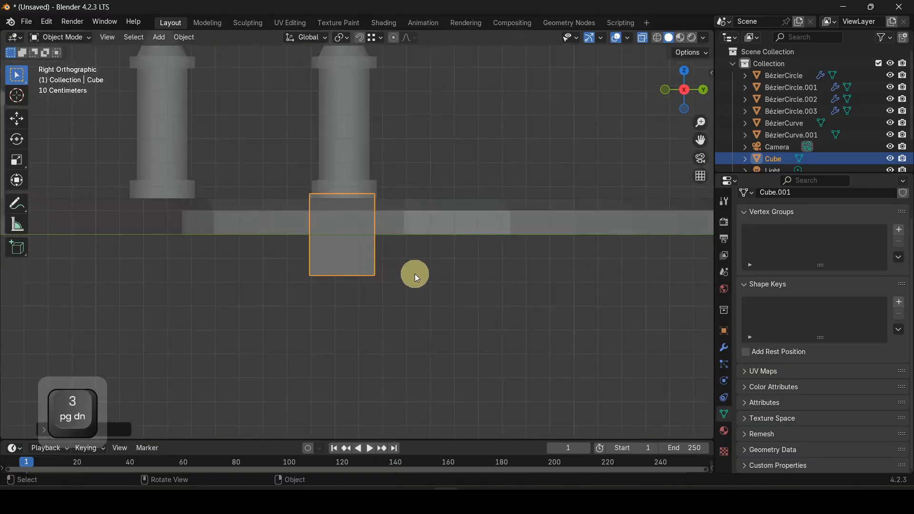
scroll(415, 284, "down", 5)
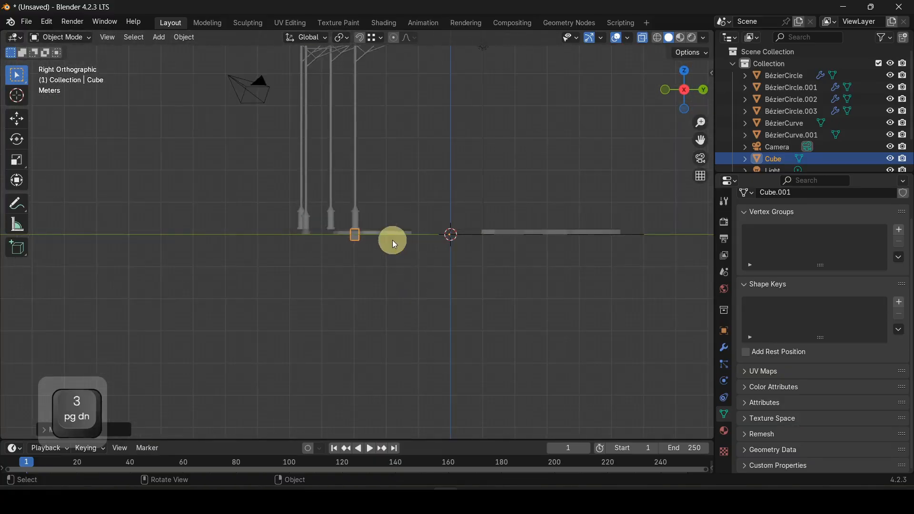
key("KP_7")
scroll(341, 305, "up", 6)
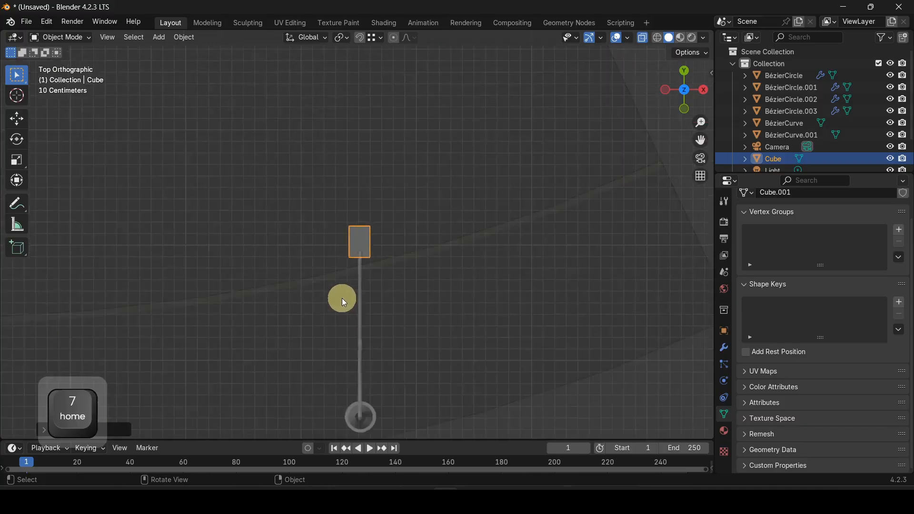
key("shift")
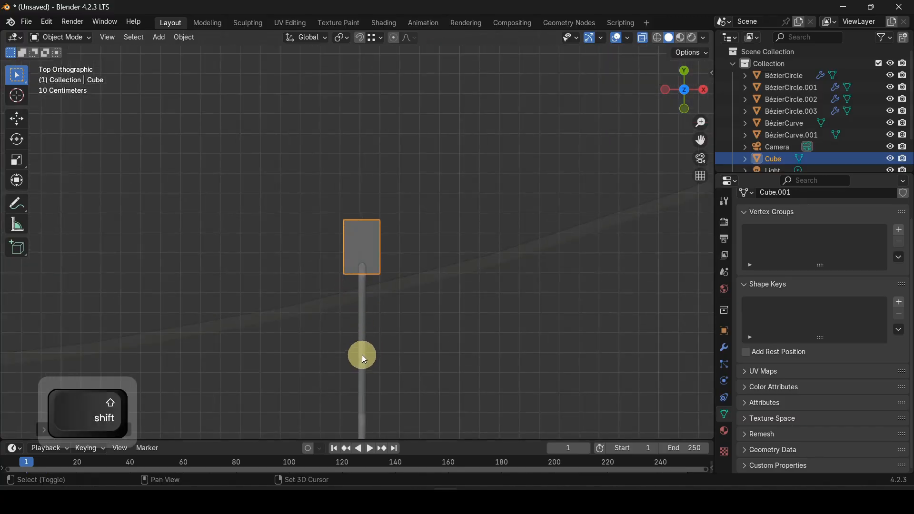
left_click(362, 355, "shift")
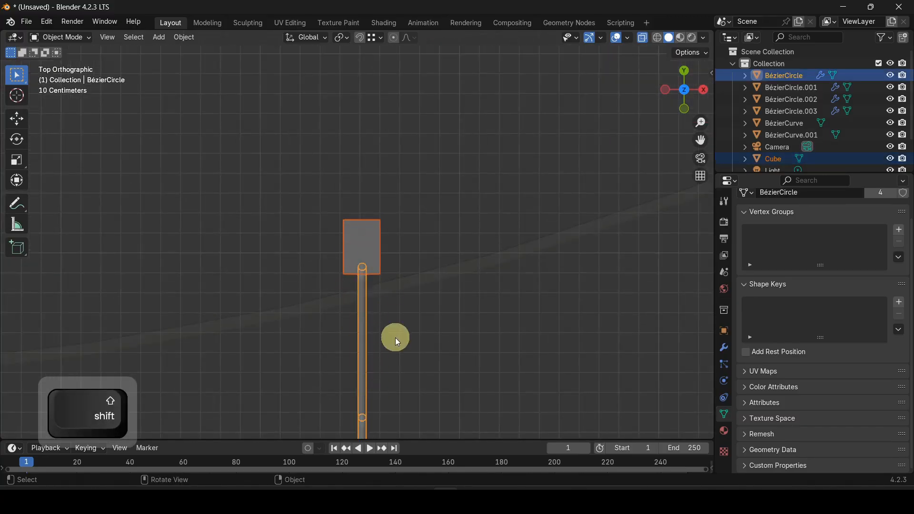
key("shift+h")
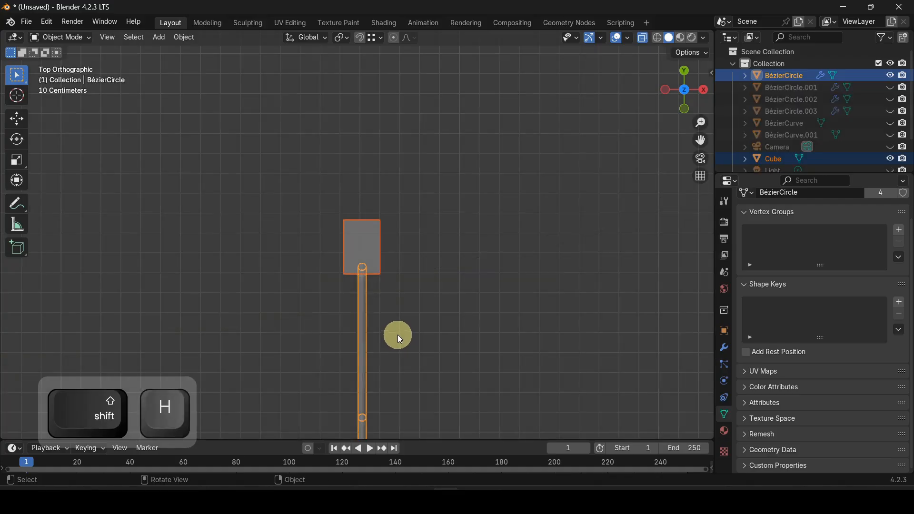
Step: Raise only the cube along Z to the height of the arm's tip in the right side view
key("KP_3")
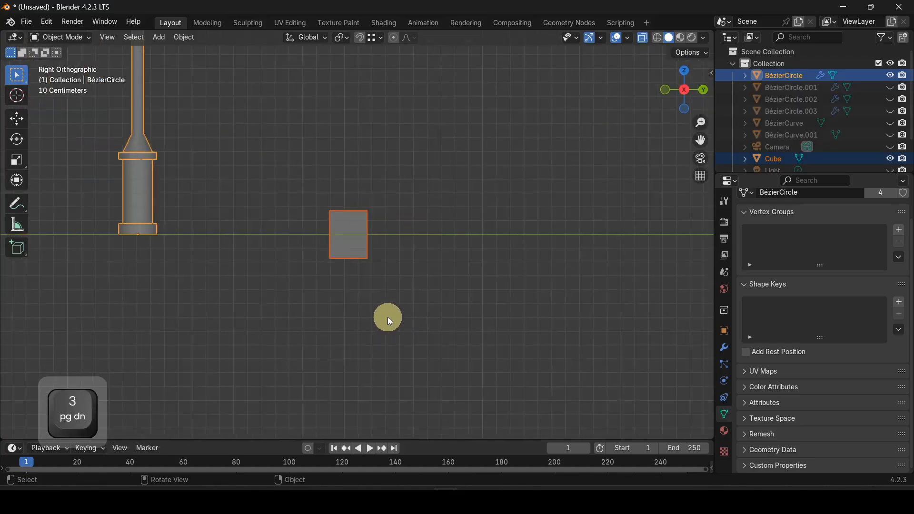
left_click(356, 230)
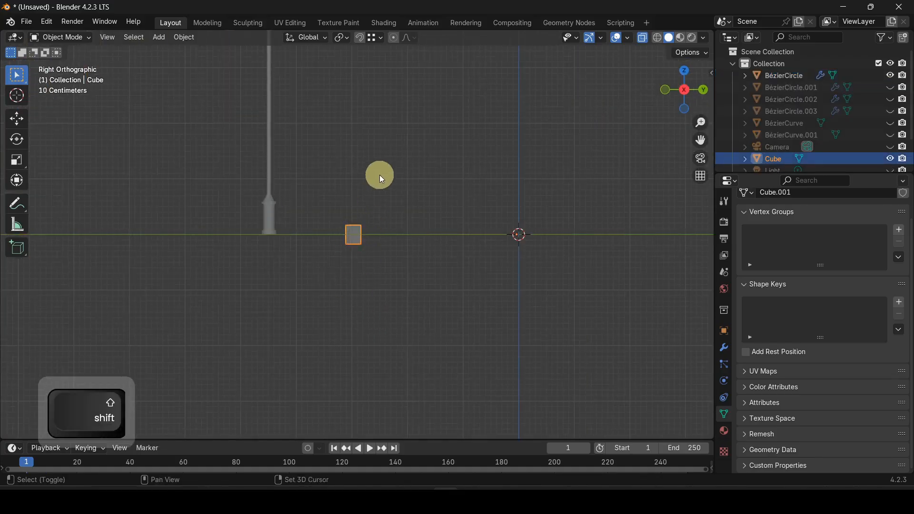
scroll(379, 152, "down", 3)
middle_click_drag(381, 133, 368, 254, "shift")
key("g")
key("y")
key("Escape")
key("g")
key("z")
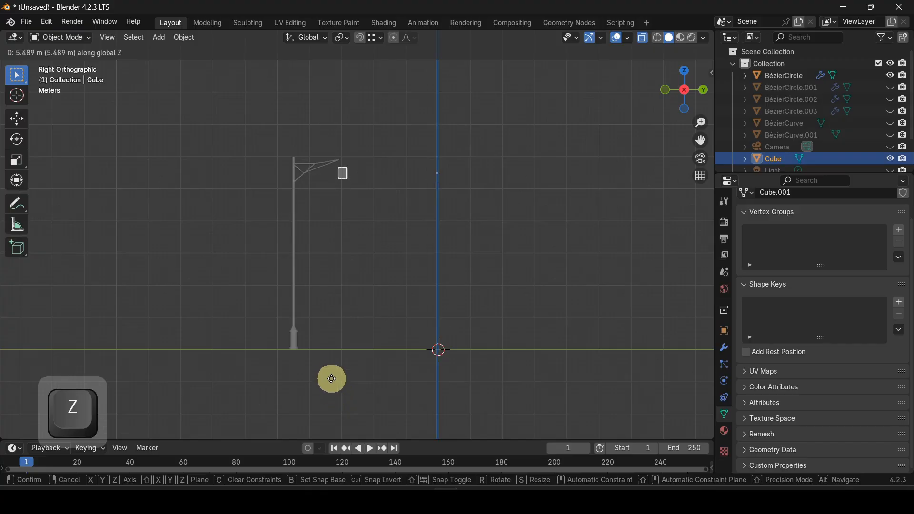
left_click(327, 374)
Step: Fine-tune the cube over the arm's tip by nudging it up along Z and about 0.043 m along negative Y
key("KP_Decimal")
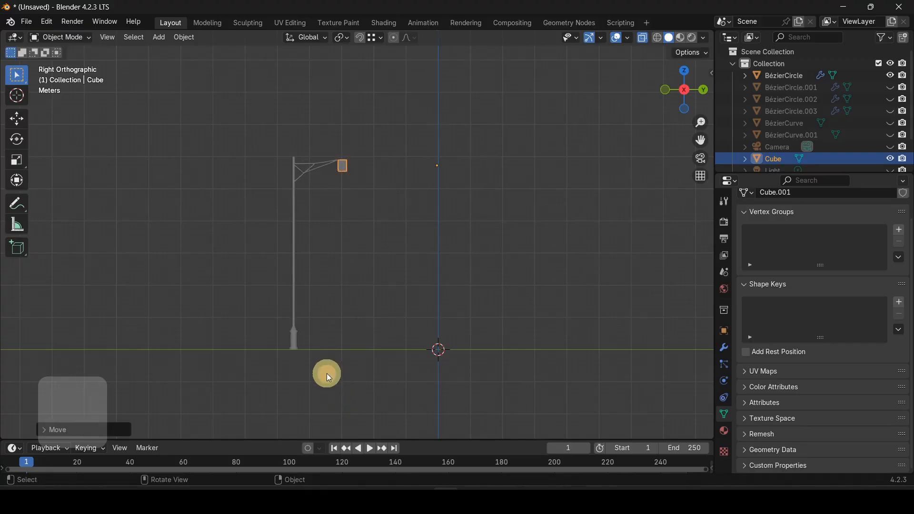
scroll(318, 370, "down", 3)
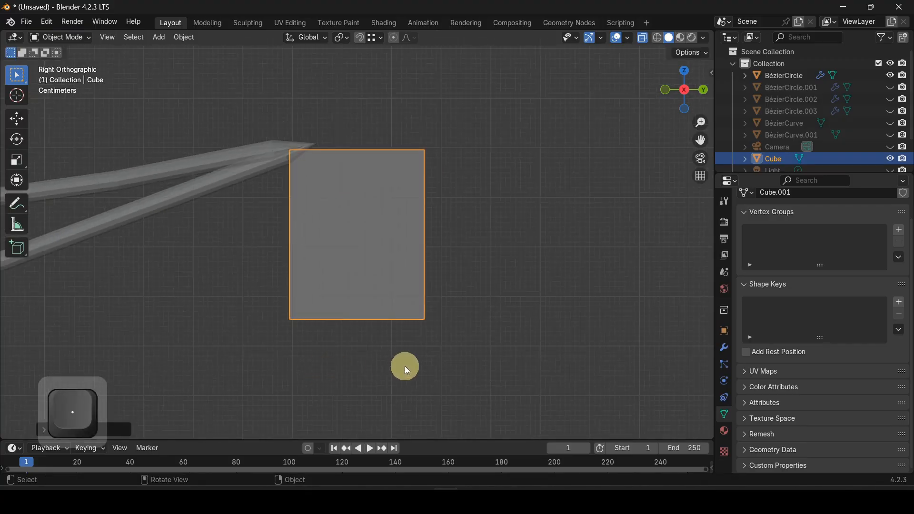
key("g")
key("z")
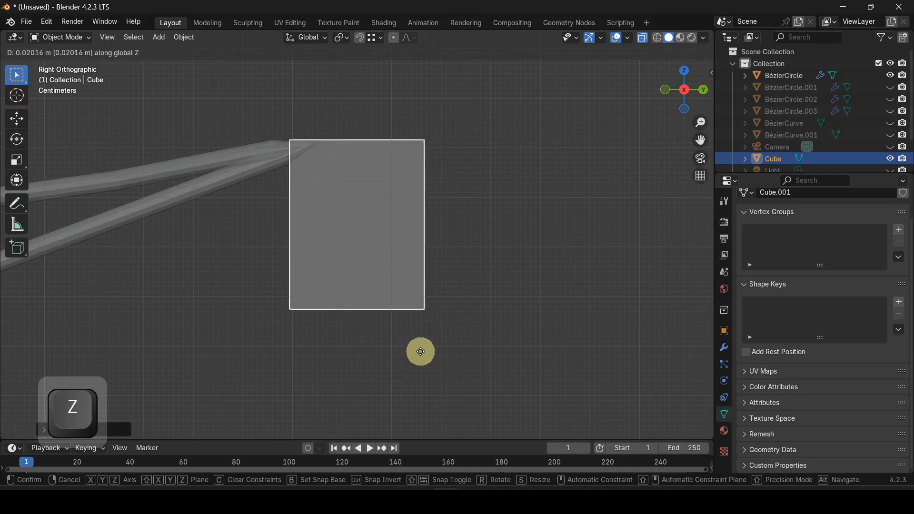
left_click(424, 348)
key("g")
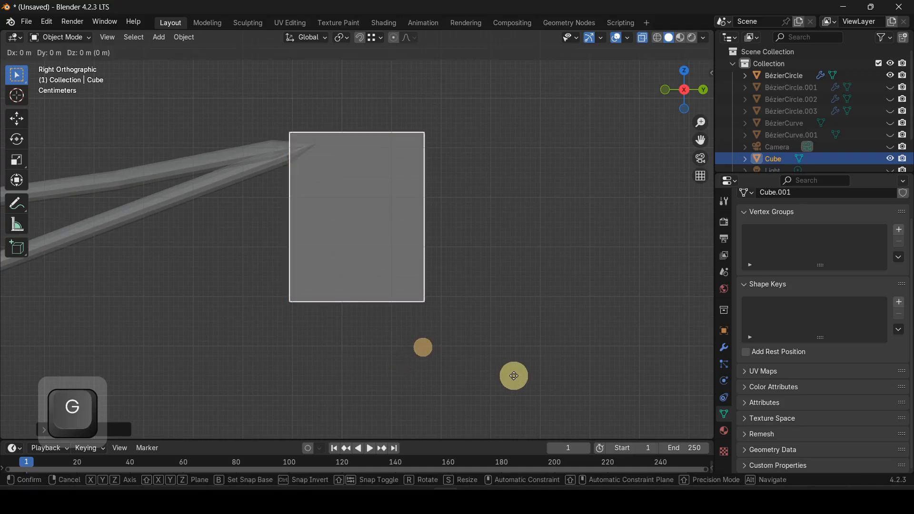
key("y")
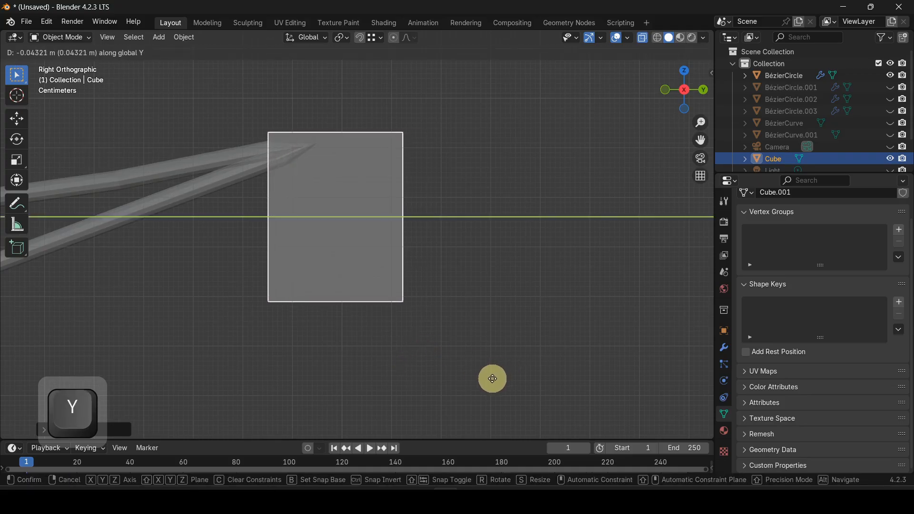
left_click(492, 378)
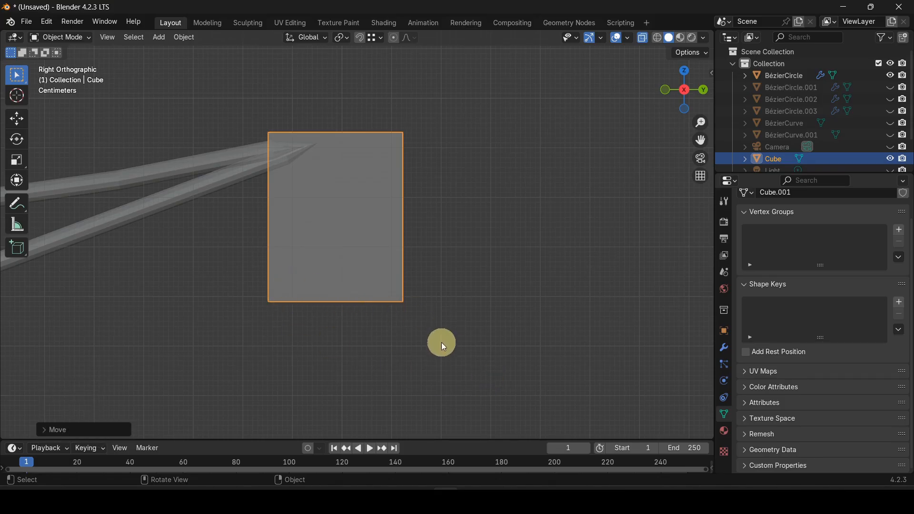
key("r")
key("Escape")
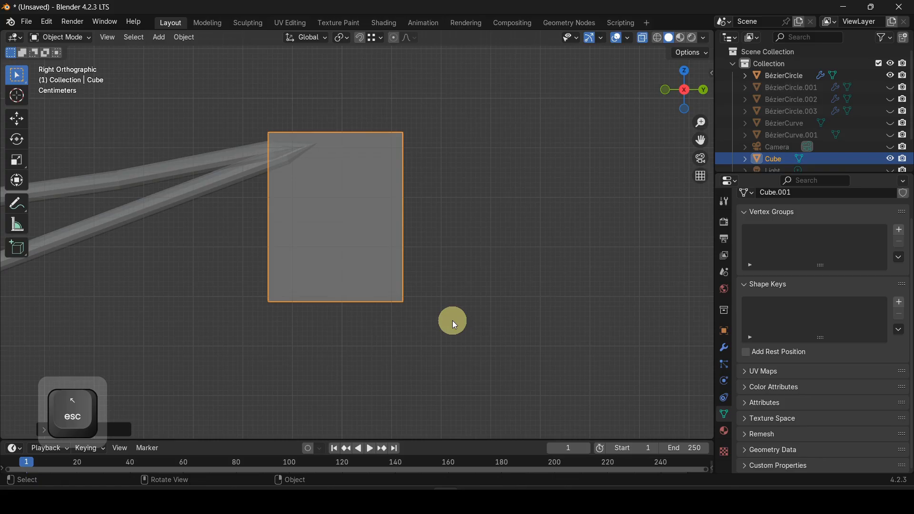
Step: Set the cube's origin to its geometry so it rotates about its own centre
key("r")
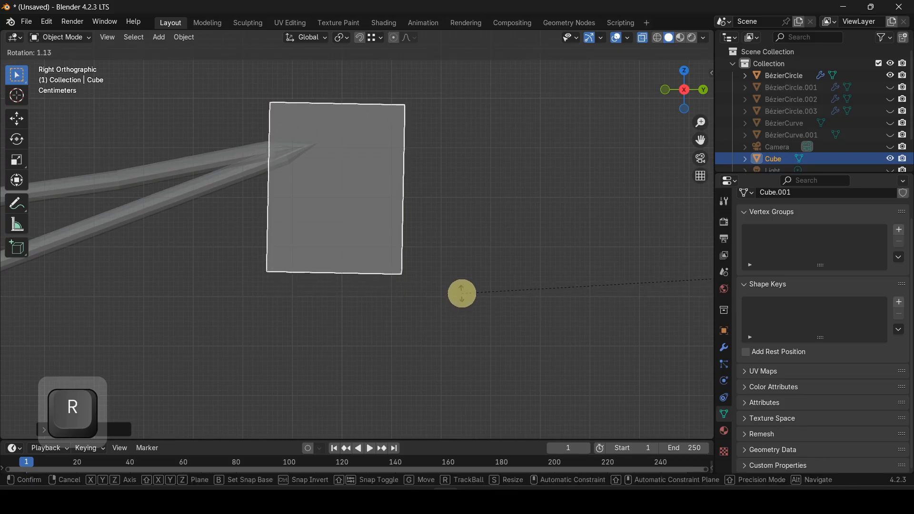
key("Escape")
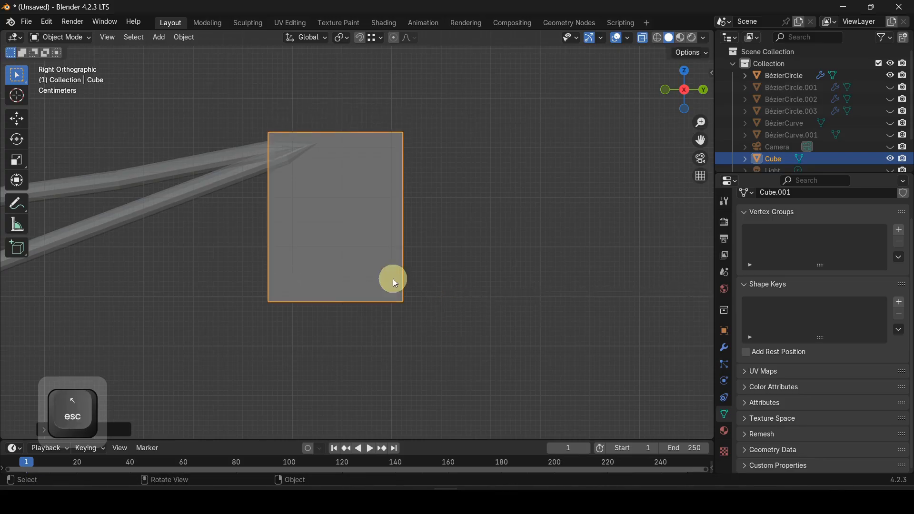
right_click(364, 233)
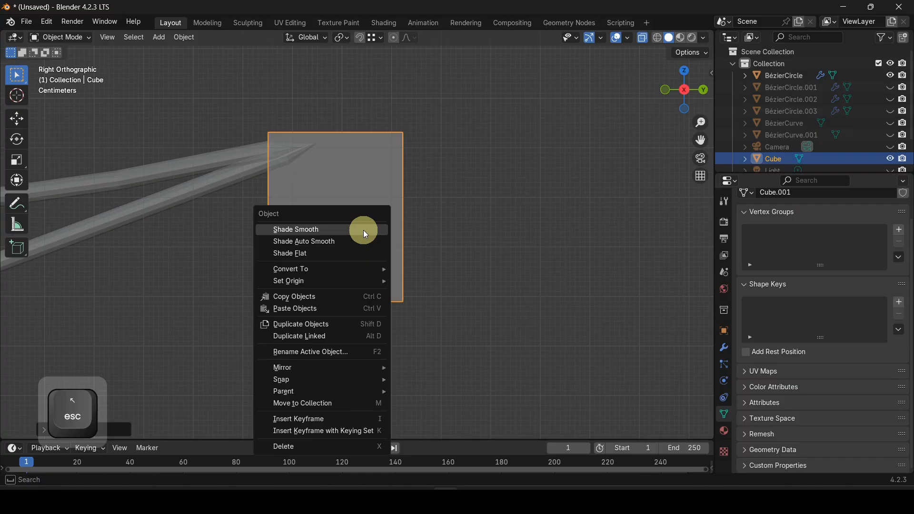
mouse_move(327, 282)
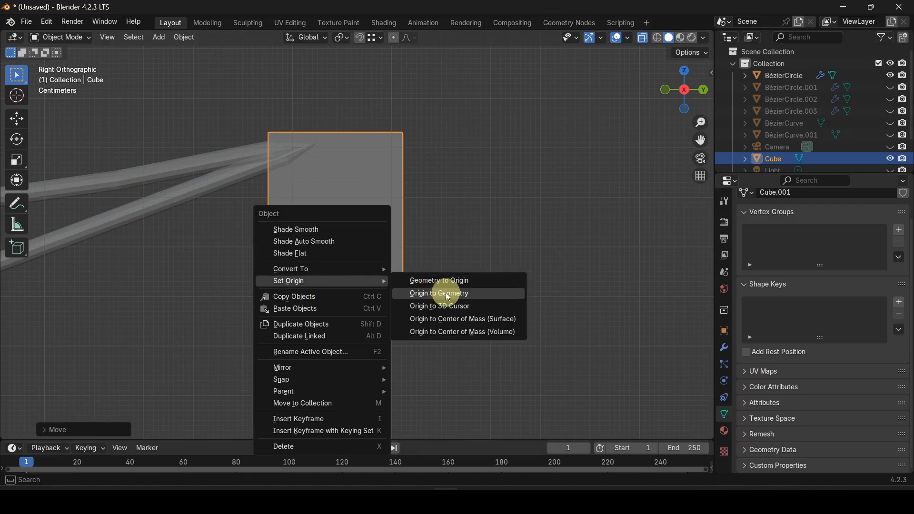
left_click(460, 293)
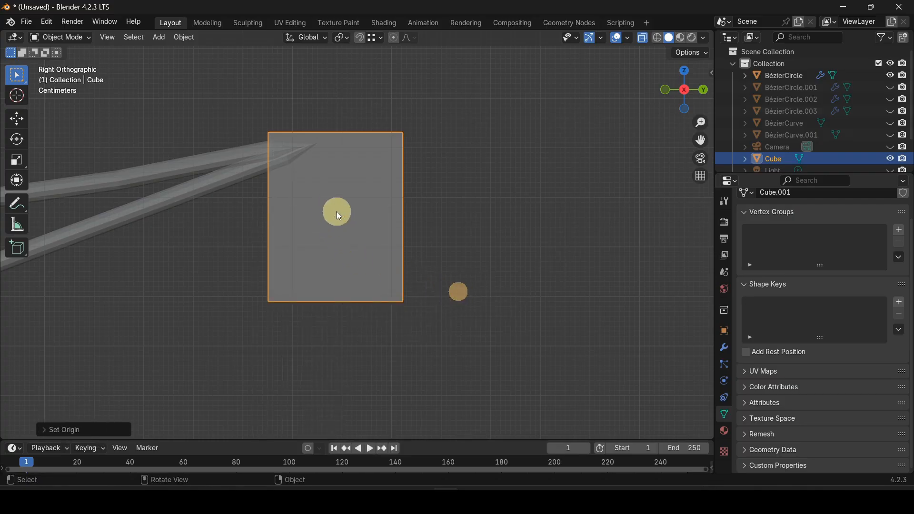
Step: Rotate the cube about -11.4° in the right side view and nudge it slightly up and toward the pole over the arm's tip
key("r")
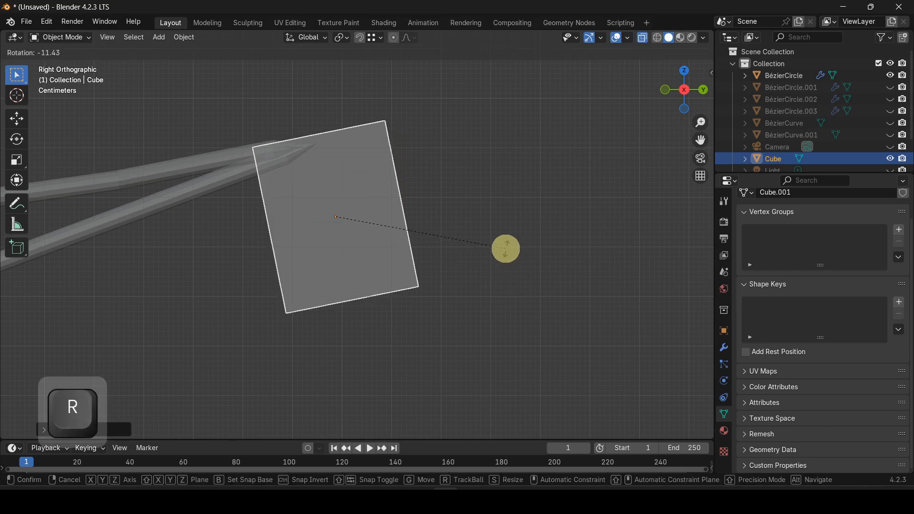
left_click(505, 248)
key("g")
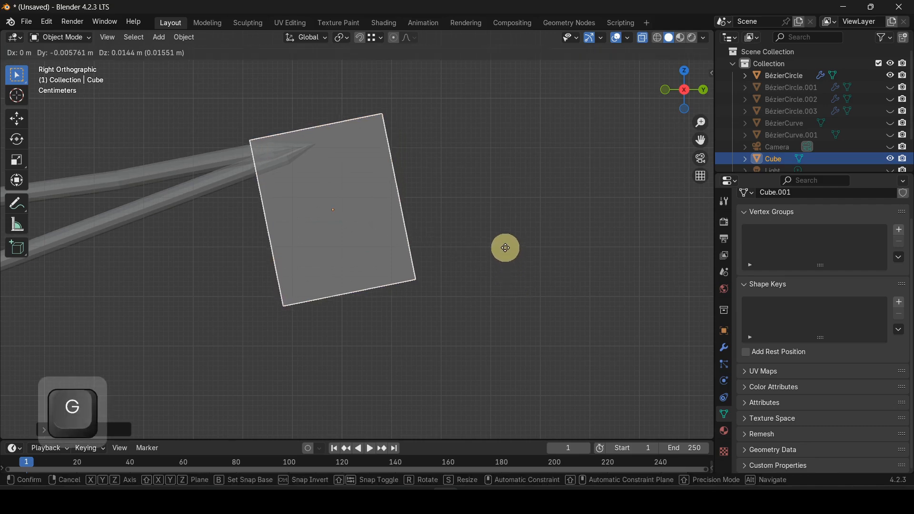
right_click(335, 269)
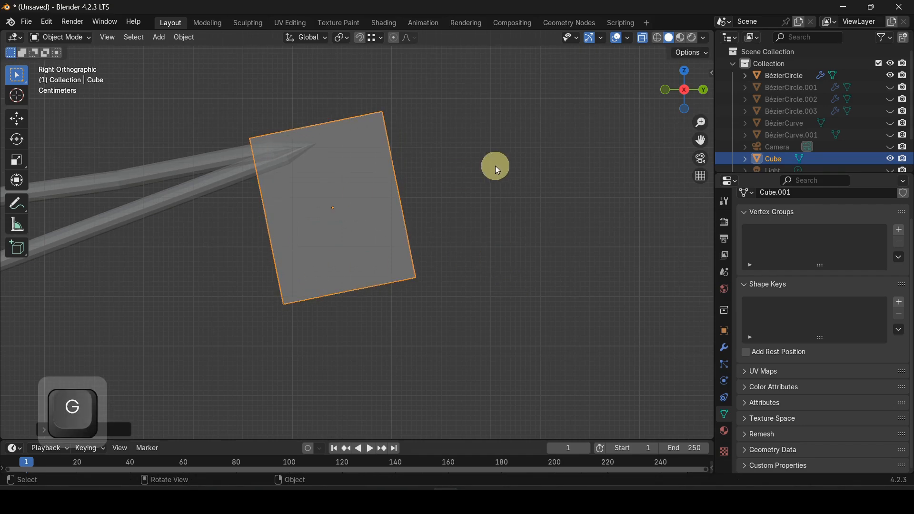
Step: In Edit Mode, select the cube's upright edges and subdivide them to add a horizontal division around the middle
key("Tab")
key("2")
left_click_drag(466, 162, 206, 230)
right_click(428, 187)
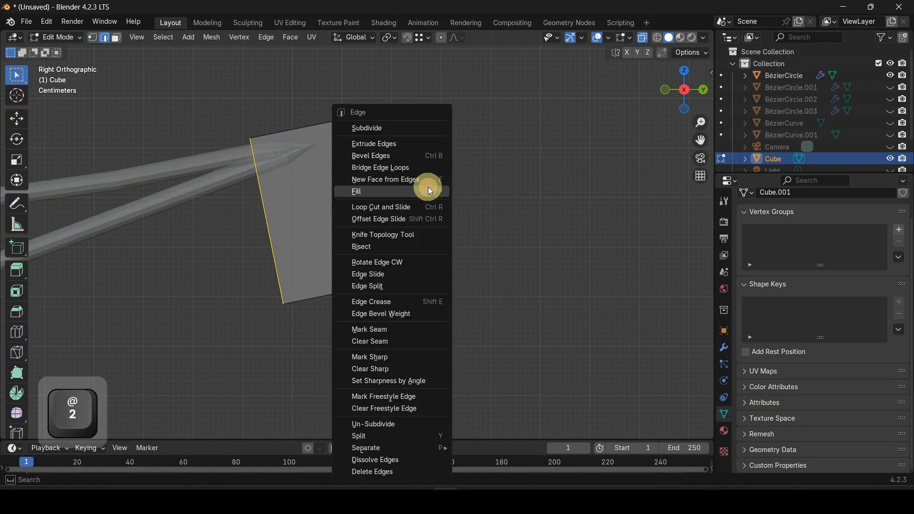
left_click(378, 127)
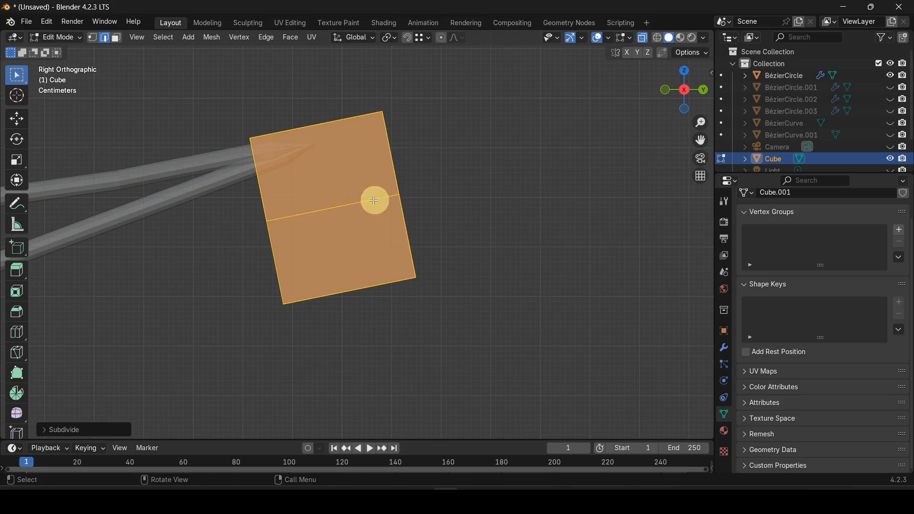
Step: Switch the transform orientation to Local and move the middle vertex loop up about 0.086 m along local Z
left_click(231, 202)
key("1")
left_click_drag(231, 182, 457, 240)
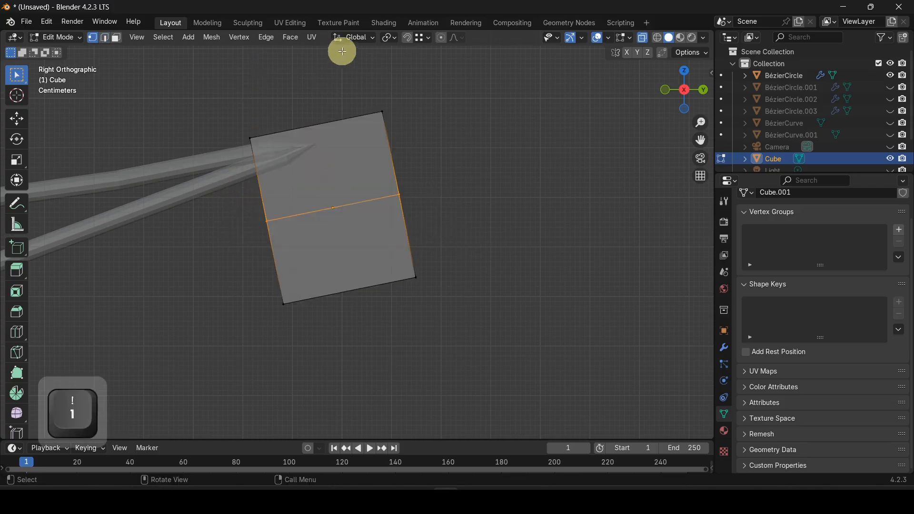
left_click(364, 40)
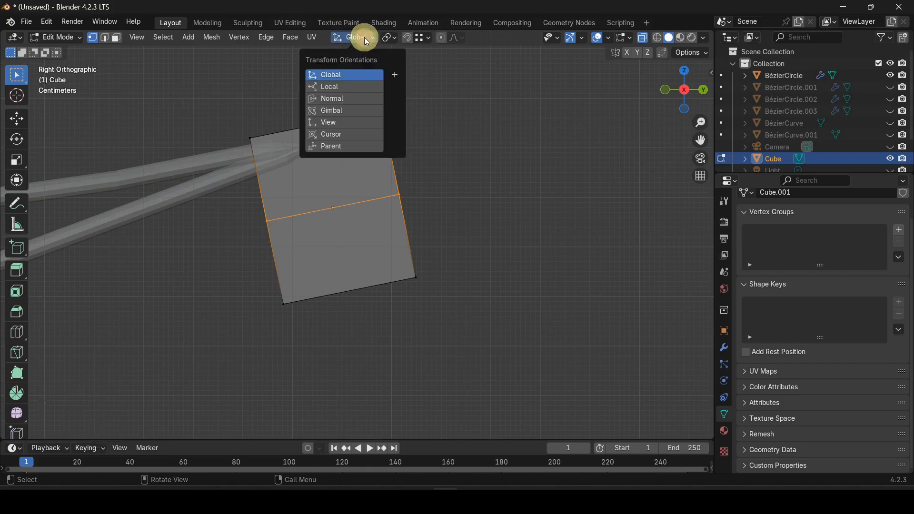
left_click(342, 89)
key("g")
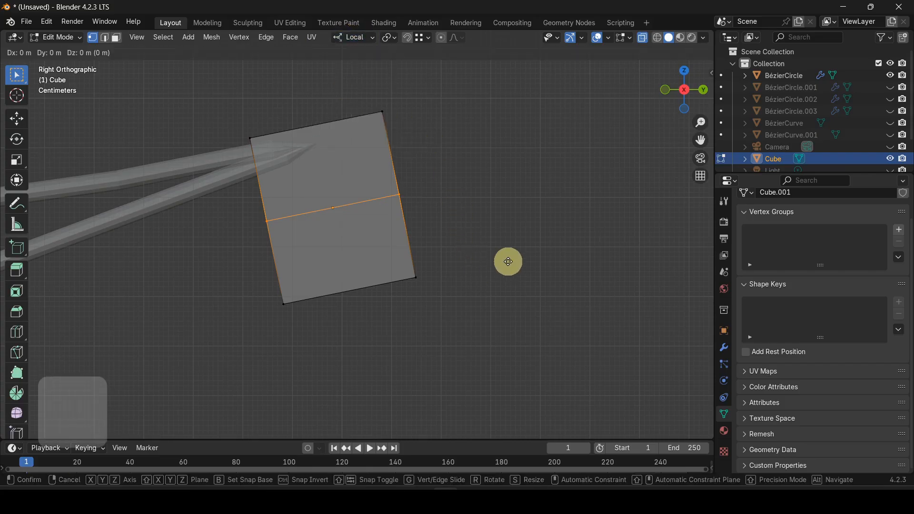
key("z")
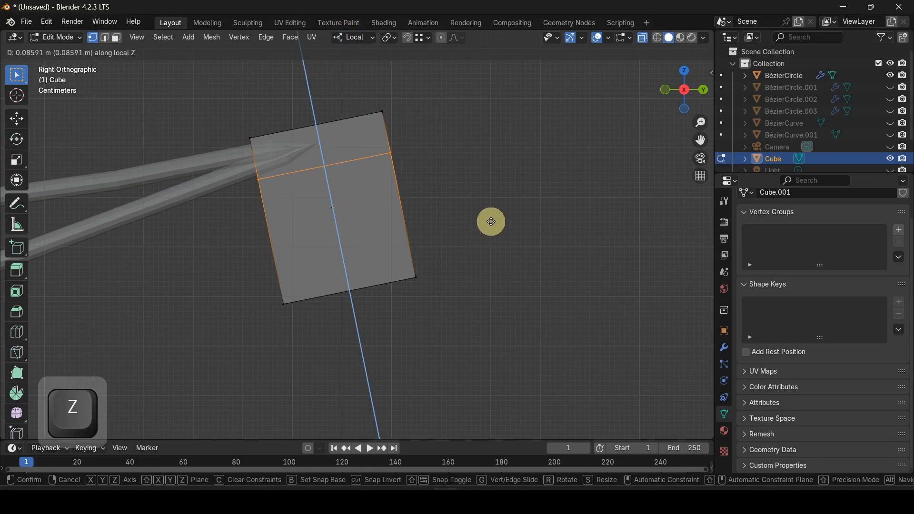
left_click(491, 222)
Step: Raise the cube's bottom vertices about 0.19 m along local Z to flatten the lamp head
left_click_drag(208, 267, 520, 353)
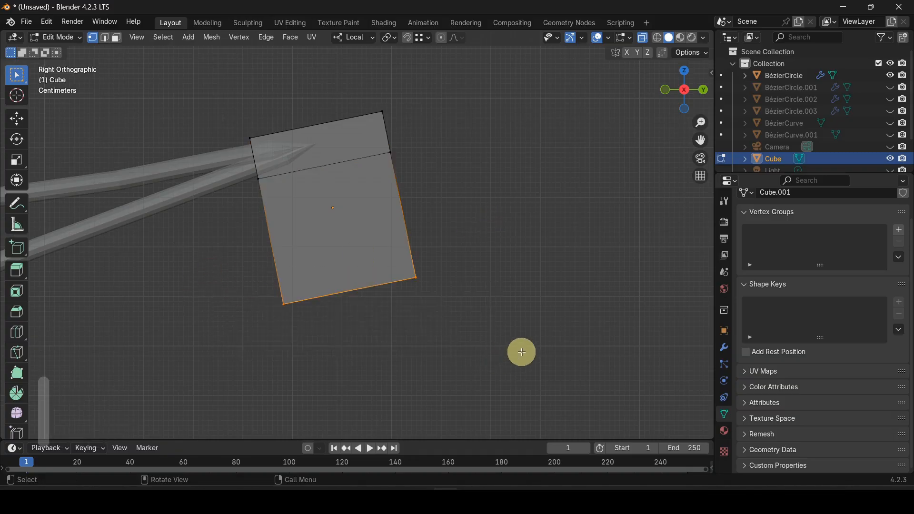
key("g")
key("z")
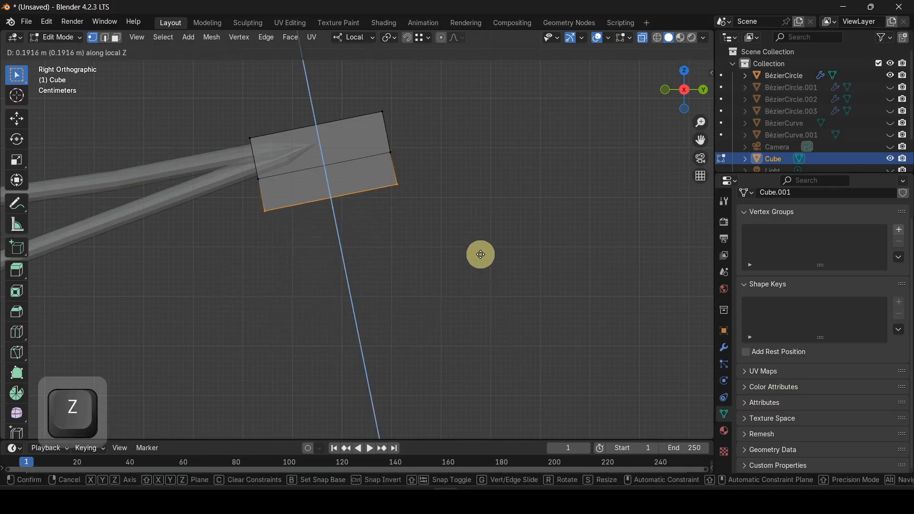
left_click(483, 257)
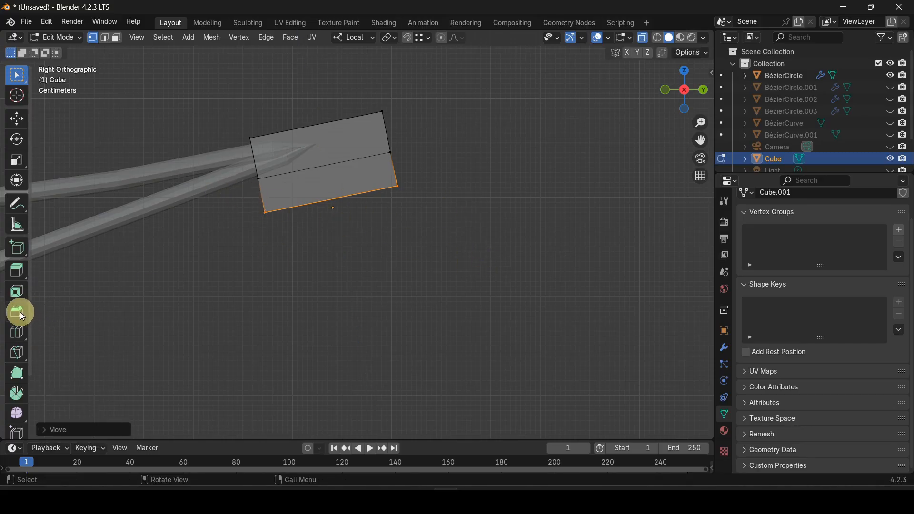
Step: Bevel the lamp head's bottom edges with a width of about 0.021 m and 3 segments
left_click(18, 312)
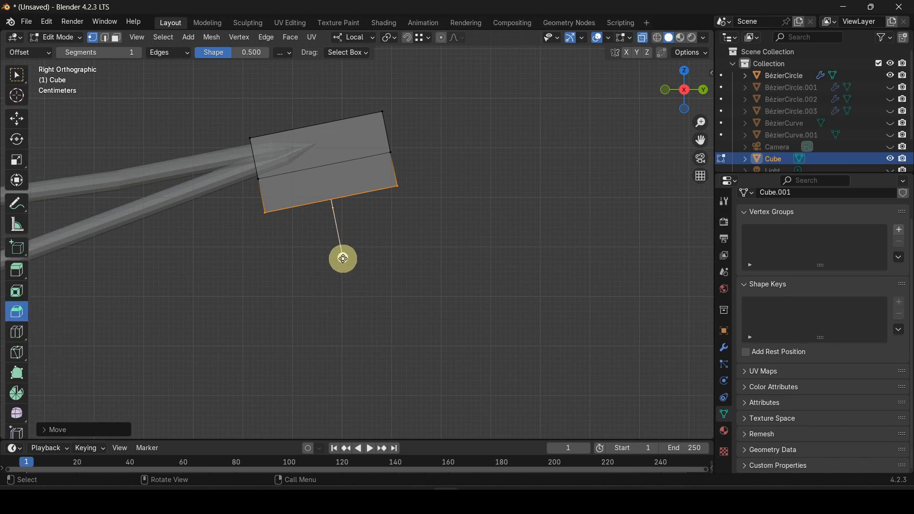
left_click_drag(343, 259, 359, 270)
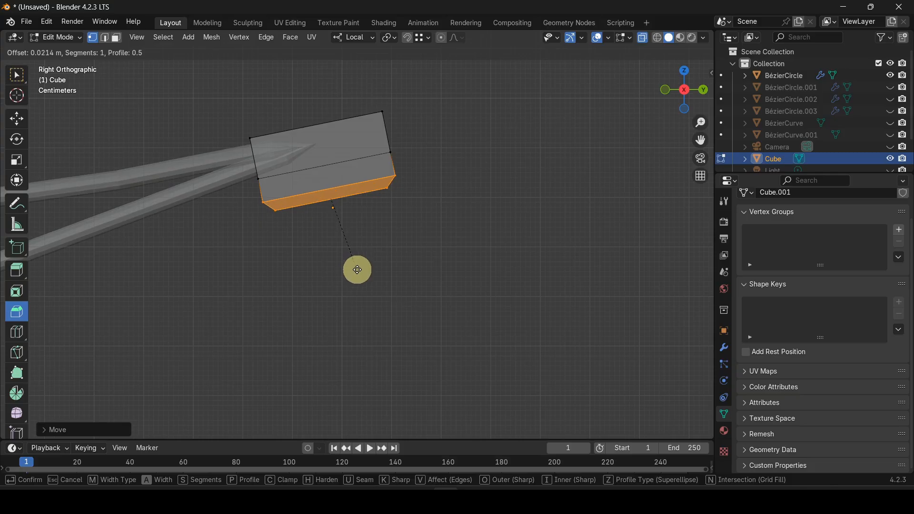
left_click_drag(357, 270, 343, 261)
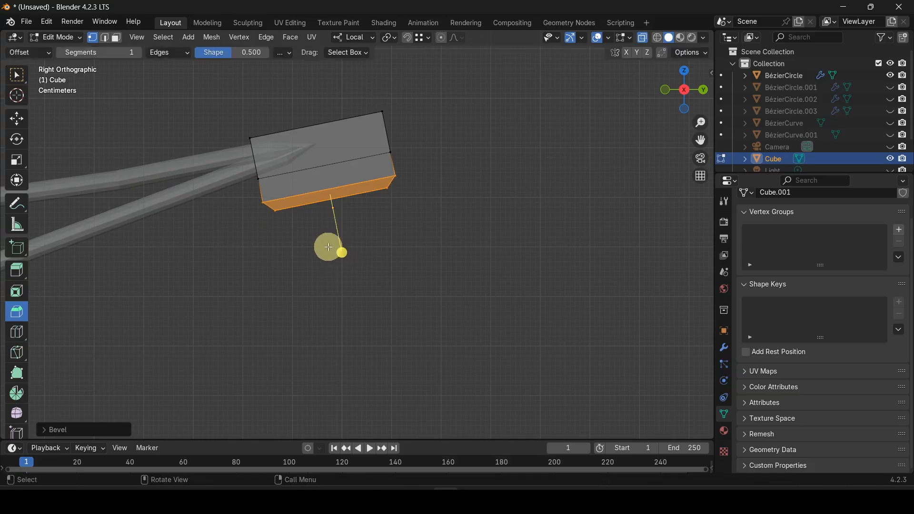
left_click(70, 430)
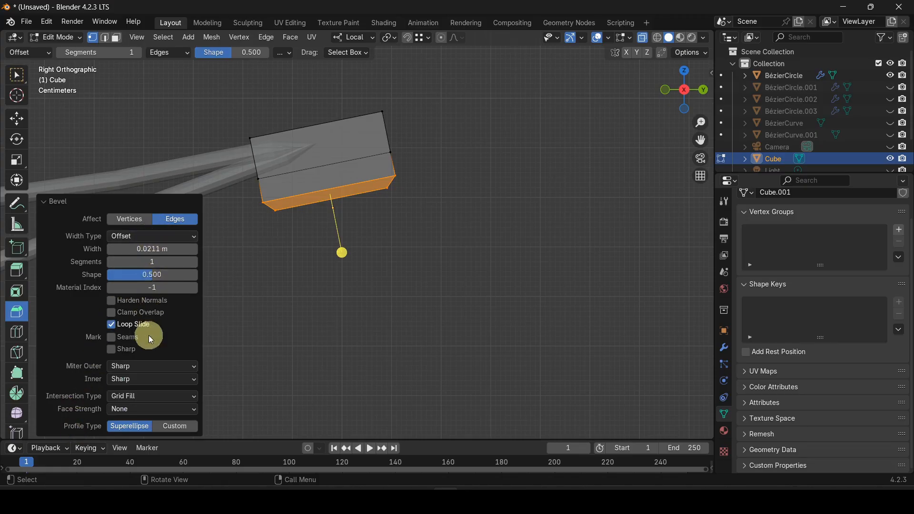
left_click(193, 262)
left_click(193, 262)
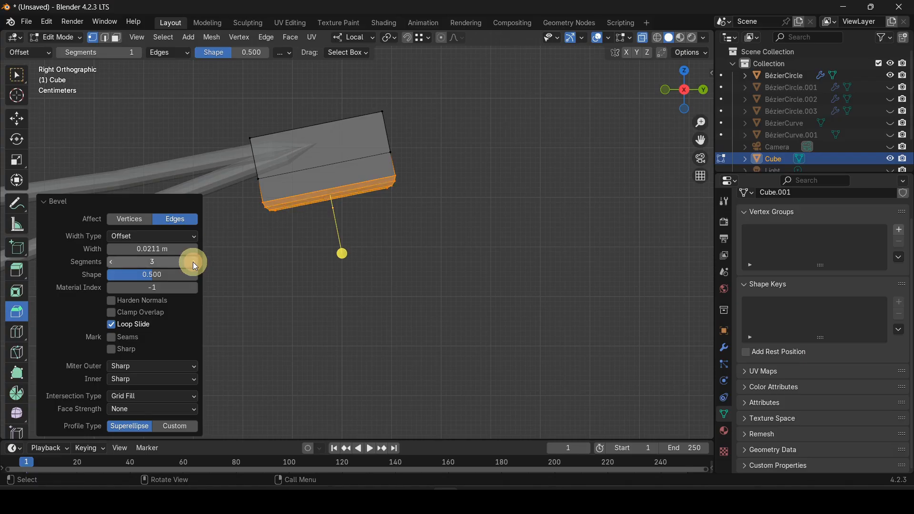
left_click(43, 199)
Step: Select the lamp head's top edges and apply a small single-segment bevel to them
scroll(259, 173, "up", 1)
scroll(260, 173, "up", 4)
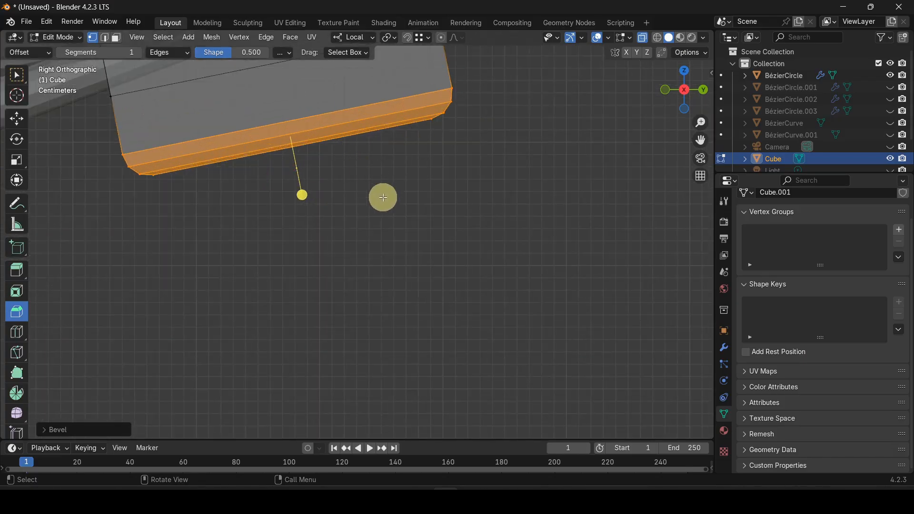
middle_click_drag(382, 210, 384, 363, "shift")
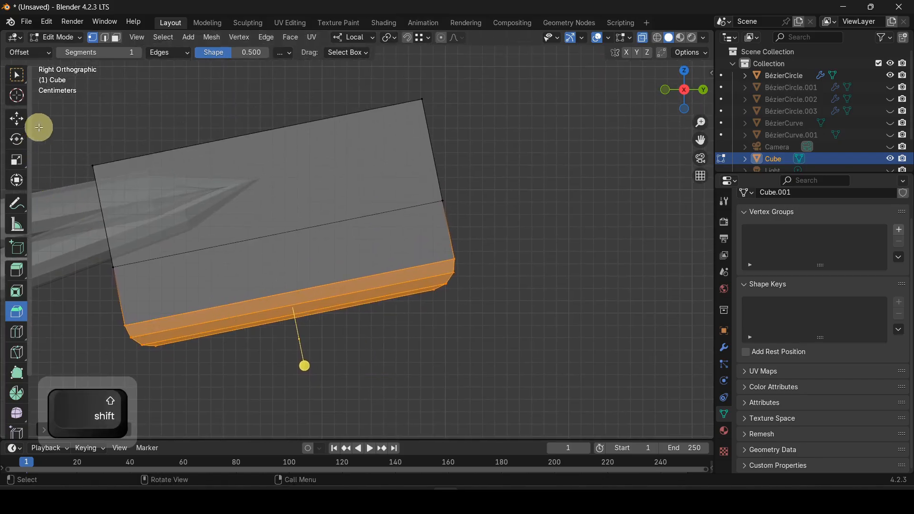
scroll(173, 200, "down", 2)
left_click_drag(143, 112, 439, 170, "shift")
left_click_drag(199, 189, 235, 208, "shift")
left_click_drag(286, 120, 312, 110)
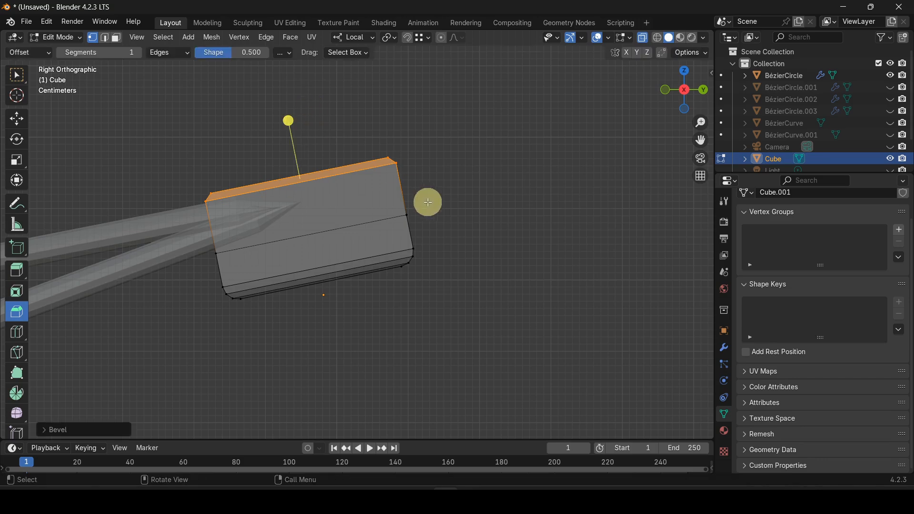
left_click(453, 190)
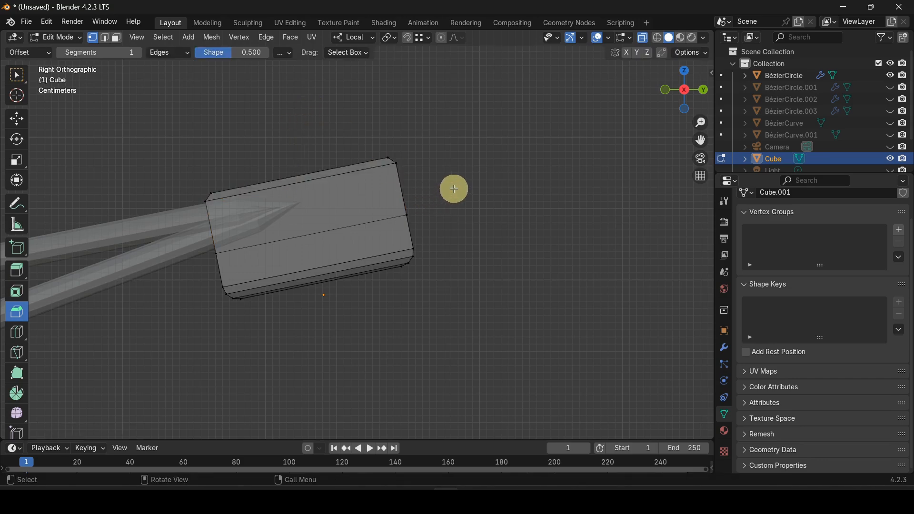
Step: Separate the faces of the lamp head's upper half into their own object and return to Object Mode
scroll(468, 200, "down", 3)
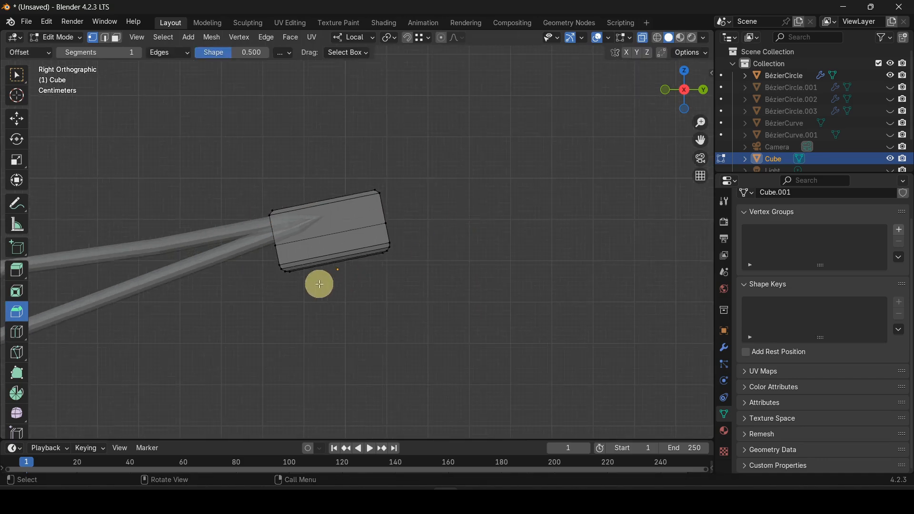
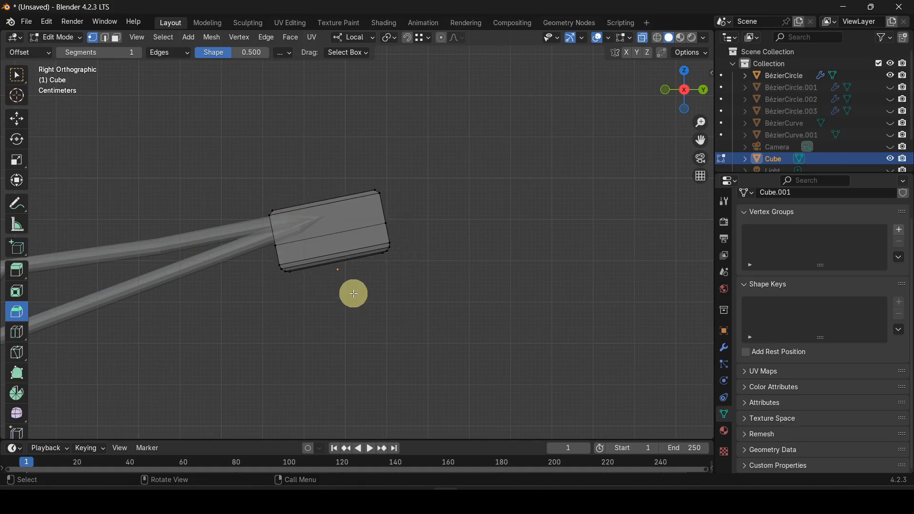
key("Tab")
key("Tab")
left_click(116, 36)
left_click_drag(219, 147, 422, 232)
left_click_drag(235, 193, 281, 247)
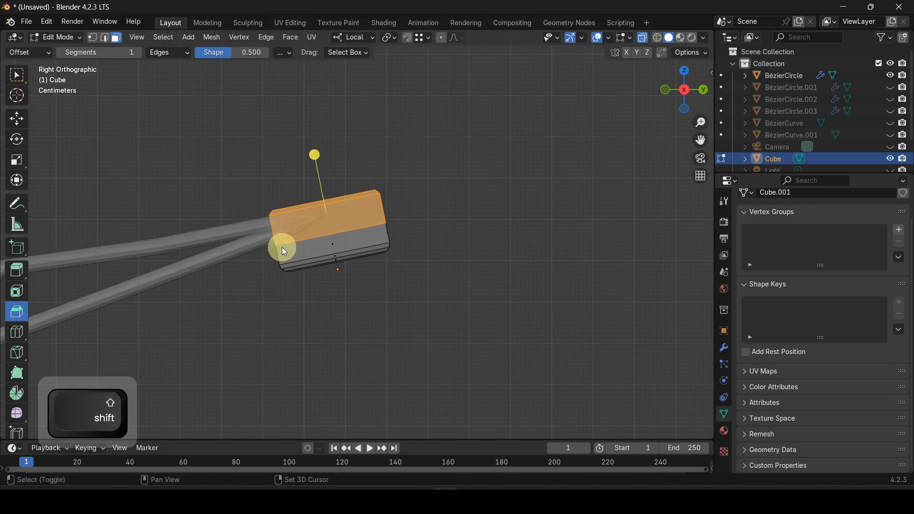
left_click(16, 78)
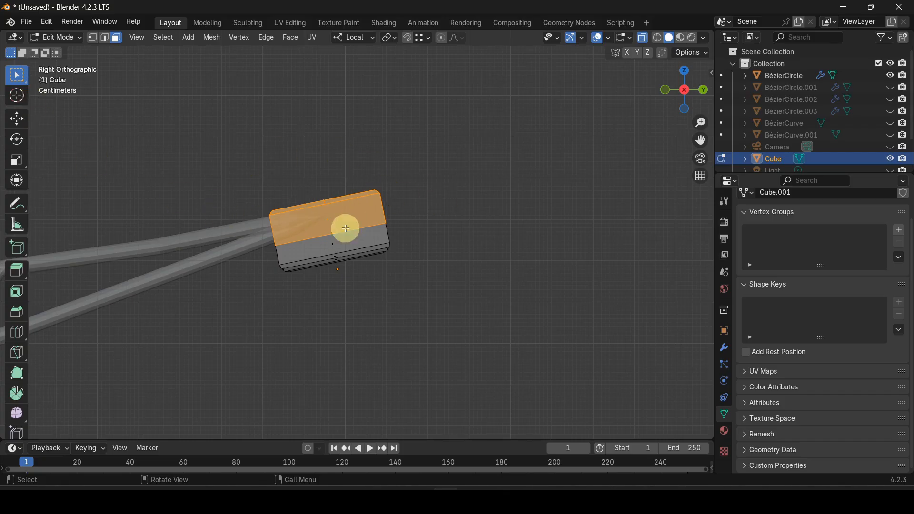
key("p")
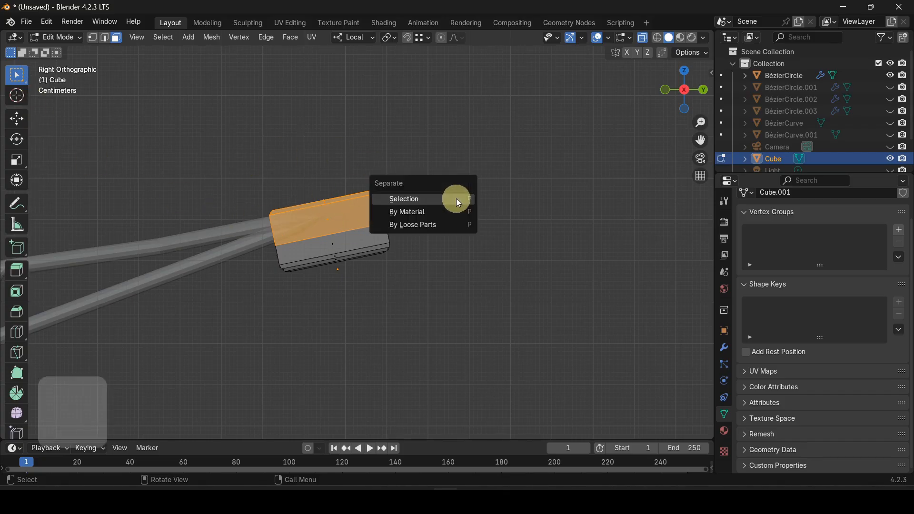
left_click(435, 196)
key("Tab")
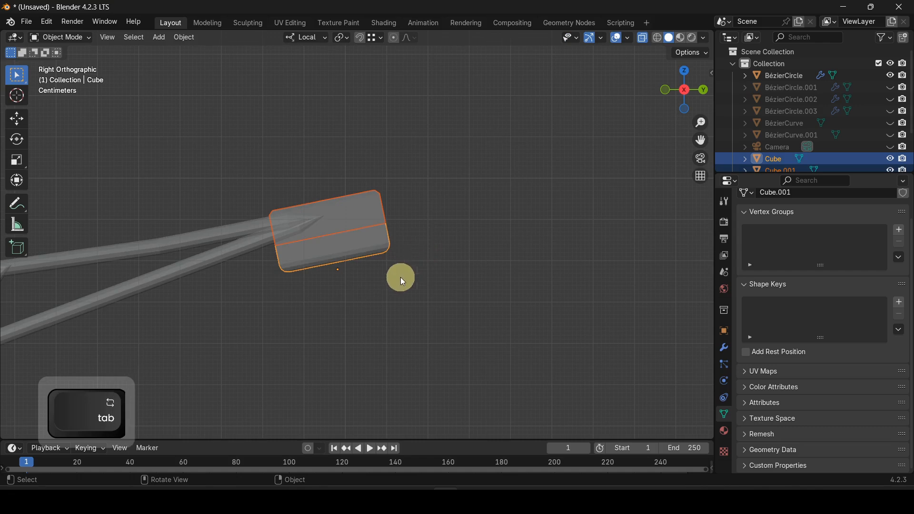
Step: Check that the lamp head's halves are separate objects and inspect the selected upper half in the top and right side views
left_click(374, 246)
key("g")
key("Escape")
left_click(361, 214)
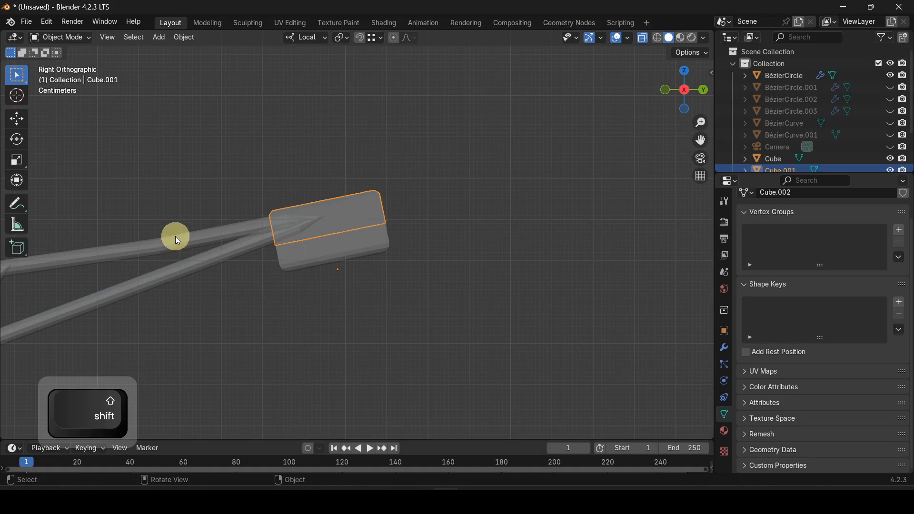
key("shift+KP_7")
key("KP_7")
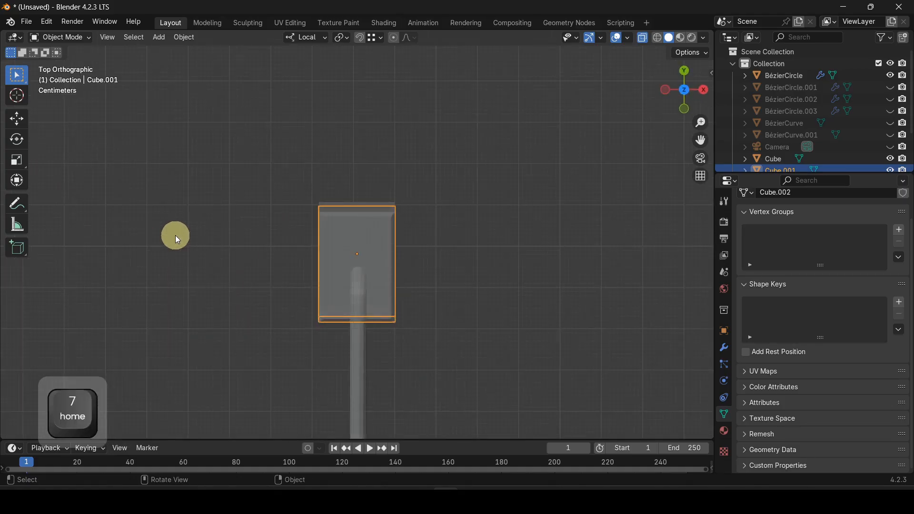
key("KP_3")
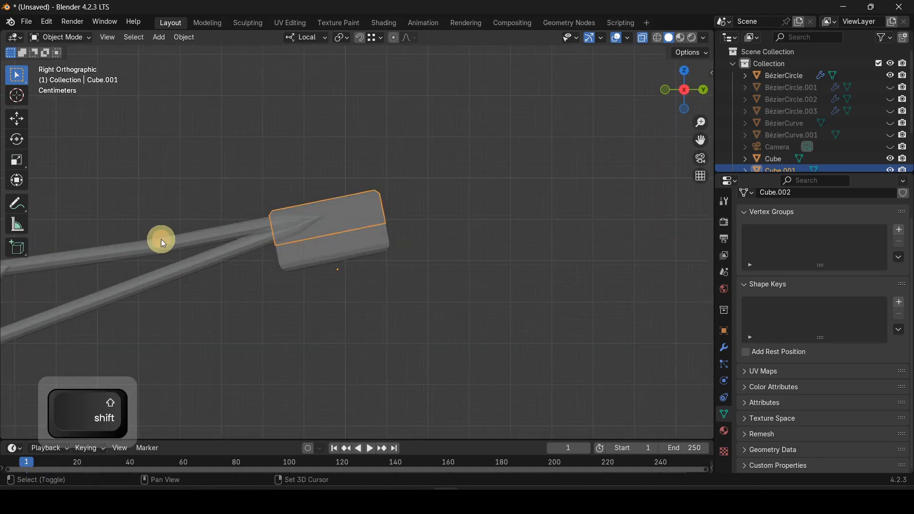
Step: Join the lamp head's upper half to the pole and bracket object, and check that the lower half still selects separately
left_click(161, 239, "shift")
right_click(190, 191)
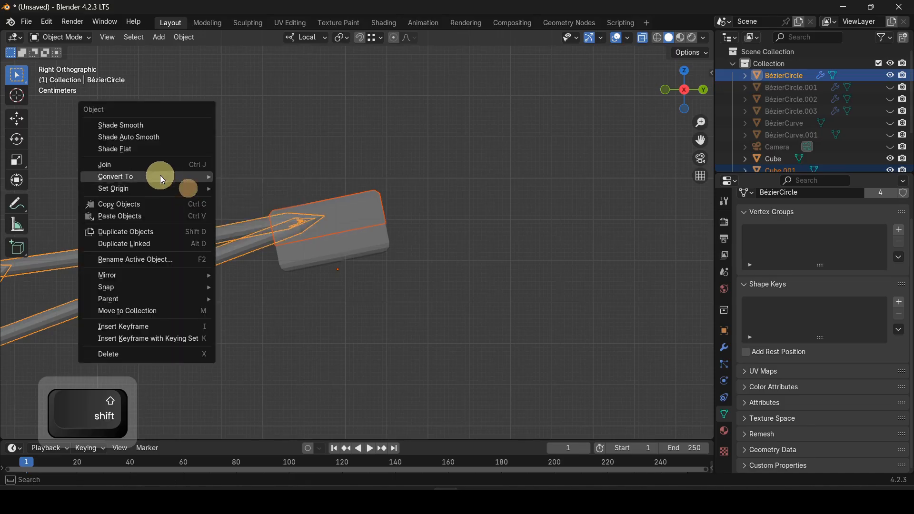
left_click(127, 167)
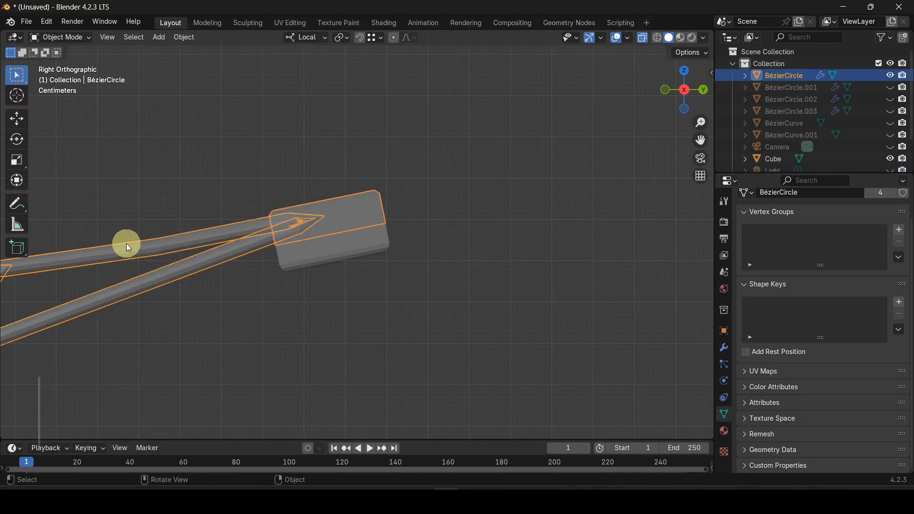
left_click(357, 255)
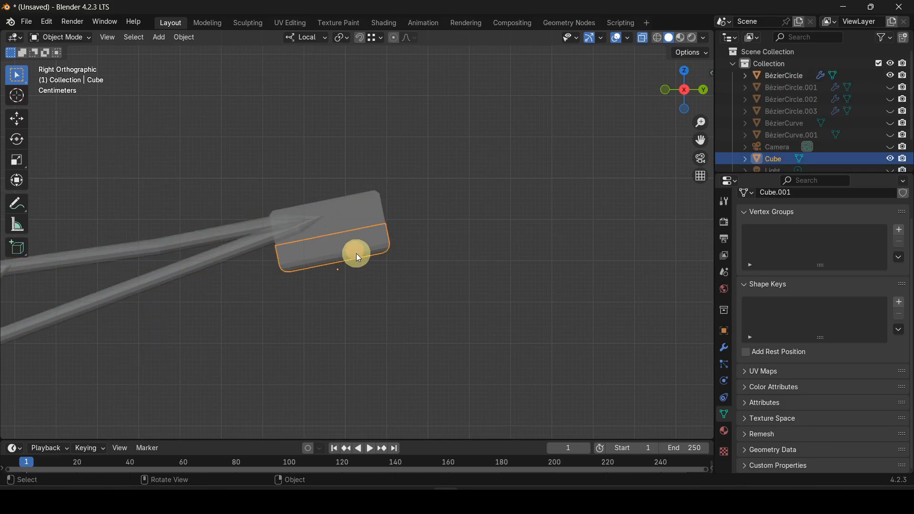
left_click(210, 233)
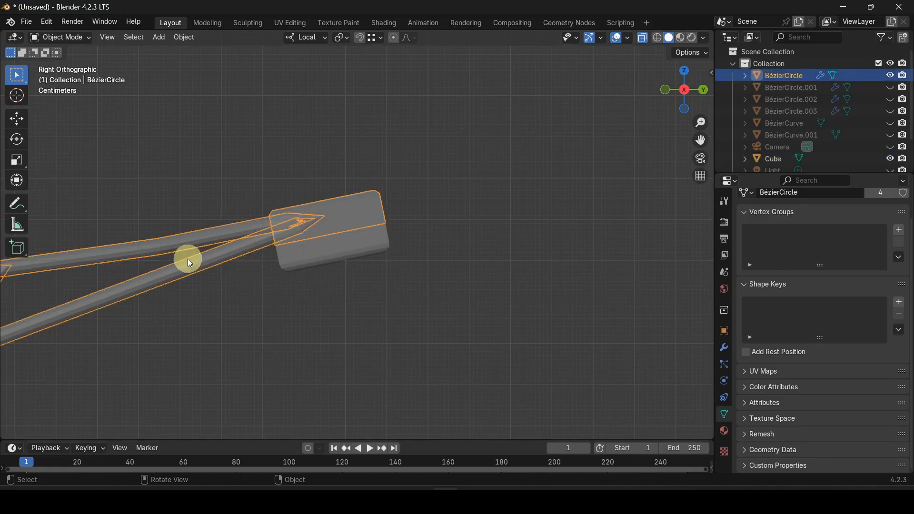
scroll(178, 258, "down", 7)
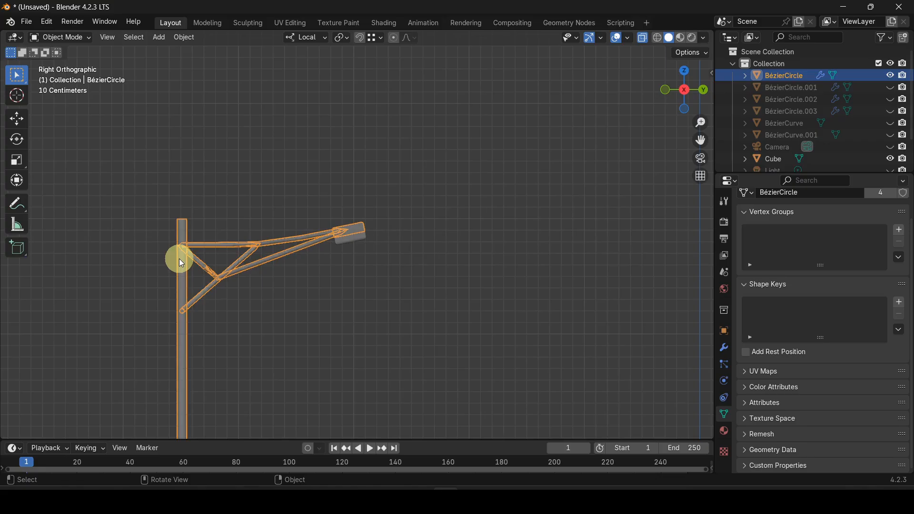
scroll(287, 253, "up", 7)
scroll(288, 253, "down", 5)
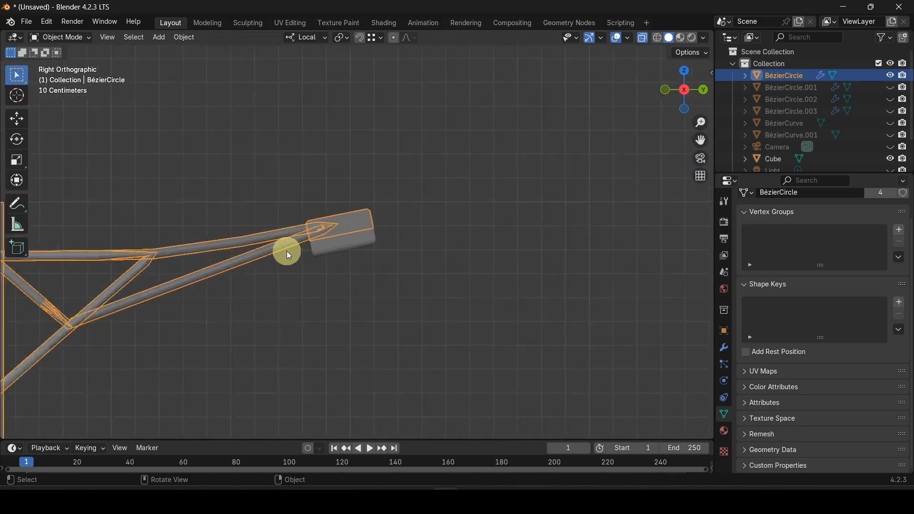
left_click(399, 250)
key("alt+h")
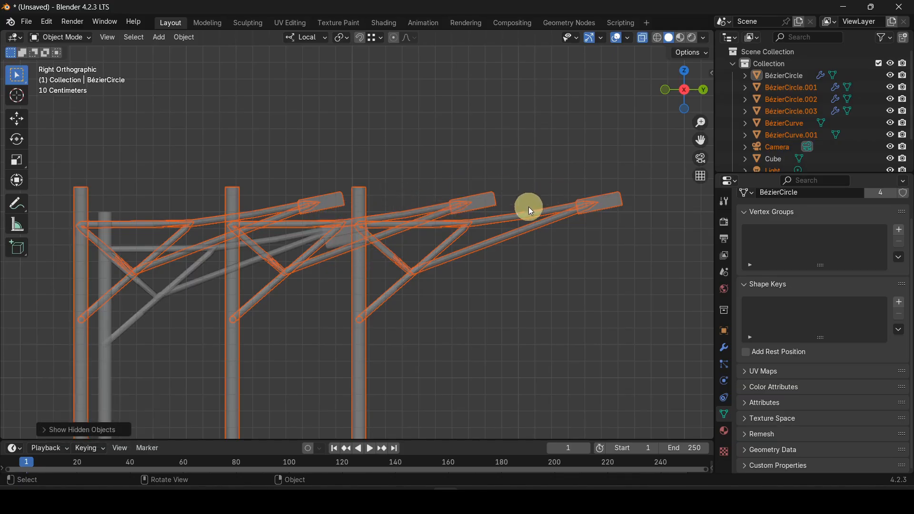
key("ctrl+z")
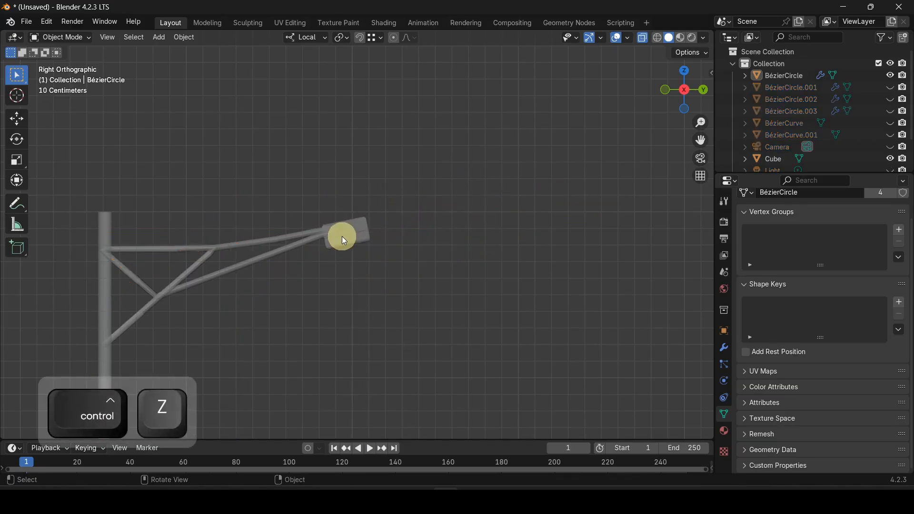
Step: Create a new material for the joined pole object in the Shading workspace and delete its Principled BSDF node
scroll(342, 234, "up", 4)
left_click(349, 205)
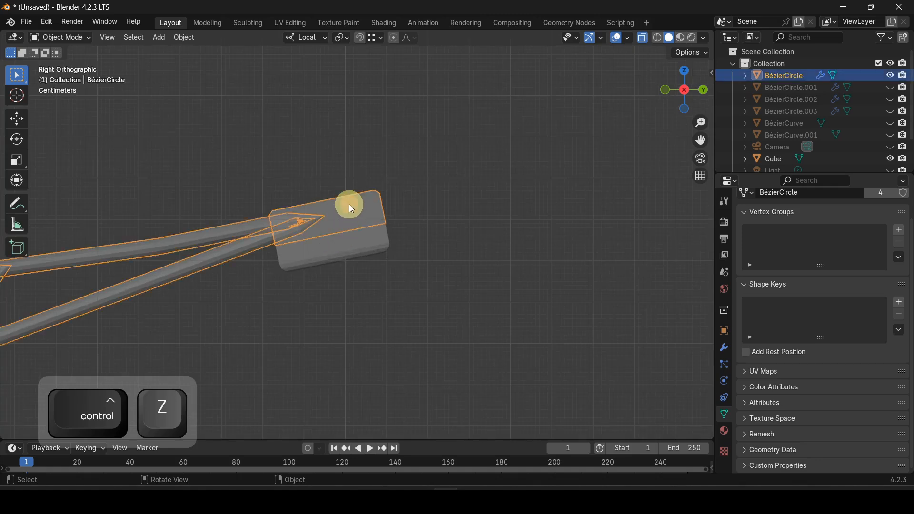
left_click(383, 24)
left_click(466, 290)
scroll(461, 418, "up", 7)
left_click(453, 356)
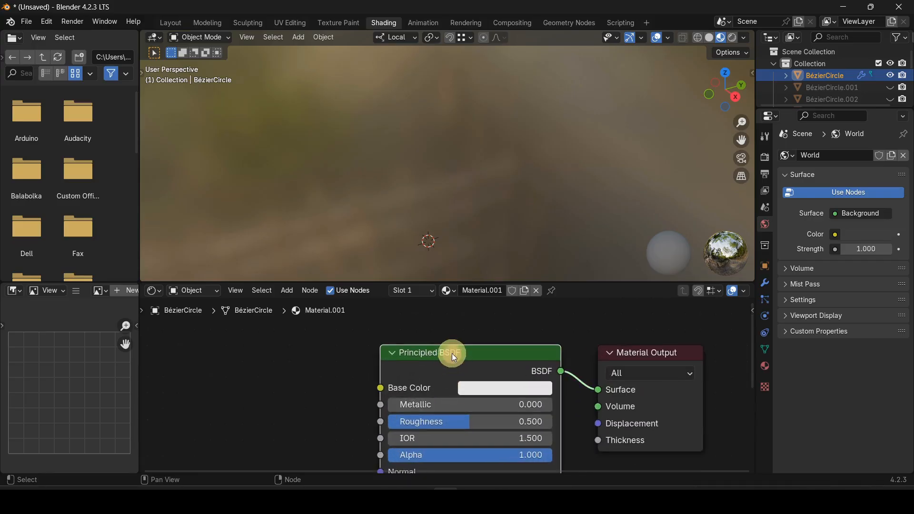
key("Delete")
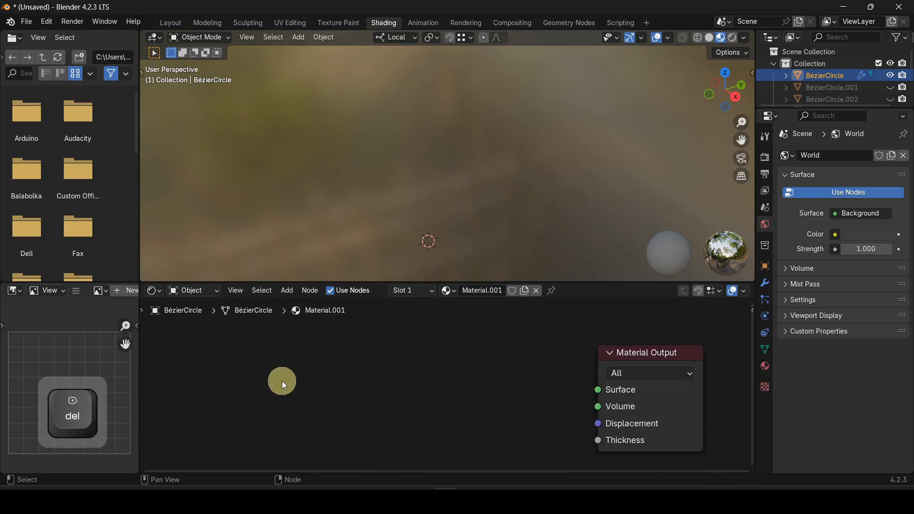
Step: Add a Glossy BSDF node to the pole's material and connect it to the Material Output's Surface
key("shift+a")
mouse_move(284, 380)
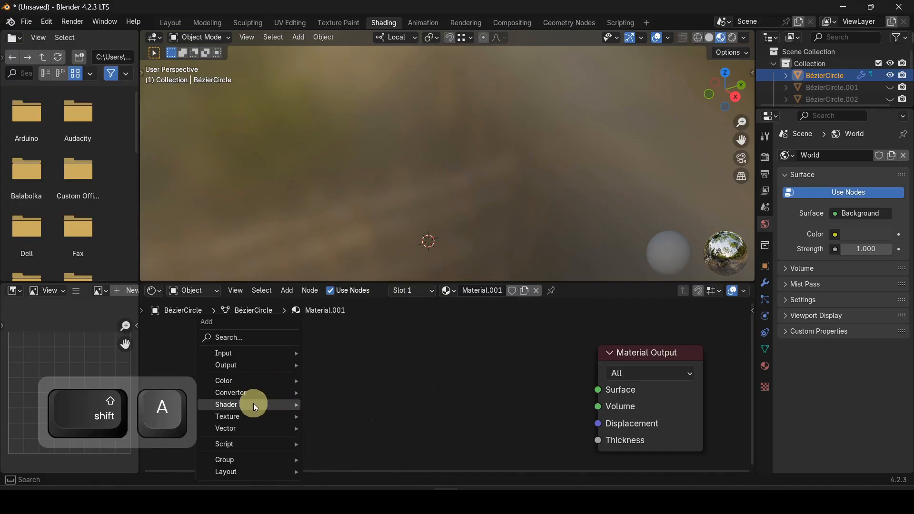
mouse_move(259, 405)
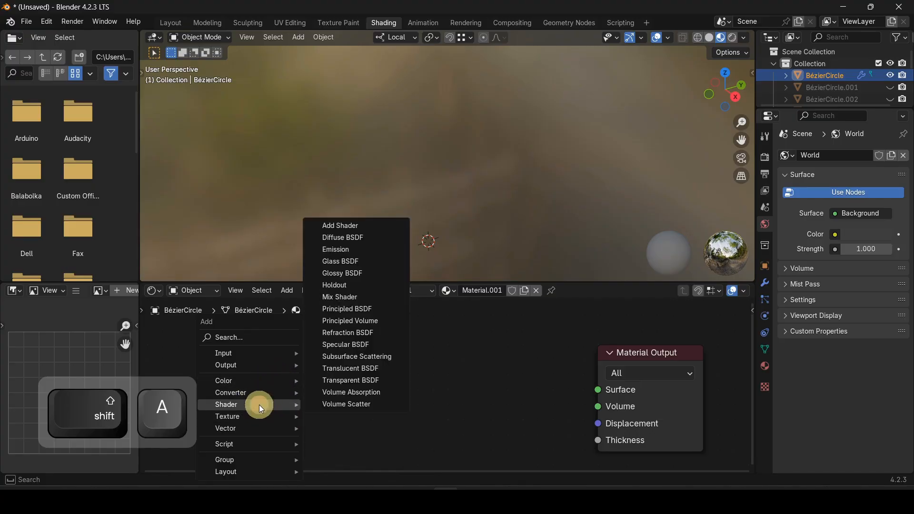
left_click(359, 274)
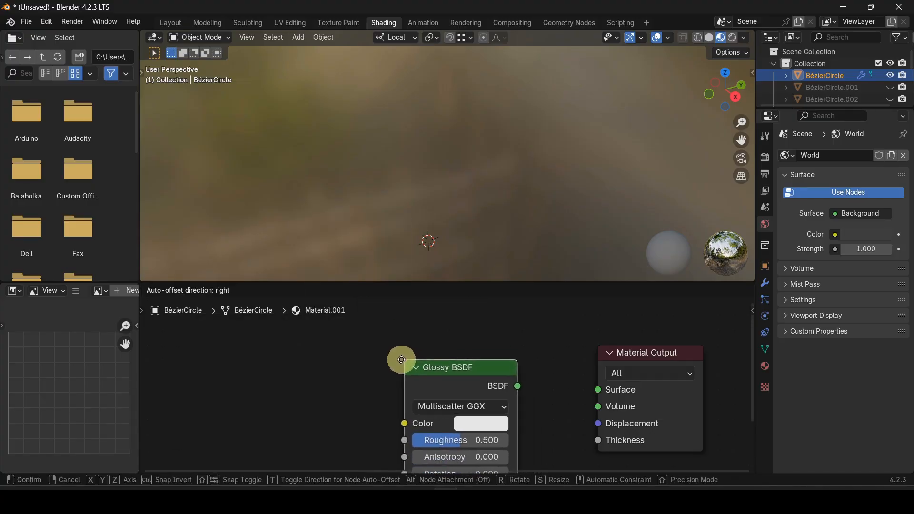
left_click(400, 358)
left_click_drag(519, 384, 600, 390)
middle_click_drag(513, 246, 352, 162)
middle_click_drag(328, 202, 391, 220, "shift")
scroll(498, 149, "up", 3)
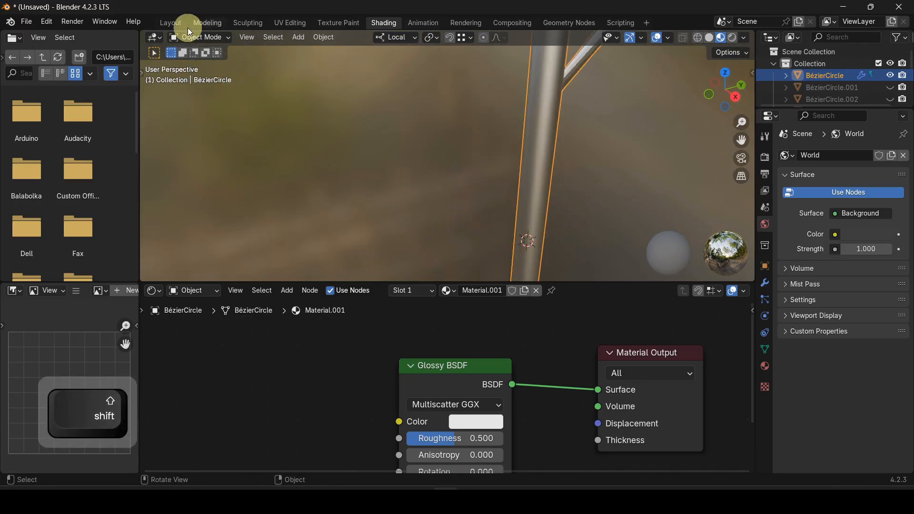
Step: Select the lamp head's lower half and create a new material for it named light
left_click(172, 22)
left_click(362, 248)
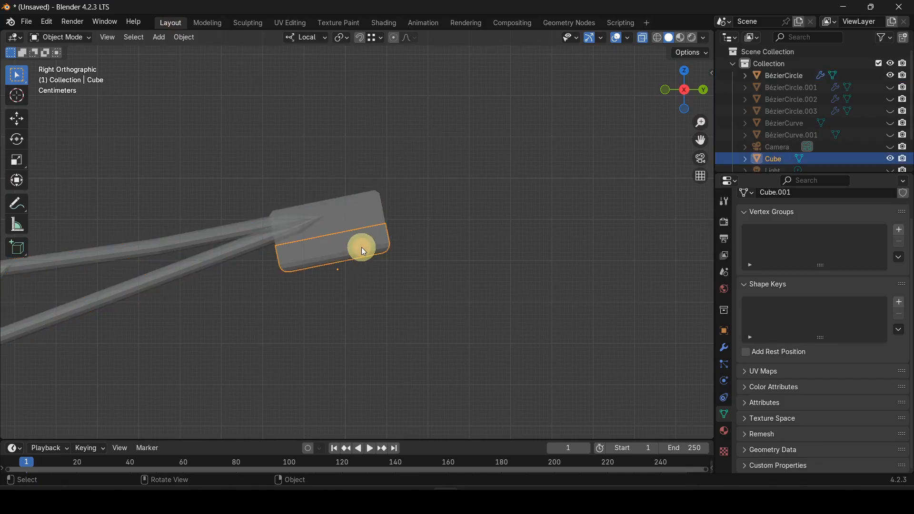
left_click(383, 24)
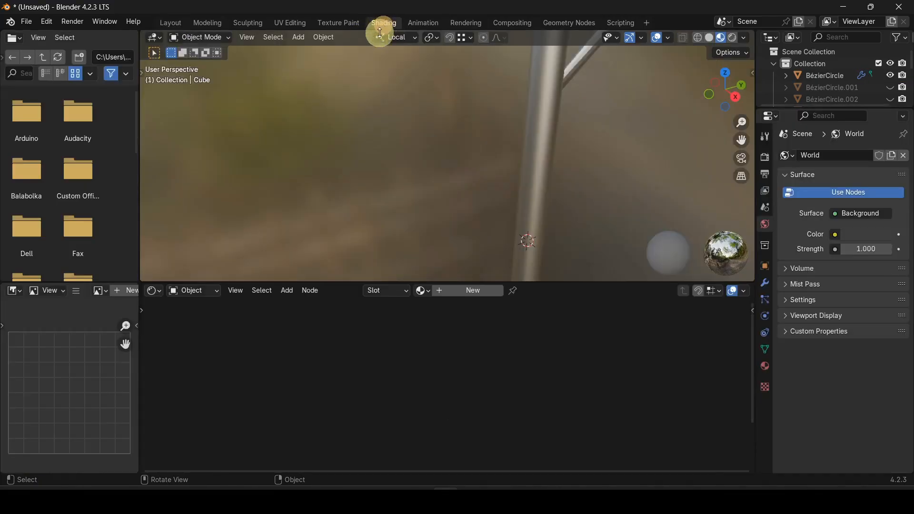
left_click(463, 291)
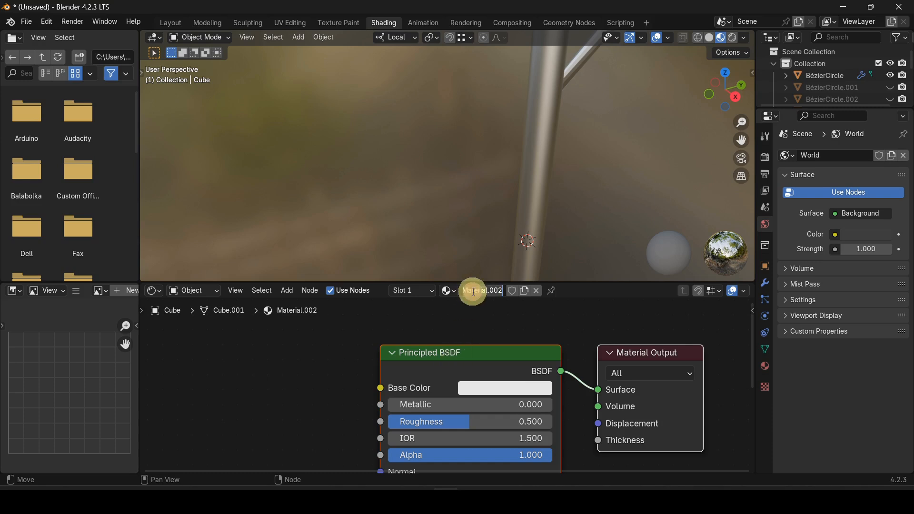
type("lig")
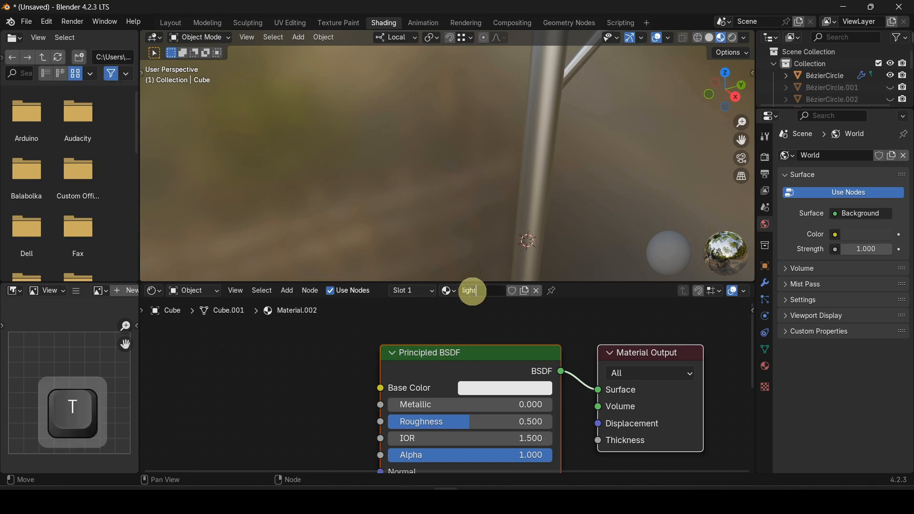
type("ht")
key("Return")
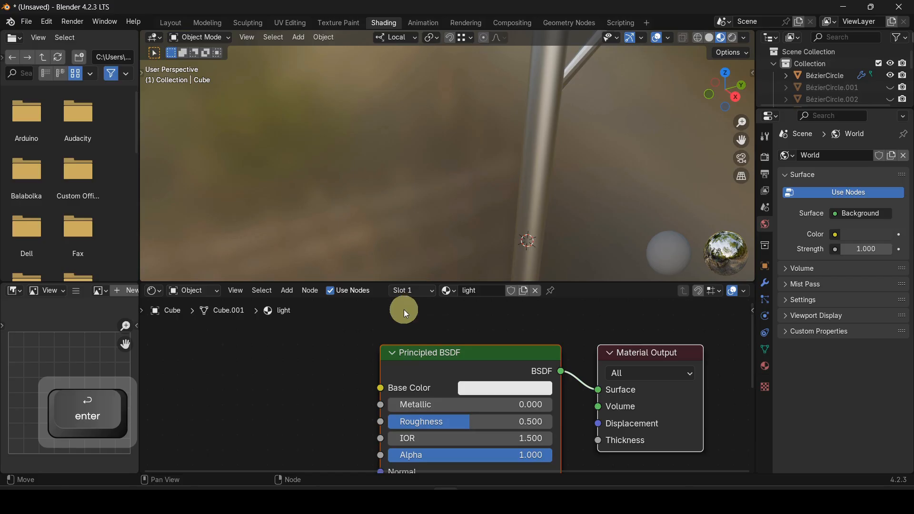
Step: Replace the light material's Principled BSDF with an Emission node connected to the Material Output's Surface
key("Delete")
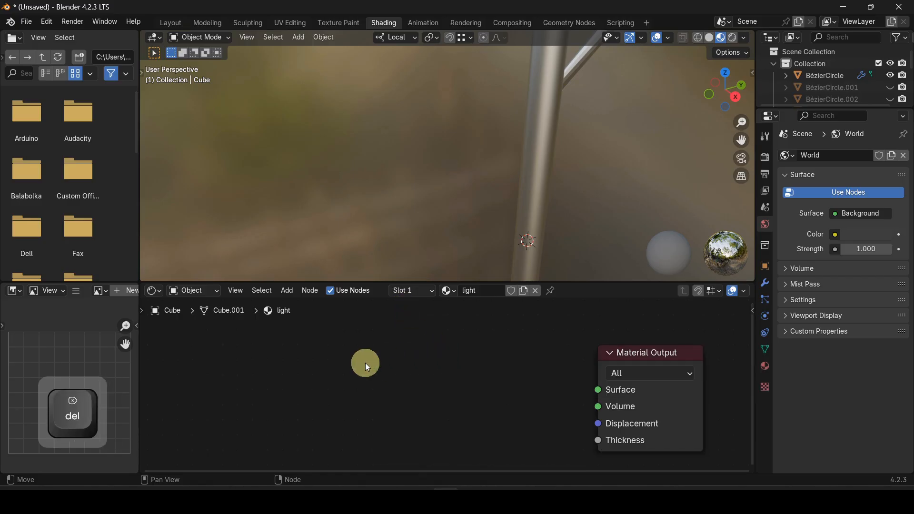
key("shift+a")
mouse_move(348, 365)
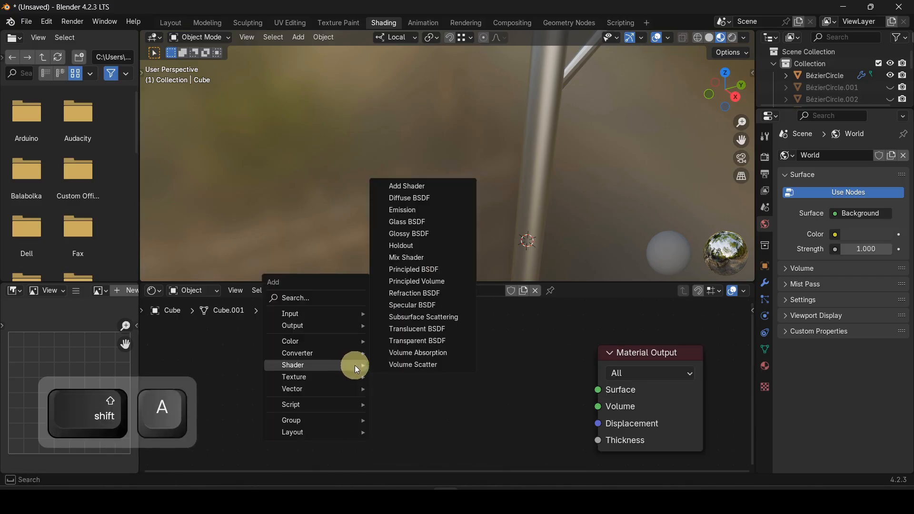
left_click(410, 210)
left_click(388, 380)
left_click_drag(496, 401, 596, 389)
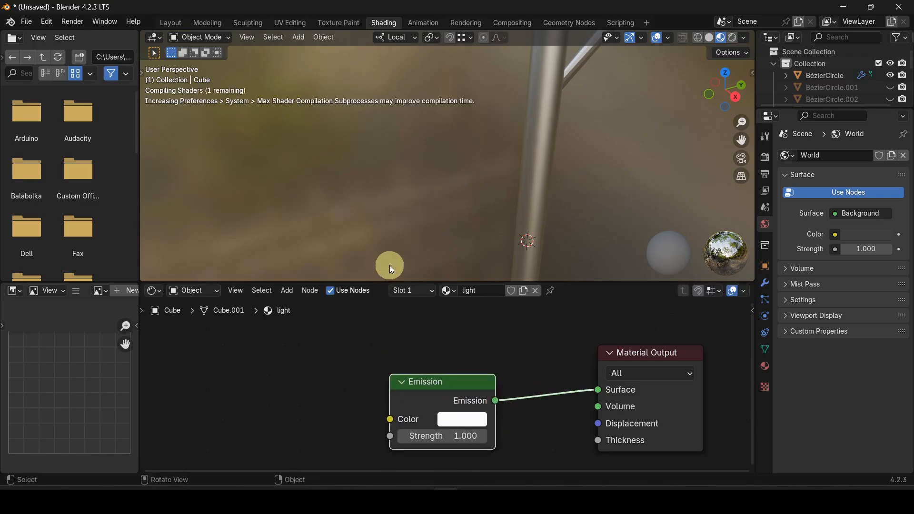
Step: Examine the lamp head and its emissive lower half up close in the material preview
scroll(425, 212, "down", 7)
scroll(482, 107, "up", 5)
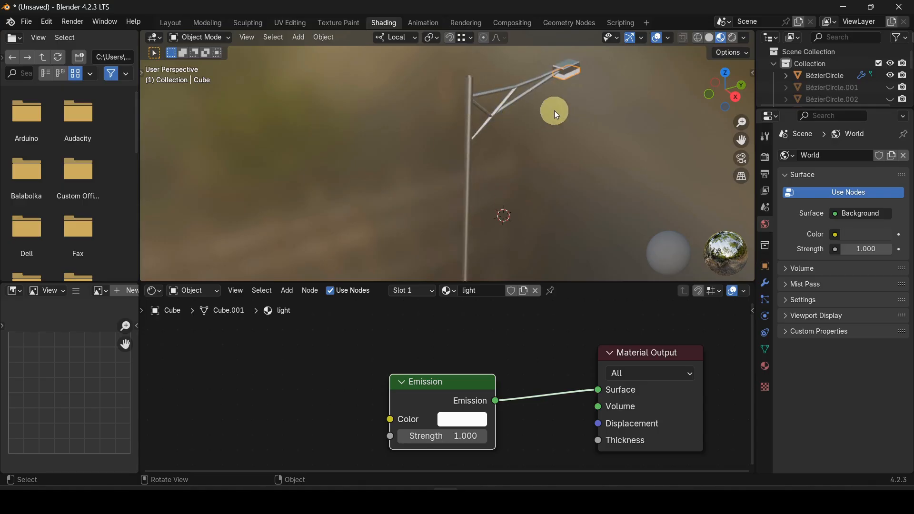
middle_click_drag(555, 112, 454, 175, "shift")
scroll(333, 225, "up", 3)
scroll(357, 215, "down", 3)
key("KP_Decimal")
middle_click_drag(407, 208, 390, 173)
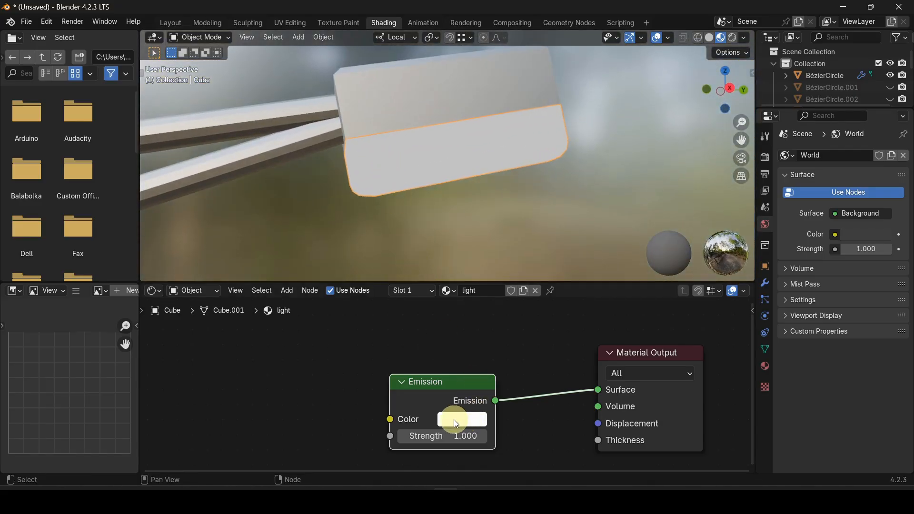
scroll(530, 186, "down", 3)
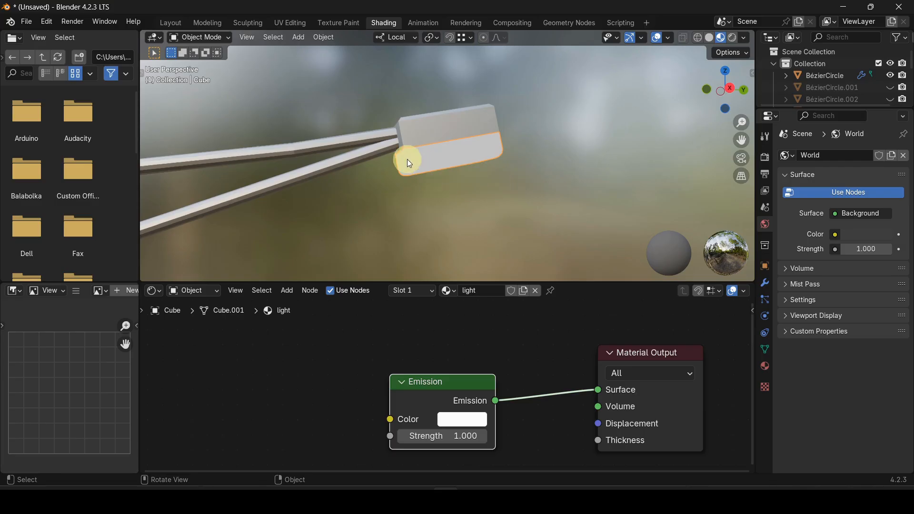
scroll(409, 166, "down", 2)
Step: Apply Shade Auto Smooth to the pole and bracket object and check the result along the pole and arm
left_click(347, 173)
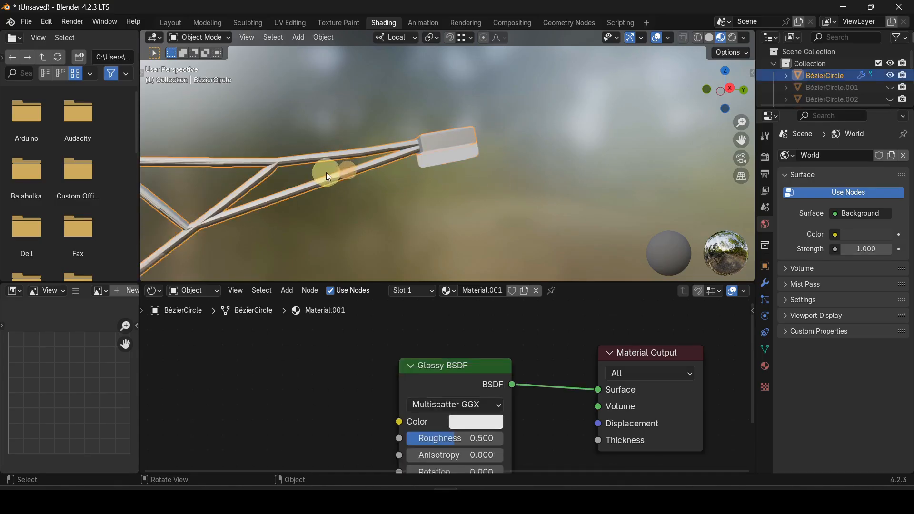
right_click(338, 170)
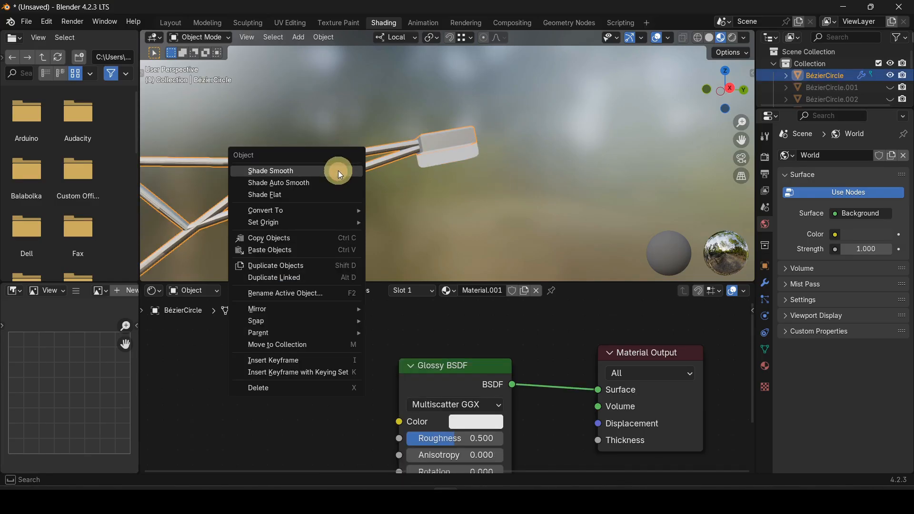
left_click(310, 182)
scroll(311, 189, "up", 3)
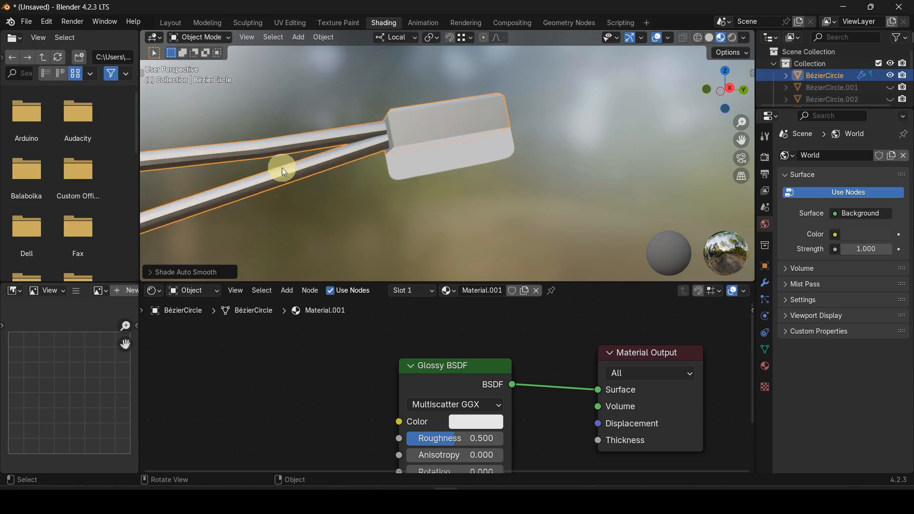
scroll(467, 194, "down", 6)
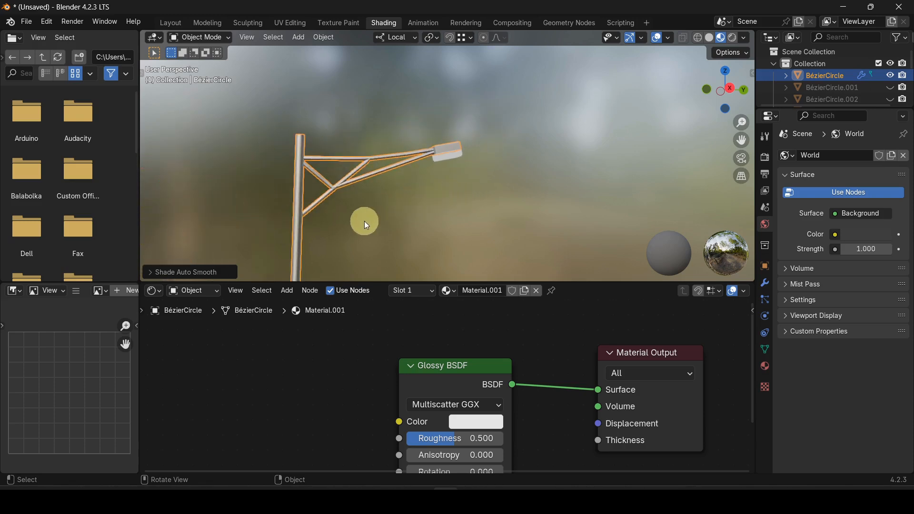
scroll(414, 155, "up", 5)
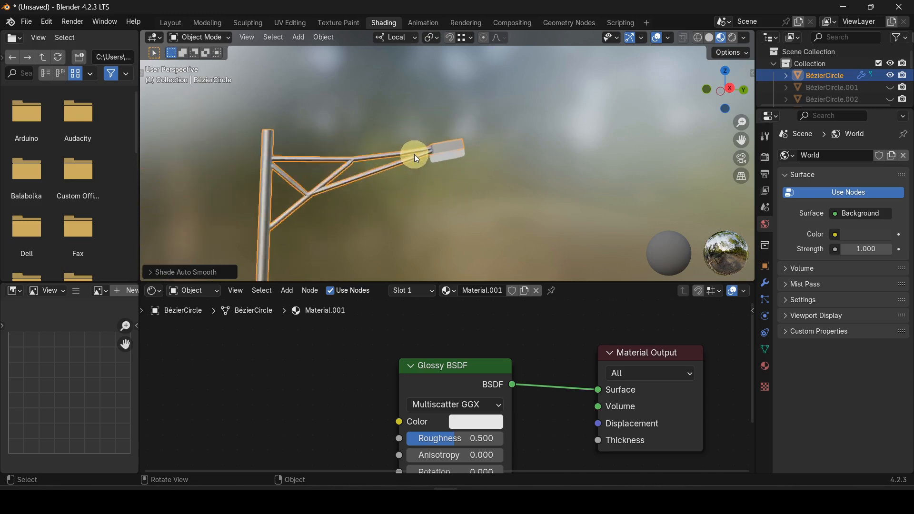
Step: Join the lamp head's emissive lower half to the pole object and clear the selection
left_click(454, 156)
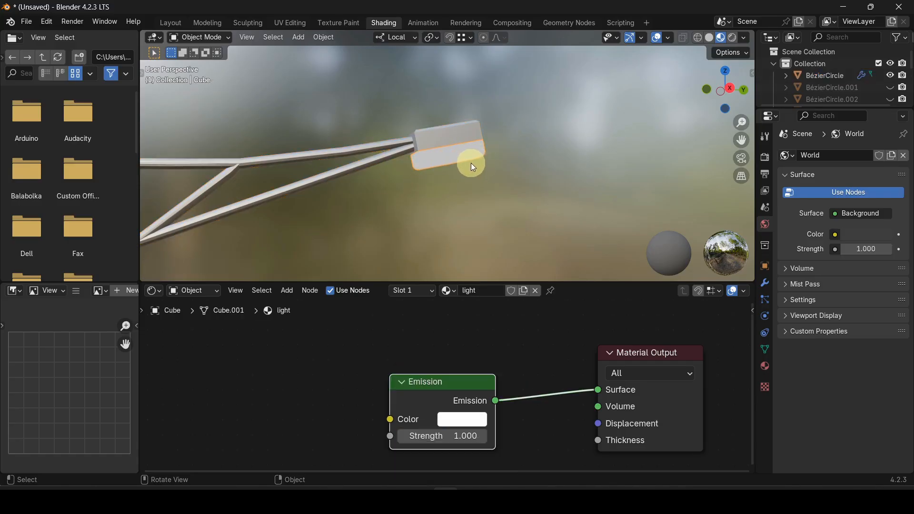
left_click(449, 130, "shift")
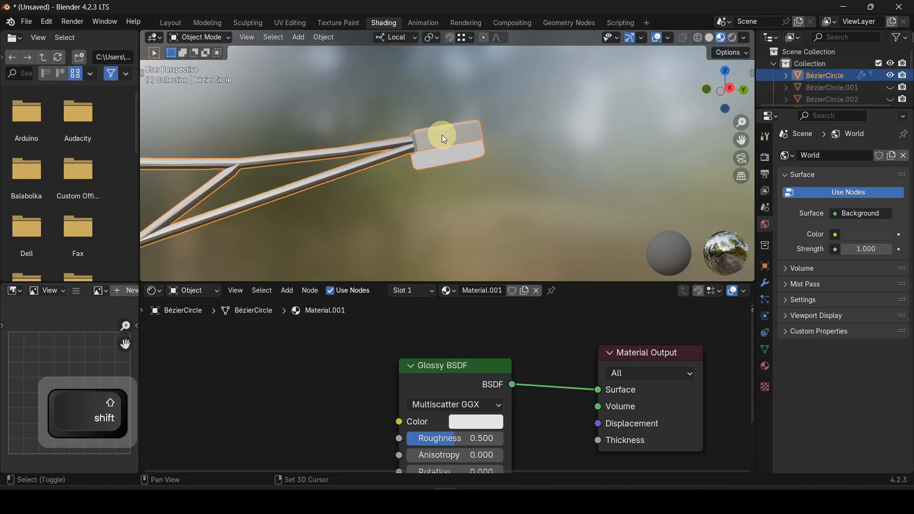
right_click(436, 134)
left_click(367, 161)
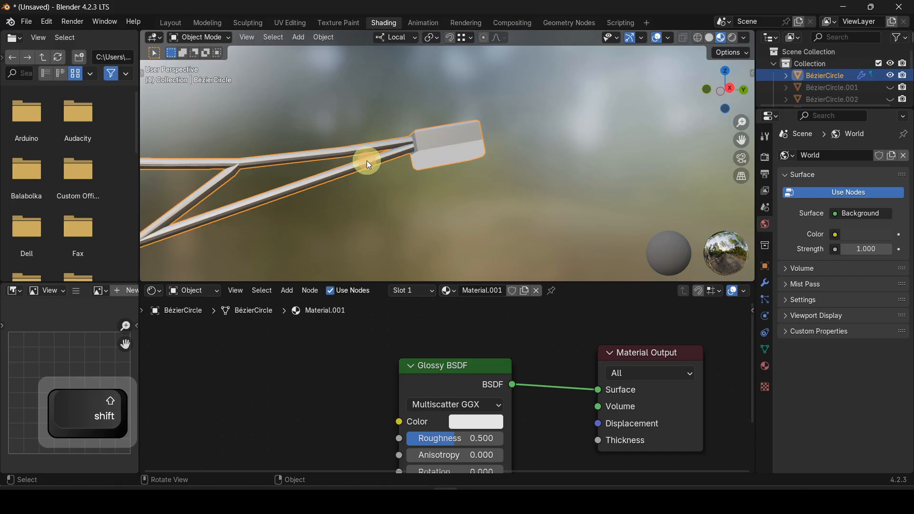
left_click(560, 126)
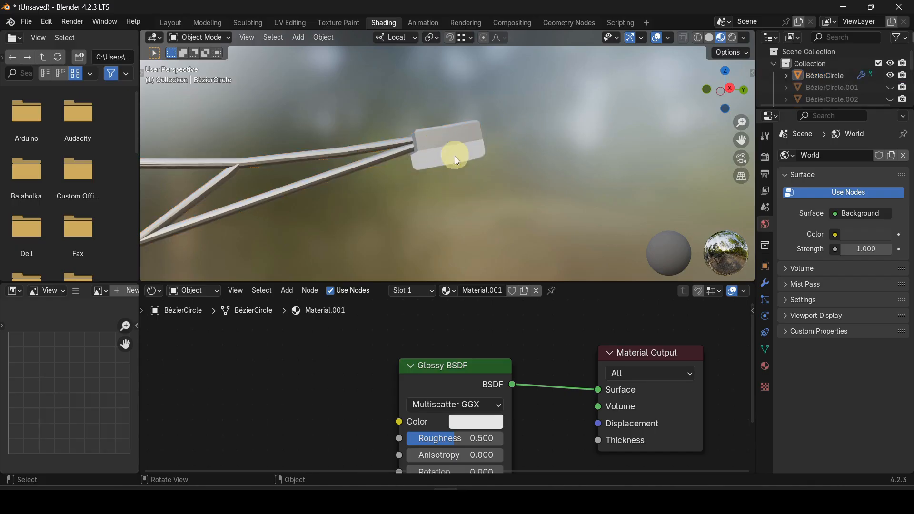
Step: Return to the Layout workspace, unhide all the hidden scene objects and clear the selection
left_click(168, 22)
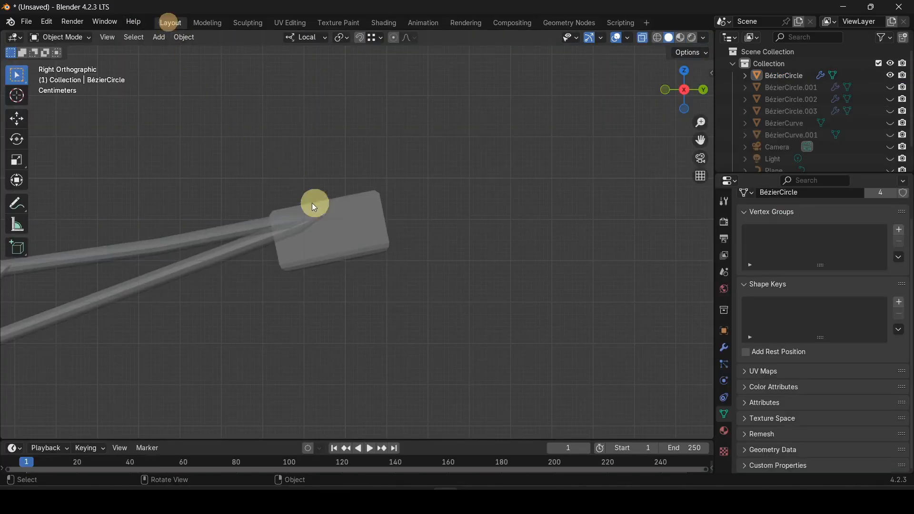
key("alt+h")
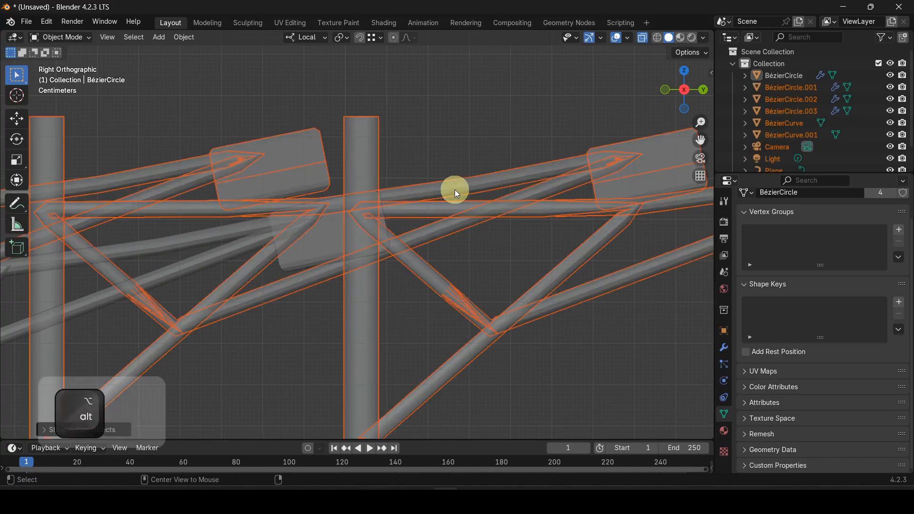
scroll(411, 194, "down", 5)
left_click(405, 129)
middle_click_drag(435, 187, 347, 255)
scroll(337, 198, "down", 8)
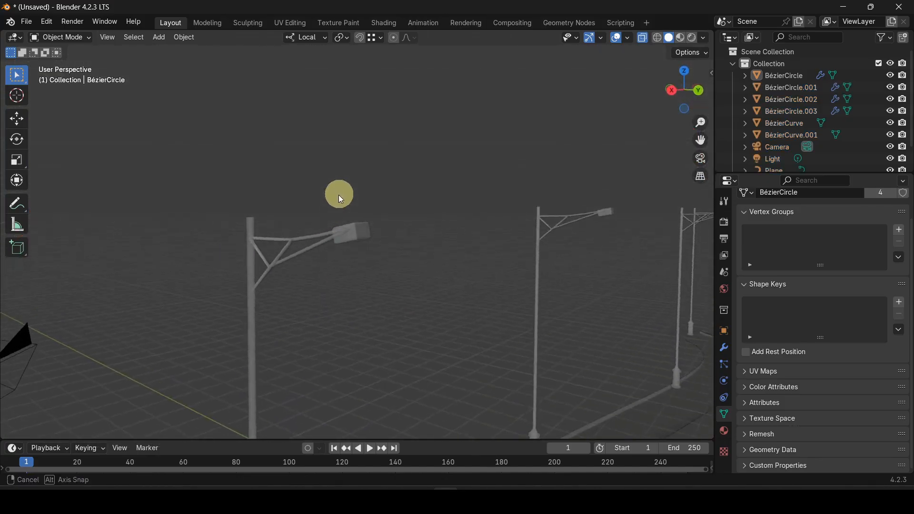
middle_click_drag(339, 200, 325, 221)
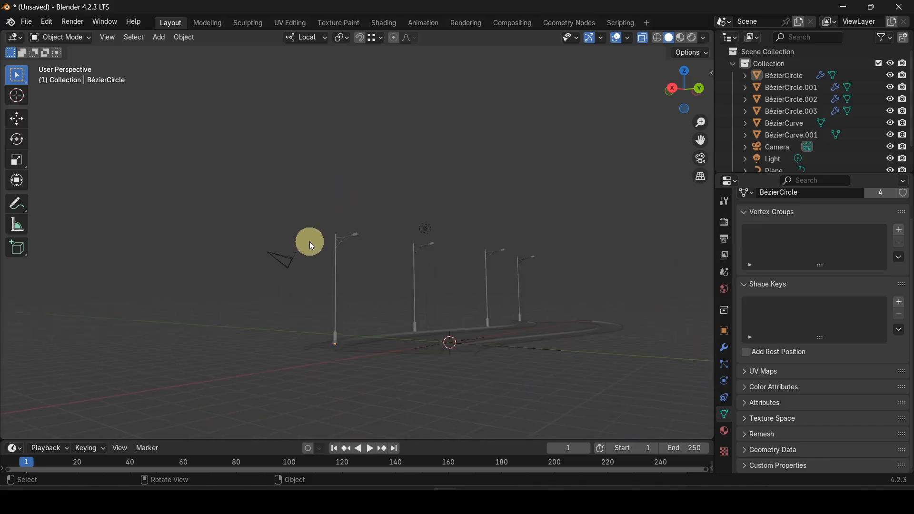
Step: Select the camera and split the 3D viewport in two, showing the front view in one and the camera view in the other
left_click(271, 258)
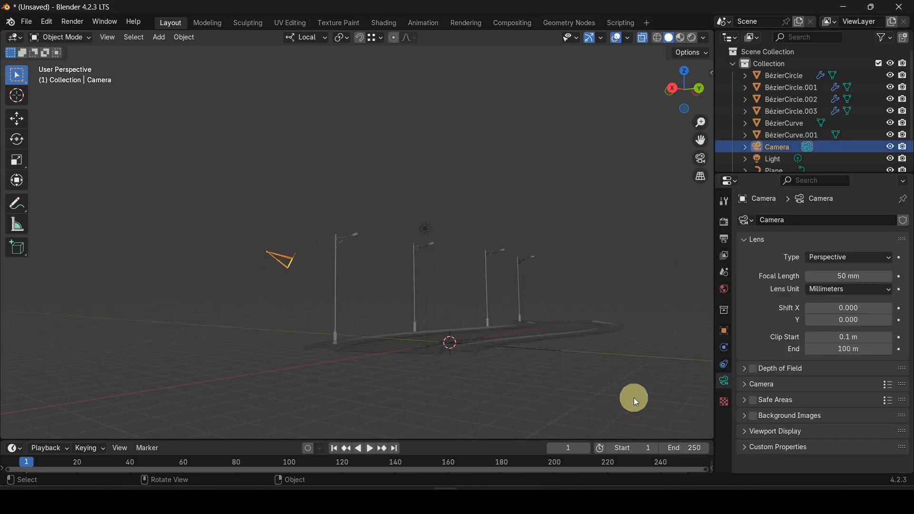
left_click_drag(708, 436, 448, 409)
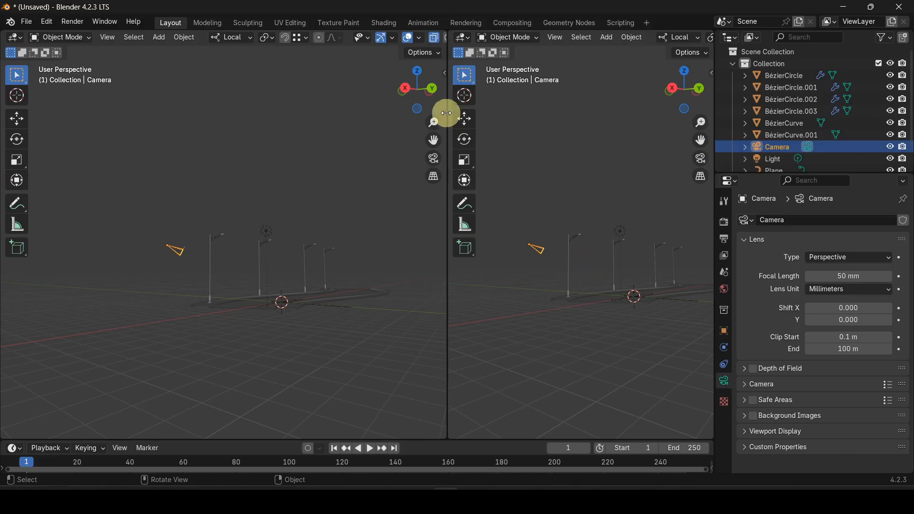
key("t")
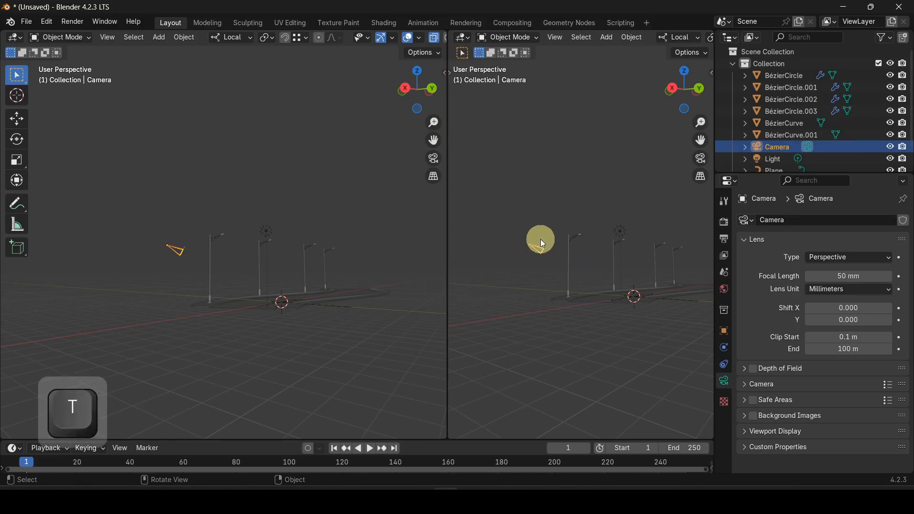
key("KP_0")
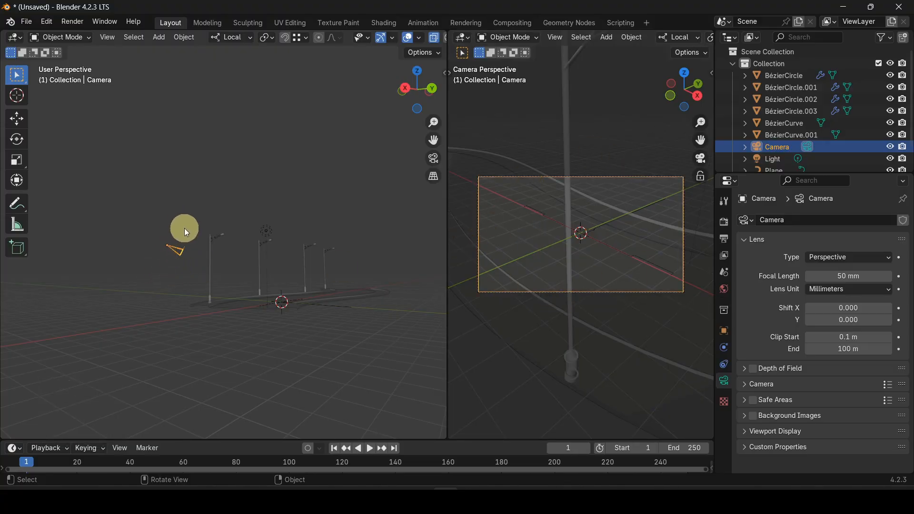
key("KP_1")
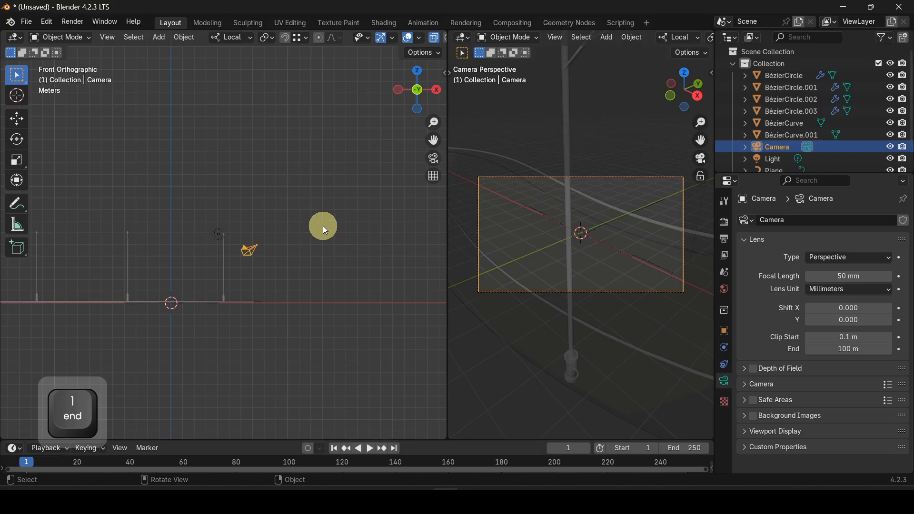
key("g")
key("z")
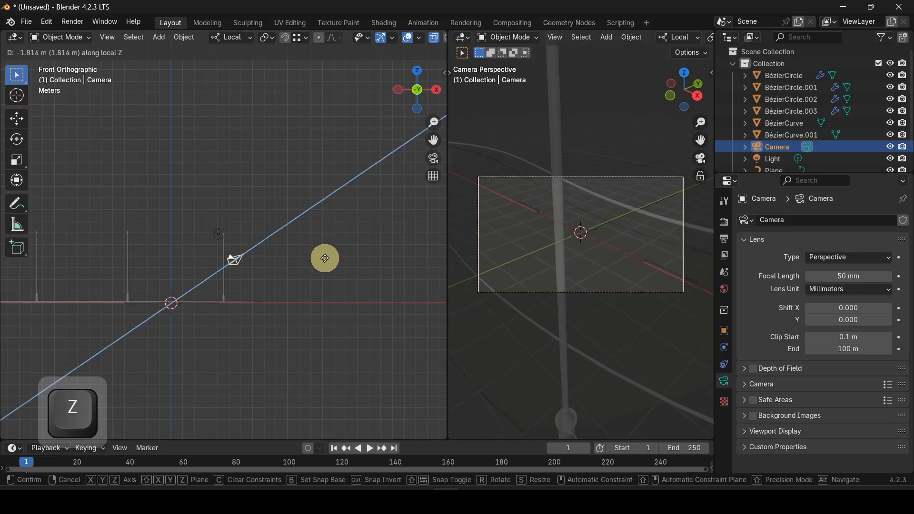
key("Escape")
Step: Set the transform orientation to Global and lower the camera along Z to just above the road surface
left_click(238, 37)
left_click(210, 72)
key("g")
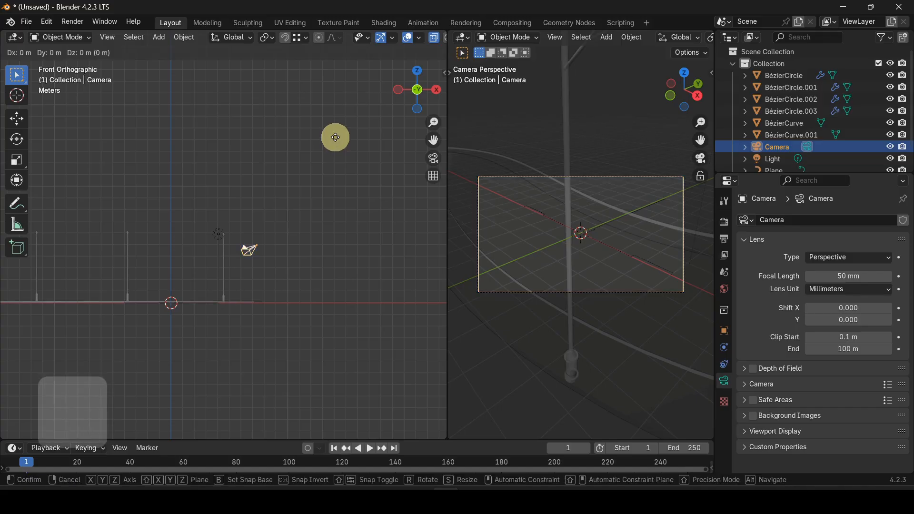
key("z")
left_click(340, 178)
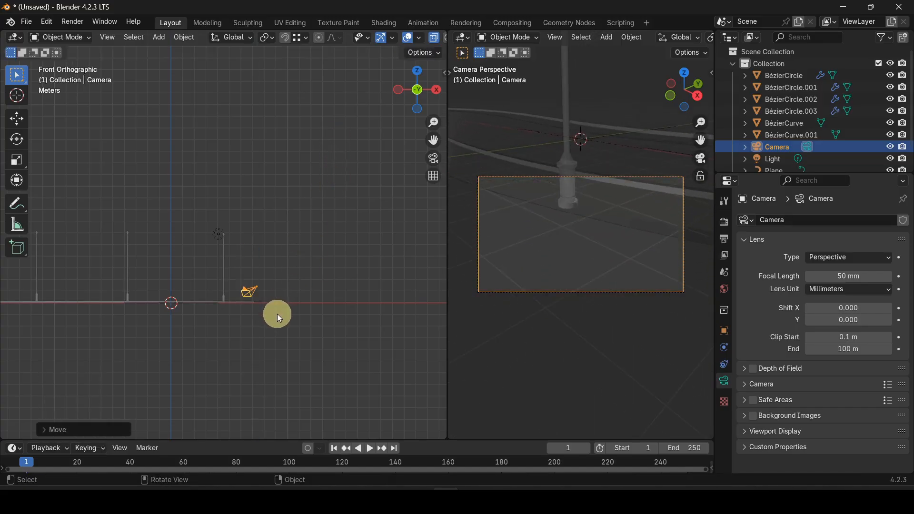
Step: Switch the transform orientation to Local and rotate the camera up about 23 degrees around its X axis
left_click(233, 36)
left_click(210, 87)
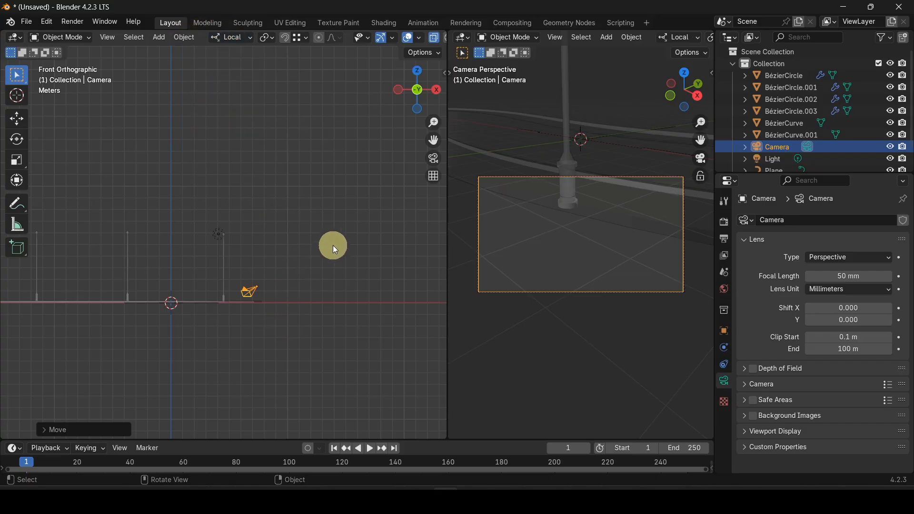
key("r")
key("x")
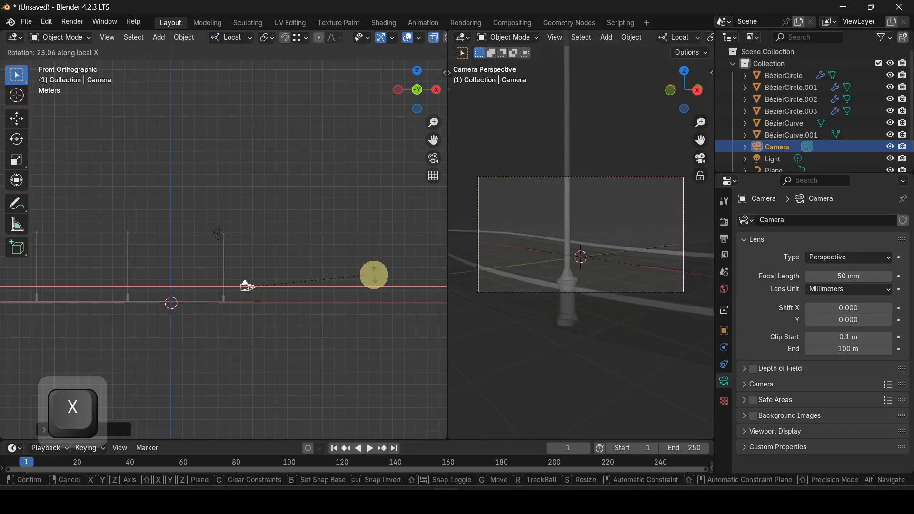
left_click(373, 277)
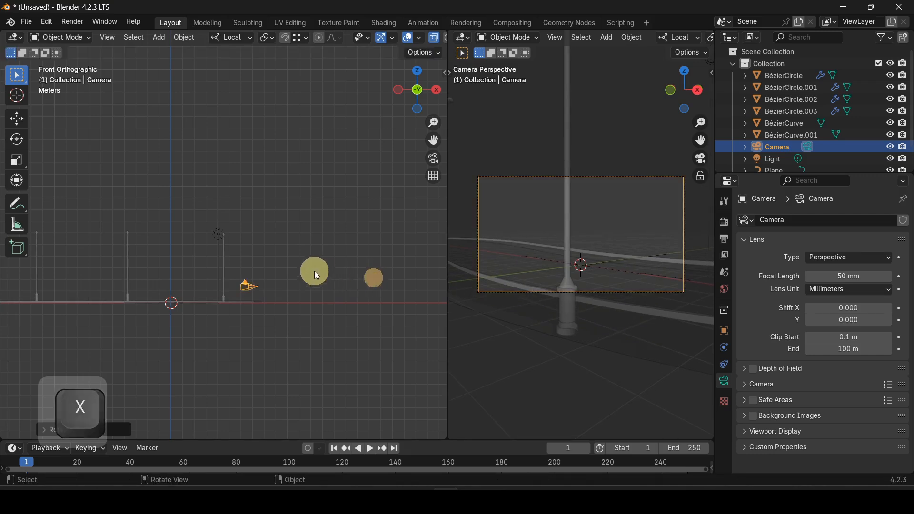
Step: In the top view, move the camera to the road's near end and rotate it about -41 degrees to look along the road
key("KP_7")
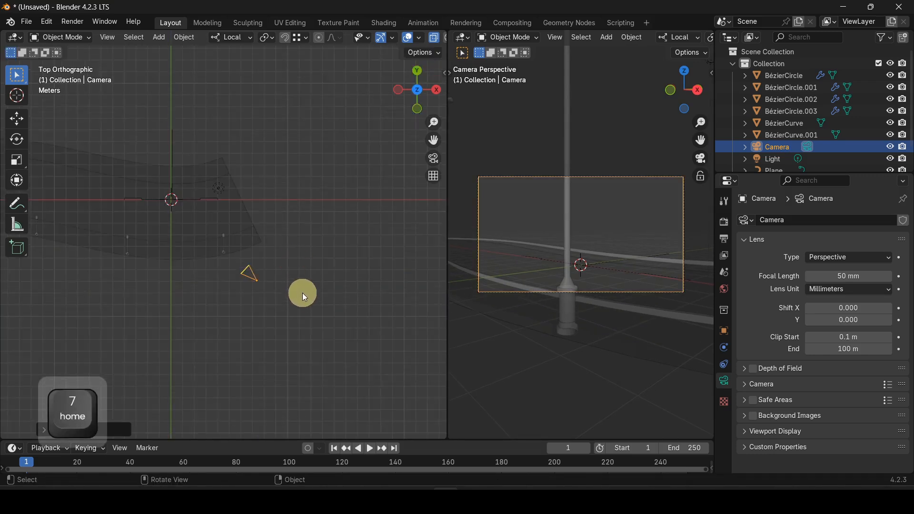
key("g")
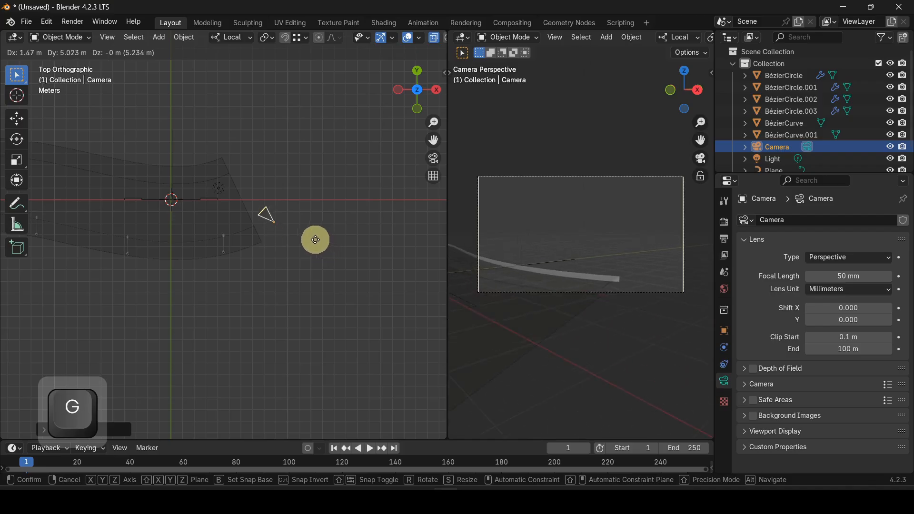
left_click(312, 242)
key("r")
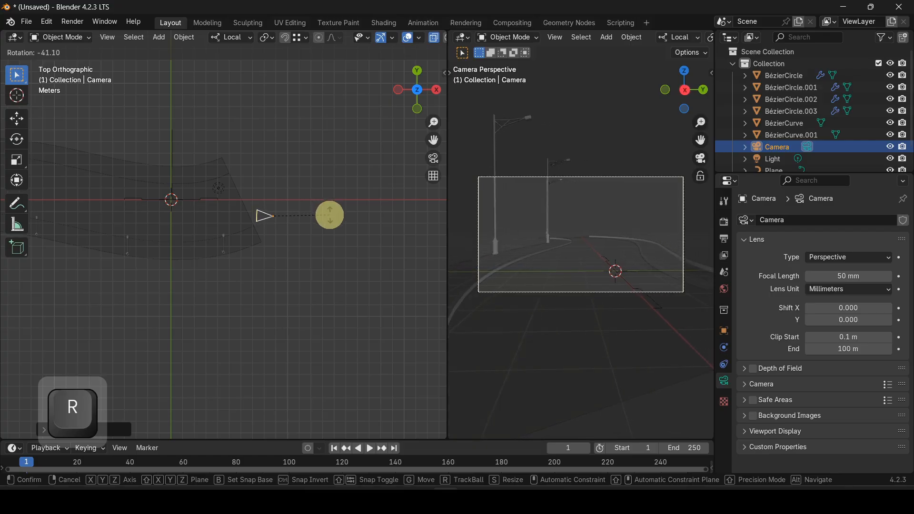
left_click(329, 214)
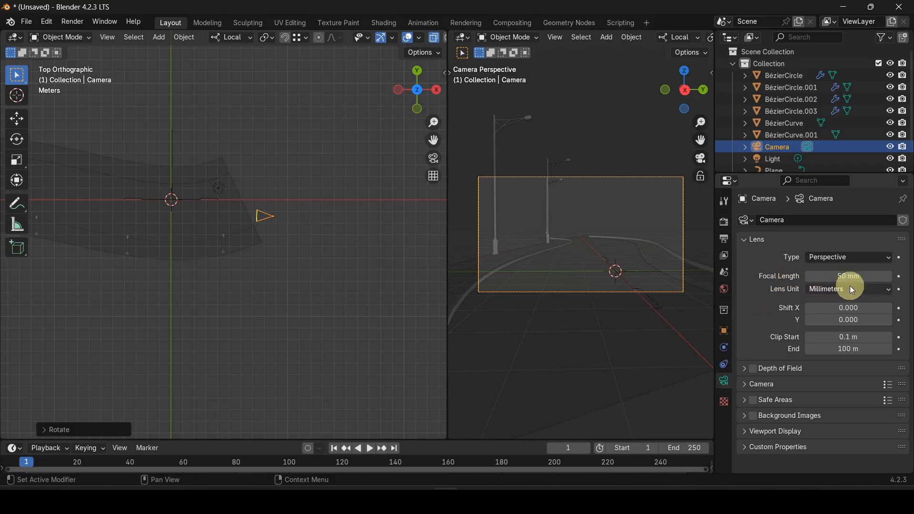
Step: Set the camera's focal length to 29 mm and move the camera back from the road's end
left_click_drag(852, 276, 106, 271)
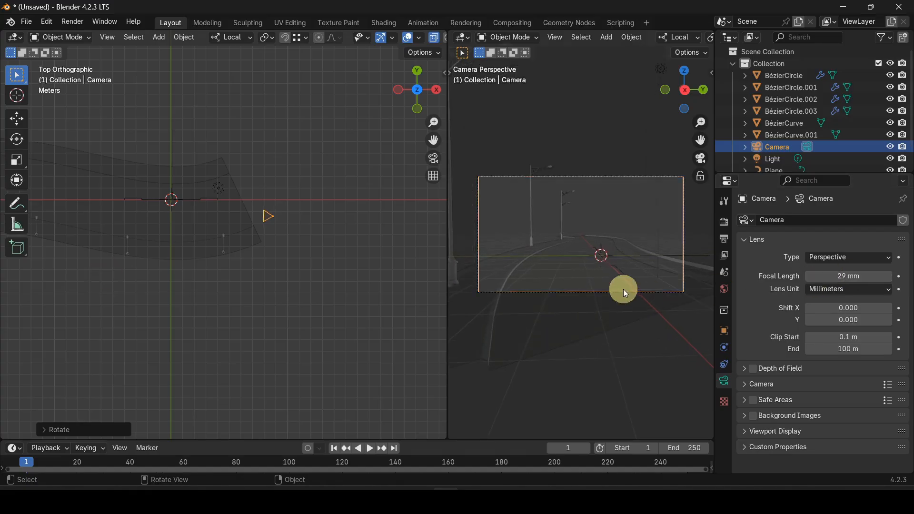
key("g")
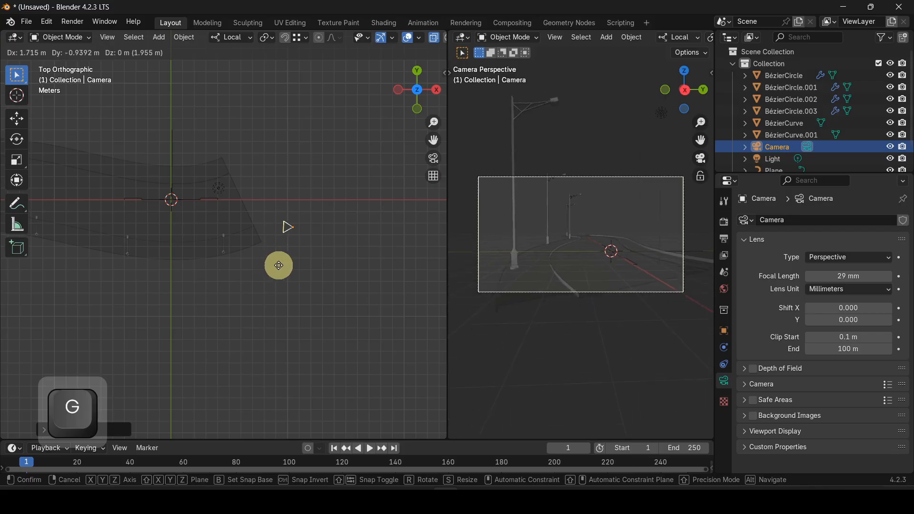
left_click(277, 266)
scroll(533, 263, "up", 1)
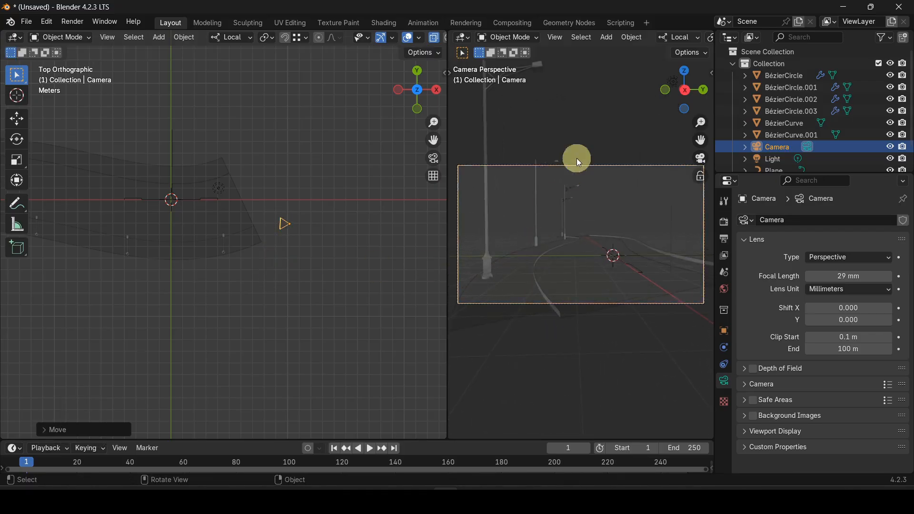
Step: Turn off X-ray in the camera viewport and shift the camera slightly closer to the road's street light side
scroll(553, 46, "right", 5)
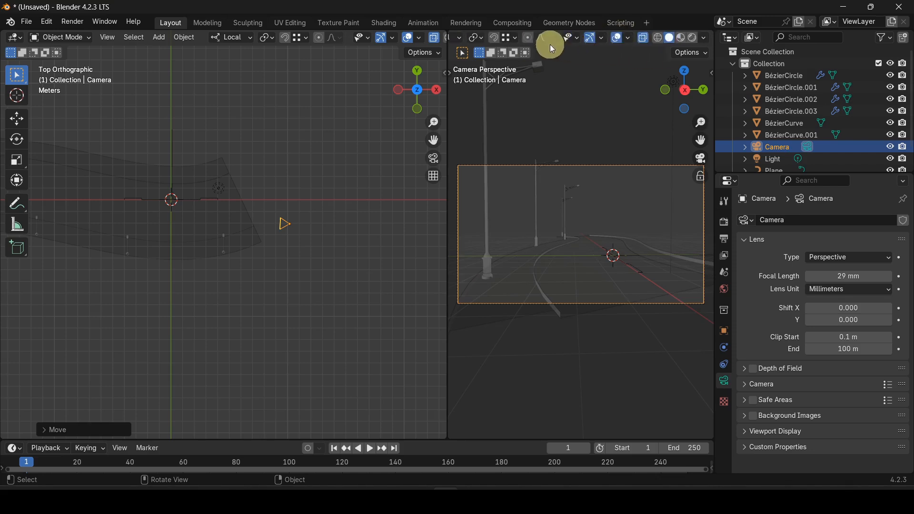
left_click(641, 37)
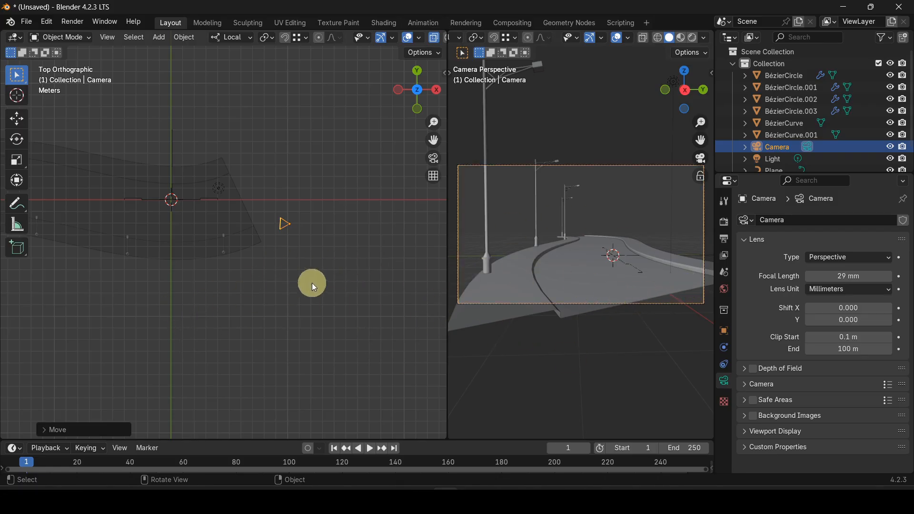
key("g")
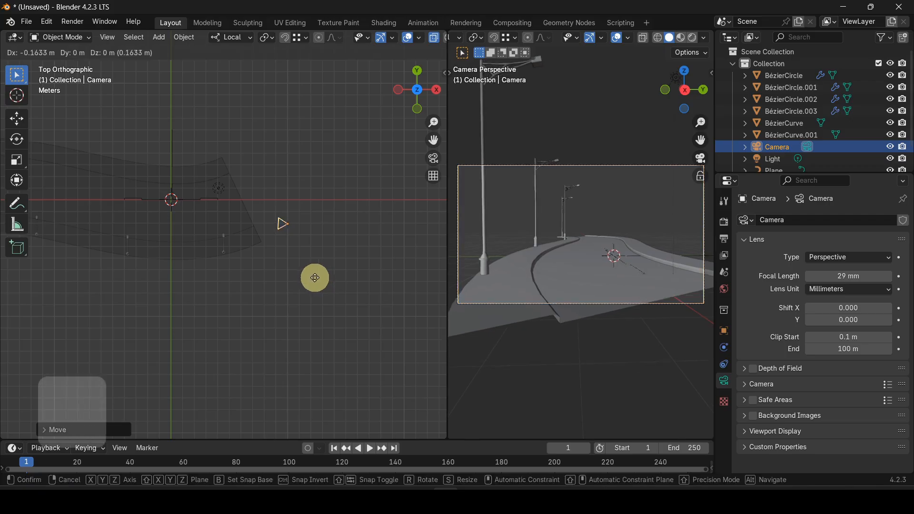
left_click(310, 282)
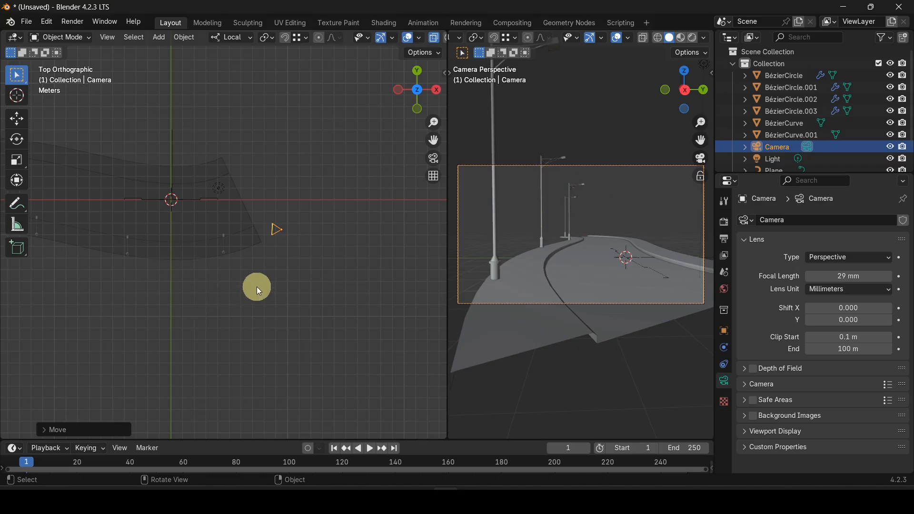
Step: In the front view, tilt the camera up about 5 degrees to bring more of the street lights into the frame
key("KP_1")
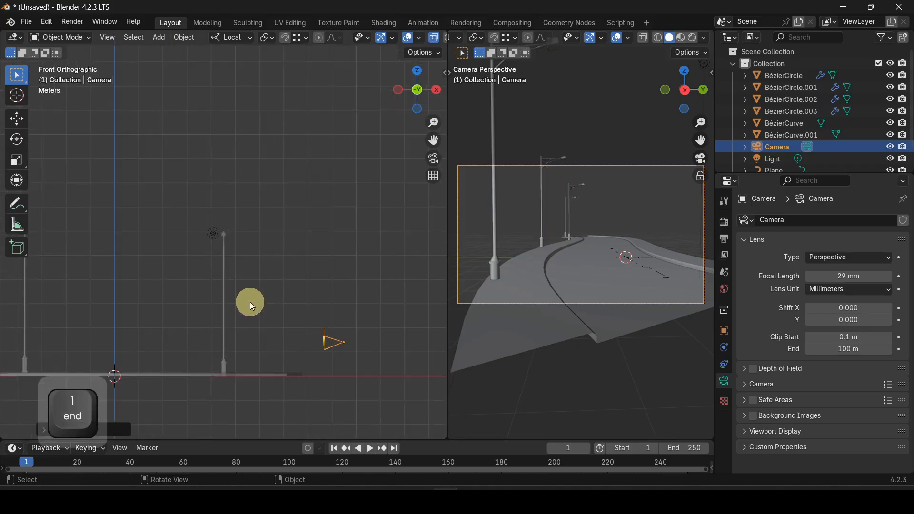
middle_click_drag(289, 316, 215, 236, "shift")
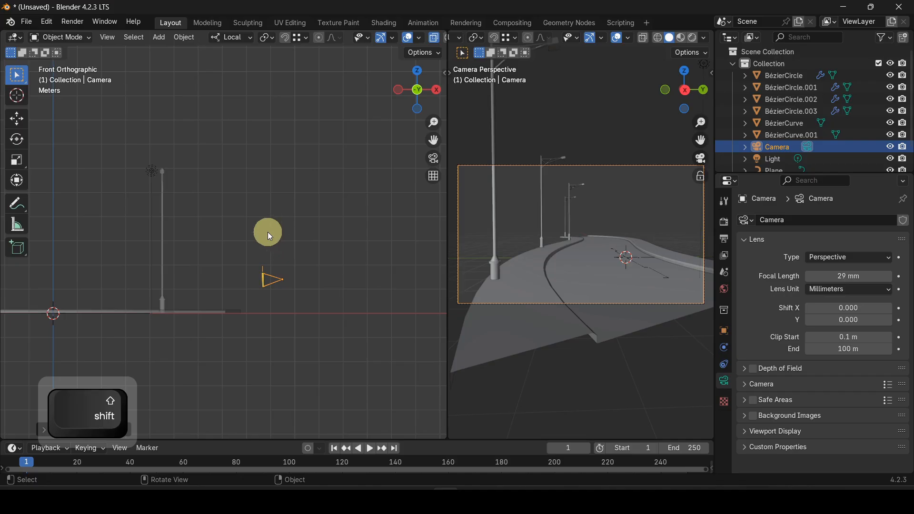
key("r")
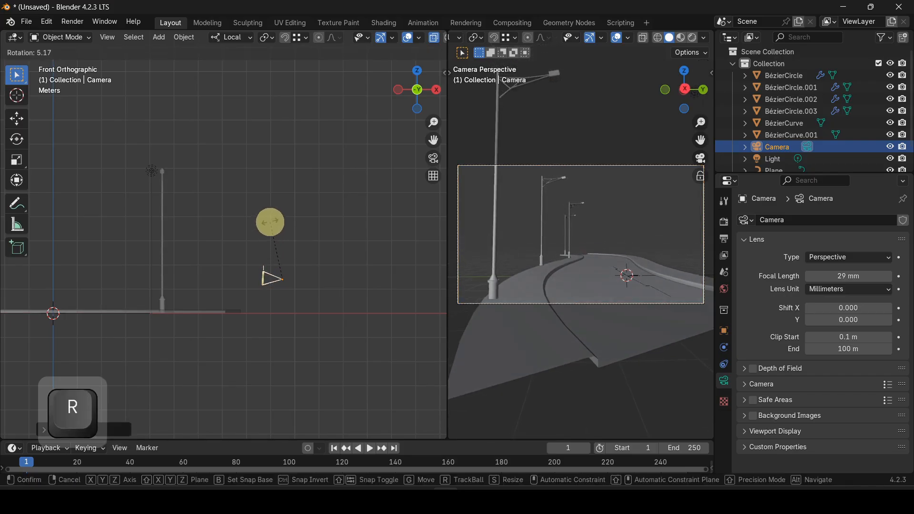
left_click(270, 224)
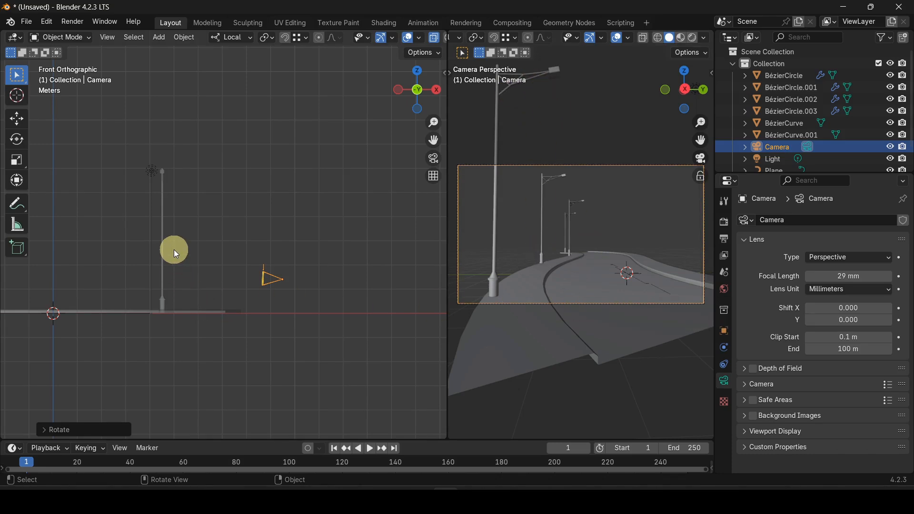
Step: In the top view, rotate the street light nearest the camera so its arm points straight across the road
key("KP_7")
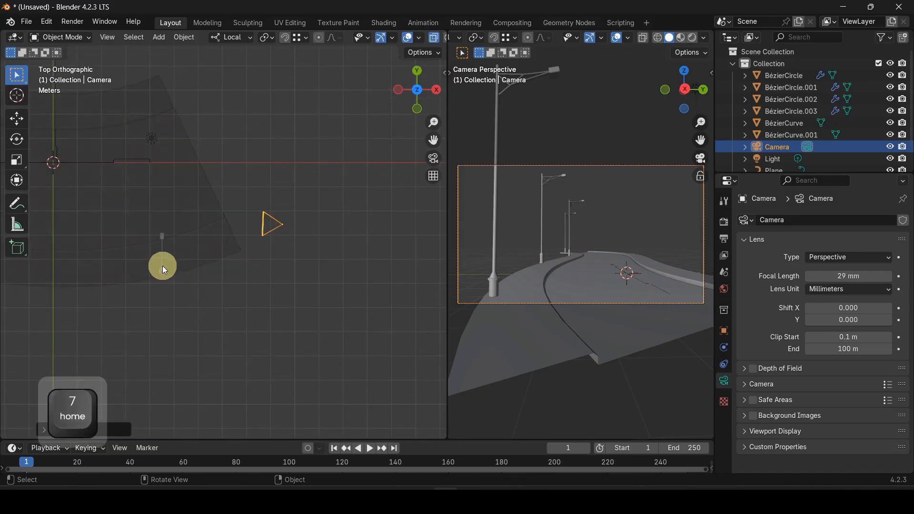
left_click(159, 271)
key("Home")
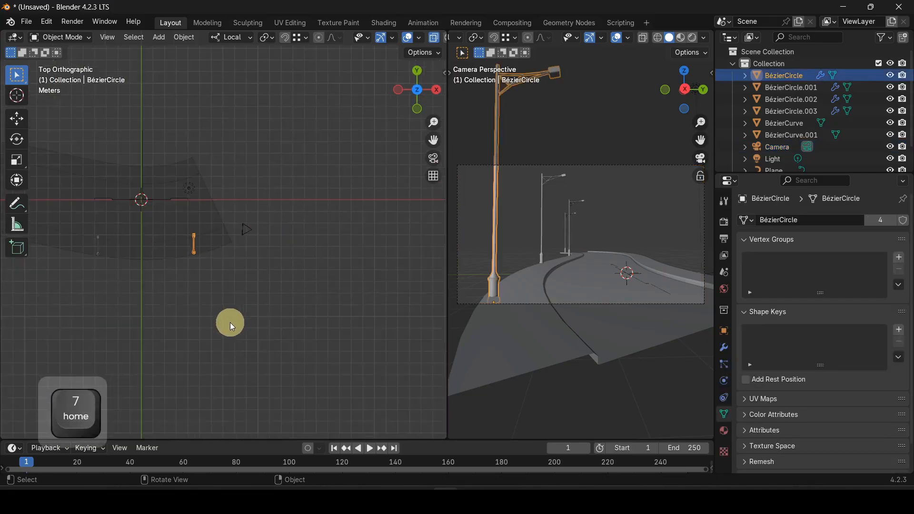
scroll(190, 258, "up", 4)
middle_click_drag(174, 246, 249, 299, "shift")
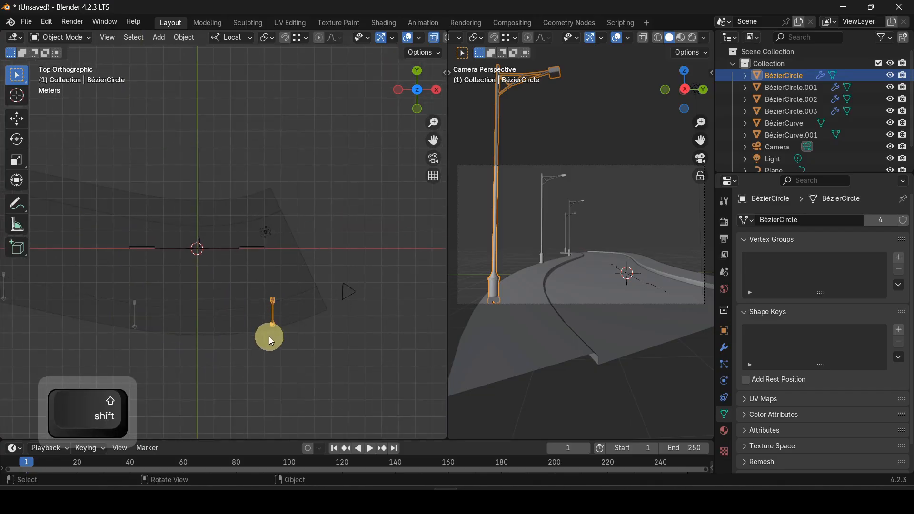
scroll(296, 349, "up", 2)
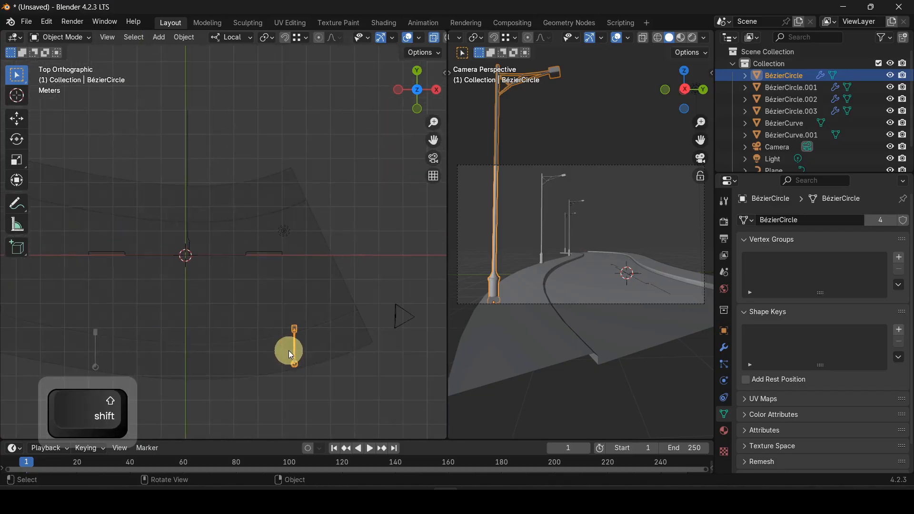
scroll(289, 350, "down", 1)
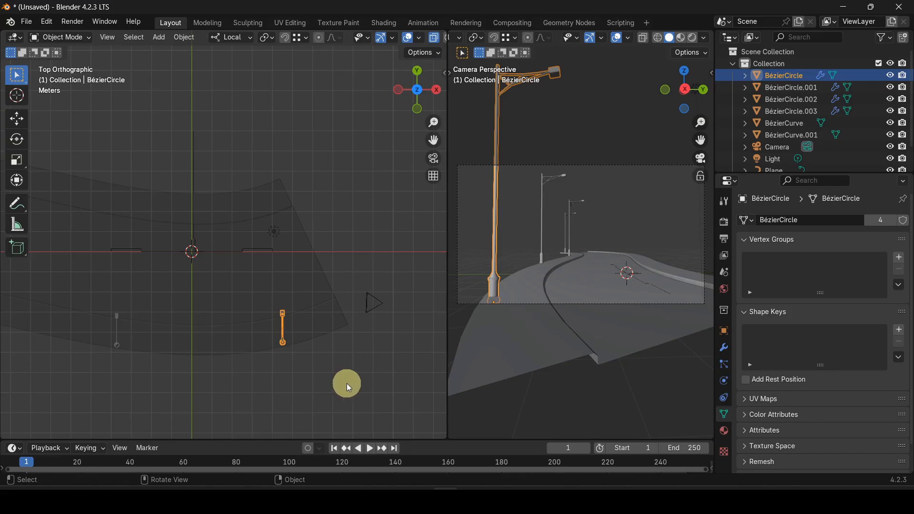
key("r")
left_click(326, 353)
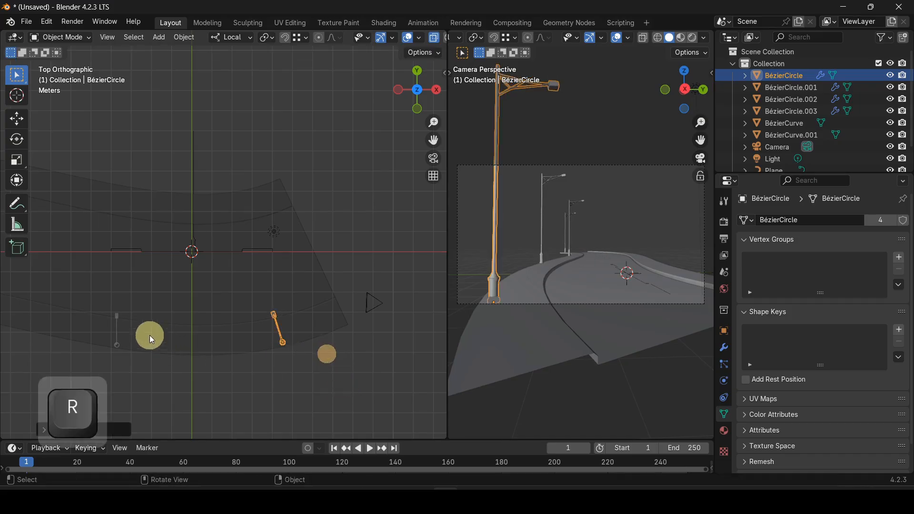
Step: Rotate the second street light on the same edge slightly so its arm is perpendicular to the road's curve
left_click(119, 327)
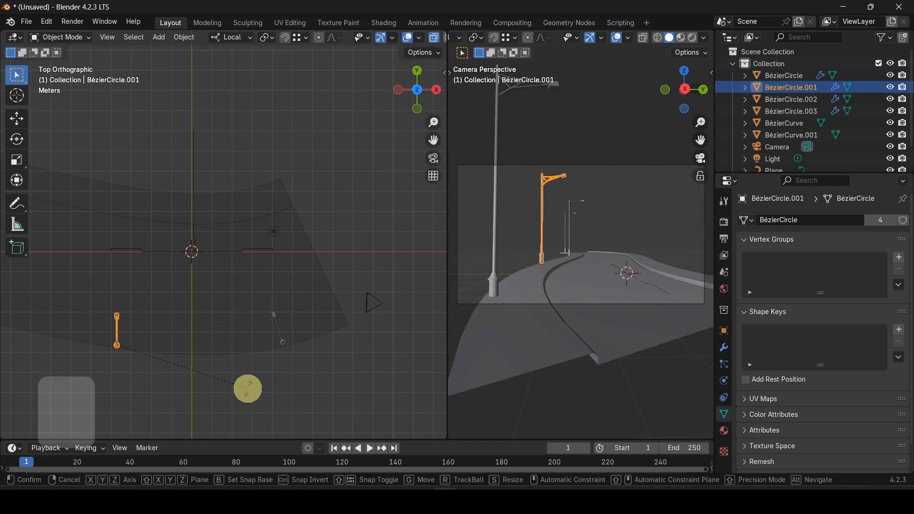
key("r")
left_click(270, 418)
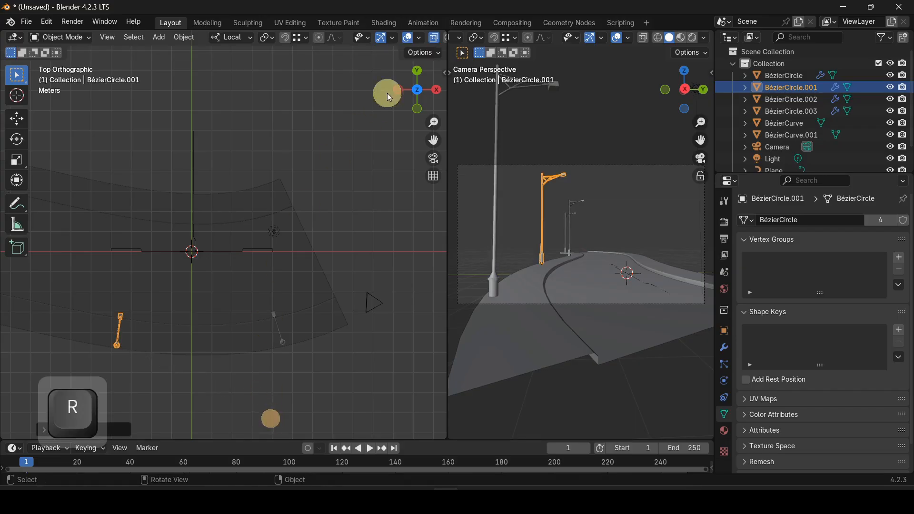
Step: Turn off X-ray in the top-view viewport and switch its shading to wireframe
scroll(200, 38, "down", 3)
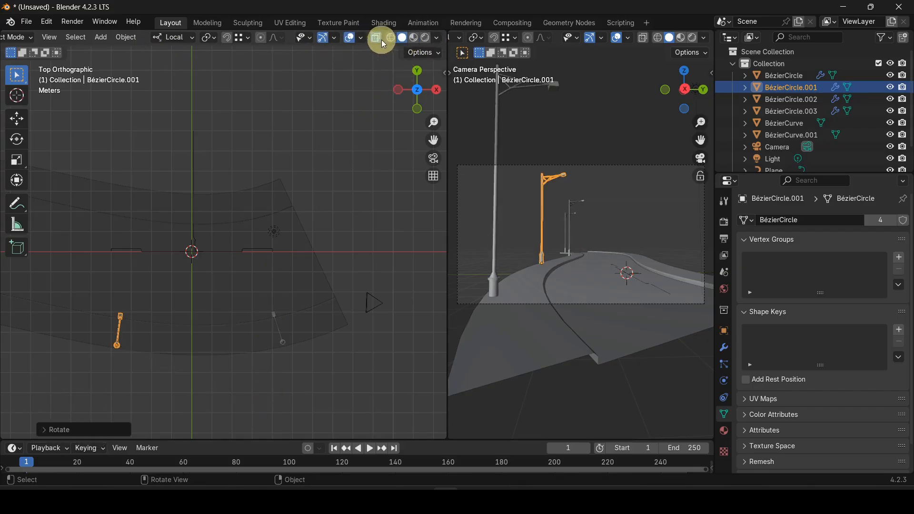
left_click(376, 38)
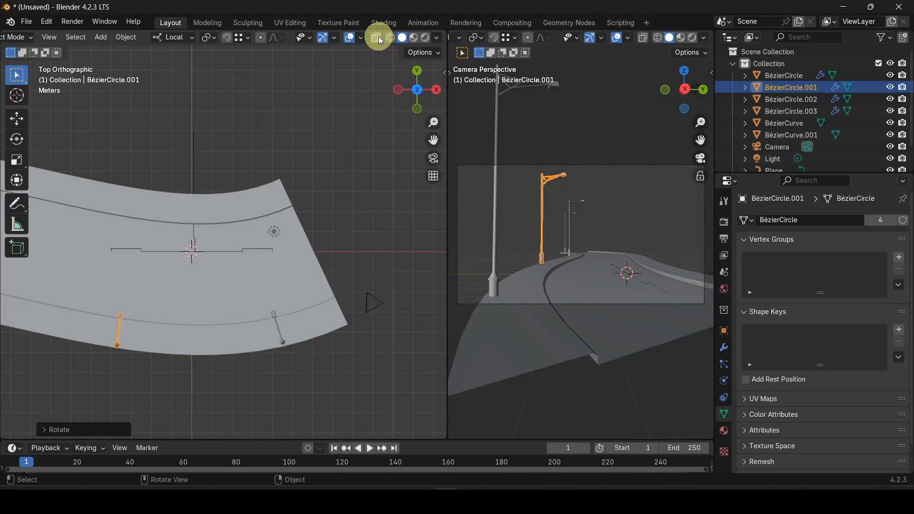
left_click(390, 37)
Step: Rotate the third street light clockwise so its arm lines up with the road's cross lines
middle_click_drag(90, 249, 212, 236, "shift")
middle_click_drag(81, 269, 259, 291, "shift")
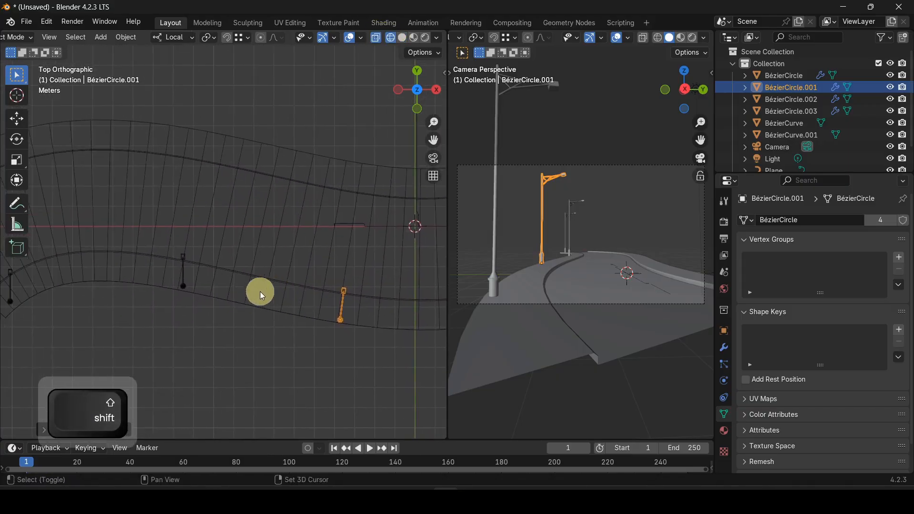
left_click(187, 279)
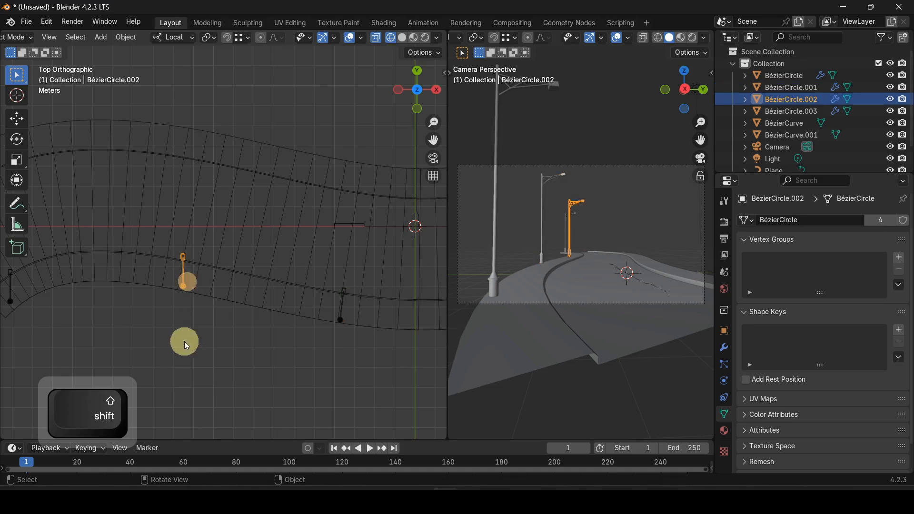
key("r")
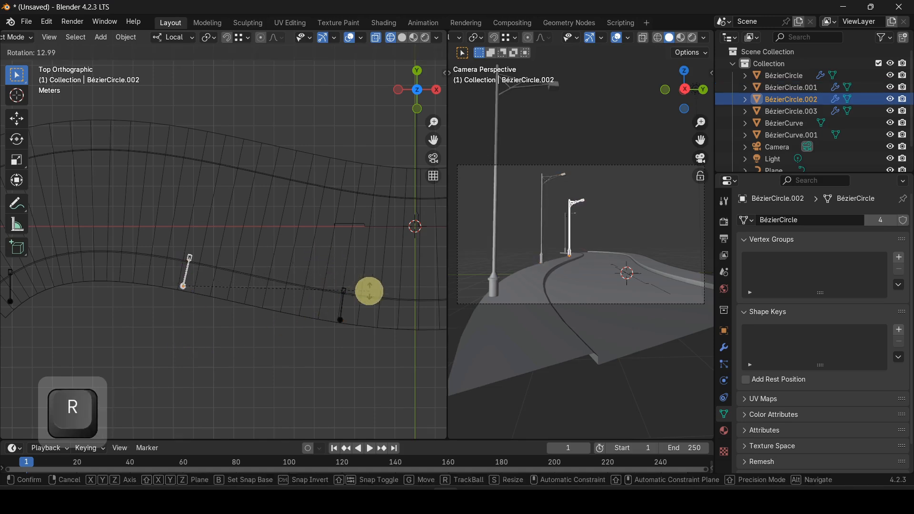
left_click(355, 284)
Step: Rotate the street light at the road's far end counterclockwise so its arm follows the cross lines there
middle_click_drag(117, 285, 316, 268, "shift")
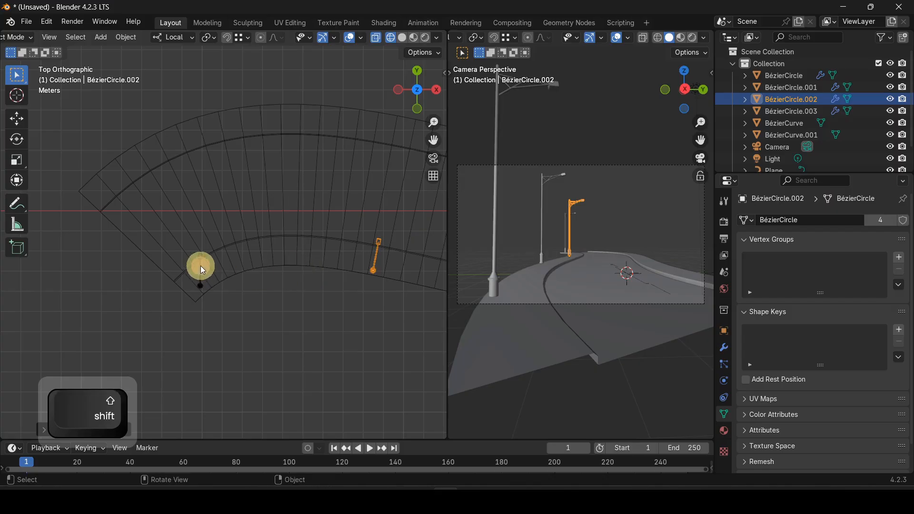
left_click(201, 265)
key("r")
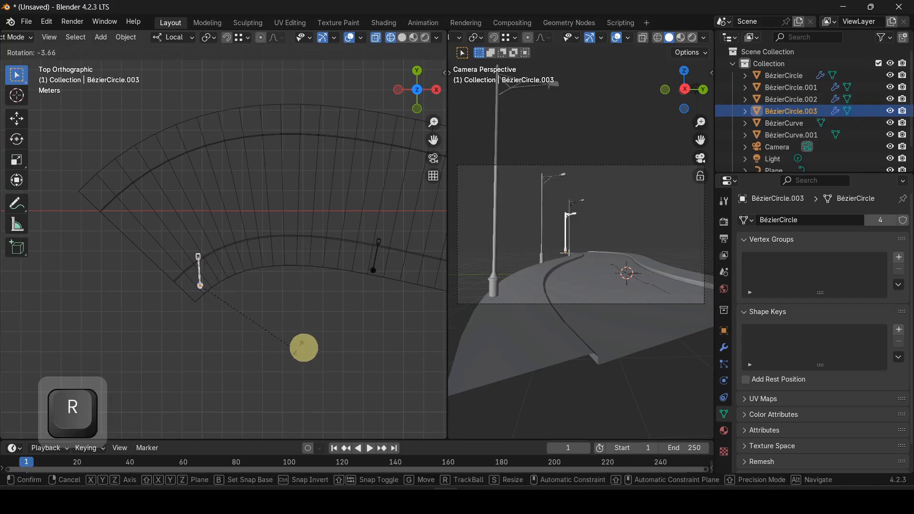
left_click(350, 290)
key("shift+d")
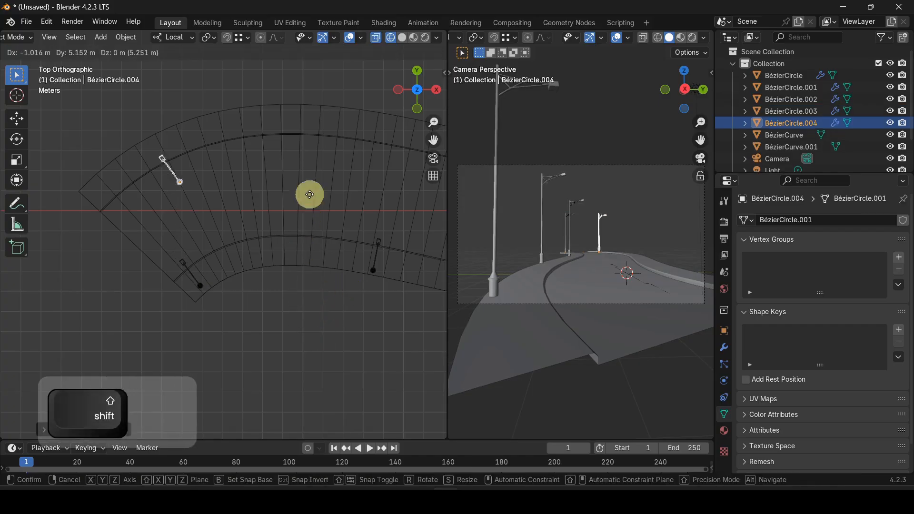
left_click(374, 158)
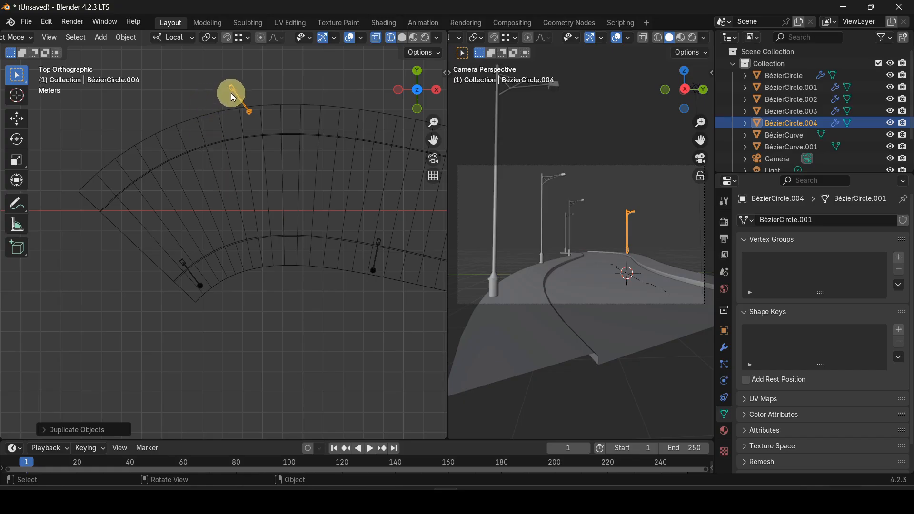
key("r")
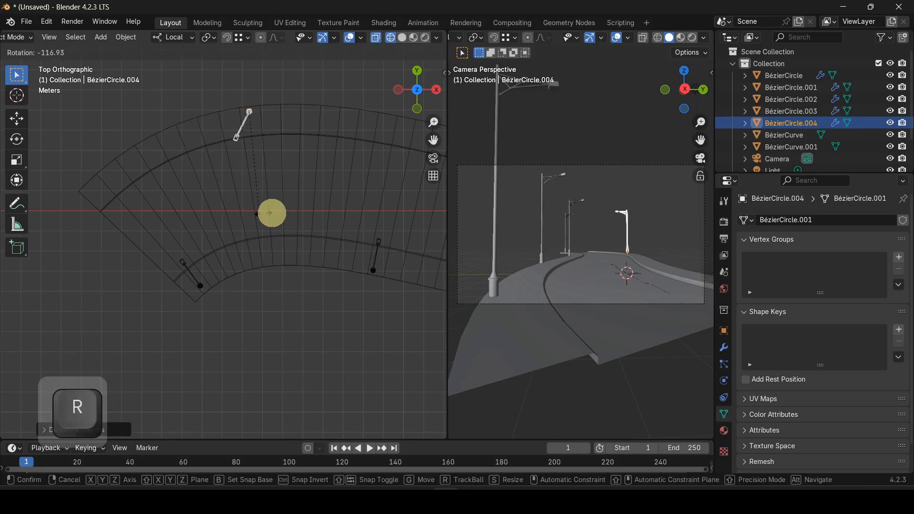
left_click(328, 194)
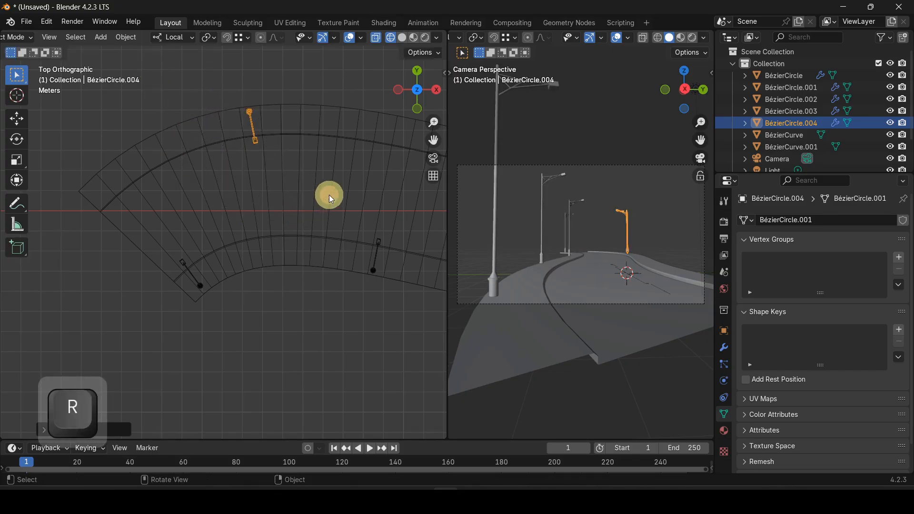
key("Delete")
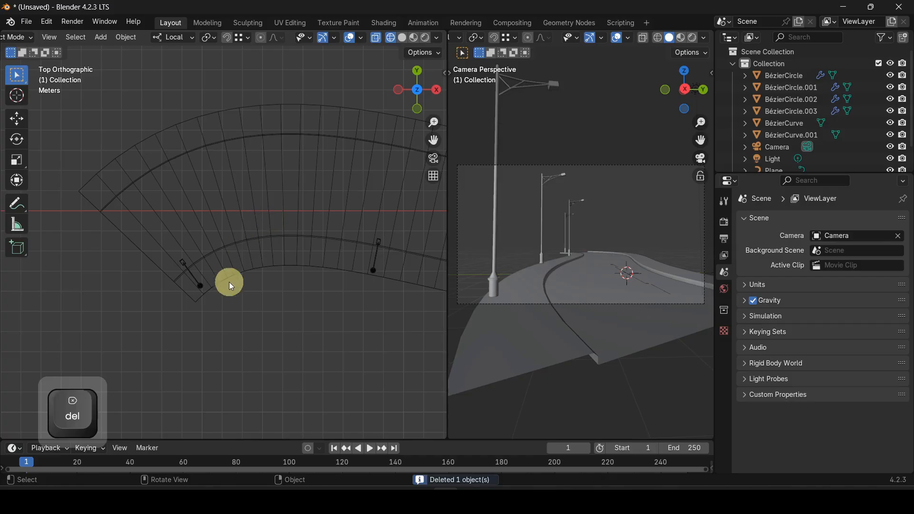
Step: Make a linked duplicate of the far-end street light on the opposite road edge, about 2.4 m in X and 8.7 m in Y away, facing the road
left_click(201, 284)
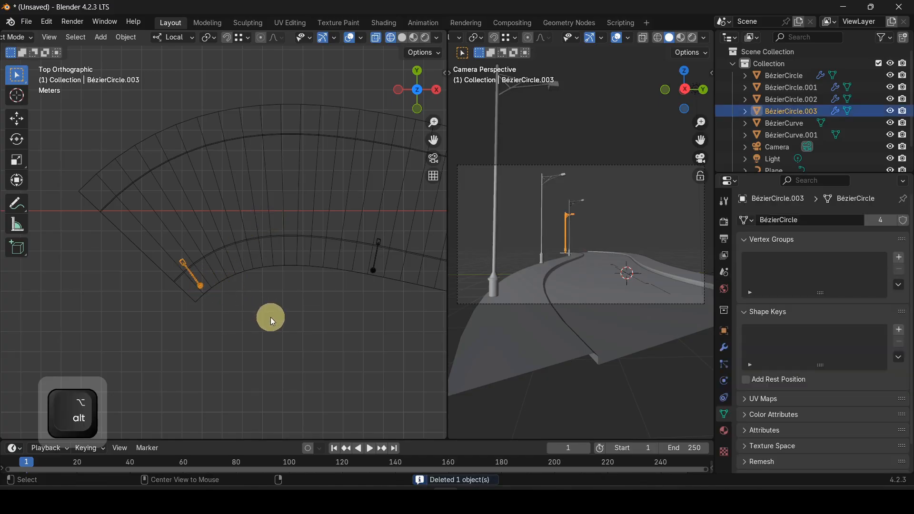
key("alt+d")
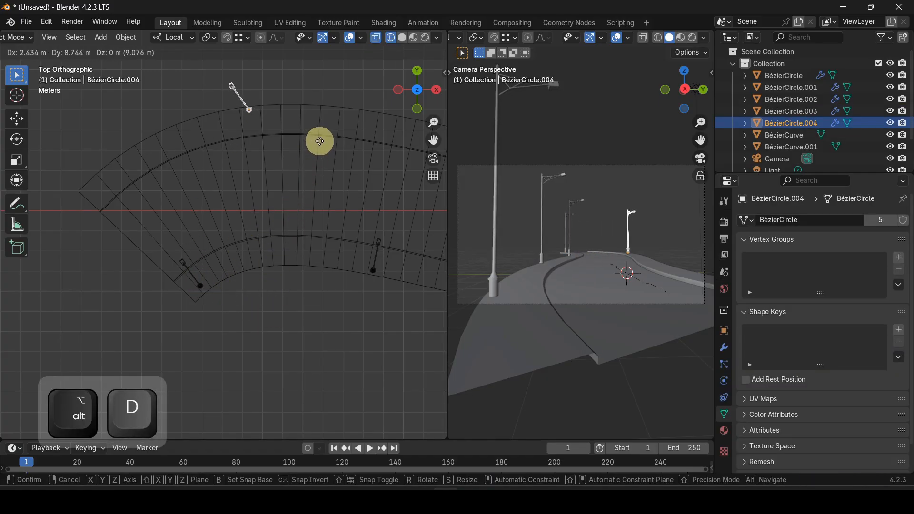
left_click(319, 141)
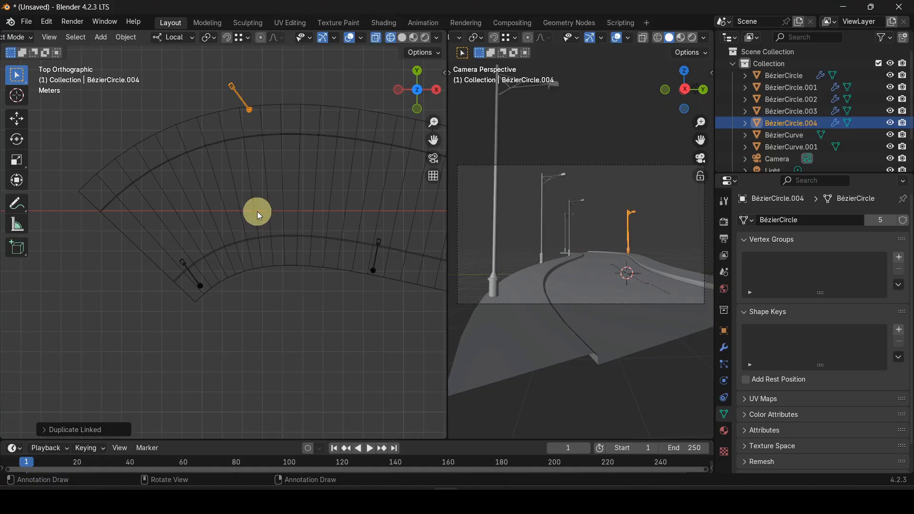
key("r")
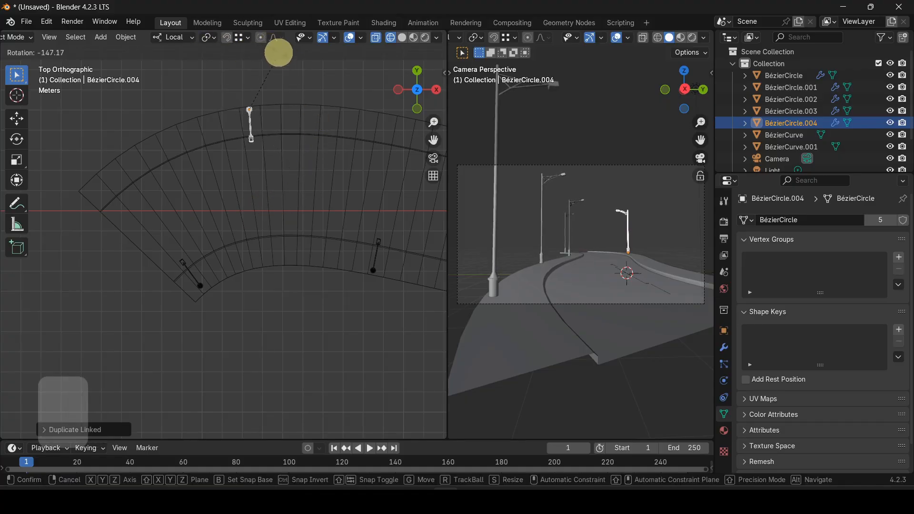
left_click(269, 67)
Step: Add a linked duplicate of that light closer to the camera on the same edge and rotate it about 16 degrees
middle_click_drag(313, 242, 128, 245, "shift")
key("alt+d")
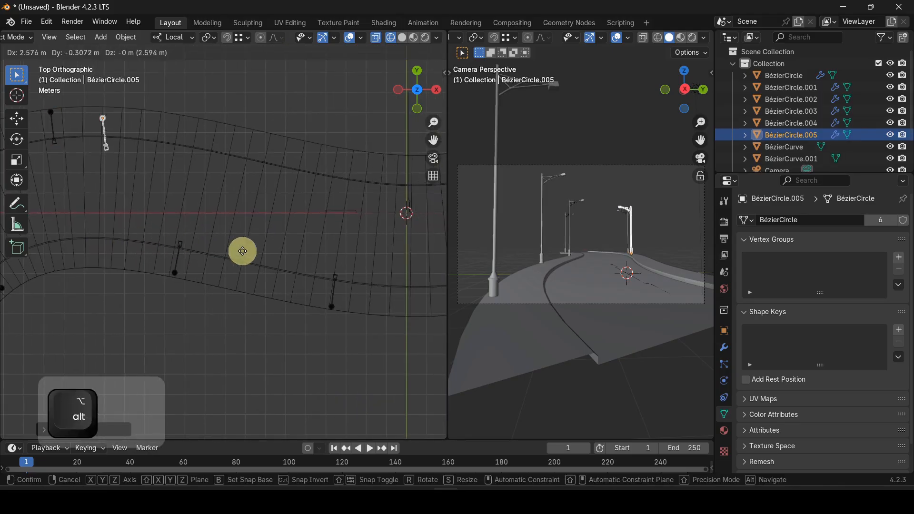
left_click(371, 267)
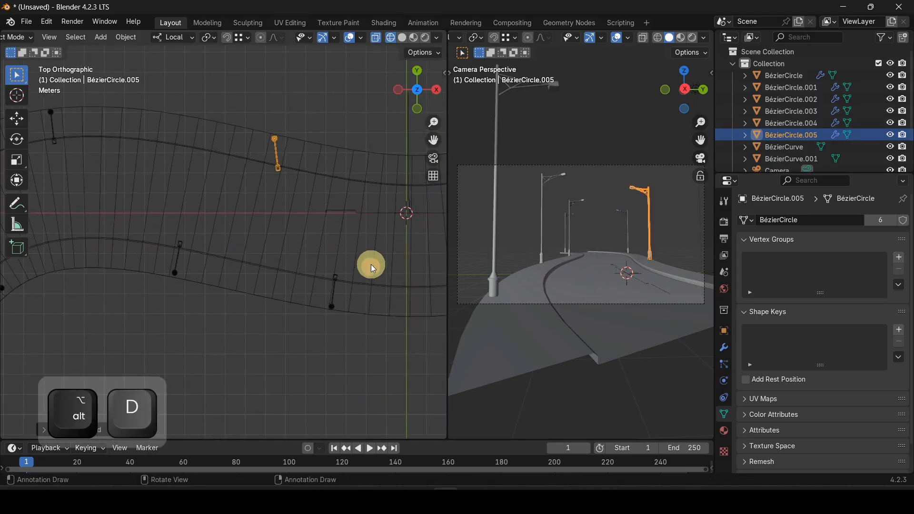
key("r")
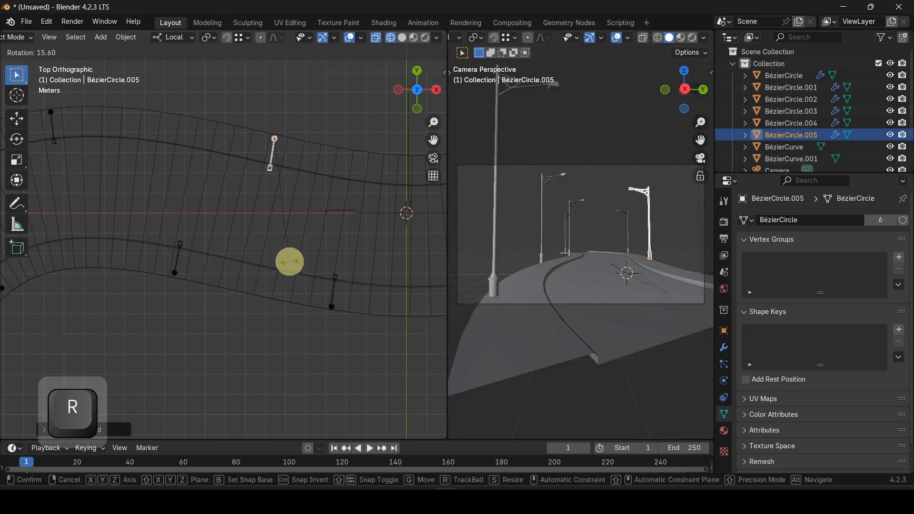
left_click(291, 262)
Step: Place another linked duplicate about 6.8 m further along that edge, turn its arm across the road, and deselect it
middle_click_drag(315, 246, 107, 246, "shift")
key("alt+d")
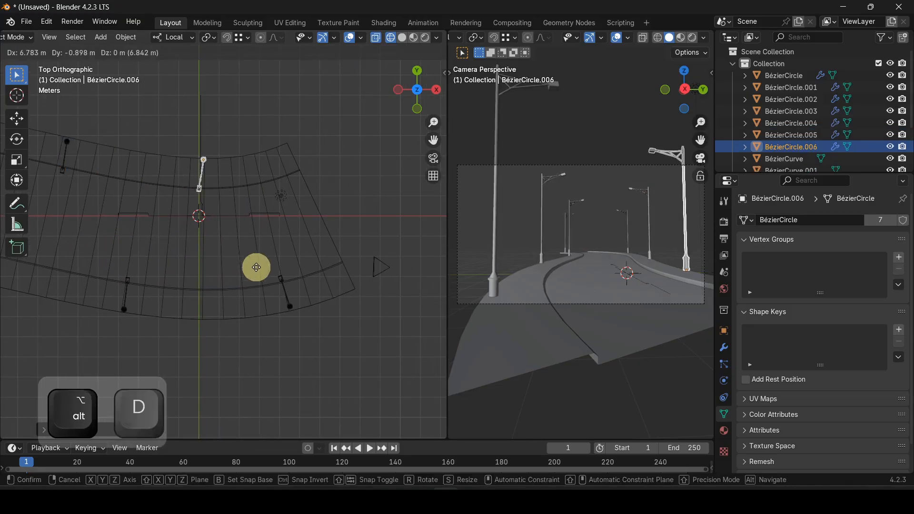
left_click(256, 264)
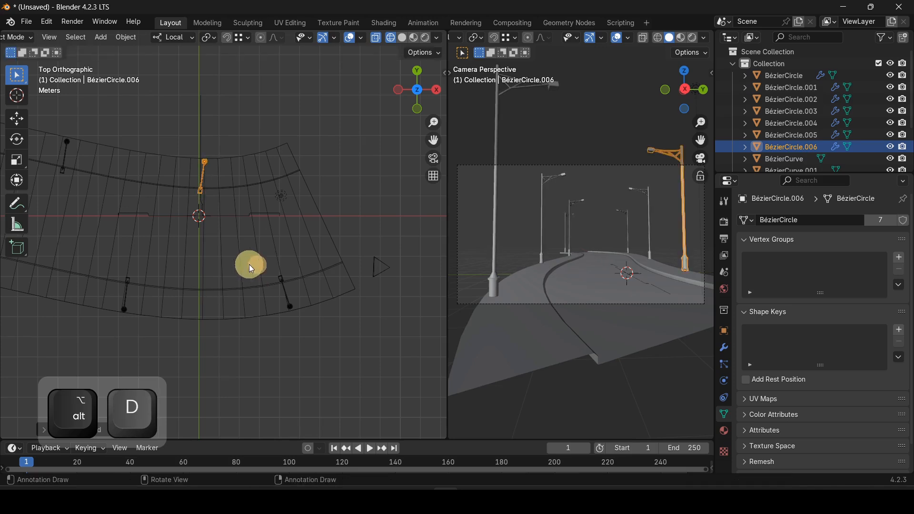
key("r")
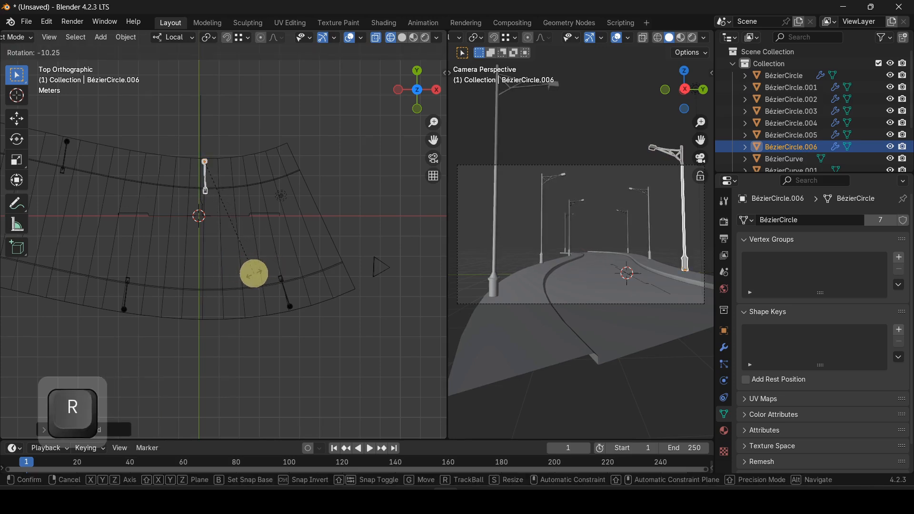
left_click(259, 275)
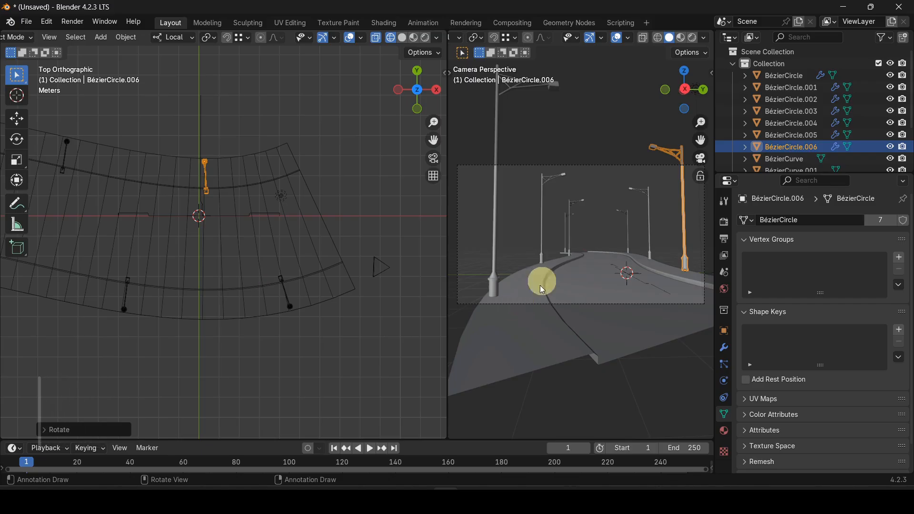
left_click(372, 204)
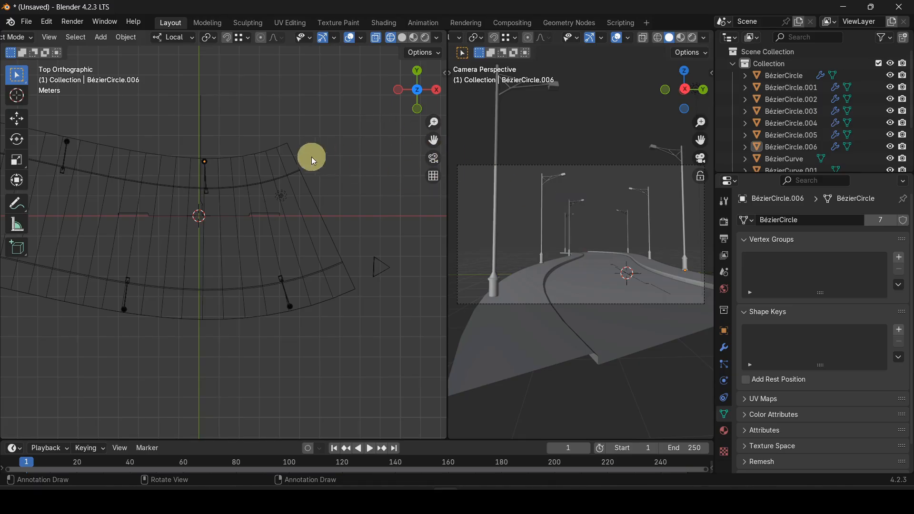
key("shift+a")
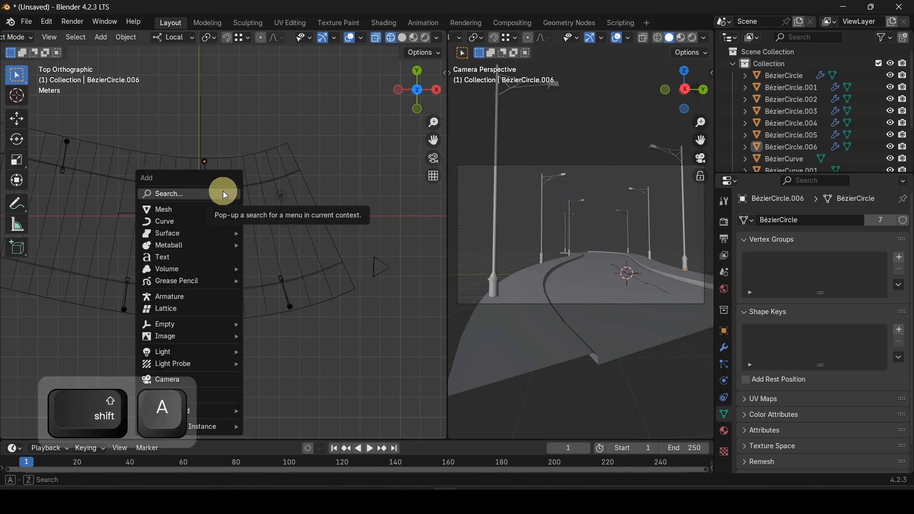
key("Escape")
scroll(231, 199, "down", 3)
scroll(228, 220, "down", 1)
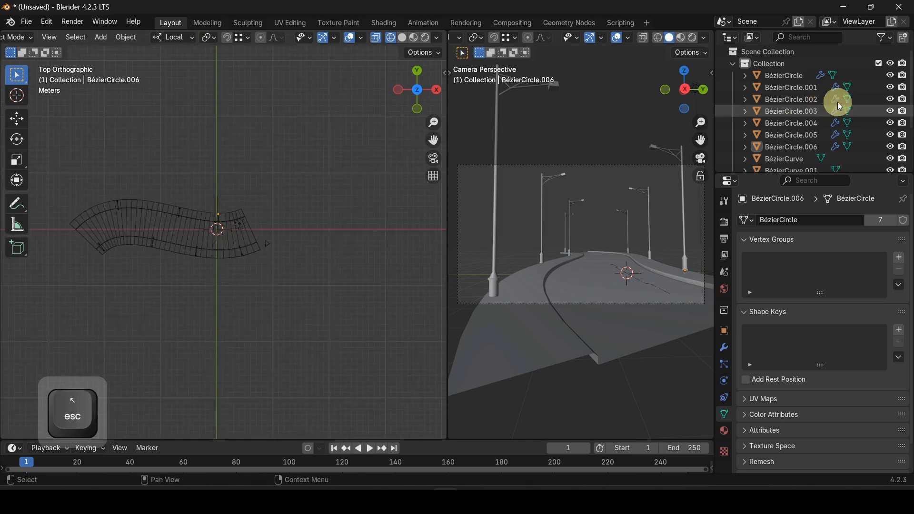
scroll(780, 110, "down", 3)
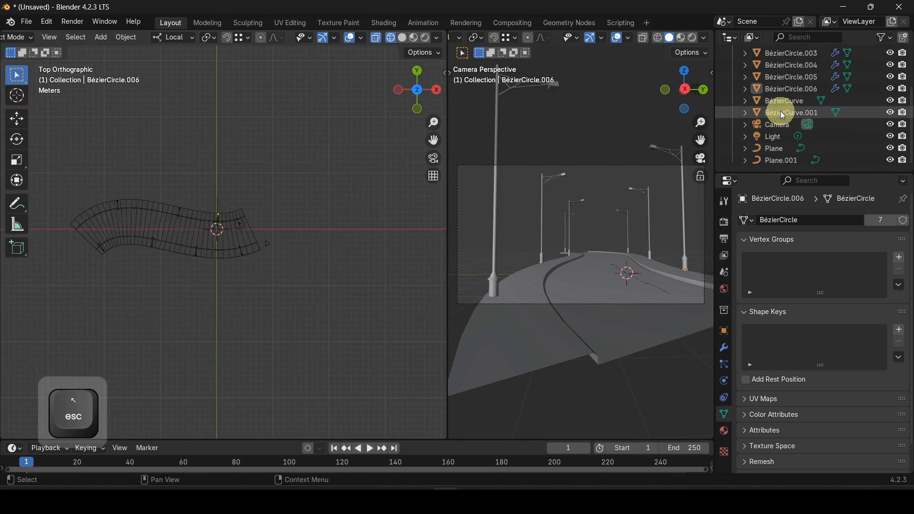
Step: Move the scene's point light about 4.1 m in negative Y onto the lamp head of the street light nearest the camera
left_click(781, 137)
scroll(244, 252, "up", 6)
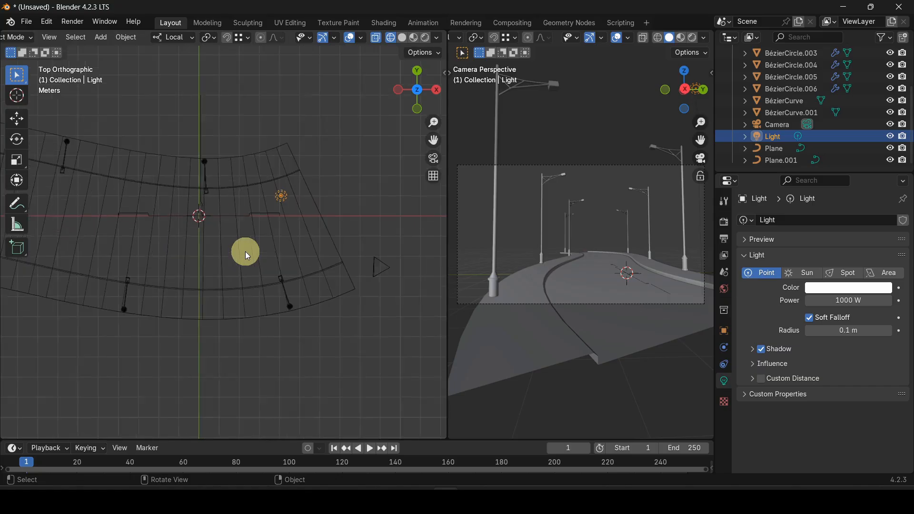
scroll(281, 238, "up", 1)
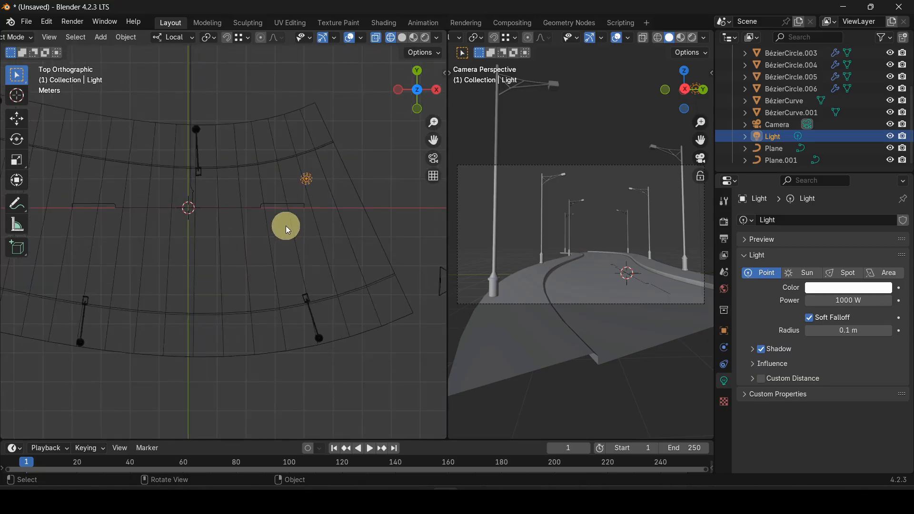
key("g")
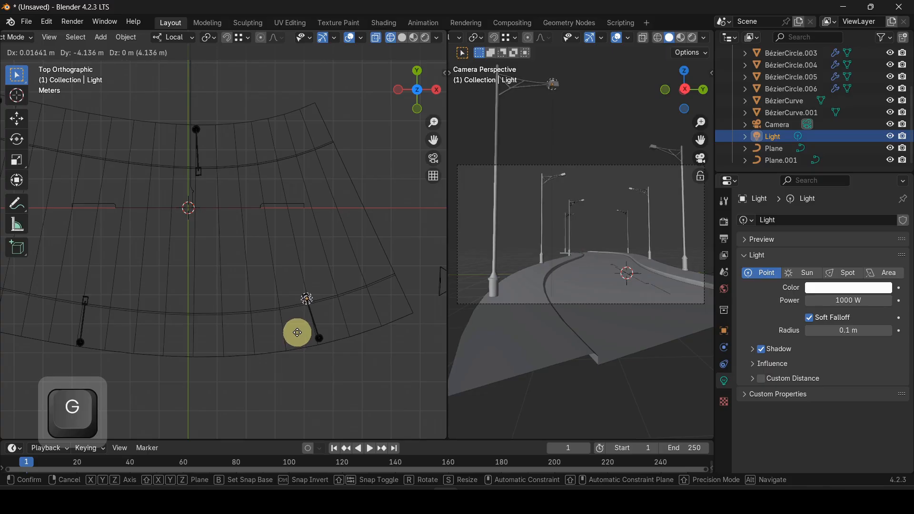
left_click(297, 333)
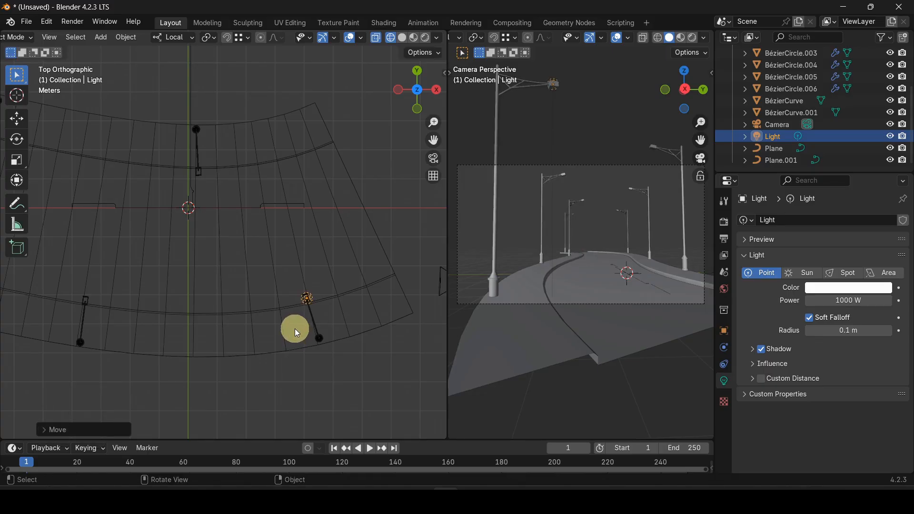
Step: Isolate the nearest street light and the point light in a right side view, leaving only the point light selected
key("KP_3")
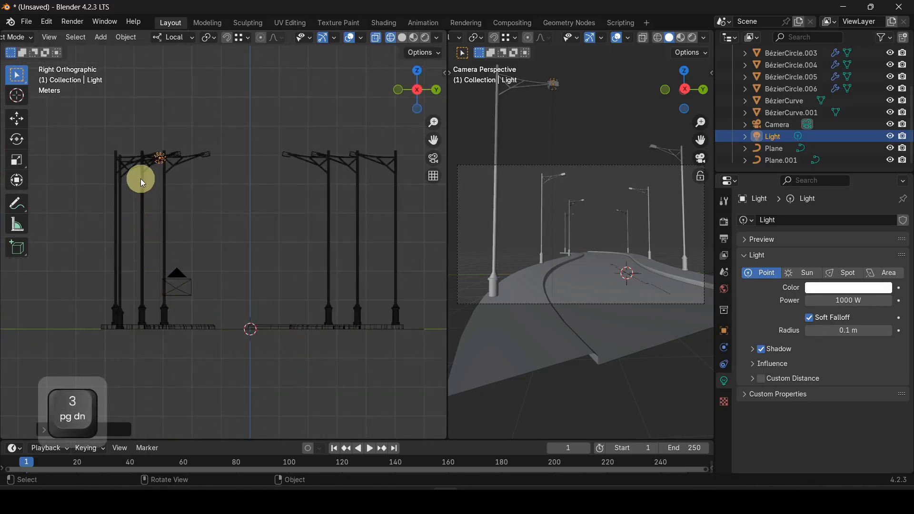
left_click(495, 248, "shift")
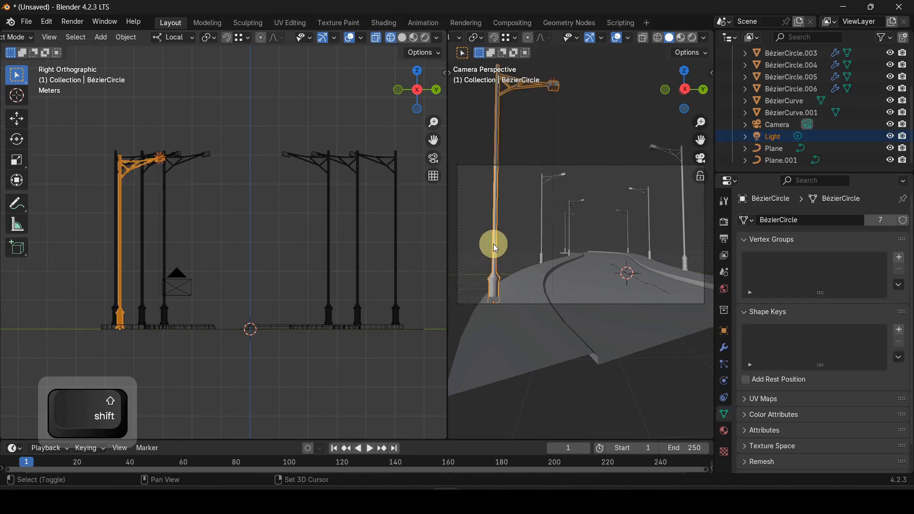
key("shift+h")
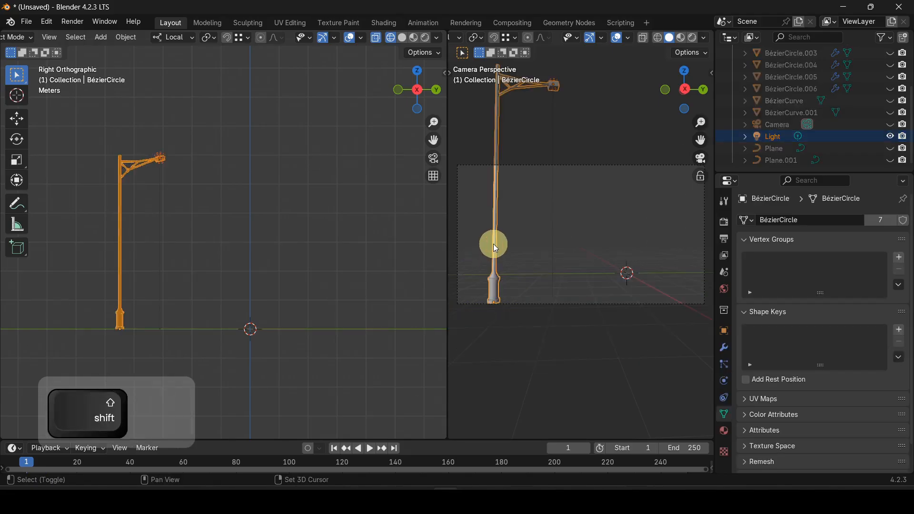
left_click(170, 203)
left_click(162, 184)
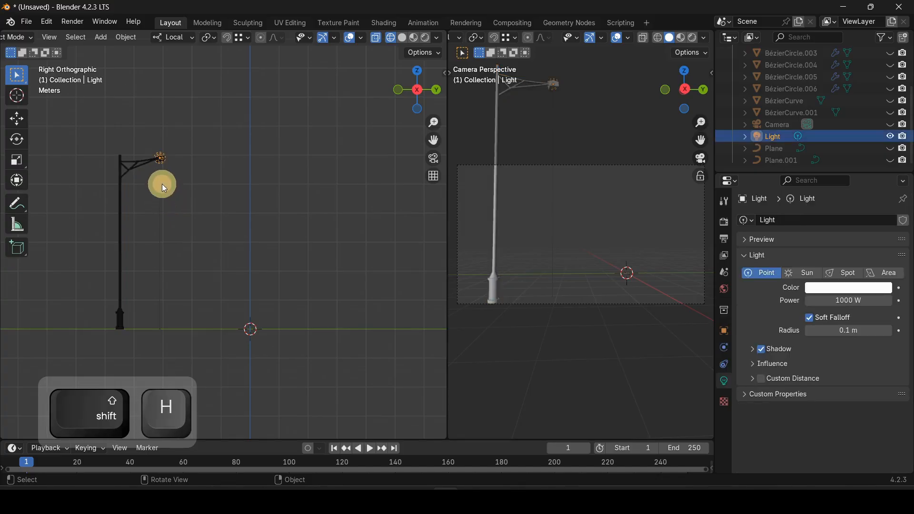
Step: Lower the light about 0.17 m so it sits just beneath the lamp head, and change its type to Spot
key("KP_Decimal")
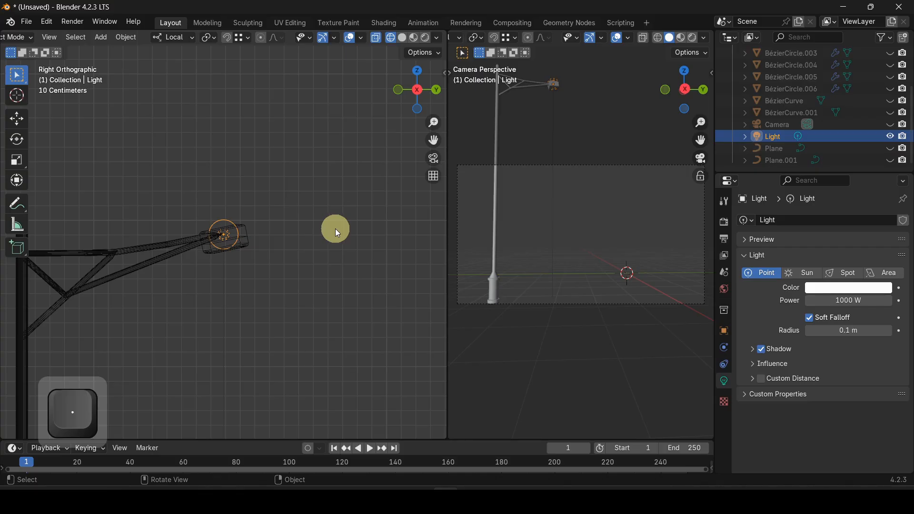
key("g")
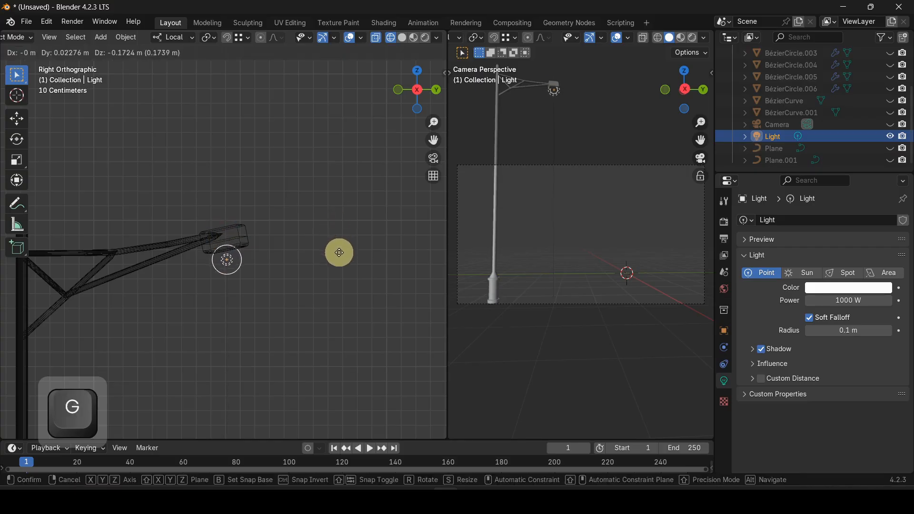
left_click(339, 252)
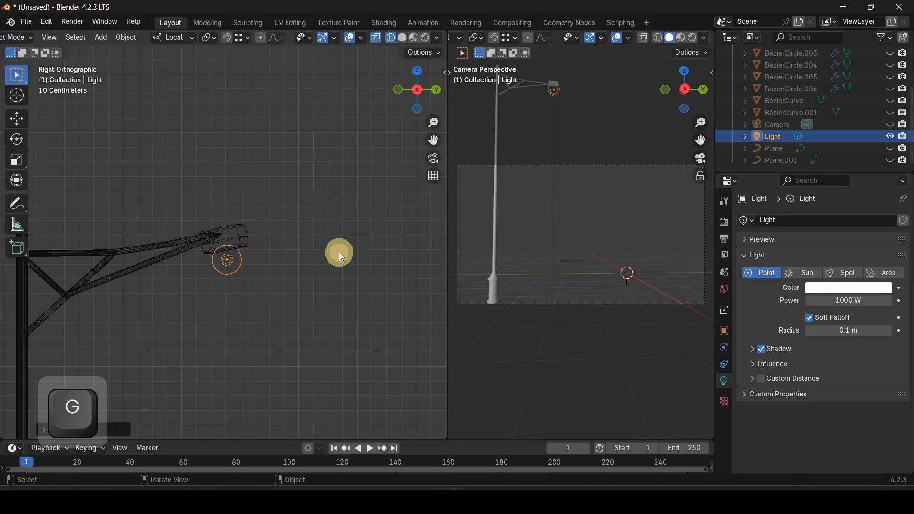
left_click(838, 279)
scroll(258, 317, "down", 4)
scroll(257, 311, "down", 7)
scroll(256, 310, "up", 5)
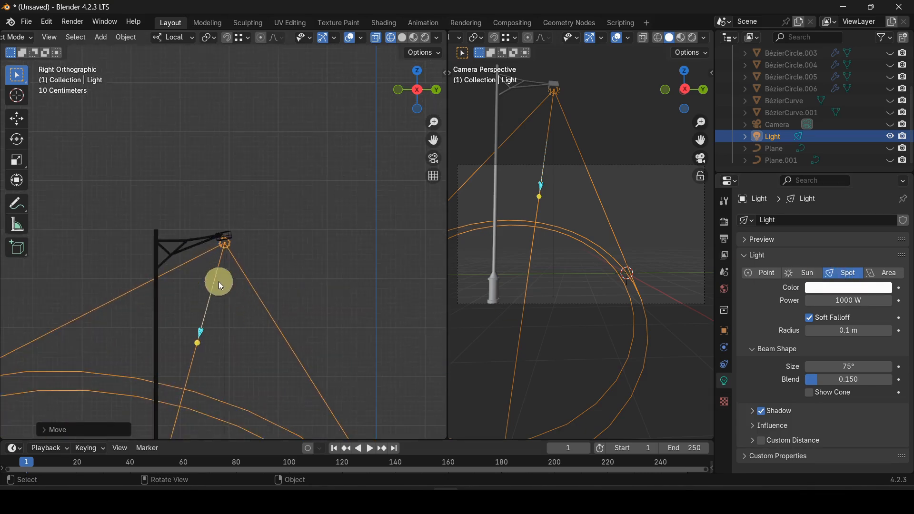
Step: Set the spot light's X, Y and Z rotation to 0° so it points straight down
key("n")
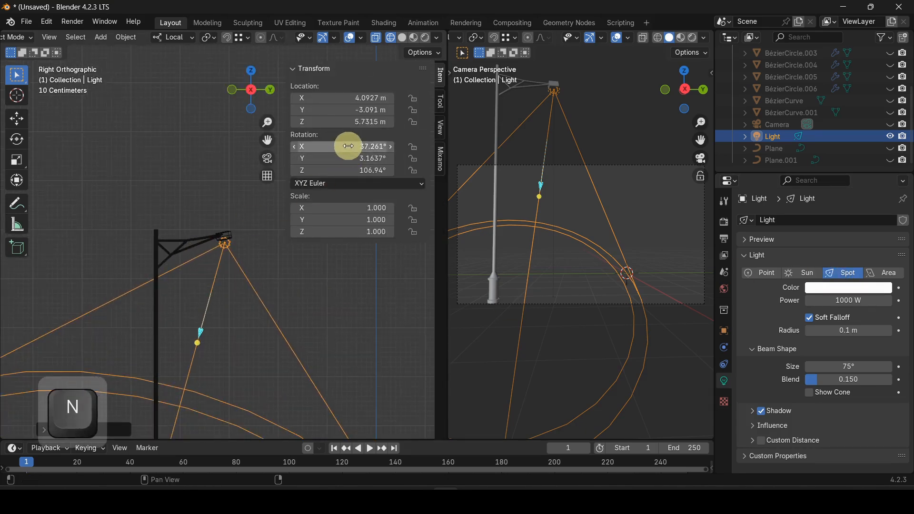
double_click(359, 146)
type("0")
key("Return")
double_click(369, 158)
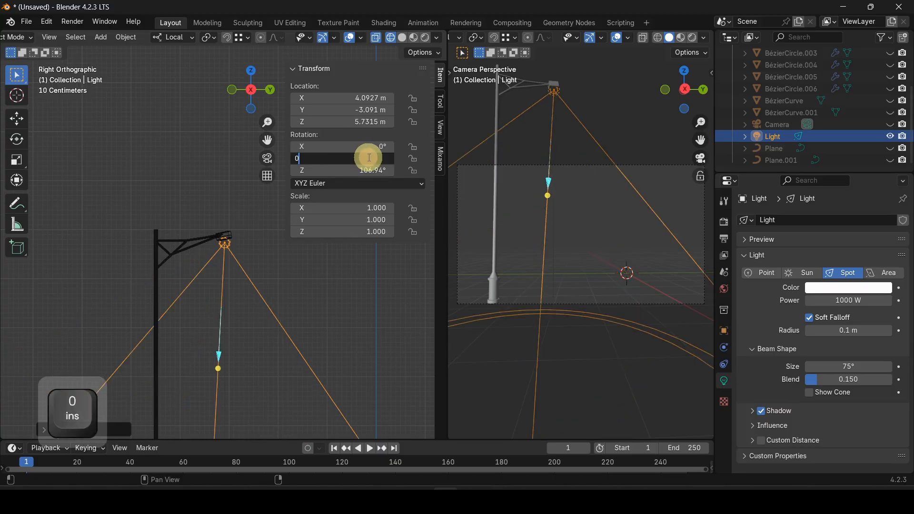
type("0")
key("Return")
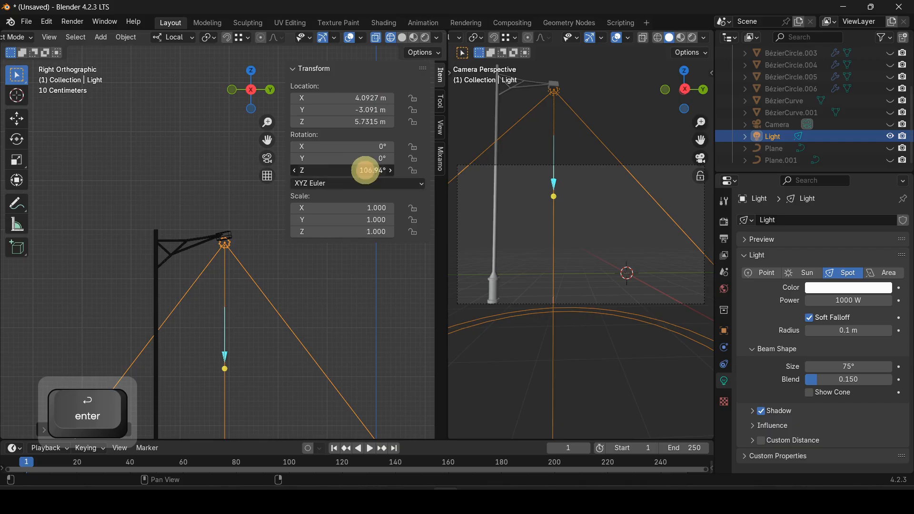
type("0")
key("Return")
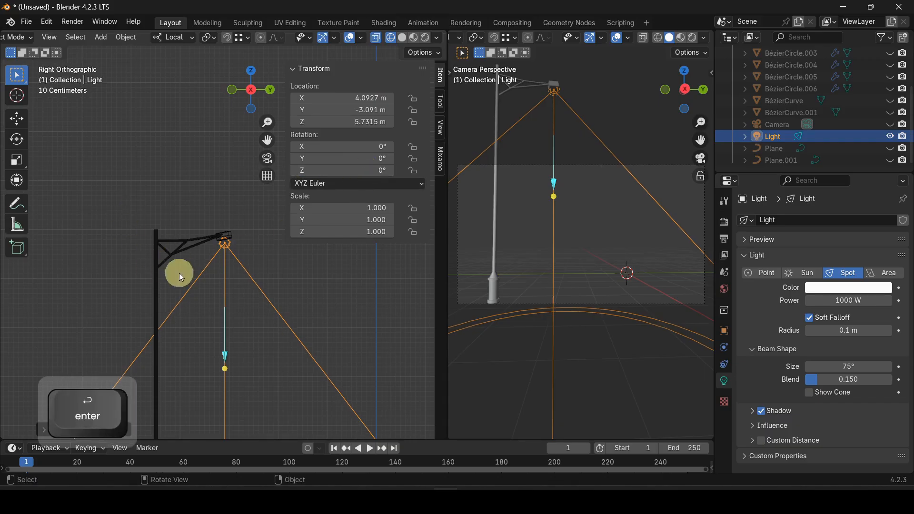
key("n")
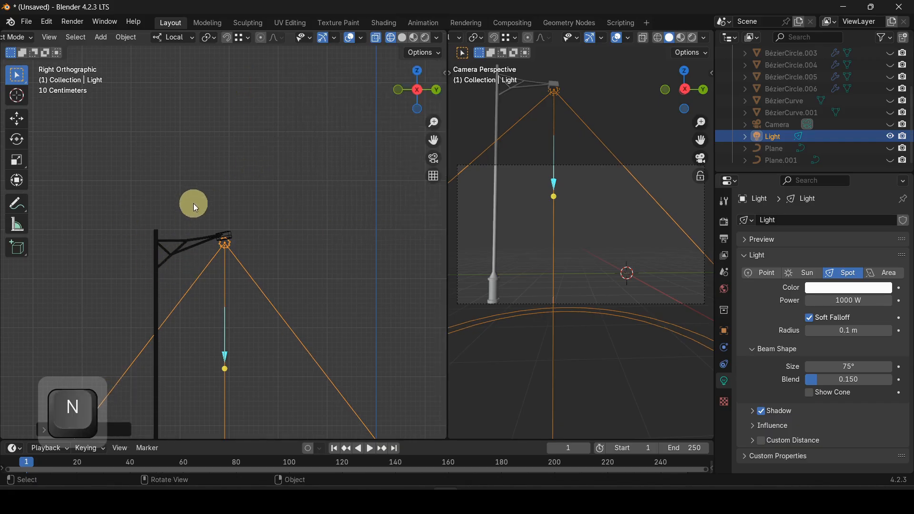
Step: Narrow the spot light's beam size to 40.9°
scroll(208, 237, "down", 5)
scroll(208, 246, "up", 2)
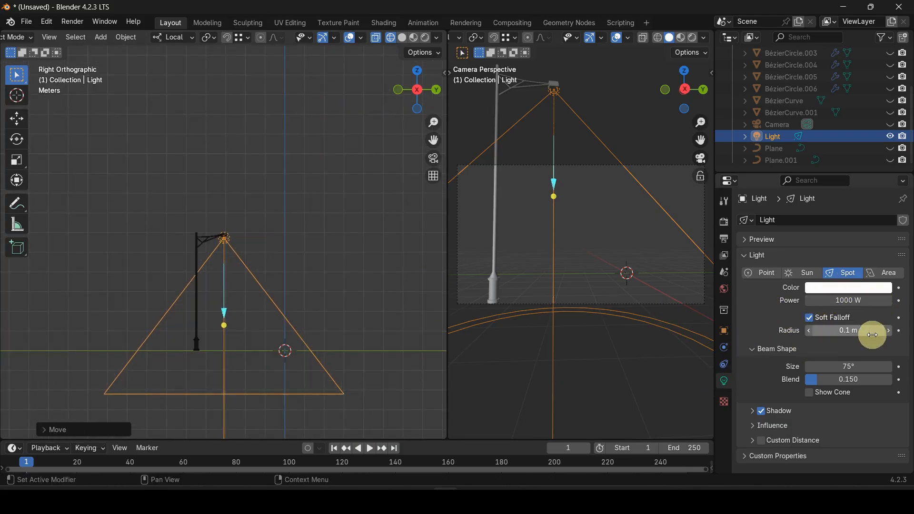
left_click_drag(853, 367, 687, 364)
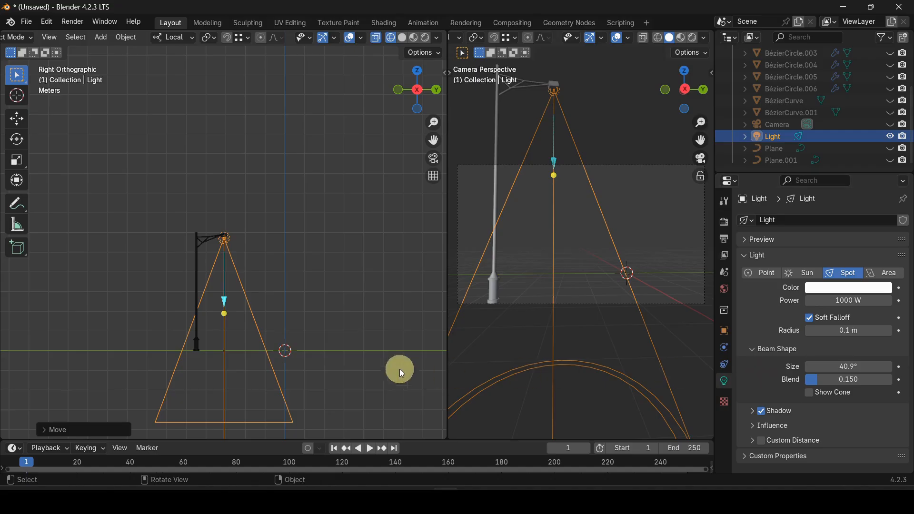
Step: Tilt the spotlight under the lamp head slightly toward the road in the right side view
scroll(206, 255, "up", 10)
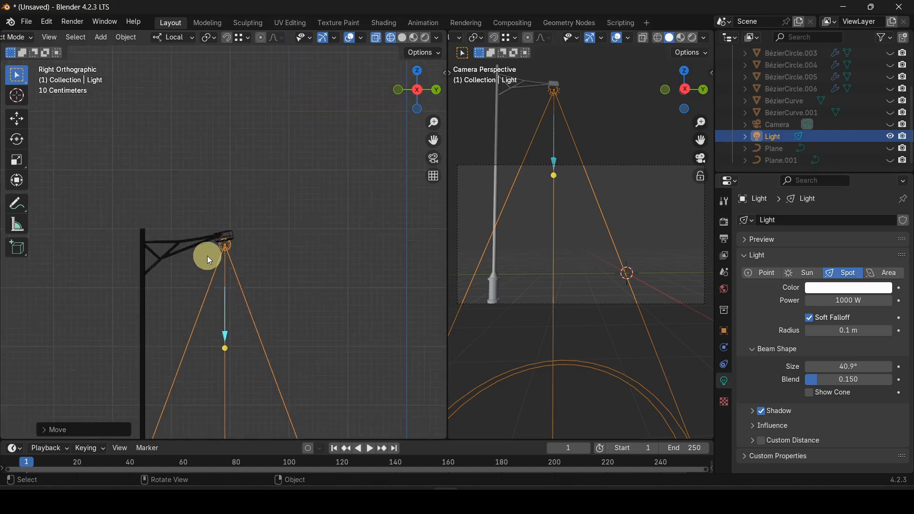
key("r")
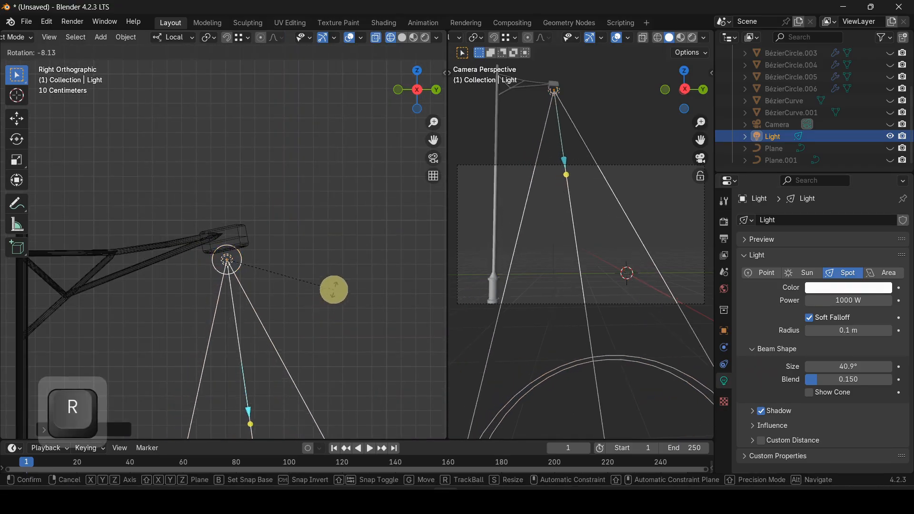
left_click(296, 273)
scroll(281, 272, "down", 6)
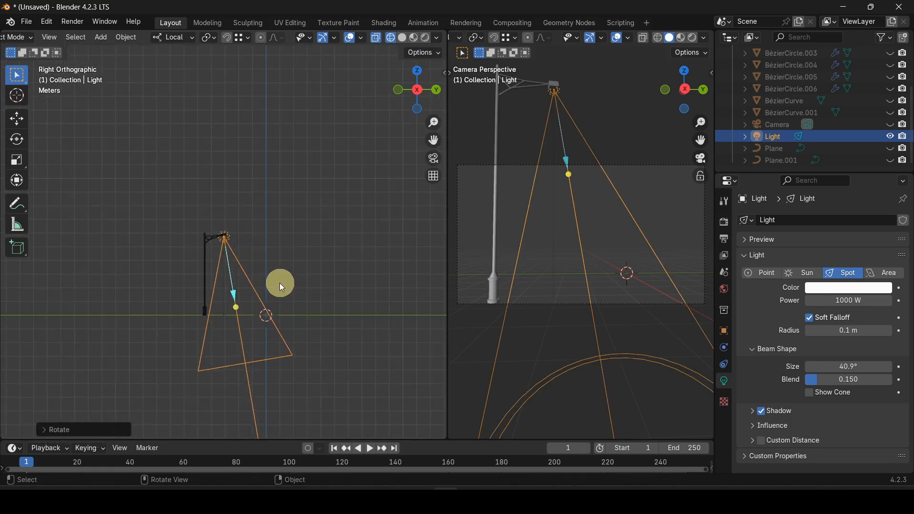
Step: Unhide all objects and rotate the spotlight about -15° in top view to line it up with its lamp arm
key("alt+h")
left_click(252, 276)
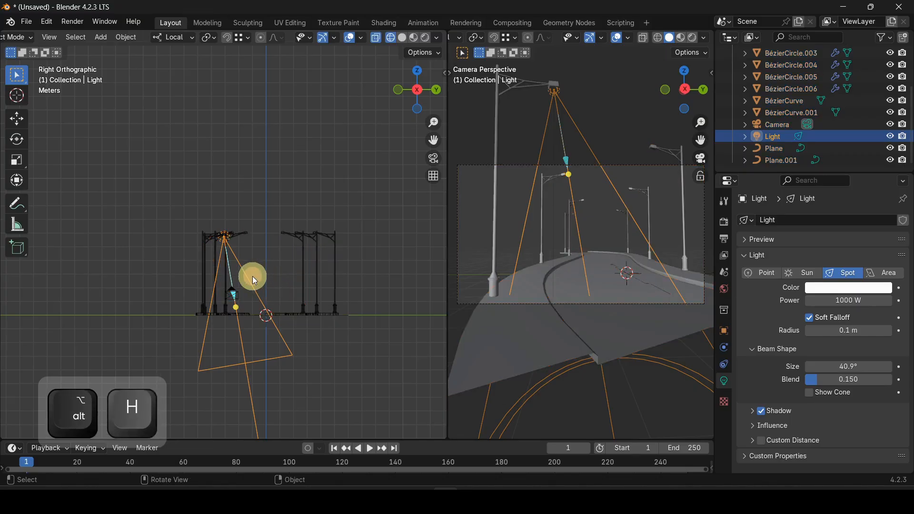
key("KP_7")
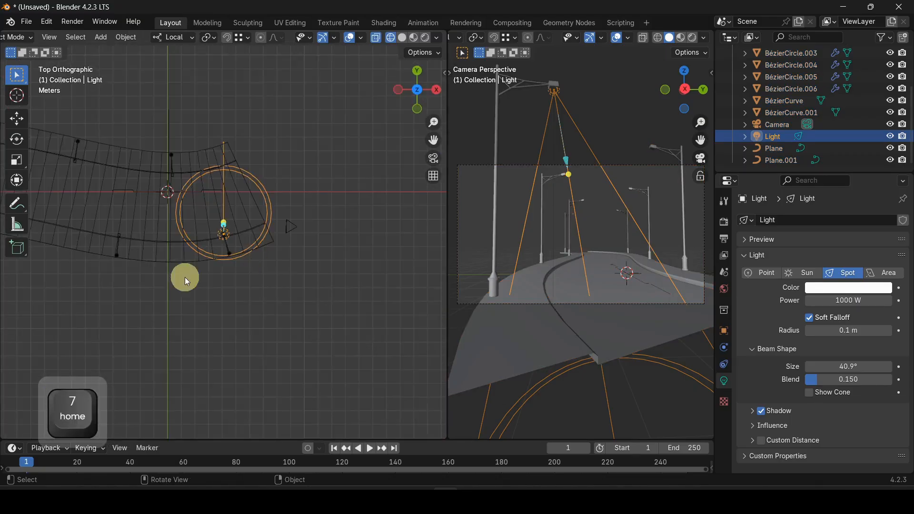
scroll(220, 298, "up", 6)
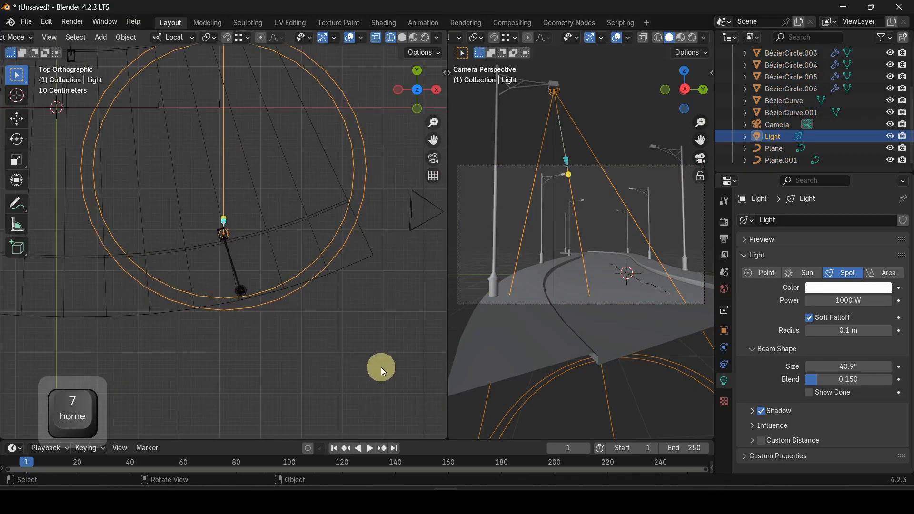
key("r")
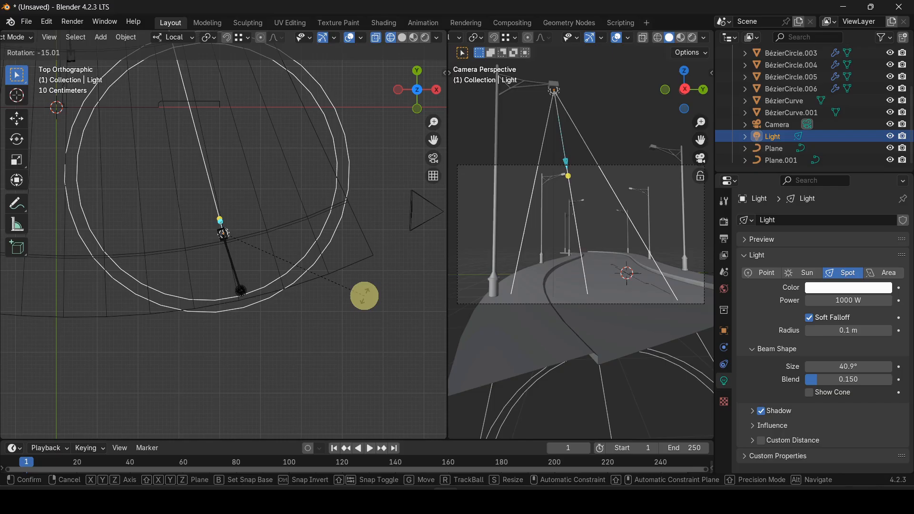
left_click(364, 296)
scroll(365, 295, "down", 4)
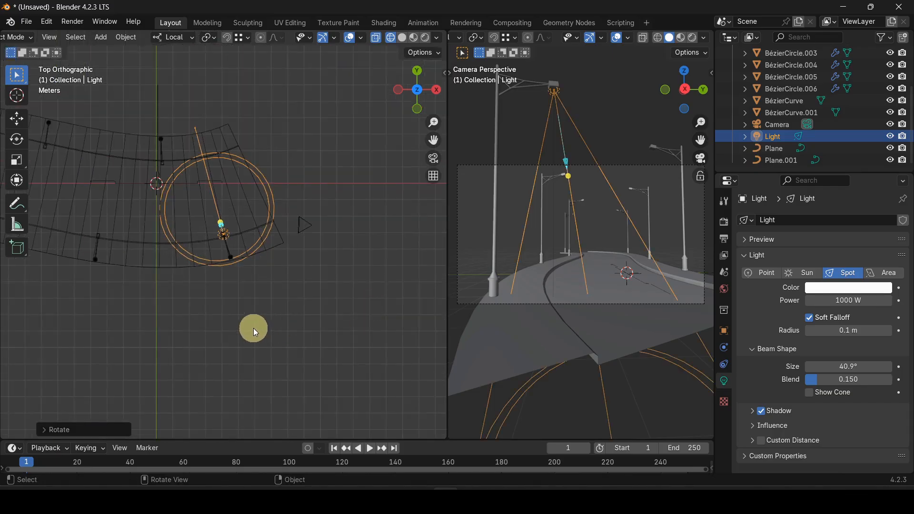
Step: Place a linked duplicate of the spotlight under the second lamp on the same roadside, rotated about 25° to follow its arm
key("alt")
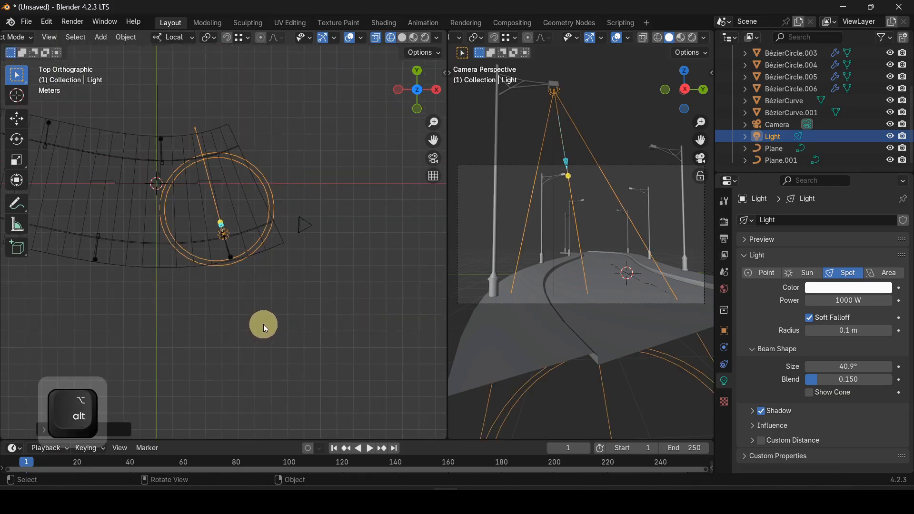
key("alt+d")
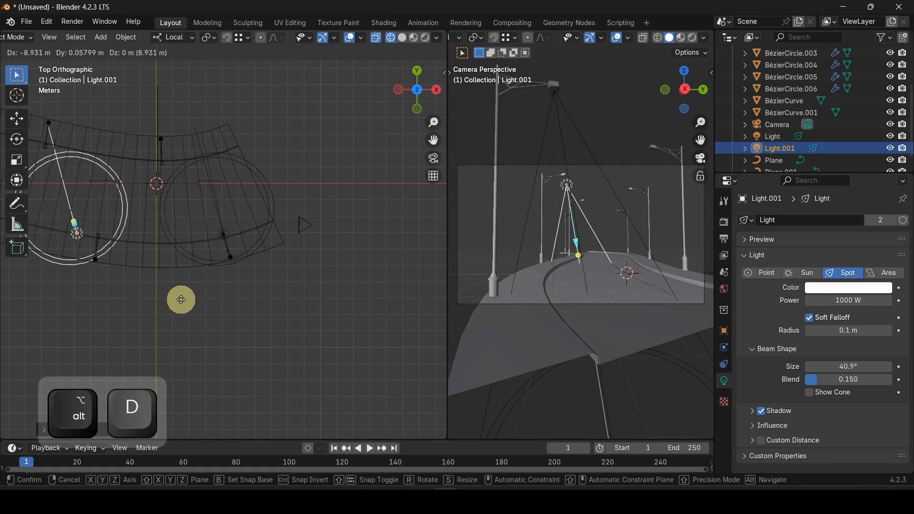
left_click(195, 298)
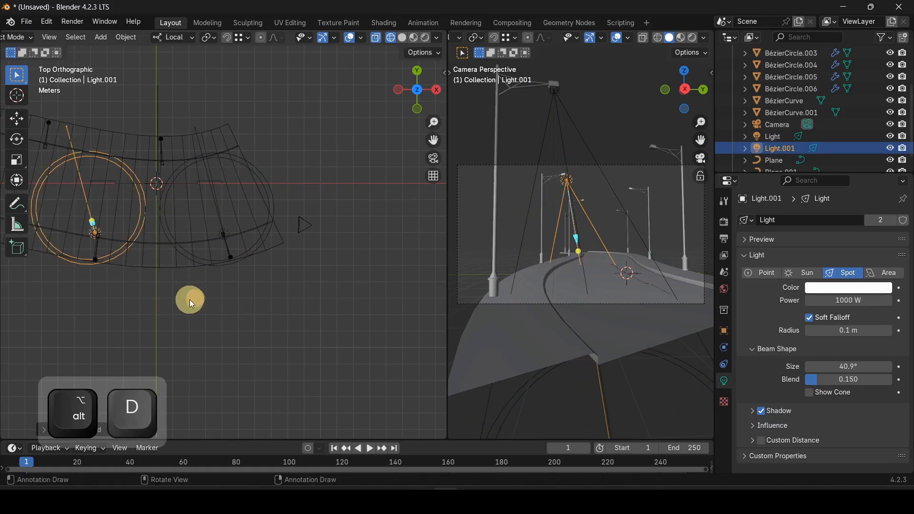
middle_click_drag(161, 294, 265, 324, "shift")
scroll(172, 287, "up", 3)
scroll(201, 286, "up", 3)
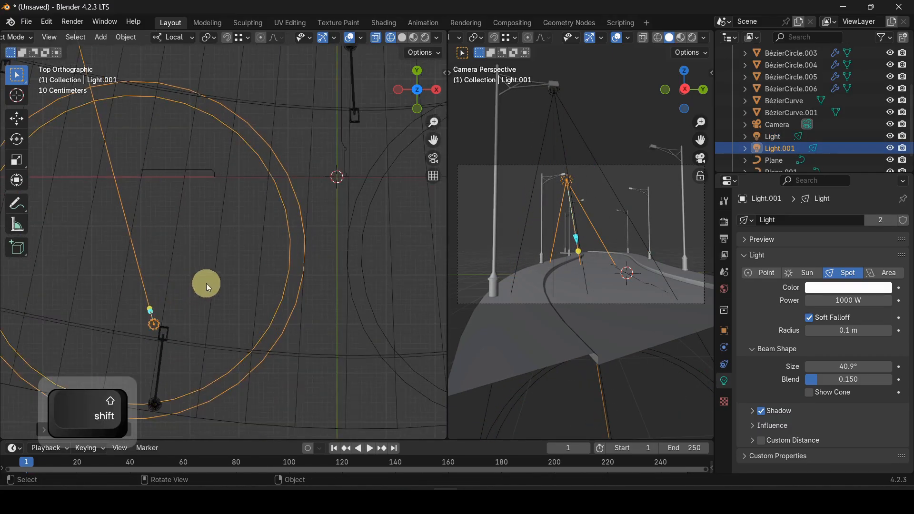
key("g")
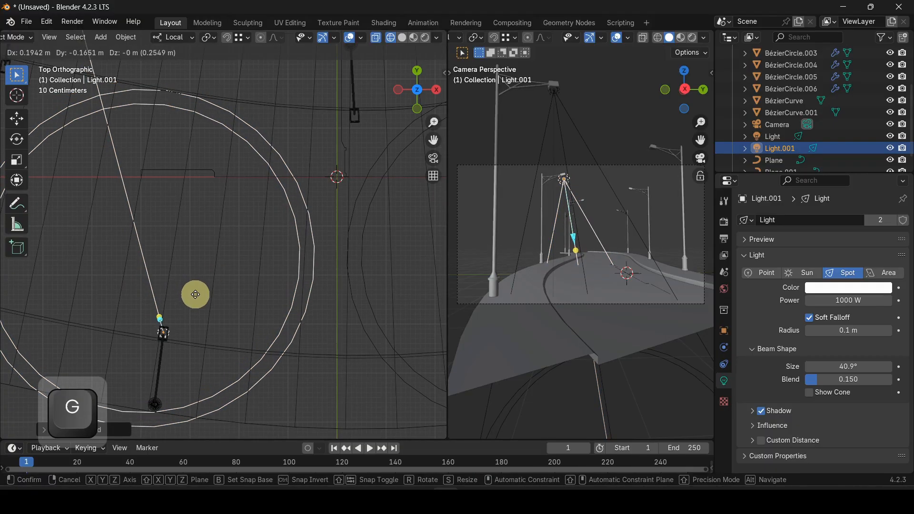
left_click(195, 295)
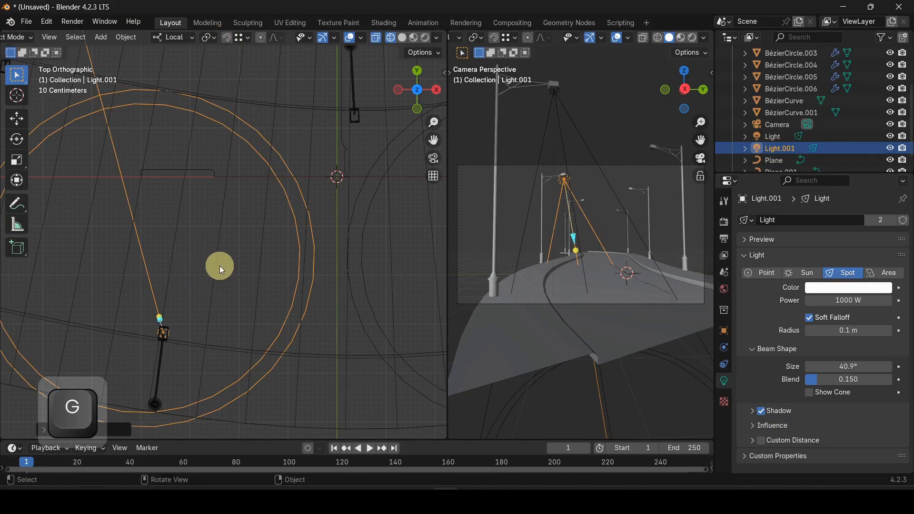
key("r")
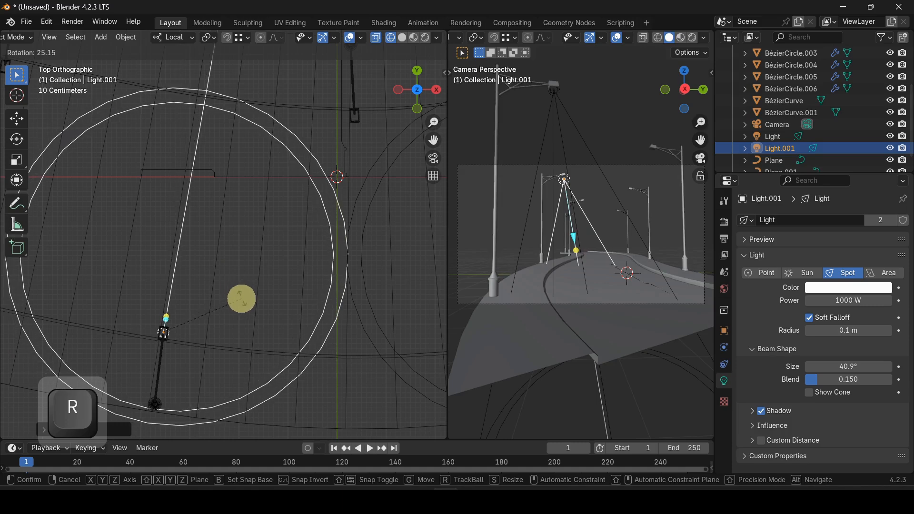
left_click(242, 298)
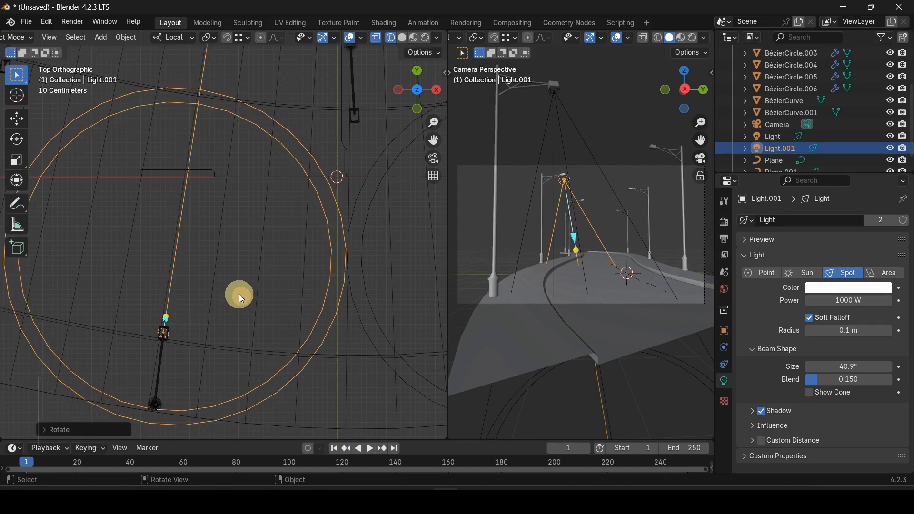
Step: Place another linked spotlight duplicate under the third lamp on the same roadside and rotate it to match the arm
middle_click_drag(157, 295, 10, 261, "shift")
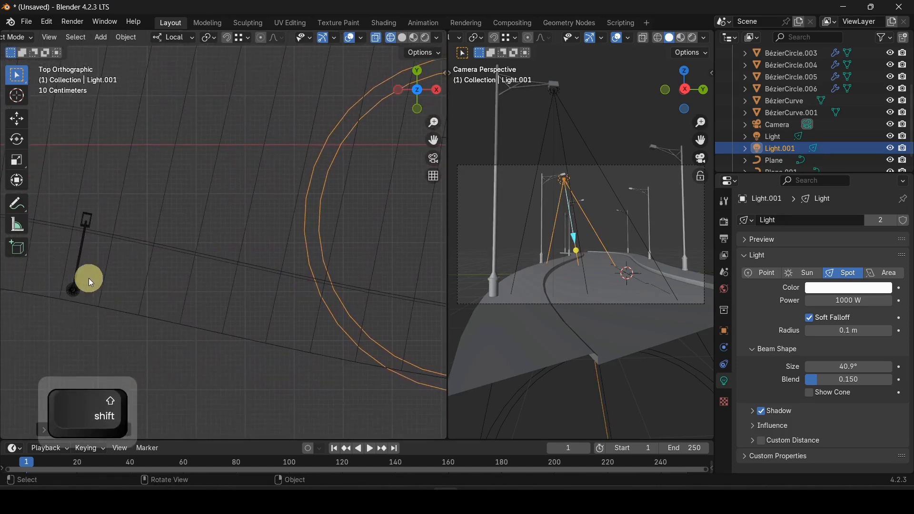
key("alt+d")
left_click(192, 230)
key("r")
left_click(262, 219)
Step: Place a linked spotlight duplicate under the fourth lamp at the road's far end, rotated about -50° to follow its arm
scroll(257, 224, "down", 5)
middle_click_drag(138, 262, 364, 294, "shift")
key("alt+d")
left_click(114, 290)
scroll(113, 288, "up", 6)
key("g")
left_click(259, 300)
key("r")
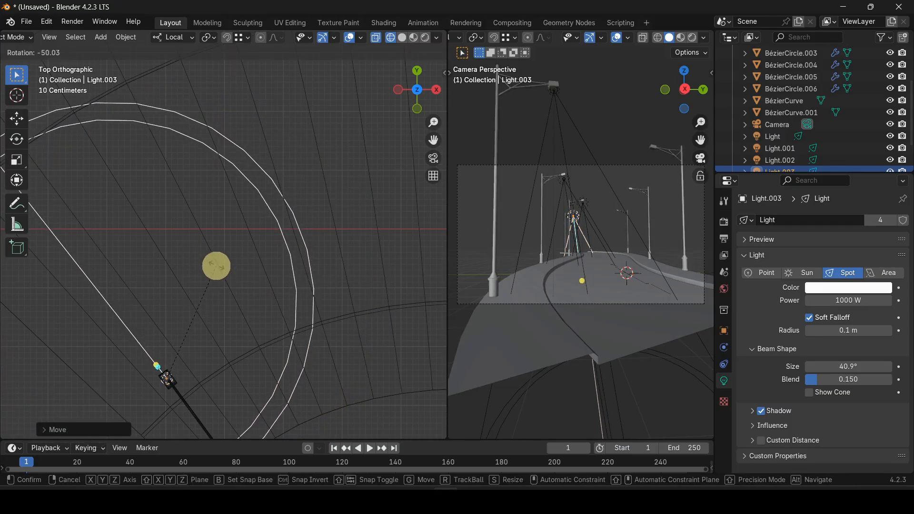
left_click(216, 266)
Step: Place a linked spotlight duplicate under the farthest lamp on the opposite roadside, rotated to face the road
scroll(255, 275, "down", 4)
key("alt+d")
left_click(400, 115)
middle_click_drag(289, 174, 256, 250, "shift")
scroll(256, 250, "up", 6)
key("r")
left_click(369, 87)
scroll(175, 270, "down", 1)
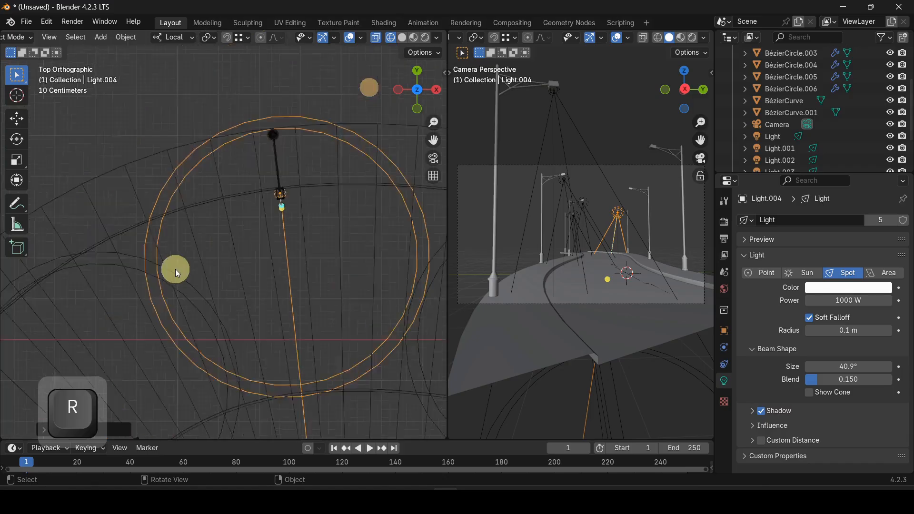
Step: Place a linked spotlight duplicate under the middle lamp on the opposite roadside, fine-tuning its position and rotation to the arm
scroll(175, 270, "down", 2)
key("alt+d")
left_click(440, 279)
middle_click_drag(438, 276, 223, 270, "shift")
scroll(180, 253, "up", 11)
key("g")
left_click(214, 230)
key("r")
left_click(191, 252)
key("g")
left_click(190, 250)
key("r")
left_click(190, 252)
Step: Place a linked spotlight duplicate under the opposite roadside's lamp nearest the camera, rotate it to the arm, and clear the selection
scroll(127, 245, "down", 8)
key("alt+d")
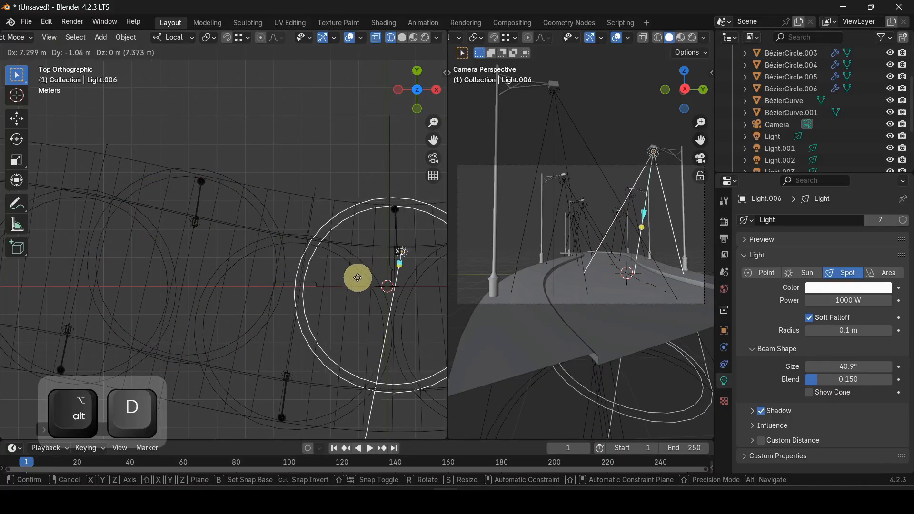
left_click(352, 278)
key("r")
left_click(335, 286)
scroll(238, 266, "down", 5)
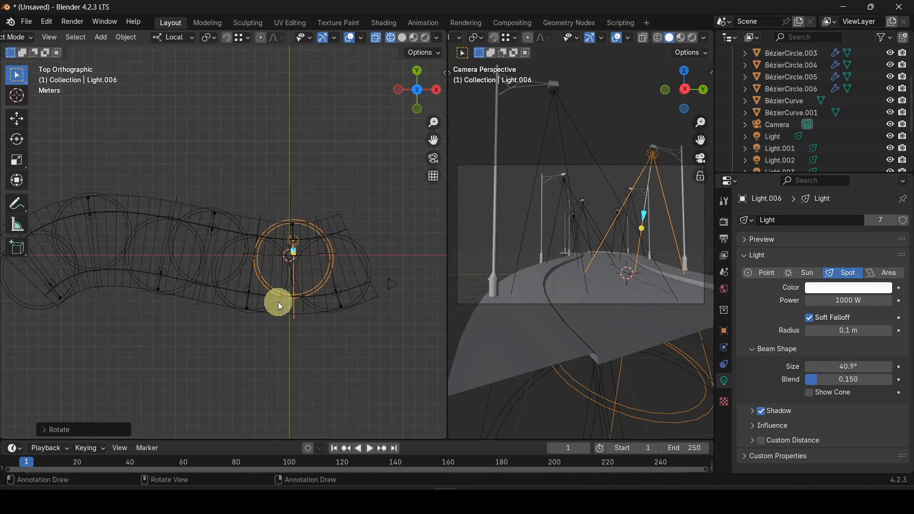
scroll(270, 301, "down", 3)
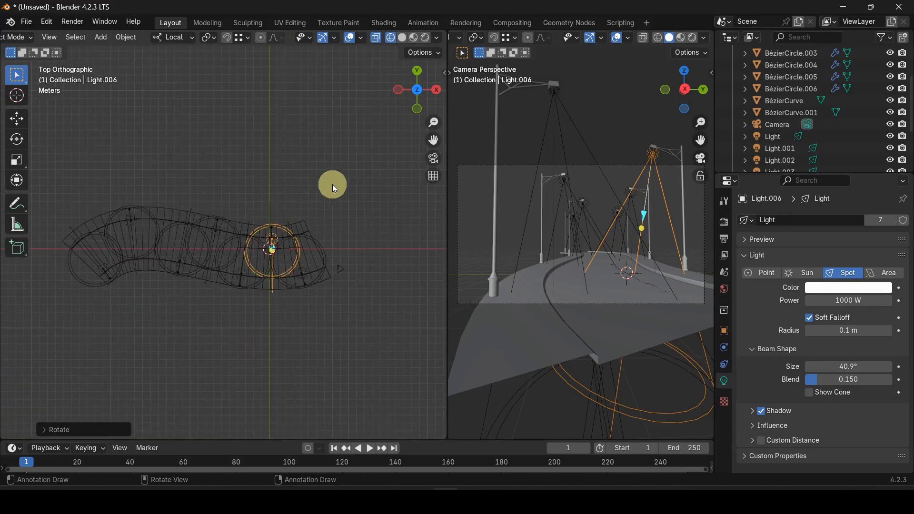
left_click(336, 171)
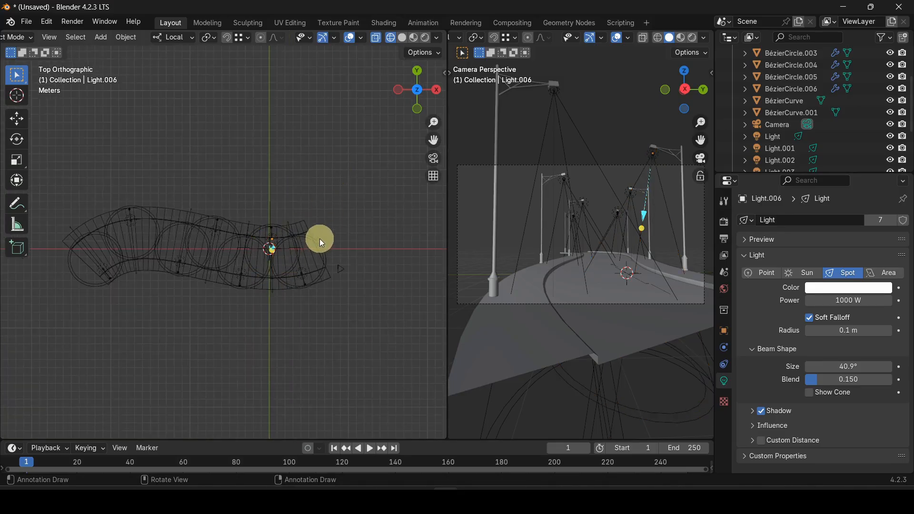
Step: Enable EEVEE raytracing and render the current frame to check the street lighting
left_click(724, 221)
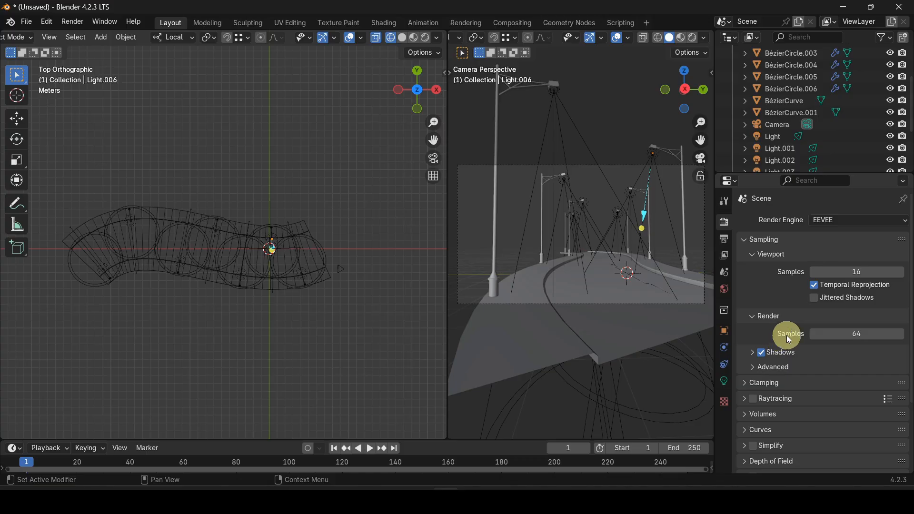
scroll(809, 318, "down", 4)
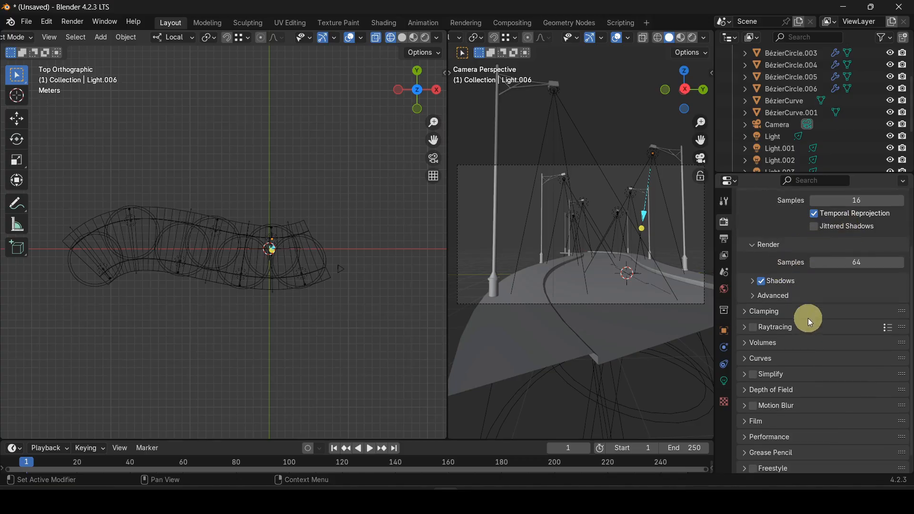
left_click(752, 328)
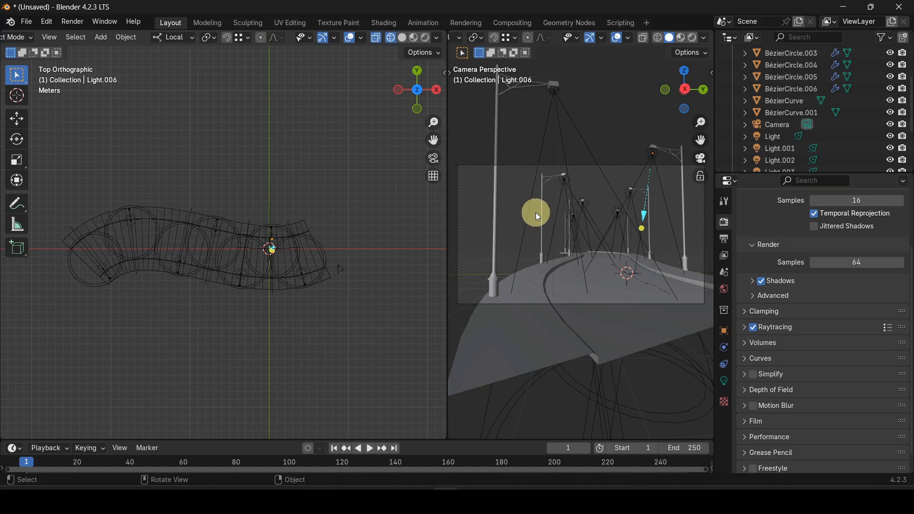
key("F12")
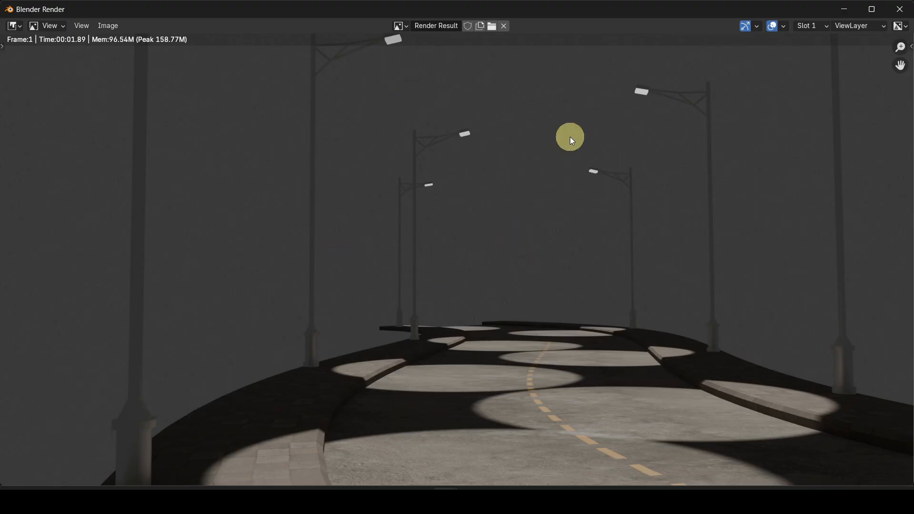
left_click(901, 12)
Step: Set the shared spotlight beam blend to about 0.772 to soften the edges of the light pools
scroll(273, 295, "up", 10)
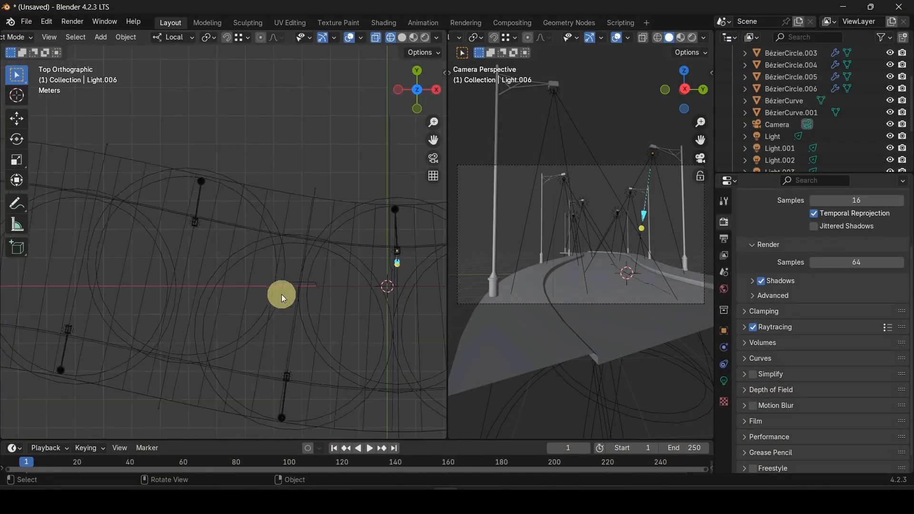
left_click(310, 287)
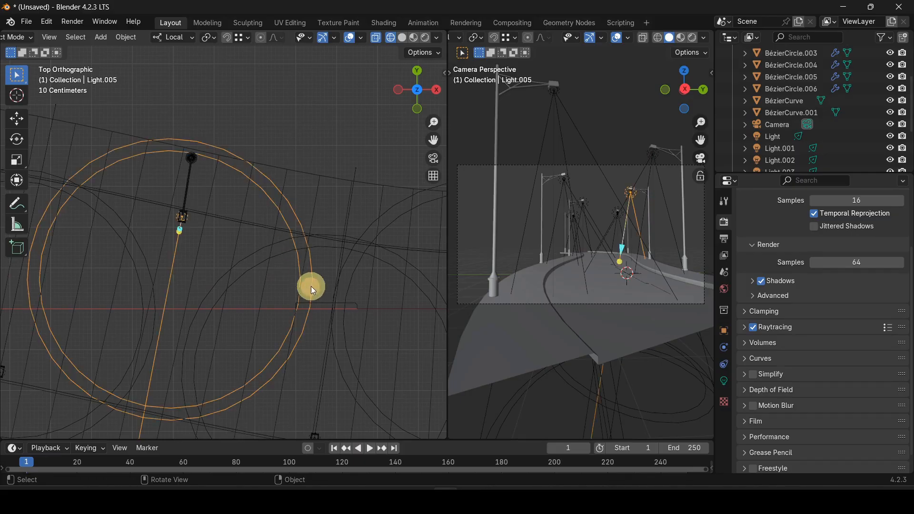
left_click(724, 381)
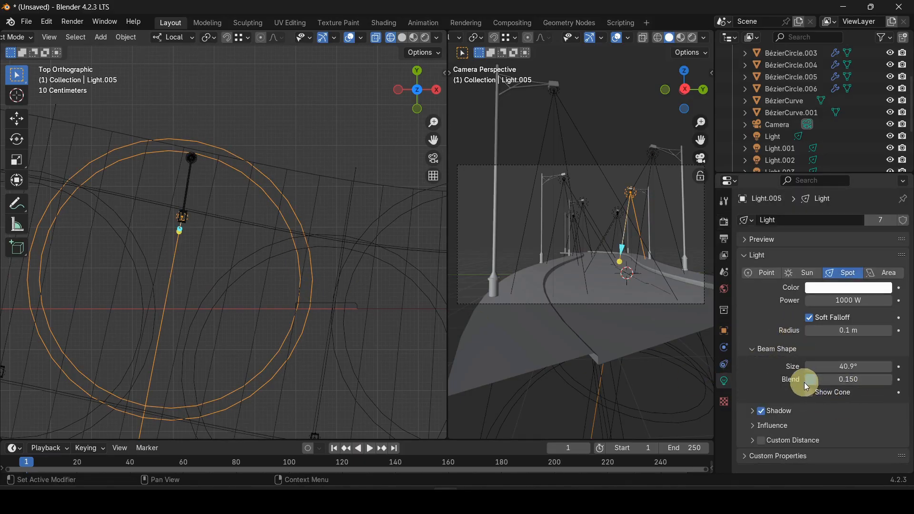
left_click_drag(841, 384, 873, 383)
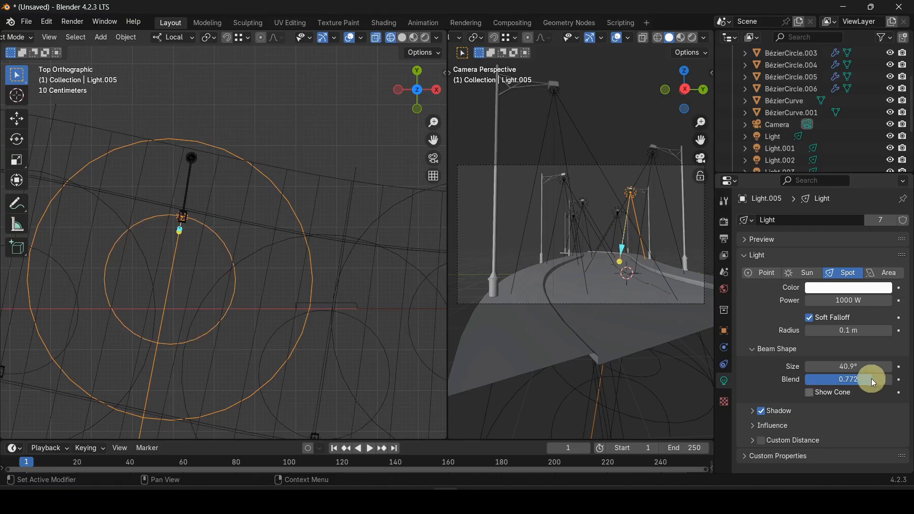
Step: Set the output resolution scale to 50% and render the frame to inspect the softened light pools
left_click(723, 244)
left_click(848, 258)
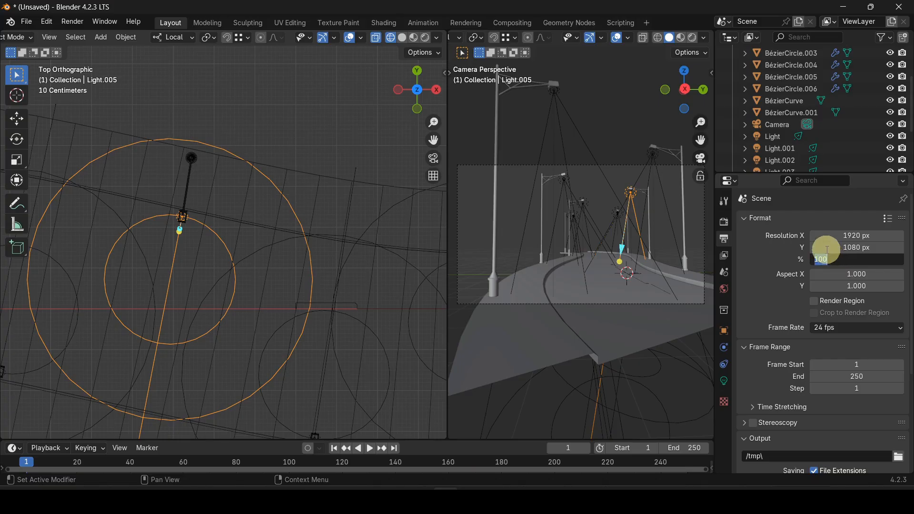
type("50")
key("Return")
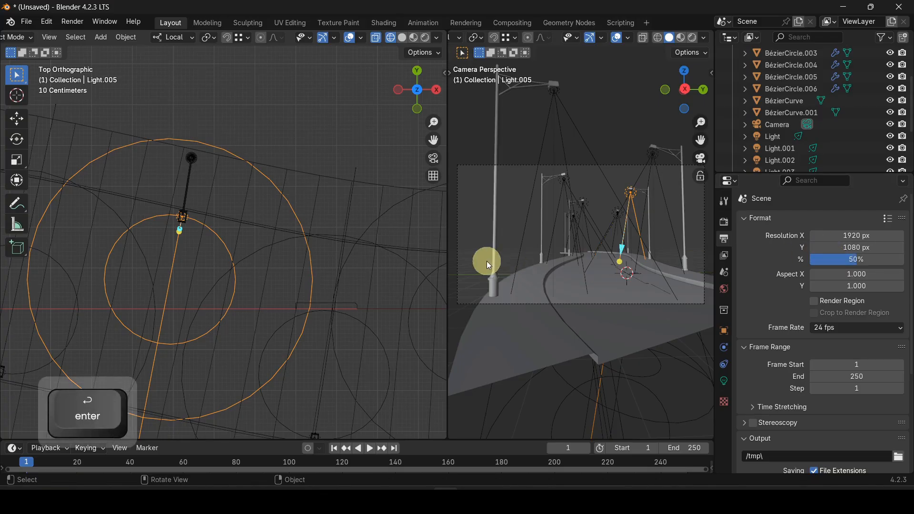
key("F12")
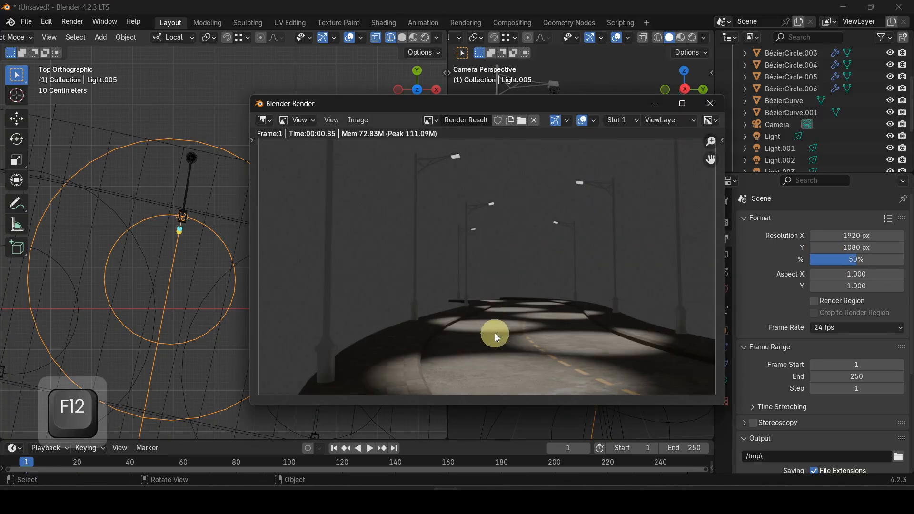
scroll(508, 375, "up", 2)
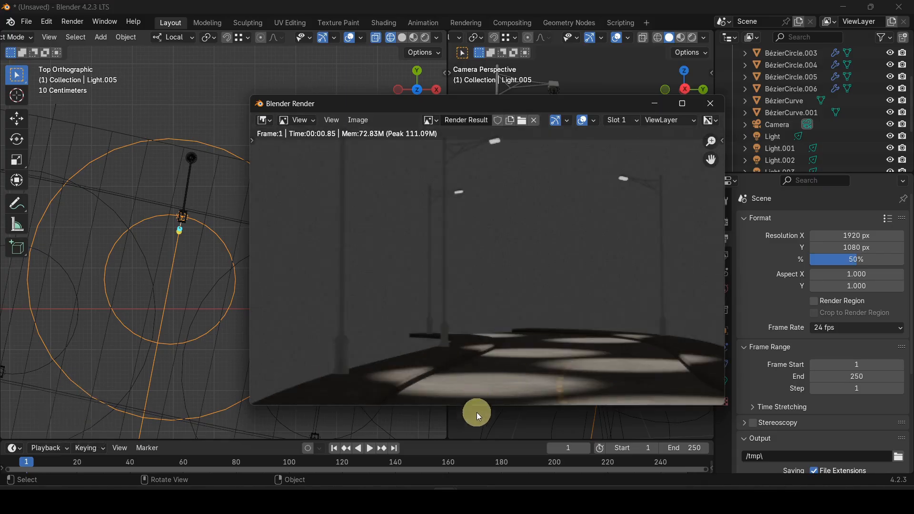
Step: Inspect the softened light pools across the full rendered frame, and close the render window
scroll(555, 375, "down", 2)
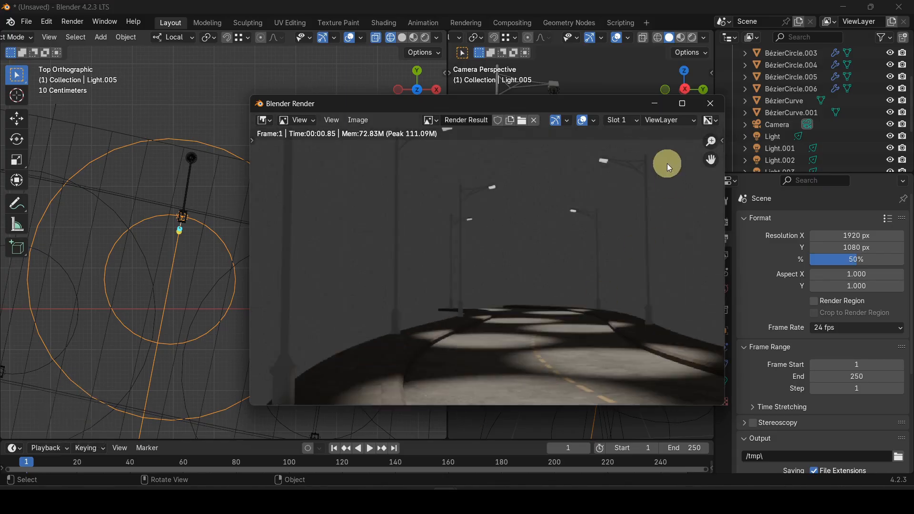
left_click_drag(580, 110, 524, 114)
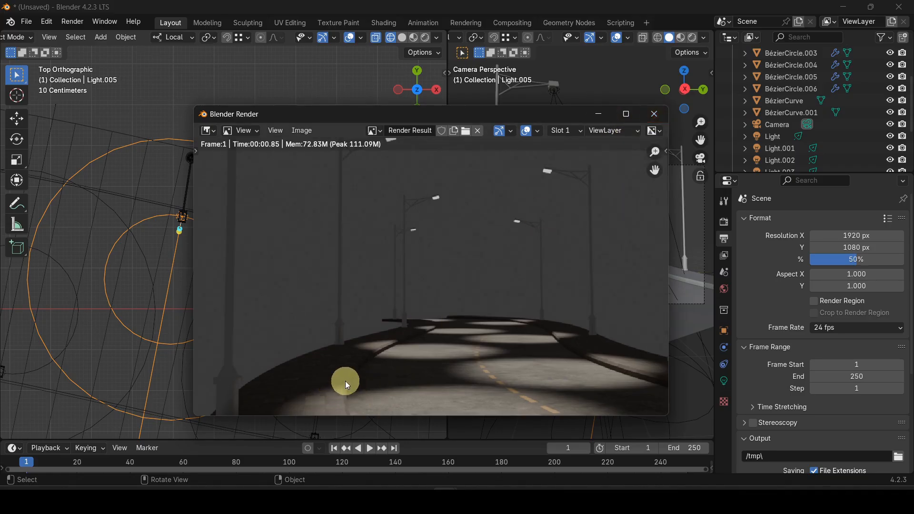
scroll(409, 352, "down", 1)
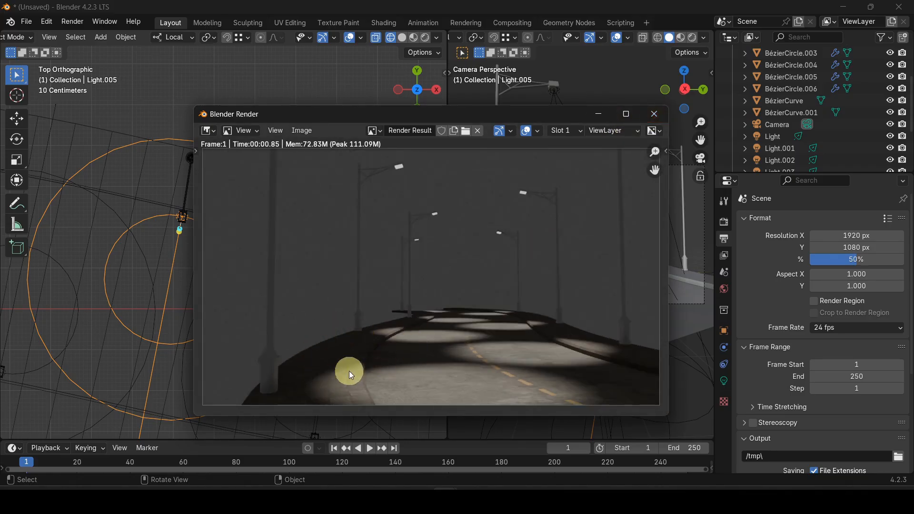
left_click(653, 115)
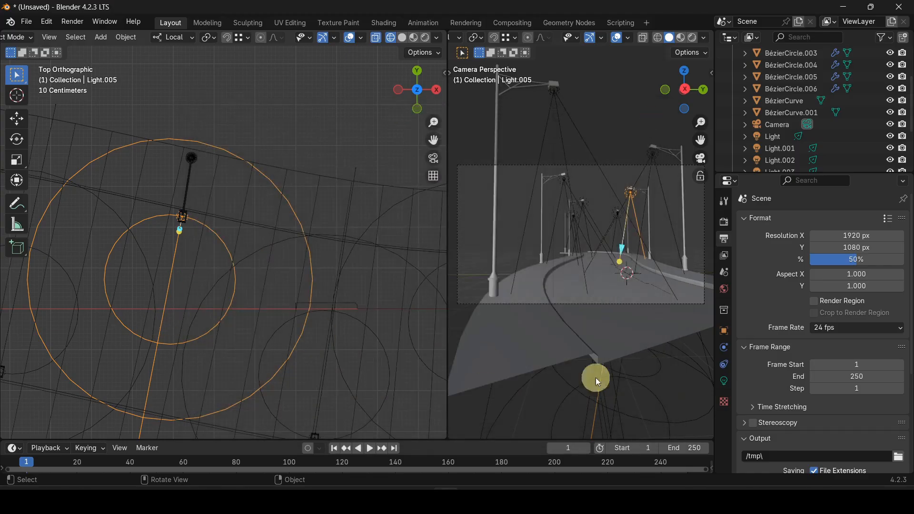
Step: Widen the shared spotlight beam size to about 55.1° and render the frame to check the road coverage
left_click(724, 381)
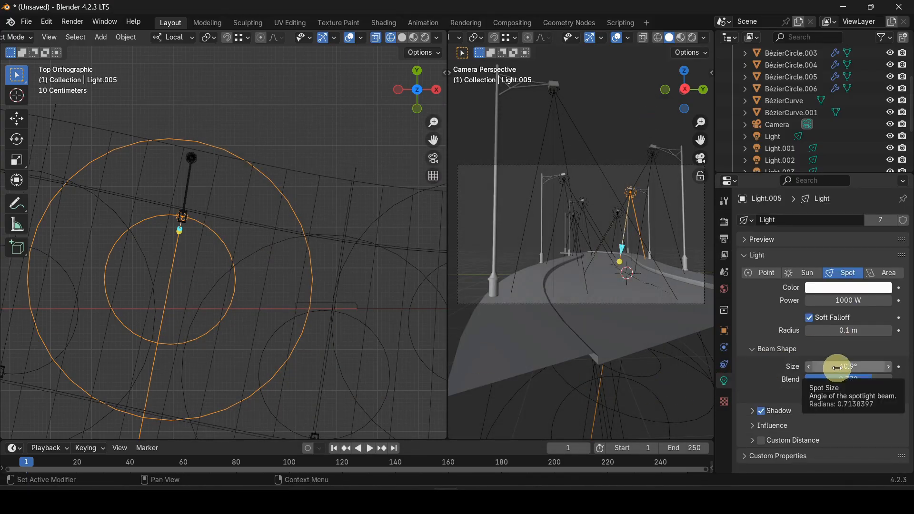
left_click_drag(836, 366, 177, 372)
key("F12")
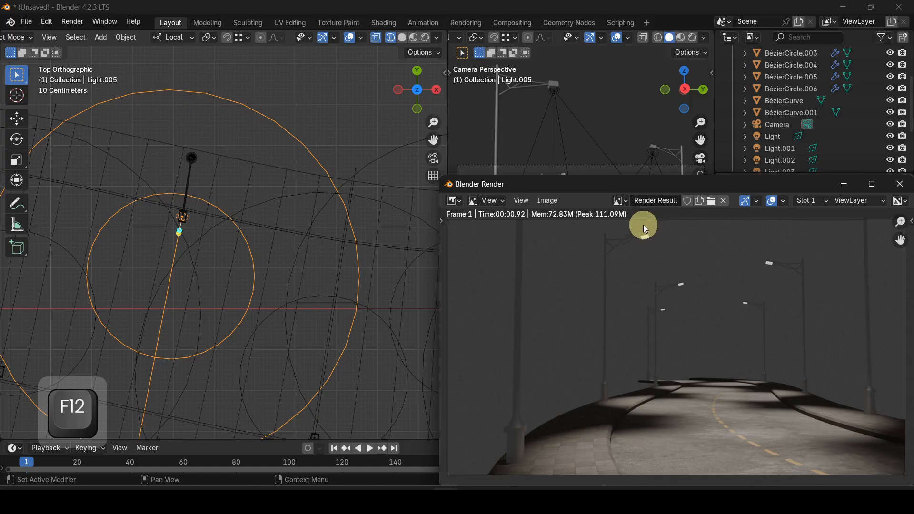
left_click_drag(622, 187, 454, 119)
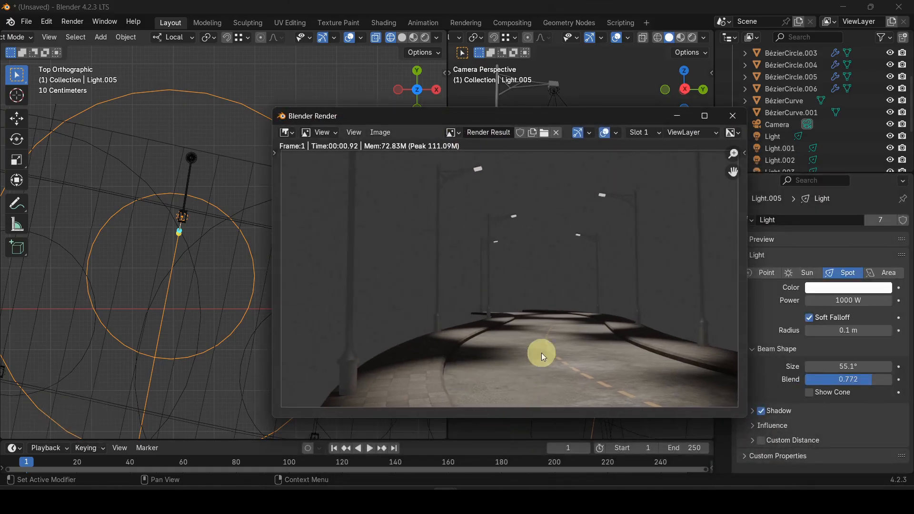
left_click(732, 117)
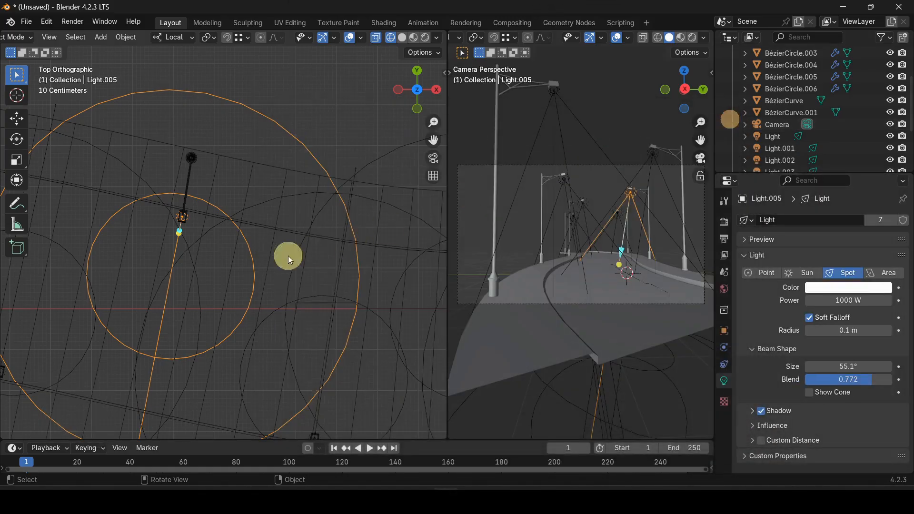
Step: Add a cube at the scene origin and scale its mesh up roughly 20 times in Edit Mode
scroll(322, 276, "down", 10)
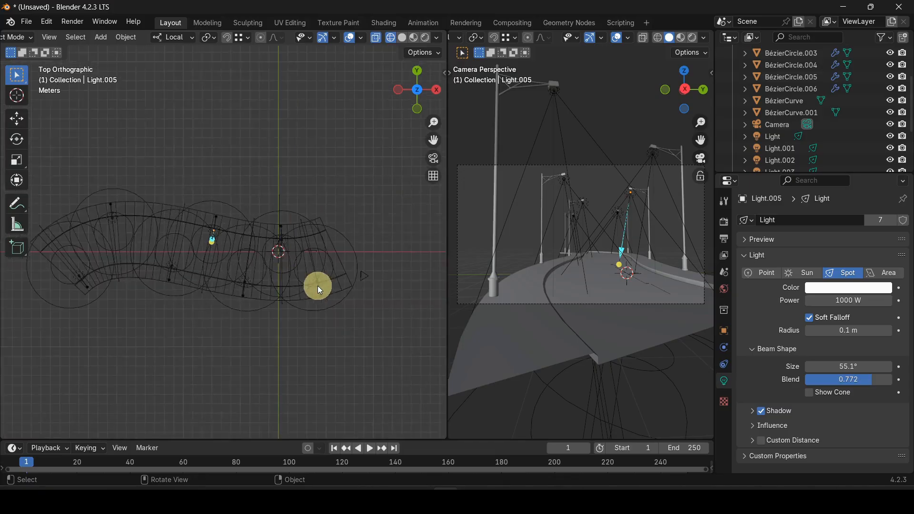
middle_click_drag(247, 300, 293, 326)
key("KP_7")
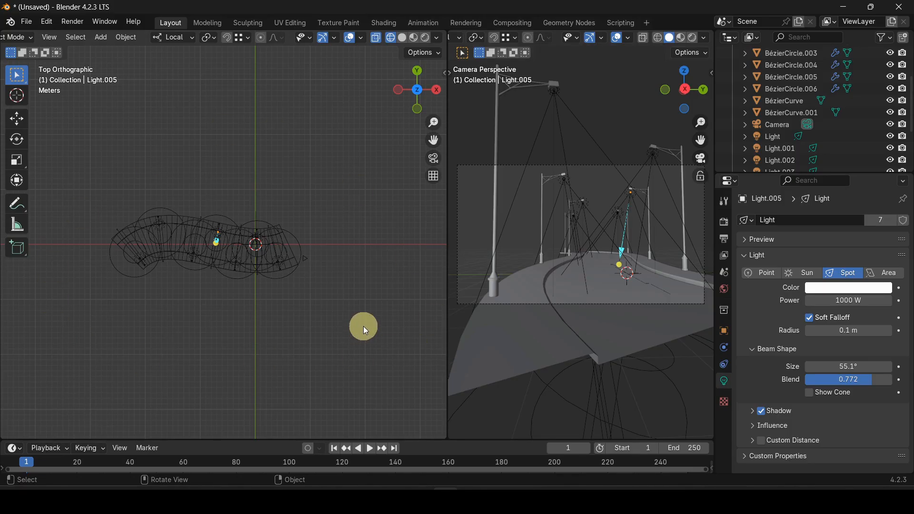
key("shift+a")
mouse_move(340, 256)
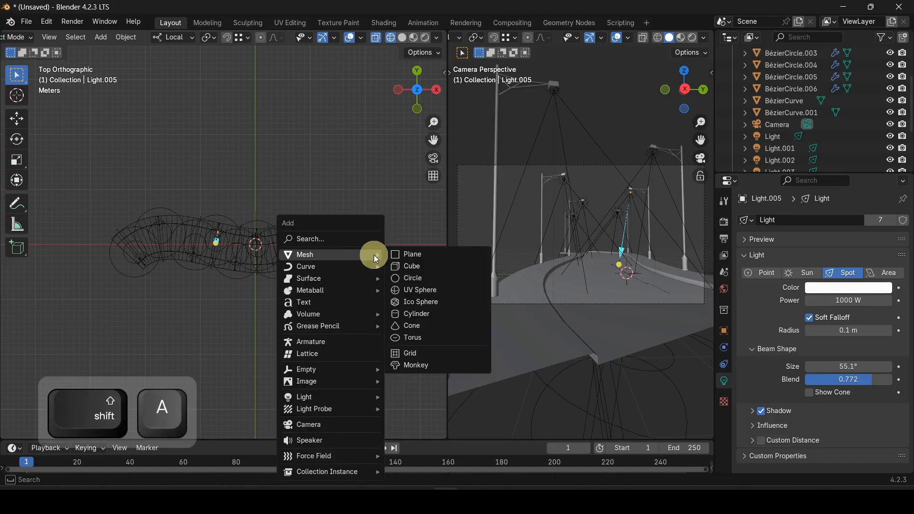
left_click(415, 267)
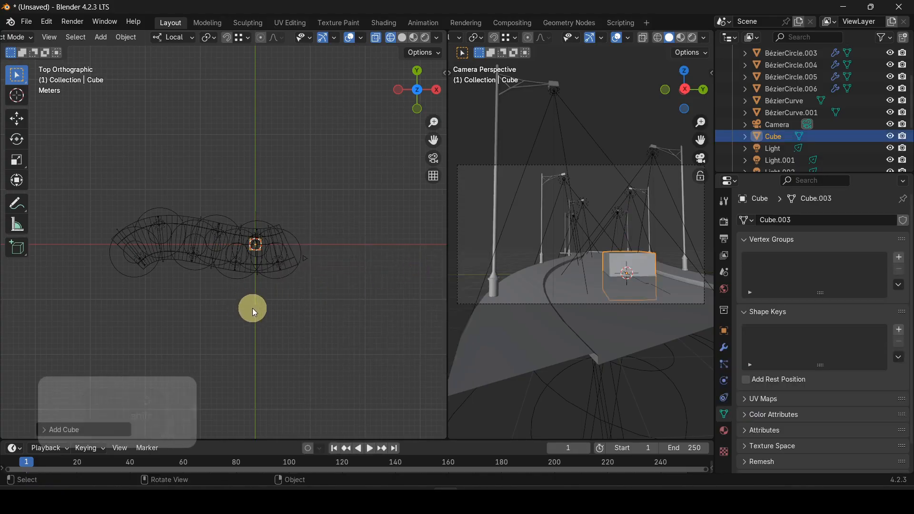
key("Tab")
key("s")
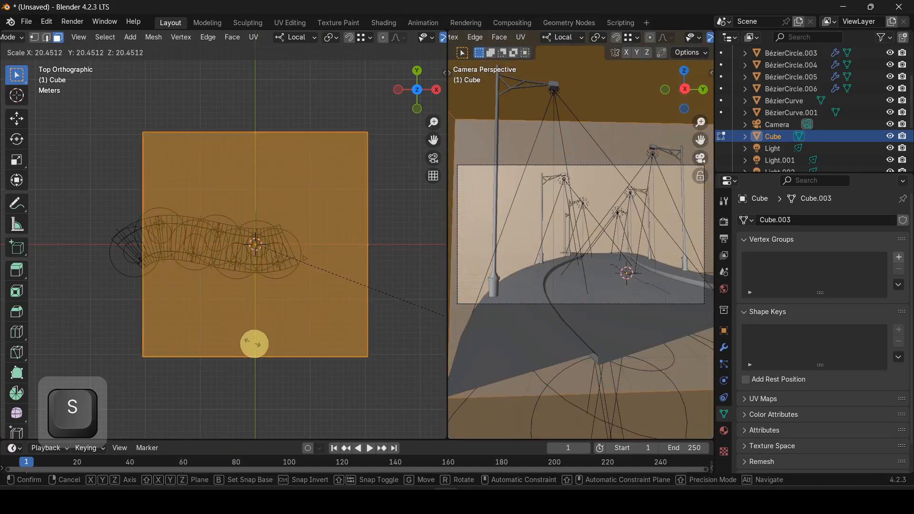
left_click(275, 347)
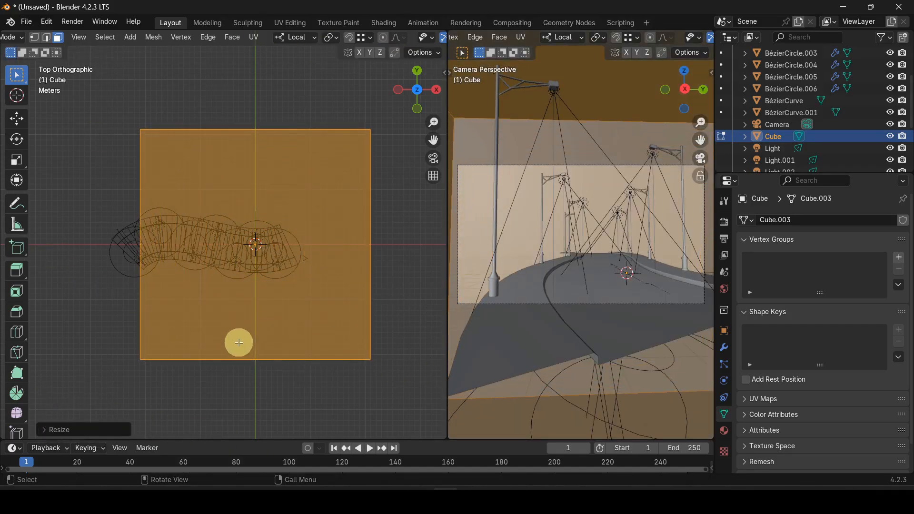
Step: Move the cube mesh about 8.8 m along negative X to centre it over the road, and narrow it along Y
key("g")
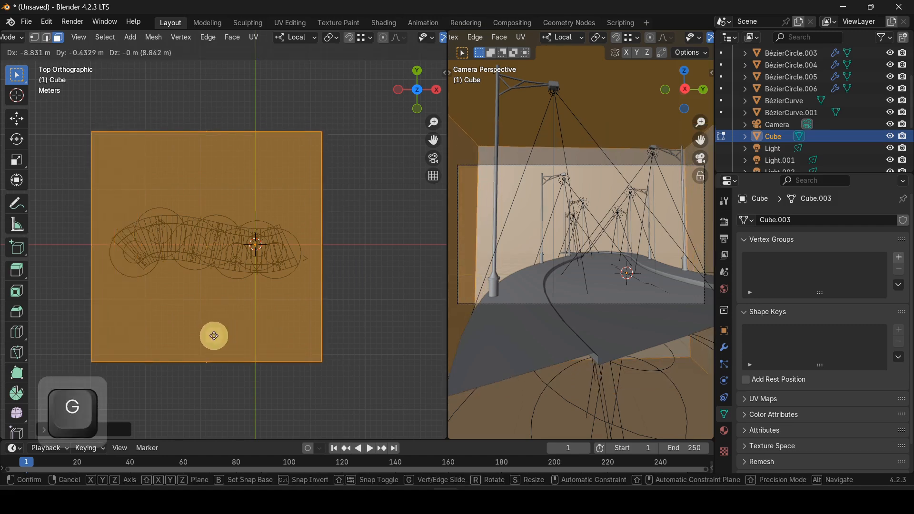
left_click(213, 334)
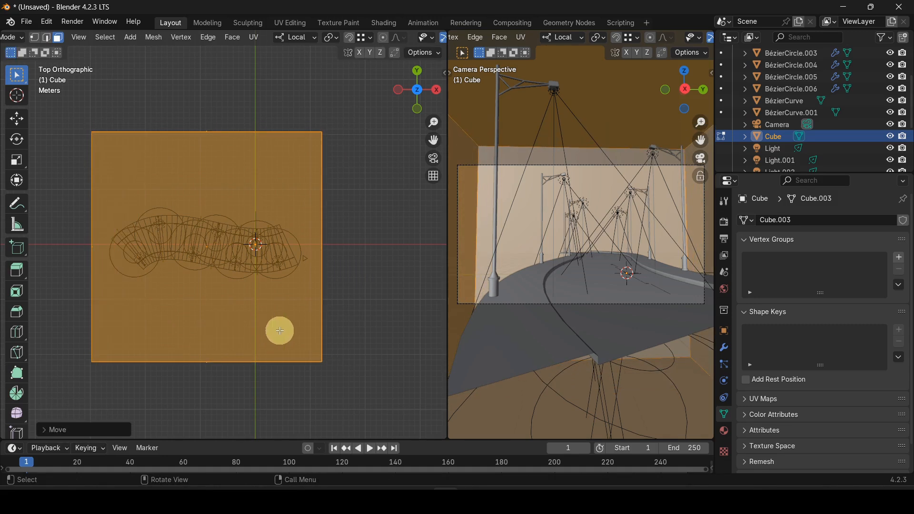
key("s")
key("y")
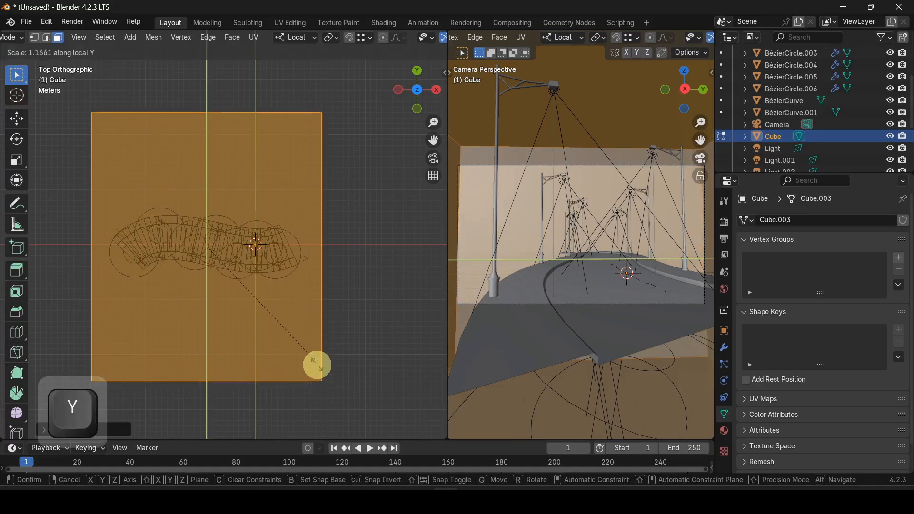
left_click(291, 250)
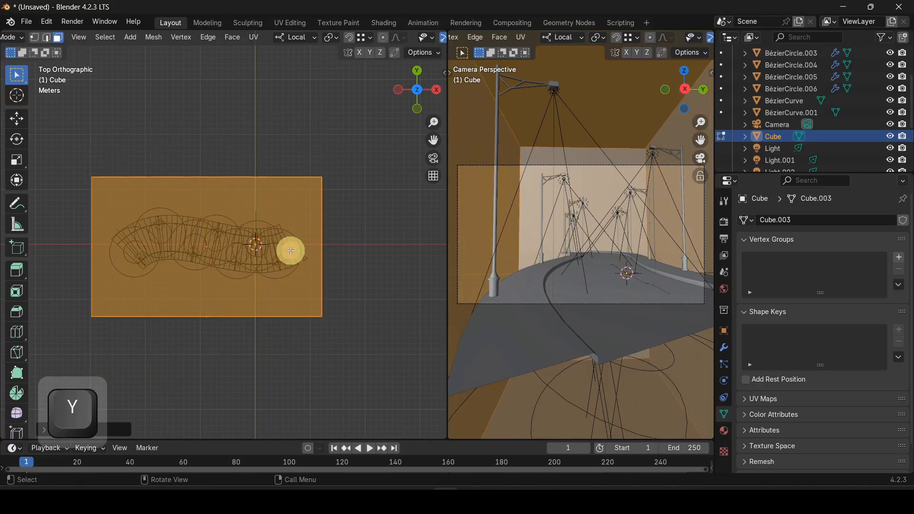
Step: Flatten the cube mesh along Z in the side view and raise it about 6.5 m so it encloses the lamps
key("KP_3")
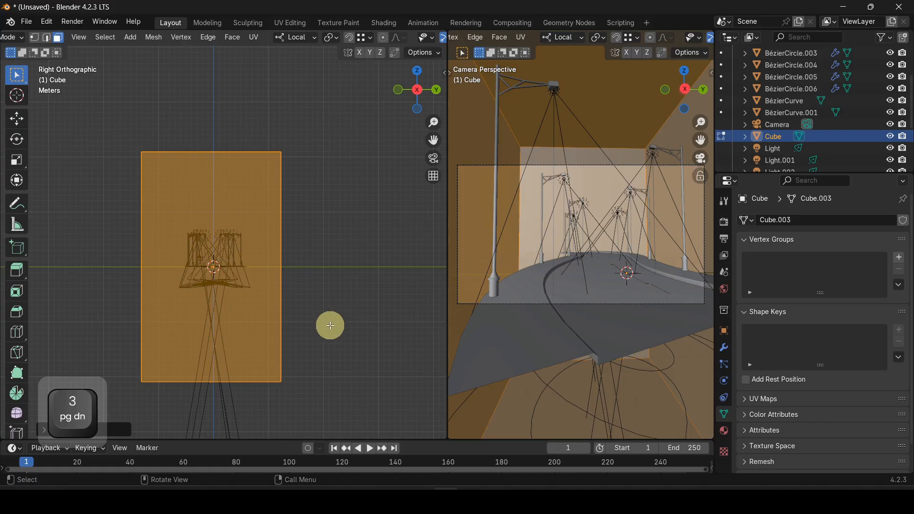
key("s")
key("z")
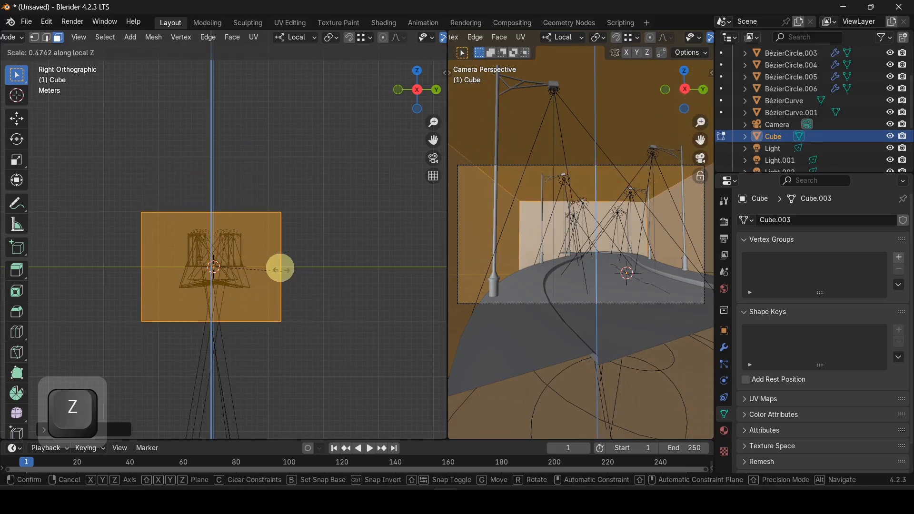
left_click(266, 248)
key("g")
key("z")
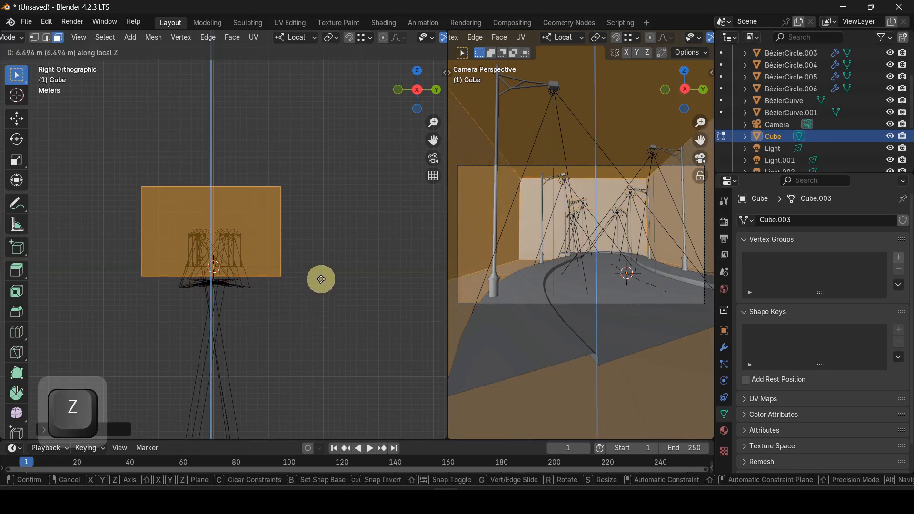
left_click(174, 289)
scroll(181, 285, "up", 5)
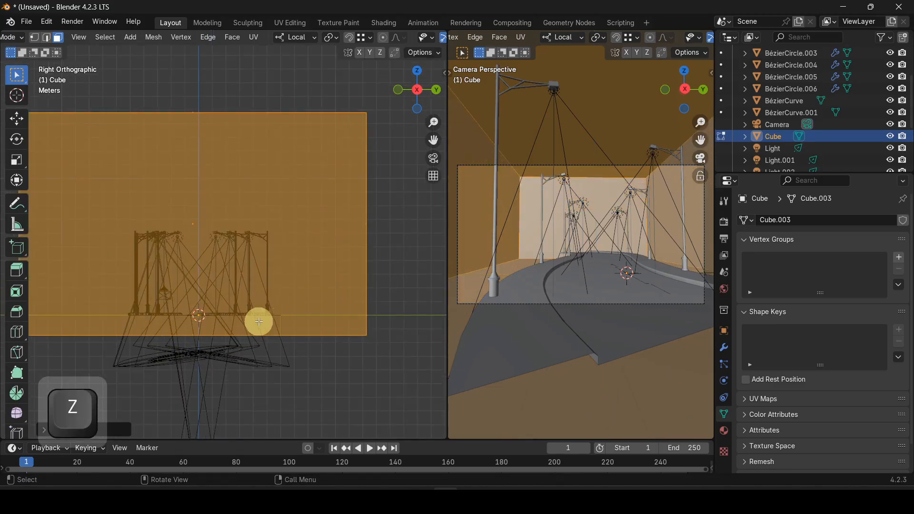
Step: Reduce the cube mesh's height further along Z and lower it so its base sits just below the road surface
key("s")
key("z")
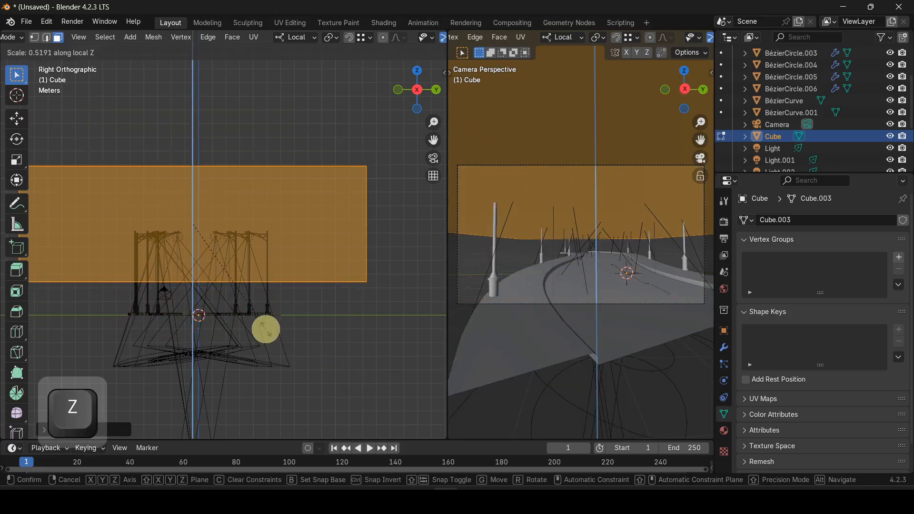
left_click(289, 348)
key("g")
key("z")
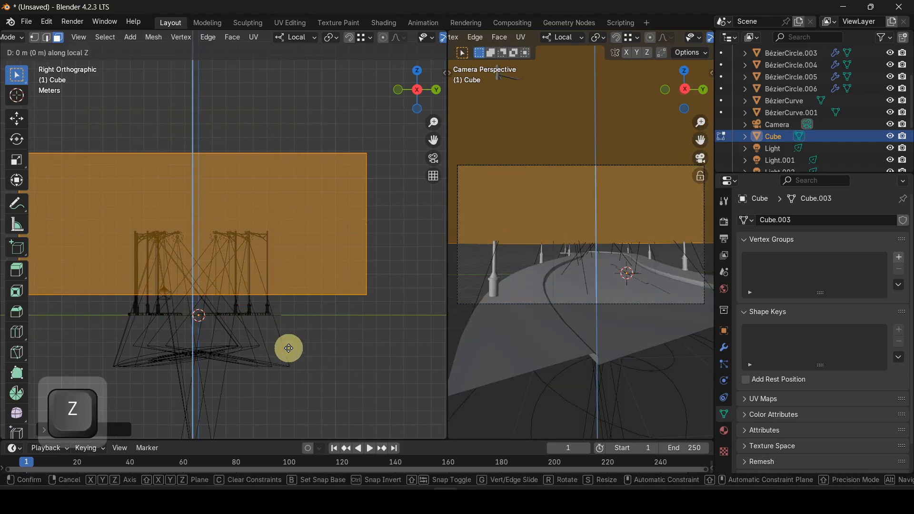
left_click(297, 379)
middle_click_drag(257, 373, 281, 360, "shift")
Step: Narrow the cube mesh along Y by a factor of about 0.77 and return to Object Mode
key("s")
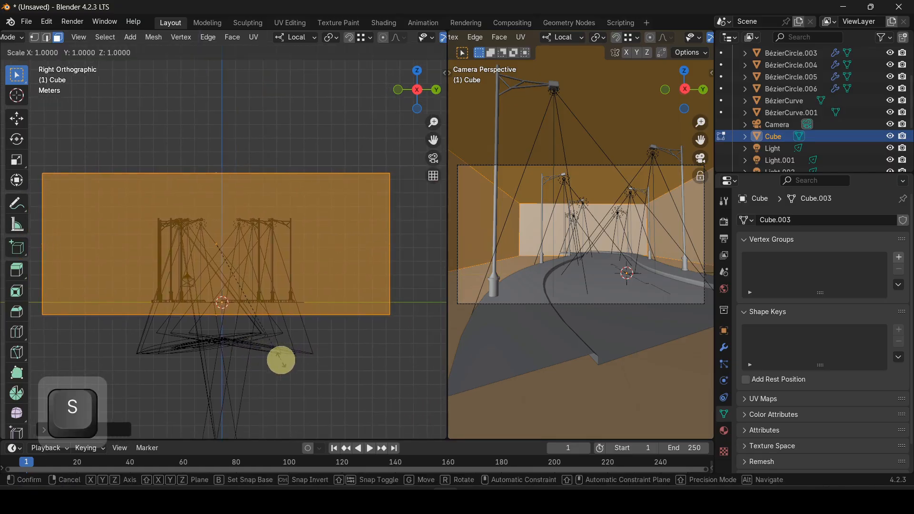
key("y")
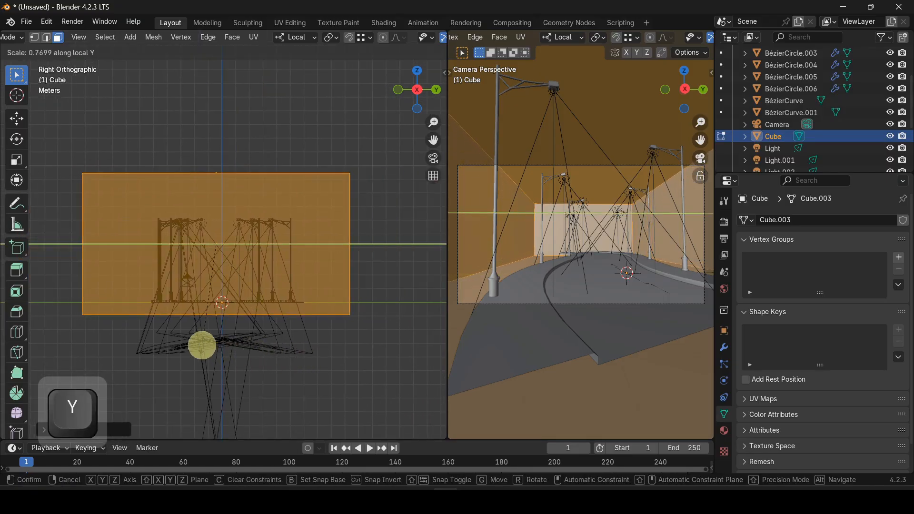
left_click(200, 342)
middle_click_drag(190, 271, 218, 338)
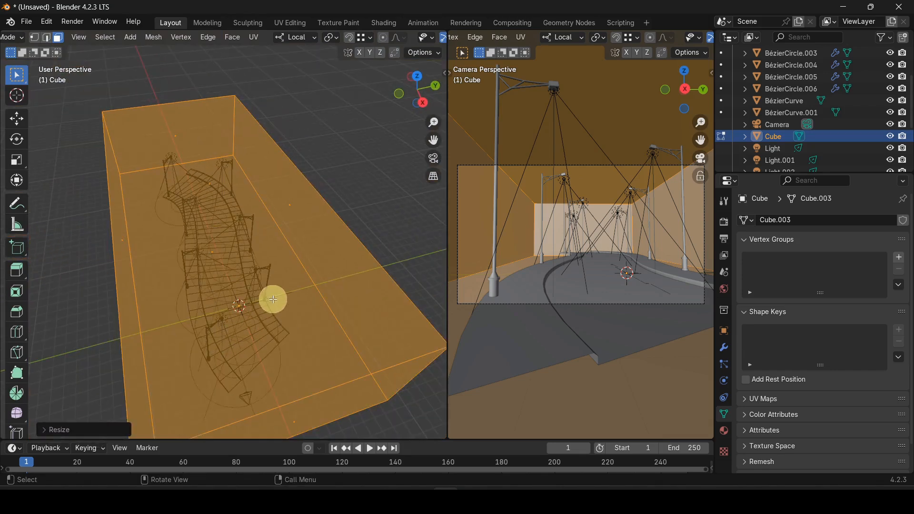
key("Tab")
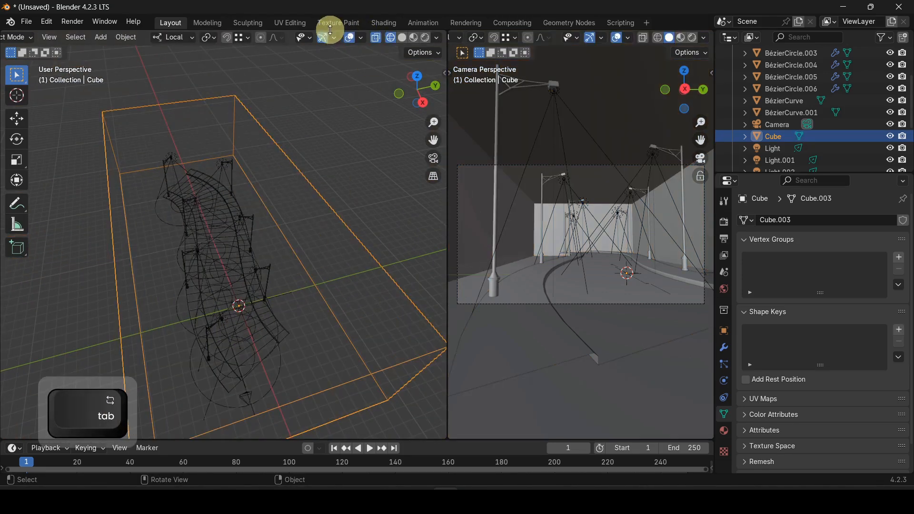
Step: Create a new material for the cube in the Shading workspace and name it fog
left_click(383, 22)
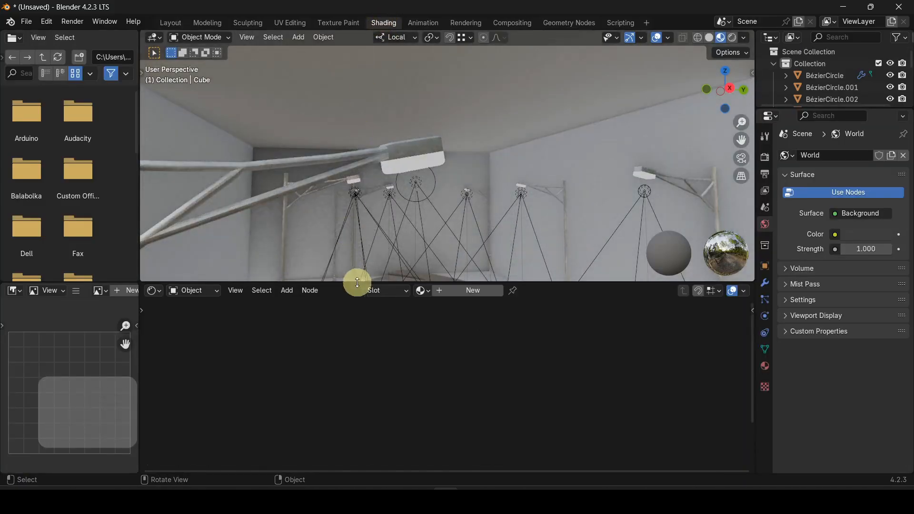
left_click(465, 296)
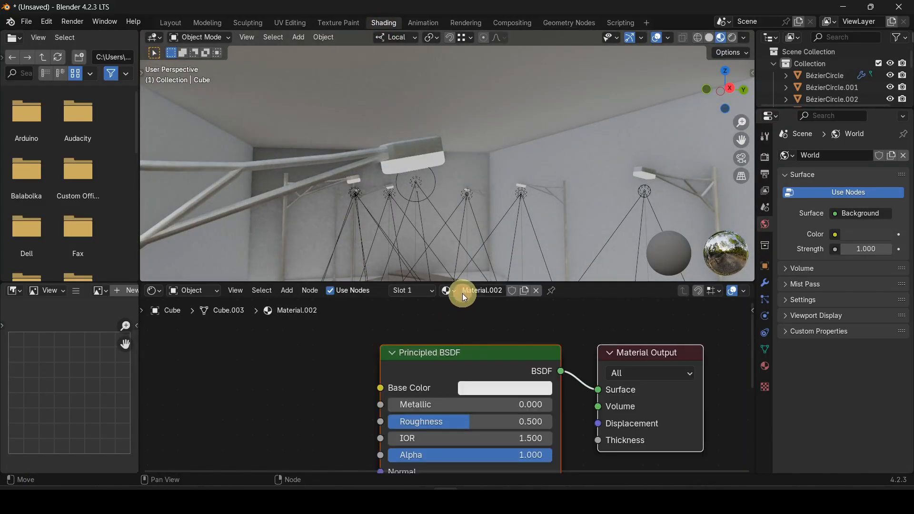
left_click(476, 291)
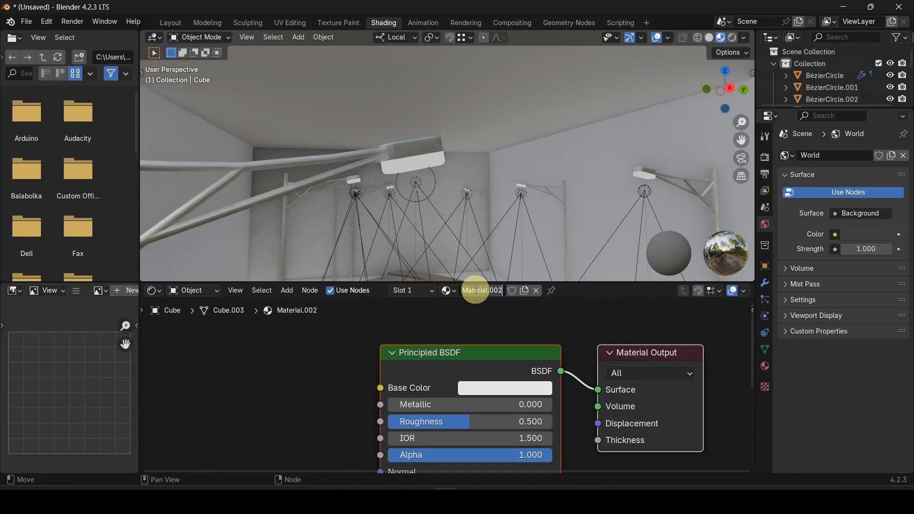
type("fog")
key("Return")
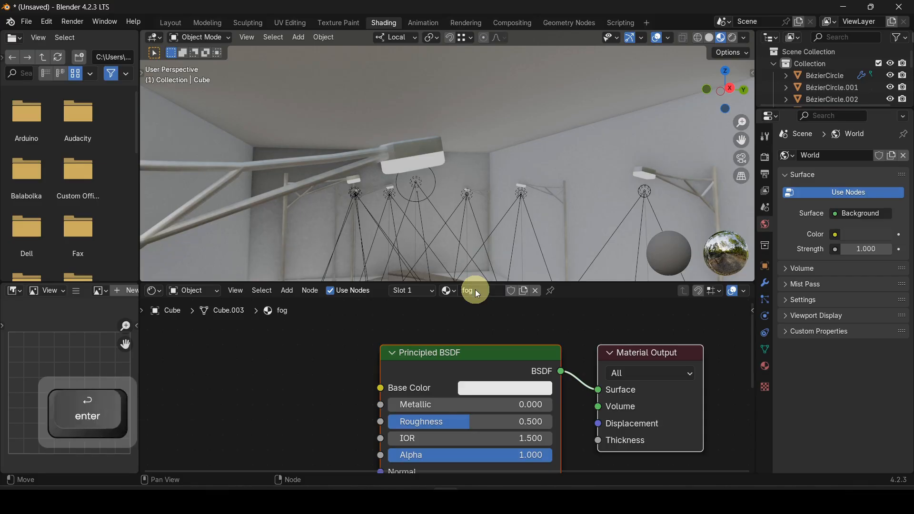
Step: Replace the fog material's Principled BSDF with a Volume Scatter node connected to the Material Output's Volume input
left_click(441, 351)
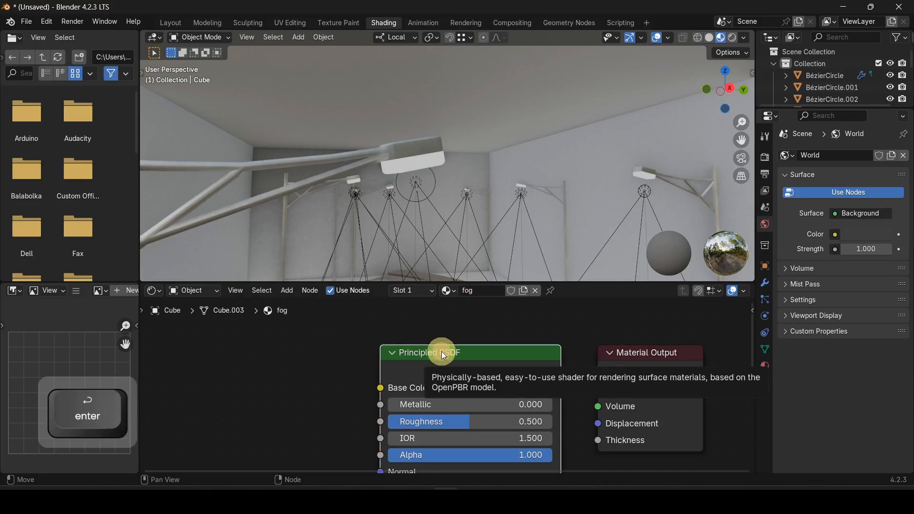
key("Delete")
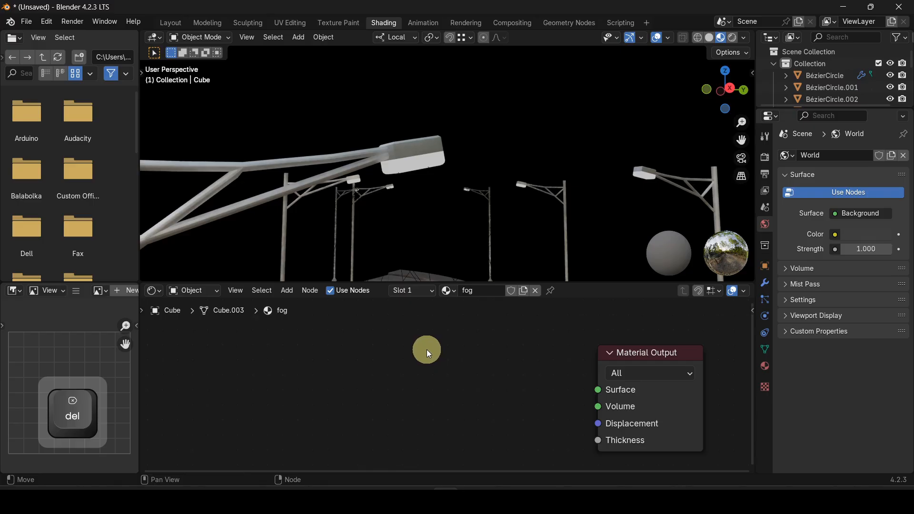
key("shift+a")
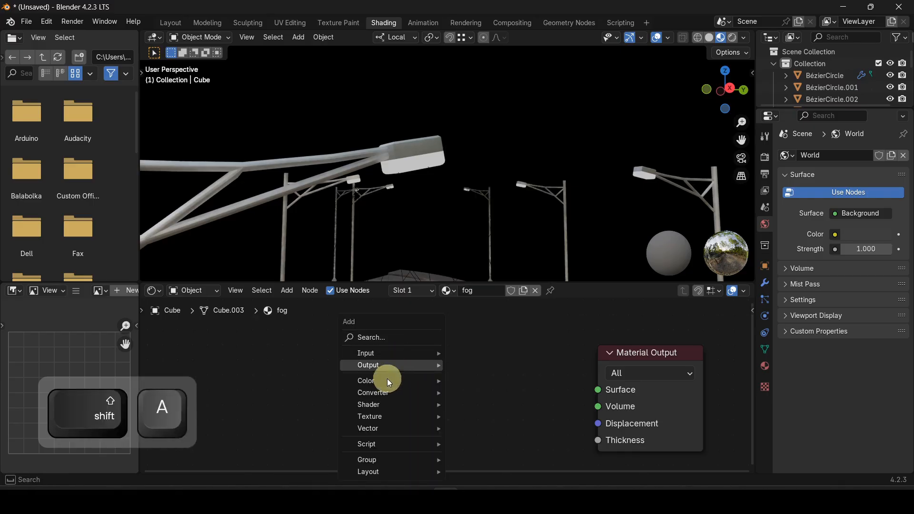
mouse_move(401, 407)
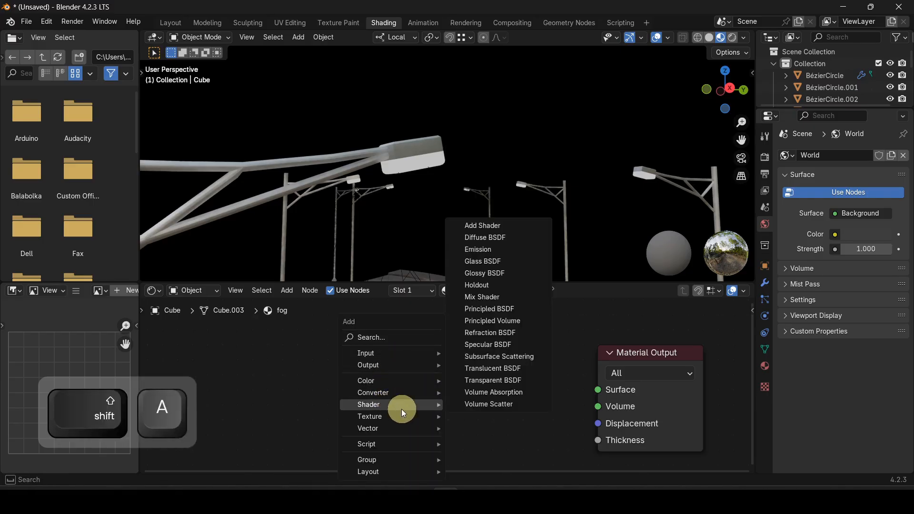
left_click(501, 404)
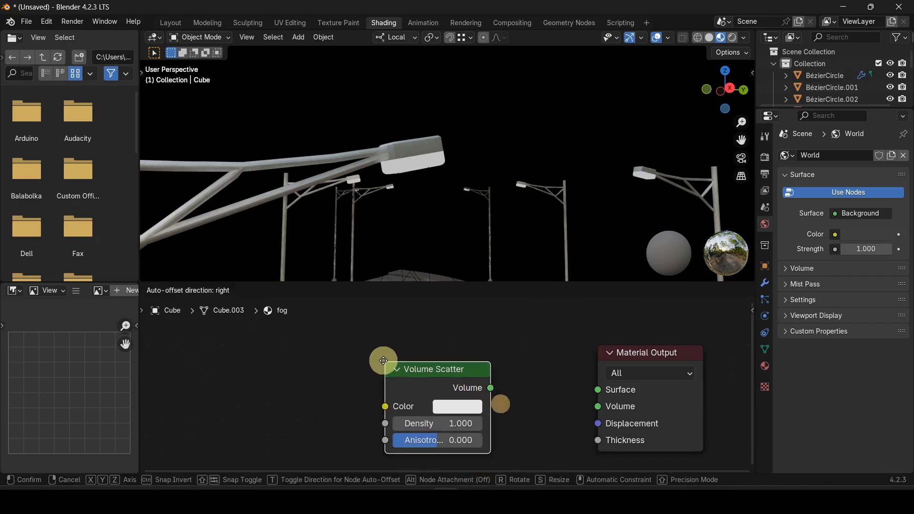
left_click(377, 355)
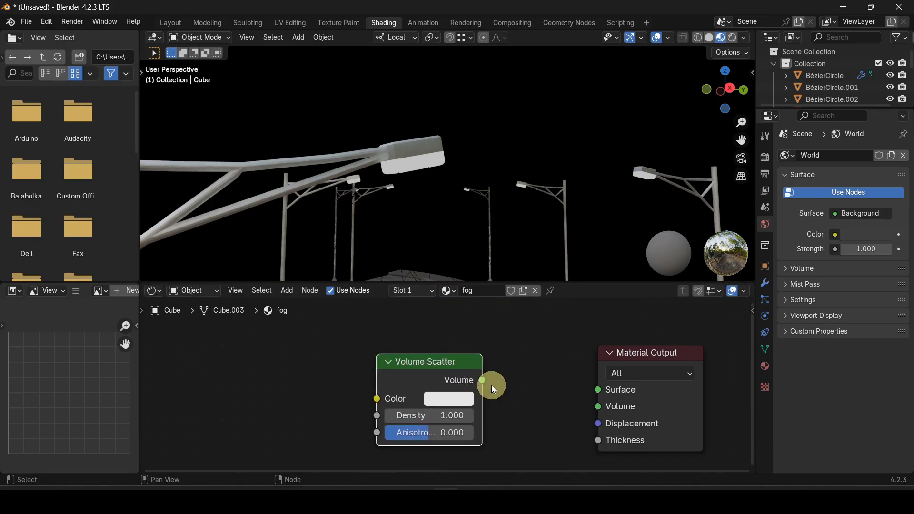
left_click_drag(483, 380, 582, 407)
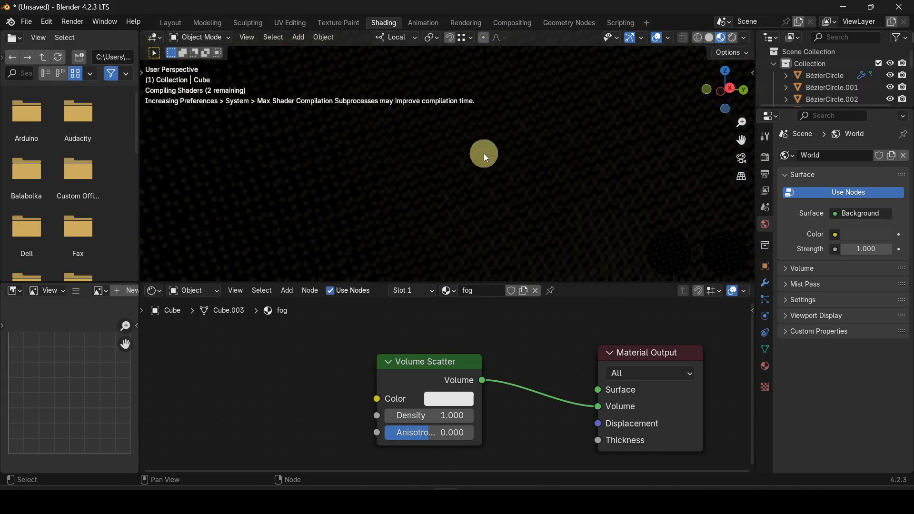
Step: Switch the viewport to rendered shading to inspect the fog around the lamps, and show the scene's render settings
scroll(475, 186, "up", 4)
scroll(472, 199, "down", 5)
scroll(471, 204, "down", 2)
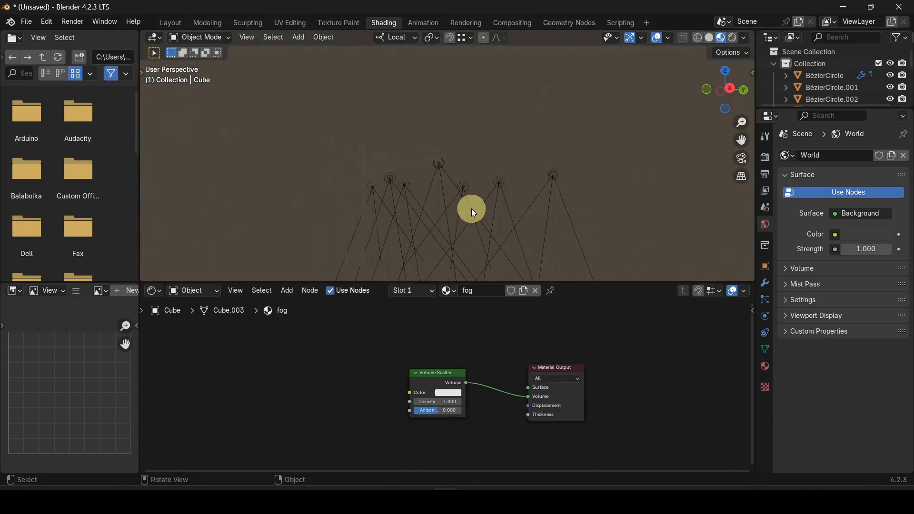
scroll(472, 220, "up", 1)
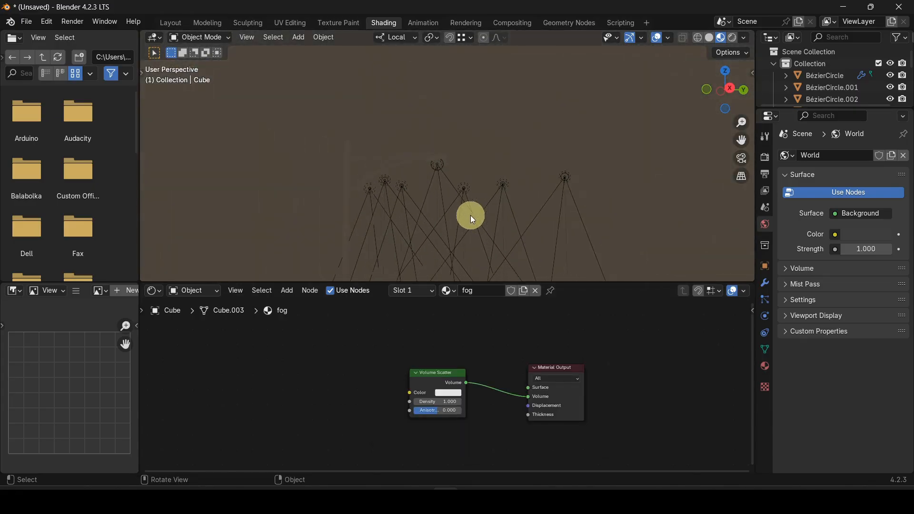
left_click(732, 39)
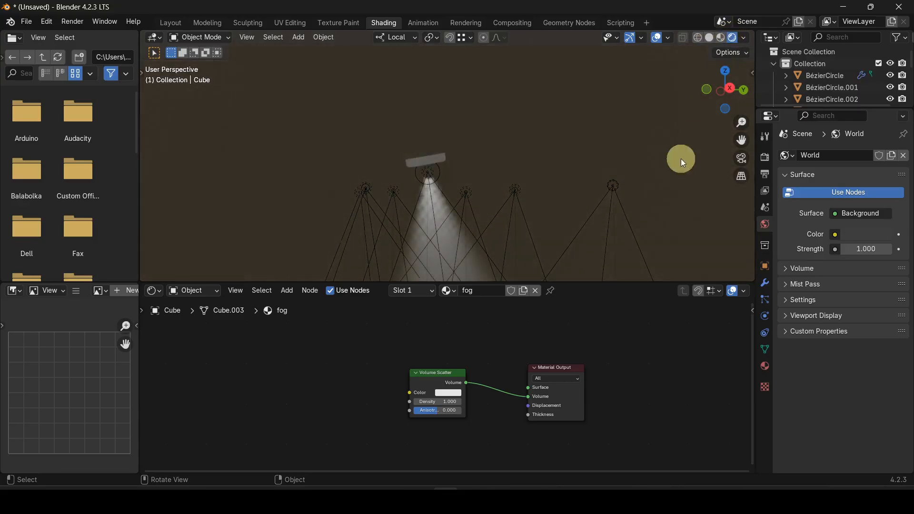
scroll(511, 209, "up", 4)
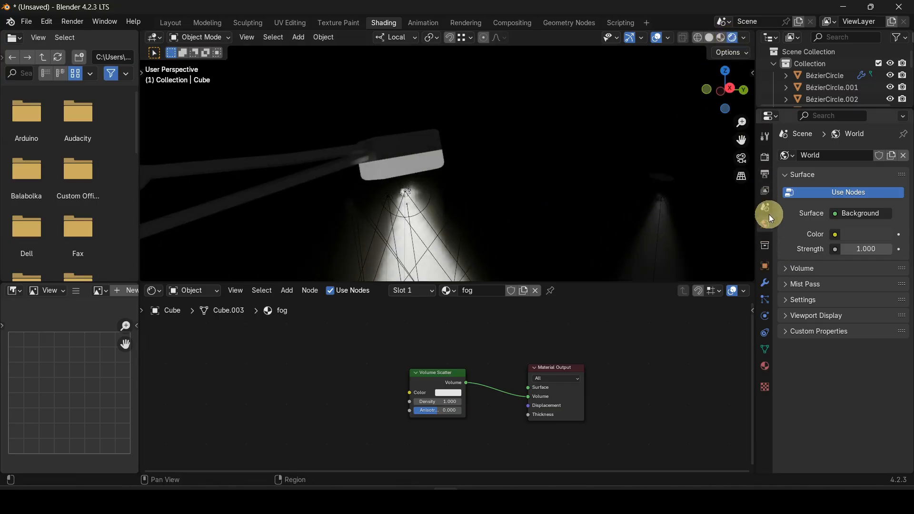
left_click(765, 159)
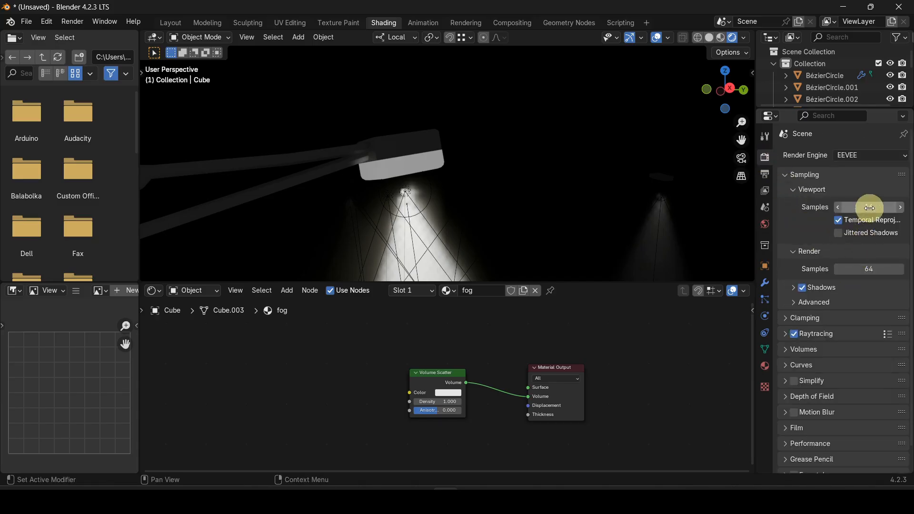
scroll(496, 202, "down", 5)
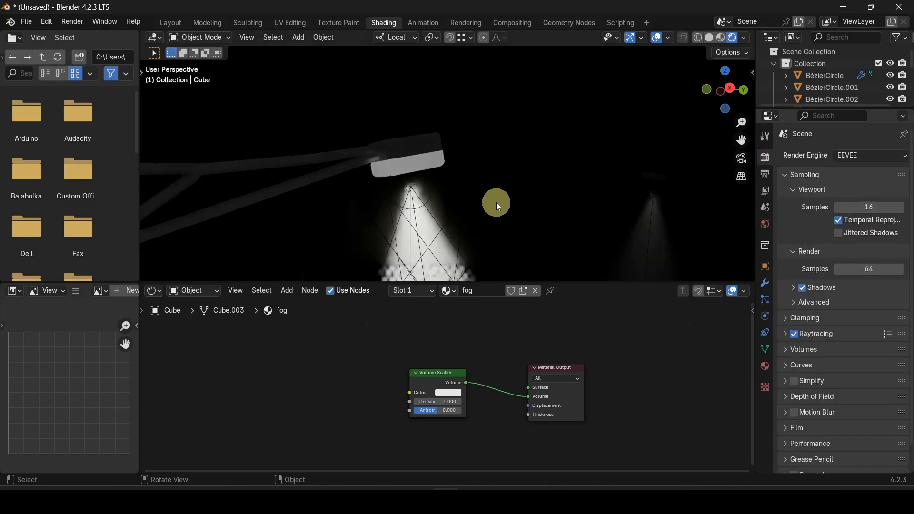
scroll(496, 202, "up", 6)
scroll(496, 206, "up", 1)
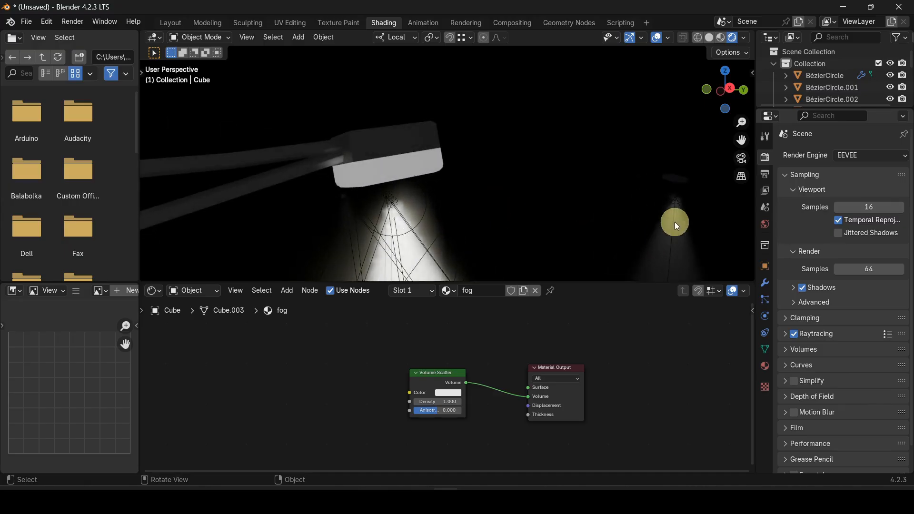
scroll(370, 204, "down", 3)
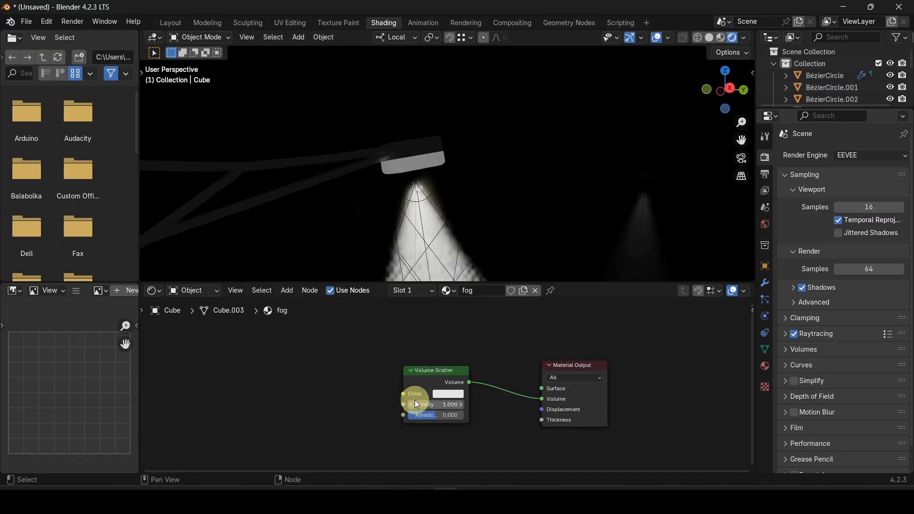
Step: Try a density of 0.5 on the fog's Volume Scatter node and check the light cones
scroll(416, 399, "up", 5)
scroll(412, 401, "up", 1)
left_click(419, 425)
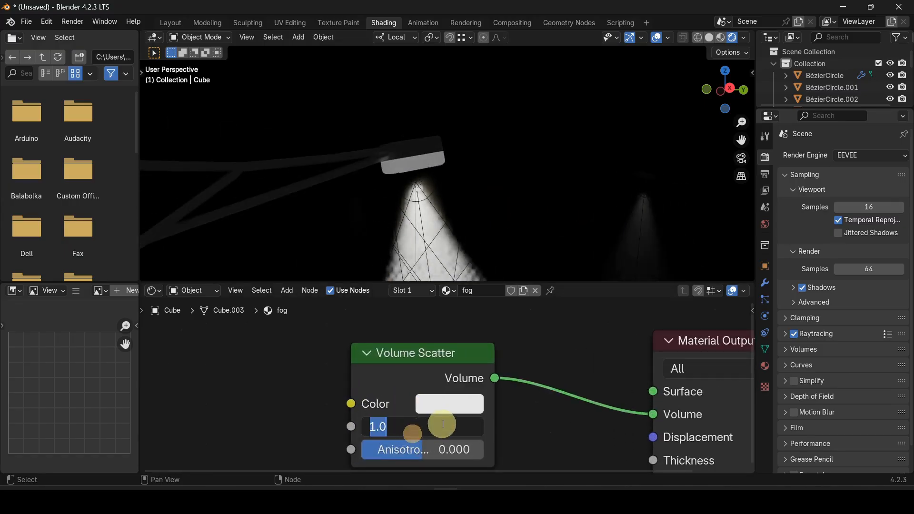
type(".5")
key("Return")
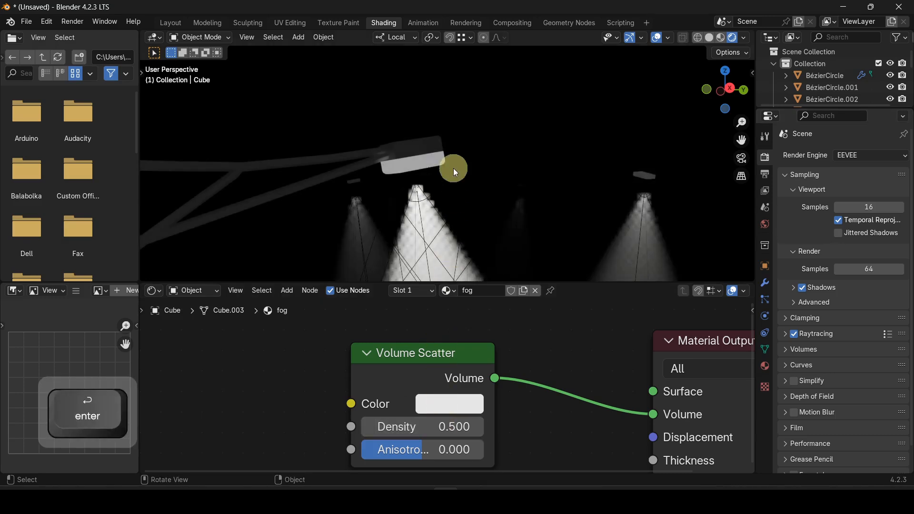
scroll(452, 171, "down", 2)
scroll(450, 175, "up", 3)
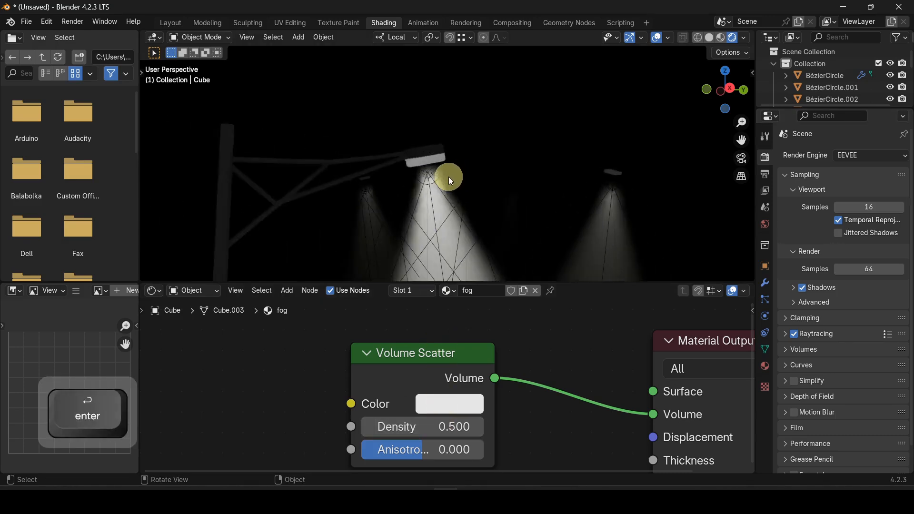
Step: Set the Volume Scatter density to 0.1 and check the lamps in the rendered viewport
left_click(424, 427)
type(".1")
key("Return")
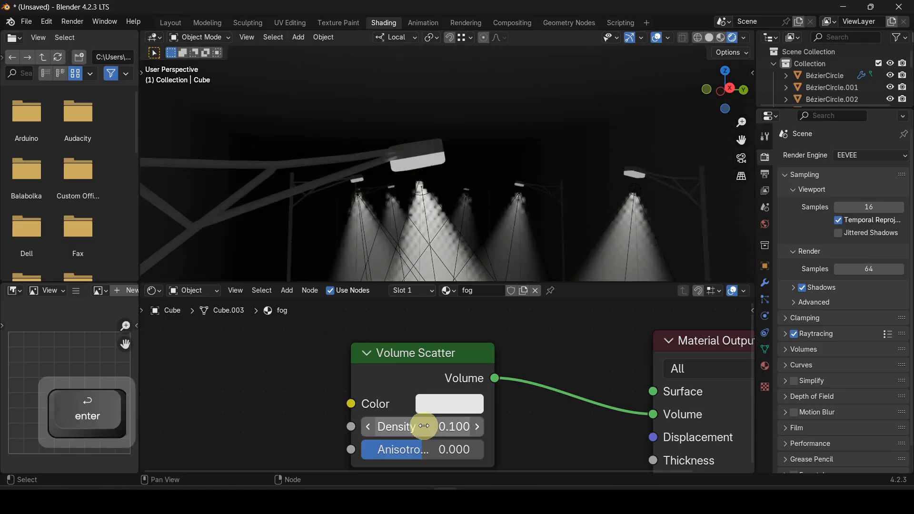
middle_click_drag(454, 194, 467, 236)
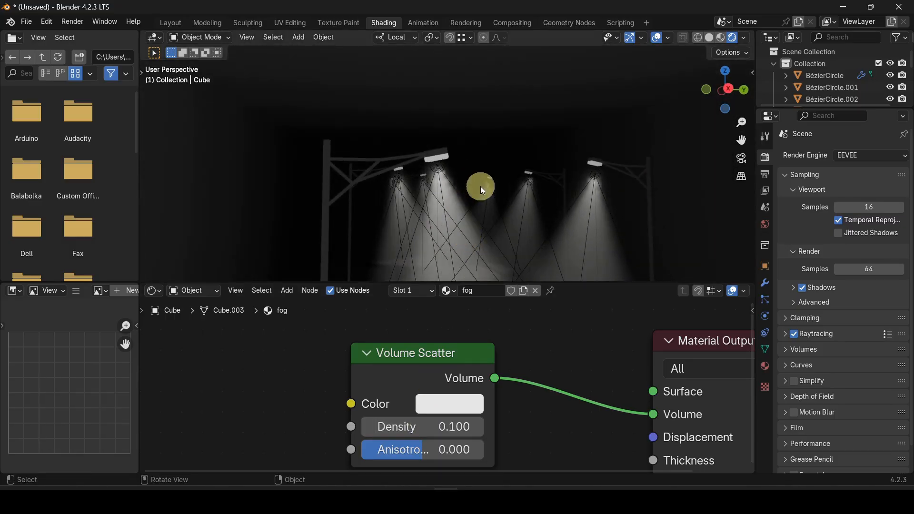
Step: Look through the scene camera and raise the Volume Scatter anisotropy to about 0.187
key("KP_0")
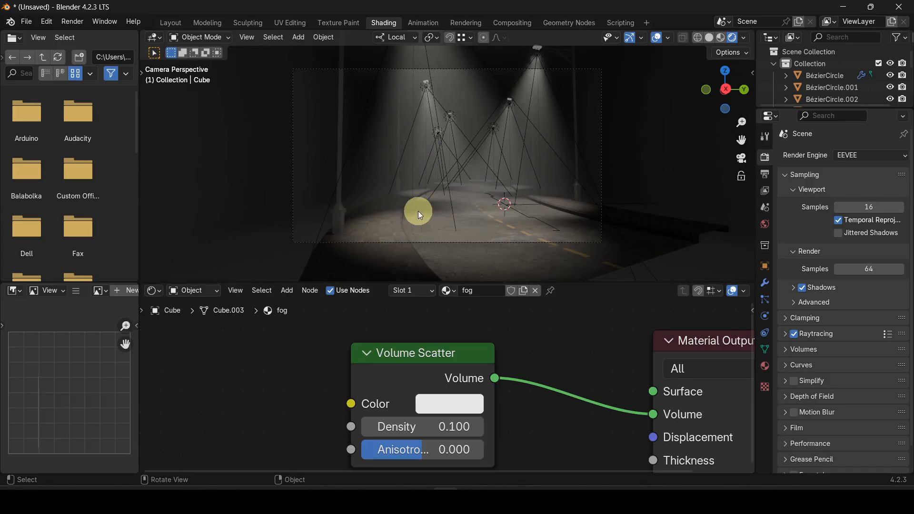
middle_click_drag(481, 205, 420, 234, "shift")
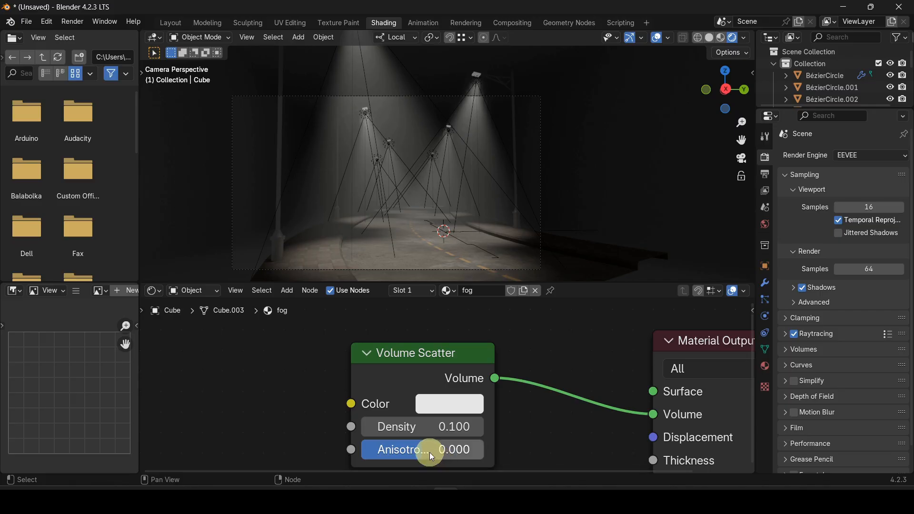
mouse_move(428, 447)
left_mouse_down()
mouse_move(476, 164)
mouse_move(567, 175)
mouse_move(449, 182)
left_mouse_up()
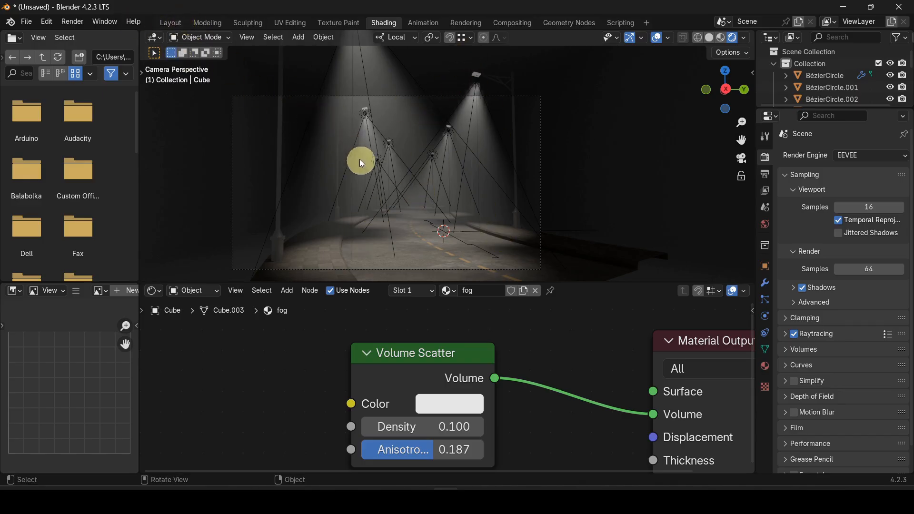
scroll(396, 194, "up", 2)
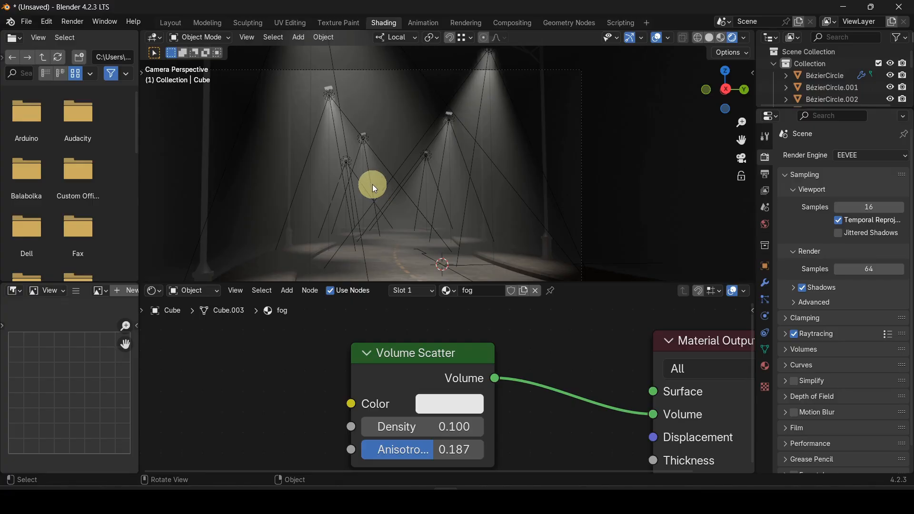
Step: Save the Blender file as path_animation in the Desktop's youTubeLessons/path_animation folder
key("ctrl")
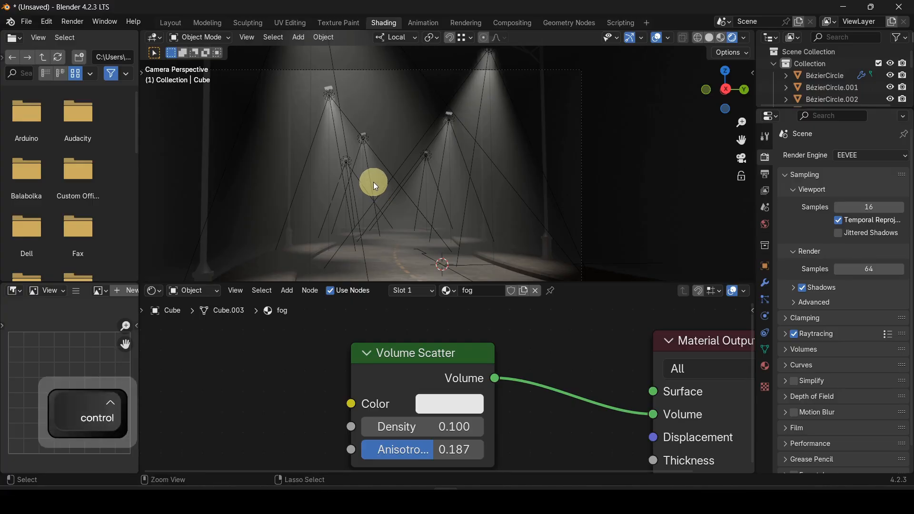
key("ctrl+s")
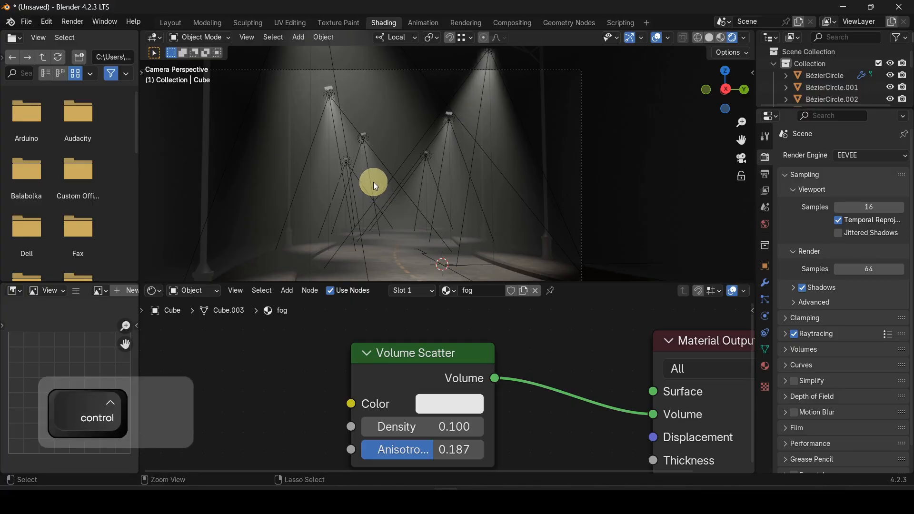
left_click(192, 174)
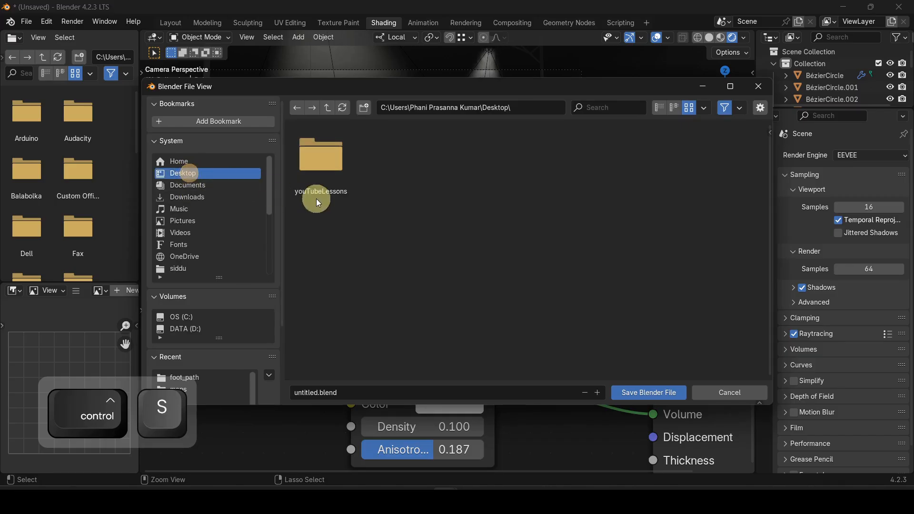
double_click(329, 155)
scroll(377, 281, "down", 5)
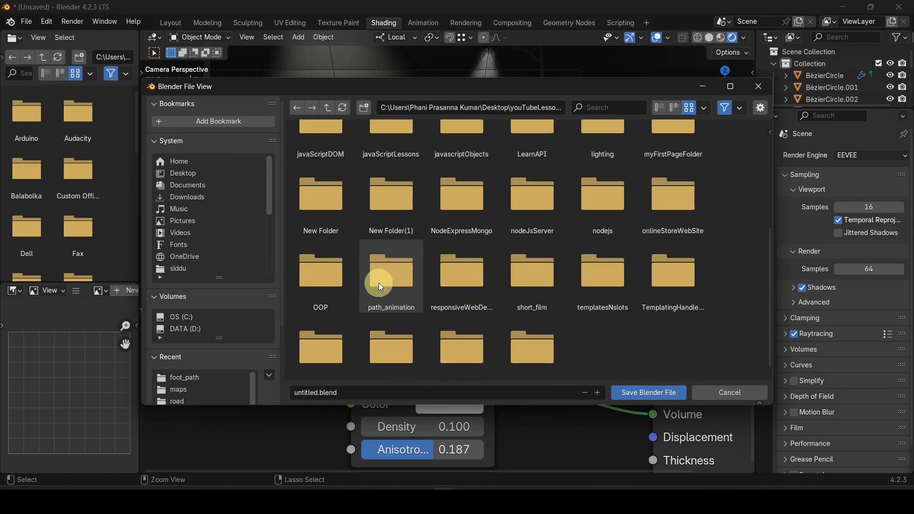
double_click(388, 281)
left_click(369, 393)
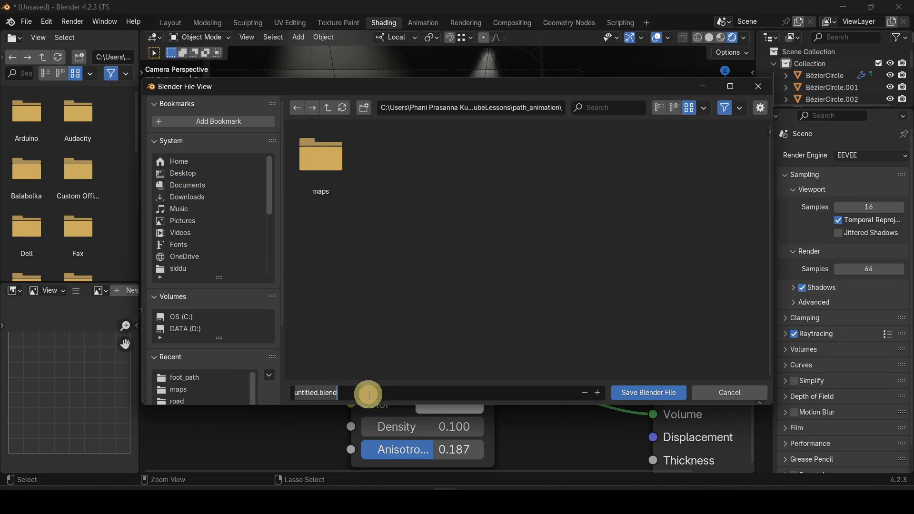
type("p")
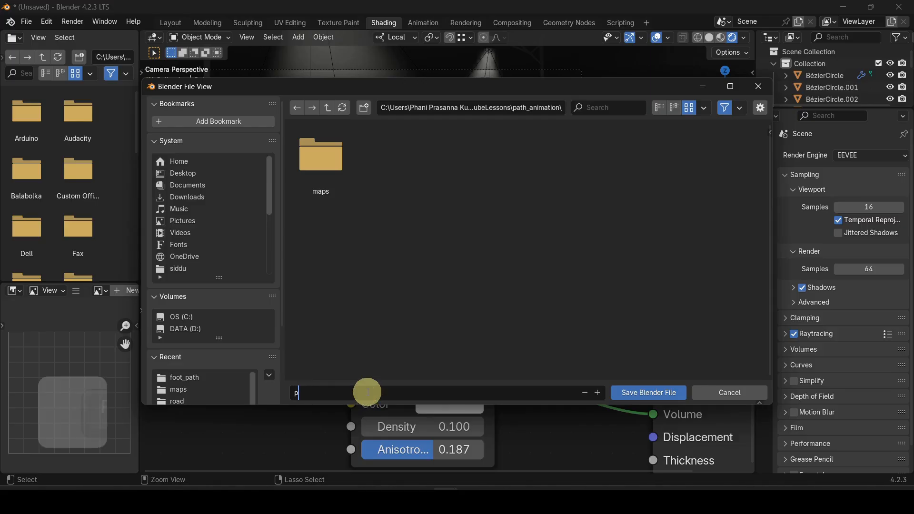
type("ath_")
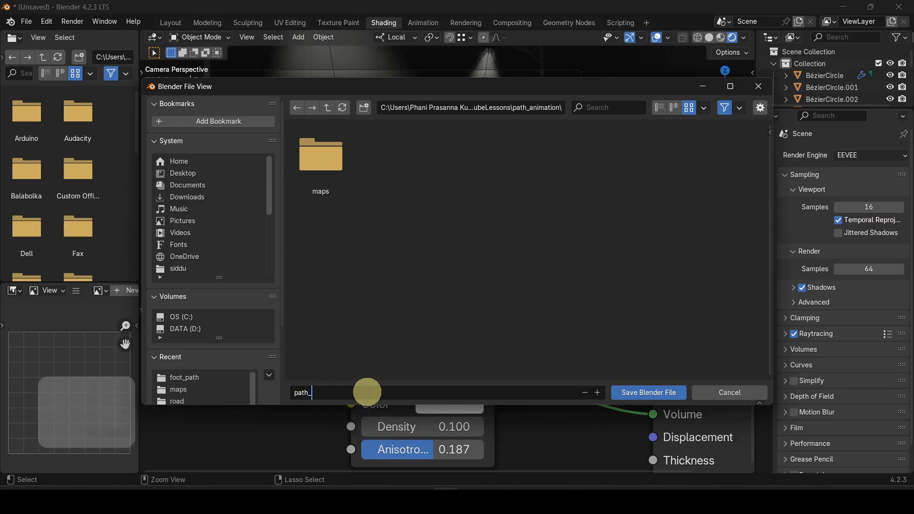
type("animation")
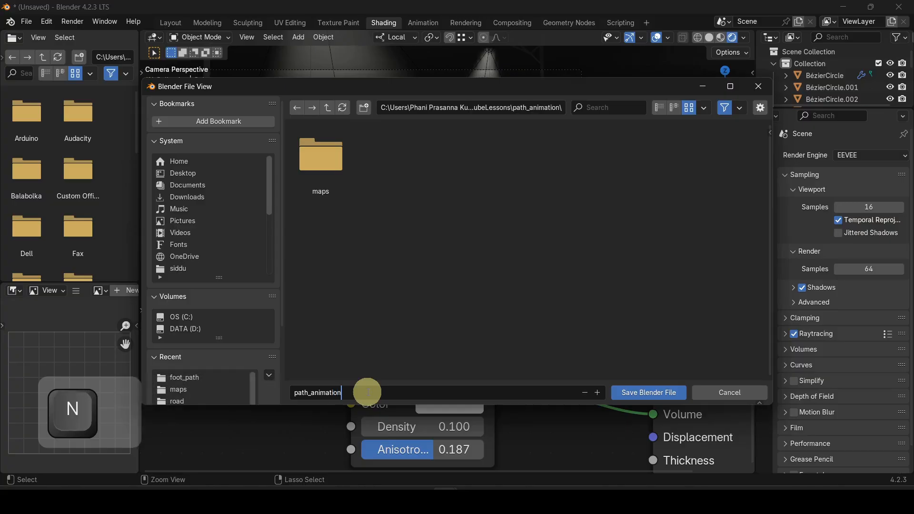
key("Return")
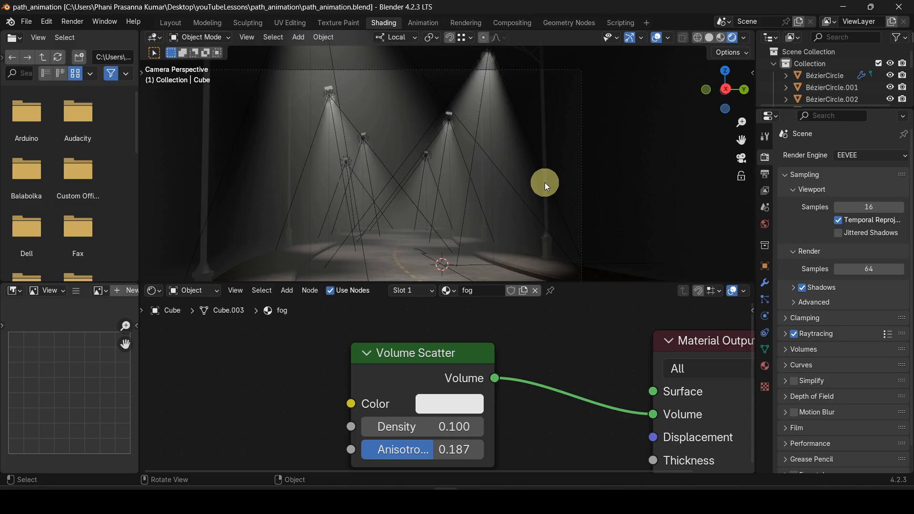
Step: Switch the shader editor to the World shader and add an Environment Texture node before the Background node
left_click(185, 293)
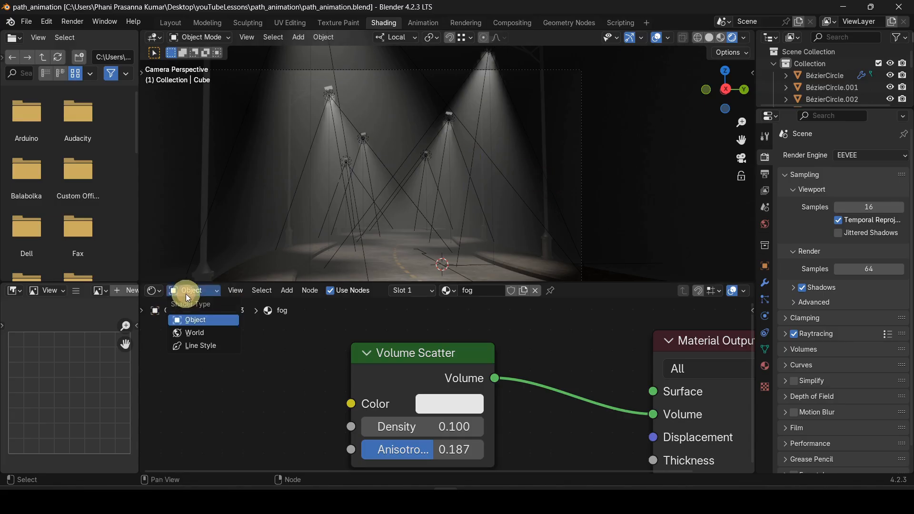
left_click(194, 331)
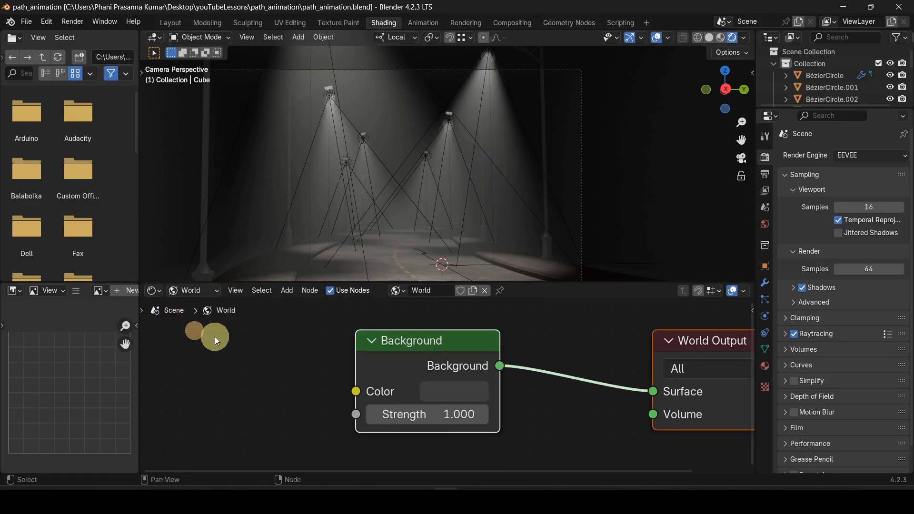
scroll(337, 409, "up", 3)
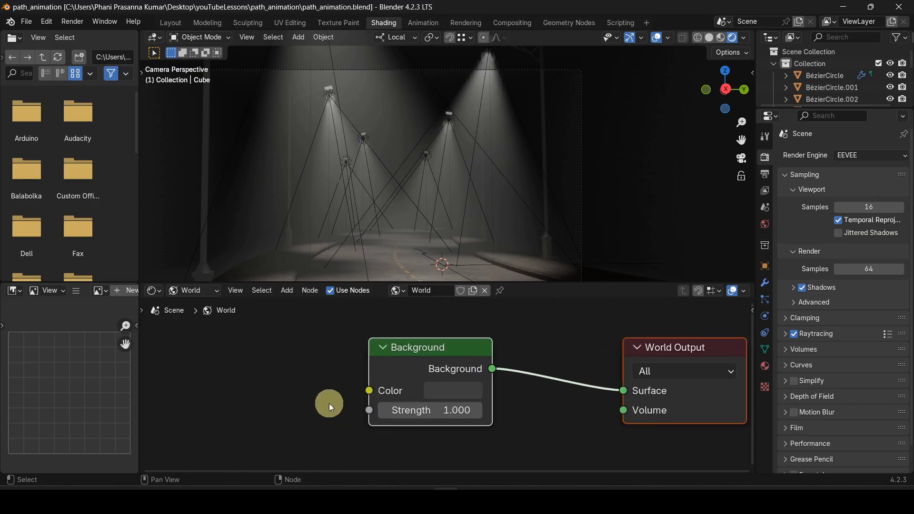
left_click(585, 442)
middle_click_drag(306, 388, 390, 389)
key("shift+a")
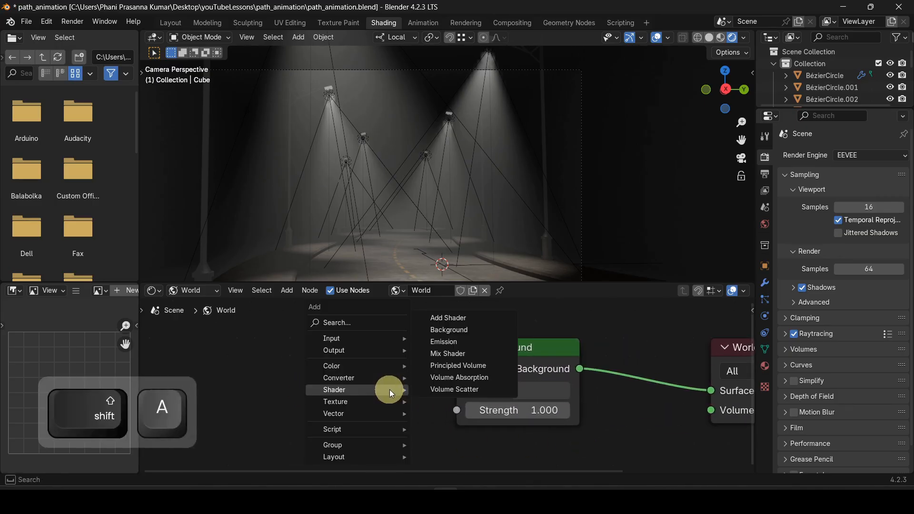
mouse_move(371, 406)
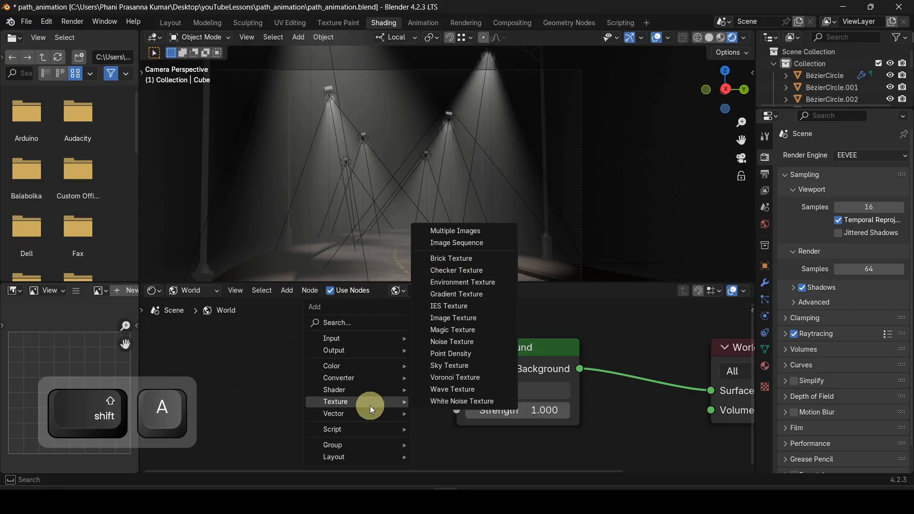
left_click(453, 283)
left_click_drag(194, 342, 177, 348)
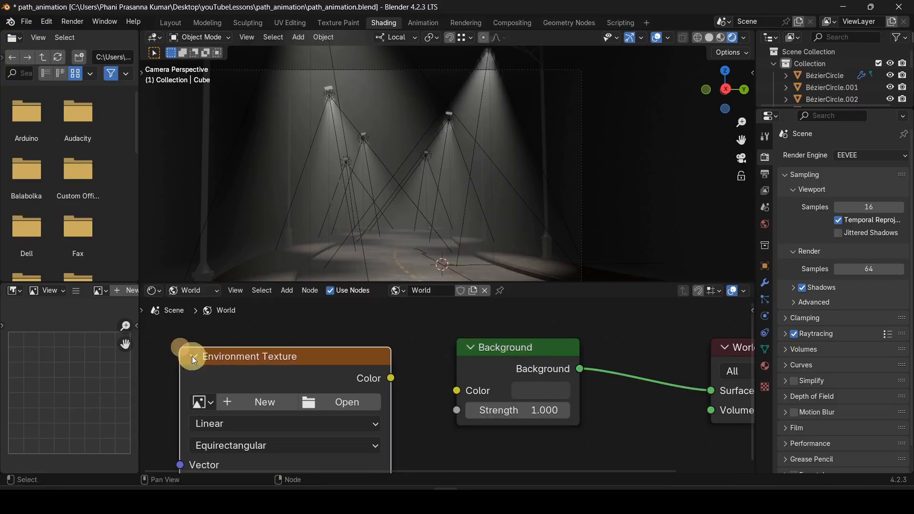
Step: Load preller_drive_4k.hdr from the maps folder into the Environment Texture and connect its Color output to the Background's Color
left_click(341, 402)
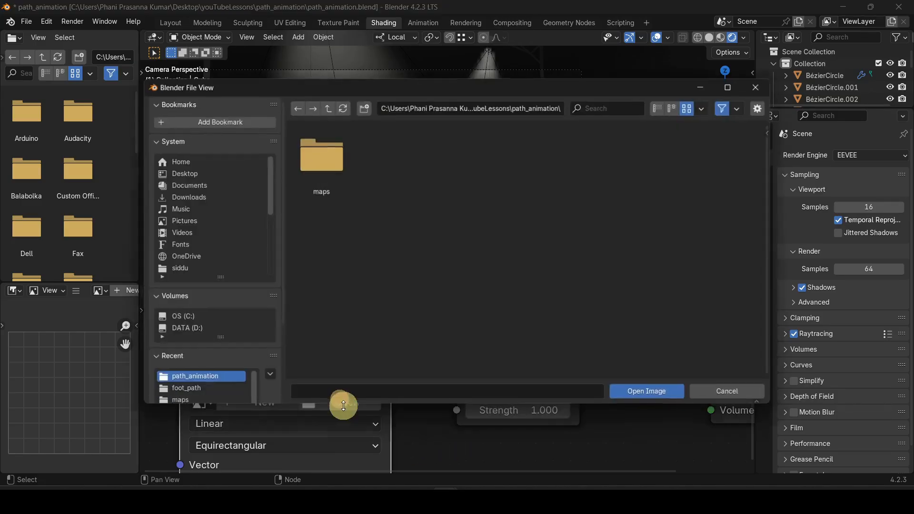
double_click(322, 168)
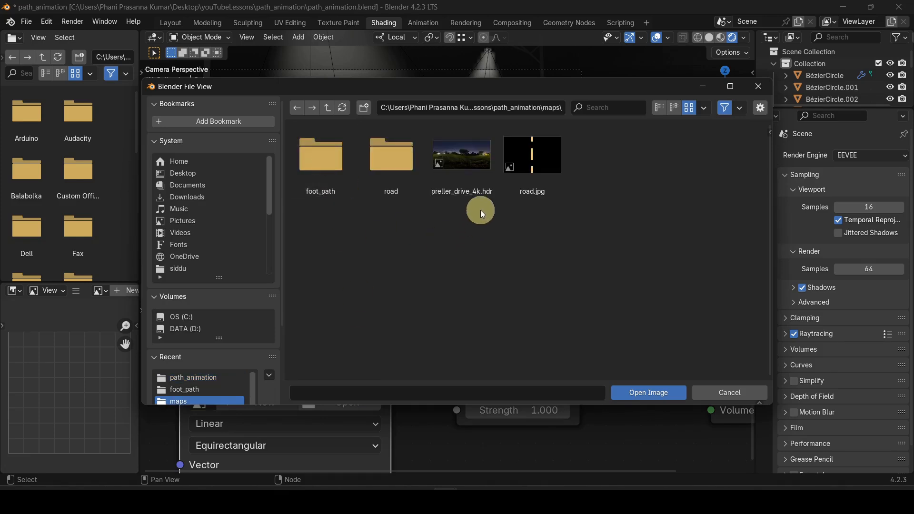
left_click(441, 169)
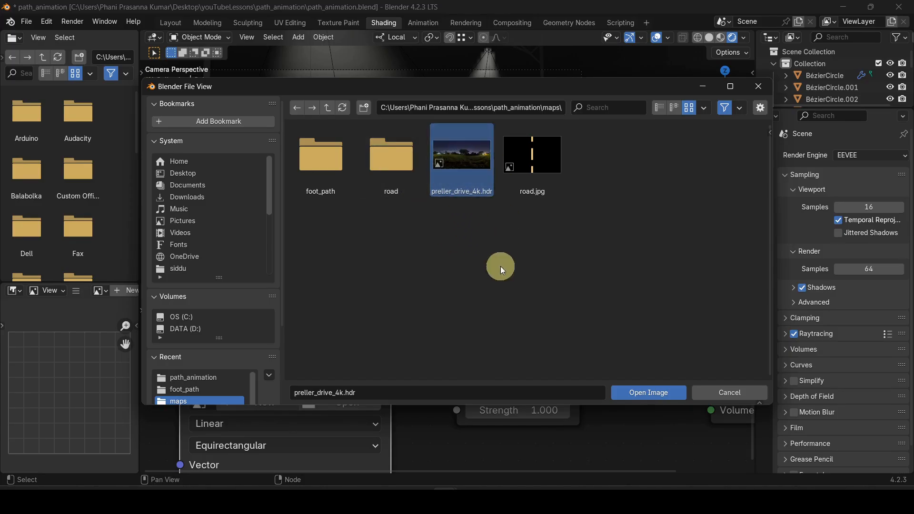
left_click(642, 393)
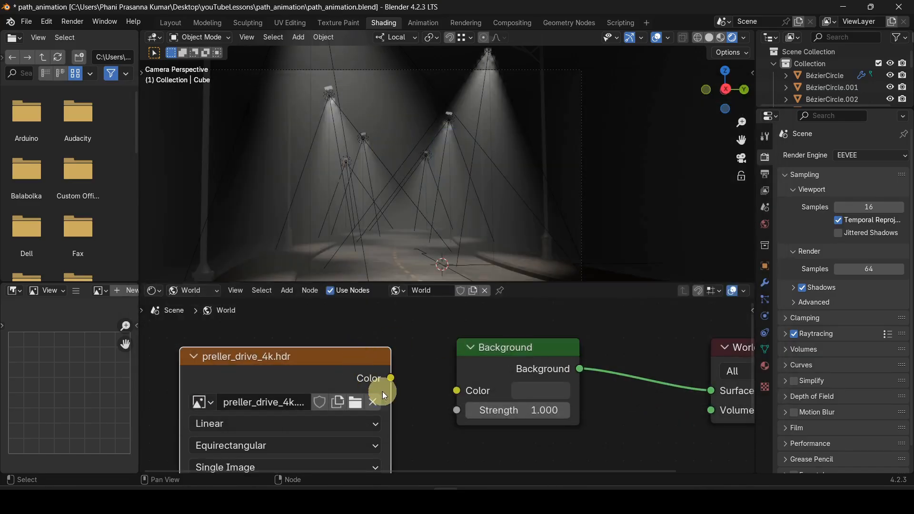
left_click_drag(390, 382, 456, 391)
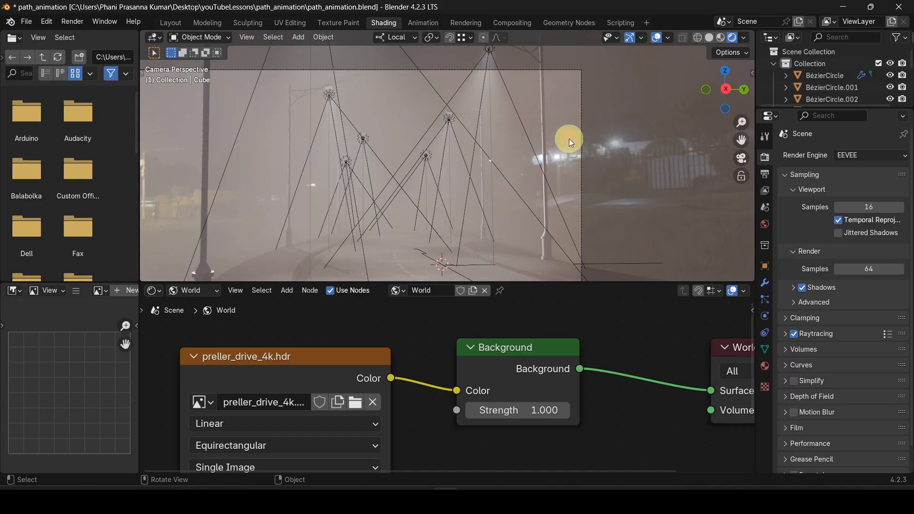
scroll(414, 376, "down", 2)
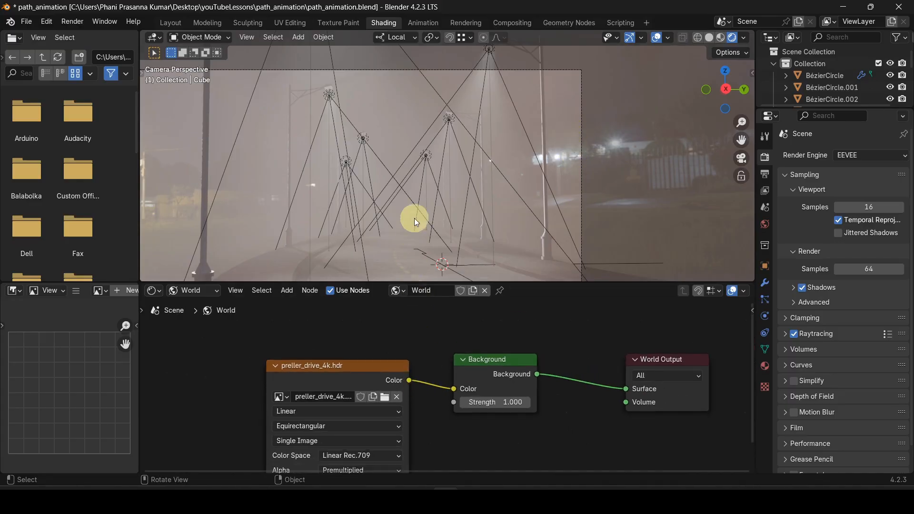
scroll(414, 219, "down", 5)
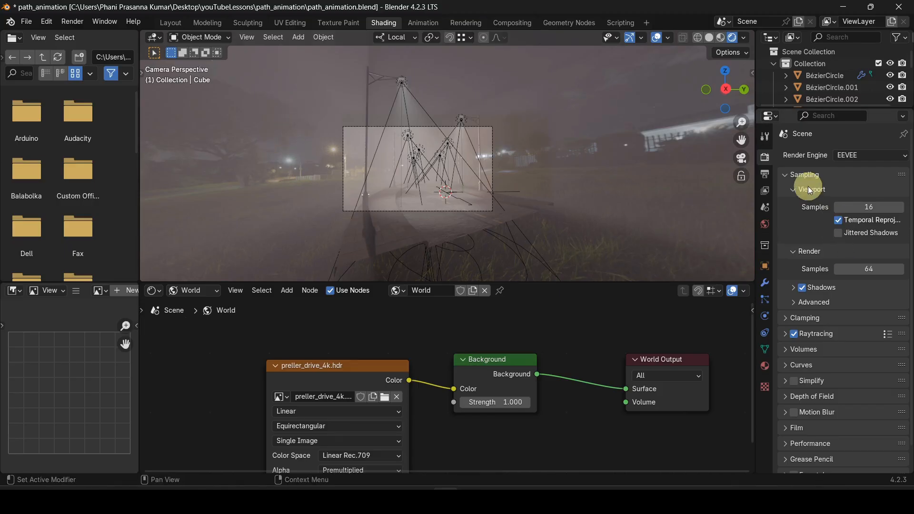
Step: Return the shader editor to the Object shader type to show the fog material's Volume Scatter node
left_click(171, 22)
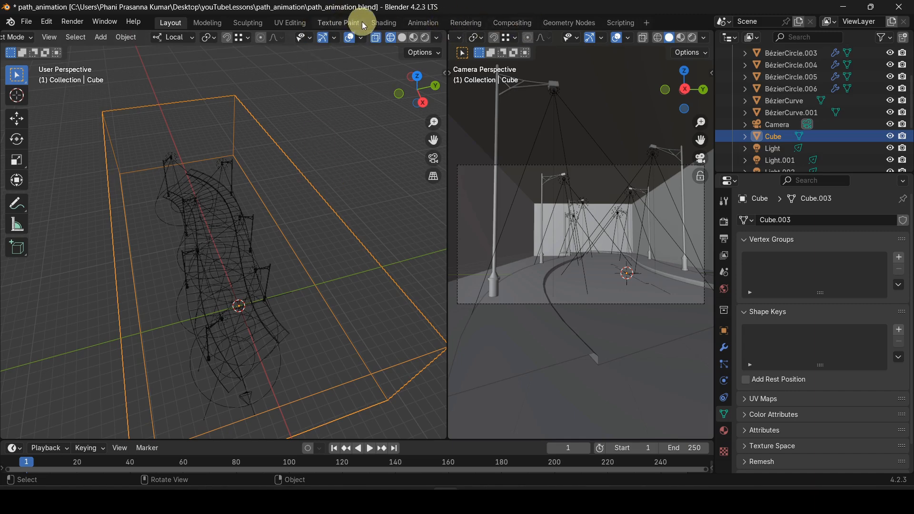
left_click(381, 23)
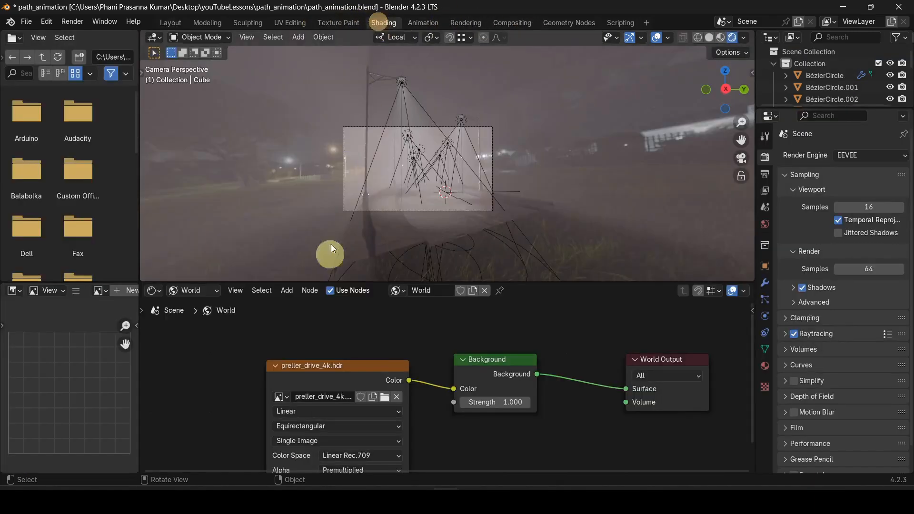
left_click(196, 293)
left_click(194, 320)
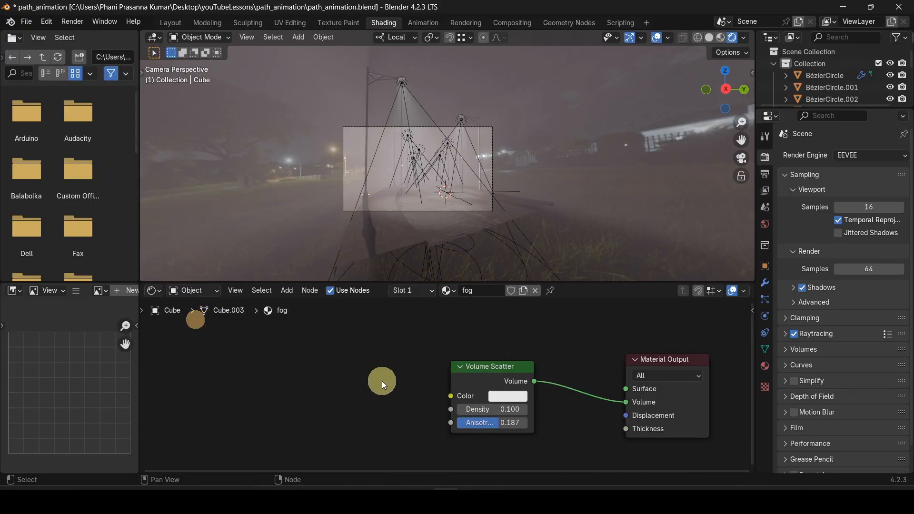
scroll(389, 384, "up", 4)
middle_click_drag(432, 370, 295, 372)
scroll(319, 398, "up", 4)
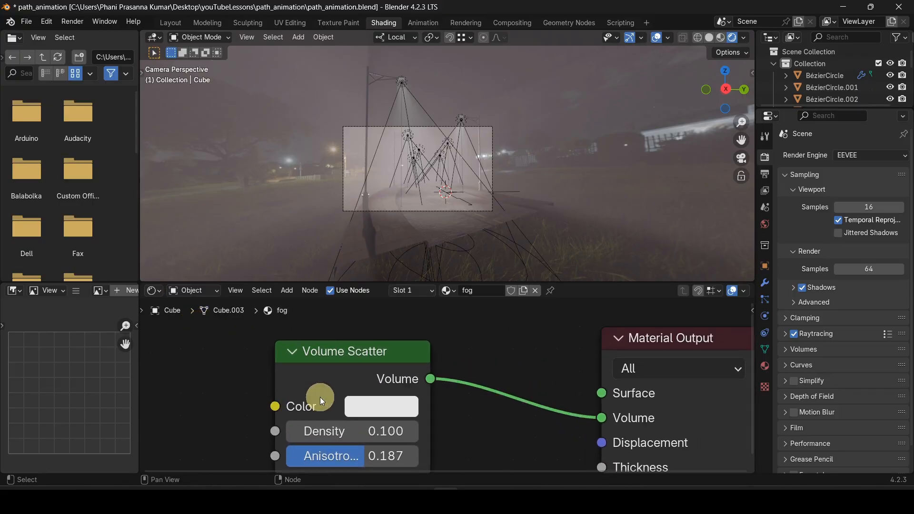
Step: Try a density of 0.2 on the fog's Volume Scatter node and check the camera view
double_click(383, 431)
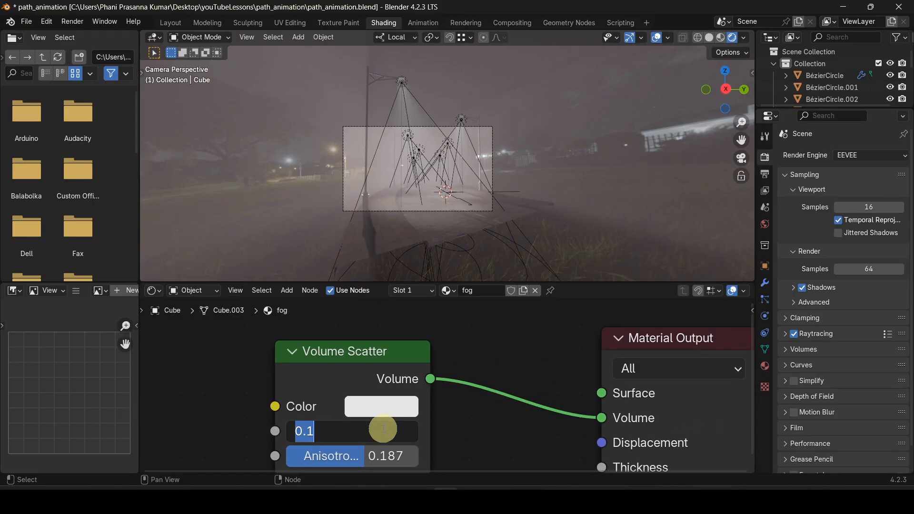
type(".")
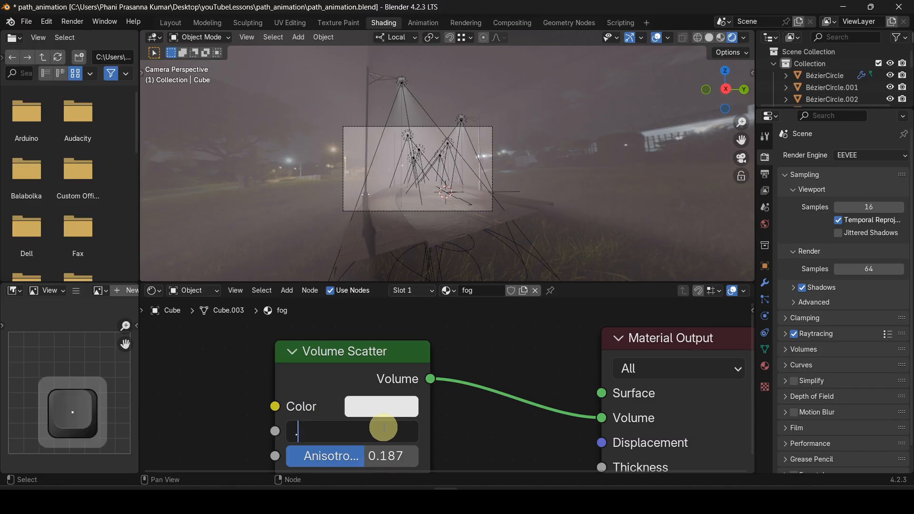
type("2")
key("Return")
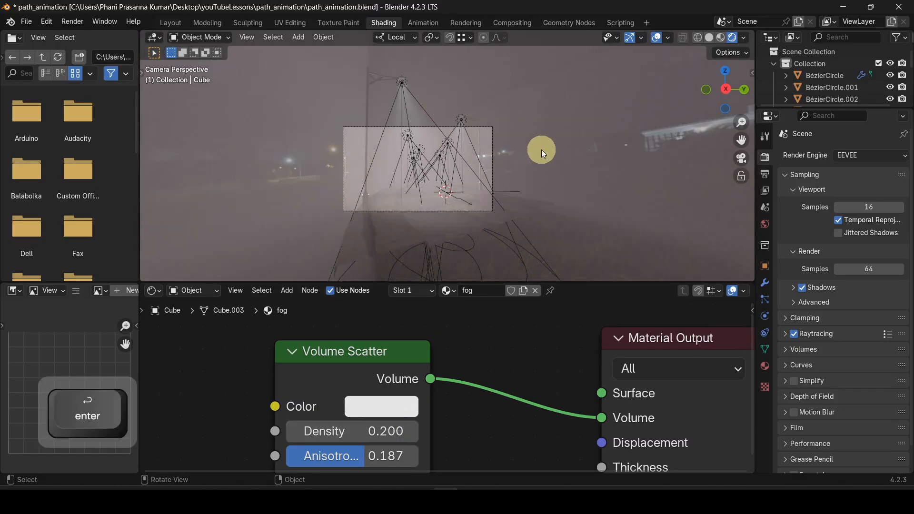
scroll(454, 172, "up", 4)
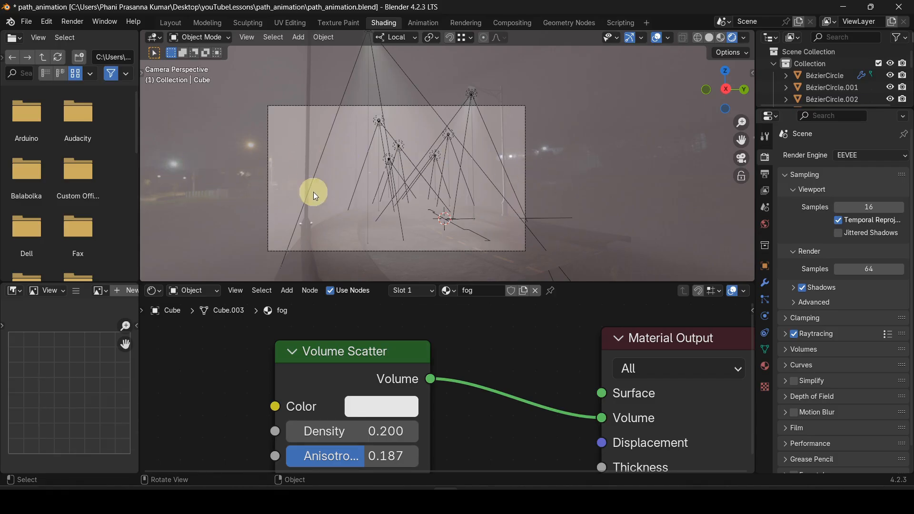
scroll(325, 184, "up", 2)
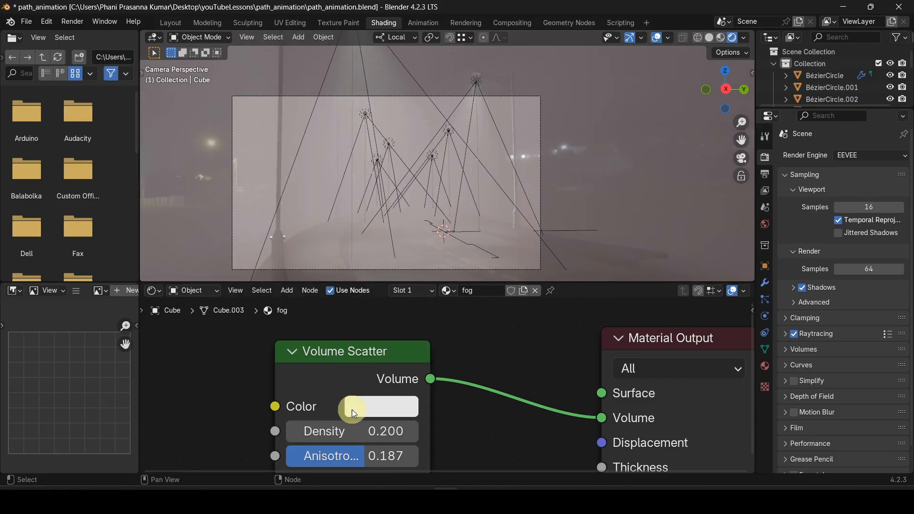
Step: Set the fog's Volume Scatter density to 0.05
left_click(379, 431)
type(".05")
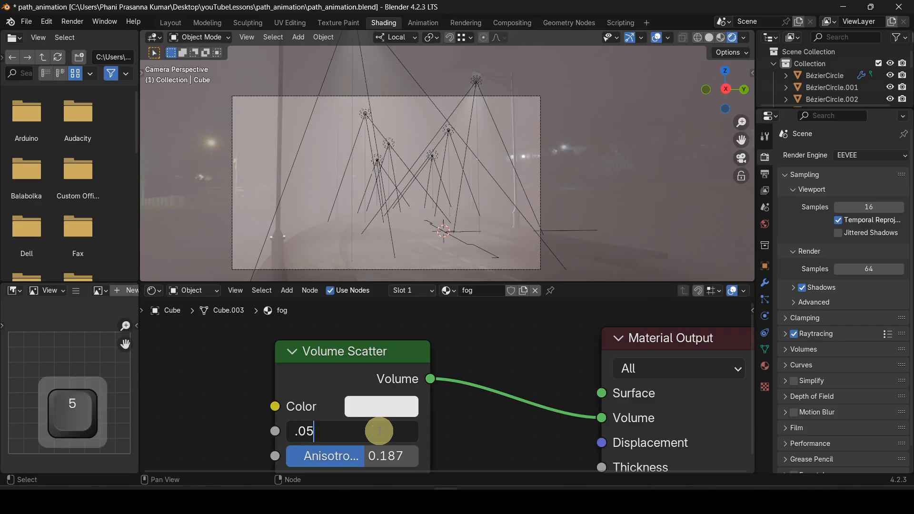
key("Return")
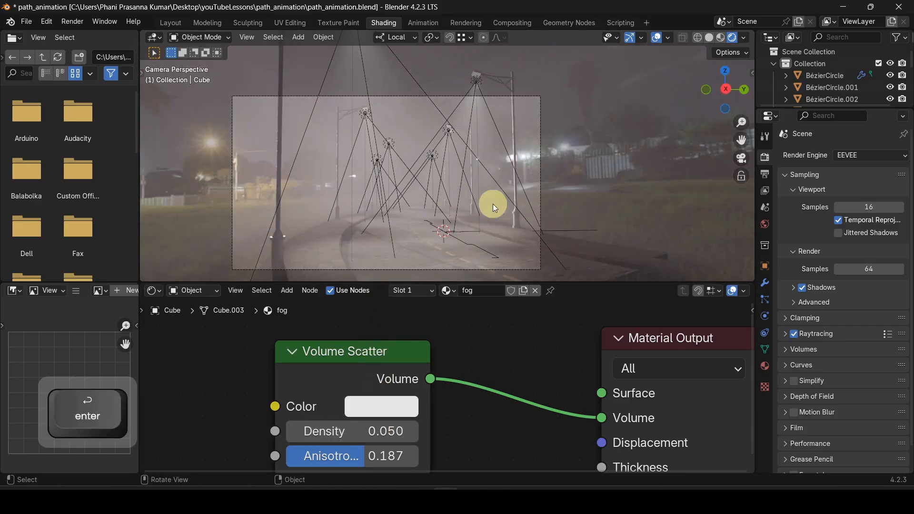
left_click(387, 431)
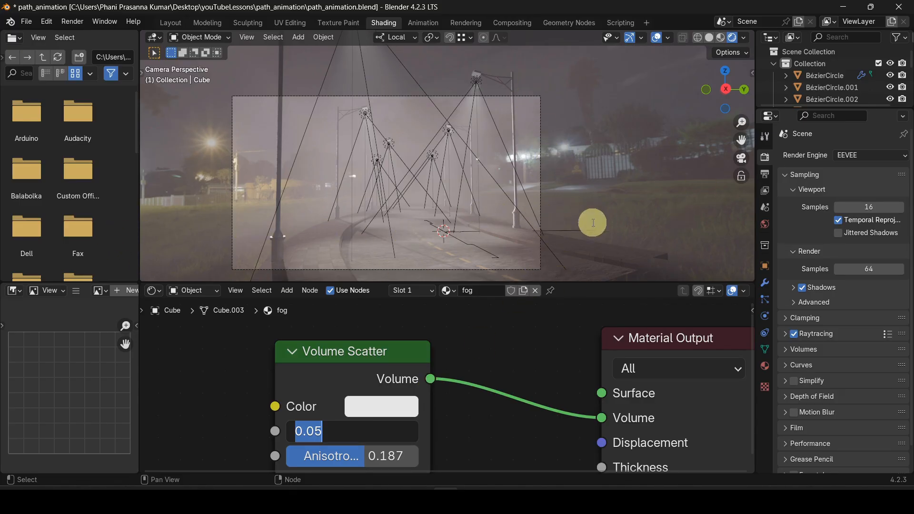
left_click(638, 217)
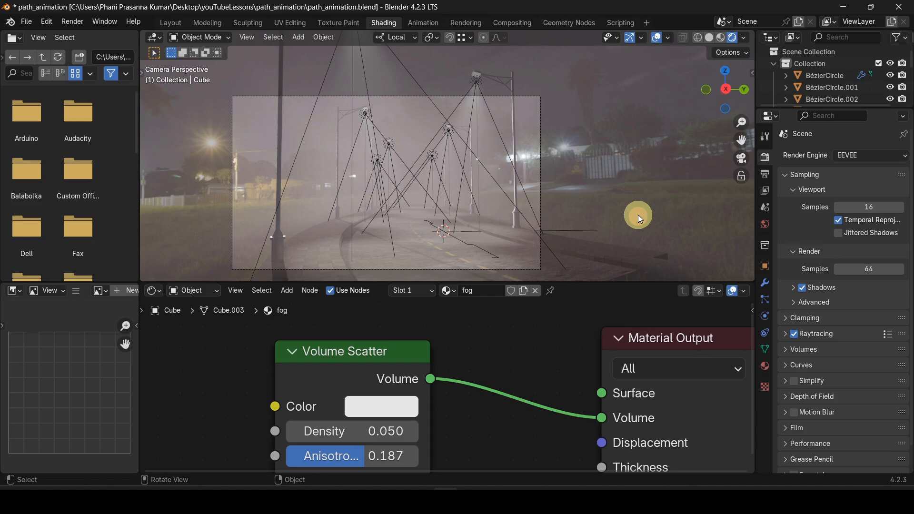
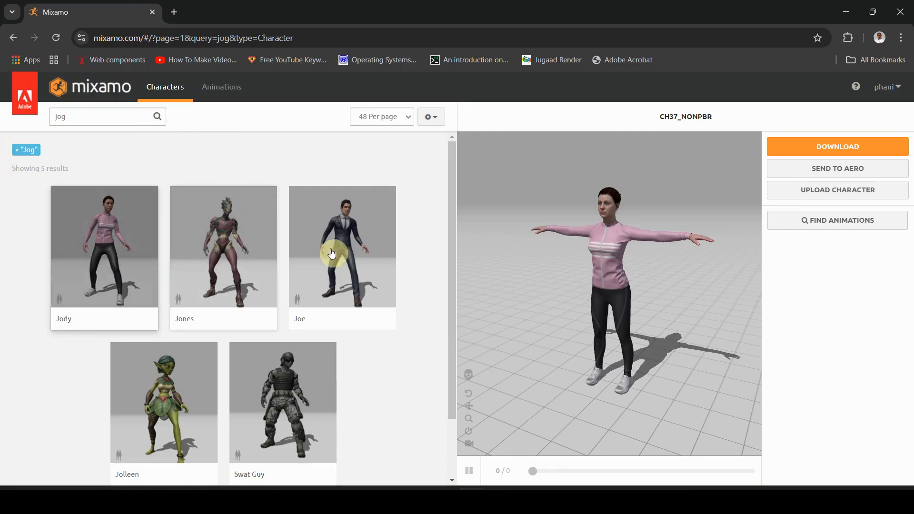
Step: Switch to Mixamo in the browser, reset the character filter, search the characters for "jog" and select Jody
left_click(17, 150)
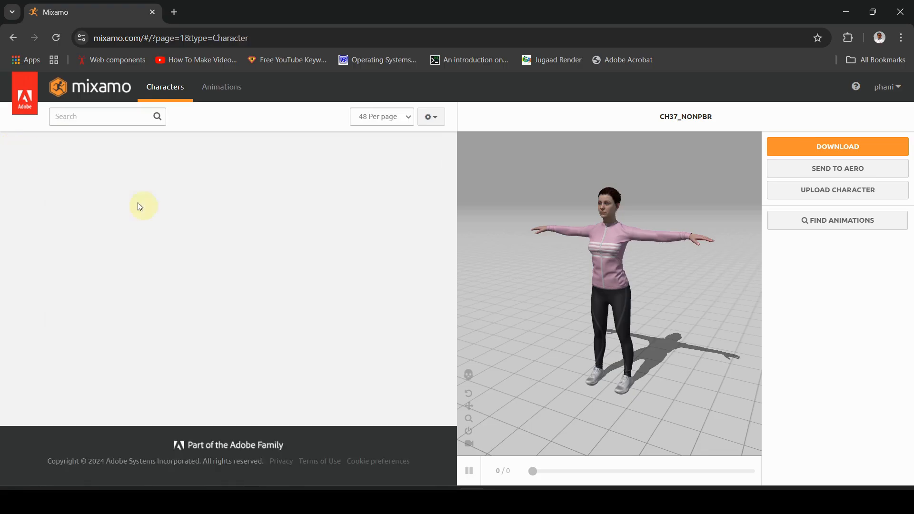
scroll(380, 241, "down", 5)
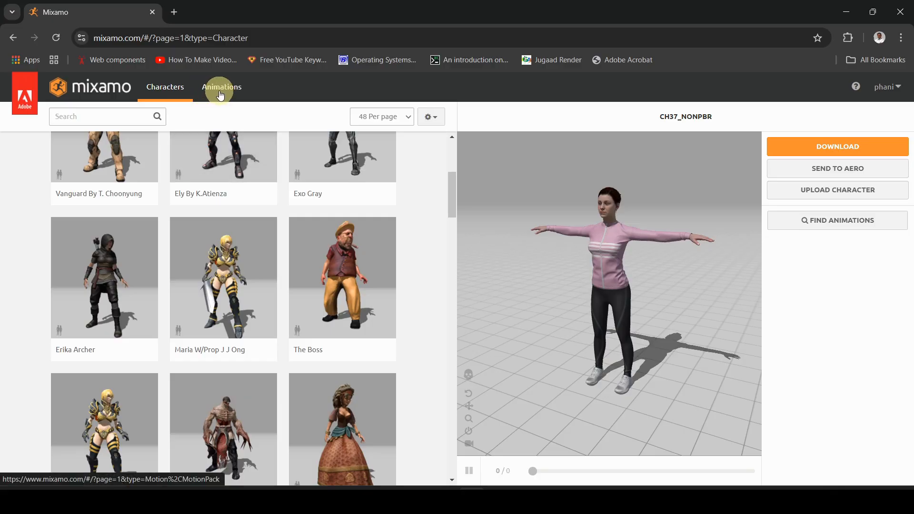
scroll(271, 251, "up", 5)
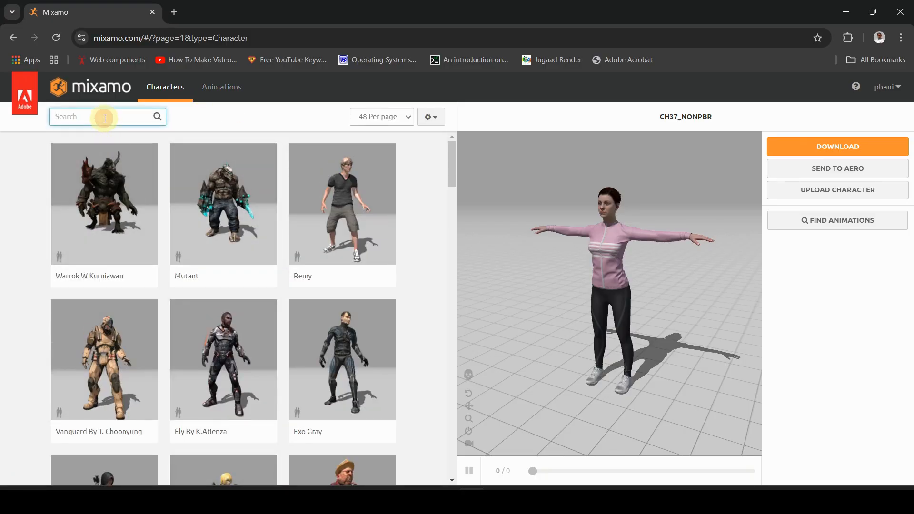
type("jog")
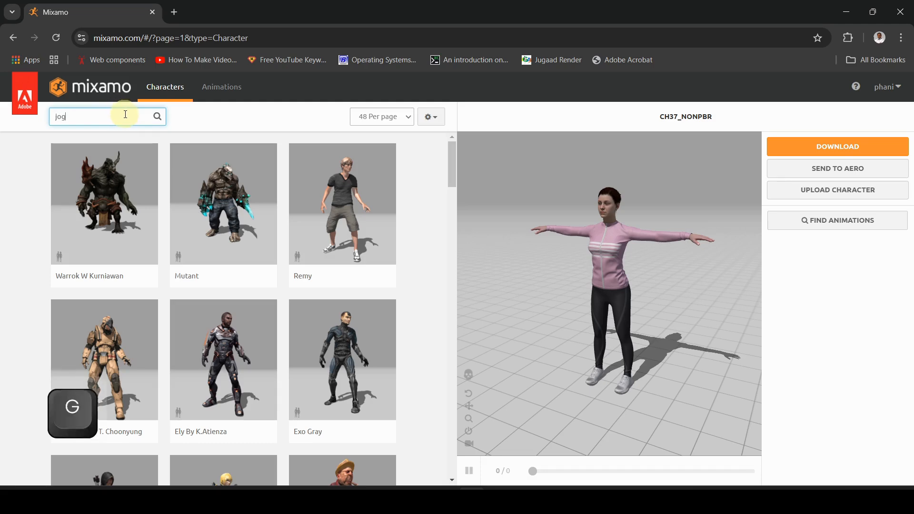
key("Return")
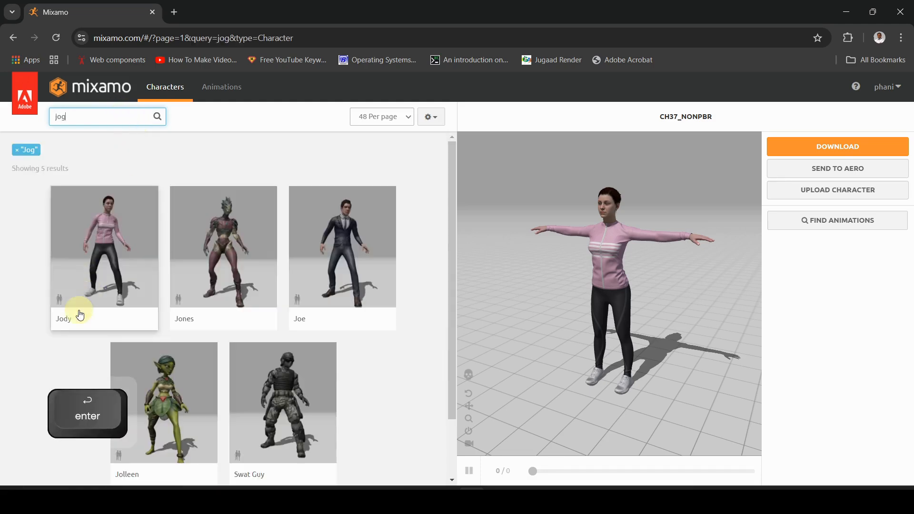
left_click(119, 250)
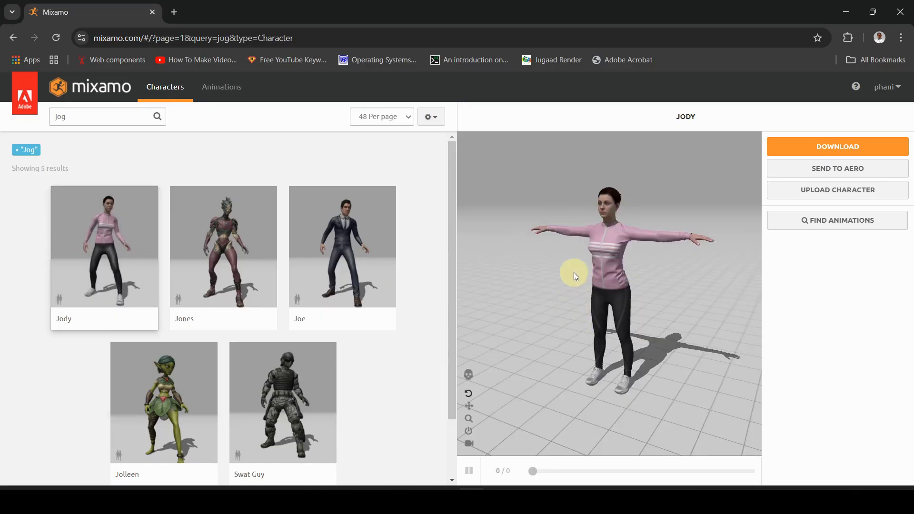
Step: Browse the jog animations, and apply the Jogging animation to Jody with In Place enabled
left_click(223, 88)
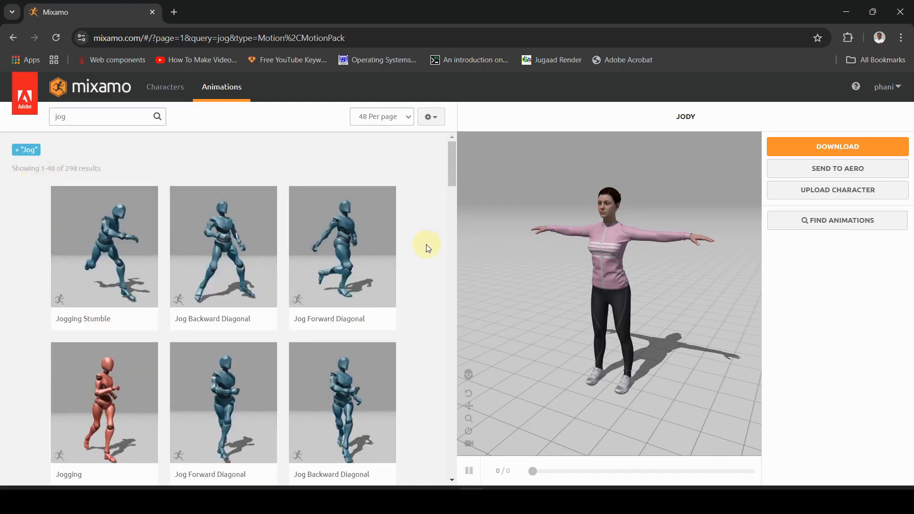
scroll(419, 250, "down", 2)
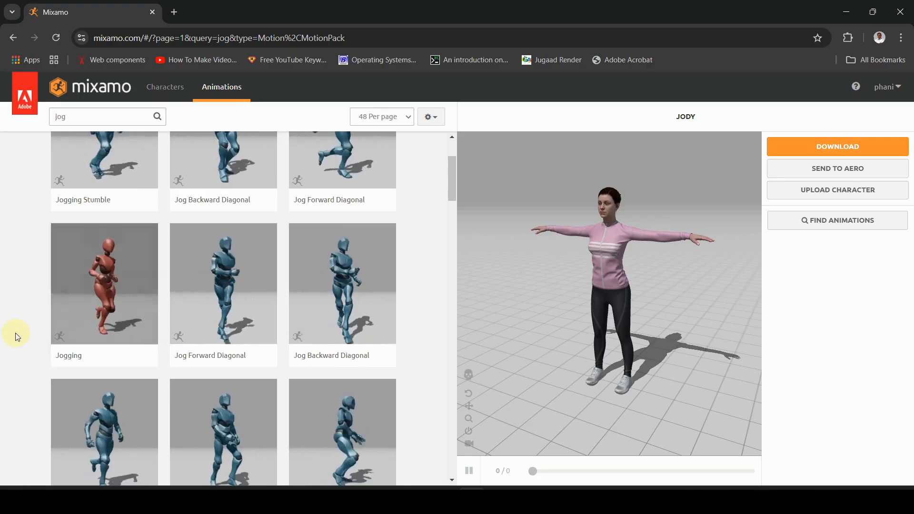
scroll(17, 335, "down", 2)
scroll(17, 336, "down", 1)
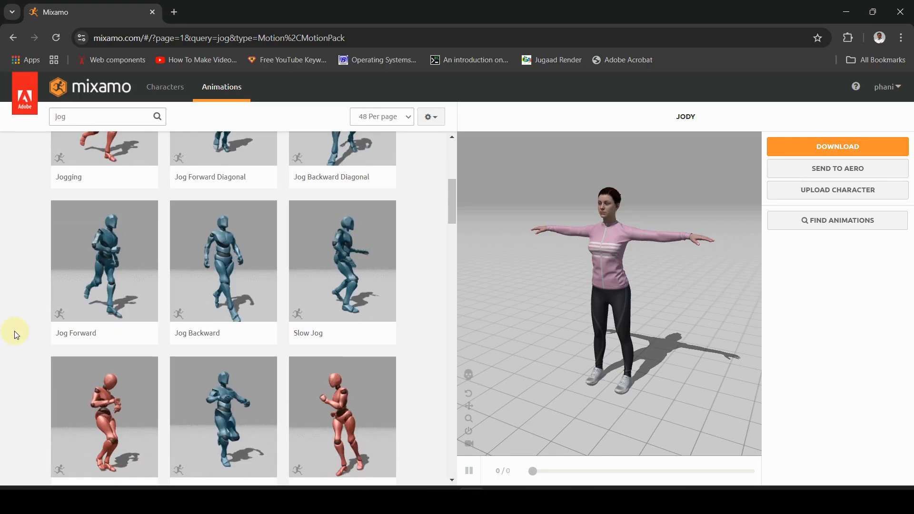
scroll(16, 333, "up", 4)
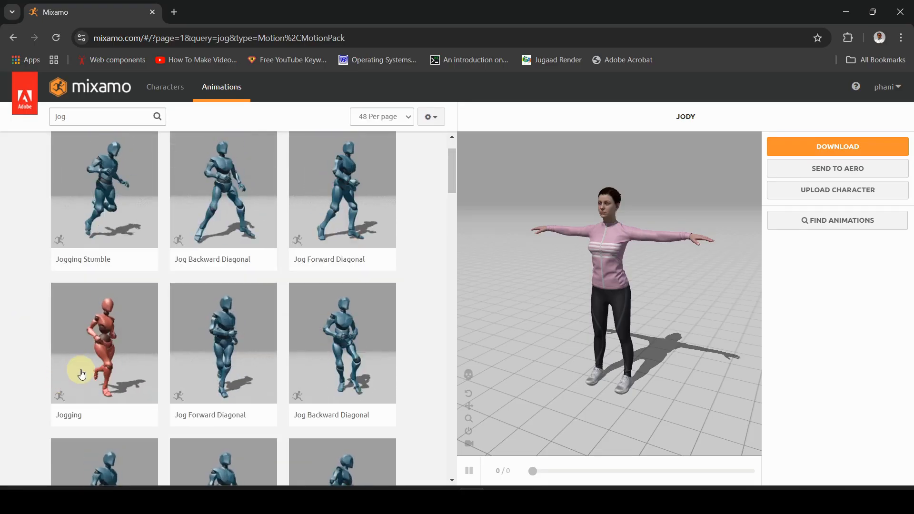
scroll(48, 364, "down", 4)
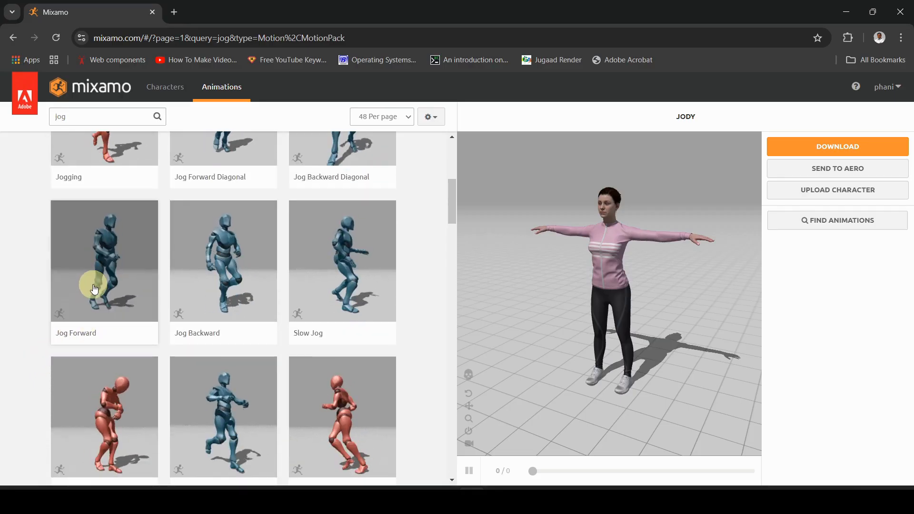
scroll(96, 286, "up", 2)
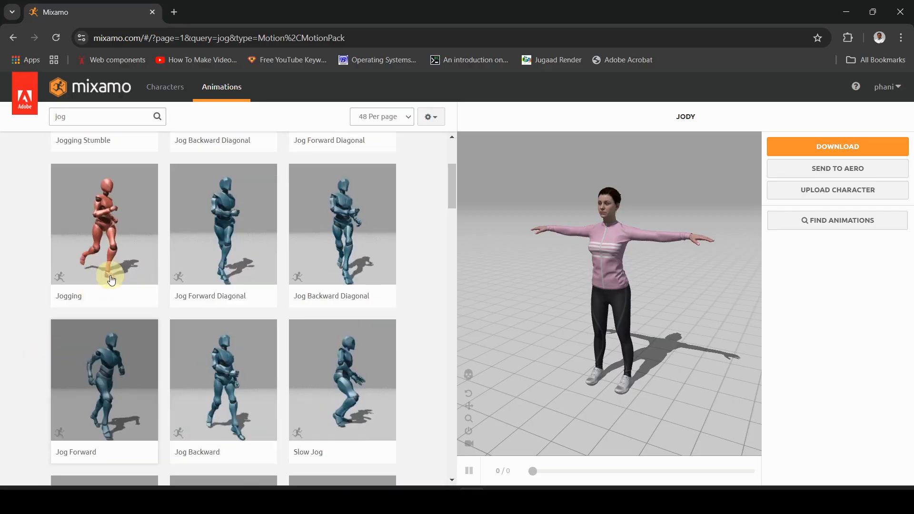
left_click(116, 225)
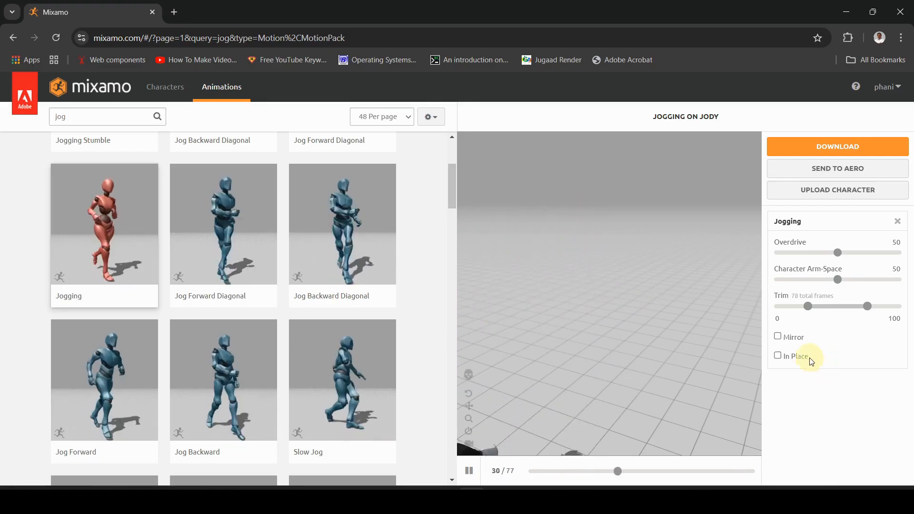
left_click(776, 357)
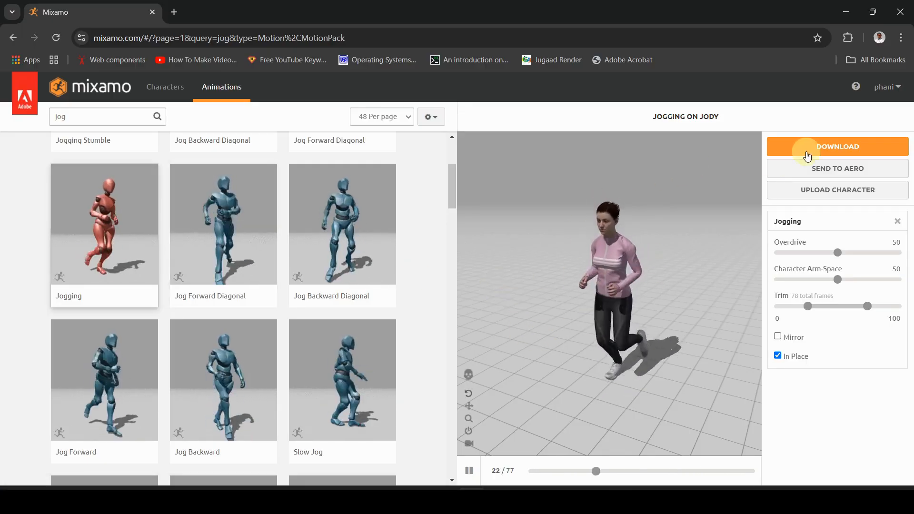
Step: Check the download settings for the jogging character and close them without downloading
left_click(823, 150)
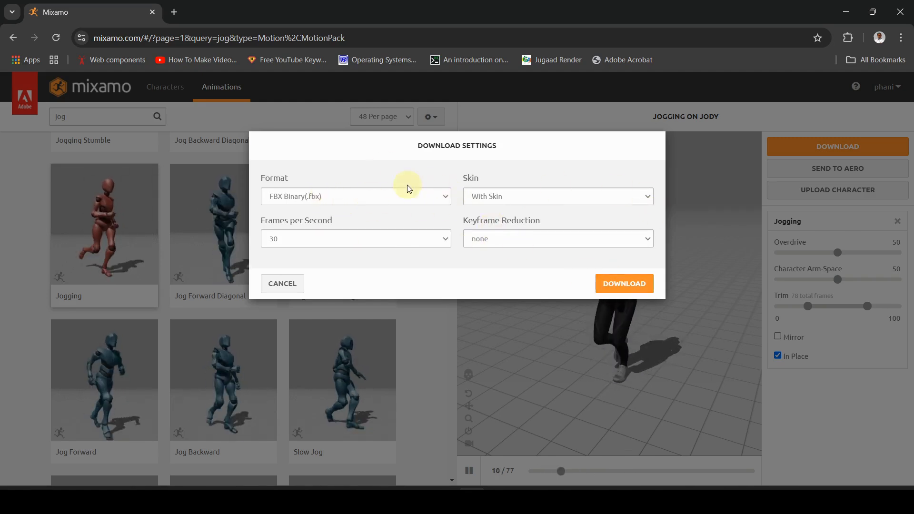
left_click(270, 284)
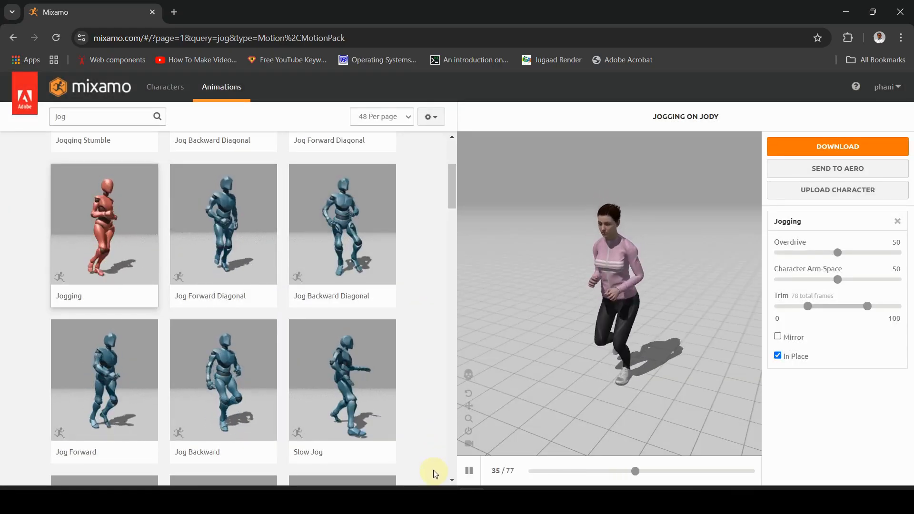
Step: Switch to Blender and import the FBX file Jog Forward.fbx from the project's models folder with the default import options
left_click(445, 500)
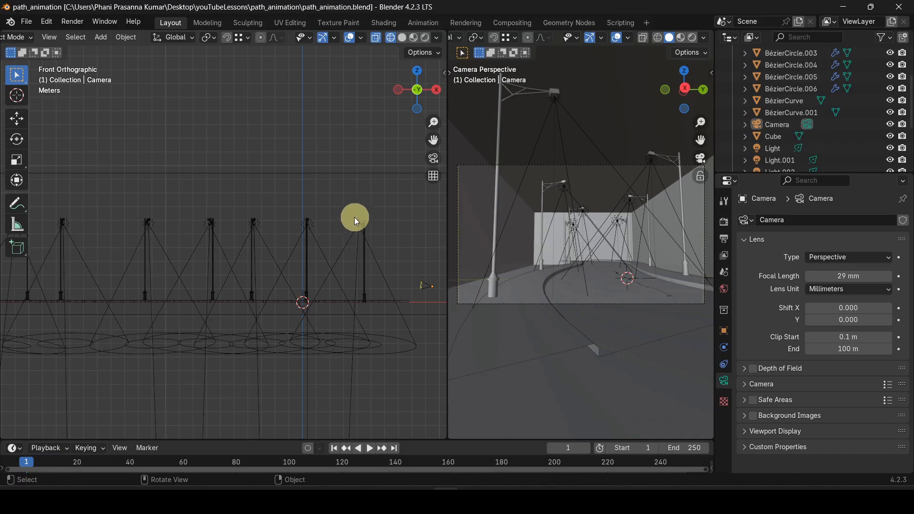
key("shift+a")
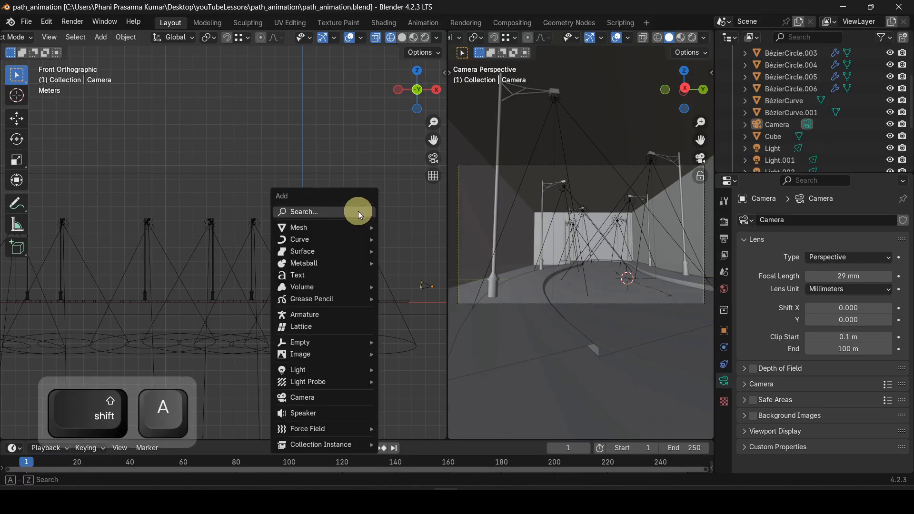
key("Escape")
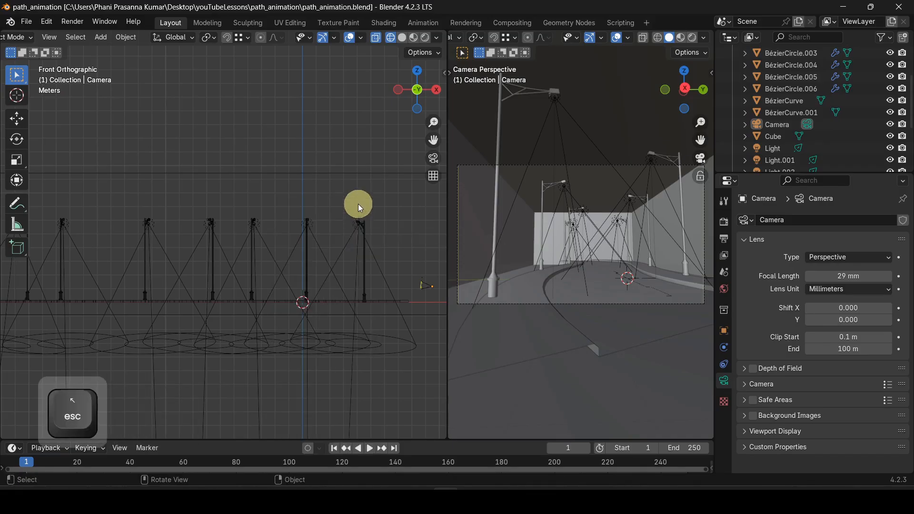
left_click(28, 24)
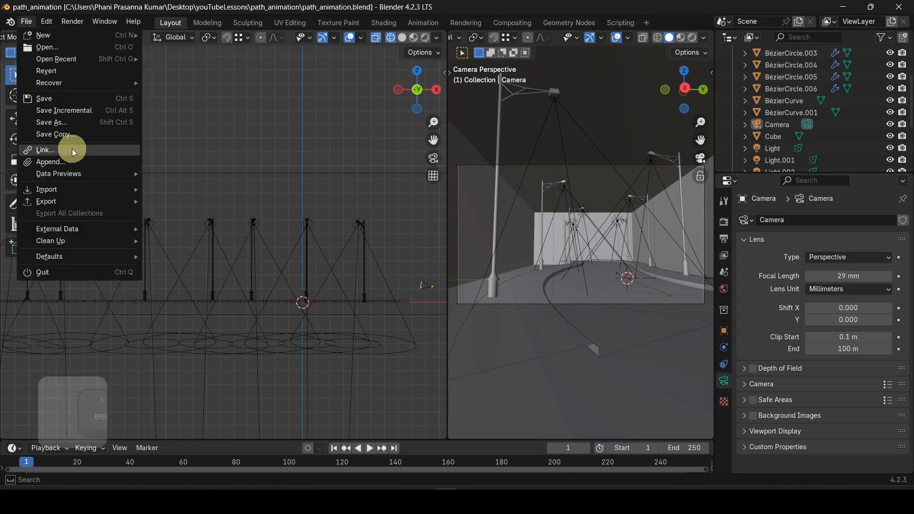
mouse_move(79, 84)
mouse_move(80, 187)
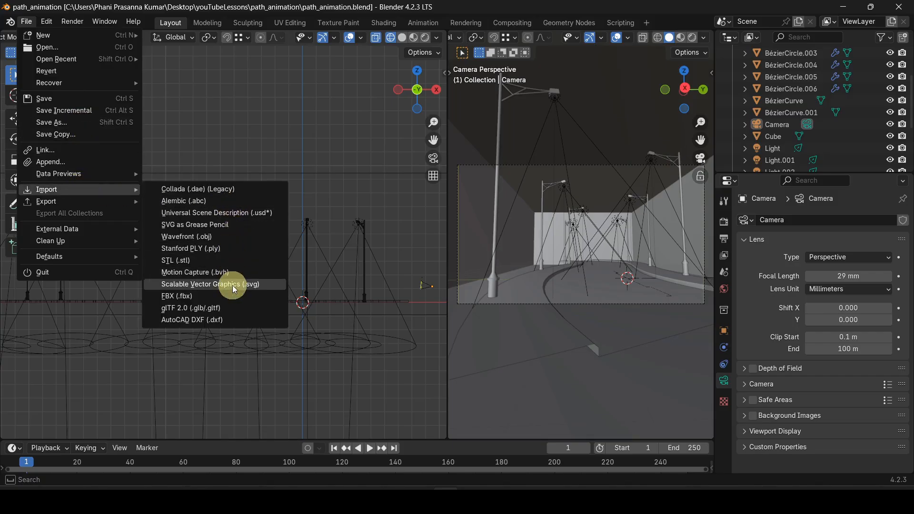
left_click(178, 297)
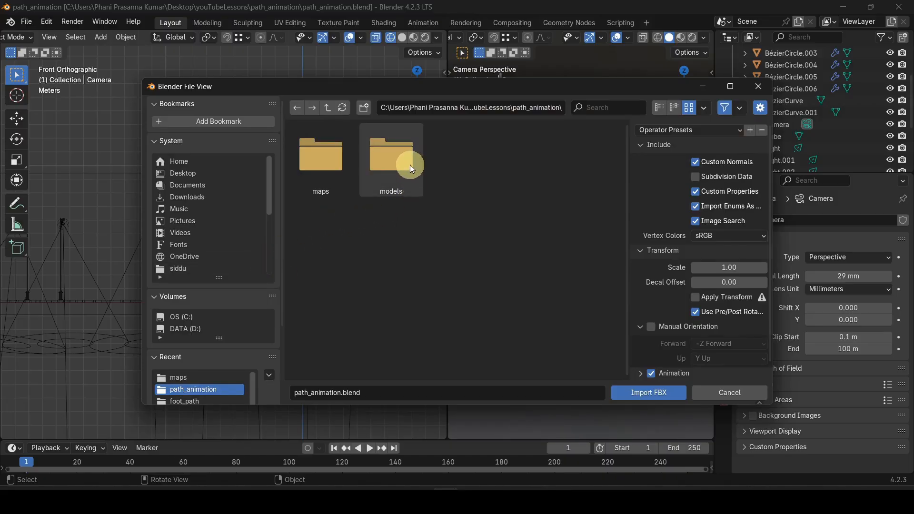
double_click(388, 156)
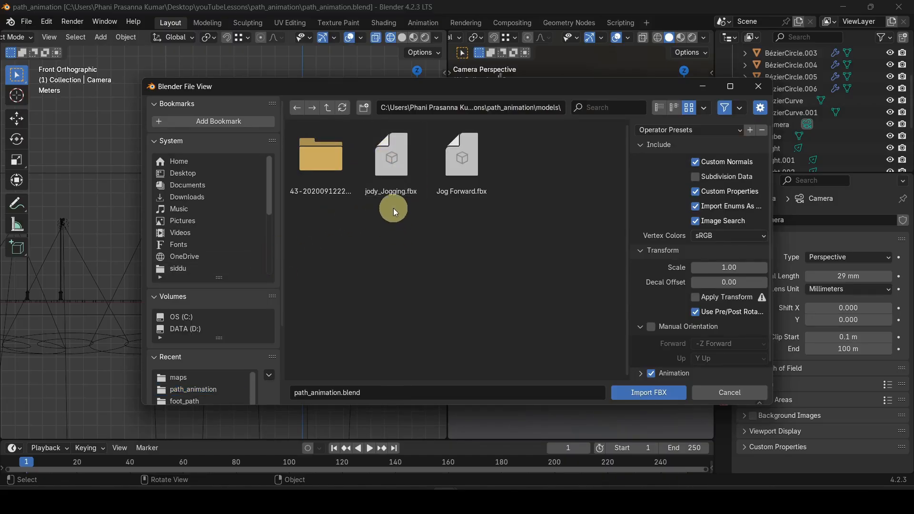
left_click(393, 162)
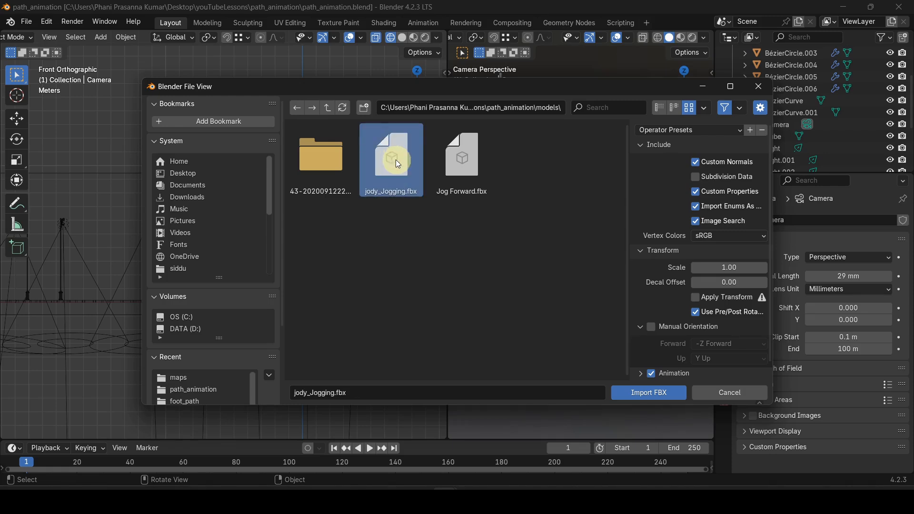
left_click(467, 159)
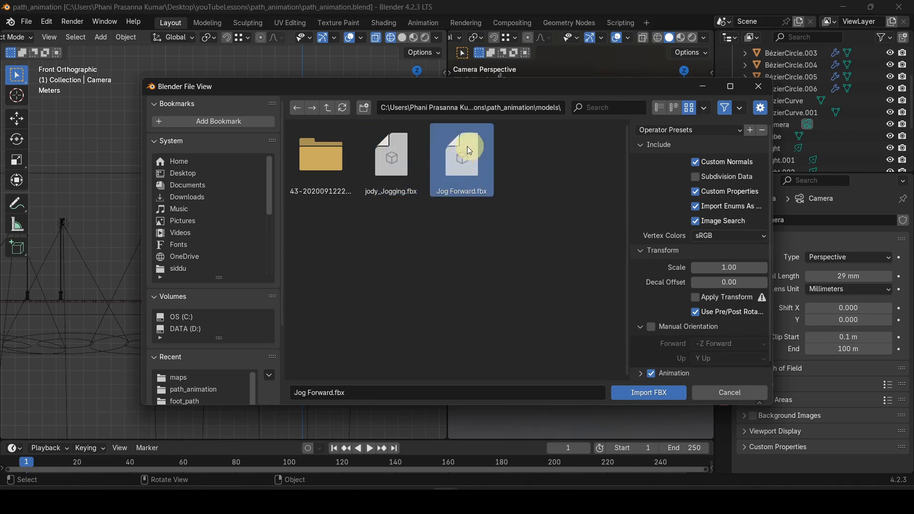
left_click(649, 397)
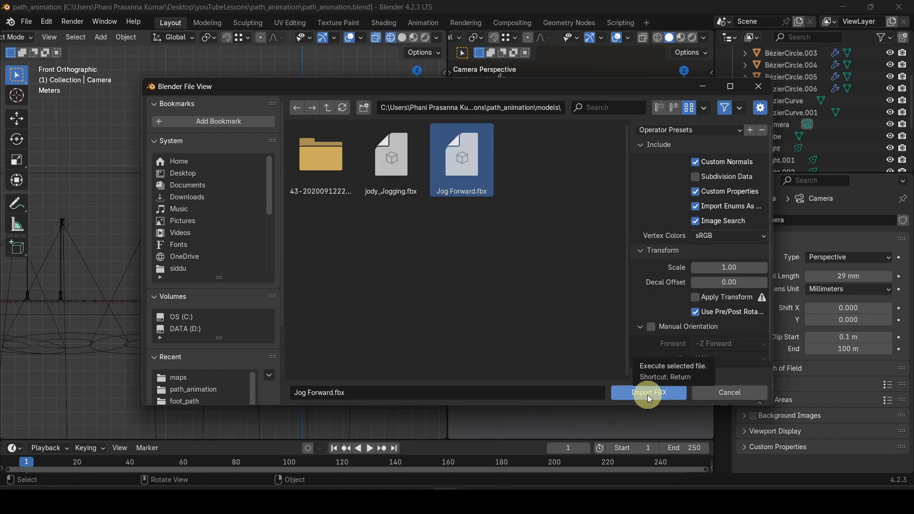
scroll(653, 339, "down", 1)
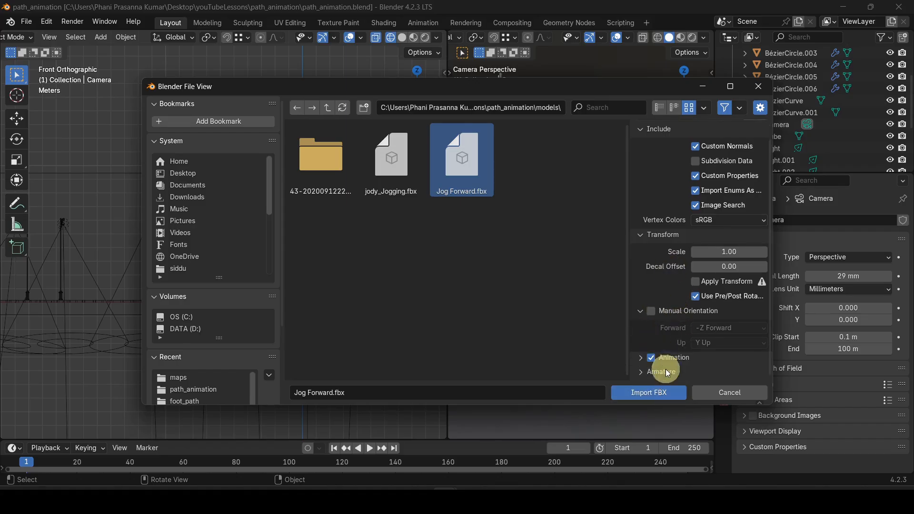
scroll(665, 318, "up", 1)
left_click(647, 393)
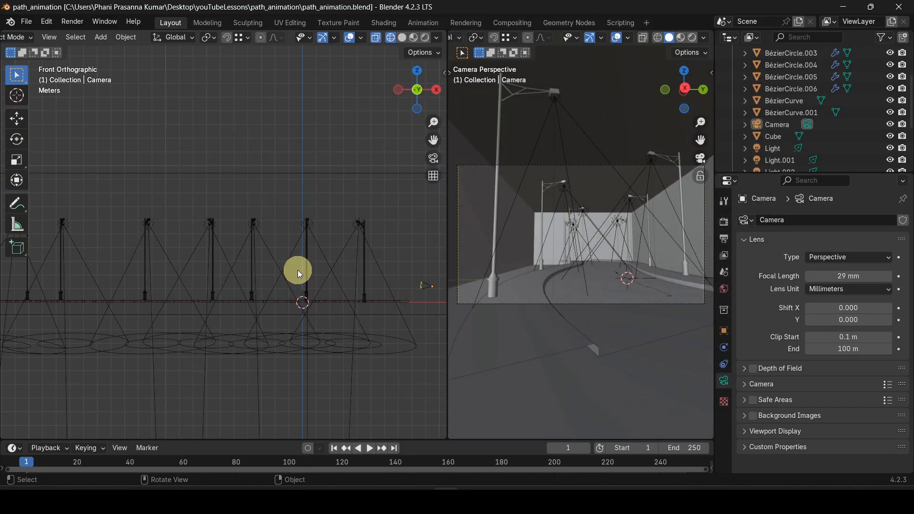
Step: Frame the imported character in the viewport and play the animation to check its jogging motion
scroll(300, 319, "up", 6)
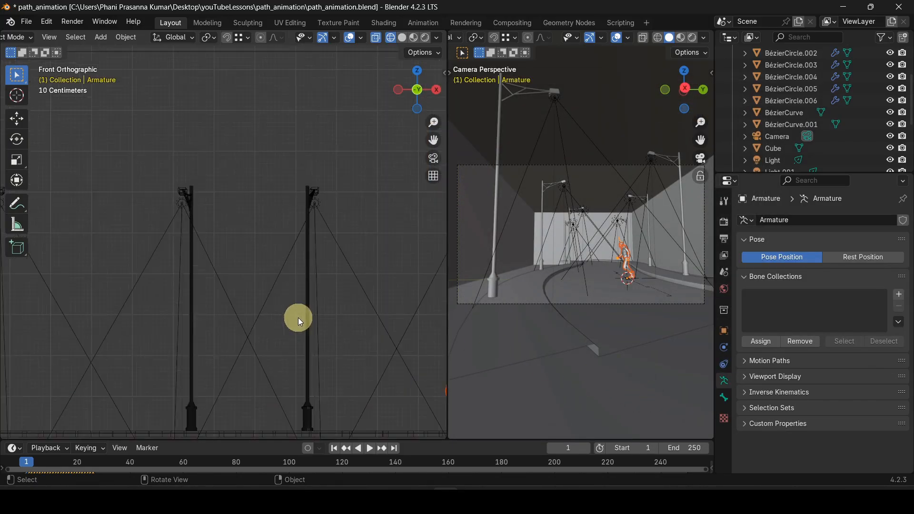
key("KP_Decimal")
key("KP_Decimal")
middle_click_drag(211, 179, 109, 224)
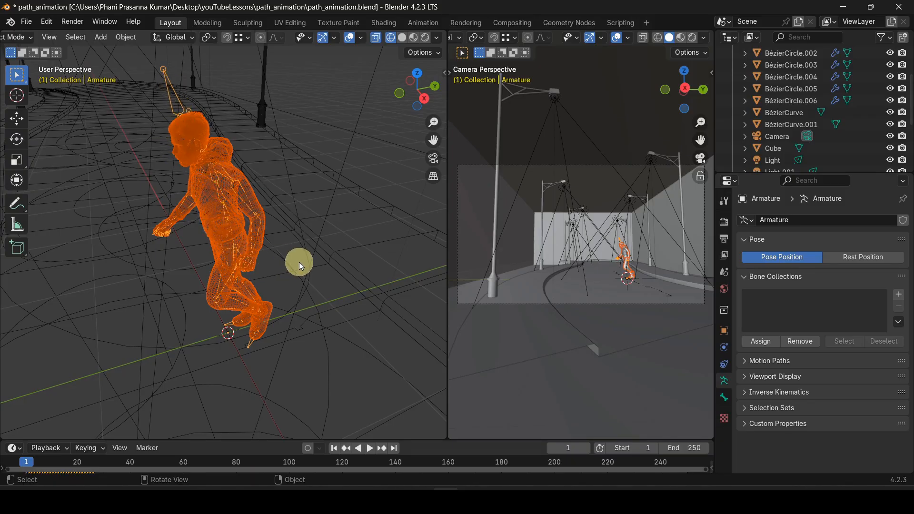
key("space")
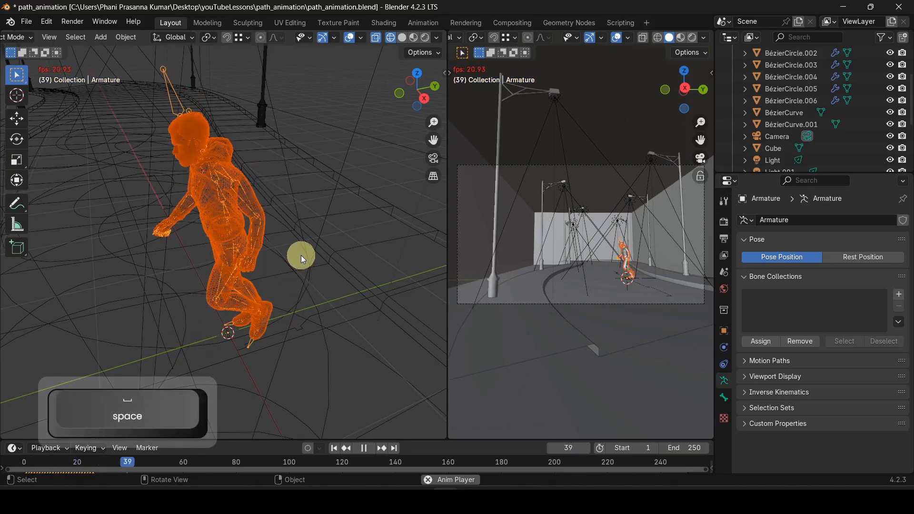
key("space")
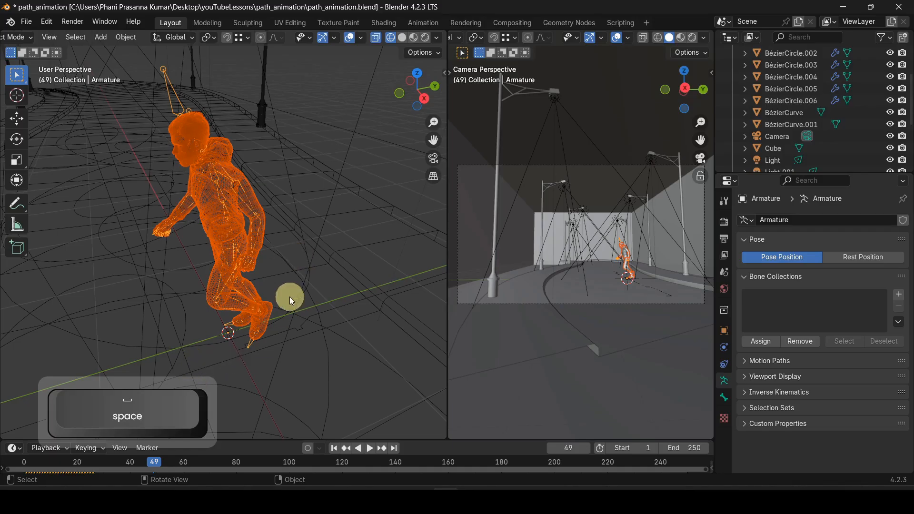
key("space")
key("Escape")
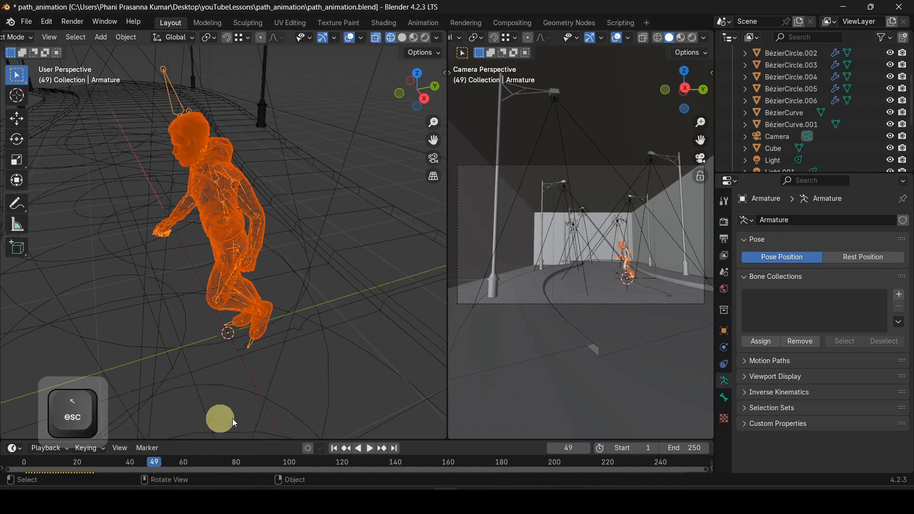
Step: Move the playhead to frame 0 and enlarge the timeline to examine the armature's keyframes
left_click_drag(151, 466, 7, 462)
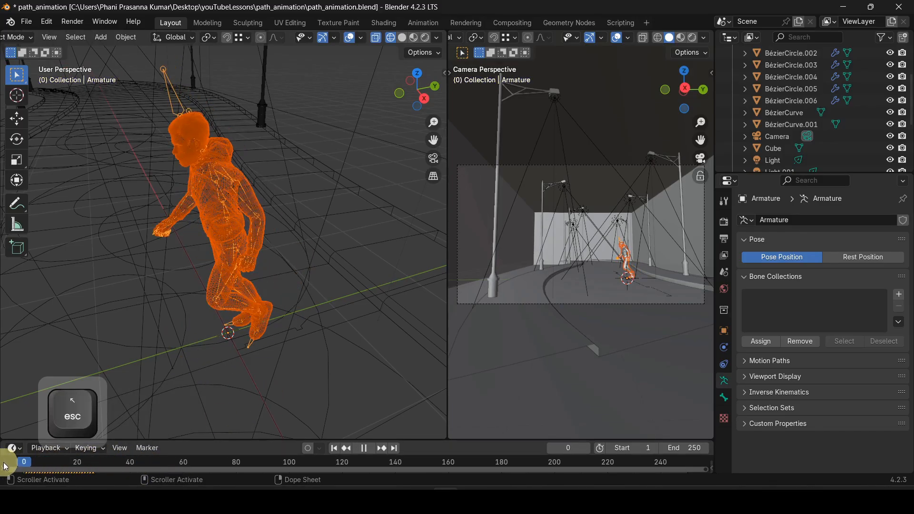
left_click_drag(171, 441, 179, 360)
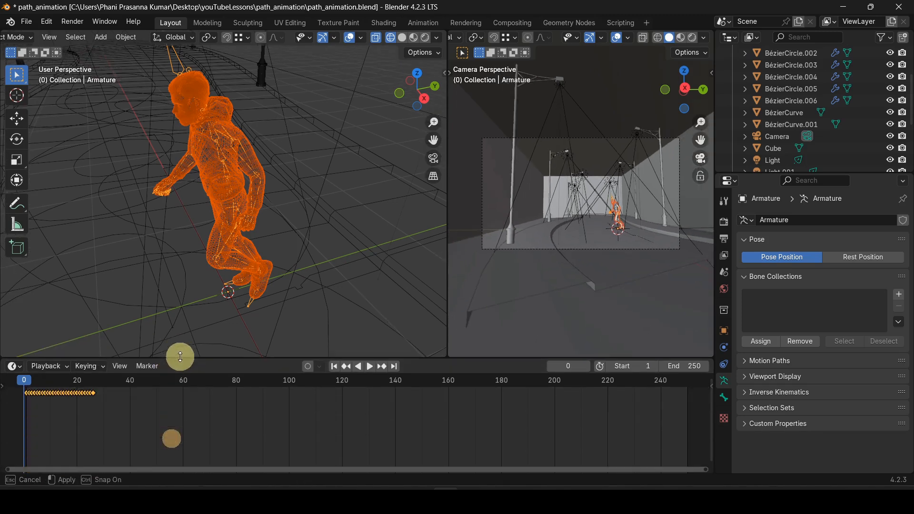
scroll(56, 428, "up", 2)
scroll(55, 425, "up", 2)
middle_click_drag(56, 425, 402, 439)
scroll(170, 439, "up", 7)
scroll(148, 438, "up", 2)
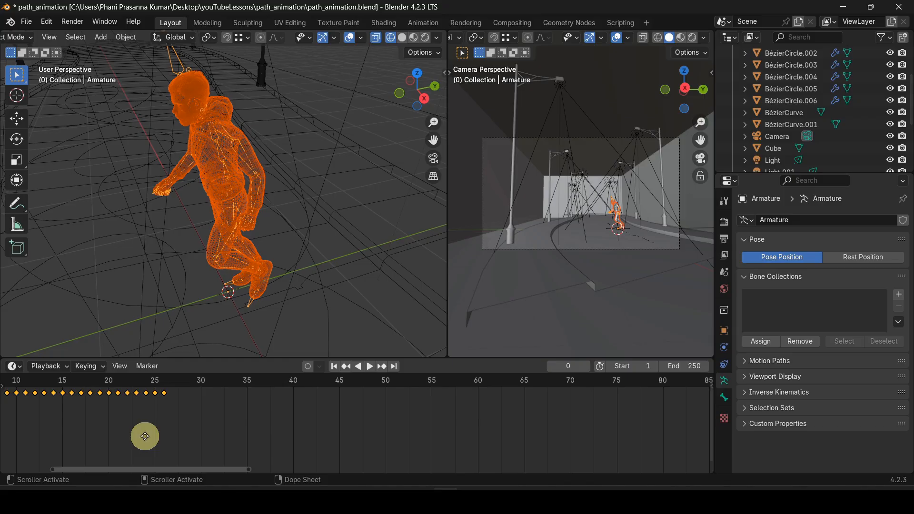
middle_click_drag(145, 436, 270, 443)
scroll(276, 444, "down", 6)
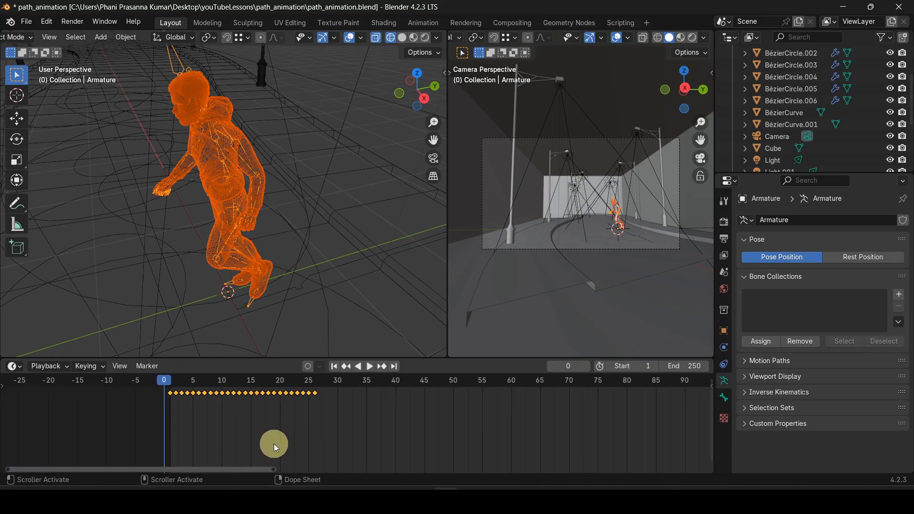
scroll(198, 241, "down", 5)
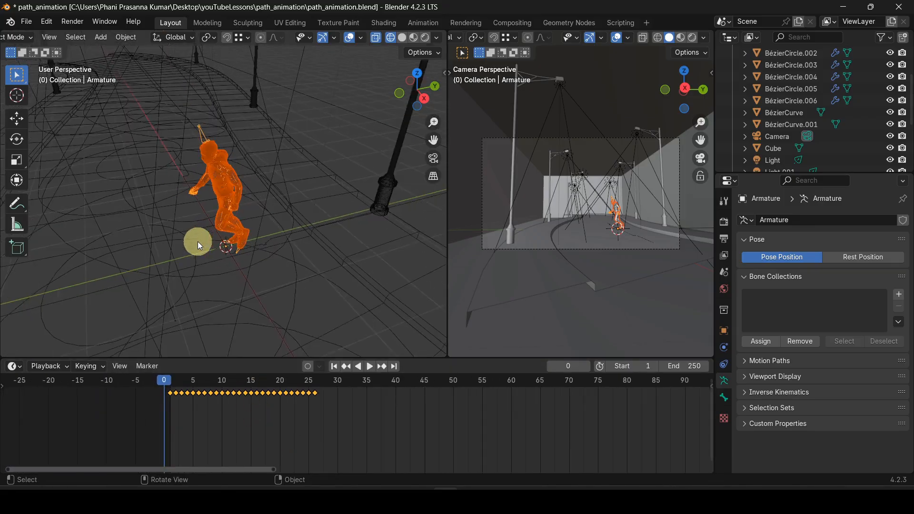
scroll(198, 241, "up", 3)
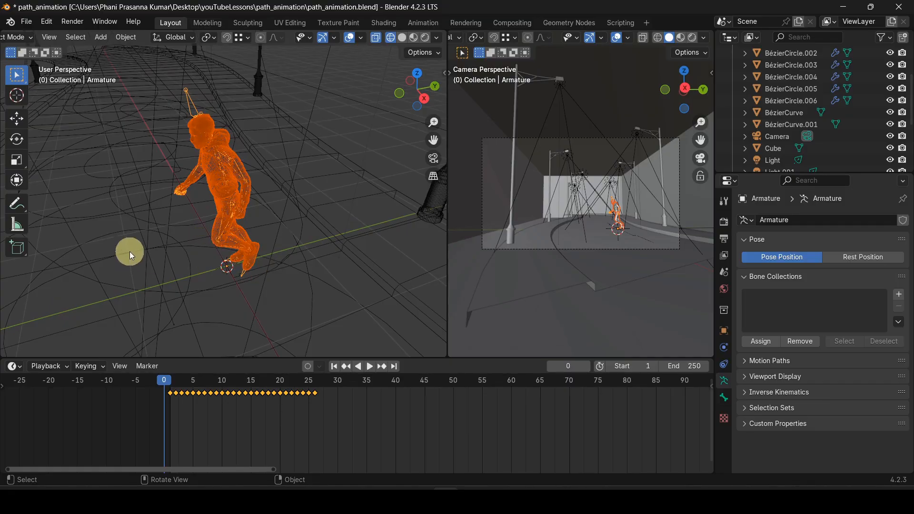
Step: Change the timeline area to the Graph Editor to show the armature's animation curves
left_click(14, 367)
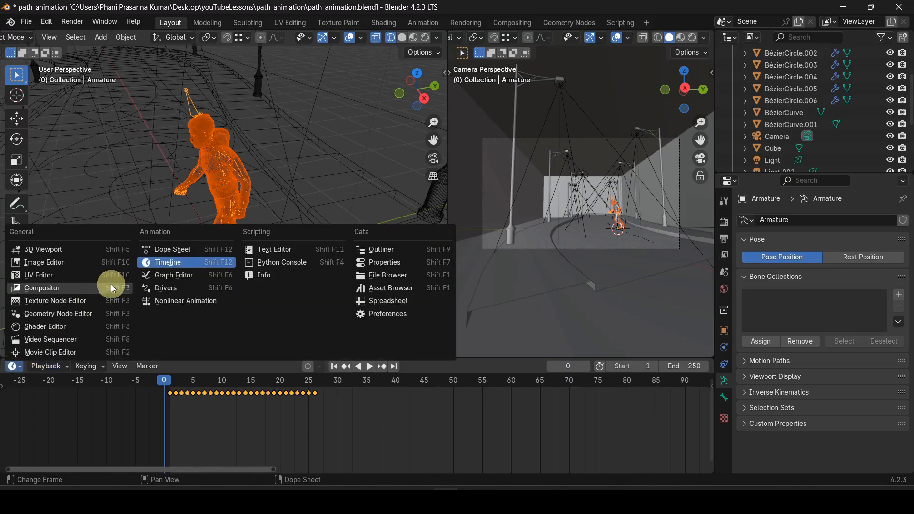
left_click(191, 275)
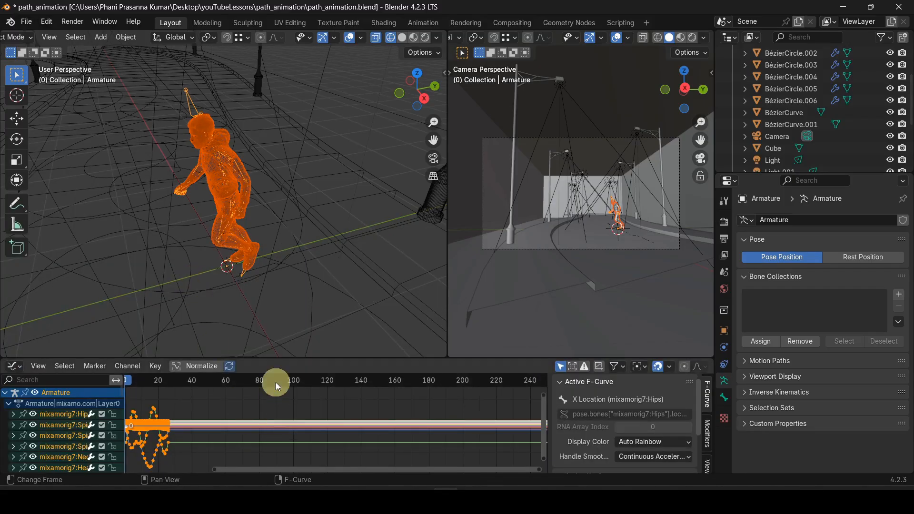
Step: Enlarge the Graph Editor and add a Cycles modifier to the armature's animation curve channels
left_click_drag(280, 358, 289, 278)
middle_click_drag(202, 409, 329, 412)
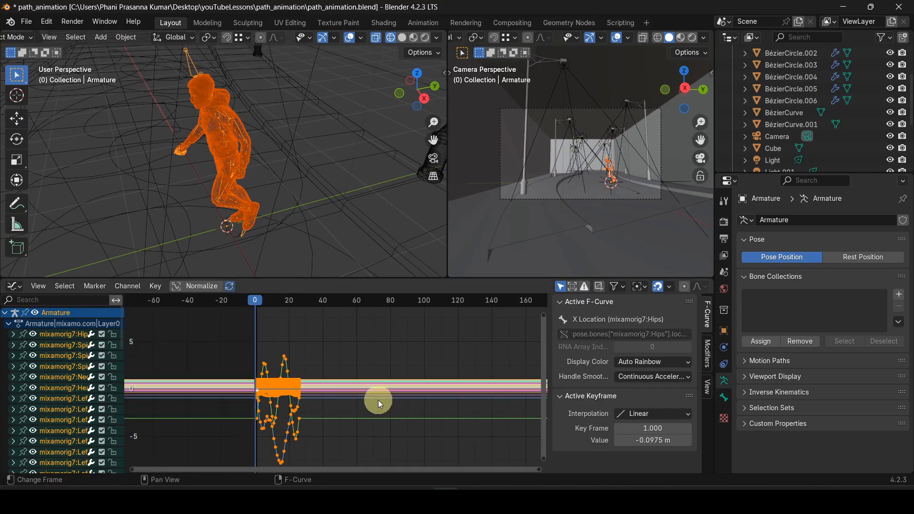
middle_click_drag(400, 388, 339, 379)
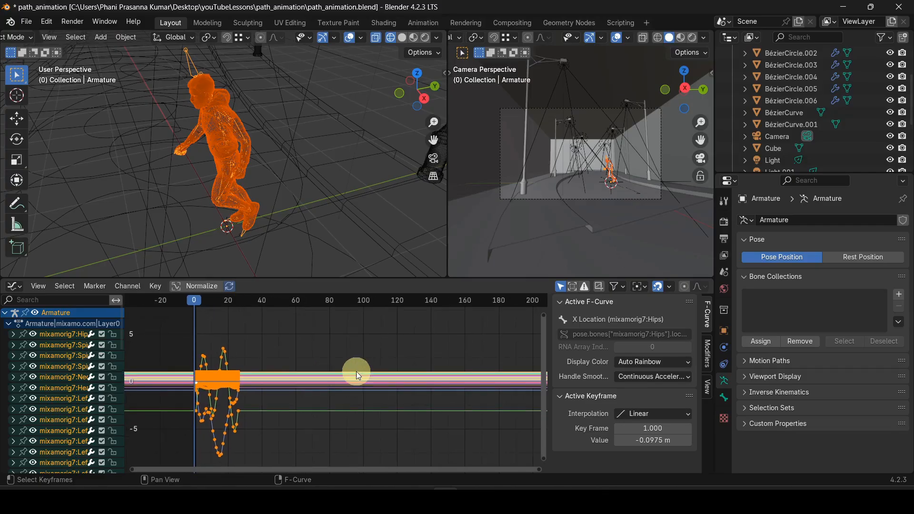
left_click(708, 355)
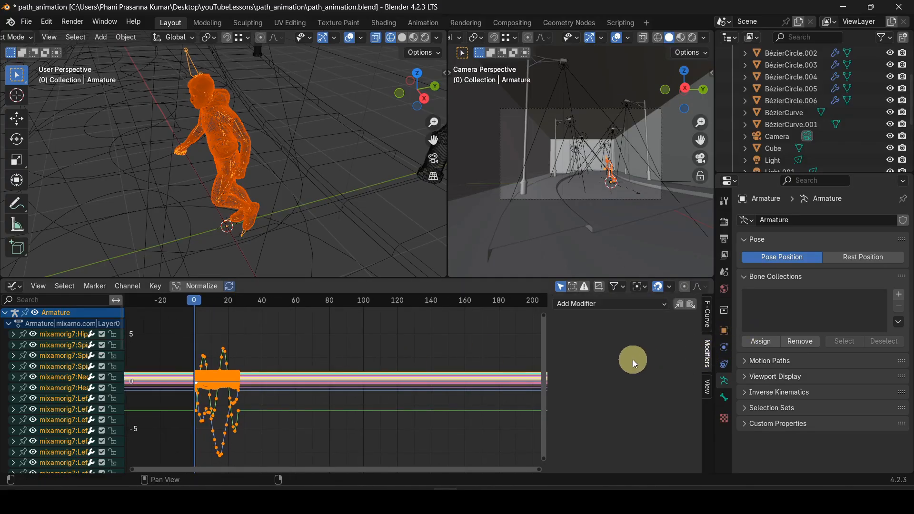
left_click(633, 306)
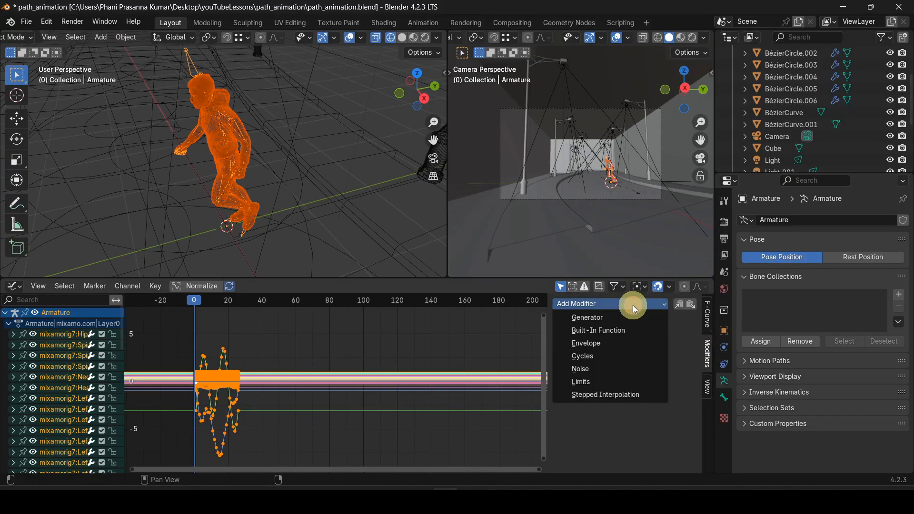
left_click(620, 356)
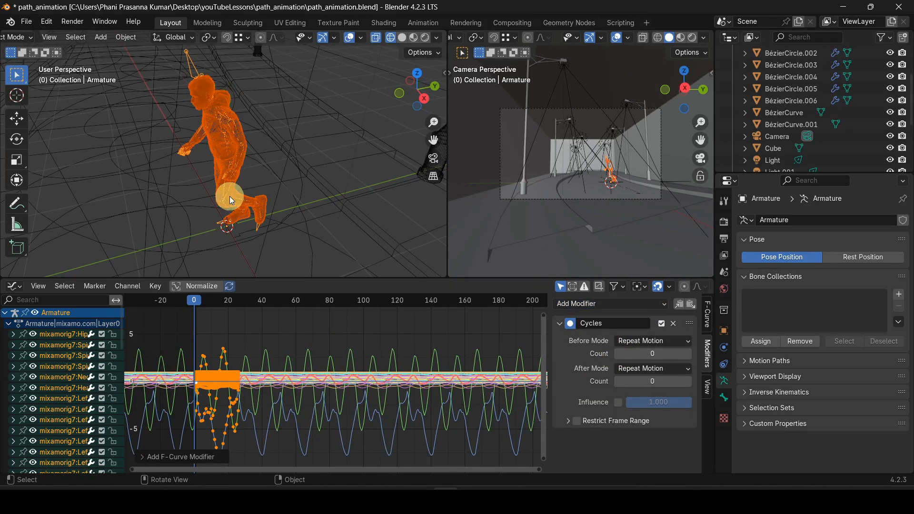
Step: Play the animation to check that the jogging motion loops, stop it and return the playhead to frame 0
scroll(232, 196, "down", 3)
key("space")
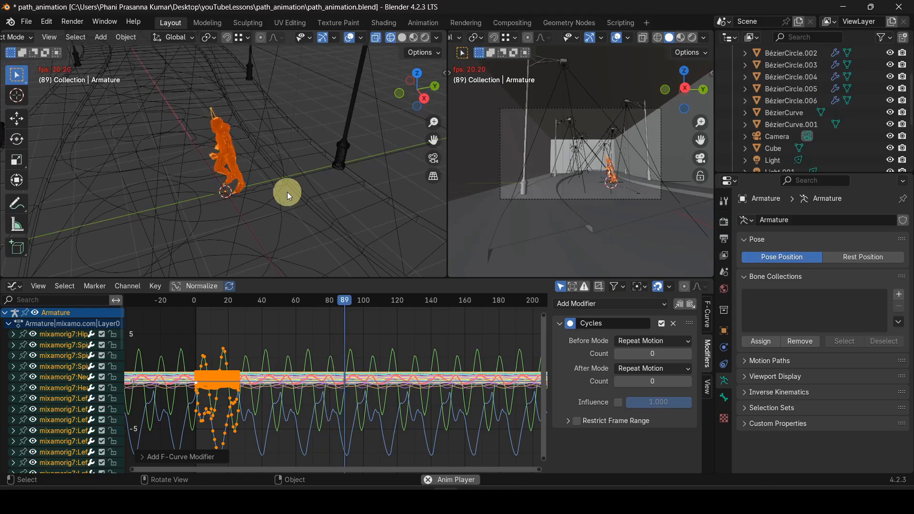
key("space")
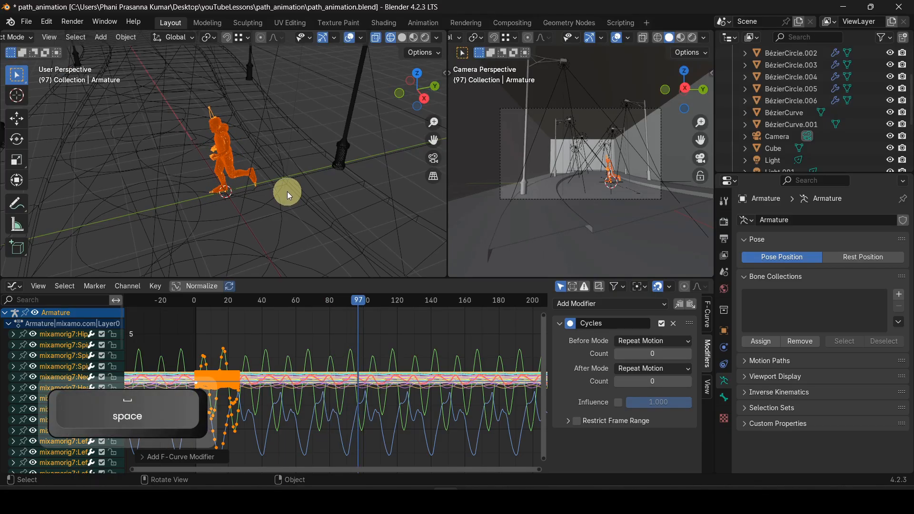
left_click_drag(352, 300, 168, 304)
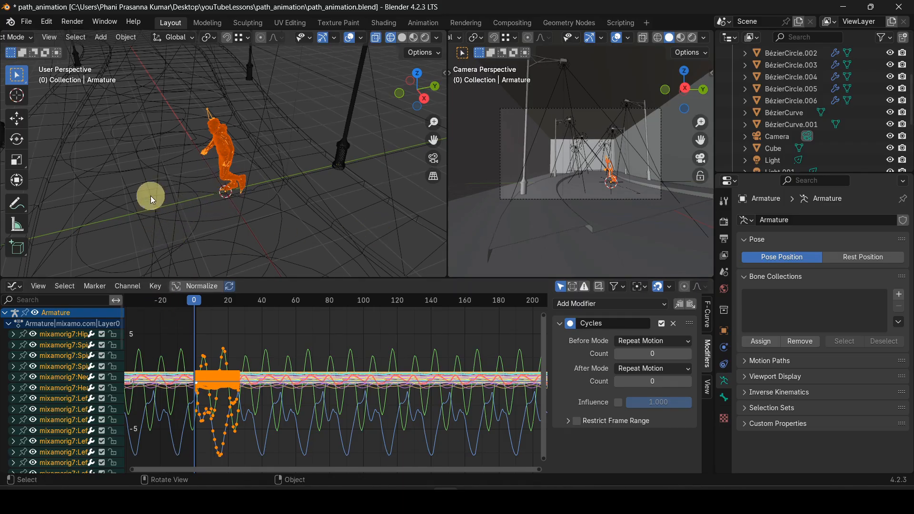
Step: Change the Graph Editor area back to the Timeline and reduce its height to enlarge the viewports
left_click(13, 286)
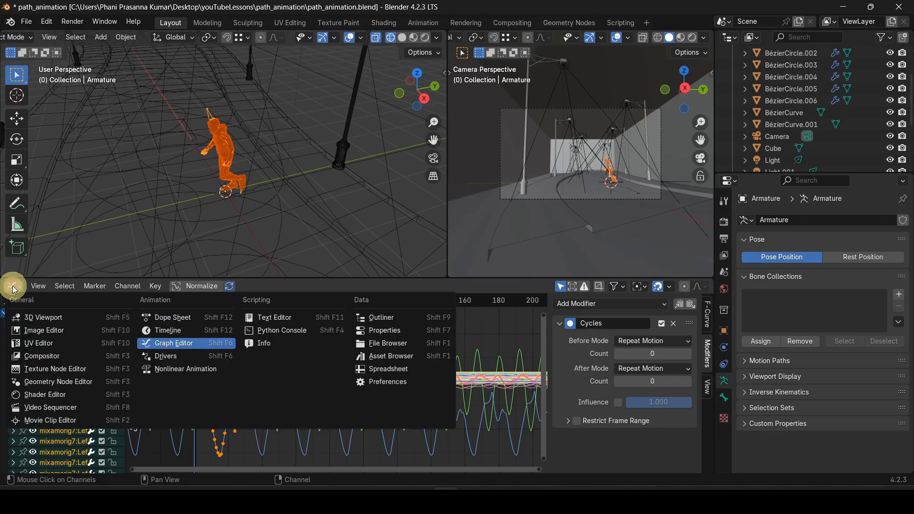
left_click(180, 331)
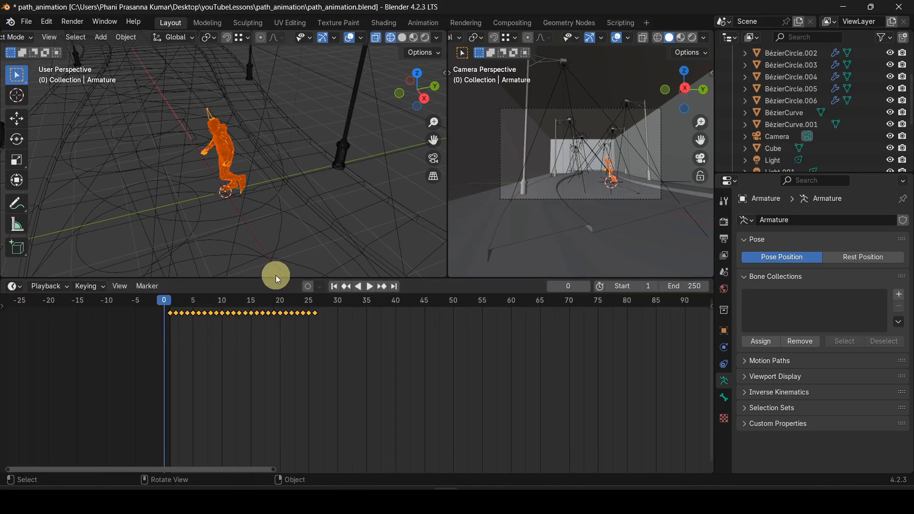
left_click_drag(275, 275, 273, 402)
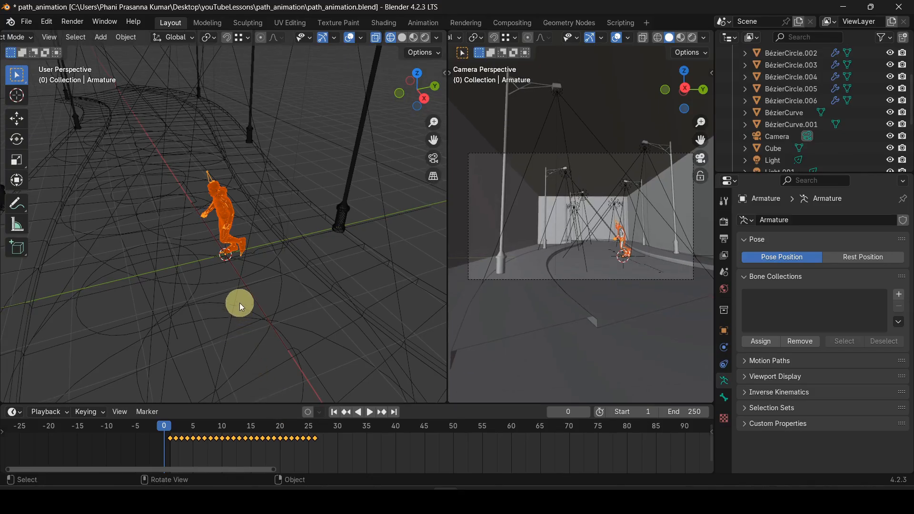
Step: Deselect the armature and add a mesh plane at the 3D cursor beneath the character
scroll(243, 258, "up", 3)
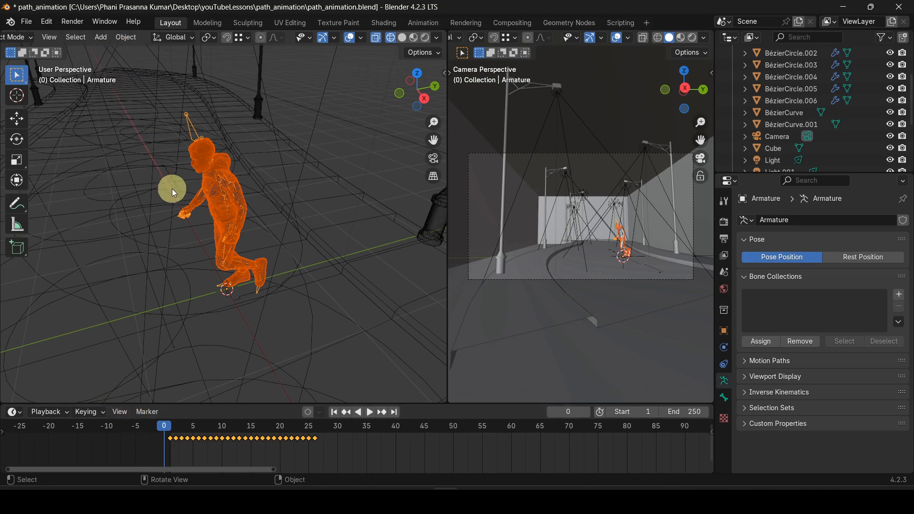
scroll(172, 188, "down", 4)
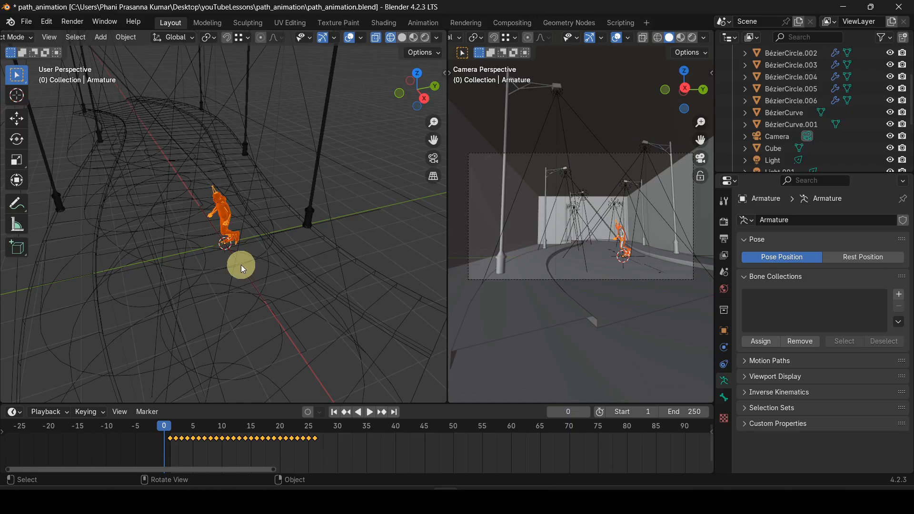
scroll(242, 261, "up", 2)
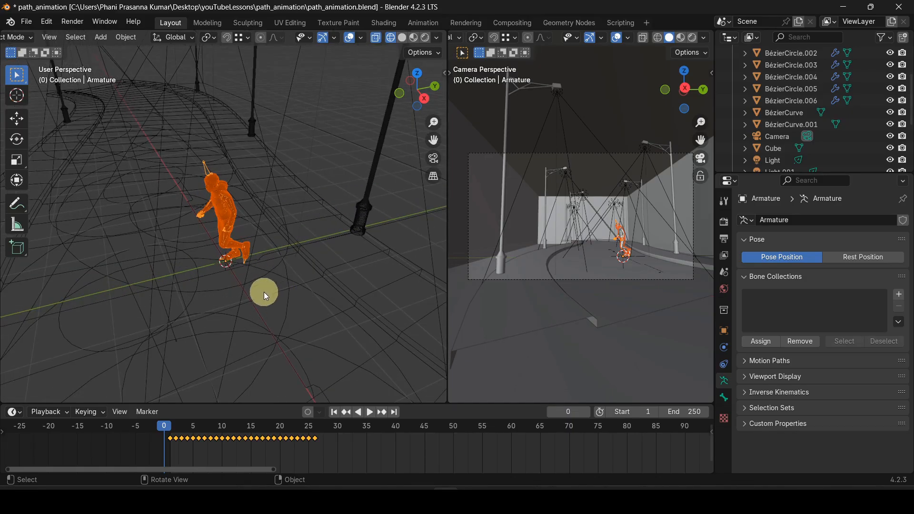
left_click(270, 312)
key("shift+a")
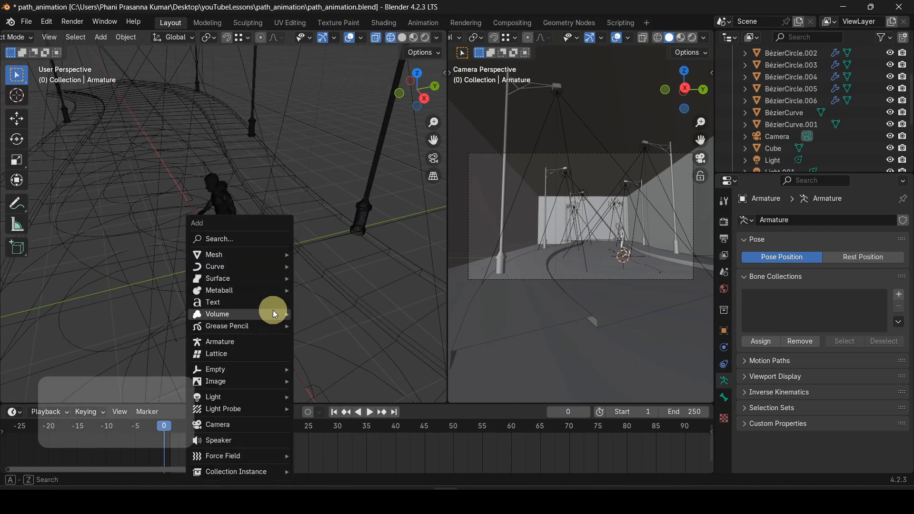
mouse_move(233, 256)
left_click(336, 258)
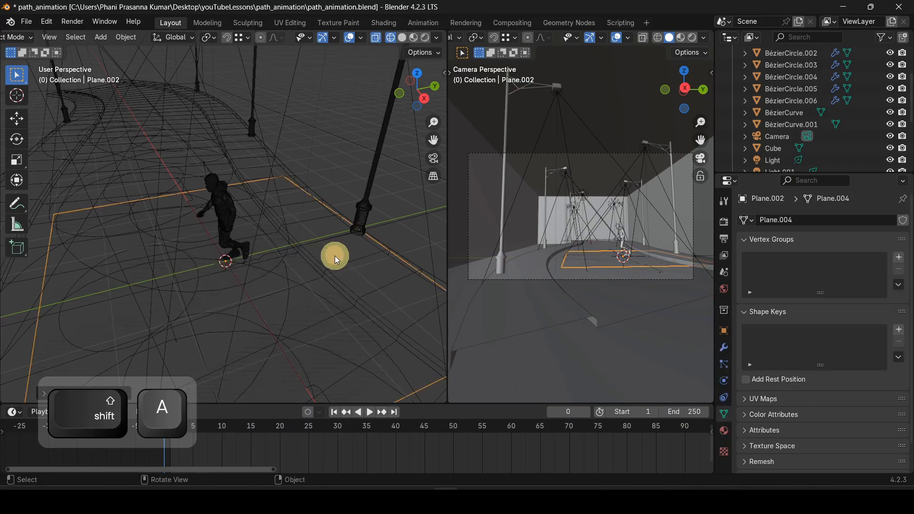
Step: Scale the plane's geometry in Edit Mode to about 0.11 so it fits under the character's feet, and return to Object Mode
key("Tab")
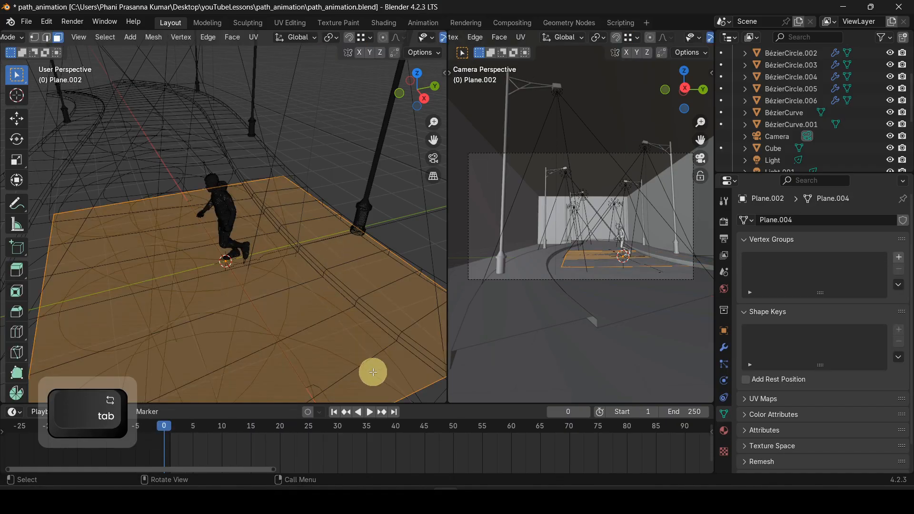
key("s")
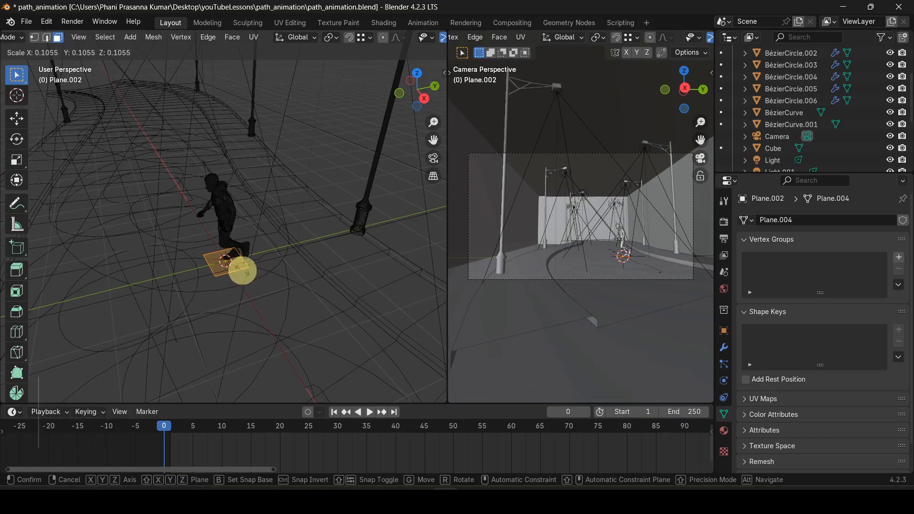
left_click(242, 270)
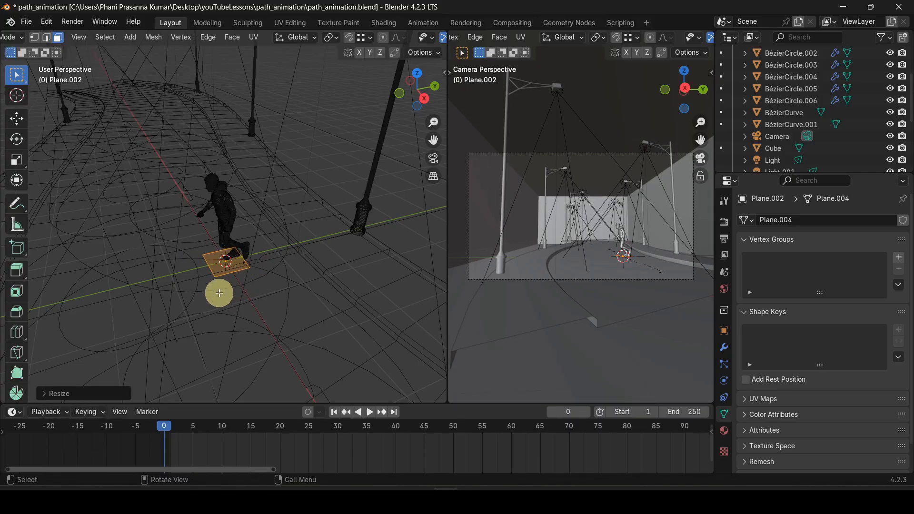
key("KP_7")
key("KP_1")
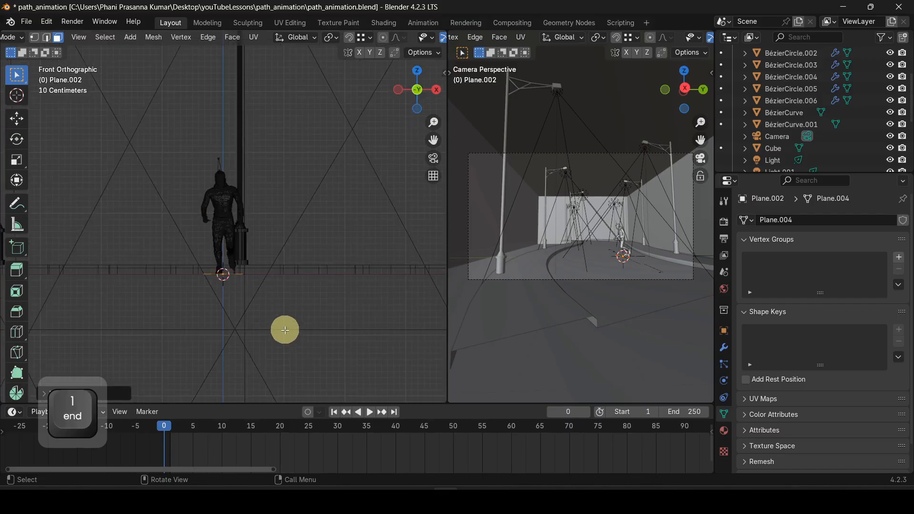
key("KP_3")
middle_click_drag(229, 267, 226, 292)
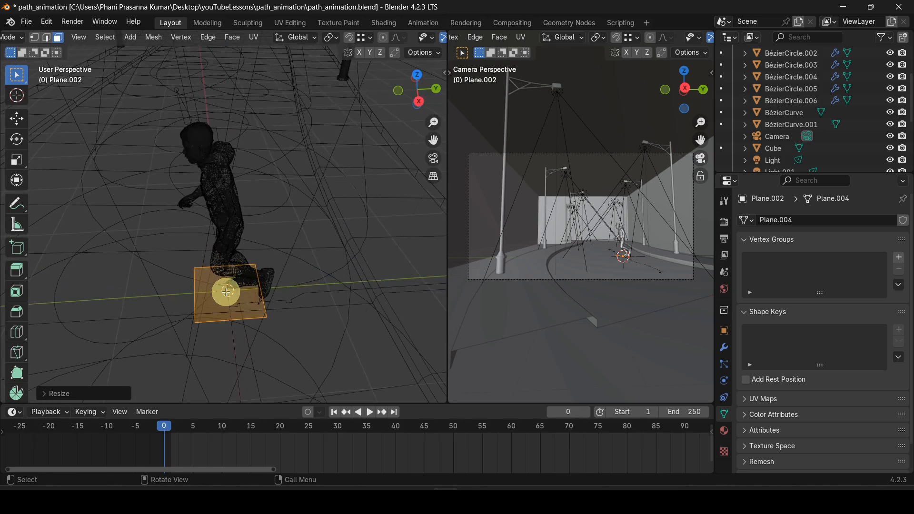
key("Tab")
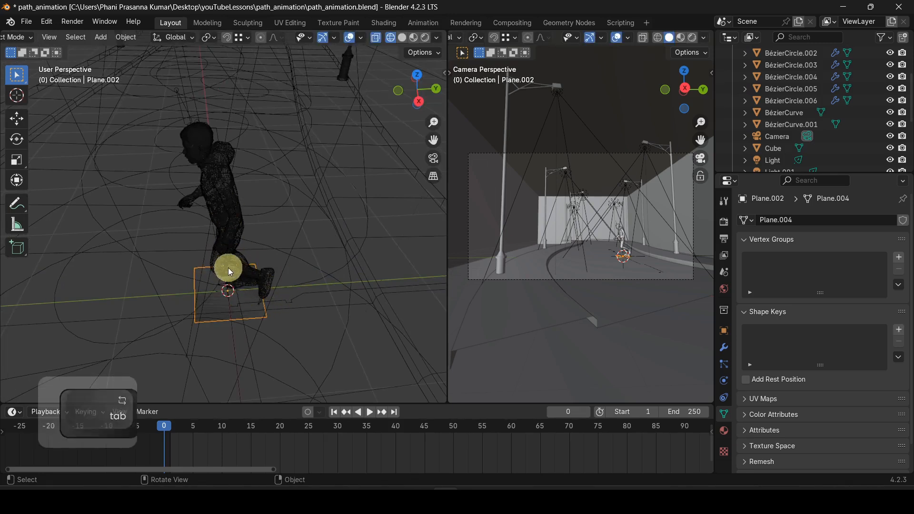
scroll(190, 133, "up", 3)
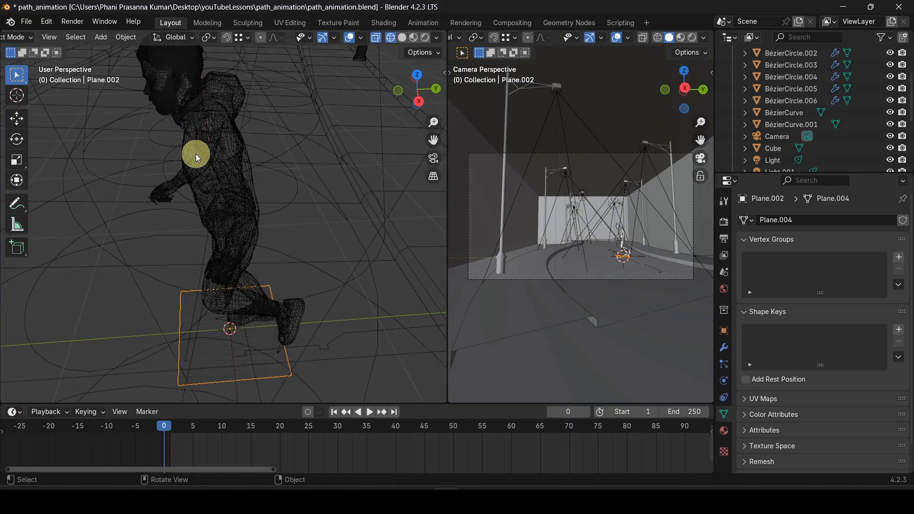
middle_click_drag(223, 190, 270, 250, "shift")
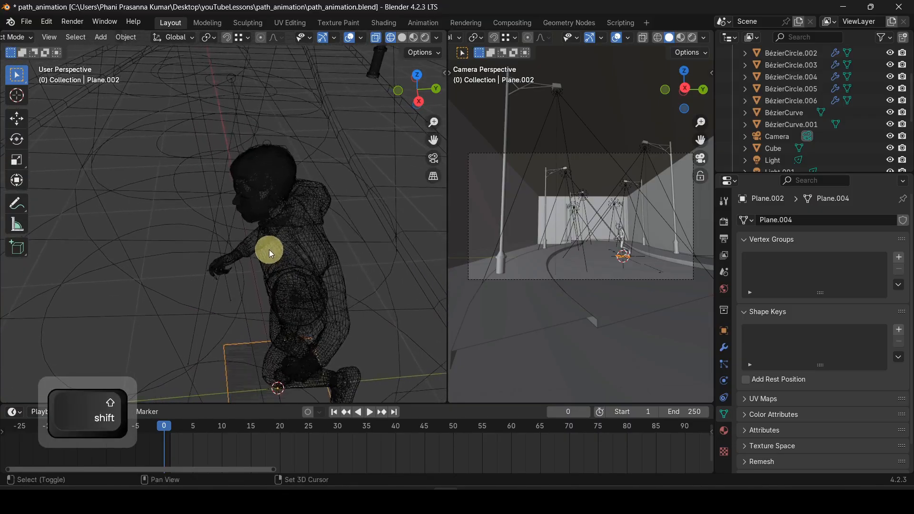
left_click(257, 181)
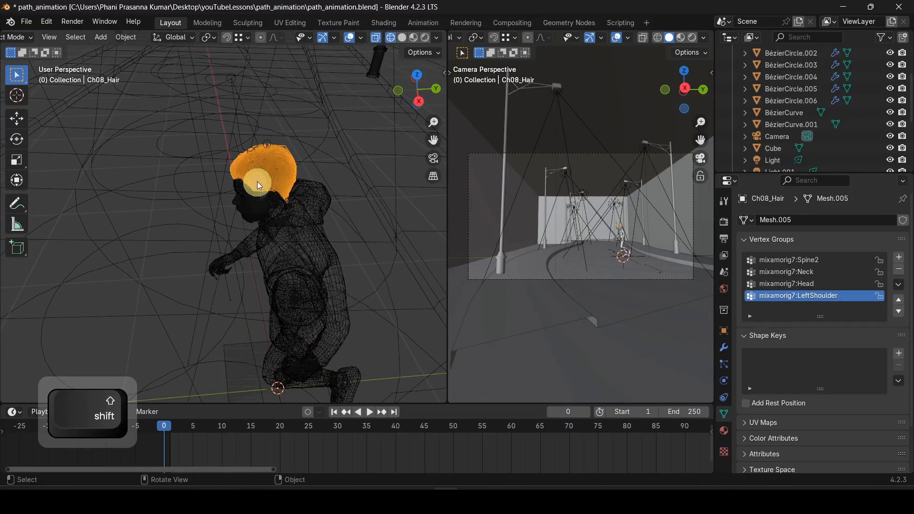
left_click(273, 213)
left_click(319, 265)
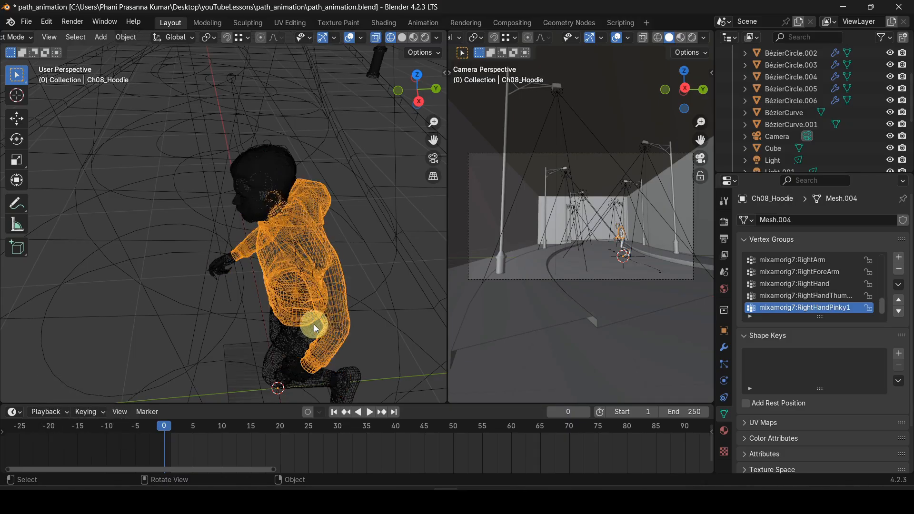
Step: Move the playhead to frame 5, enlarge the Outliner and select the character's Armature object
left_click_drag(162, 427, 192, 427)
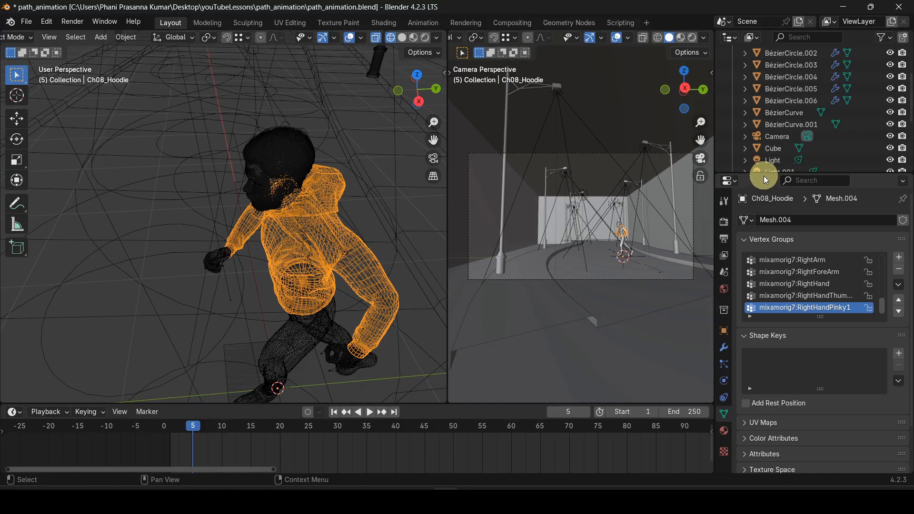
left_click_drag(764, 174, 763, 310)
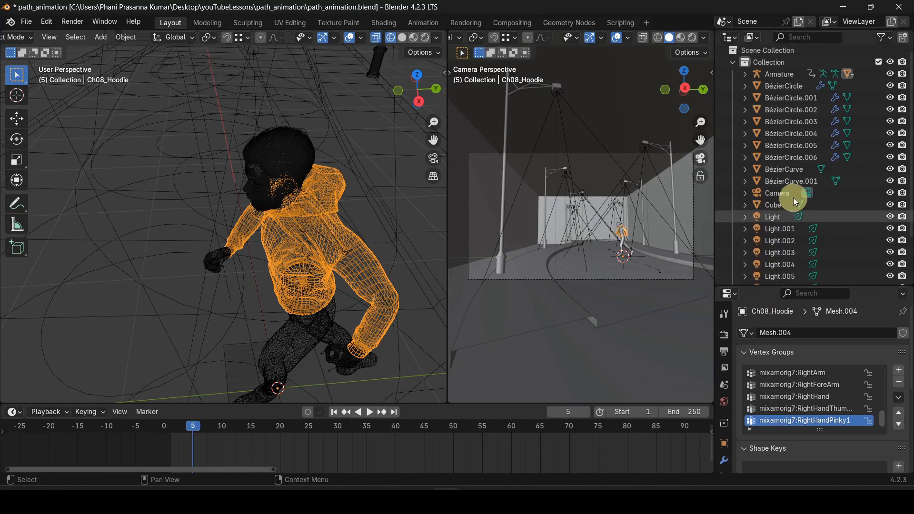
left_click(781, 75)
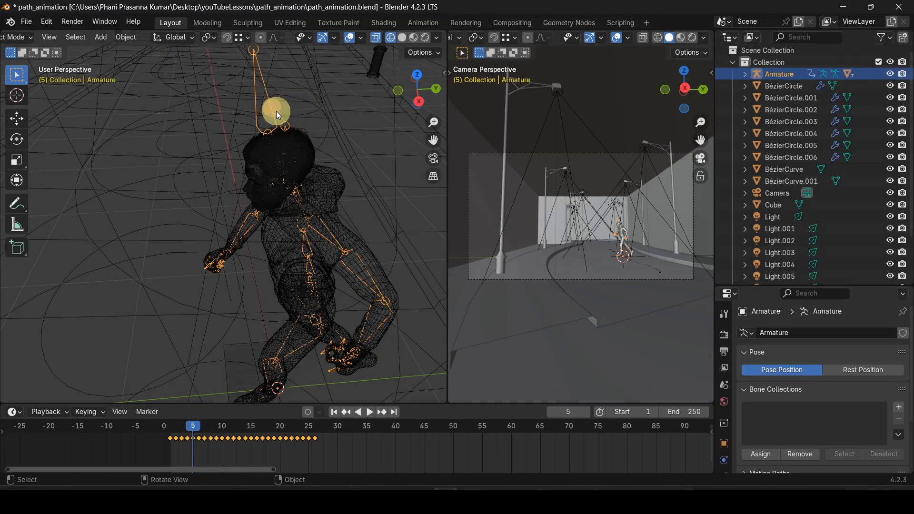
middle_click_drag(238, 267, 241, 183, "shift")
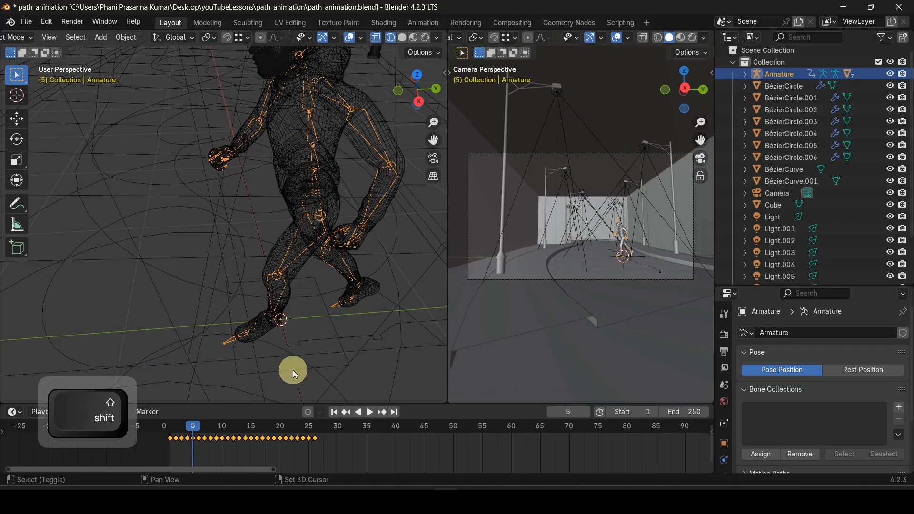
scroll(278, 246, "down", 2)
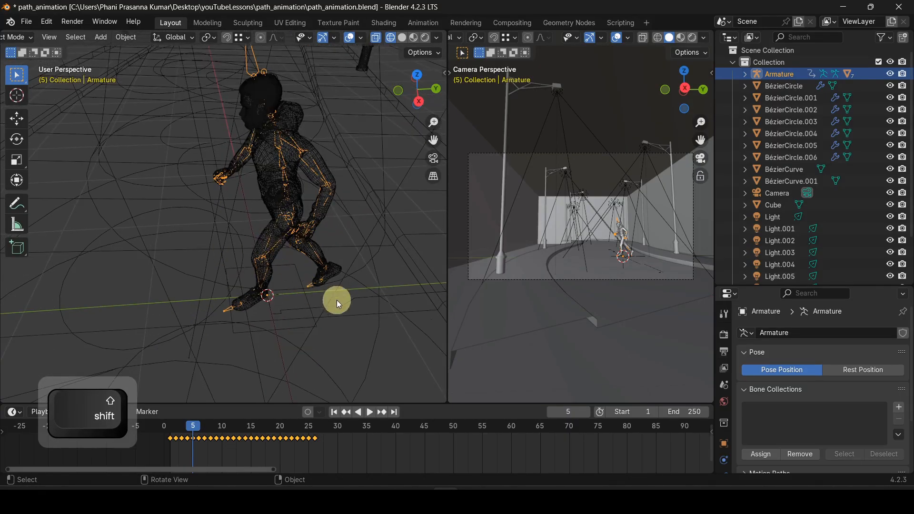
left_click(403, 38)
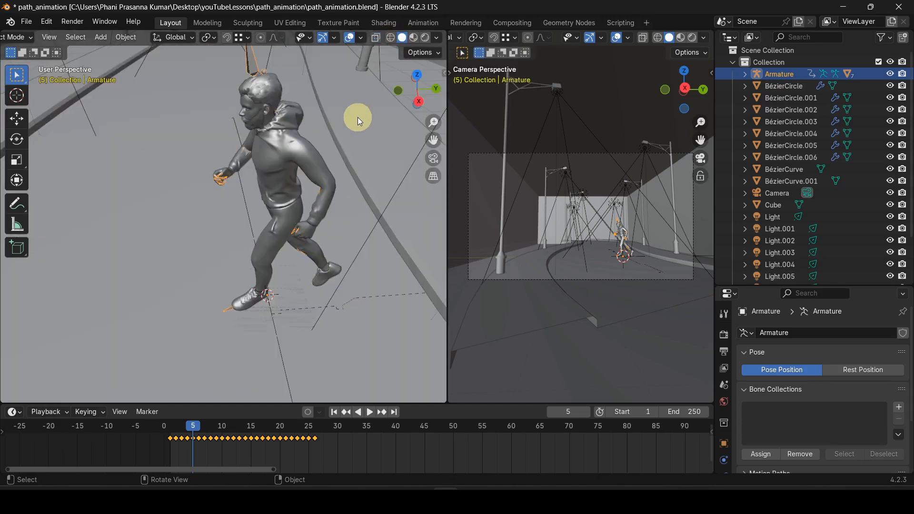
left_click(376, 38)
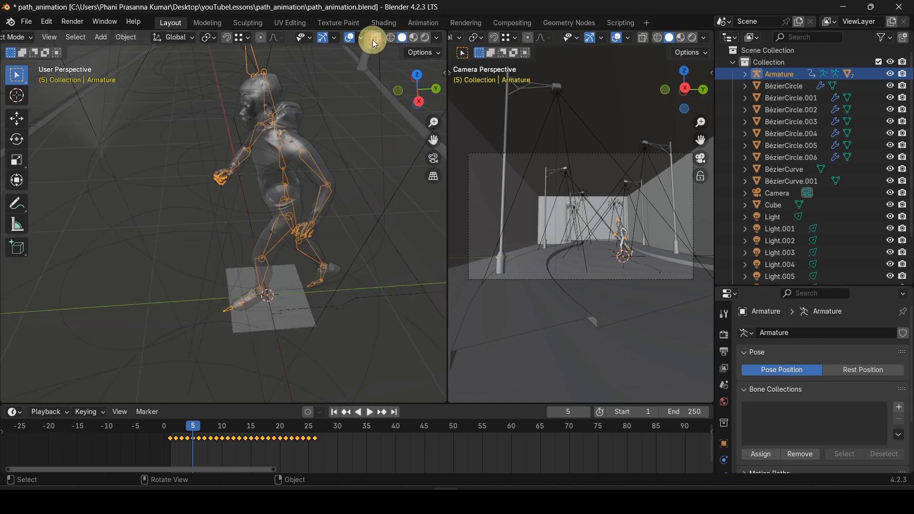
left_click(302, 323, "shift")
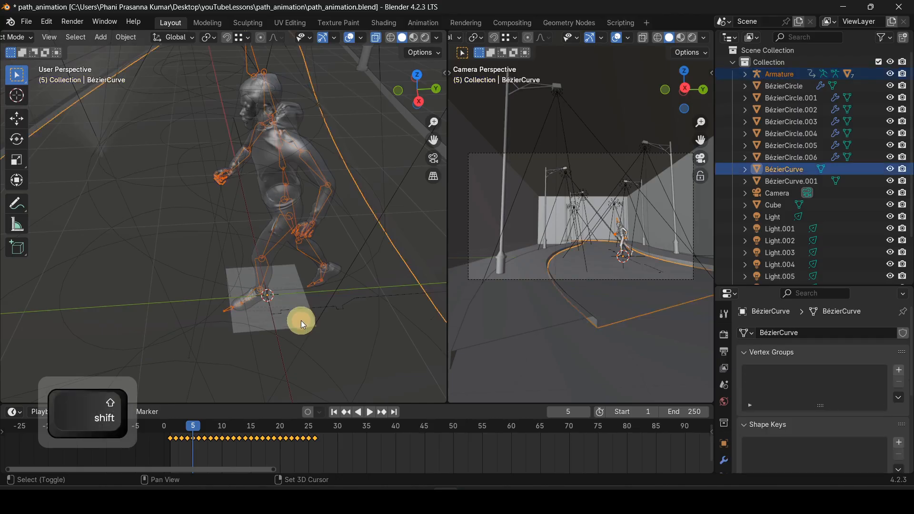
left_click(300, 321, "ctrl")
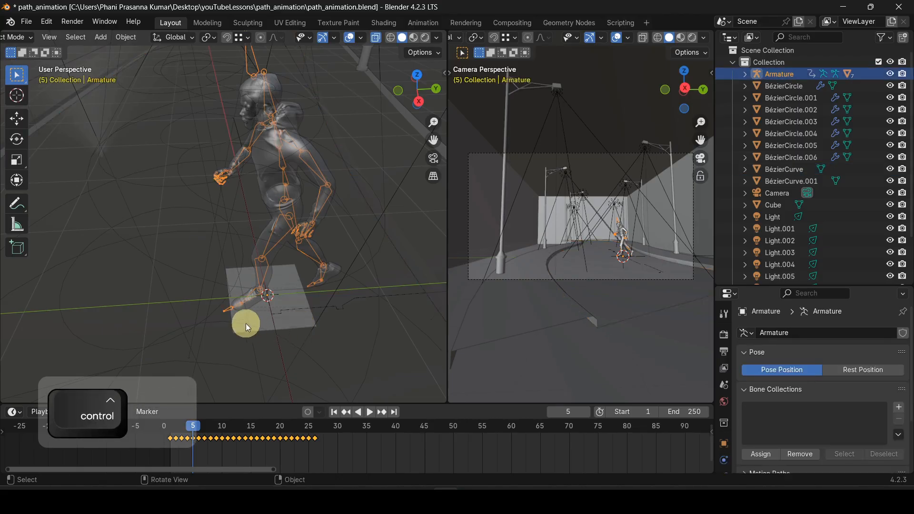
left_click(231, 272, "shift")
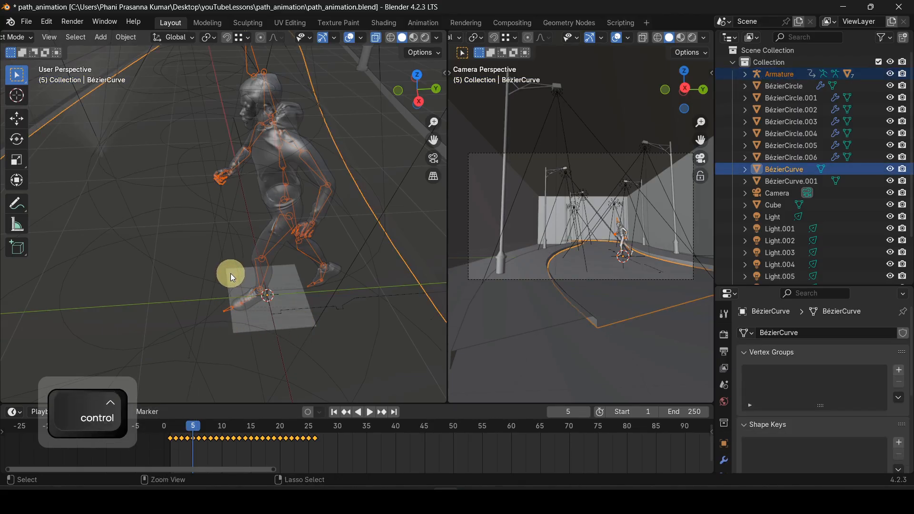
left_click(230, 273, "ctrl")
Step: In wireframe shading, add the small plane under the feet to the armature selection and parent the armature to it with Object
middle_click_drag(232, 272, 301, 208)
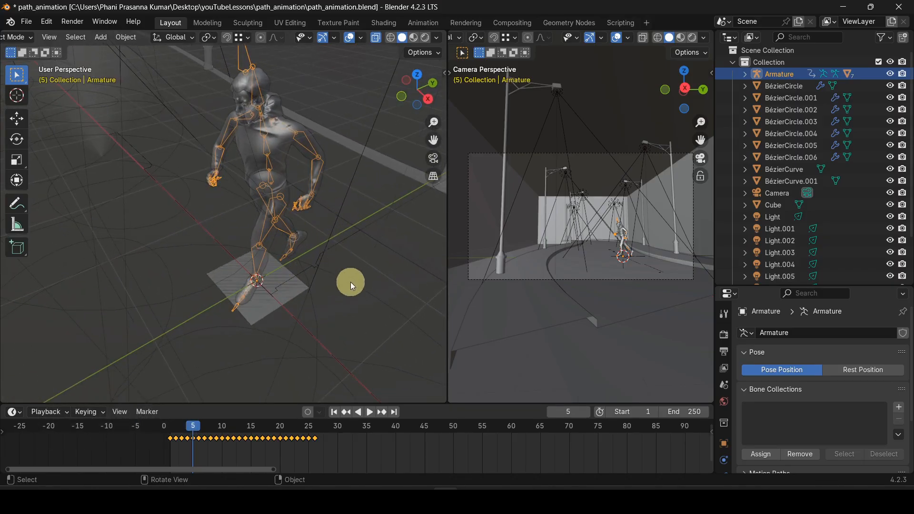
left_click(389, 38)
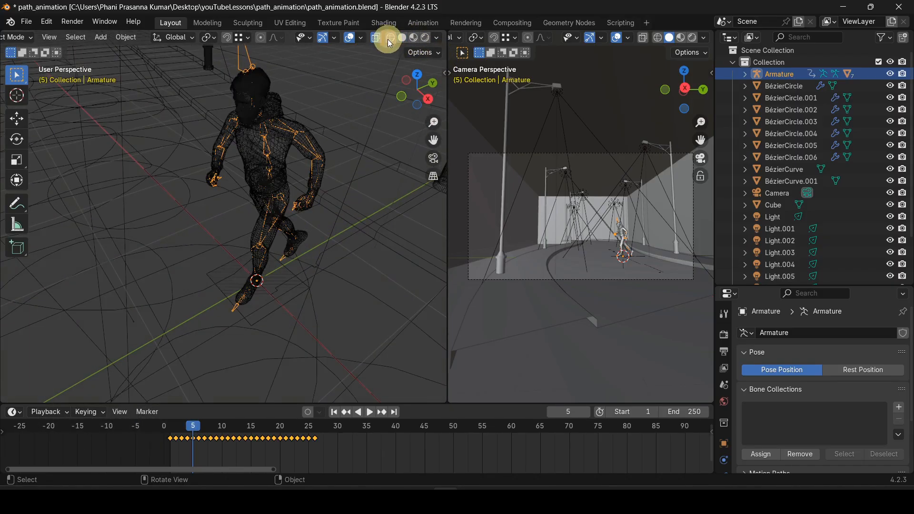
scroll(261, 341, "up", 3)
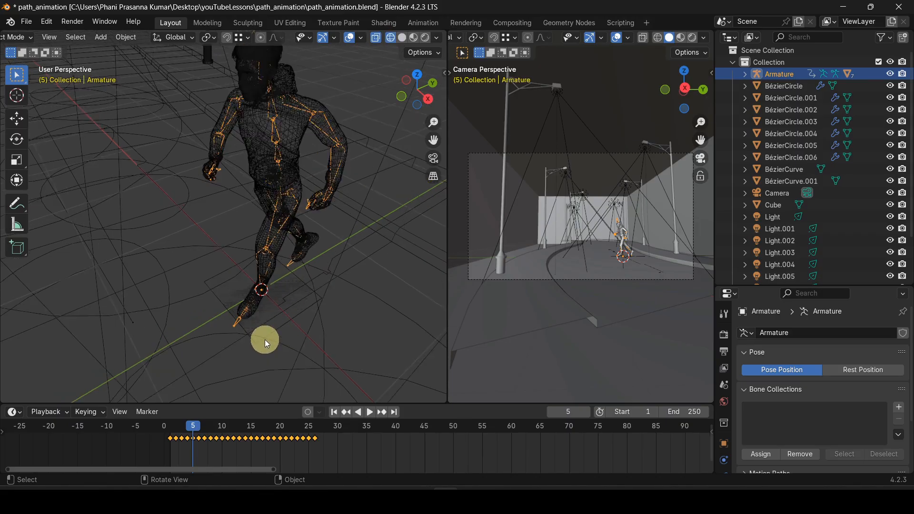
left_click(221, 316, "shift")
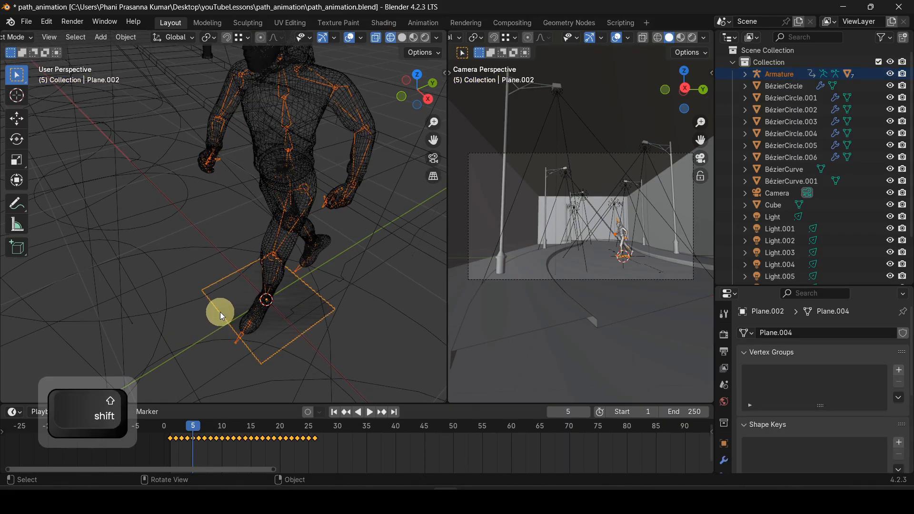
scroll(218, 310, "down", 1)
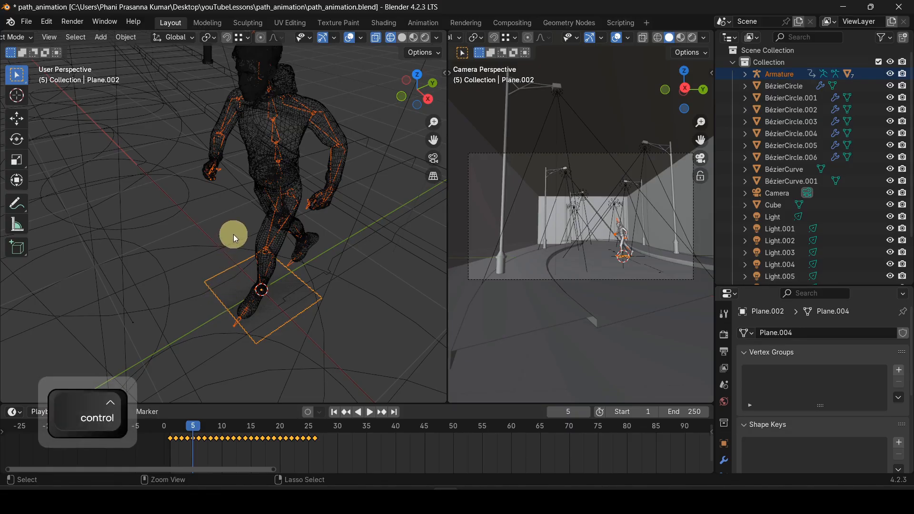
key("ctrl+p")
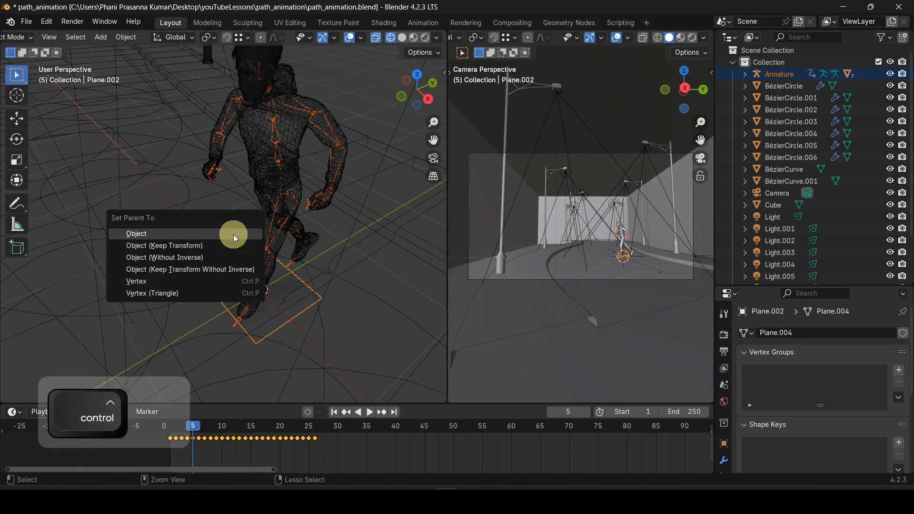
left_click(170, 233)
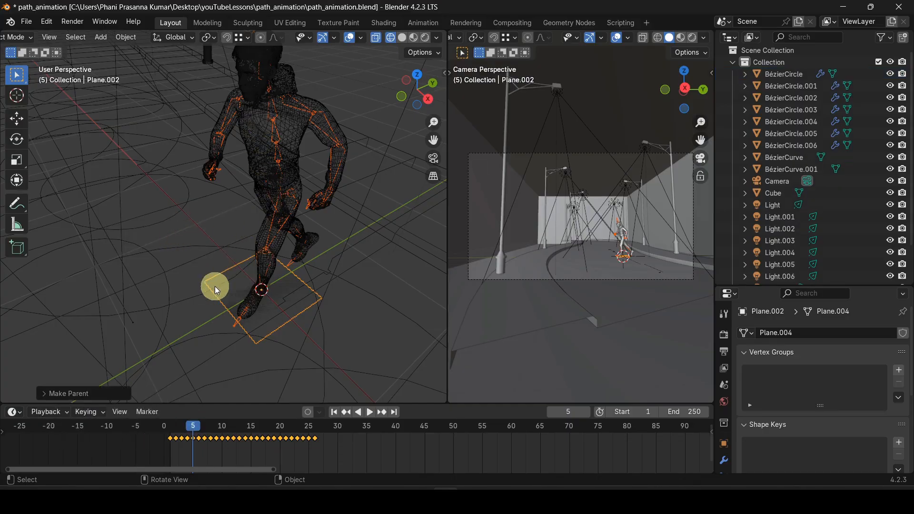
Step: Play the jogging animation with the character parented, stop it, and select only the small plane under the feet
scroll(215, 287, "down", 3)
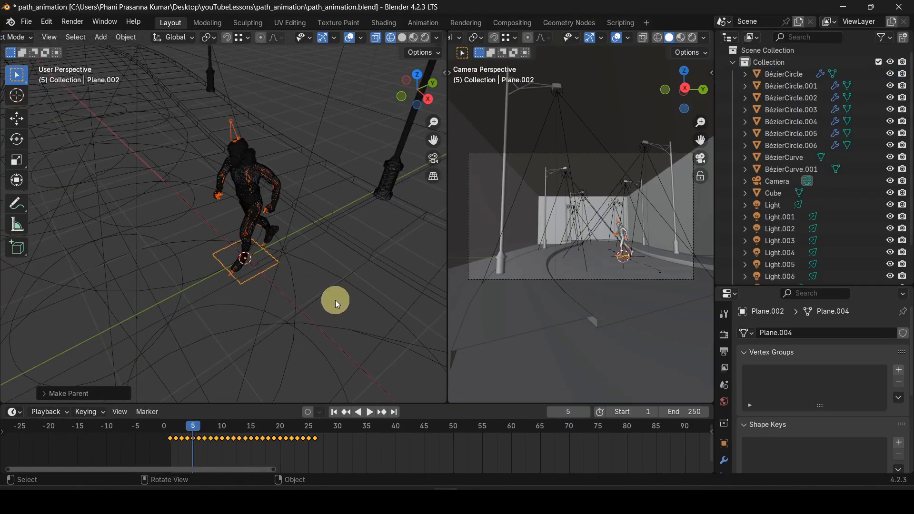
left_click(314, 286)
key("space")
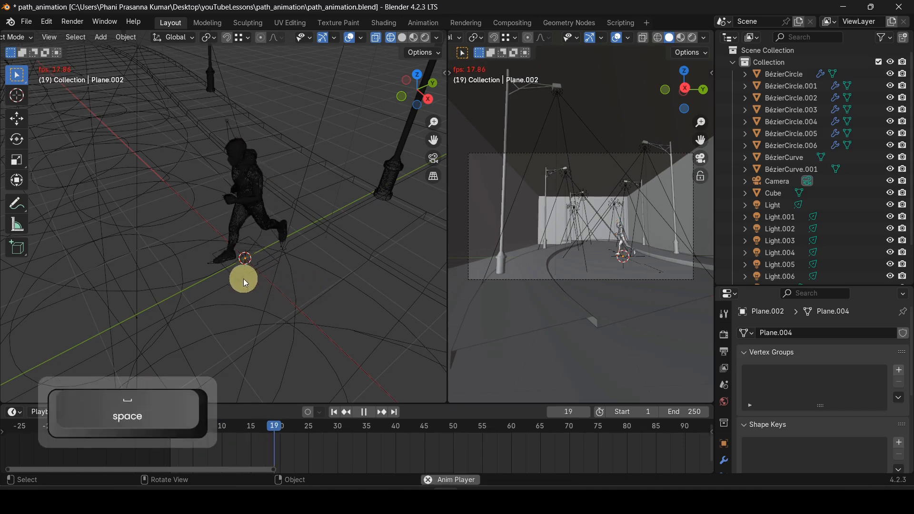
key("Escape")
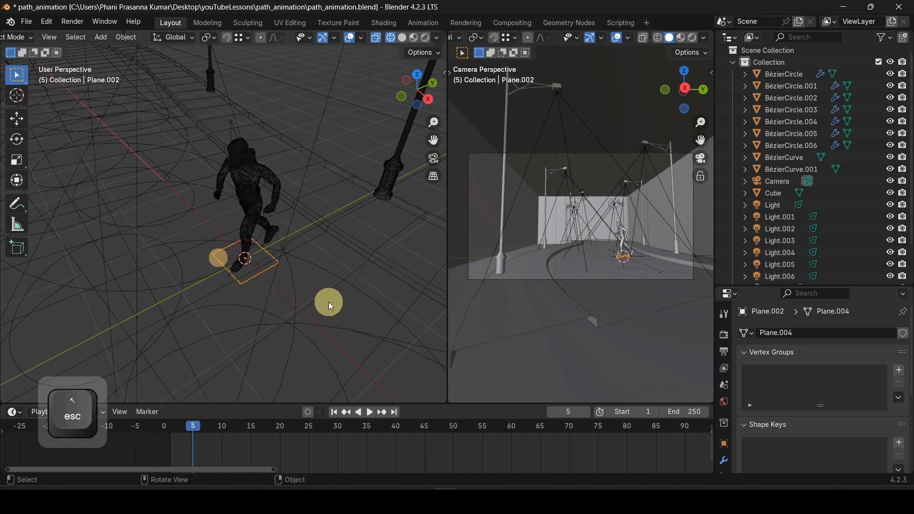
Step: Test-move the plane with Z locked, play the jogging animation at the new spot, and undo the move
key("g")
key("shift+z")
left_click(172, 244)
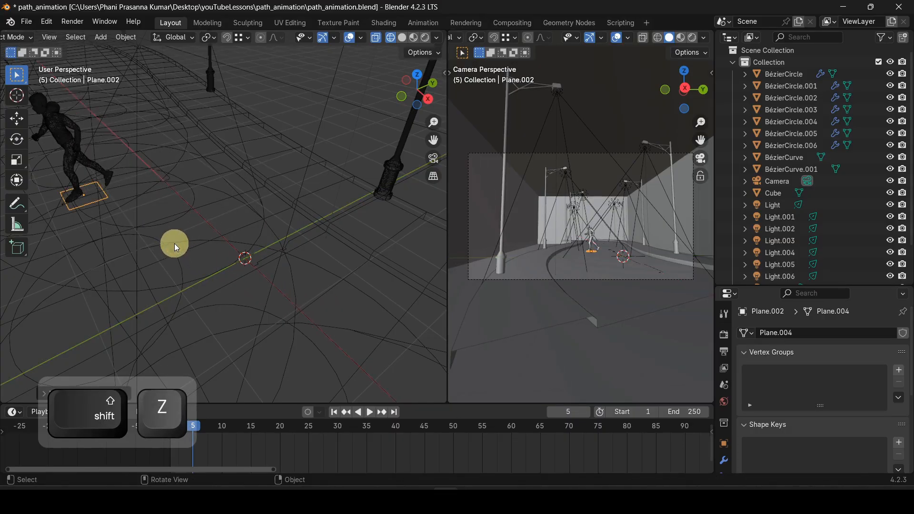
middle_click_drag(167, 238, 288, 259, "shift")
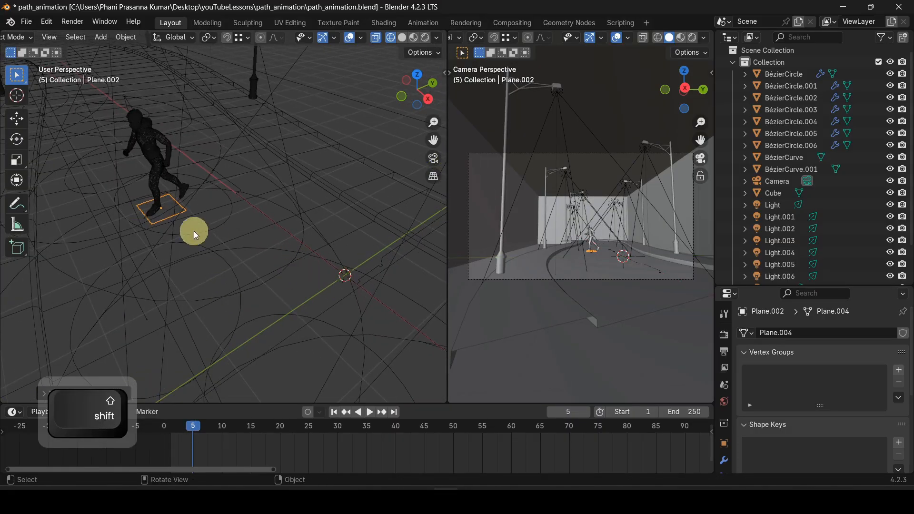
key("space")
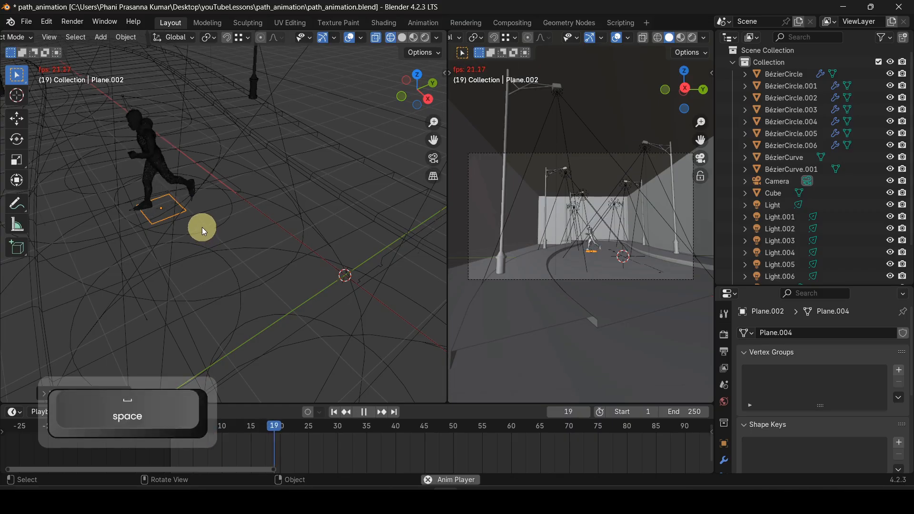
key("Escape")
key("ctrl+z")
key("ctrl+z")
Step: Add a Bézier curve at the 3D cursor as the character's running path
scroll(226, 234, "down", 6)
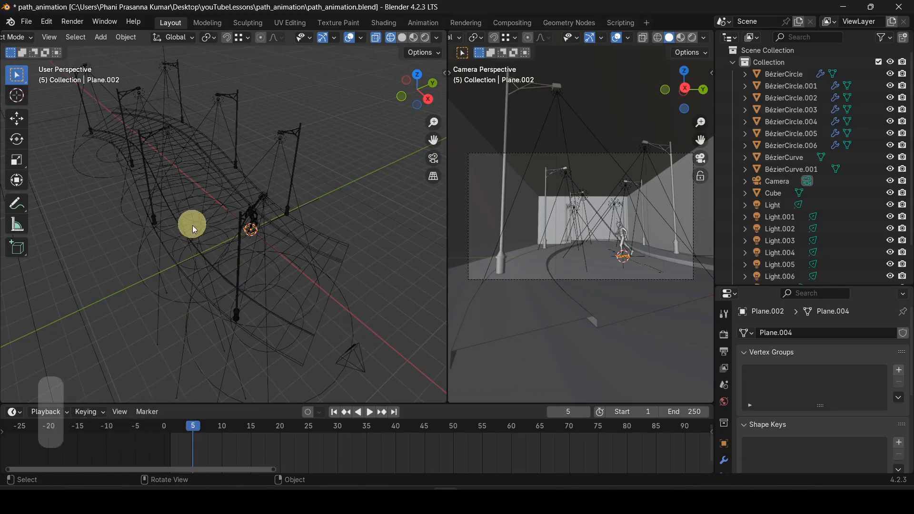
scroll(225, 264, "up", 5)
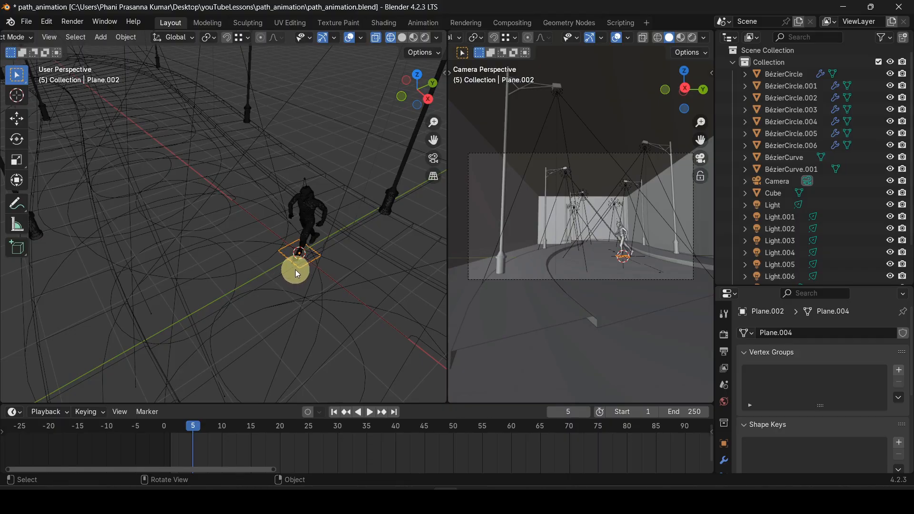
scroll(289, 264, "down", 5)
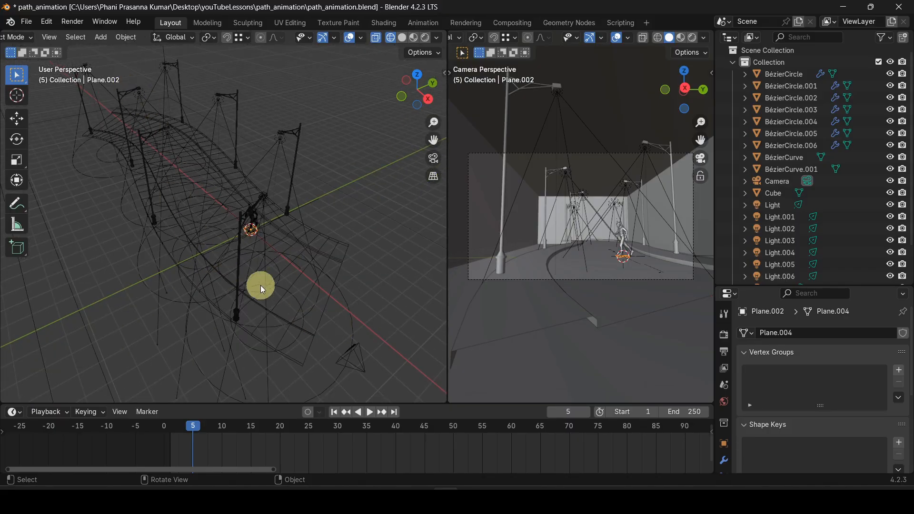
key("shift+a")
mouse_move(232, 269)
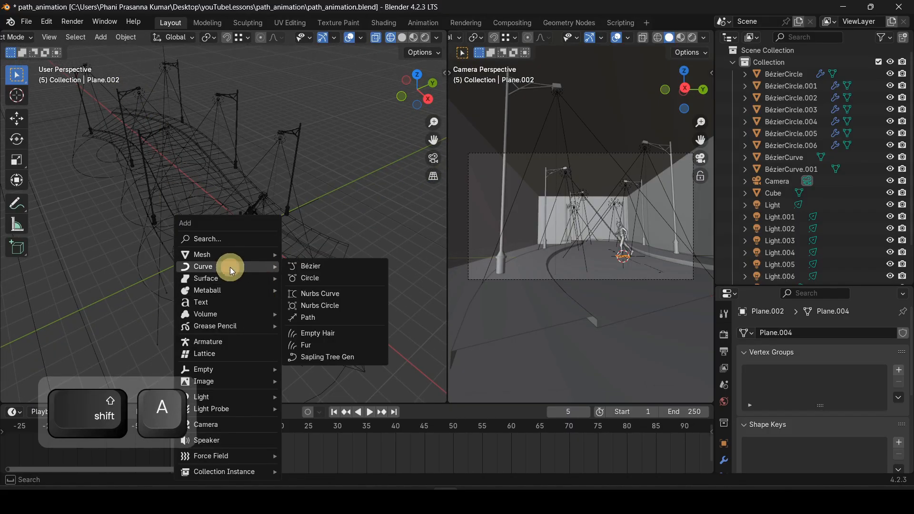
left_click(323, 267)
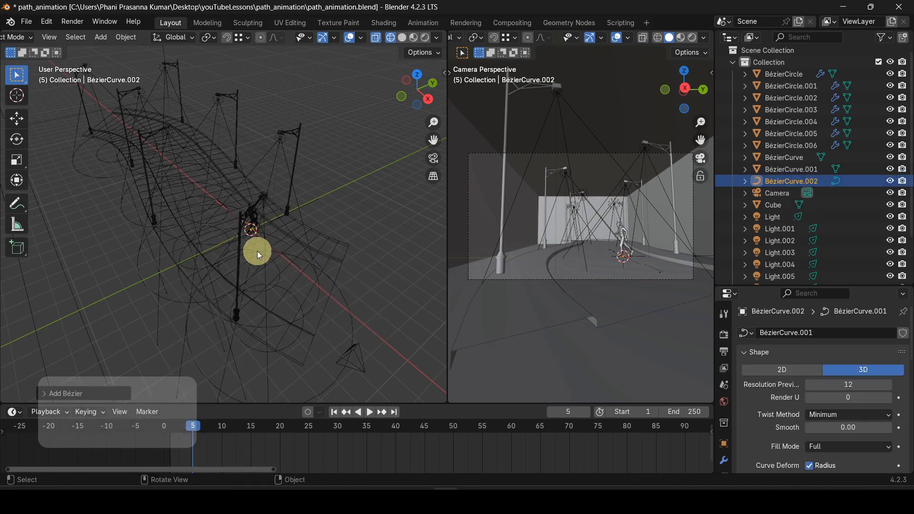
Step: Enter Edit Mode on the new curve, view it from the top, and scale all its points up along the road
key("Tab")
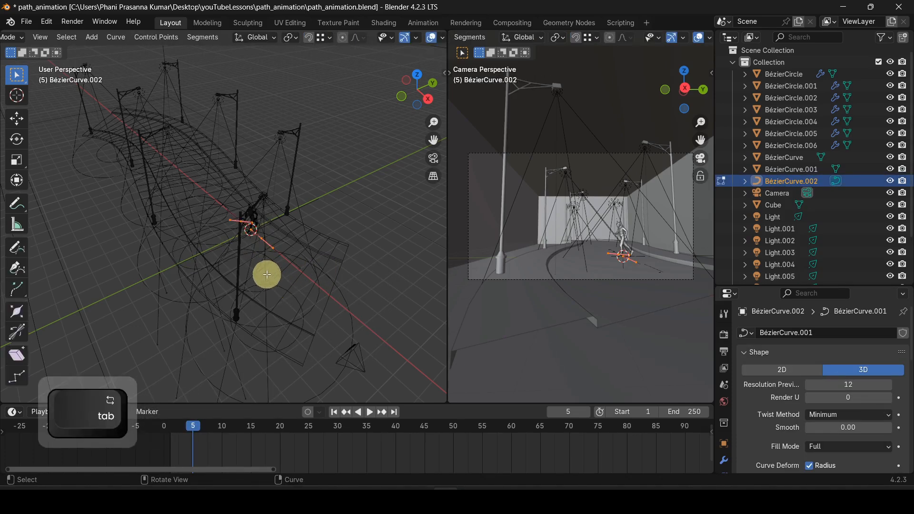
key("KP_7")
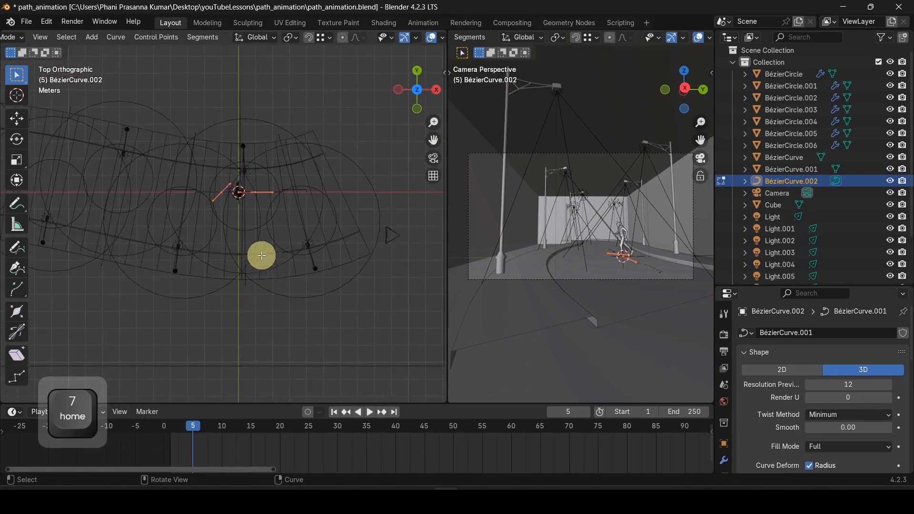
left_click(23, 289)
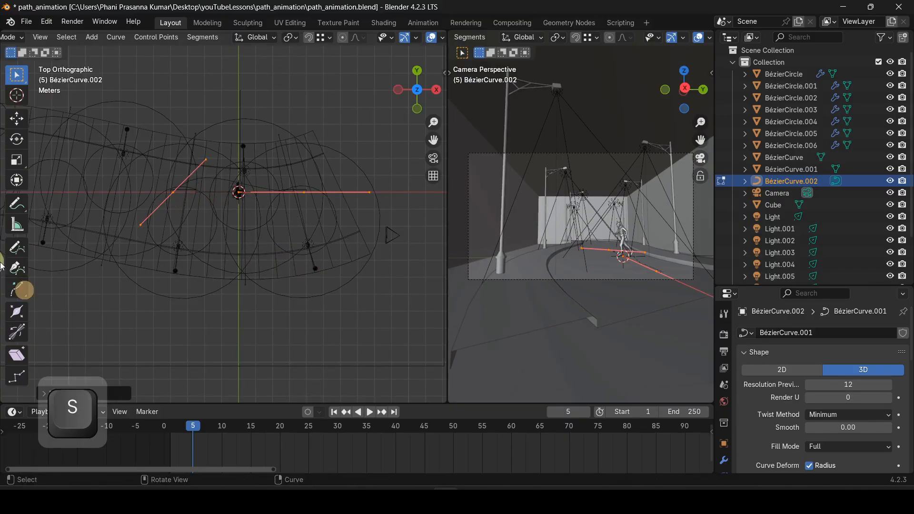
left_click(174, 80)
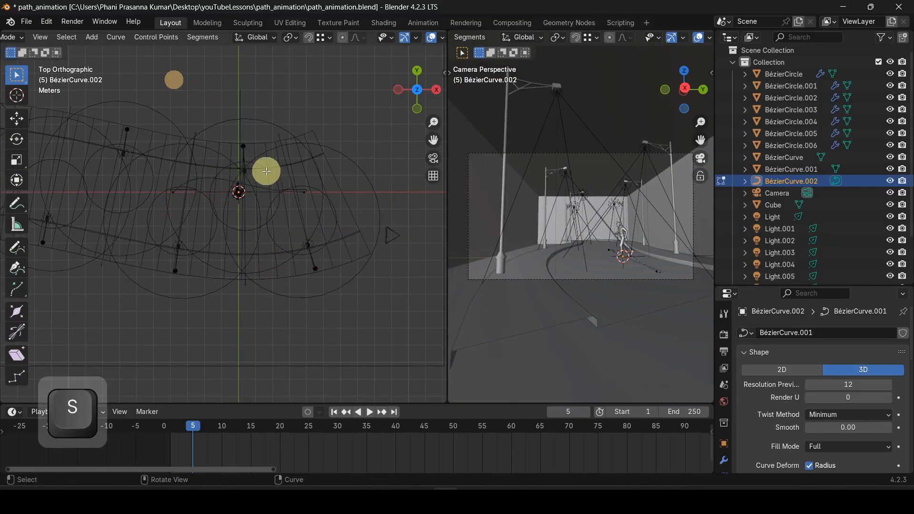
Step: Move the curve's near end point onto the road's camera-side stretch and its other end point to the far stretch of the road
left_click(309, 191)
key("g")
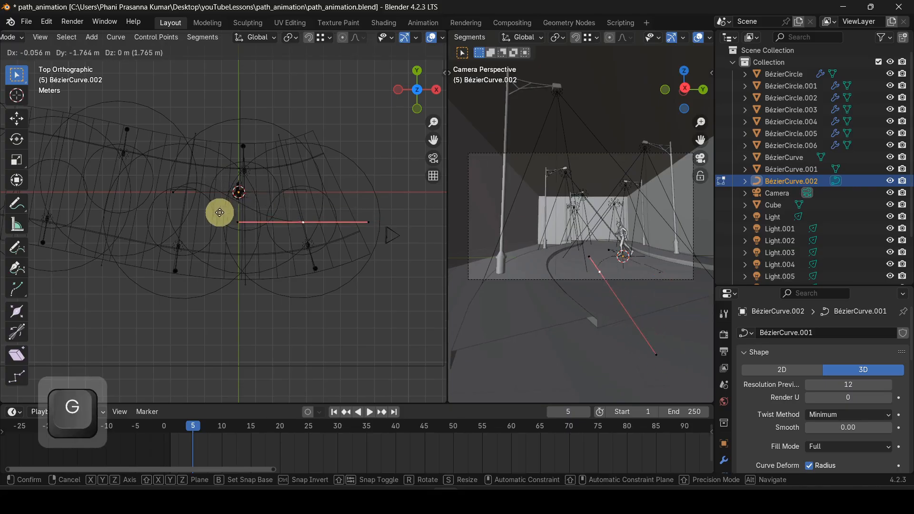
left_click(215, 219)
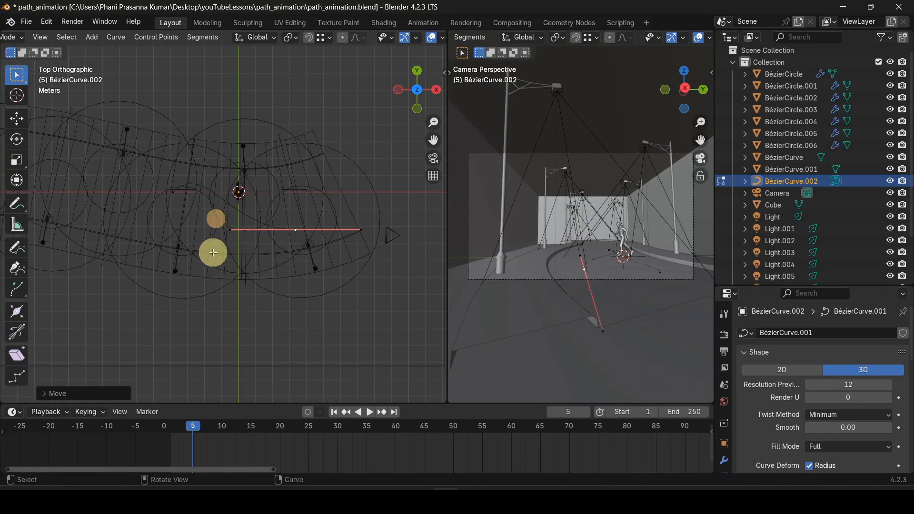
left_click(193, 182)
key("g")
left_click(68, 224)
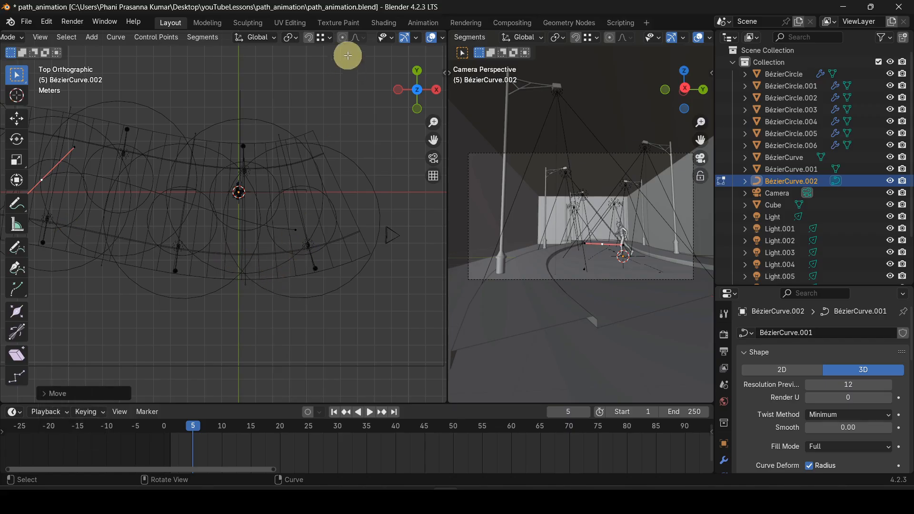
Step: Show the top view in solid shading and swing the far end point's inner handle so the curve bends along the road
middle_click_drag(401, 38, 139, 42)
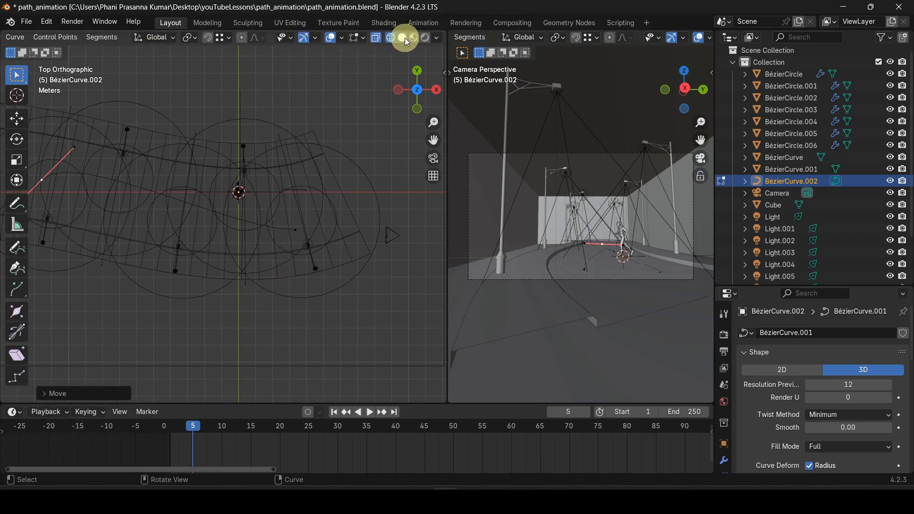
left_click(405, 38)
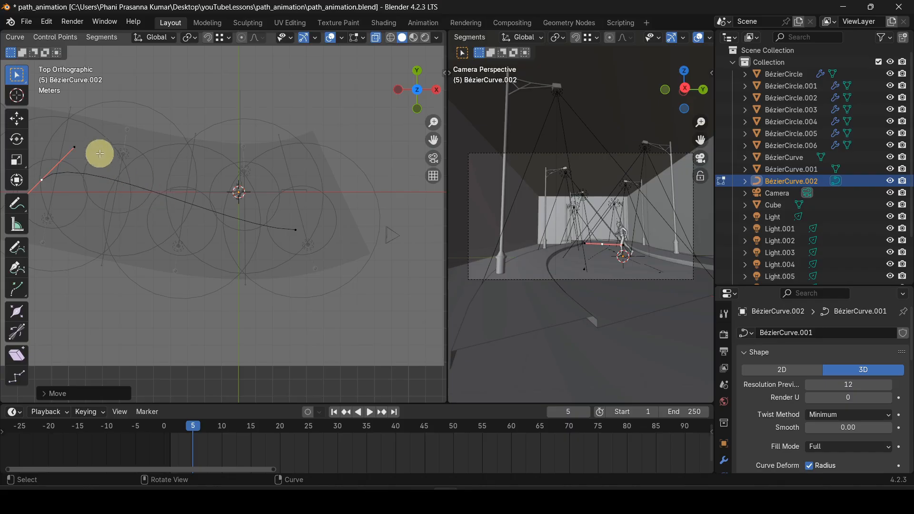
left_click(75, 147)
key("g")
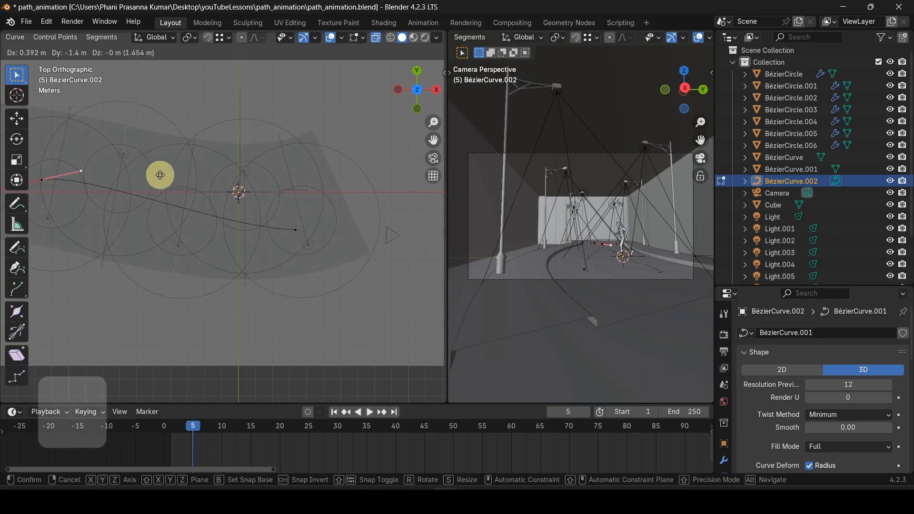
left_click(161, 212)
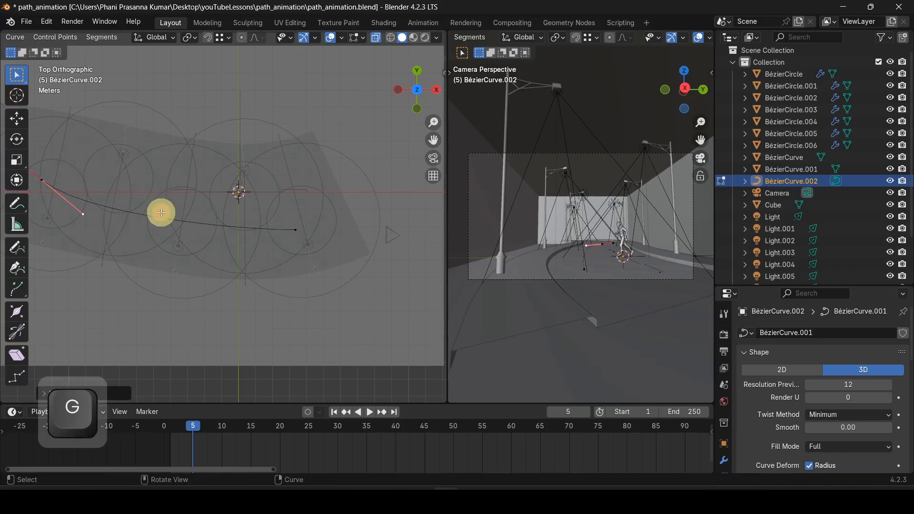
Step: Lengthen the near end point's inner handle and tilt it slightly toward the road's outer edge
left_click(282, 232)
left_click(229, 231)
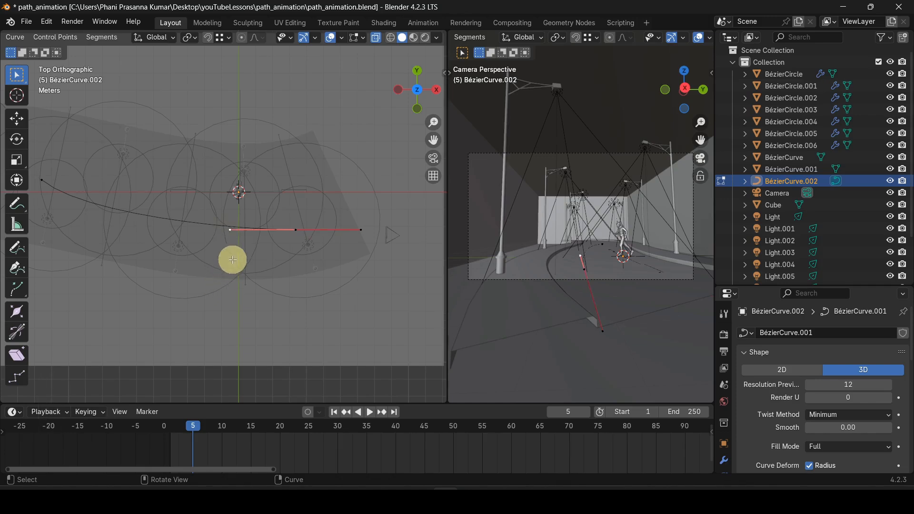
key("g")
left_click(199, 264)
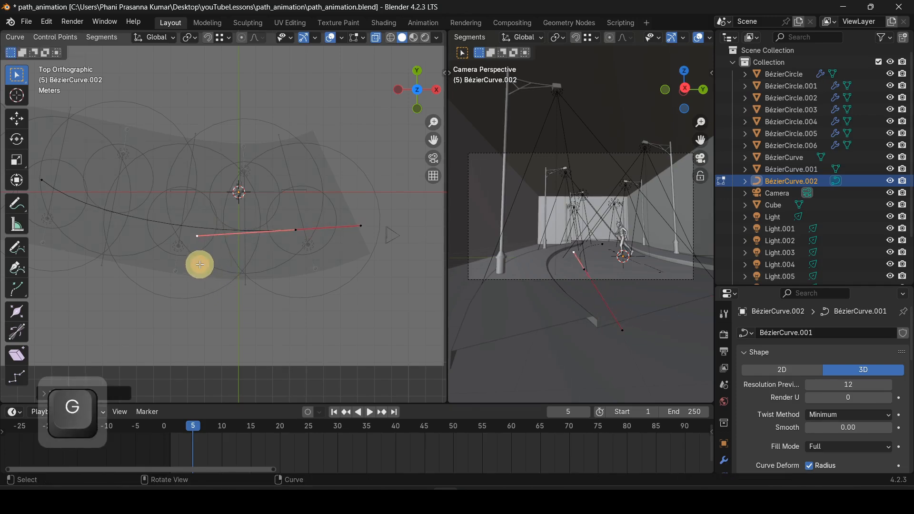
Step: Move the path's far end point about 1.5 m toward negative Y and swing its inner handle to flatten the bend along the road
middle_click_drag(168, 265, 300, 267, "shift")
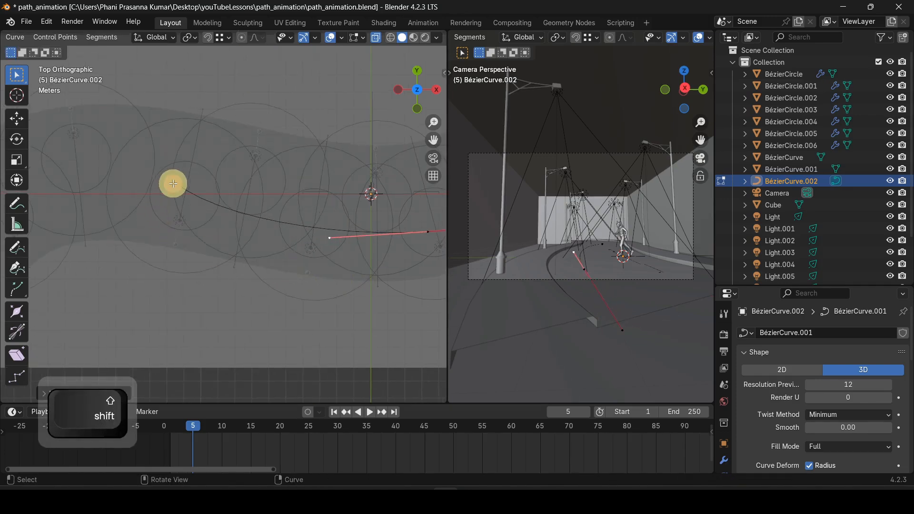
left_click(173, 183)
key("g")
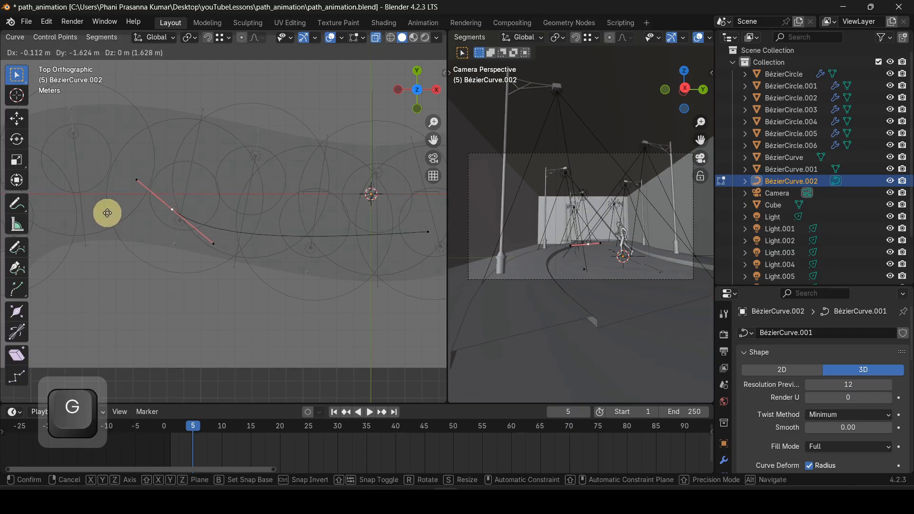
left_click(103, 209)
left_click(204, 241)
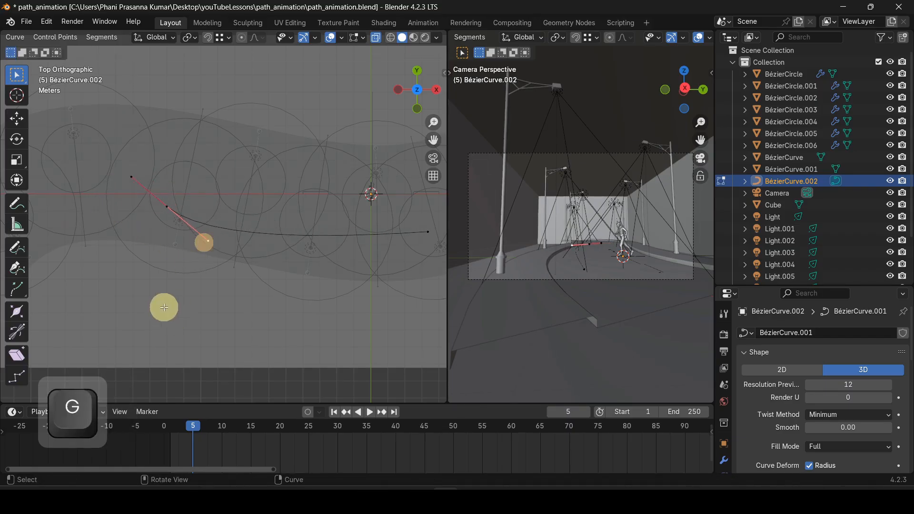
key("g")
left_click(189, 288)
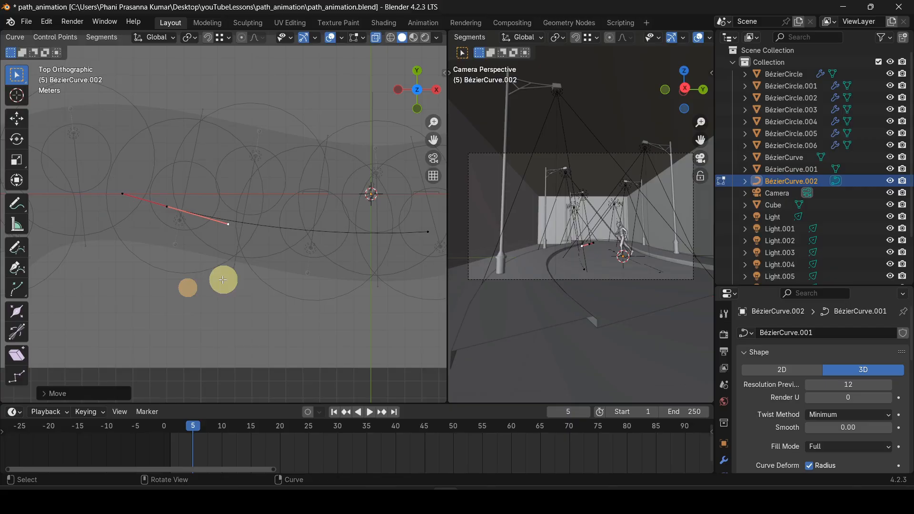
Step: Shift the path's near end point slightly outward and angle its inner handle further so the curve follows the road's bend
middle_click_drag(249, 265, 120, 263, "shift")
left_click(298, 230)
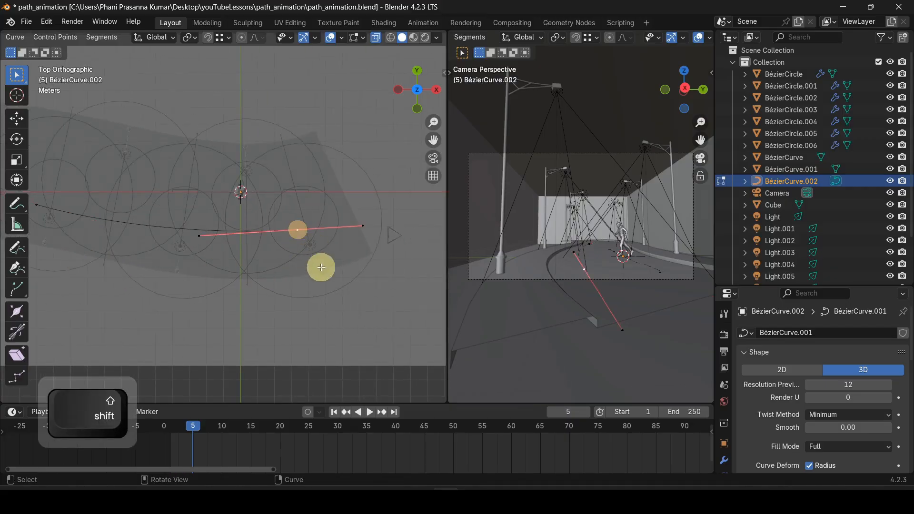
key("g")
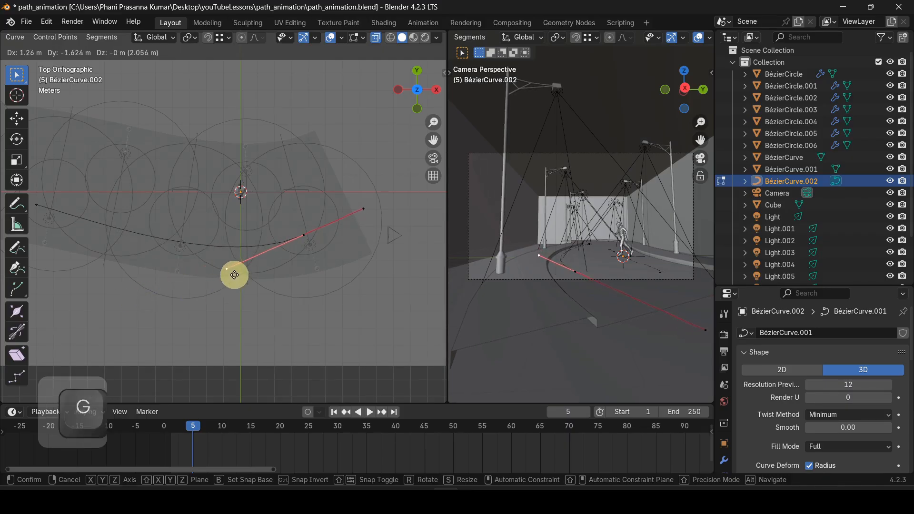
left_click(231, 271)
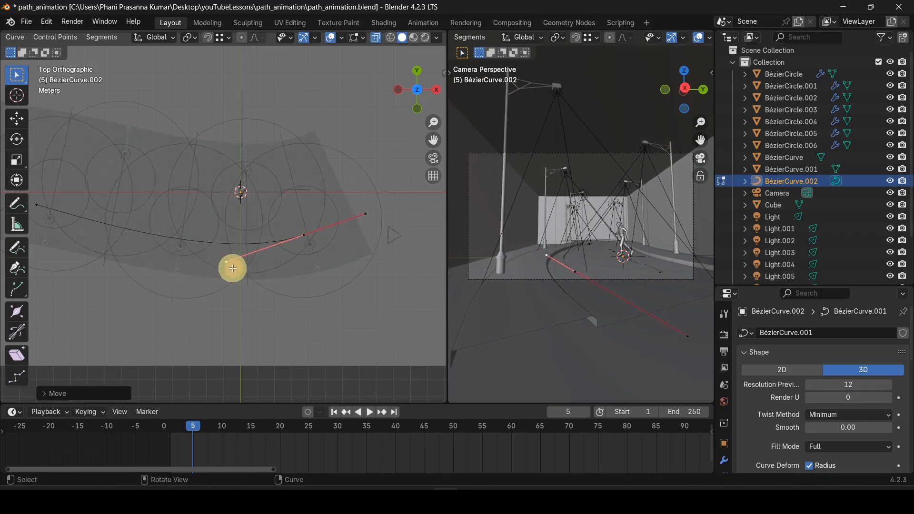
mouse_move(164, 268)
middle_mouse_down("shift")
mouse_move(292, 276)
mouse_move(167, 275)
middle_mouse_up("shift")
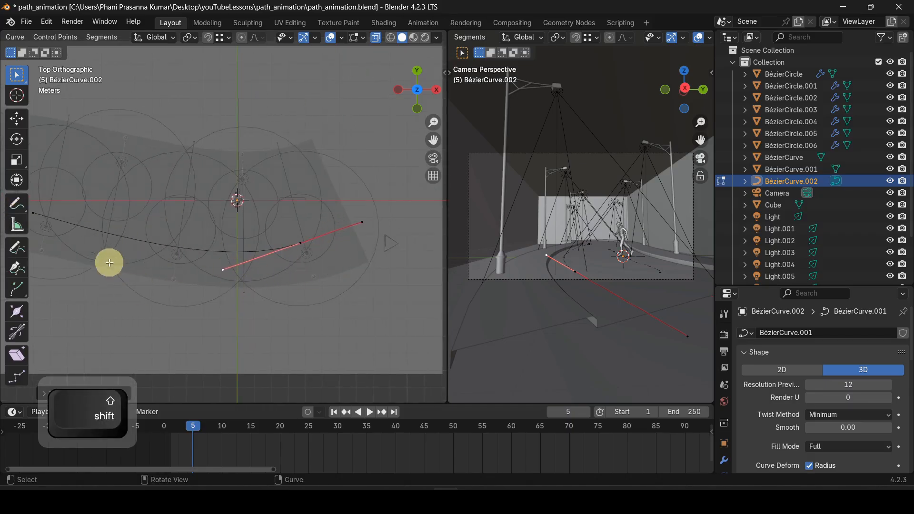
Step: Deselect the curve's points, return to Object Mode, and enlarge the Properties editor upward over the Outliner
left_click(259, 85)
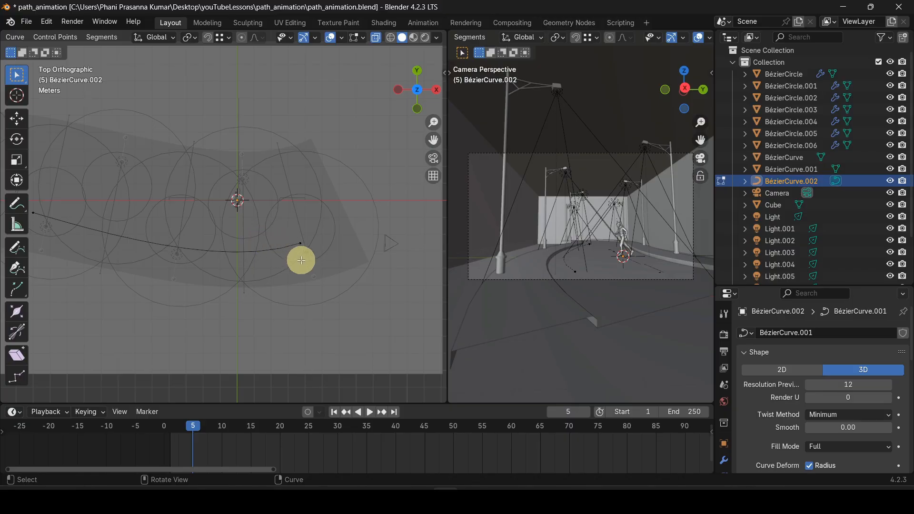
key("Tab")
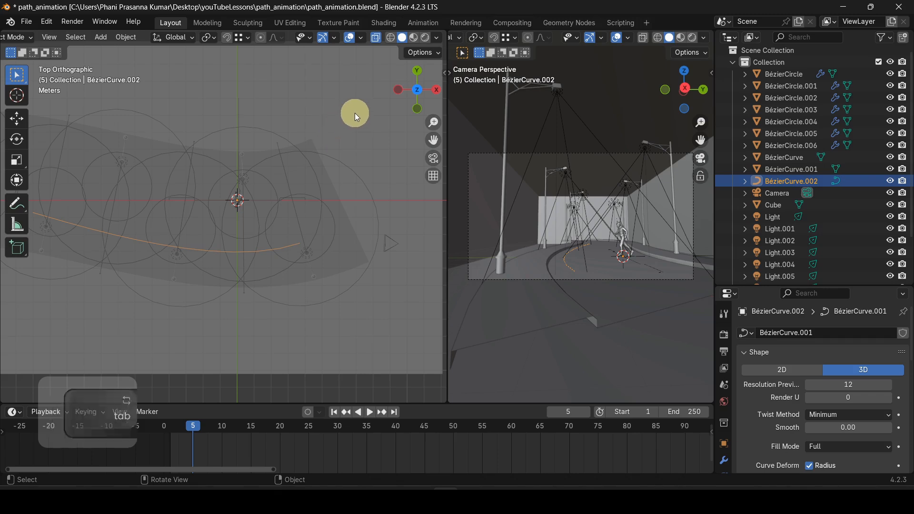
key("ctrl+alt+minus")
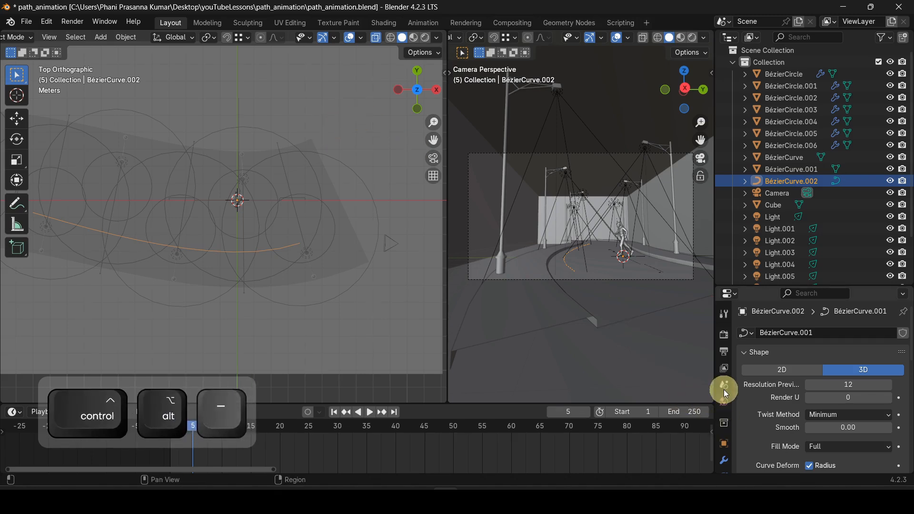
left_click(757, 283)
left_click_drag(757, 285, 761, 114)
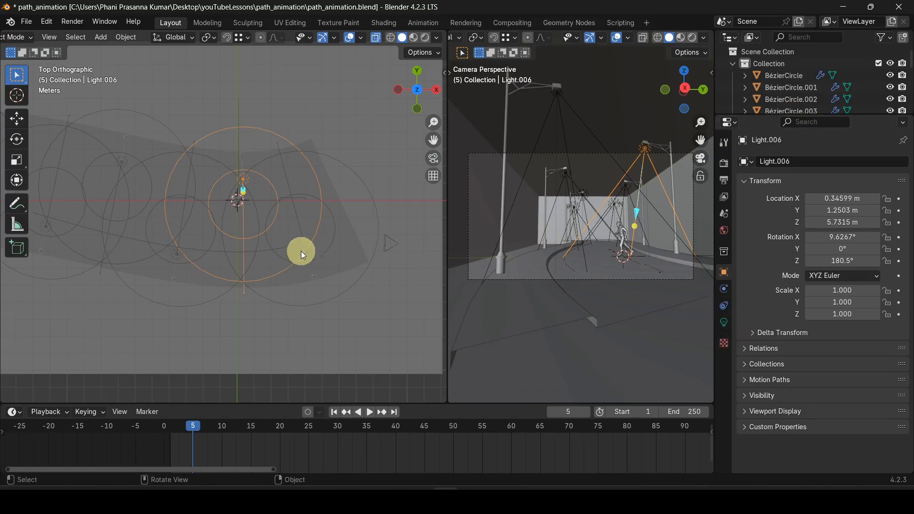
Step: Reselect the running-path curve and expand the Path Animation settings in its curve data properties
left_click(94, 230)
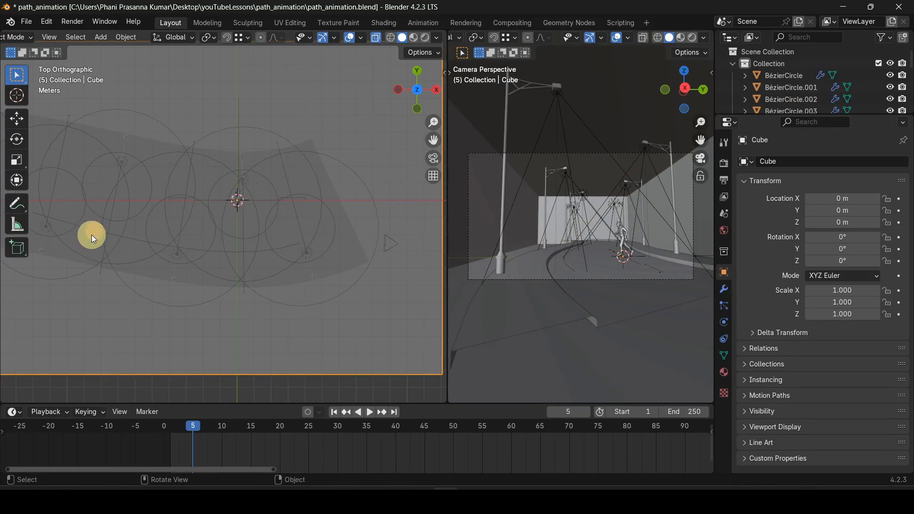
left_click(91, 238)
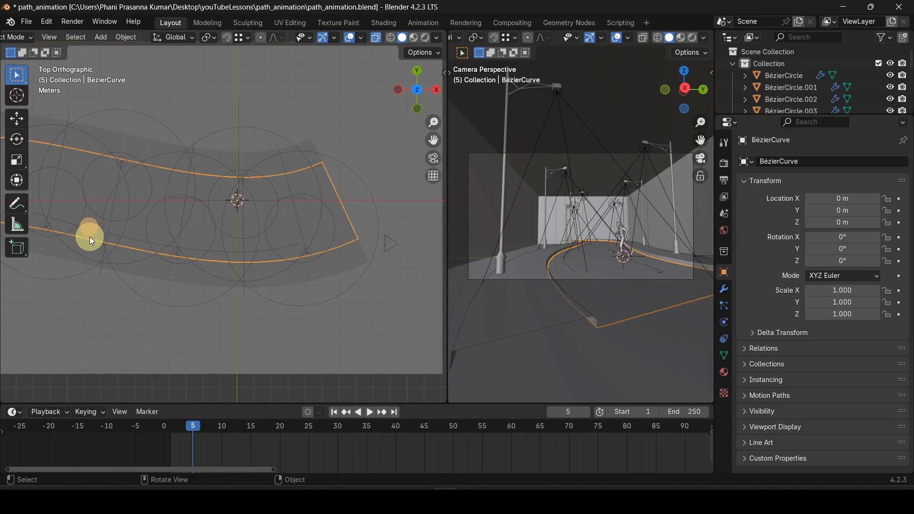
left_click(235, 255)
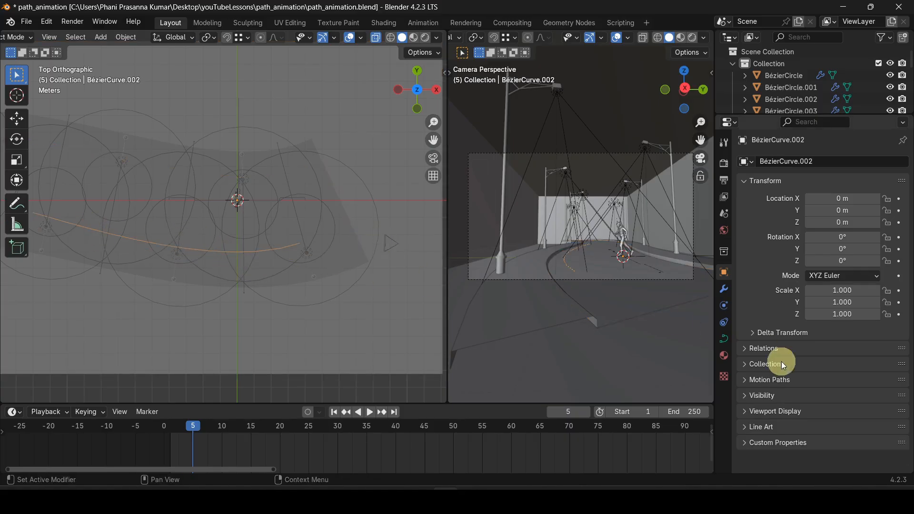
left_click(723, 339)
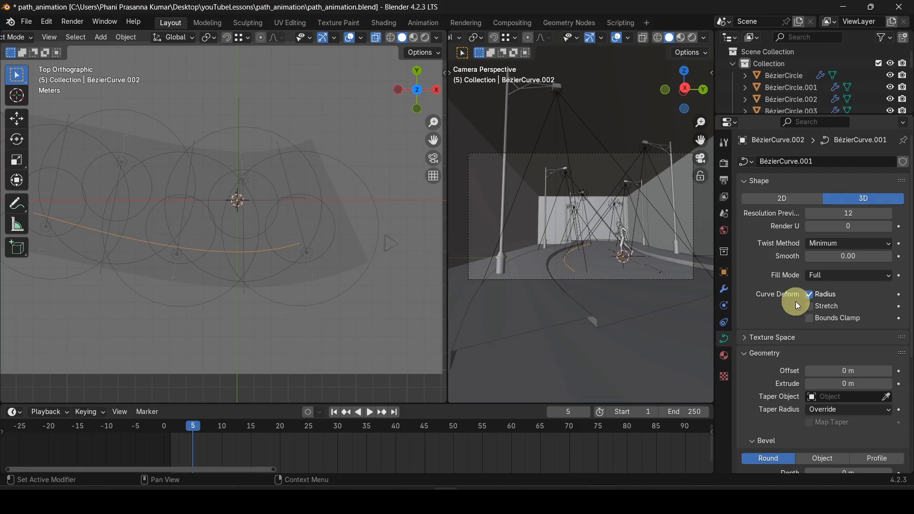
scroll(795, 304, "down", 8)
scroll(797, 316, "down", 3)
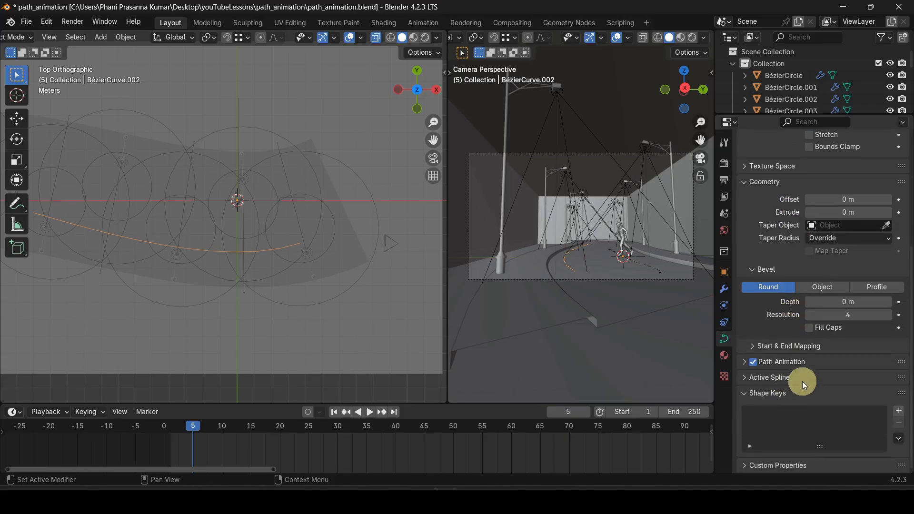
left_click(743, 366)
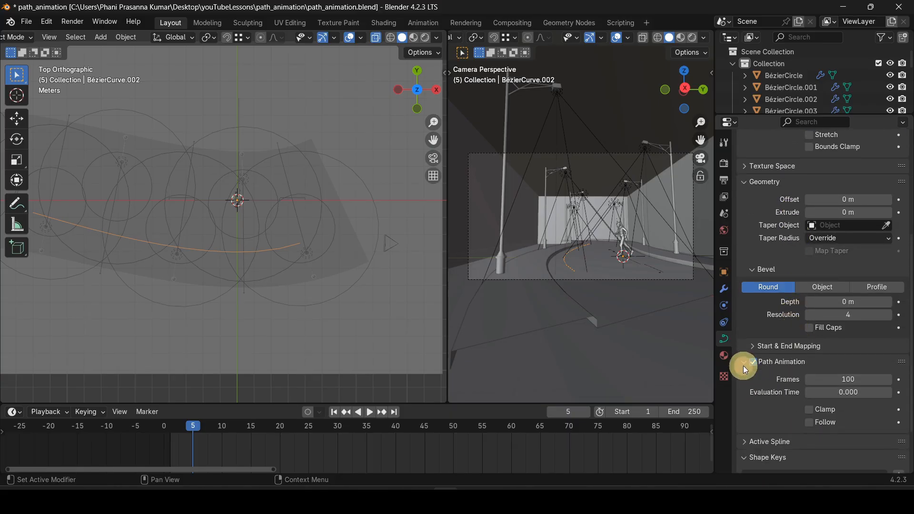
scroll(805, 390, "down", 3)
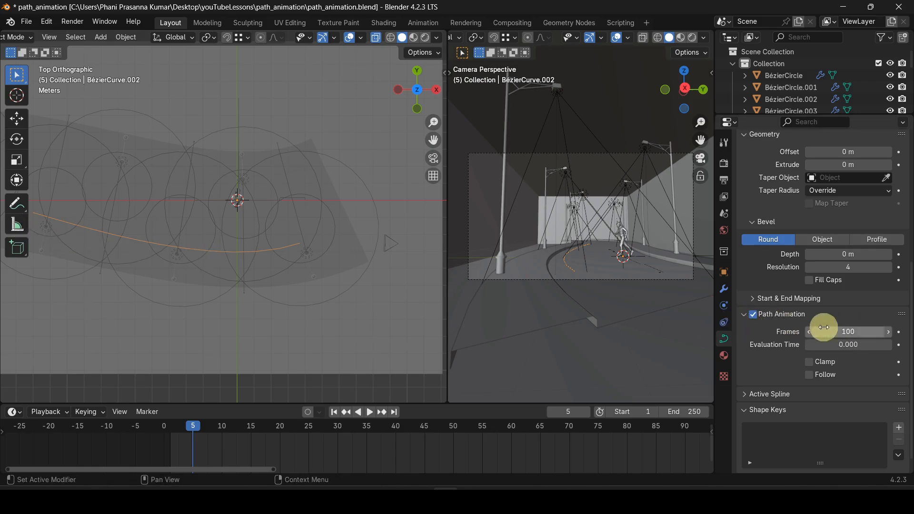
Step: Select the small plane under the jogger and add a Follow Path constraint to it
scroll(198, 270, "up", 5)
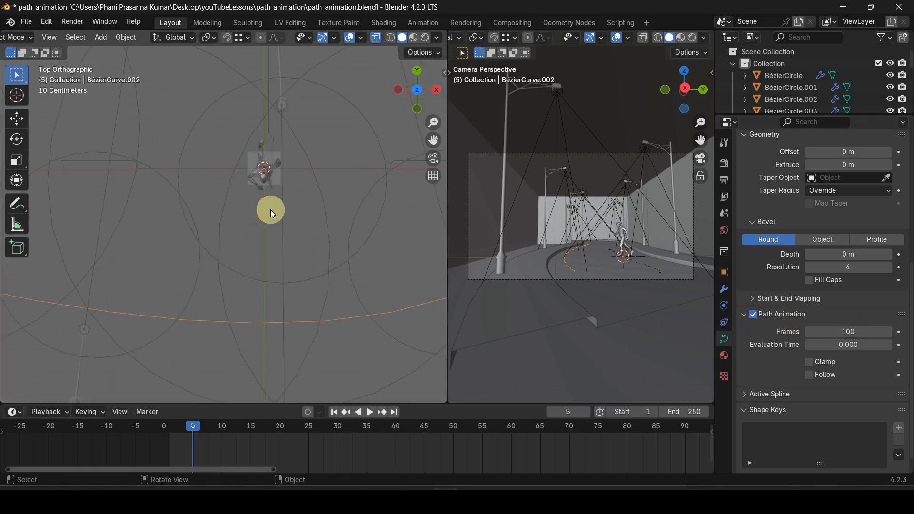
left_click(278, 183)
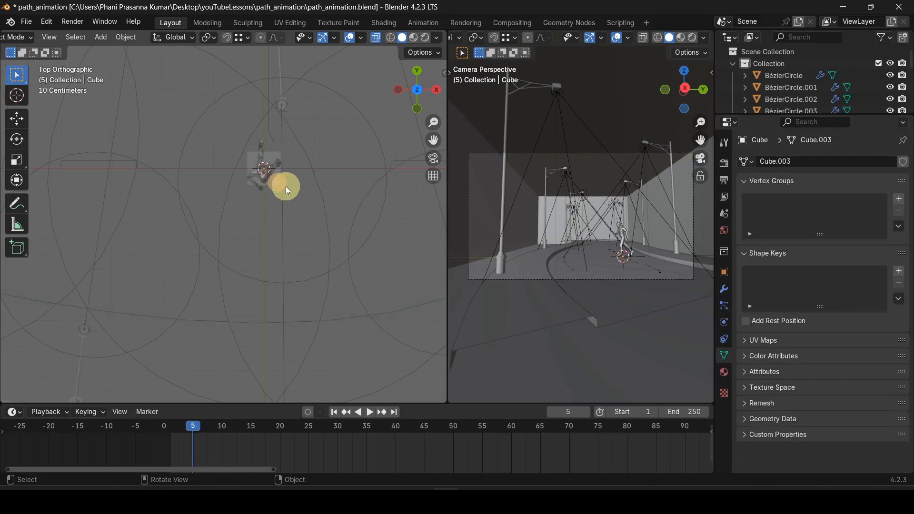
left_click(279, 179)
left_click(275, 180)
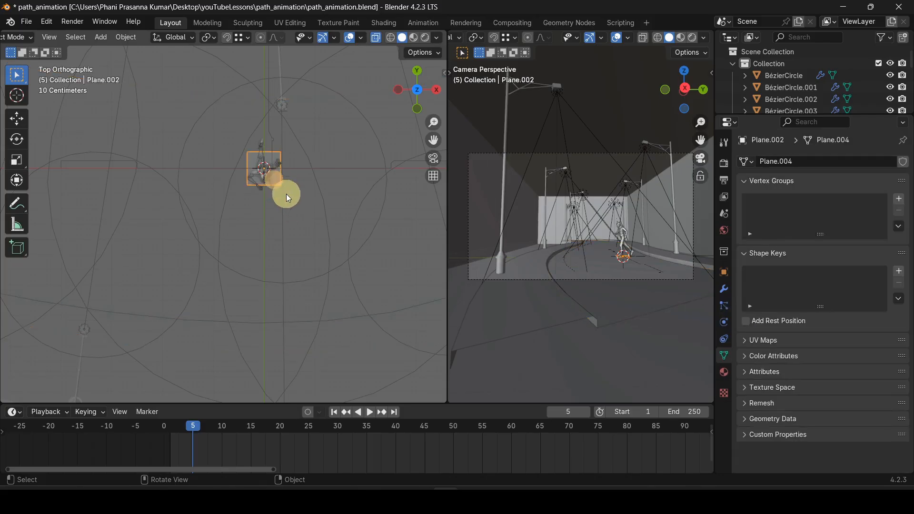
scroll(104, 230, "down", 1)
left_click(264, 181)
left_click(270, 184)
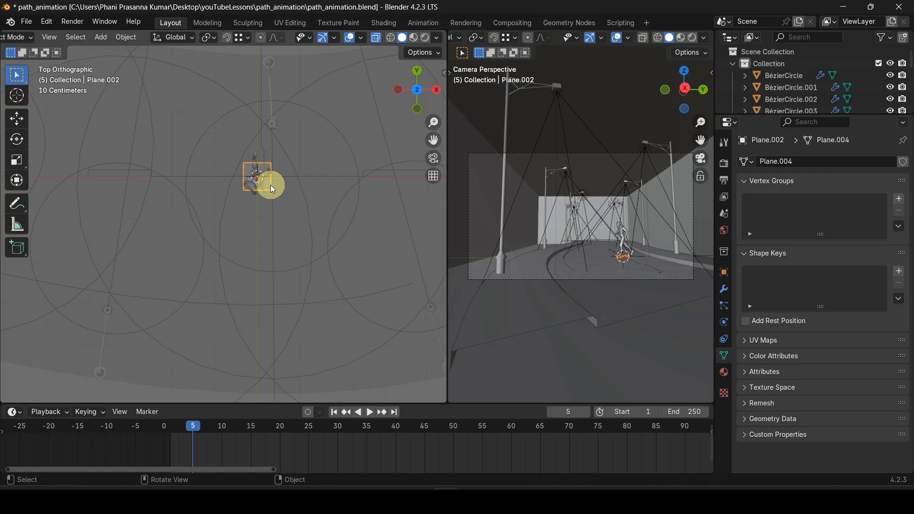
left_click(724, 341)
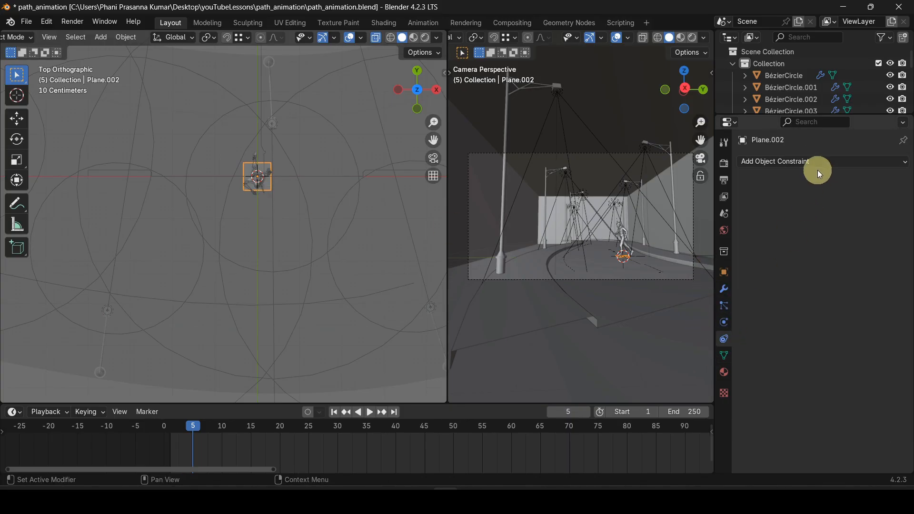
left_click(805, 164)
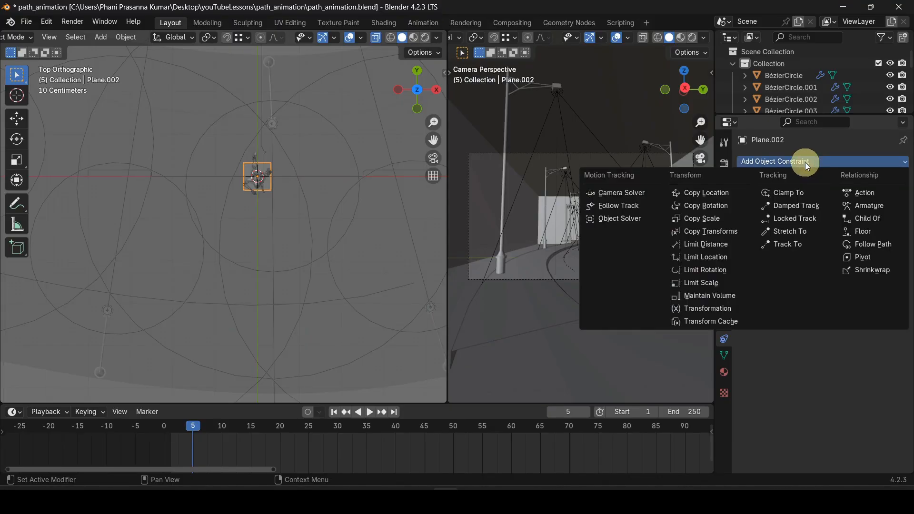
left_click(867, 246)
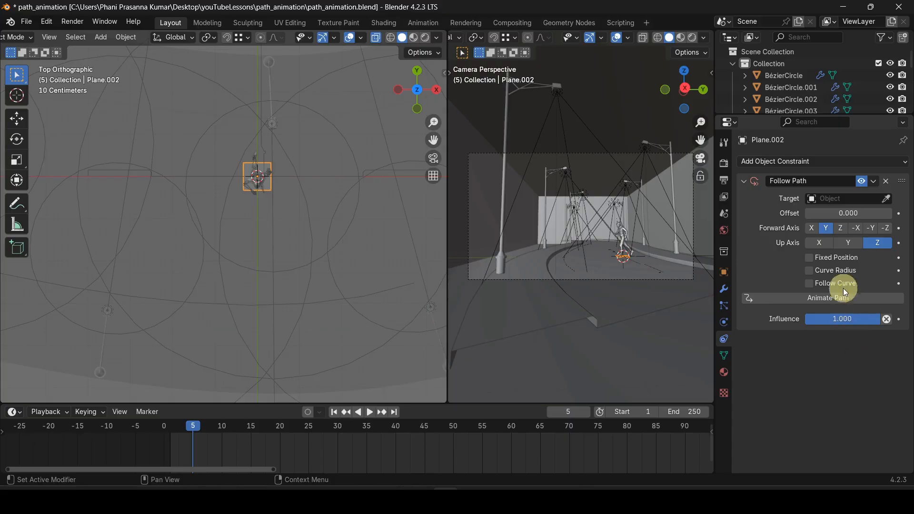
Step: Switch the top view to wireframe and pick the running path, BézierCurve.002, as the Follow Path constraint's target
left_click(886, 199)
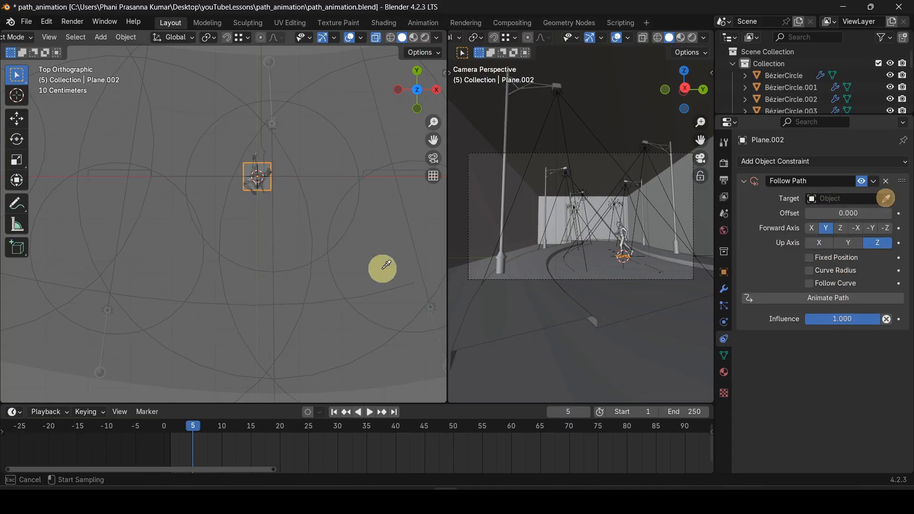
left_click(384, 290)
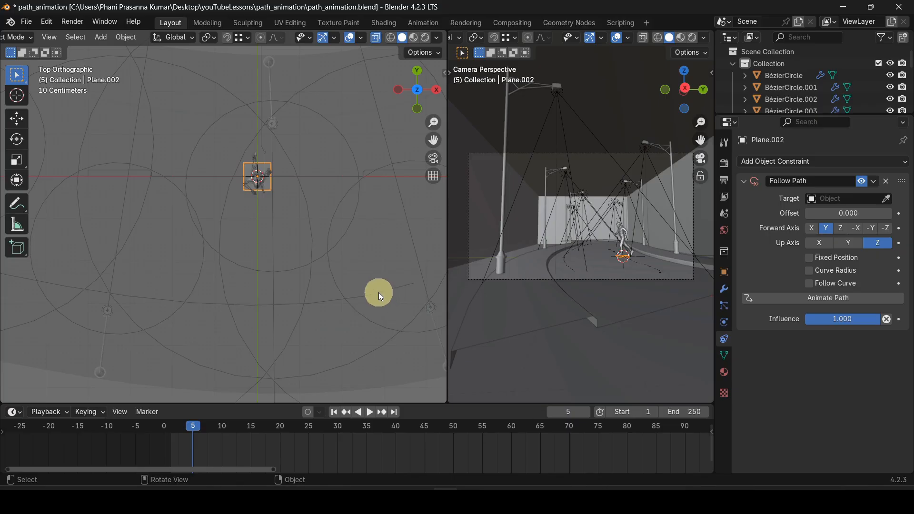
left_click(389, 38)
left_click(887, 200)
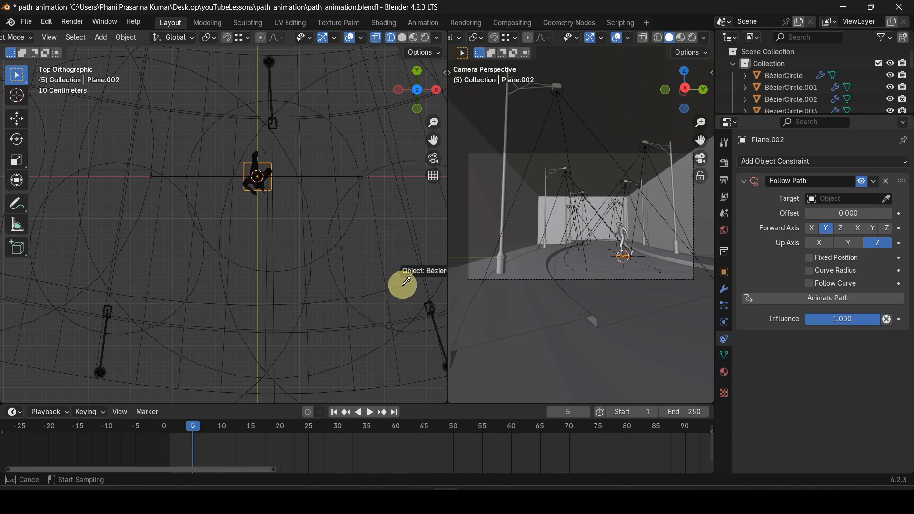
left_click(403, 283)
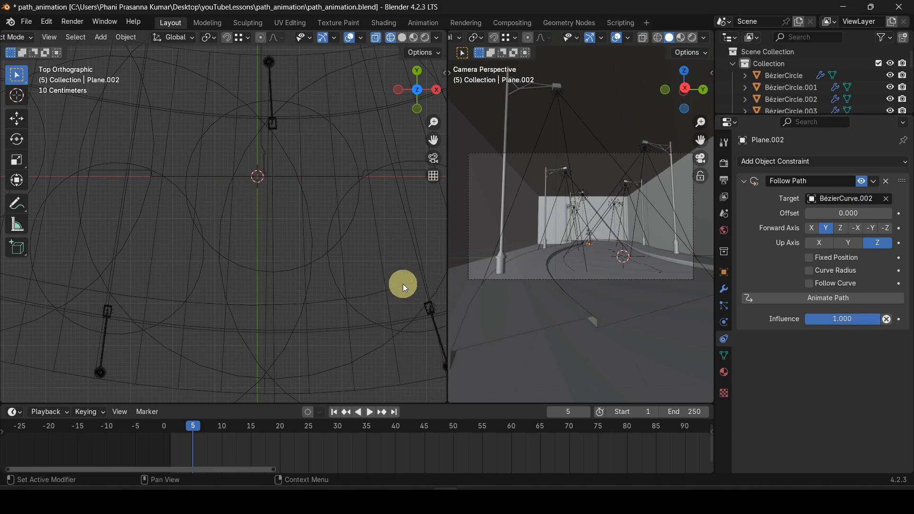
scroll(258, 305, "down", 5)
scroll(256, 307, "down", 2)
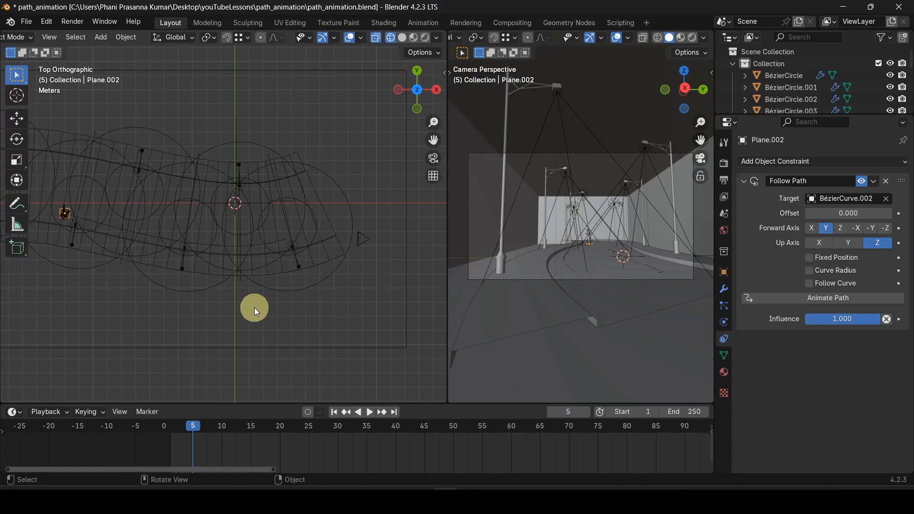
scroll(65, 230, "up", 3)
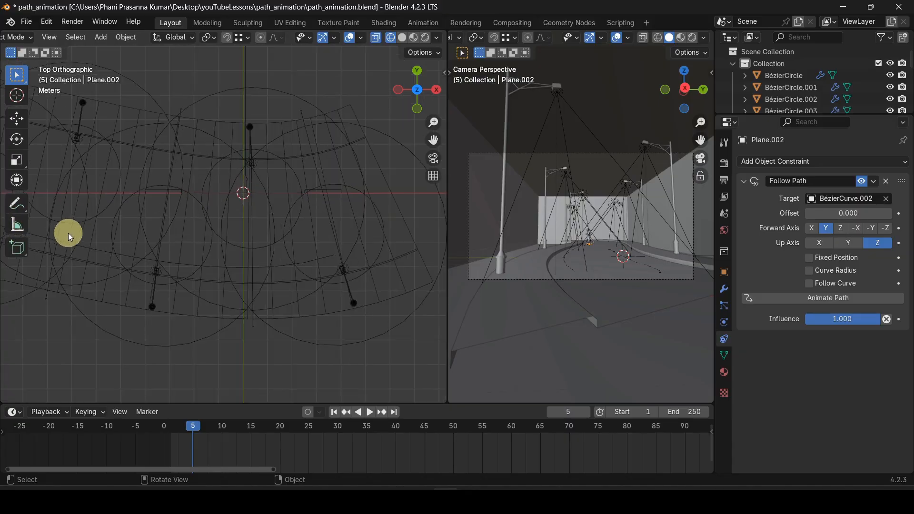
middle_click_drag(82, 250, 259, 268, "shift")
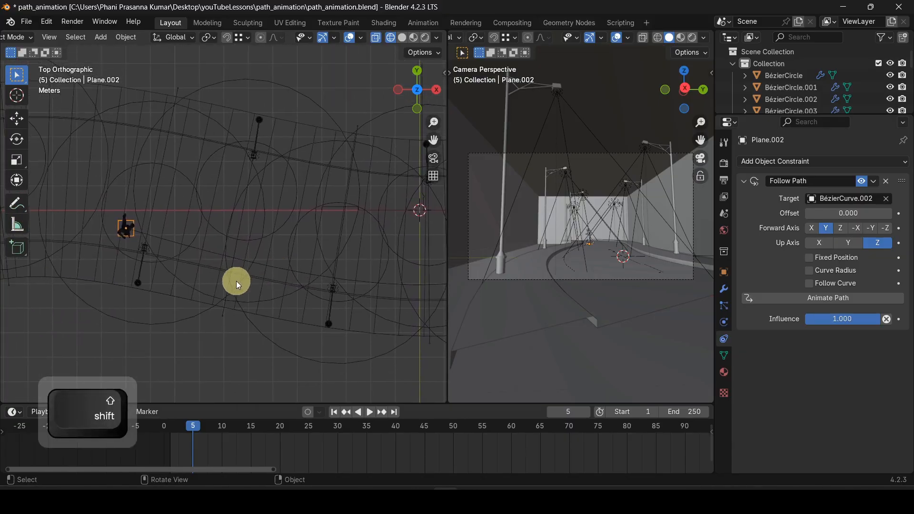
Step: Play the animation to check the jogger's movement along the path, then stop it and scrub the timeline to frame 55
scroll(153, 267, "up", 4)
scroll(226, 267, "down", 3)
key("space")
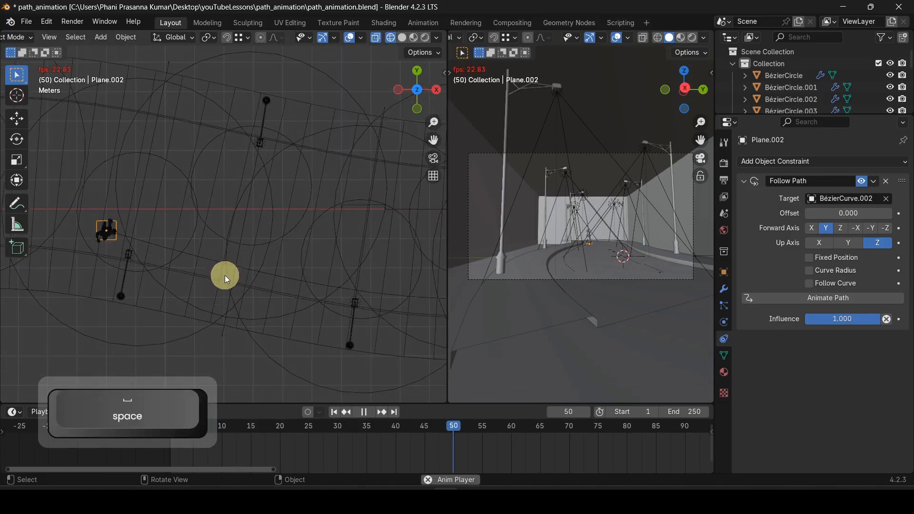
key("Escape")
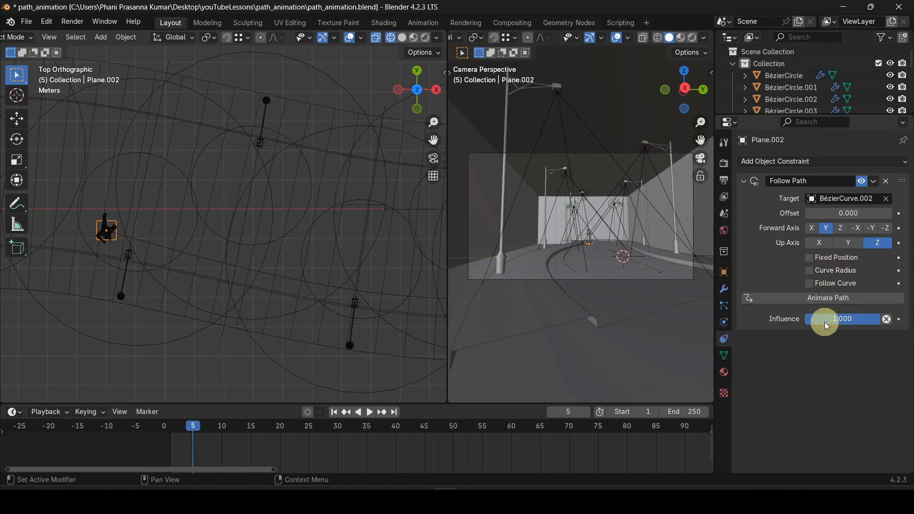
left_click_drag(188, 423, 486, 449)
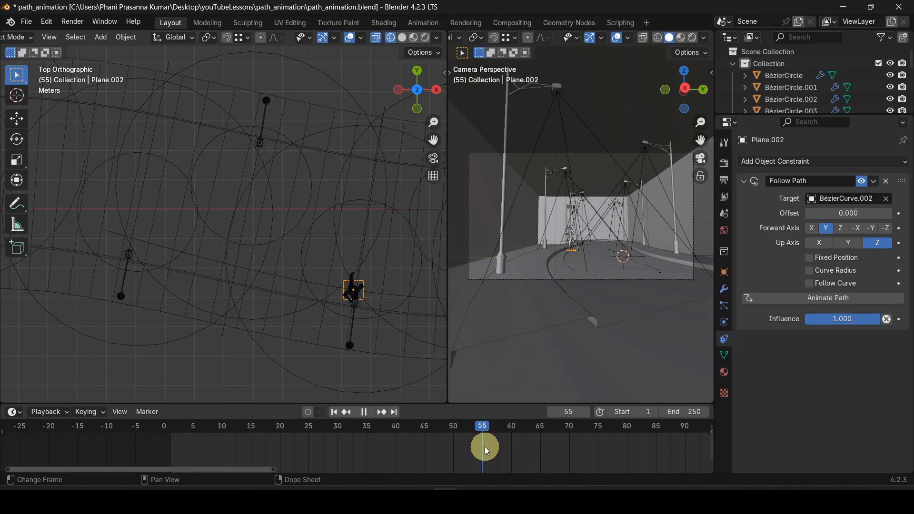
left_click_drag(485, 448, 485, 448)
Step: Put the running-path curve in Edit Mode and move its start point from the far part of the road to the near end by the camera
left_click(184, 257)
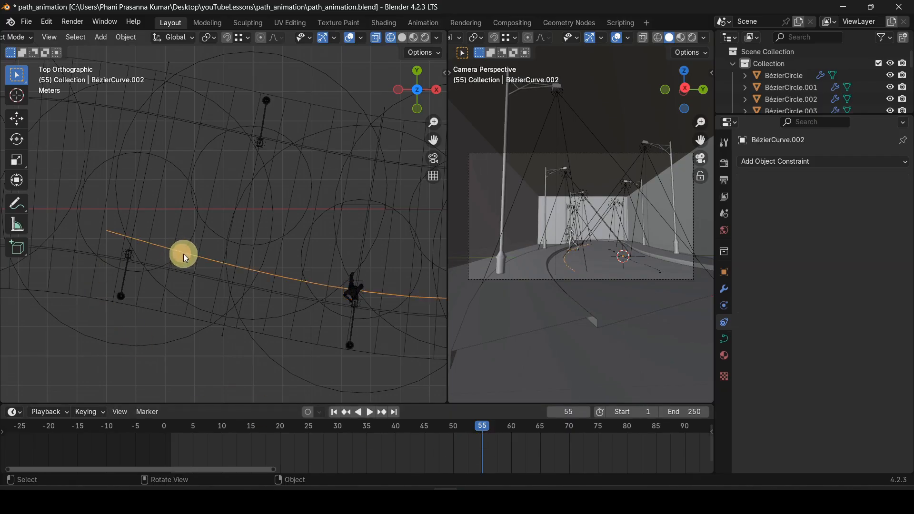
key("Tab")
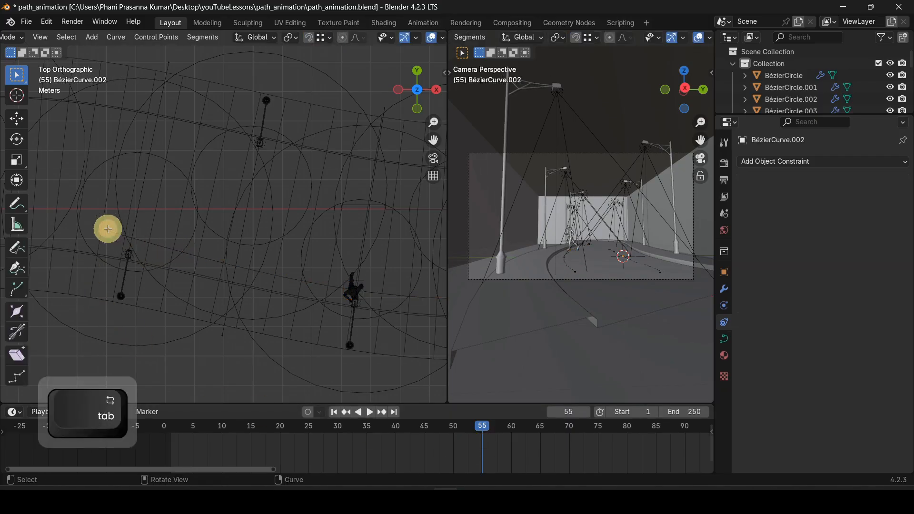
scroll(76, 285, "down", 4)
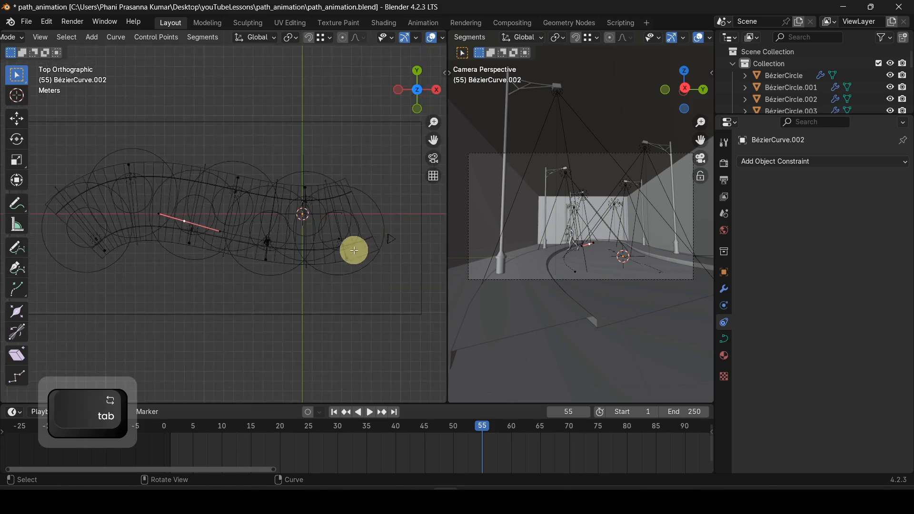
key("g")
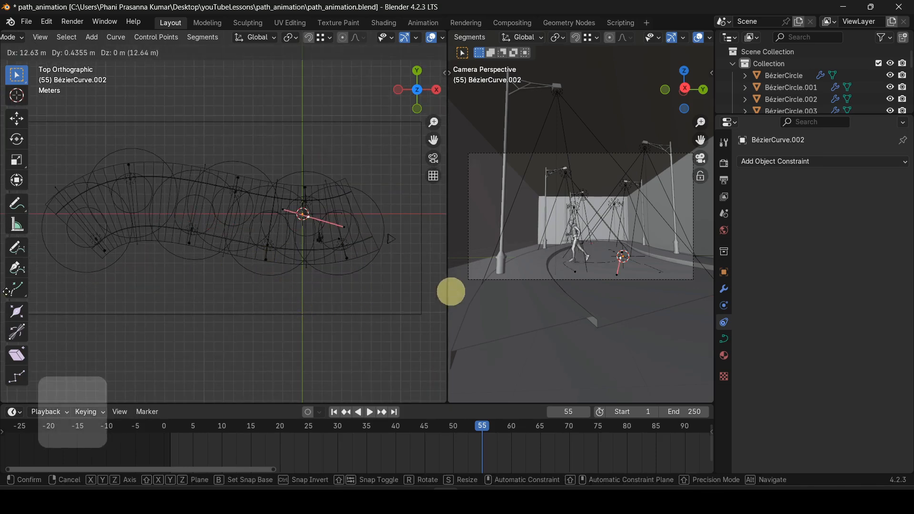
left_click(50, 301)
Step: Move the running path's other endpoint about 20.5 m toward the far end of the road, reversing the running direction
scroll(152, 243, "up", 3)
left_click_drag(159, 192, 375, 310)
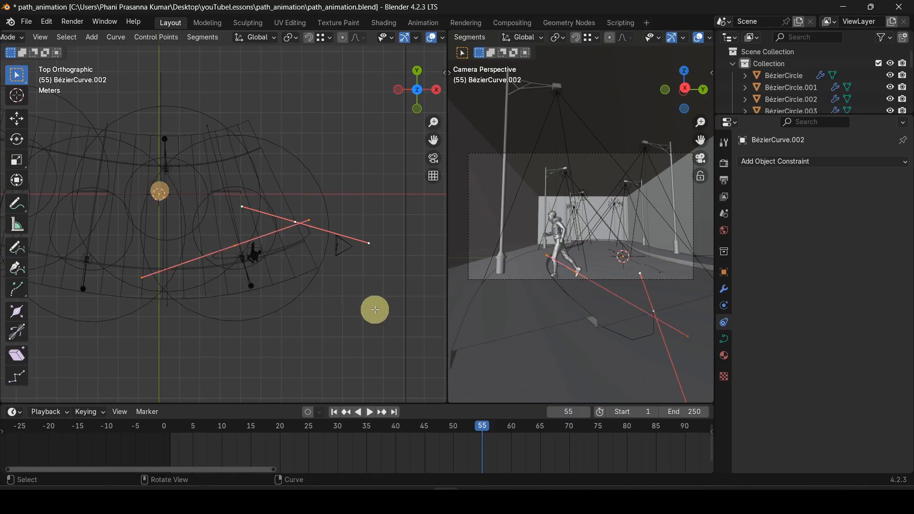
left_click(235, 247)
scroll(283, 322, "down", 4)
key("g")
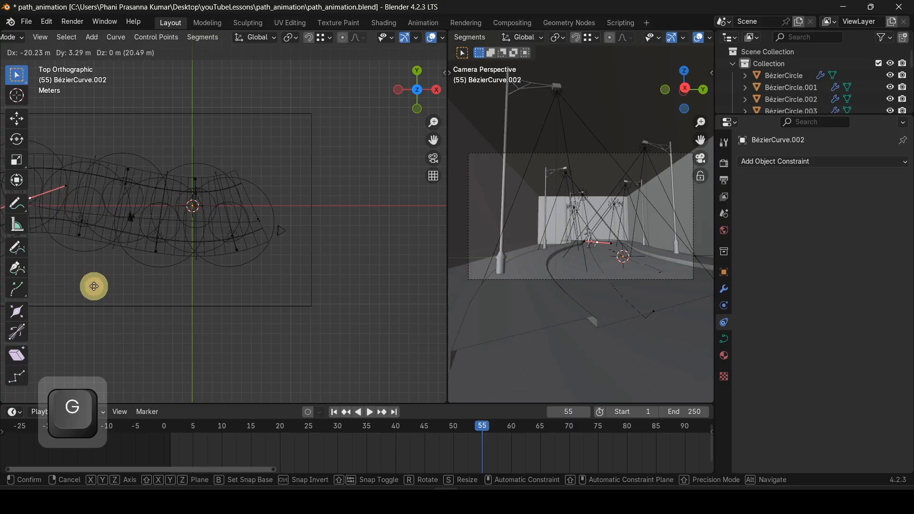
left_click(94, 286)
Step: Switch the top view to solid shading and swing the handle of the path's far endpoint around to the opposite side
mouse_move(127, 257)
middle_mouse_down("shift")
mouse_move(225, 270)
mouse_move(164, 265)
middle_mouse_up("shift")
middle_click_drag(410, 39, 196, 45)
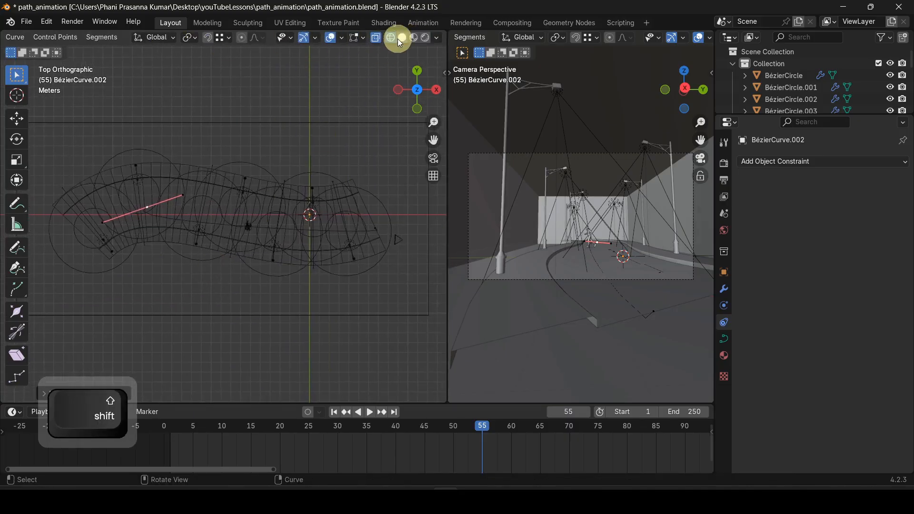
left_click(401, 38)
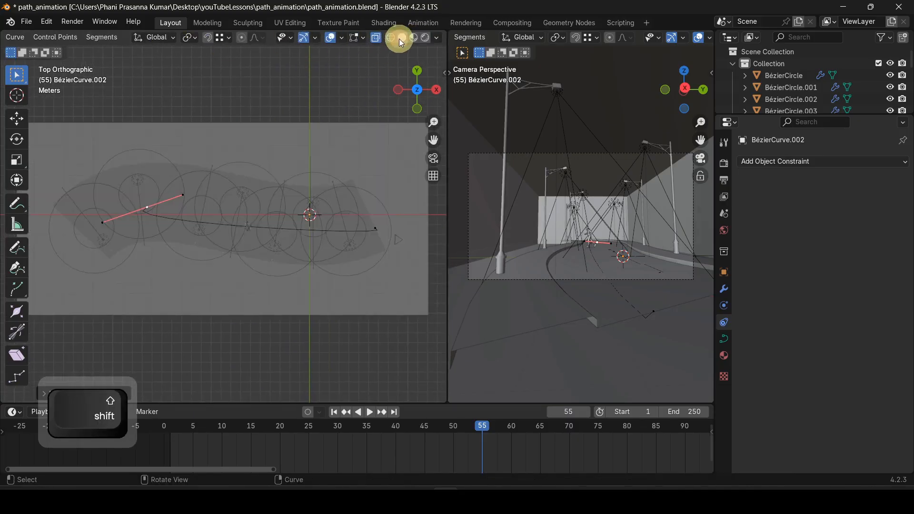
left_click(106, 222)
key("g")
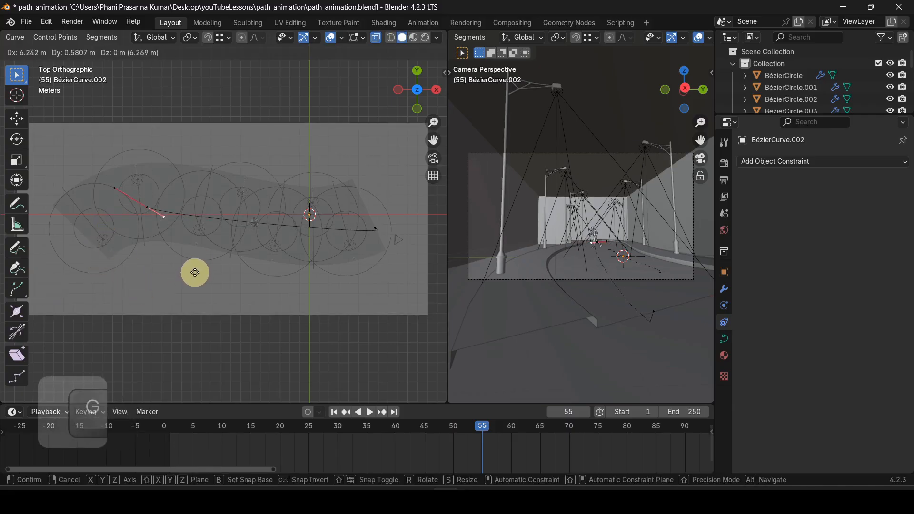
left_click(192, 263)
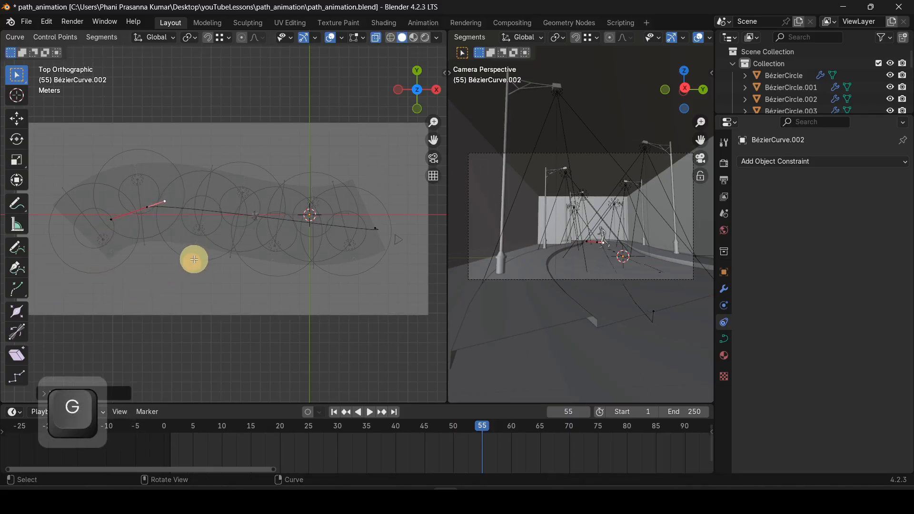
Step: Move the path's far endpoint slightly farther along the road and toward its middle
left_click(148, 207)
key("g")
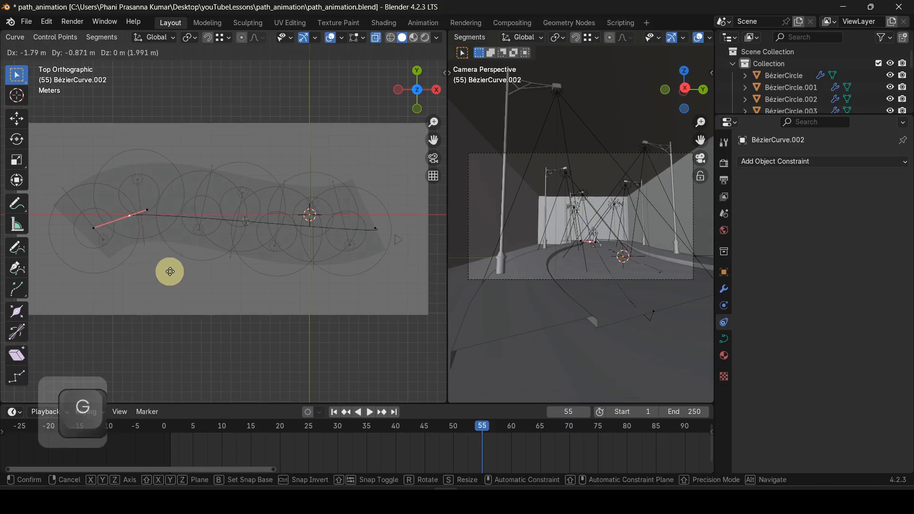
left_click(173, 274)
Step: Move the outer handle of the path's near endpoint about 10.4 m back along the road, bending the curve with the road
left_click(373, 231)
key("g")
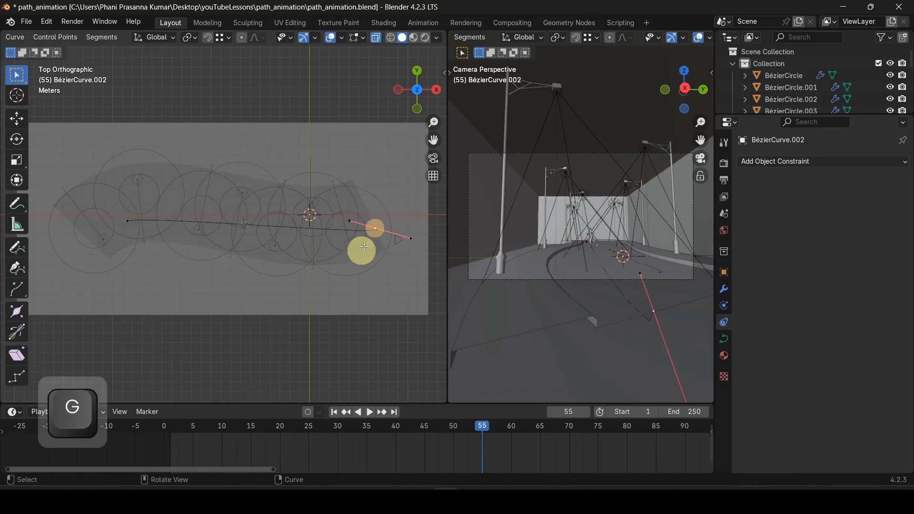
left_click(409, 236)
key("g")
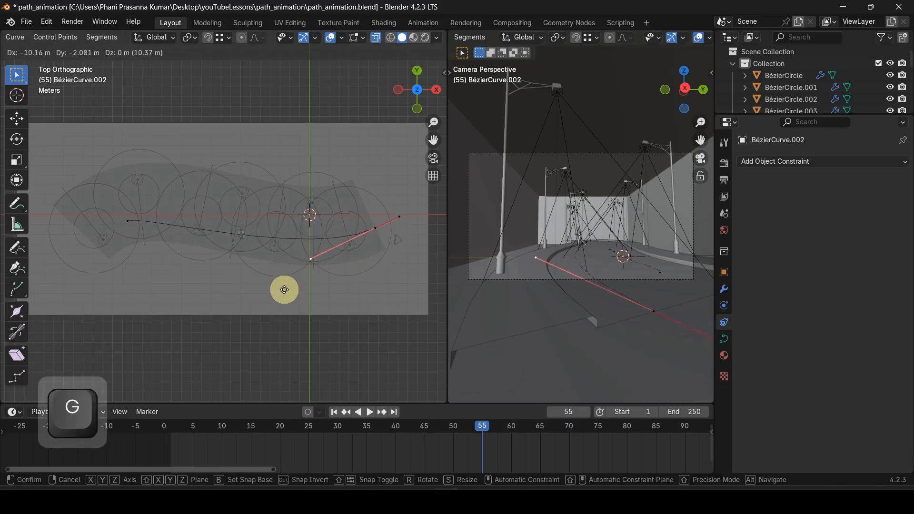
left_click(284, 290)
Step: Move the road-side handle of the path's far endpoint about 4.1 m outward to follow the road's bend
left_click(128, 221)
left_click(147, 213)
key("g")
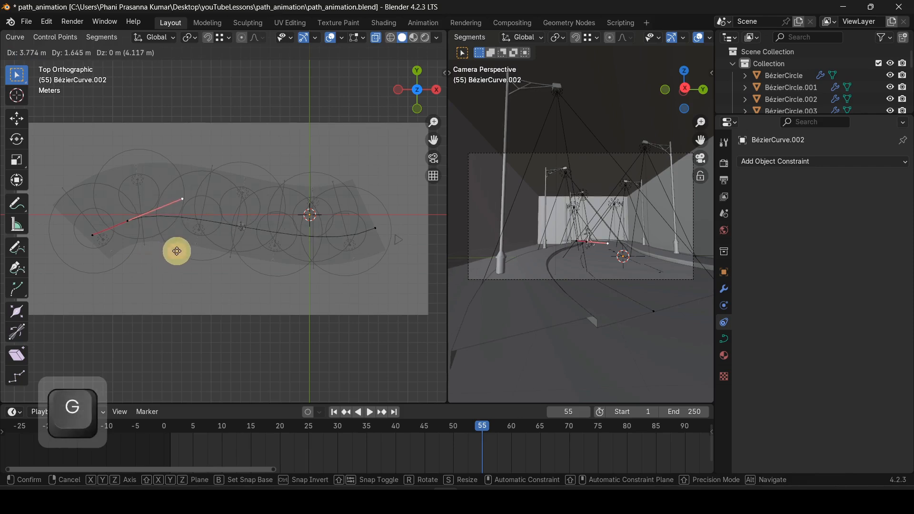
left_click(177, 251)
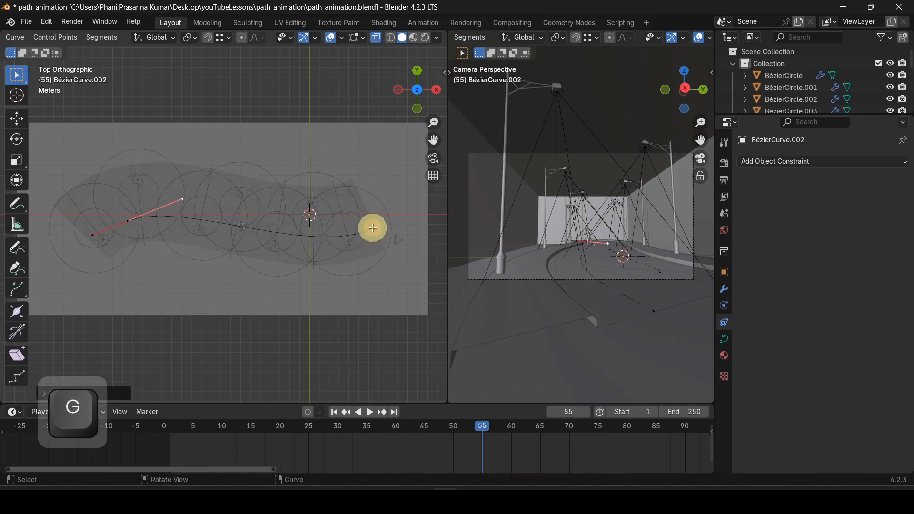
Step: Extend the near endpoint's handle about 4 m farther along the road to deepen the curve's bend
left_click(372, 228)
left_click(309, 260)
key("g")
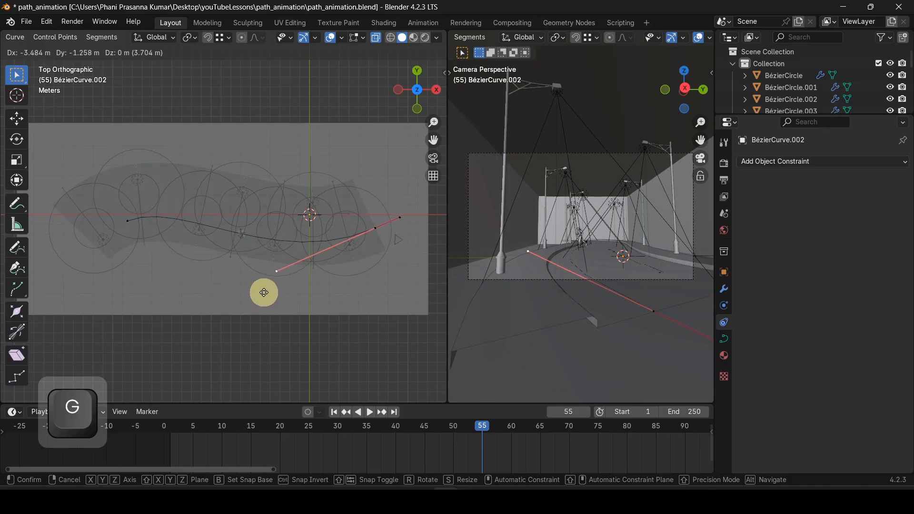
left_click(260, 299)
Step: Move the path's near endpoint inward from the road's end and nudge its long handle to smooth the curve
left_click(206, 286)
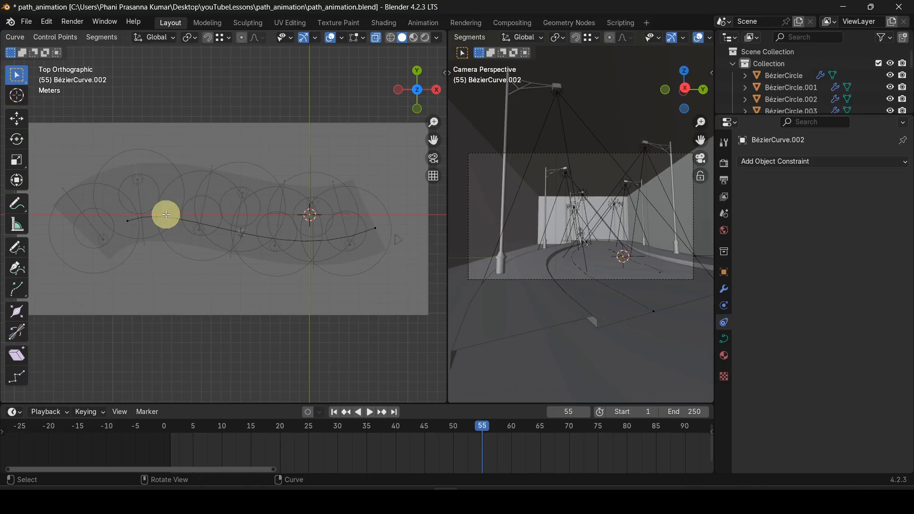
left_click(382, 226)
key("g")
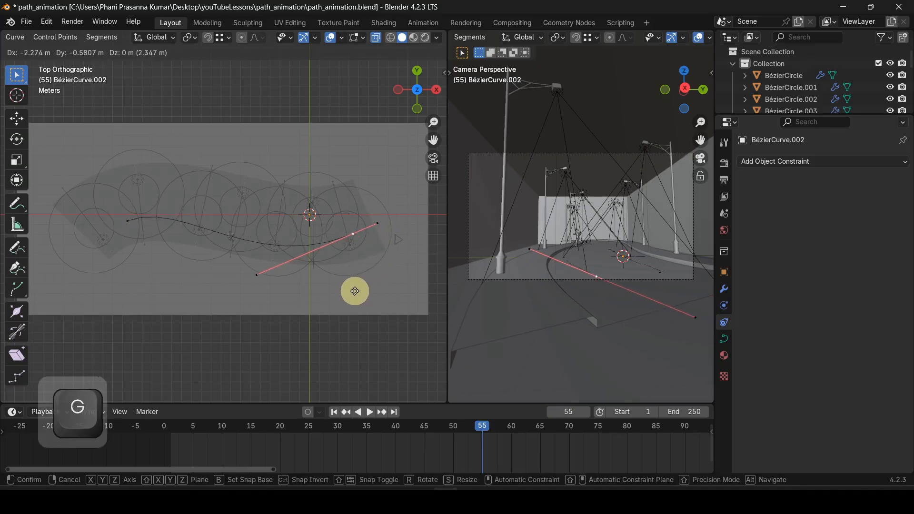
left_click(353, 293)
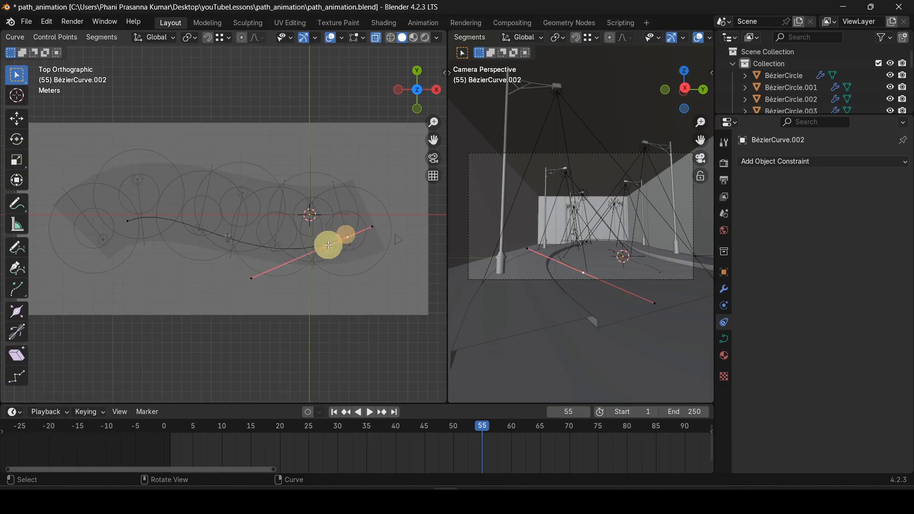
left_click(252, 279)
key("g")
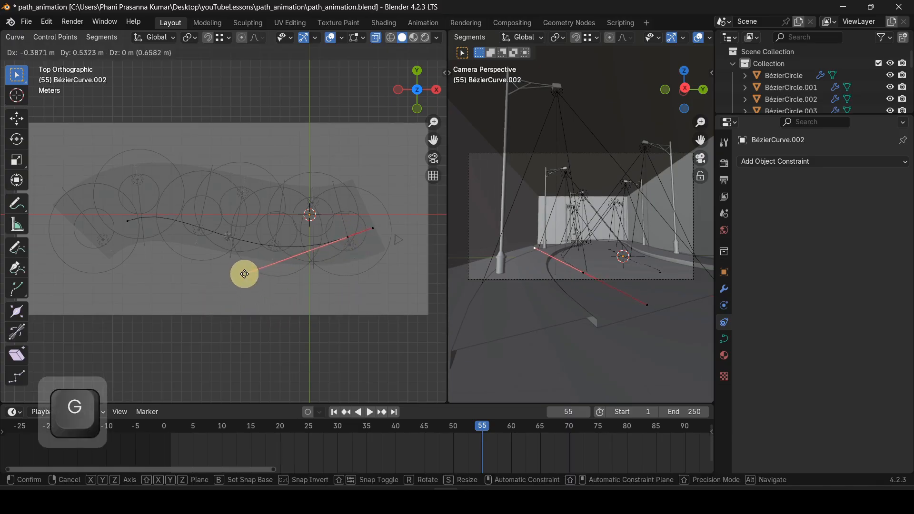
left_click(246, 268)
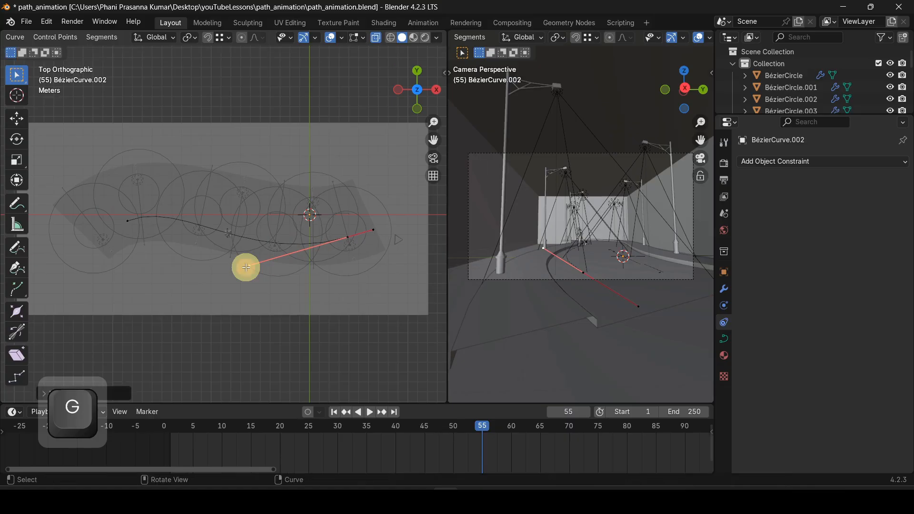
Step: Return to the first frame and play the animation to check the jogger on the reshaped path
left_click(334, 412)
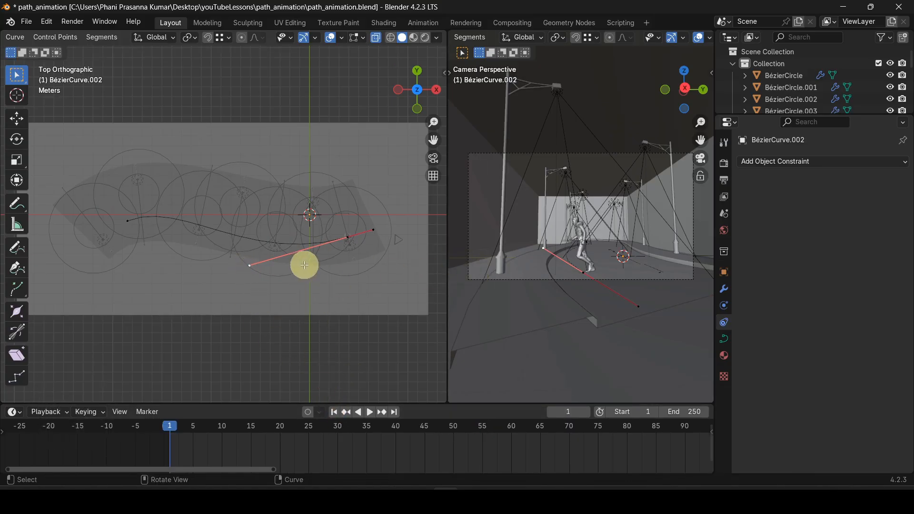
scroll(302, 265, "up", 2)
key("space")
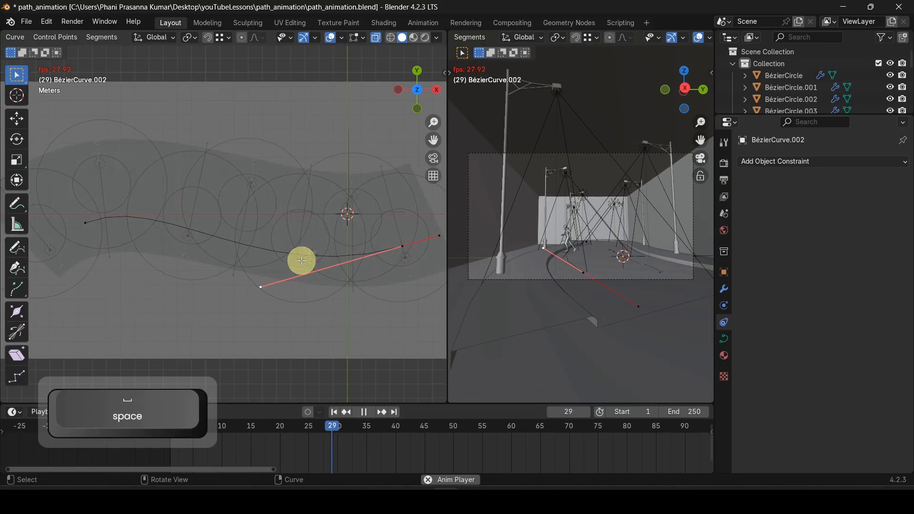
key("Escape")
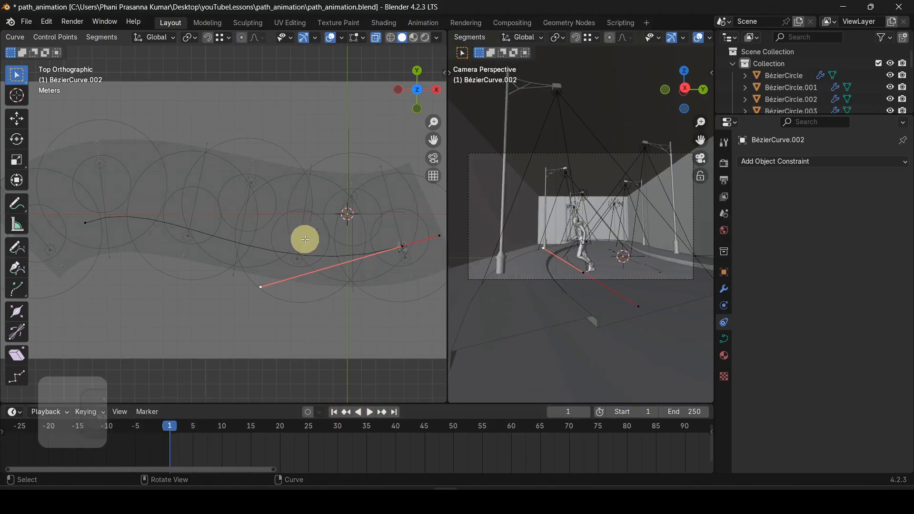
Step: Return to Object Mode, rotate the small plane under the jogger about 70° to face along the path, and play the animation to check
middle_click_drag(340, 258, 127, 262, "shift")
scroll(180, 258, "up", 6)
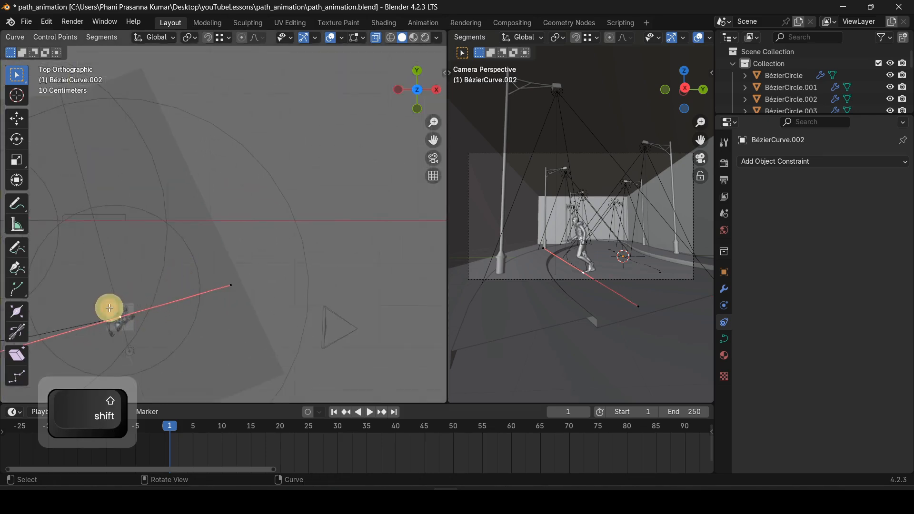
left_click(313, 188)
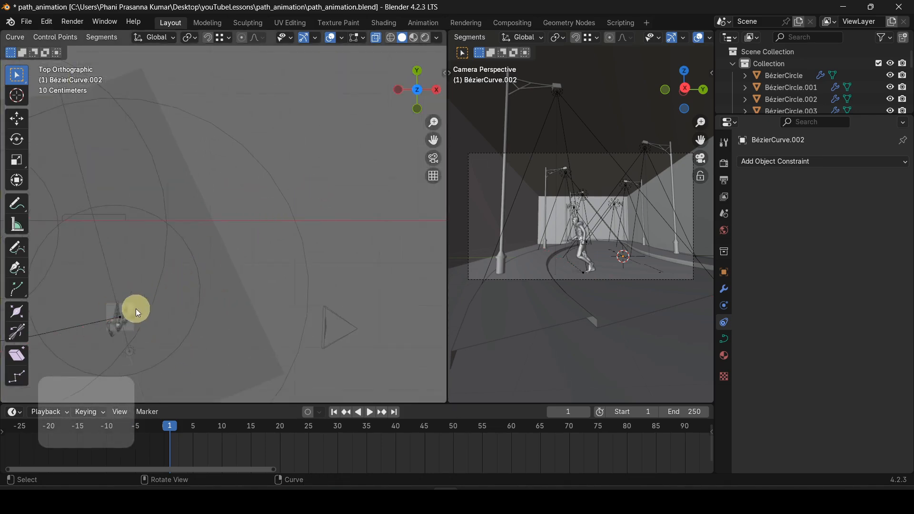
key("Tab")
left_click(112, 314)
left_click(112, 315)
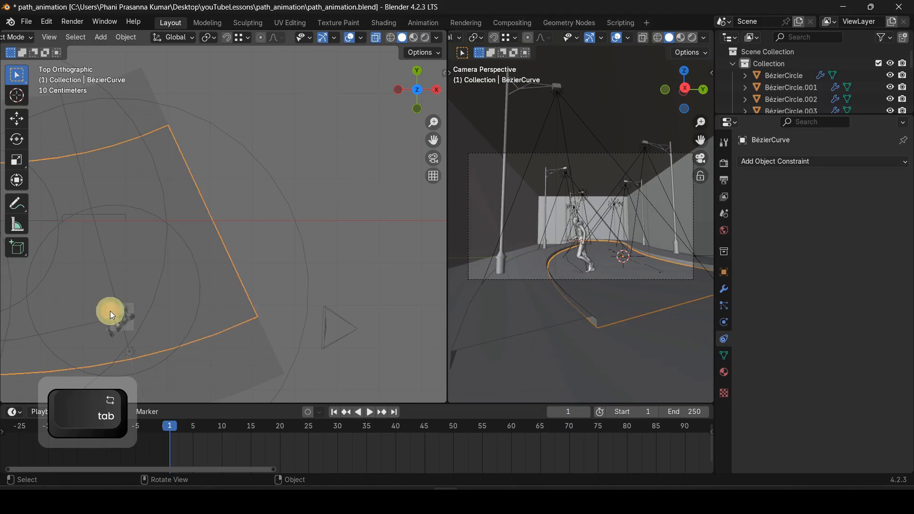
left_click(112, 315)
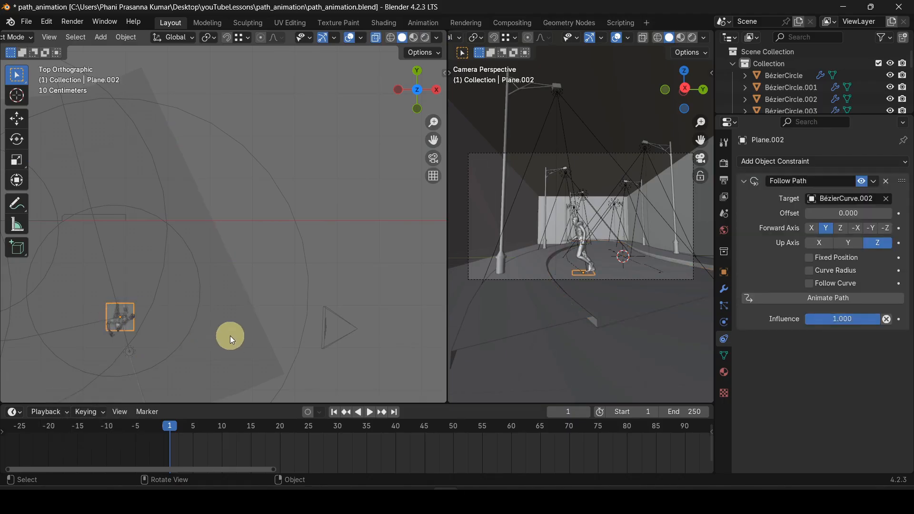
key("r")
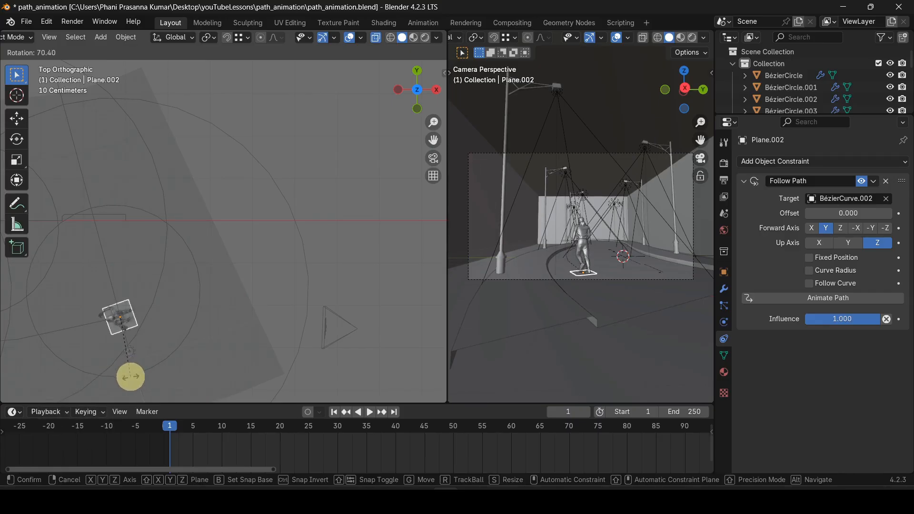
left_click(134, 381)
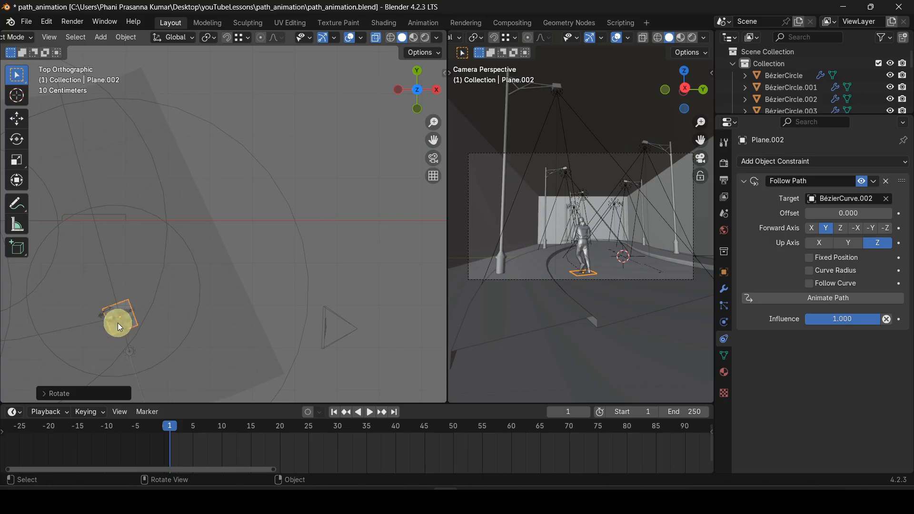
key("space")
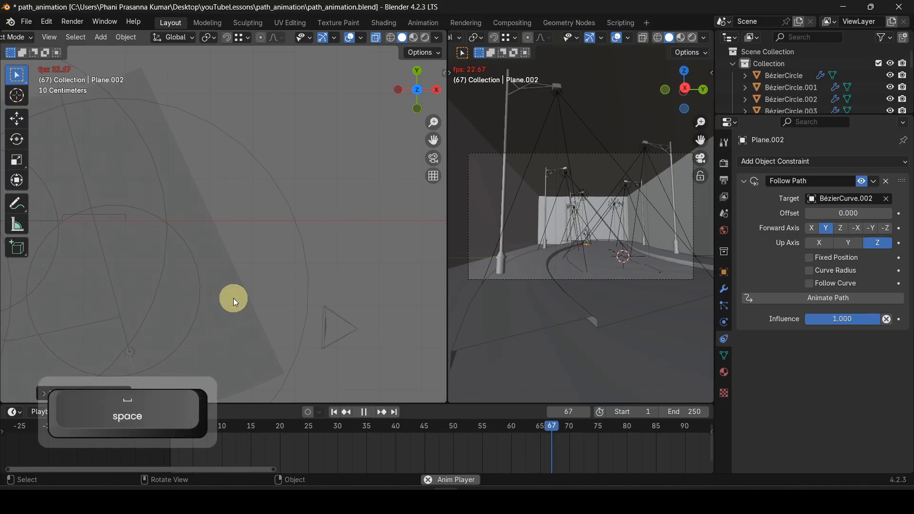
key("Escape")
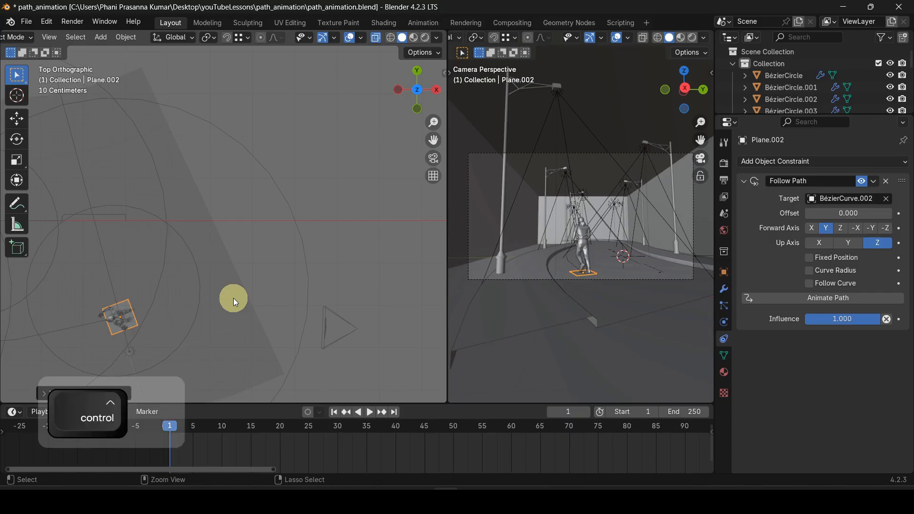
Step: Undo the small plane's last rotation and enable Follow Curve in its Follow Path constraint
key("ctrl+z")
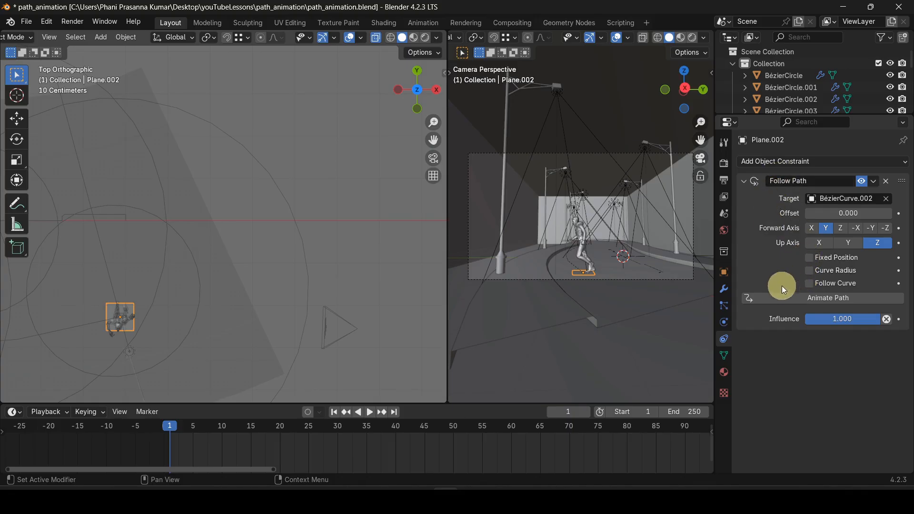
left_click(810, 284)
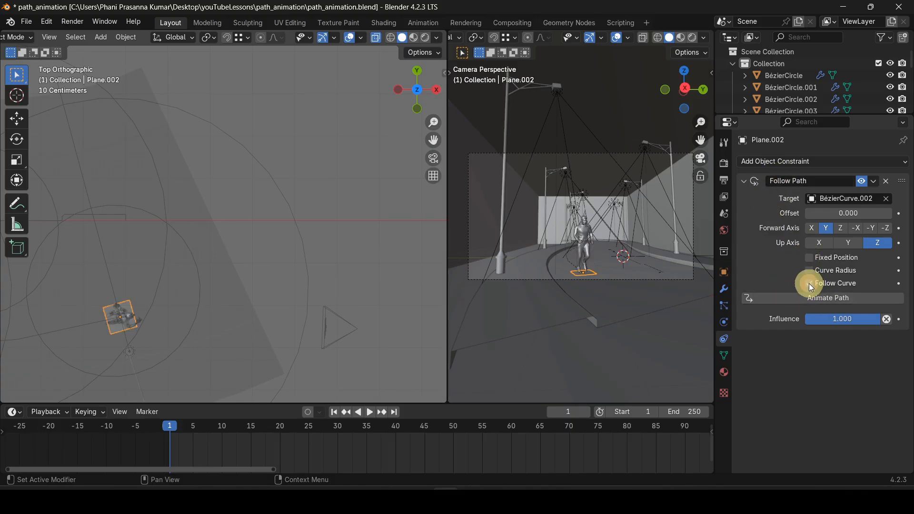
scroll(104, 342, "up", 4)
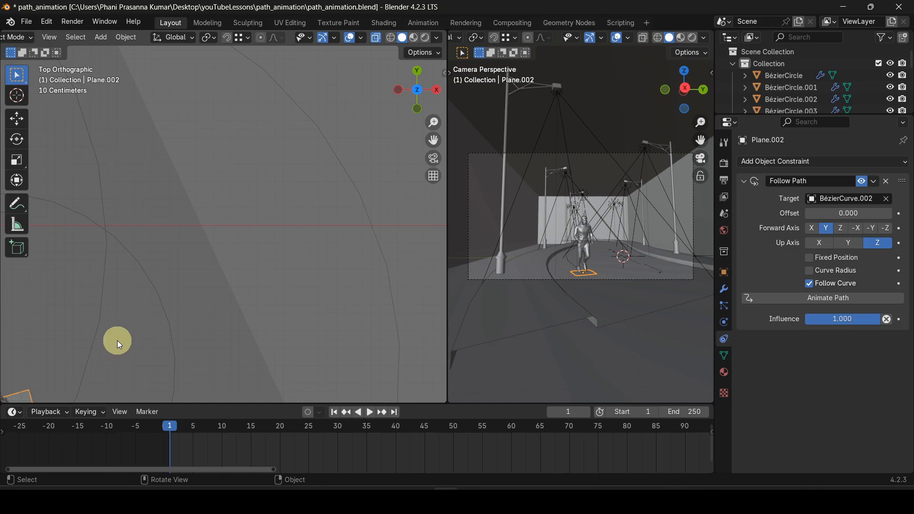
middle_click_drag(118, 347, 286, 207, "shift")
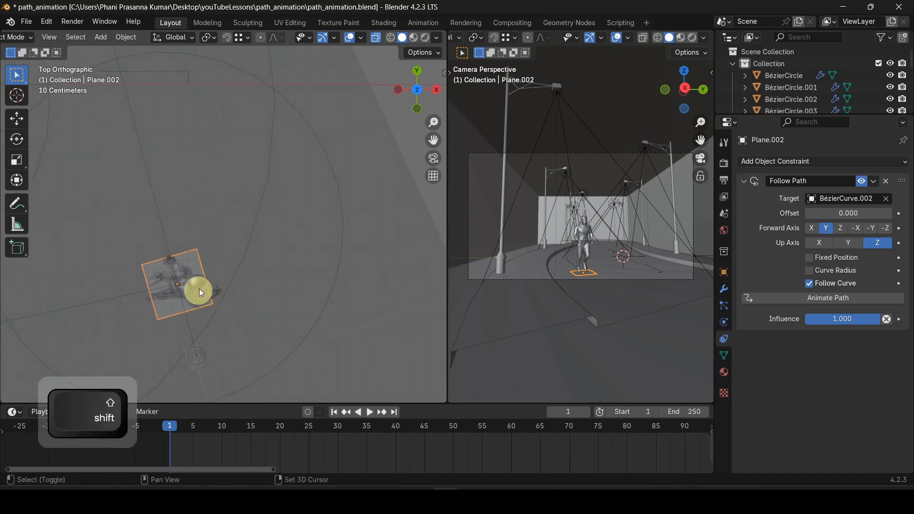
scroll(195, 299, "up", 3)
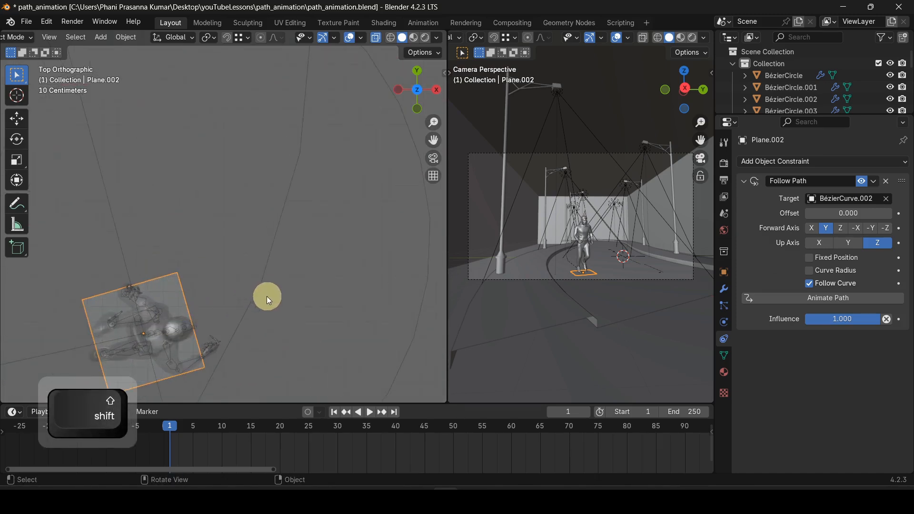
Step: Play the animation to check which way the jogger faces with Follow Curve on, and return to the first frame
scroll(281, 282, "down", 4)
key("space")
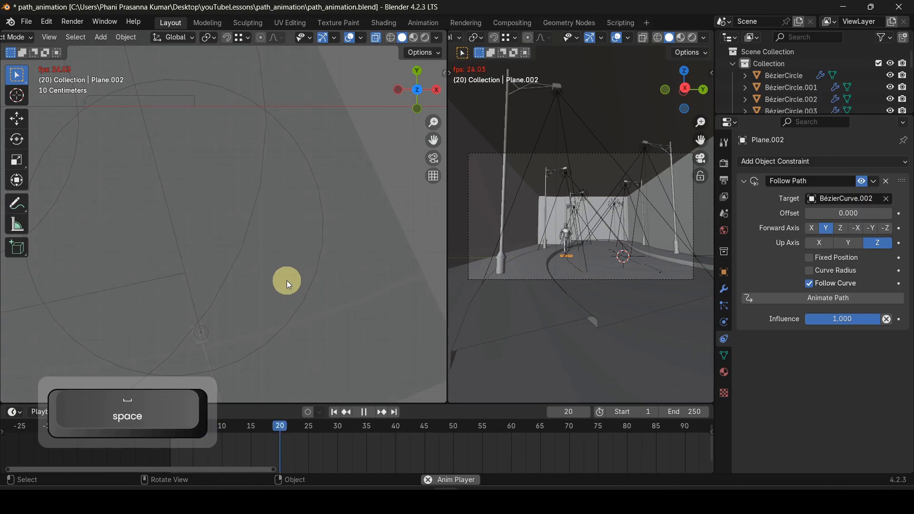
key("Escape")
left_click(335, 412)
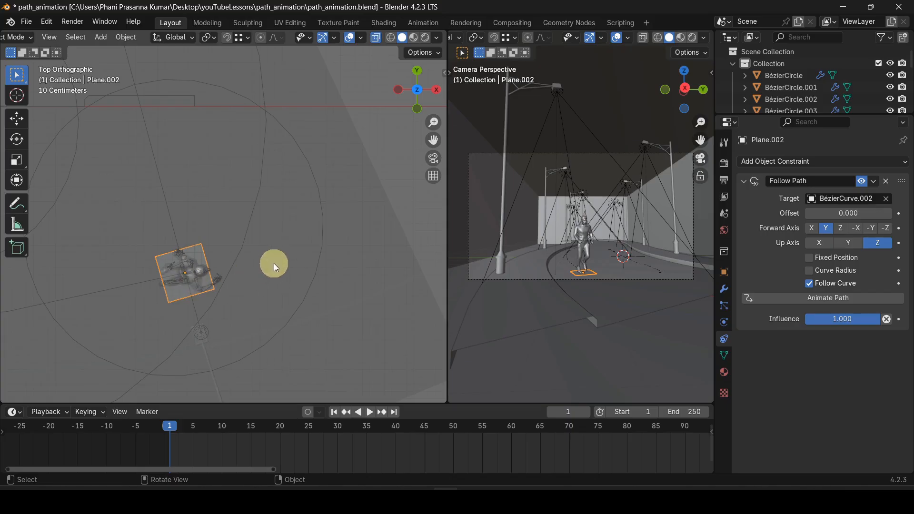
Step: Rotate the small plane under the jogger about 180° in the top view and play the animation to check its direction
key("r")
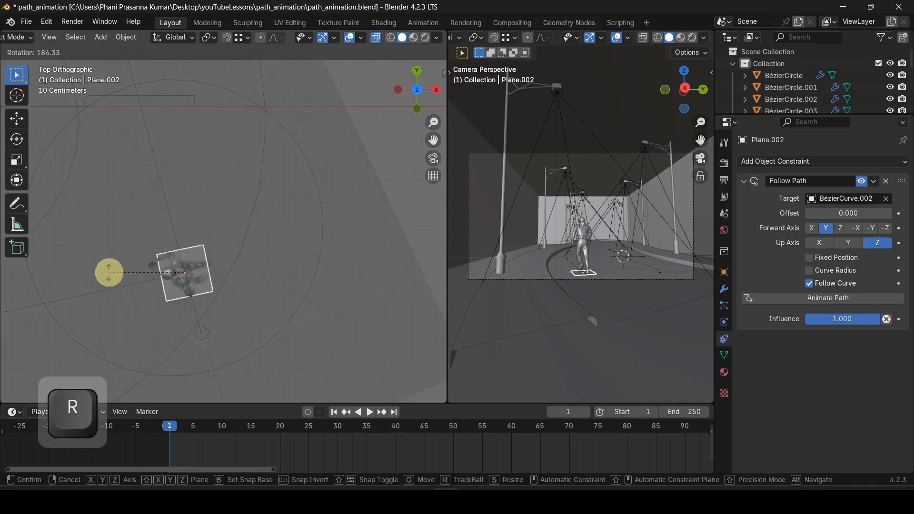
left_click(109, 277)
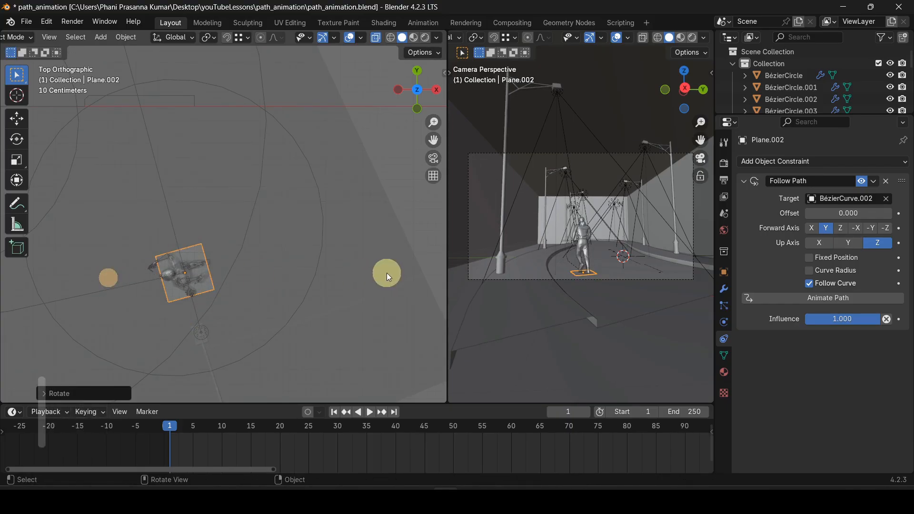
key("space")
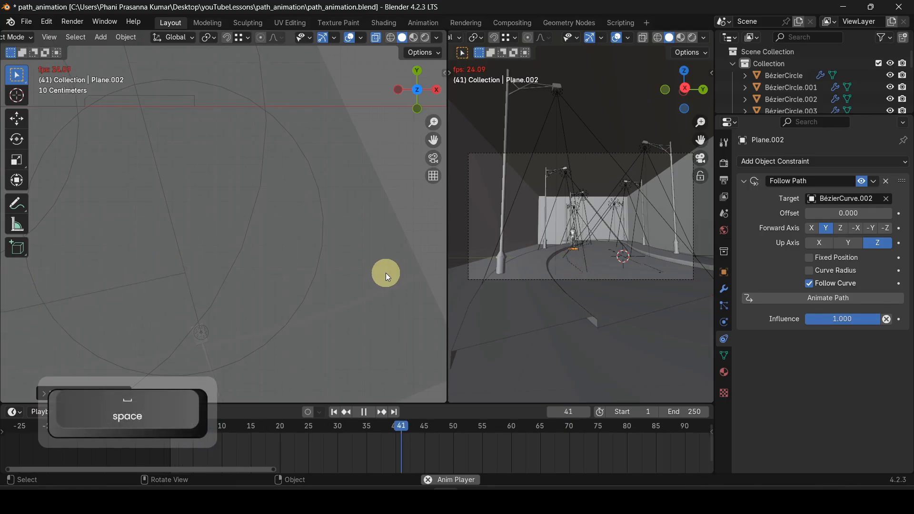
key("Escape")
Step: Enlarge the top view and scrub to frame 36 to examine how the jogger's orientation follows the path
middle_click_drag(285, 275, 182, 301)
key("KP_7")
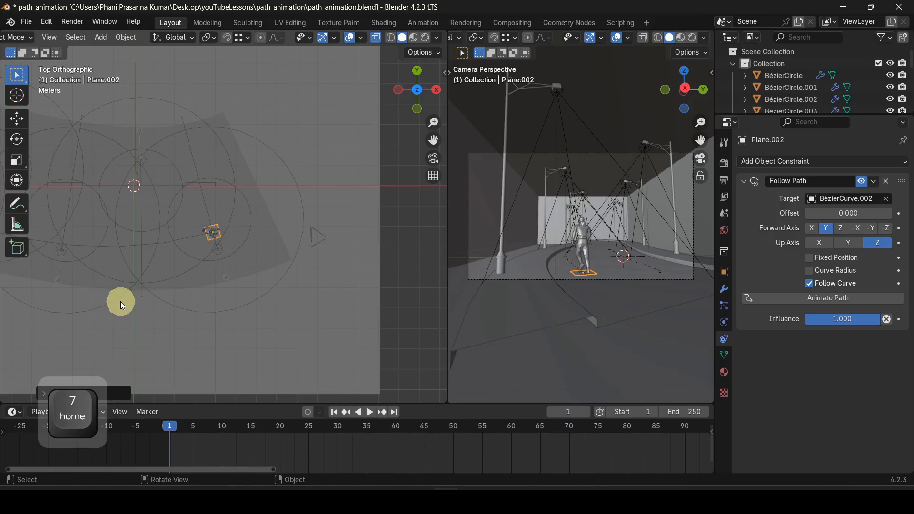
middle_click_drag(122, 303, 255, 304, "shift")
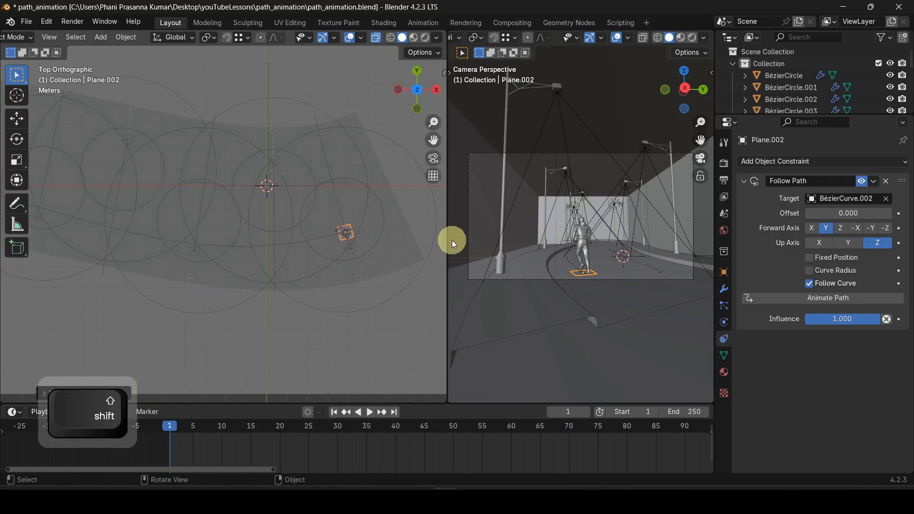
left_click_drag(448, 241, 568, 269)
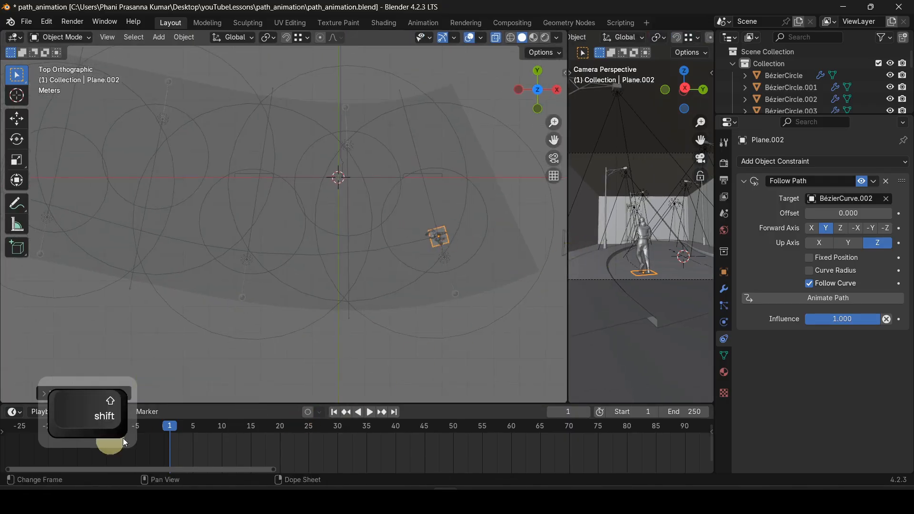
left_click_drag(174, 423, 372, 443)
left_click(220, 261)
scroll(222, 265, "up", 5)
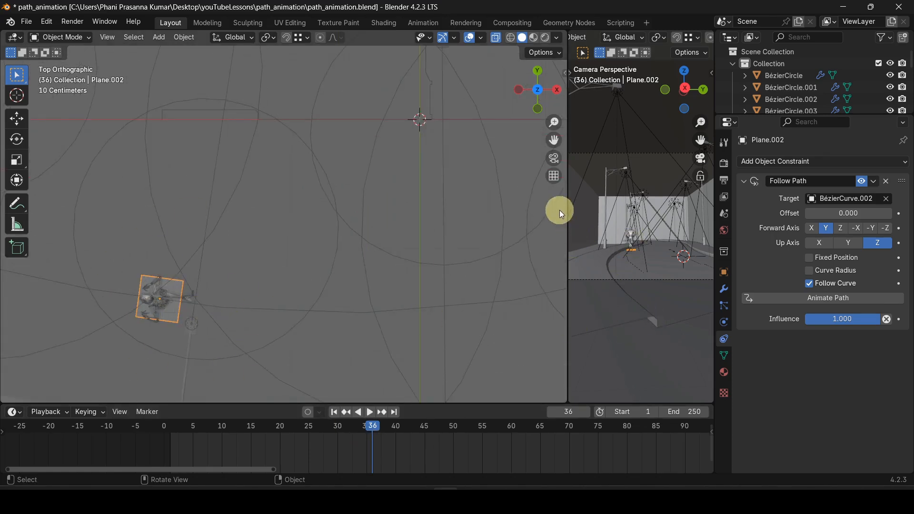
Step: Enlarge the camera view and play the animation from the first frame, stopping at frame 80, to check the jogger's run
left_click_drag(567, 210, 252, 250)
scroll(431, 284, "up", 3)
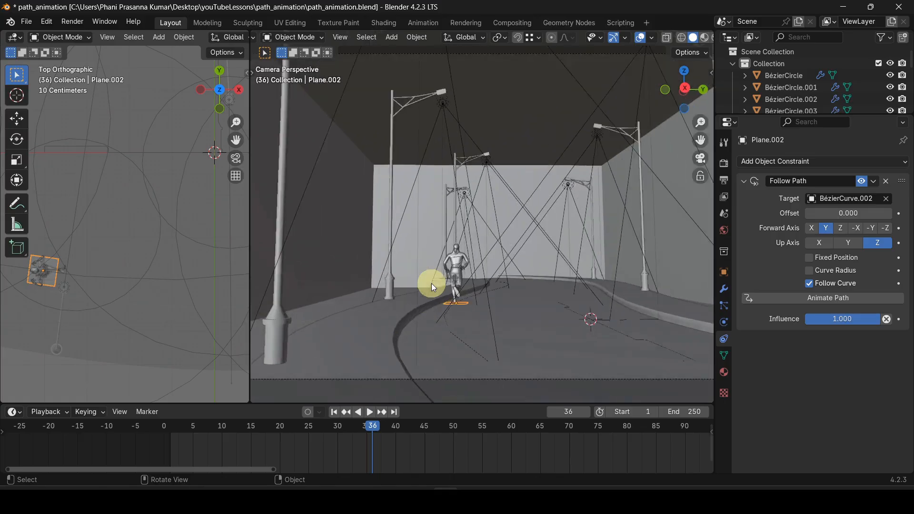
left_click(334, 412)
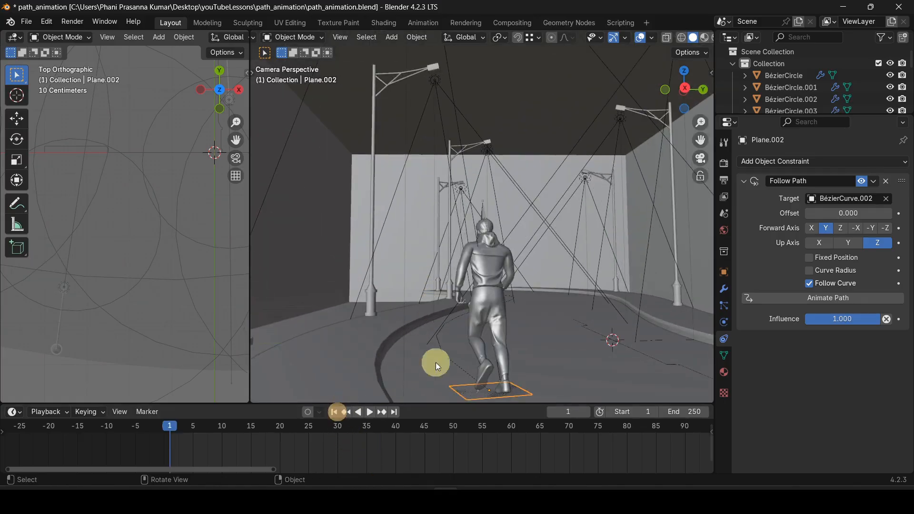
key("space")
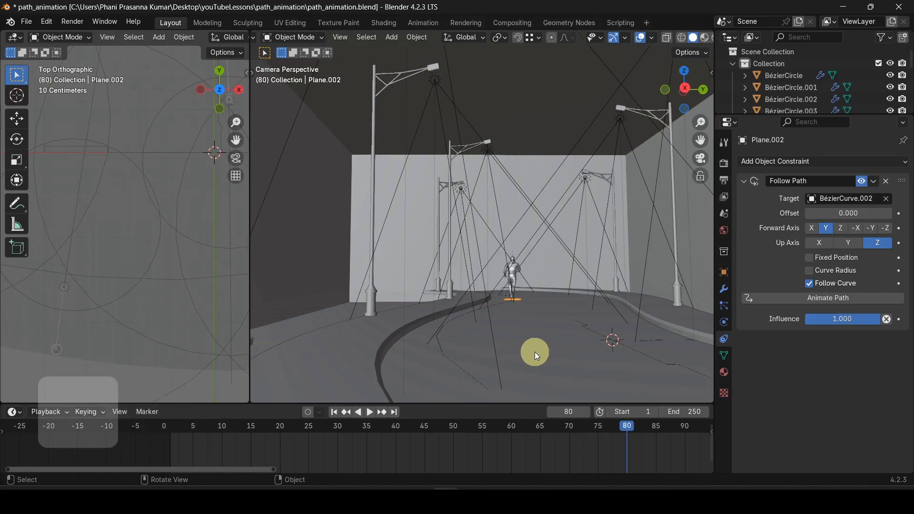
key("space")
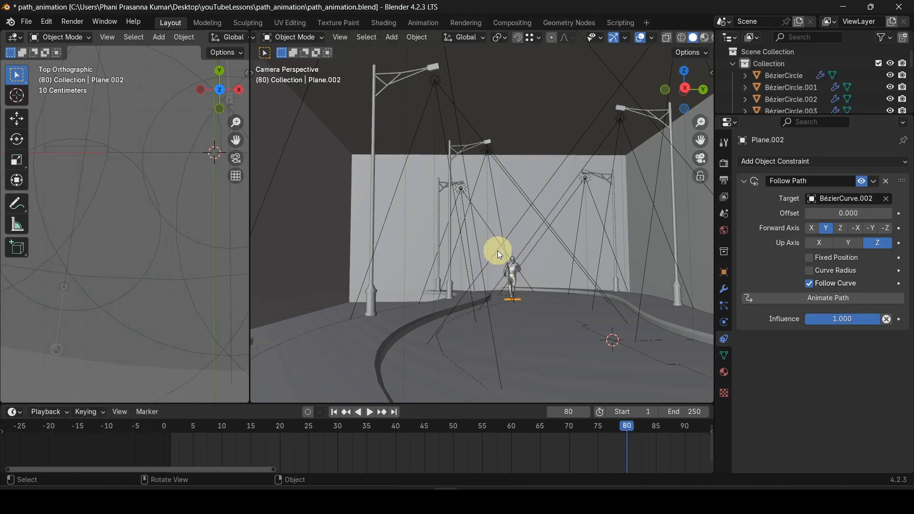
Step: Select the jogger's Bézier path on the road and show its Path Animation settings
left_click(460, 302)
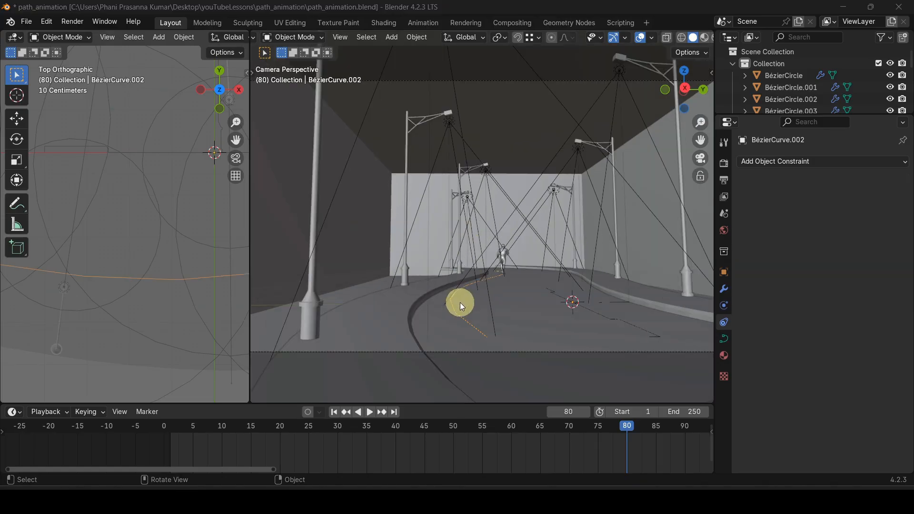
middle_click_drag(462, 304, 492, 324)
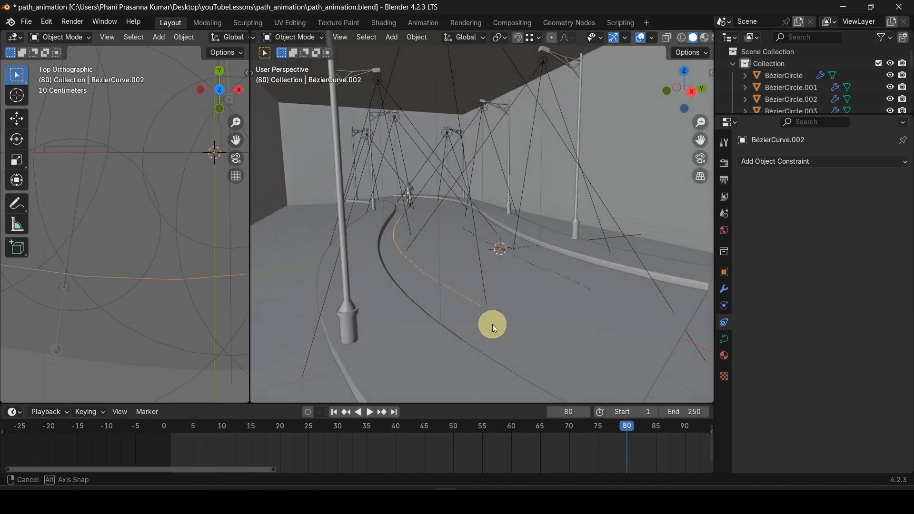
scroll(162, 285, "down", 2)
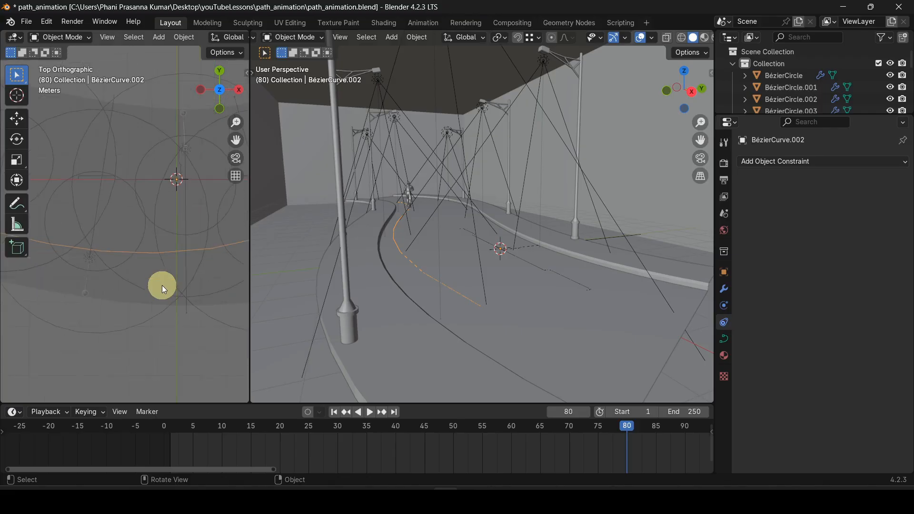
left_click(725, 345)
scroll(764, 303, "down", 6)
scroll(764, 304, "down", 5)
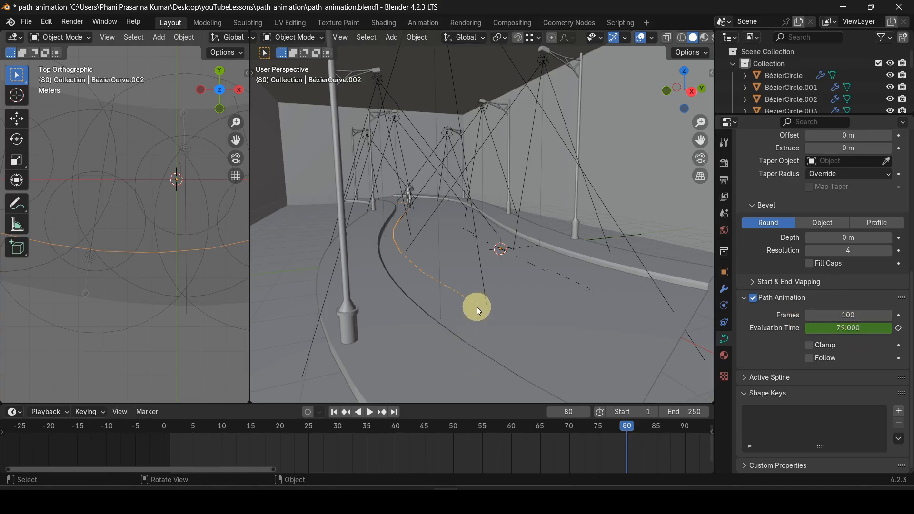
scroll(168, 280, "down", 4)
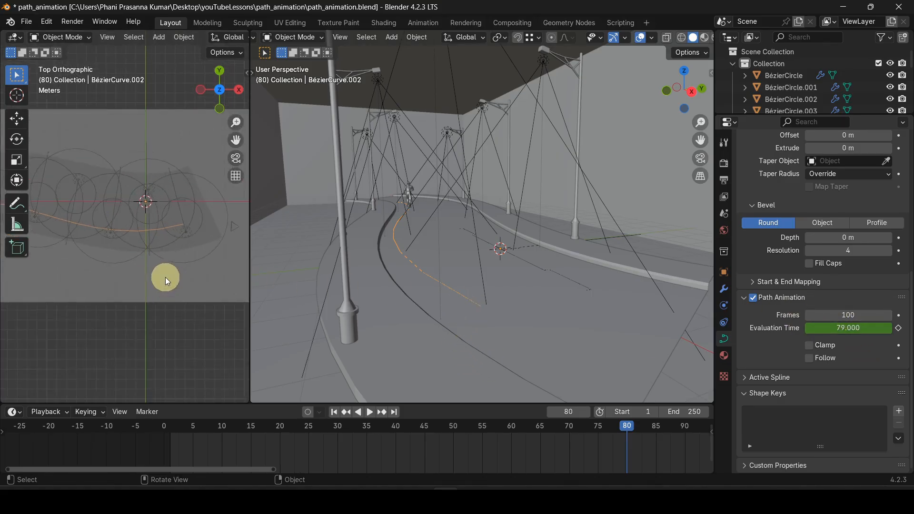
Step: Enlarge the top view to show the whole path and play the animation from the first frame to check the jogger's pace
left_click_drag(249, 270, 569, 281)
middle_click_drag(207, 279, 340, 263, "shift")
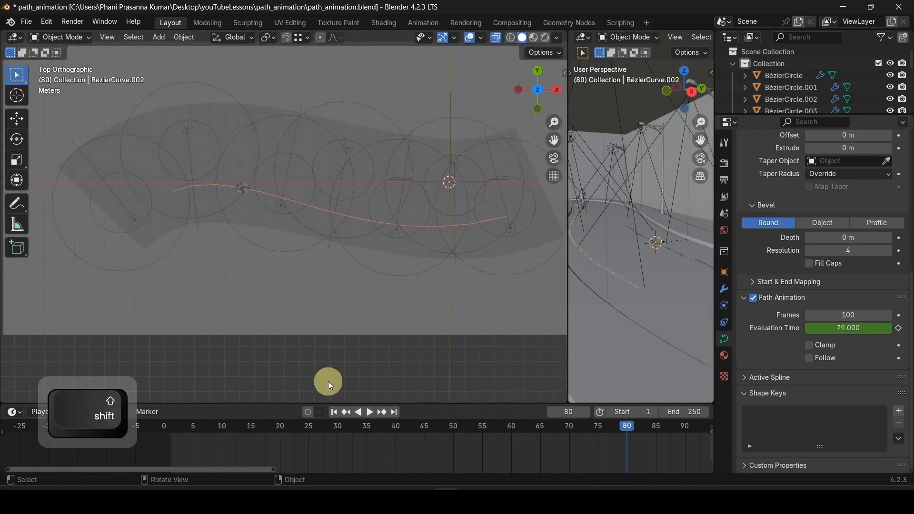
left_click(333, 413)
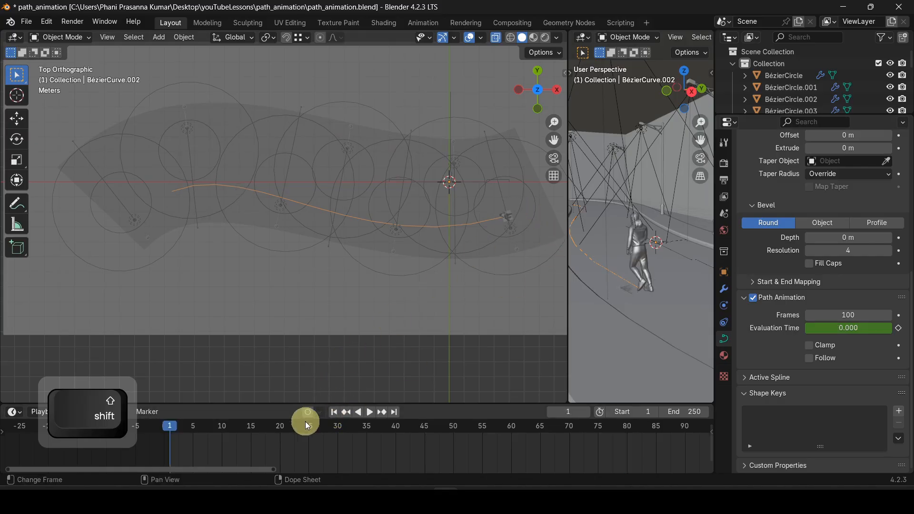
key("space")
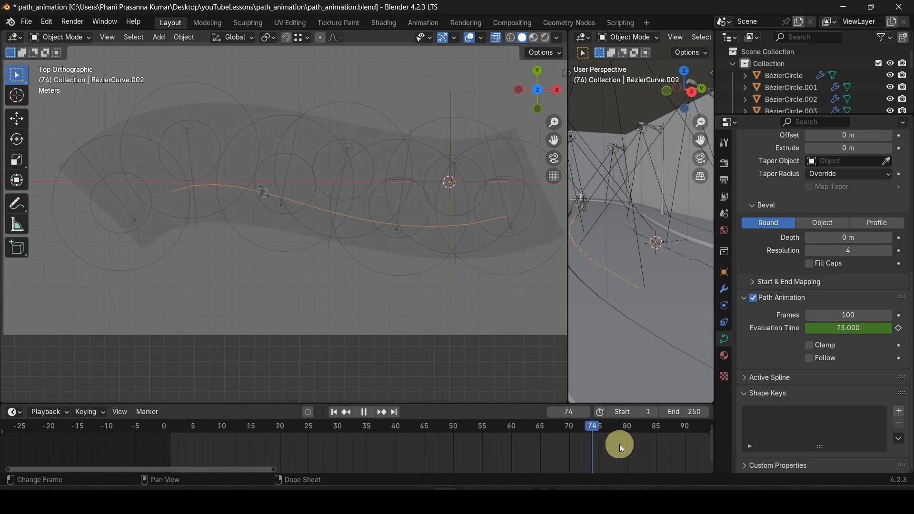
key("space")
Step: Scrub the timeline around frame 100 and beyond to examine when the jogger reaches the path's far end
middle_click_drag(441, 456, 173, 433)
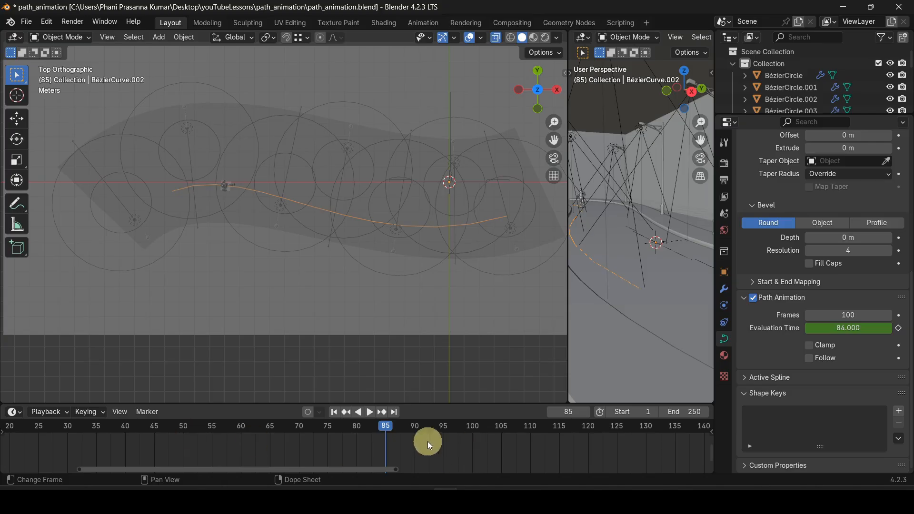
left_click_drag(460, 440, 475, 442)
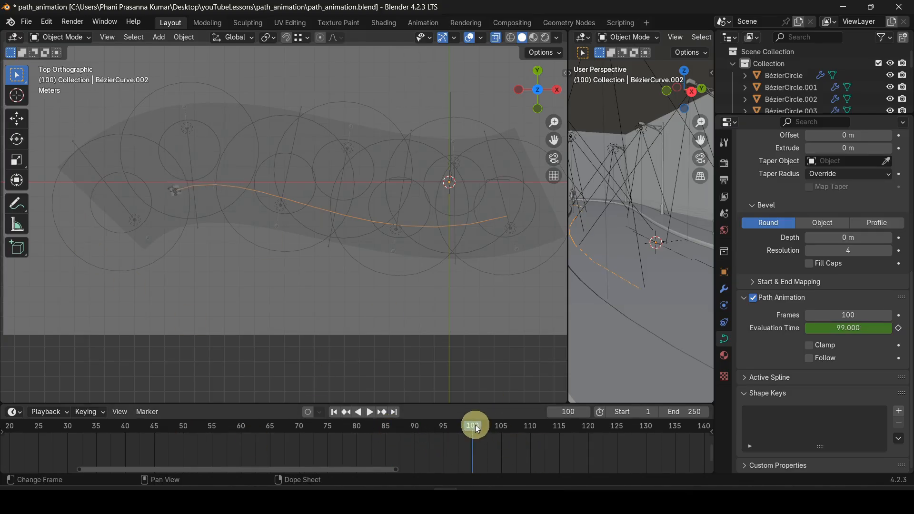
left_click_drag(549, 426, 523, 426)
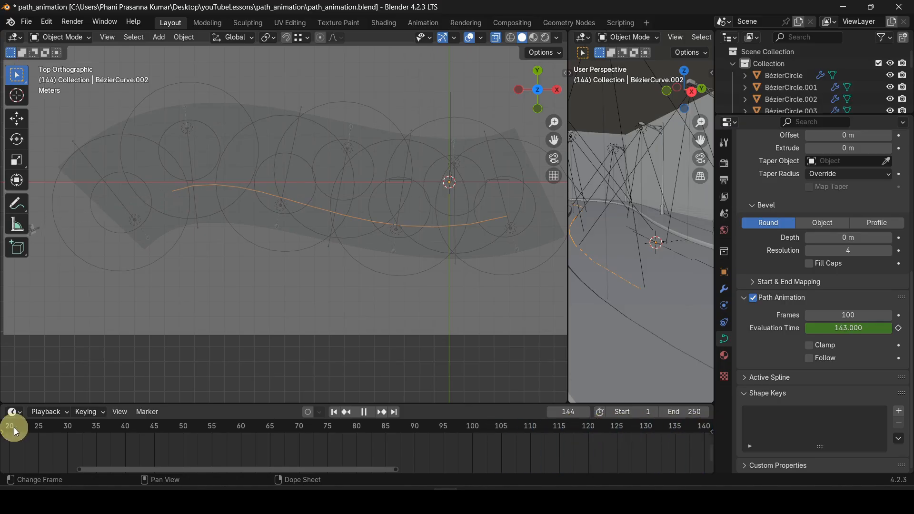
left_click_drag(582, 430, 460, 429)
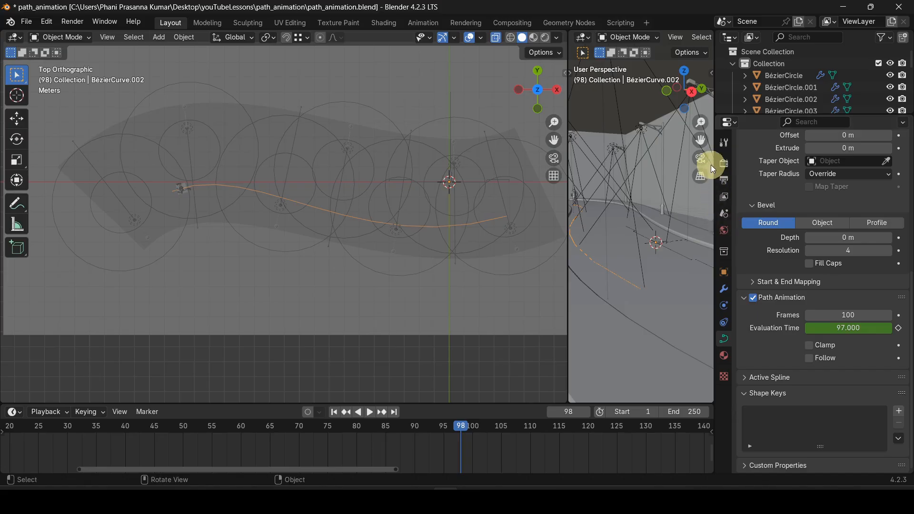
Step: Review the scene's output frame range, and set the path curve's Path Animation length to 150 frames
left_click(724, 180)
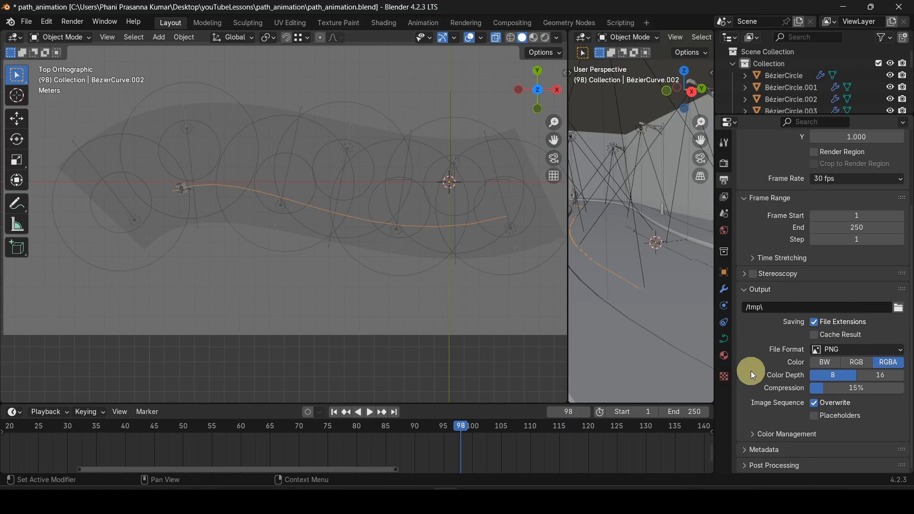
left_click(725, 340)
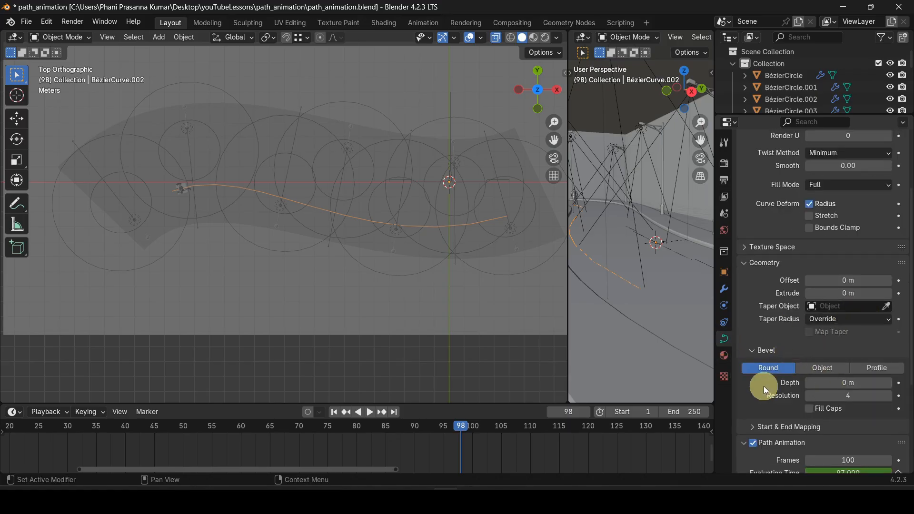
scroll(766, 381, "down", 6)
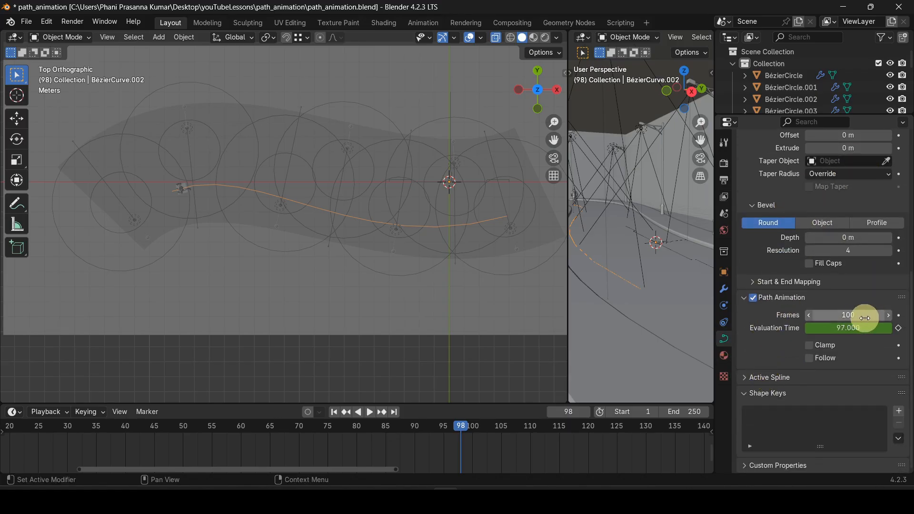
left_click(849, 316)
type("150")
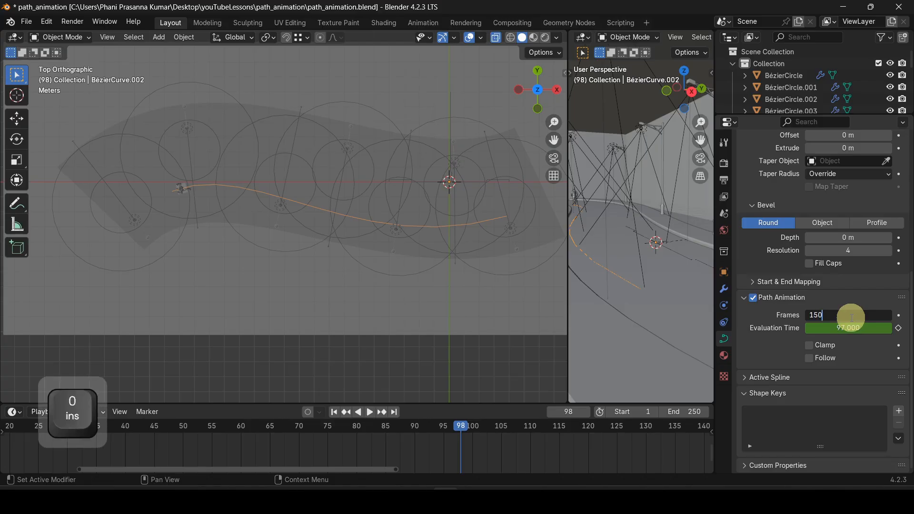
key("Return")
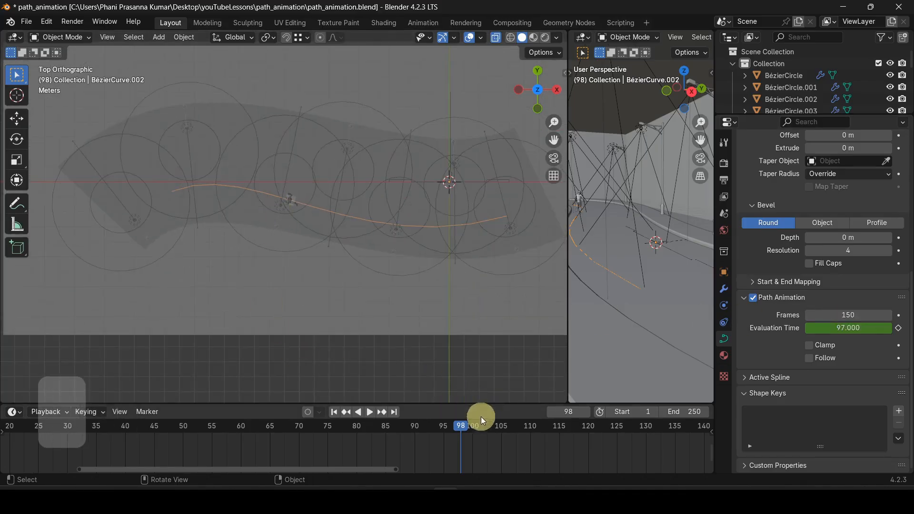
Step: Play the animation from around frame 98 and scrub the timeline to check the jogger's progress along the path
key("space")
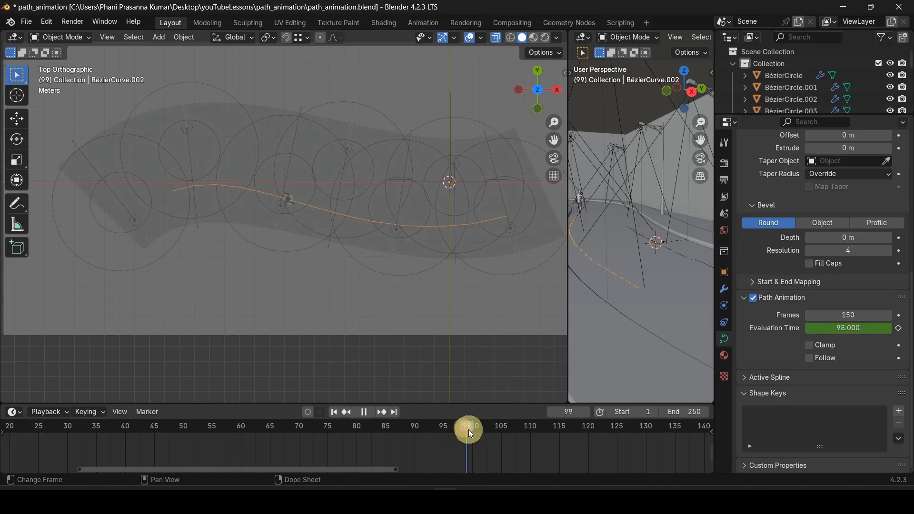
key("space")
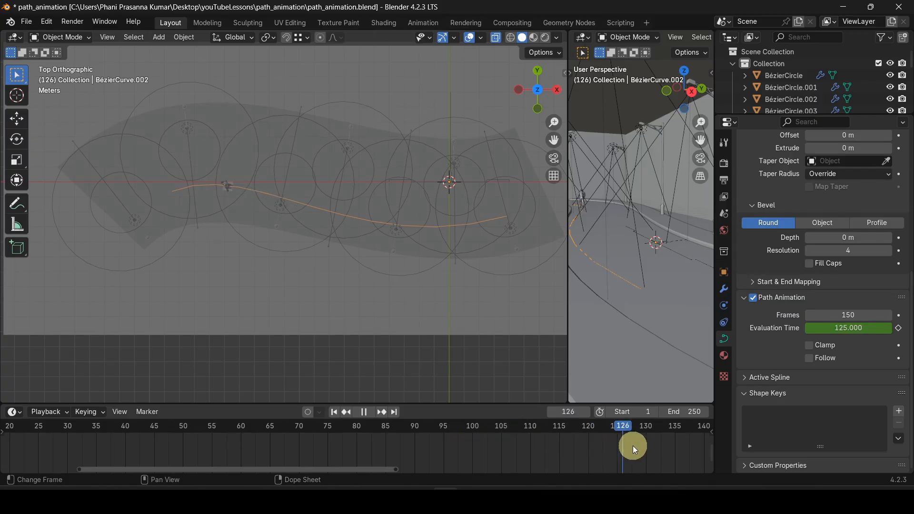
scroll(374, 452, "down", 3)
left_click_drag(500, 431, 580, 443)
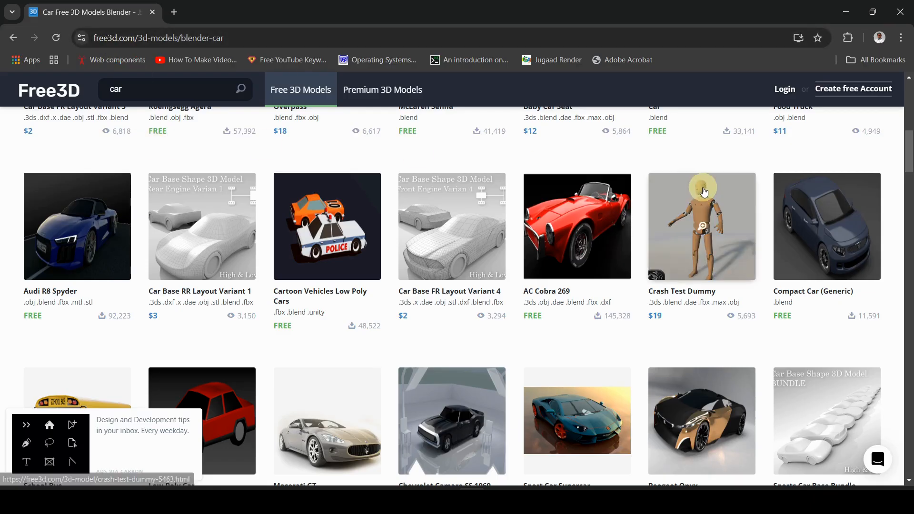
Step: In the browser, look through the free Blender car models on Free3D and open the Compact Car (Generic) model page
scroll(396, 228, "up", 1)
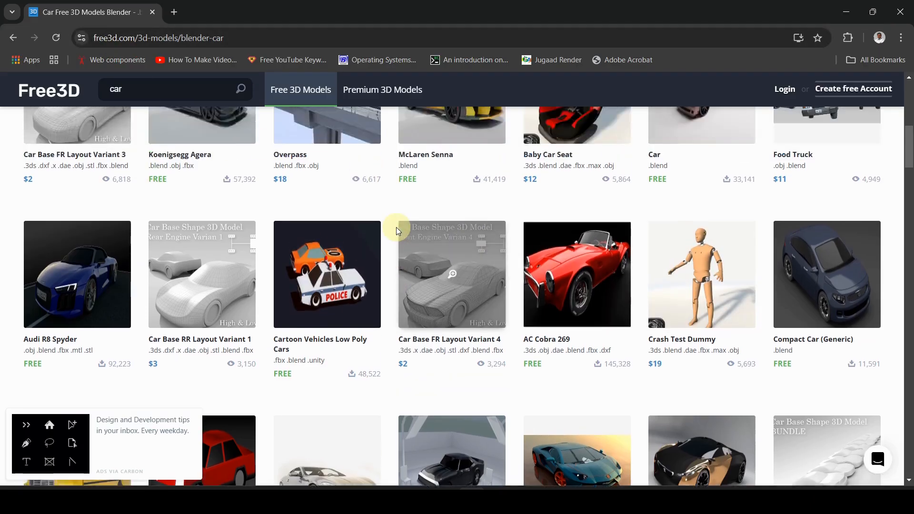
scroll(396, 227, "up", 9)
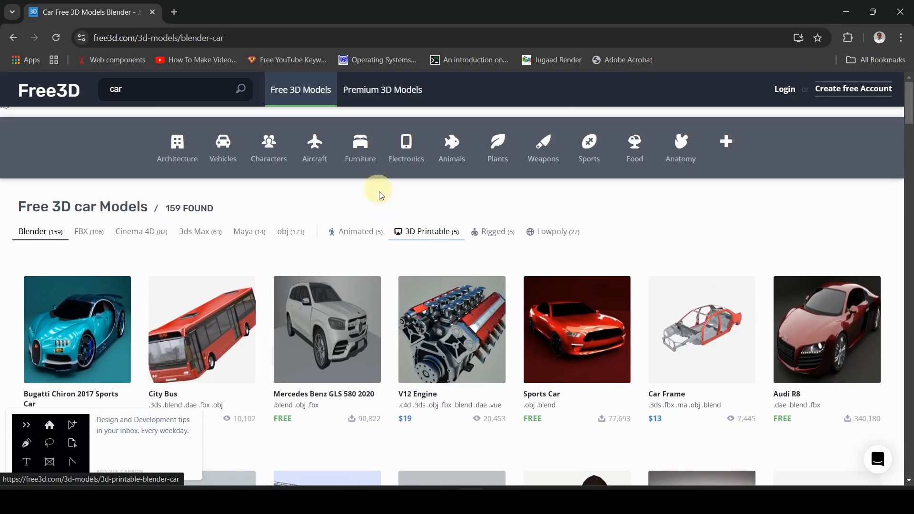
scroll(370, 256, "down", 8)
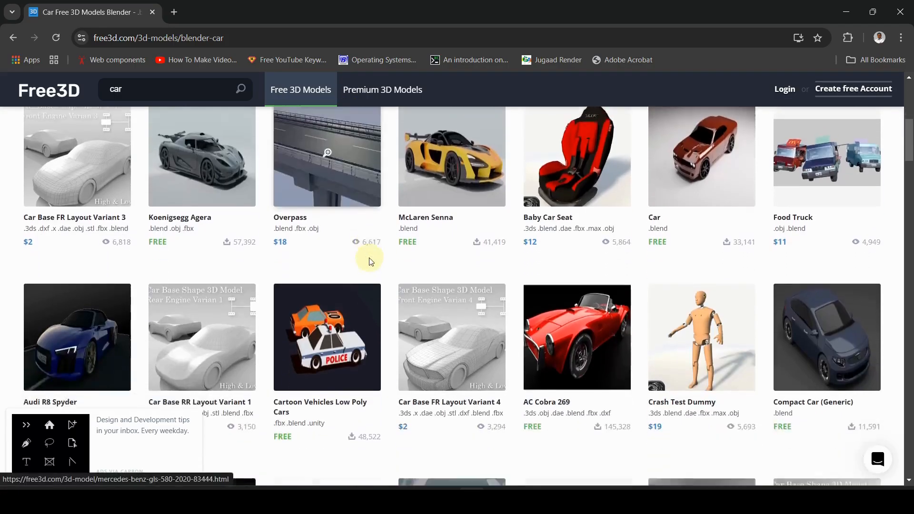
scroll(371, 262, "down", 1)
left_click(811, 315)
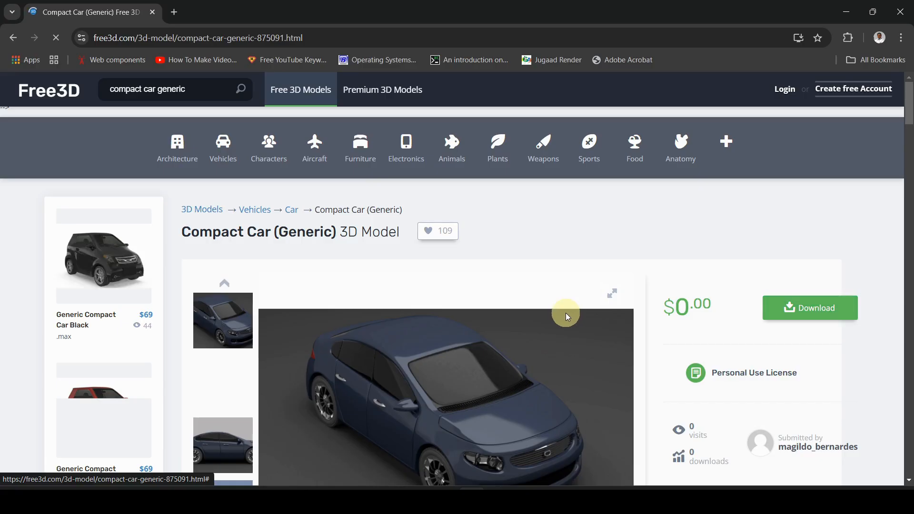
scroll(565, 313, "down", 3)
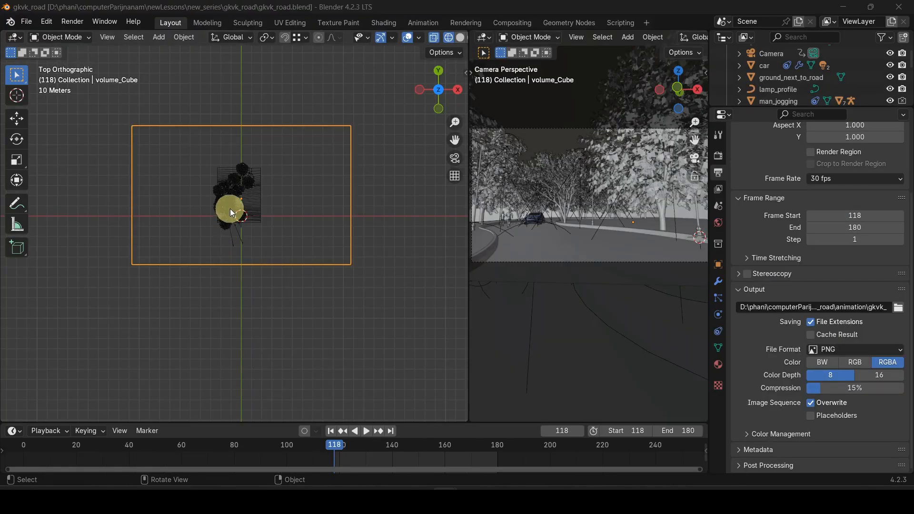
Step: Switch to Blender's gkvk_road.blend scene, inspect its trees and road from above, and widen the camera view area
scroll(230, 208, "up", 6)
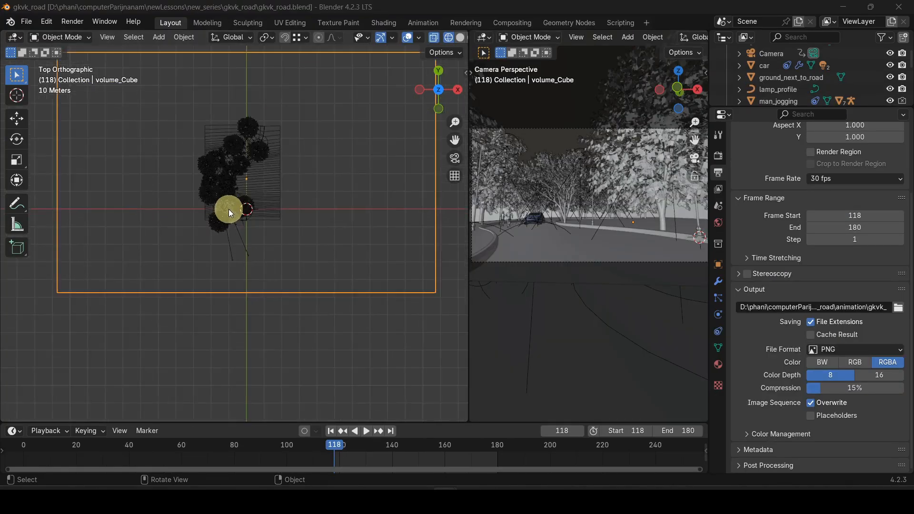
middle_click_drag(230, 167, 216, 261, "shift")
scroll(215, 261, "up", 3)
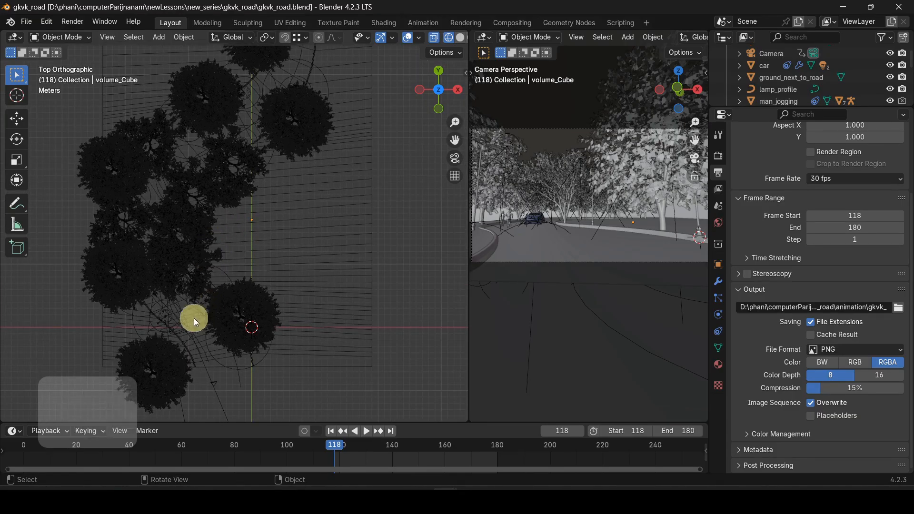
left_click(248, 303)
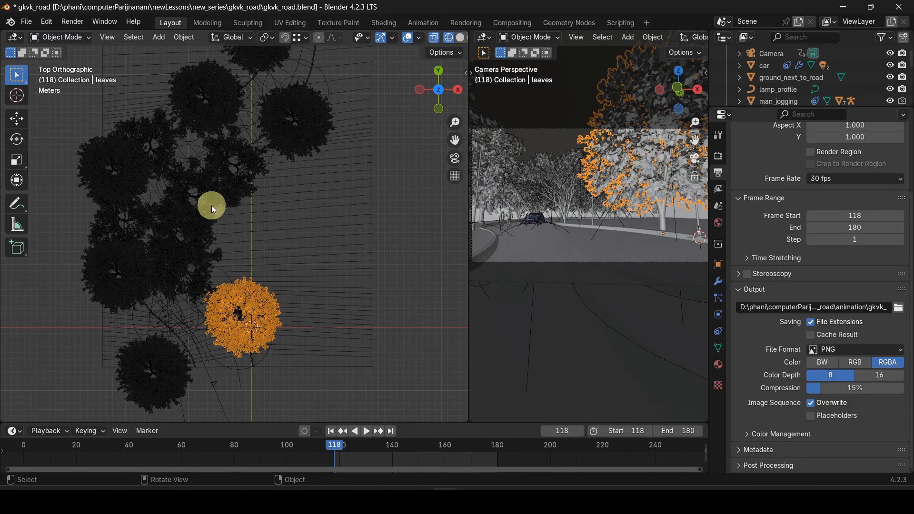
left_click(289, 39)
left_click_drag(469, 220, 237, 239)
Step: Set the scene's output frame start to 1 and return to the first frame of the animation
left_click(853, 218)
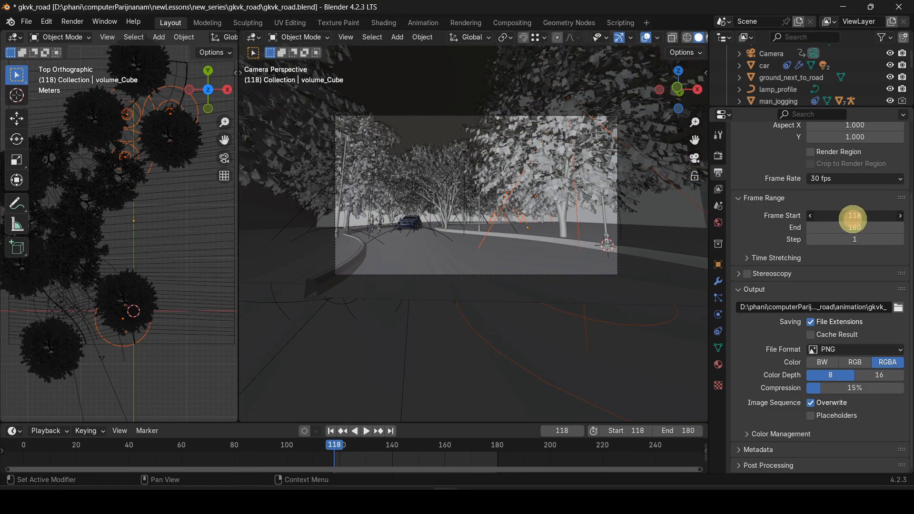
type("1")
key("Return")
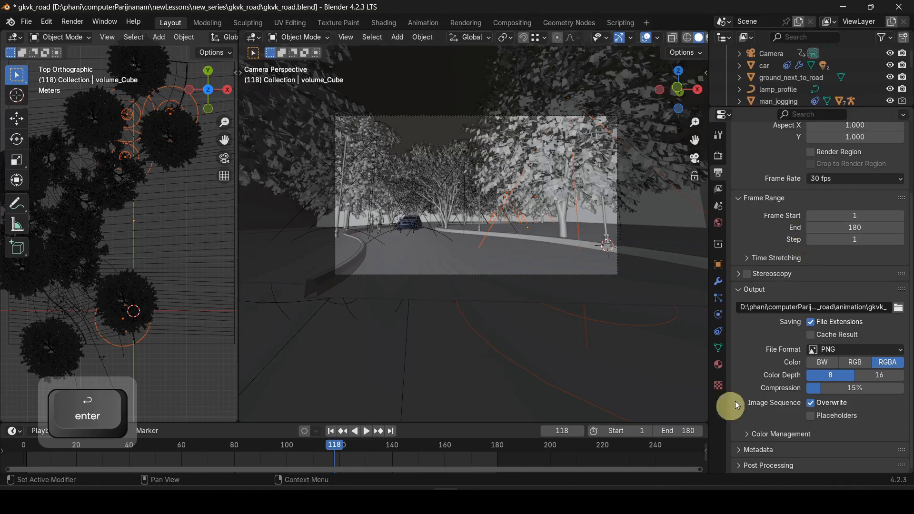
left_click(333, 430)
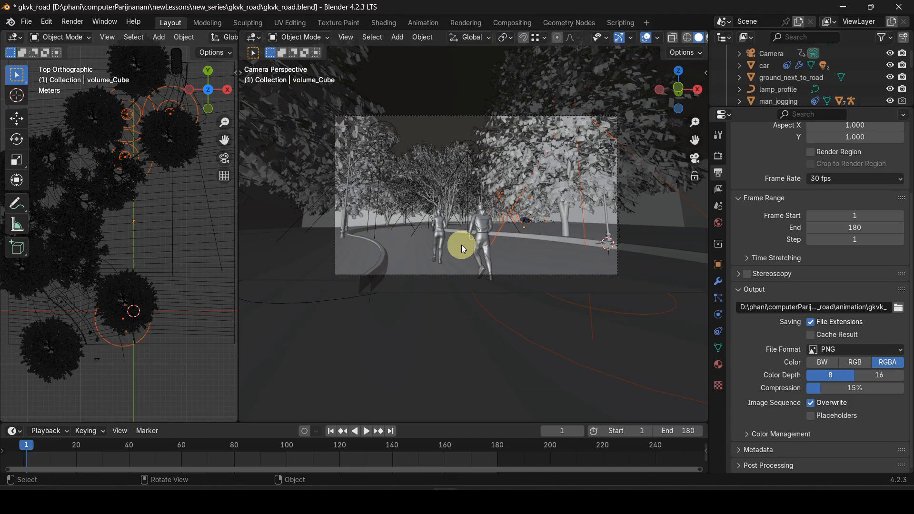
Step: Play the animation from frame 1, scrub to about frame 150, and examine the joggers and the car through the camera
key("space")
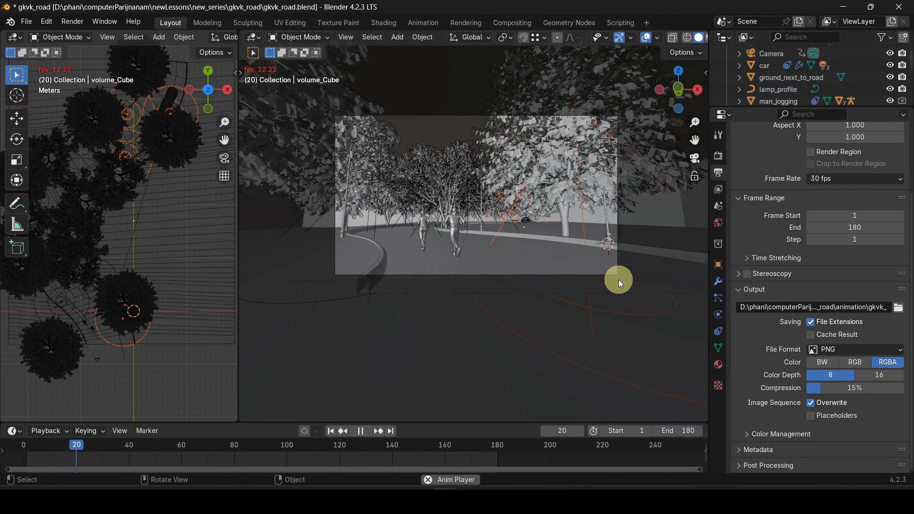
key("space")
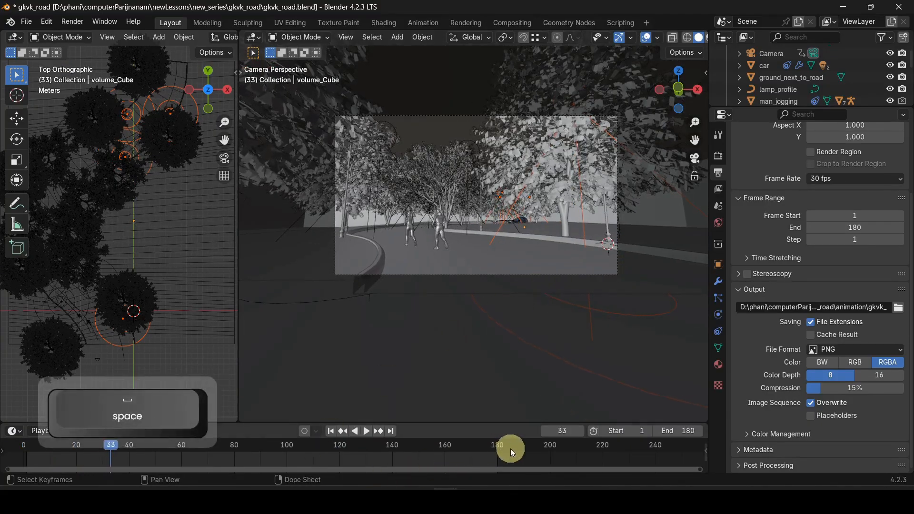
left_click_drag(399, 450, 421, 448)
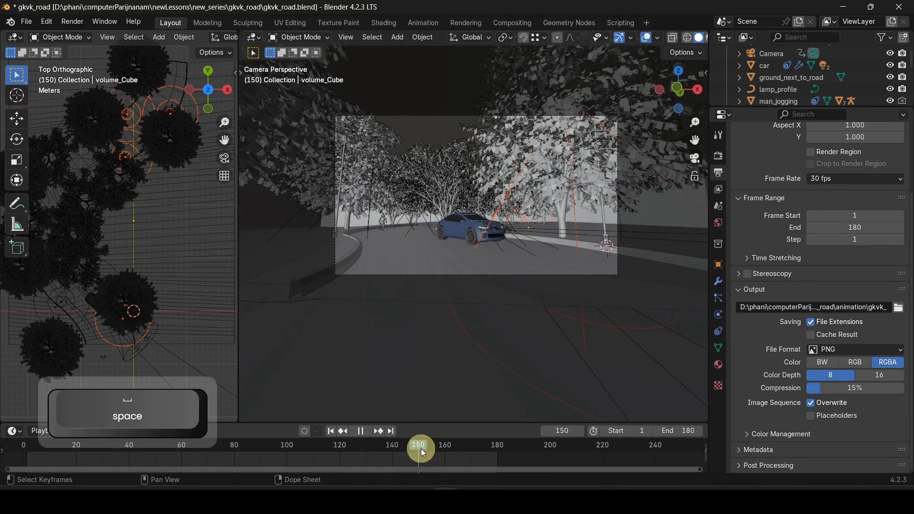
key("Home")
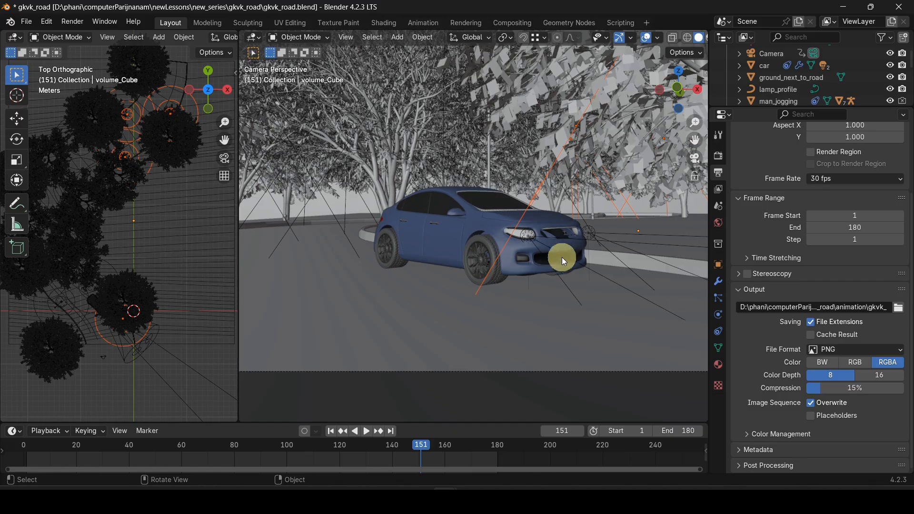
scroll(376, 273, "down", 3)
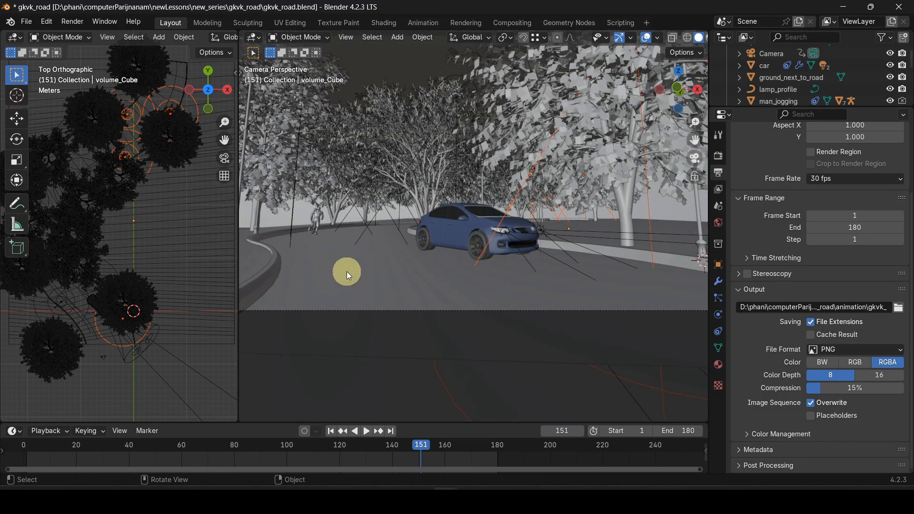
scroll(379, 281, "down", 2)
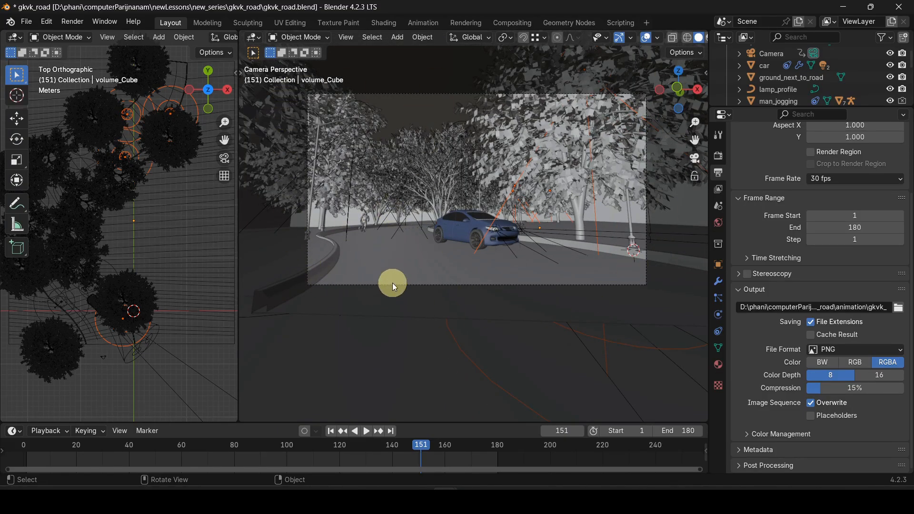
scroll(363, 244, "up", 2)
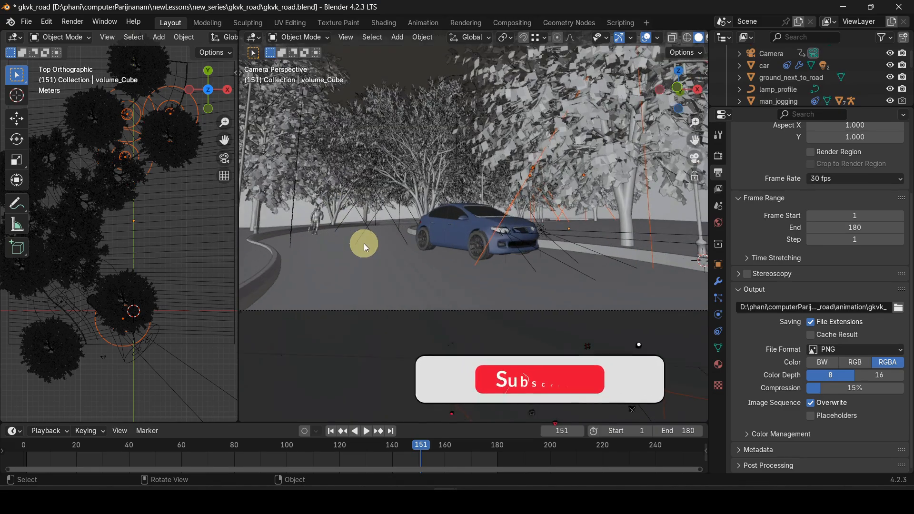
scroll(363, 243, "up", 1)
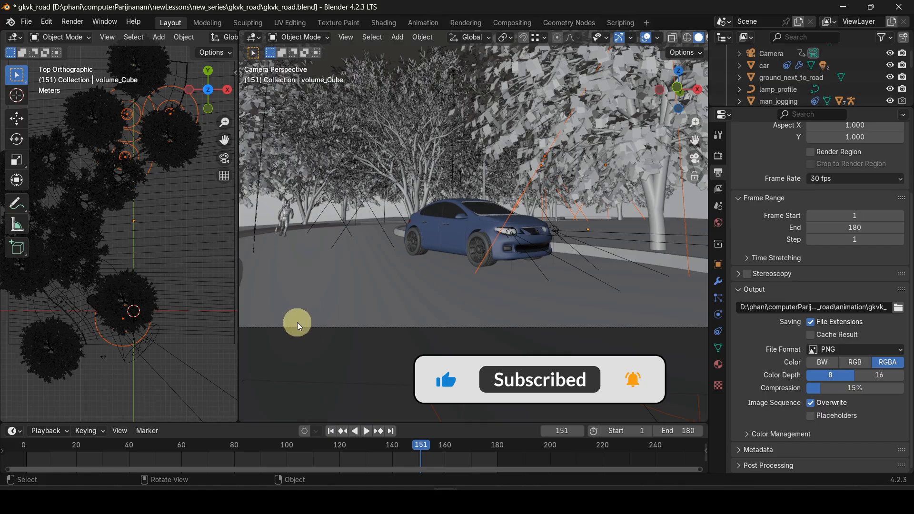
scroll(471, 275, "down", 1)
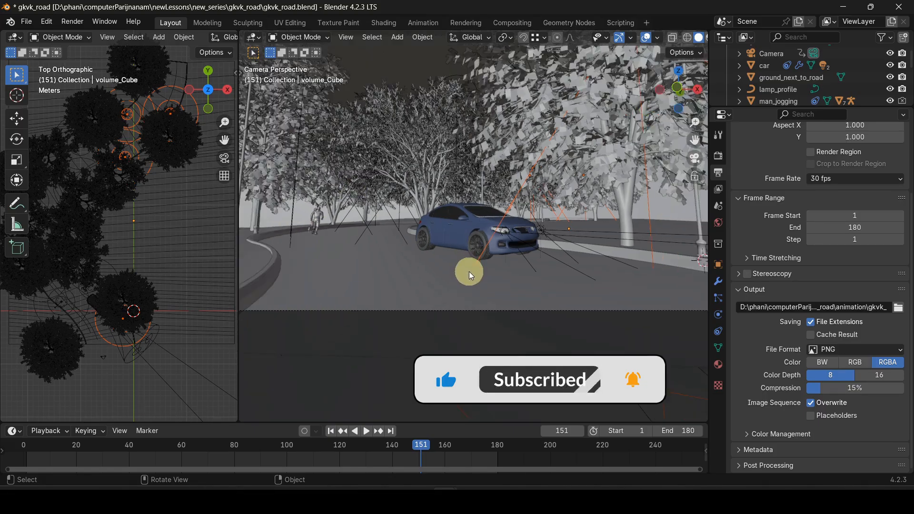